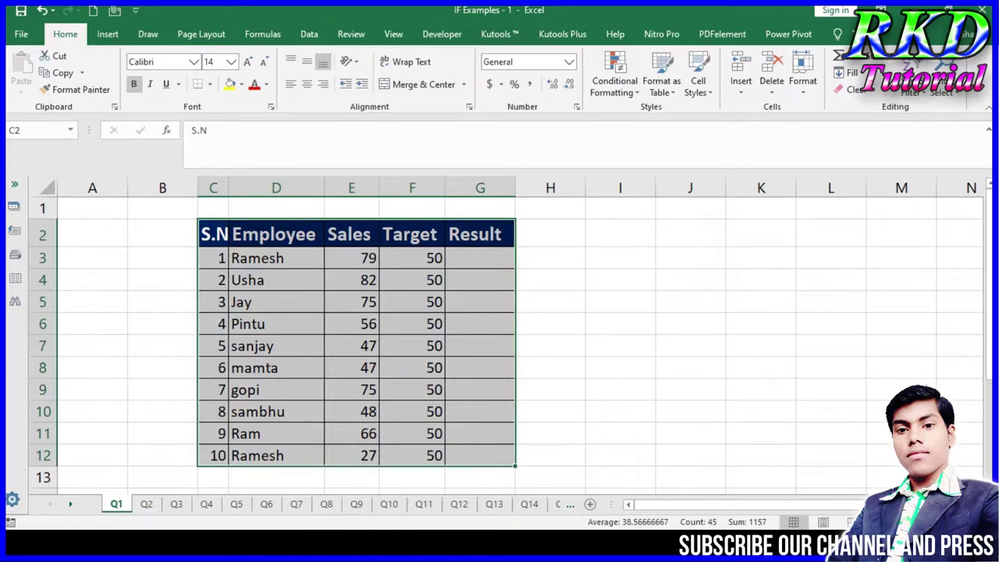
Step: Point out the Employee, Sales and Target headings and autofit column C to the S.N heading
{"action": "left_click", "coordinate": [275, 234]}
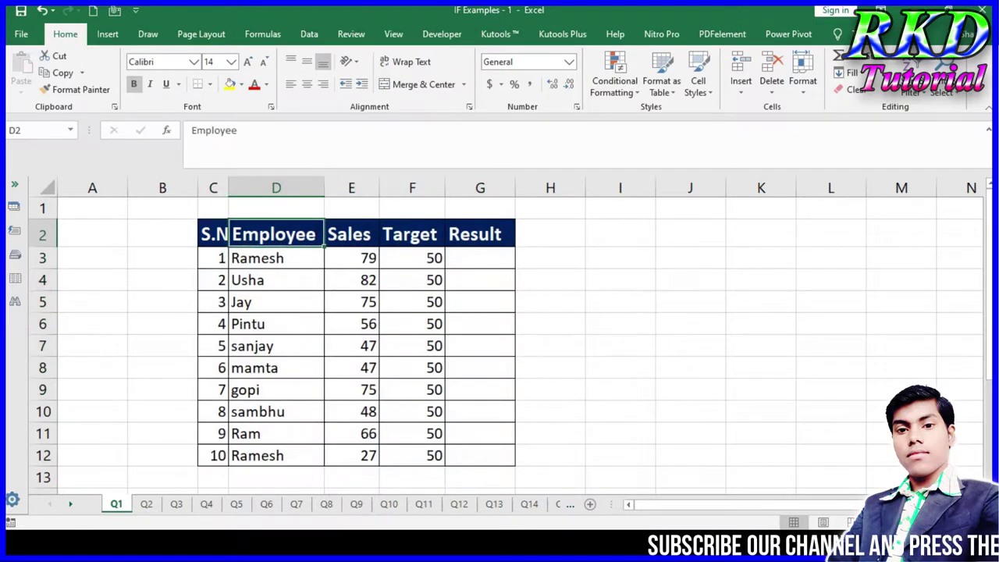
{"action": "left_click", "coordinate": [349, 234]}
{"action": "left_click", "coordinate": [412, 234]}
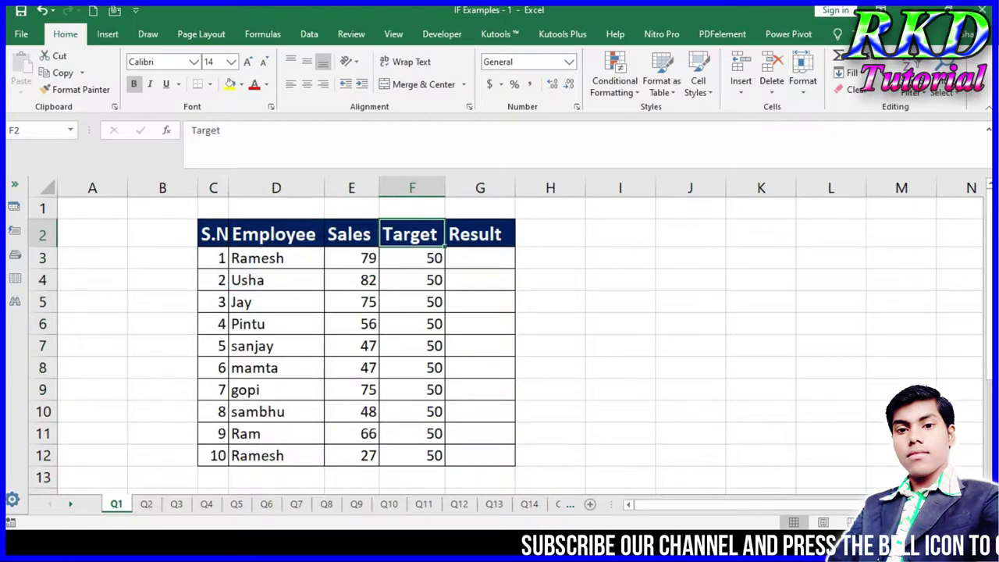
{"action": "double_click", "coordinate": [229, 187]}
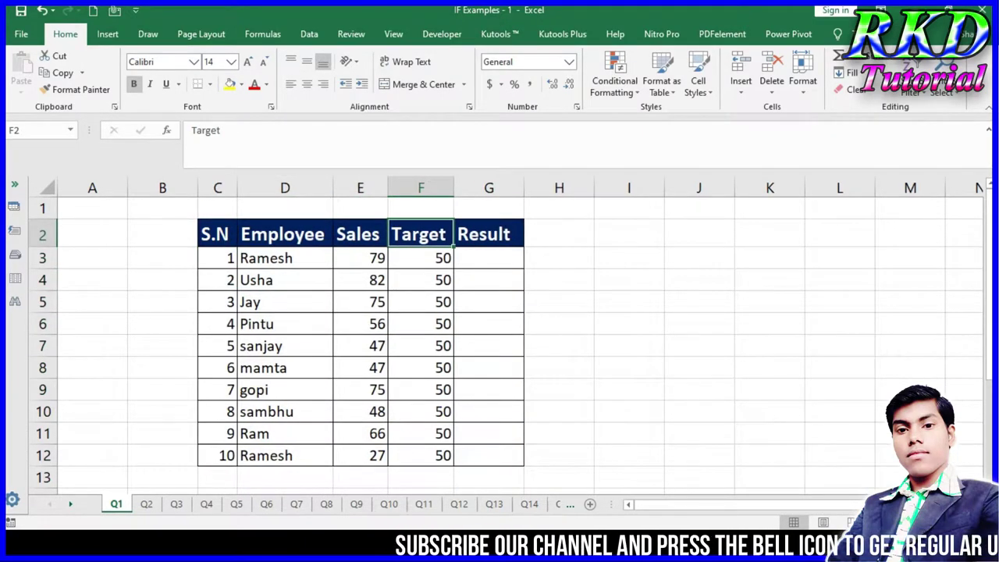
Step: Highlight the employee names, then move to the first Result cell G3
{"action": "left_click_drag", "start_coordinate": [285, 257], "coordinate": [285, 455]}
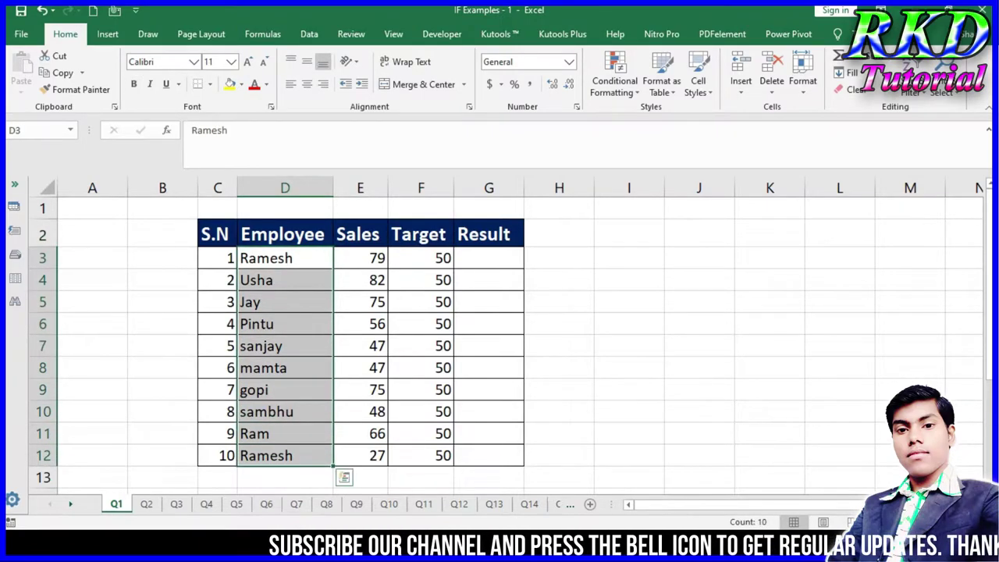
{"action": "left_click", "coordinate": [282, 234]}
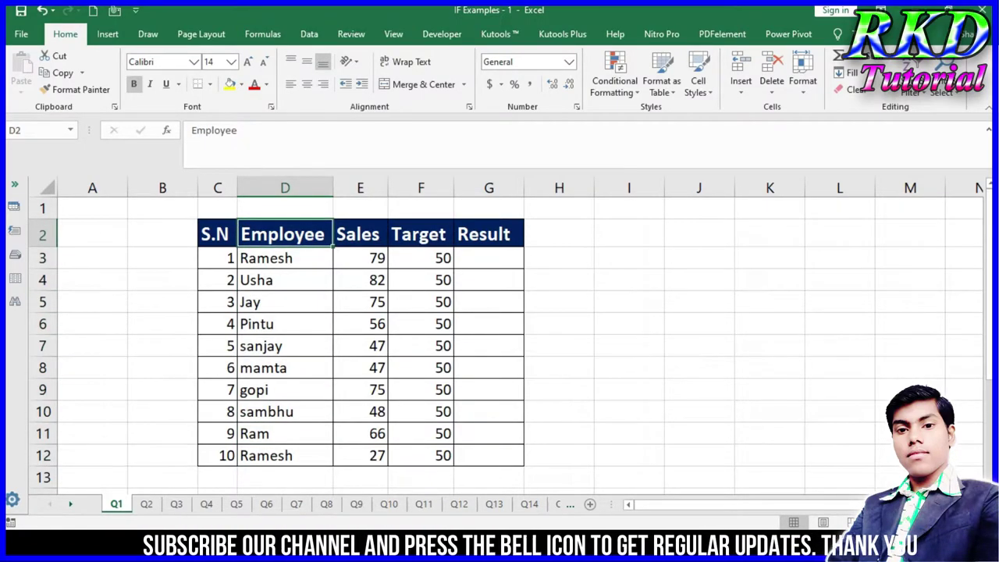
{"action": "key", "text": "Down"}
{"action": "key", "text": "Right"}
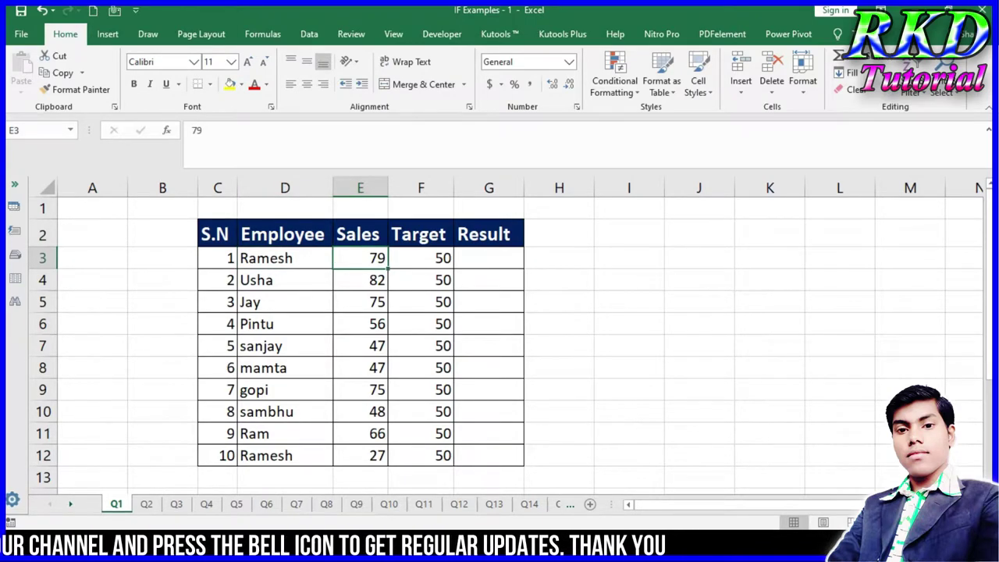
{"action": "left_click", "coordinate": [489, 258]}
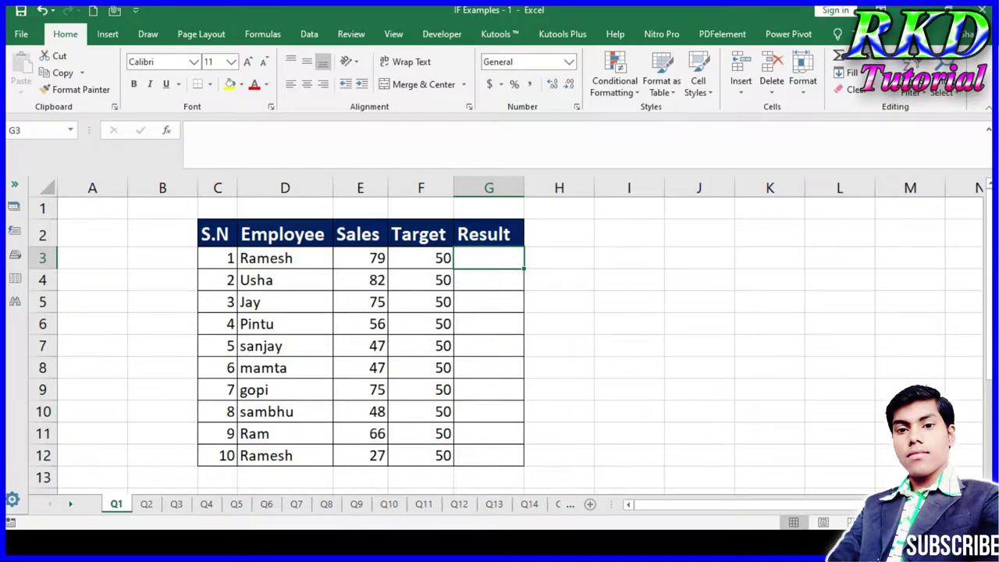
Step: Start G3's formula as =IF(E3>=F3,"OK", comparing Ramesh's sales to his target
{"action": "type", "text": "="}
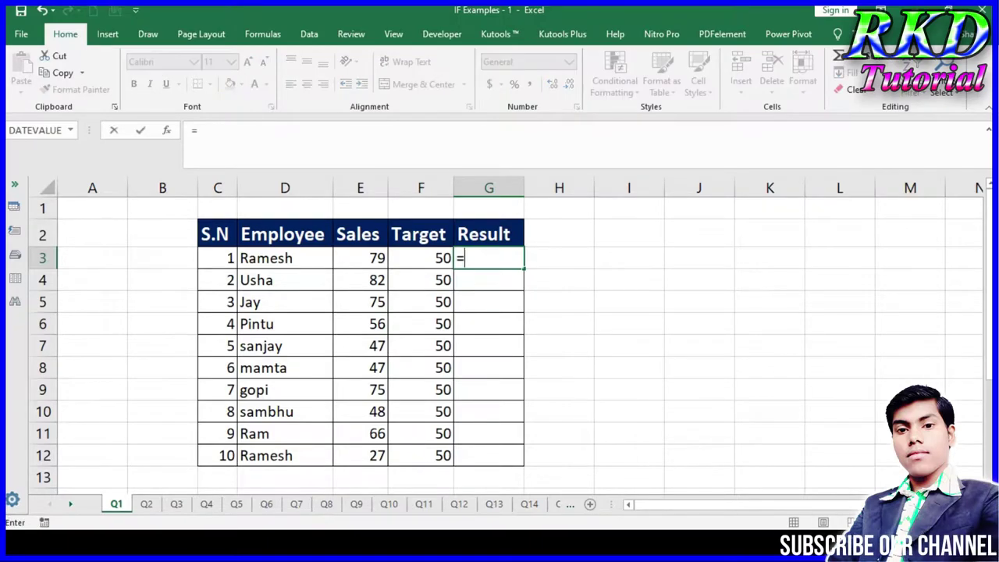
{"action": "type", "text": "if"}
{"action": "key", "text": "Tab"}
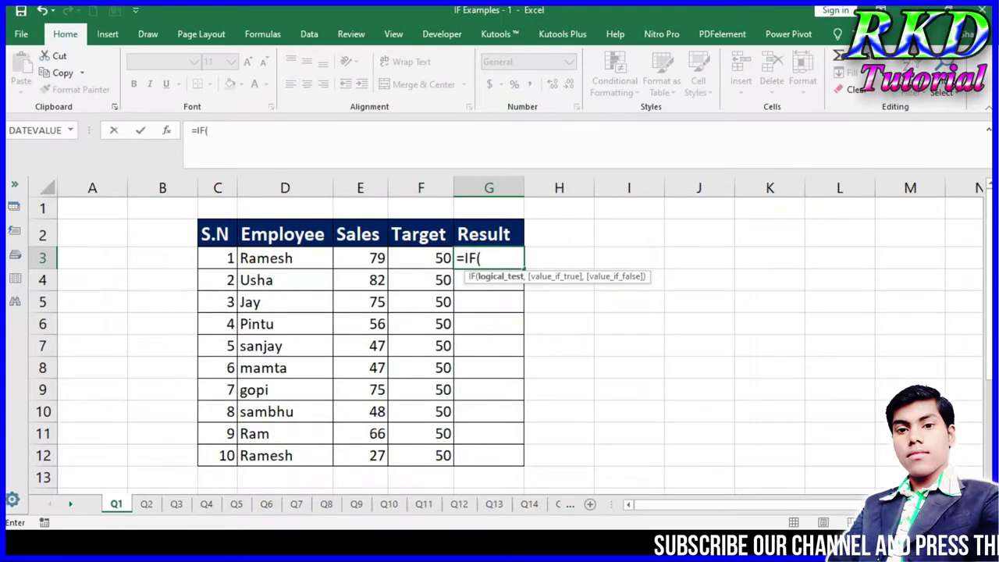
{"action": "left_click", "coordinate": [360, 258]}
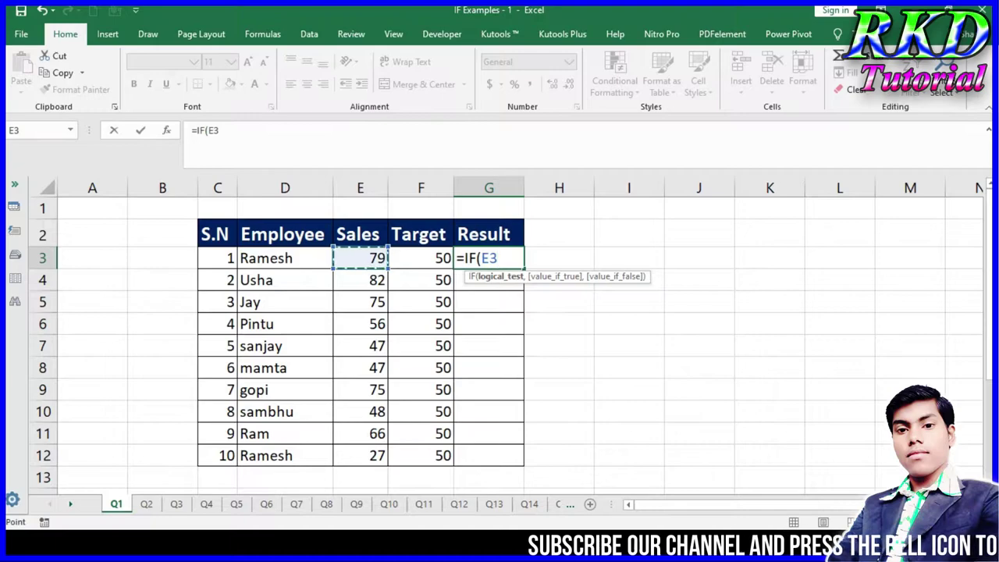
{"action": "type", "text": ">"}
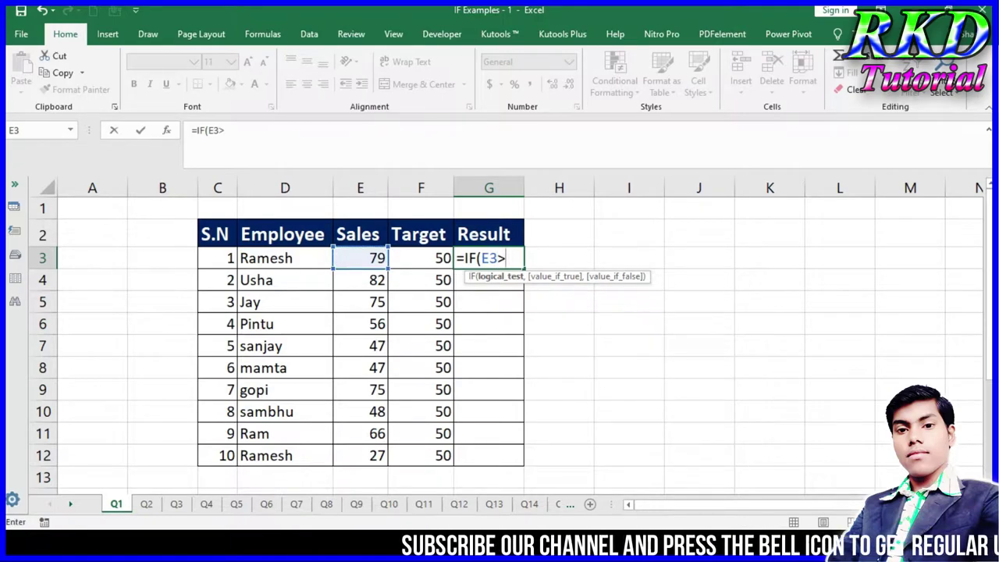
{"action": "type", "text": "="}
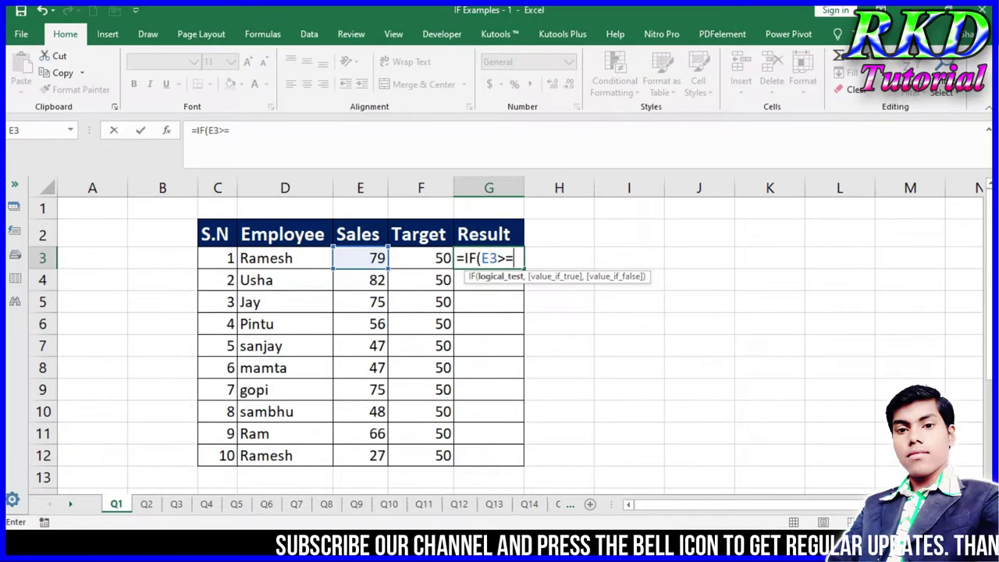
{"action": "left_click", "coordinate": [420, 258]}
{"action": "type", "text": ","}
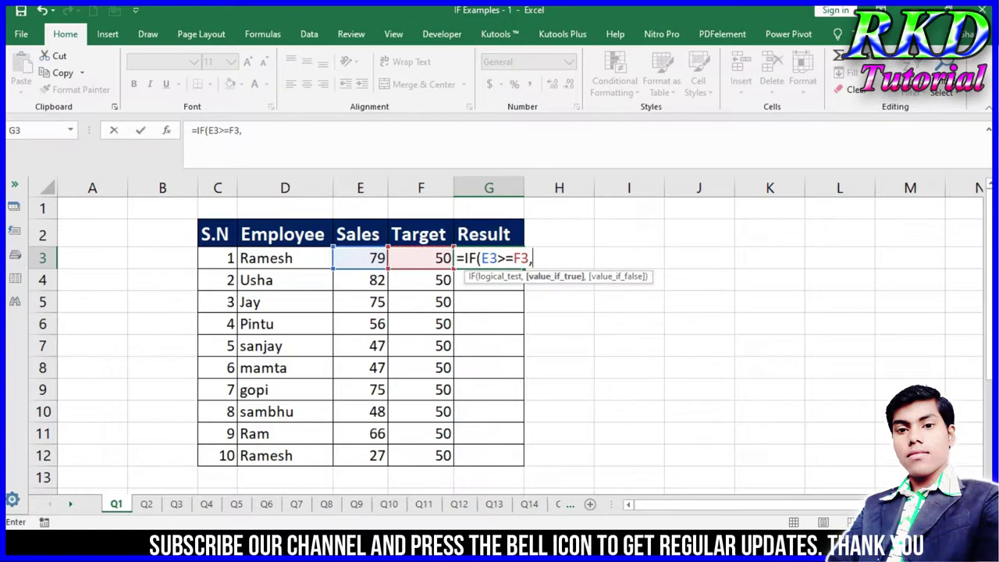
{"action": "type", "text": "\""}
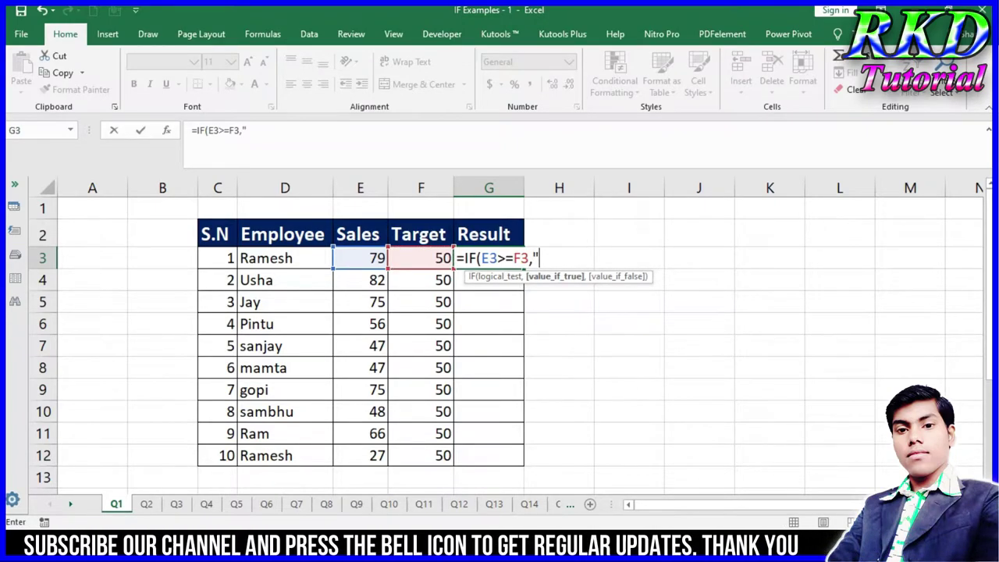
{"action": "type", "text": "OK\""}
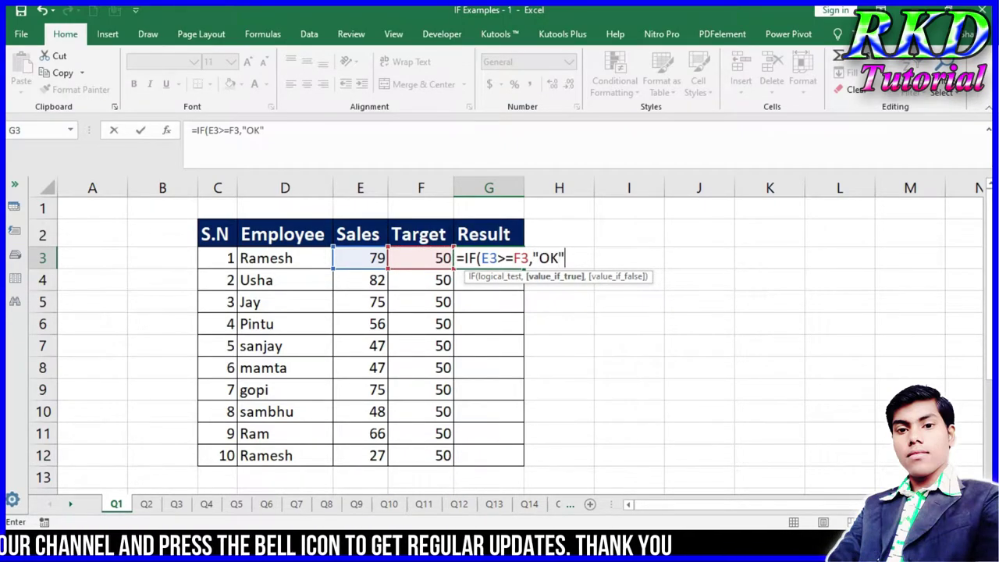
{"action": "type", "text": ","}
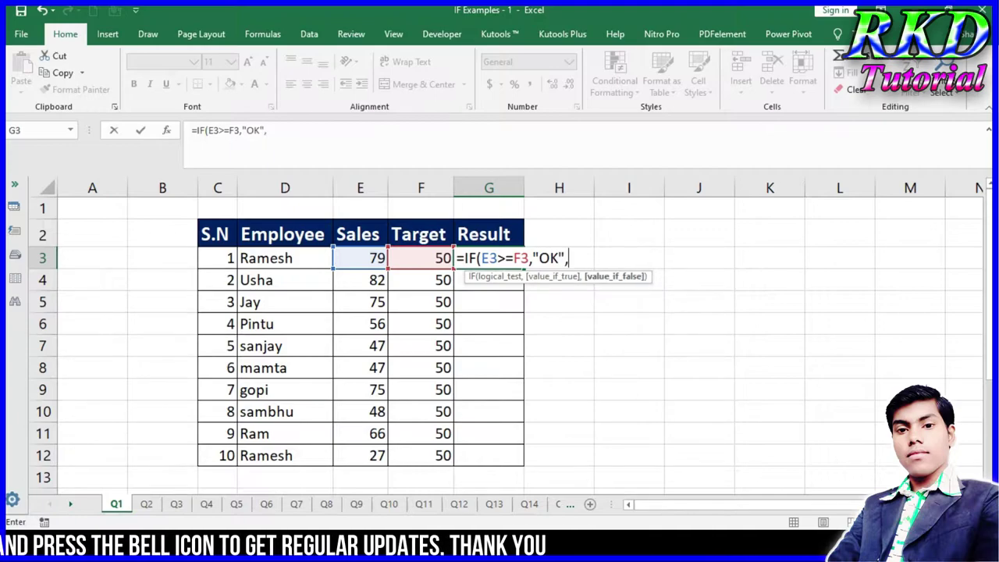
{"action": "type", "text": "\"Pending"}
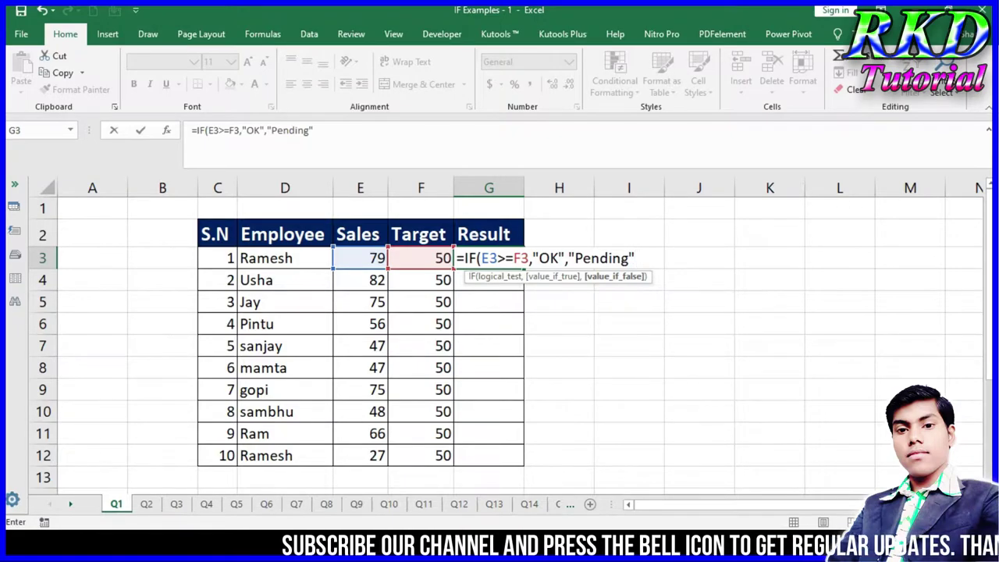
Step: Commit =IF(E3>=F3,"OK","Pending") in G3 and fill it down to G12
{"action": "key", "text": "Return"}
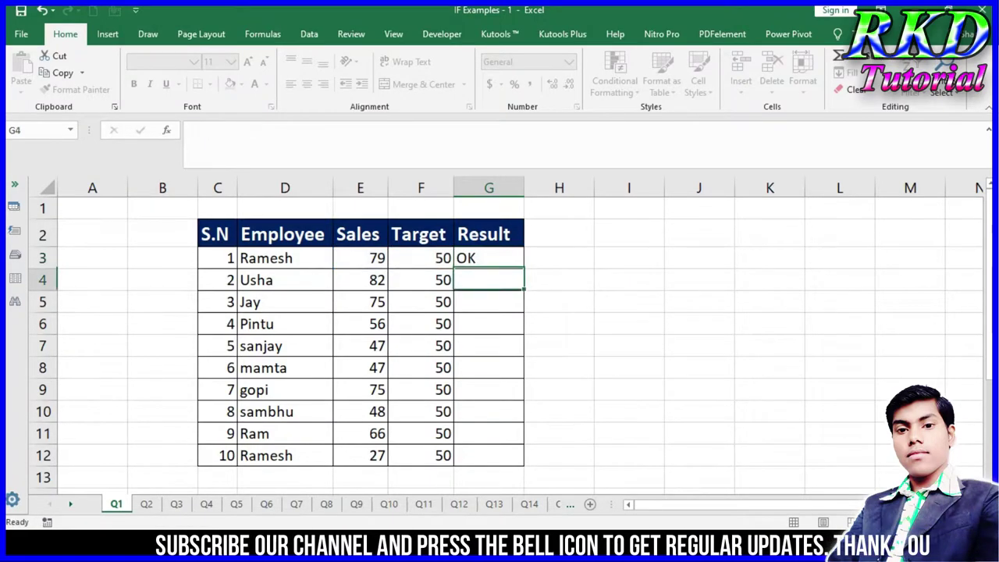
{"action": "left_click", "coordinate": [499, 258]}
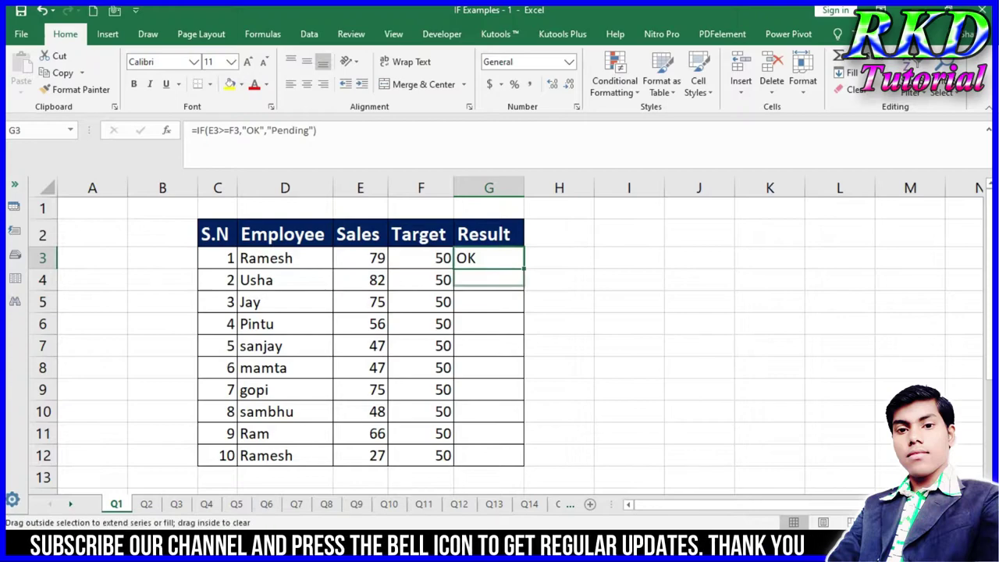
{"action": "left_click_drag", "start_coordinate": [524, 269], "coordinate": [524, 467]}
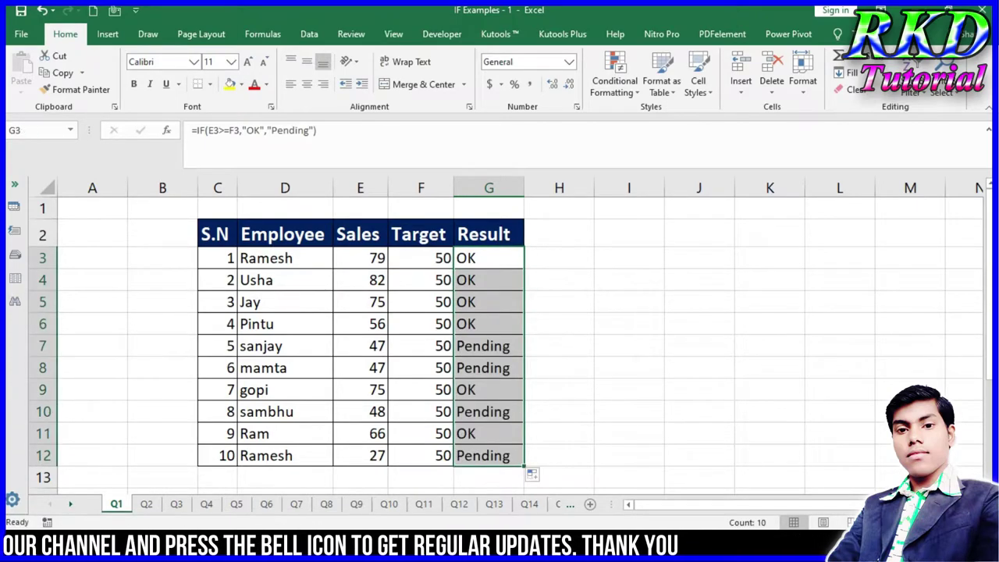
{"action": "left_click", "coordinate": [560, 323]}
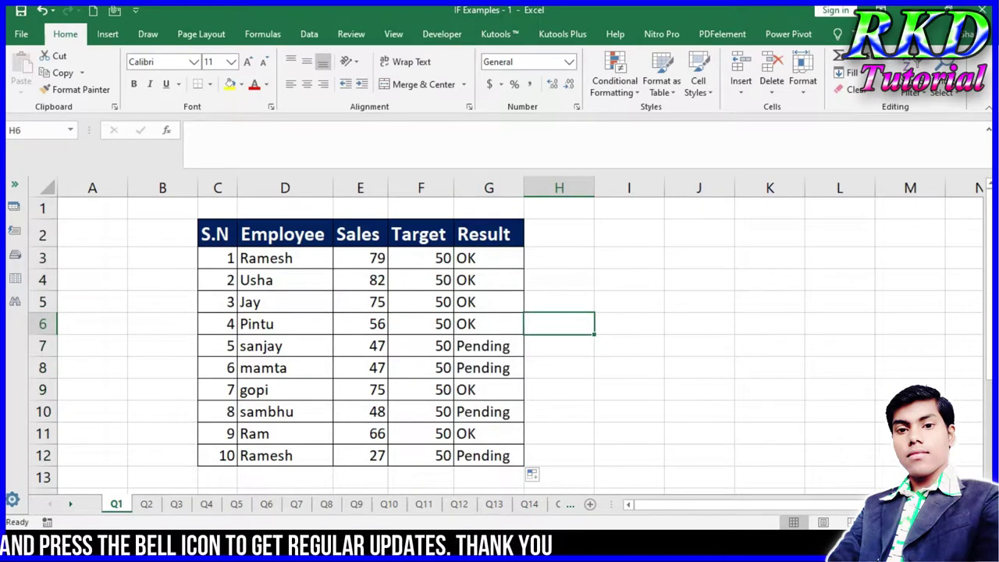
Step: Review Ramesh's sales and the G3 formula, then select the sales figure of 47
{"action": "left_click", "coordinate": [360, 258]}
{"action": "left_click", "coordinate": [489, 258]}
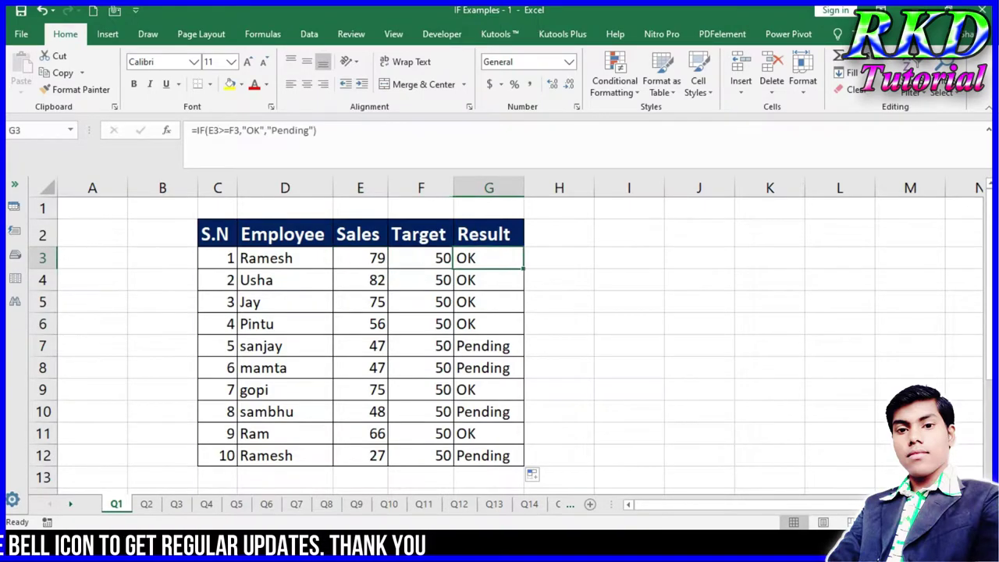
{"action": "left_click", "coordinate": [360, 346]}
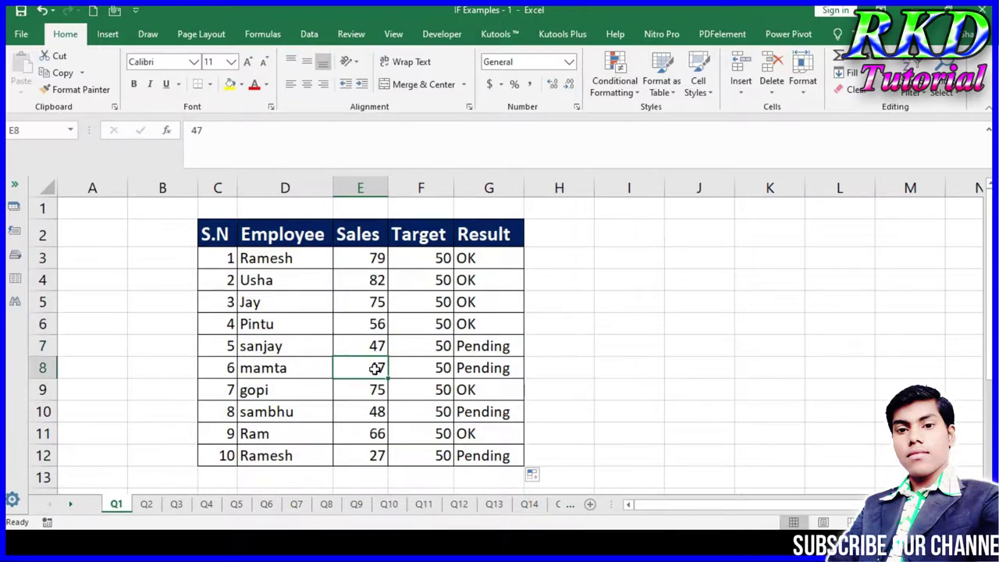
Step: Change mamta's sales to 50 and confirm her Result now shows OK
{"action": "type", "text": "50"}
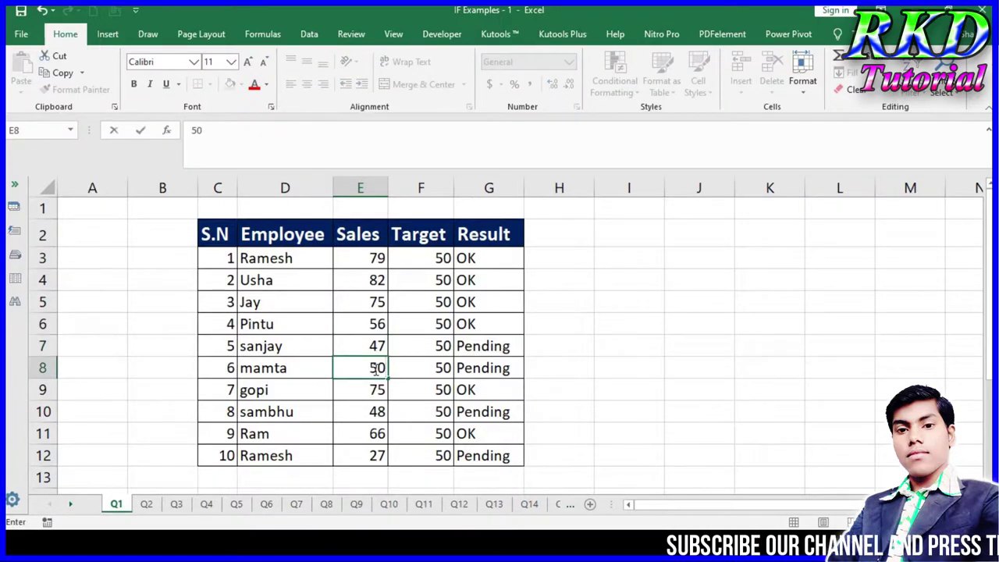
{"action": "key", "text": "Return"}
{"action": "left_click", "coordinate": [479, 369]}
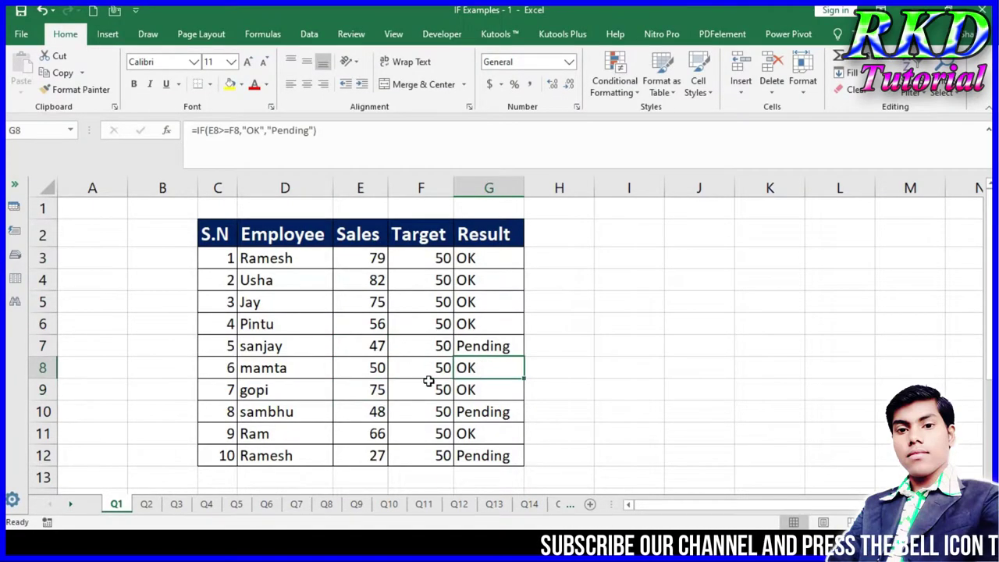
{"action": "left_click", "coordinate": [366, 369]}
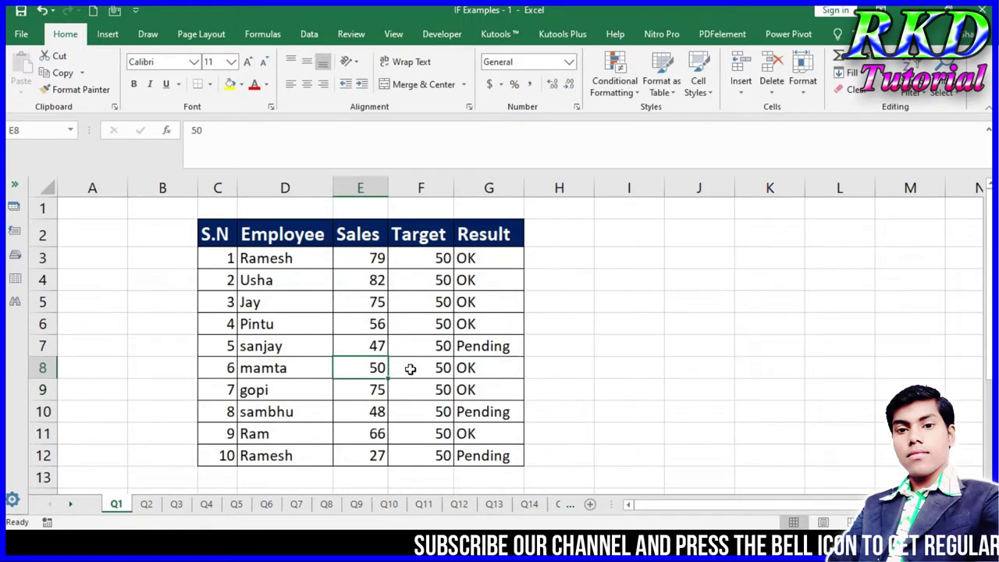
Step: Review the Result formulas for mamta and sambhu, then select all ten Result cells G3:G12
{"action": "left_click", "coordinate": [489, 373]}
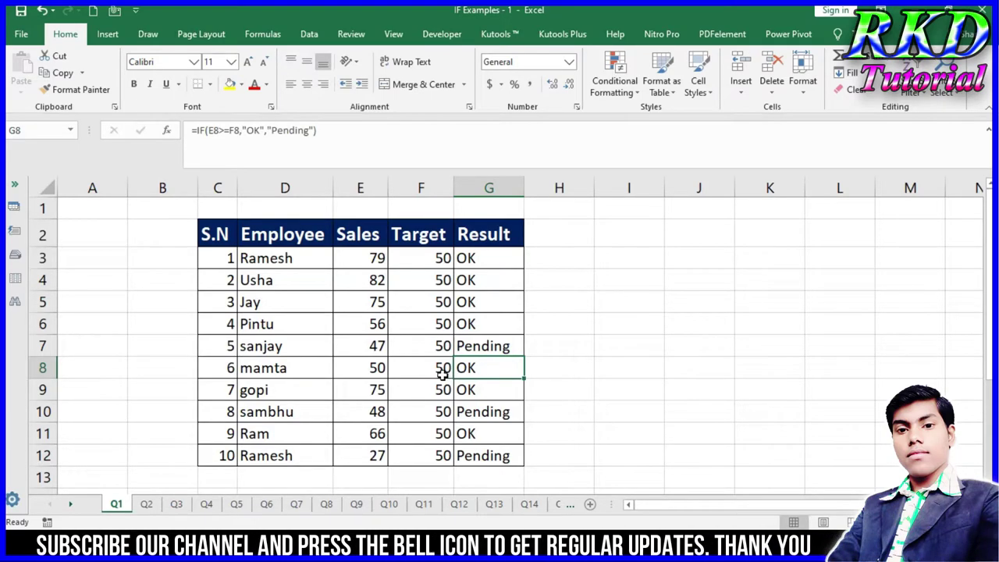
{"action": "left_click", "coordinate": [468, 412]}
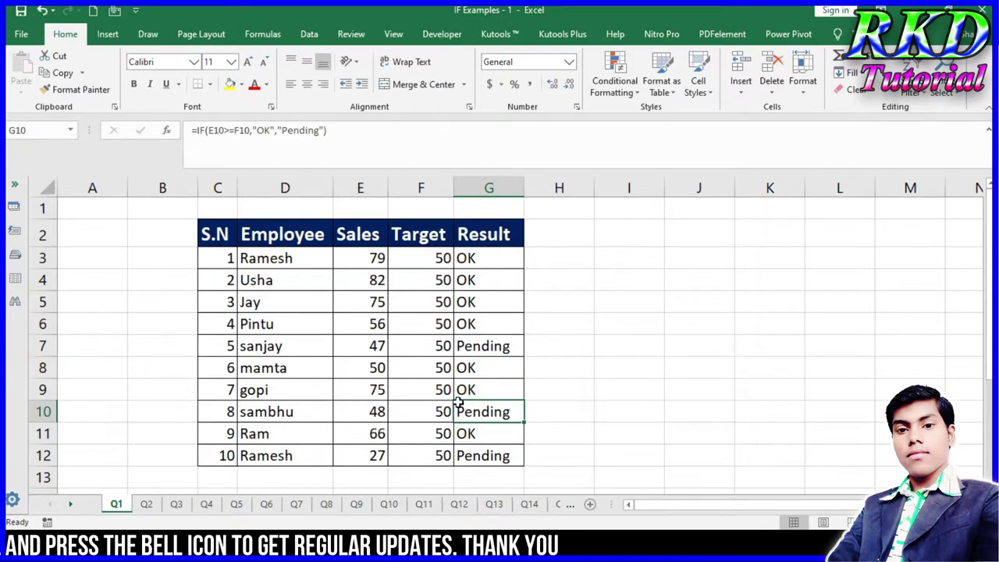
{"action": "left_click_drag", "start_coordinate": [487, 260], "coordinate": [499, 453]}
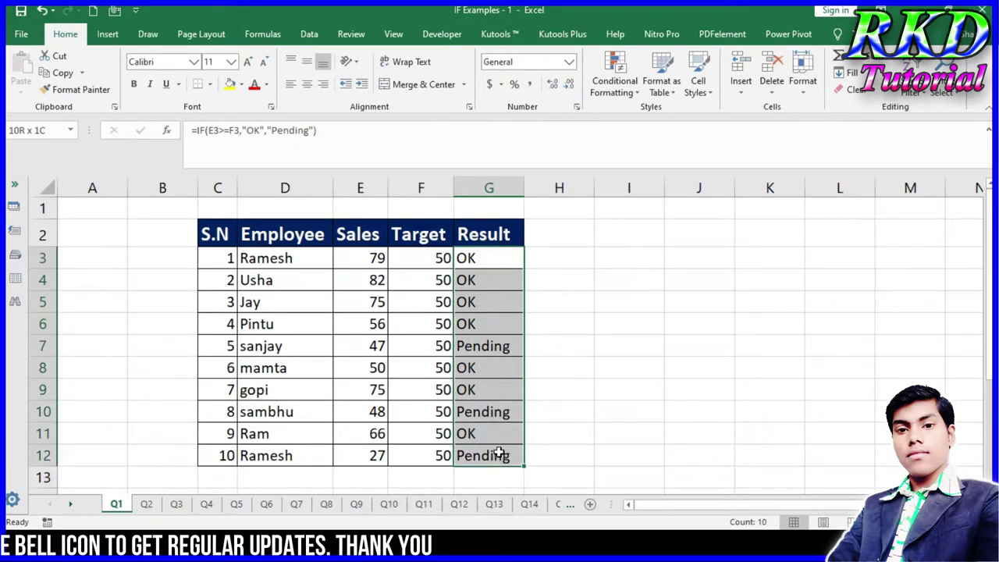
Step: Clear G3:G12 and begin retyping the IF formula in G3 against the Target in F3
{"action": "key", "text": "Delete"}
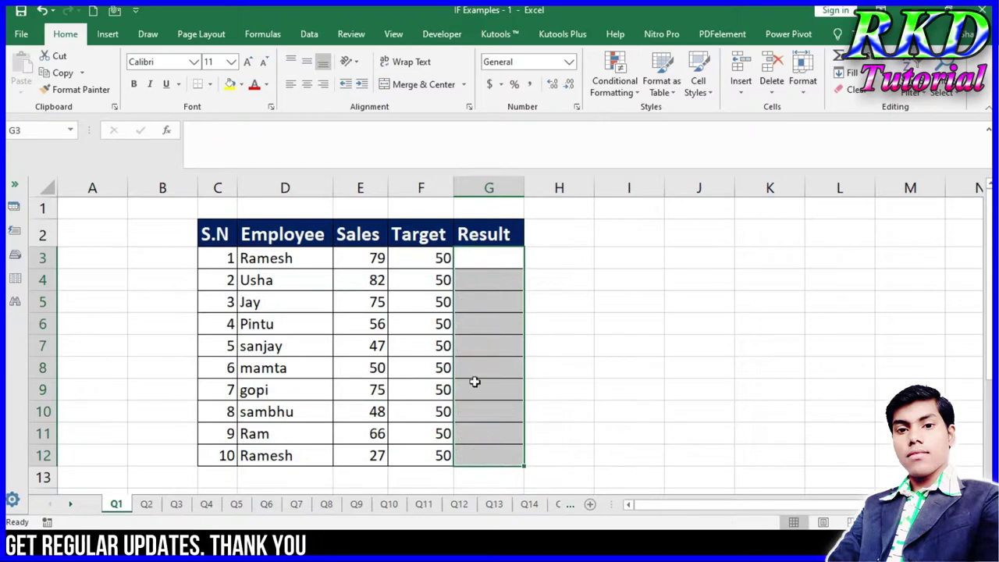
{"action": "left_click", "coordinate": [480, 259]}
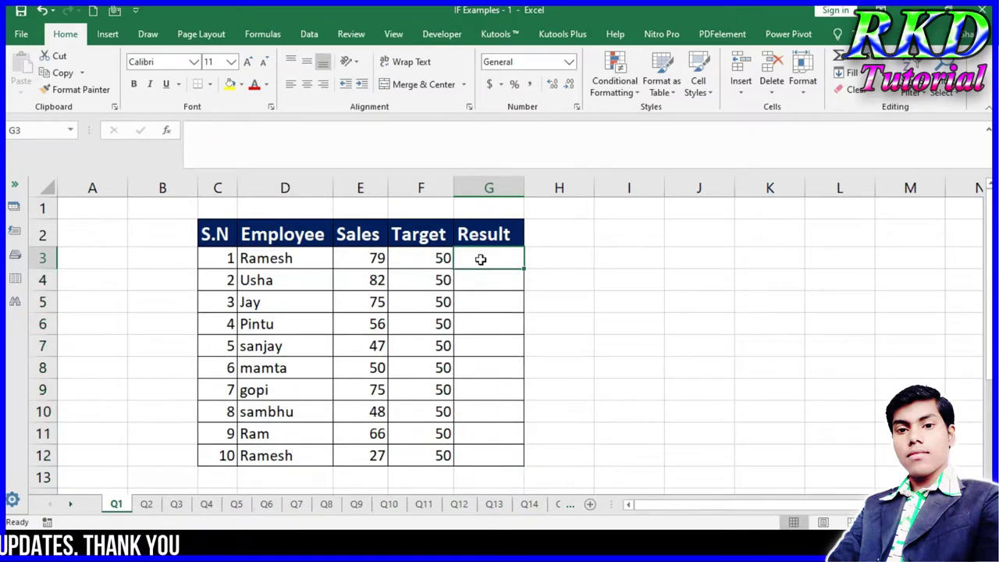
{"action": "type", "text": "=if"}
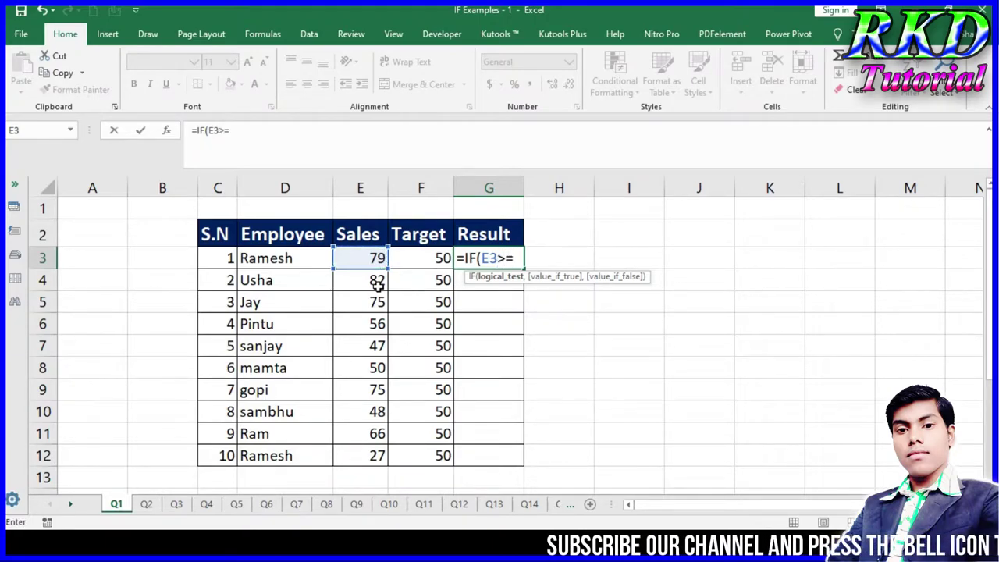
{"action": "left_click", "coordinate": [435, 257]}
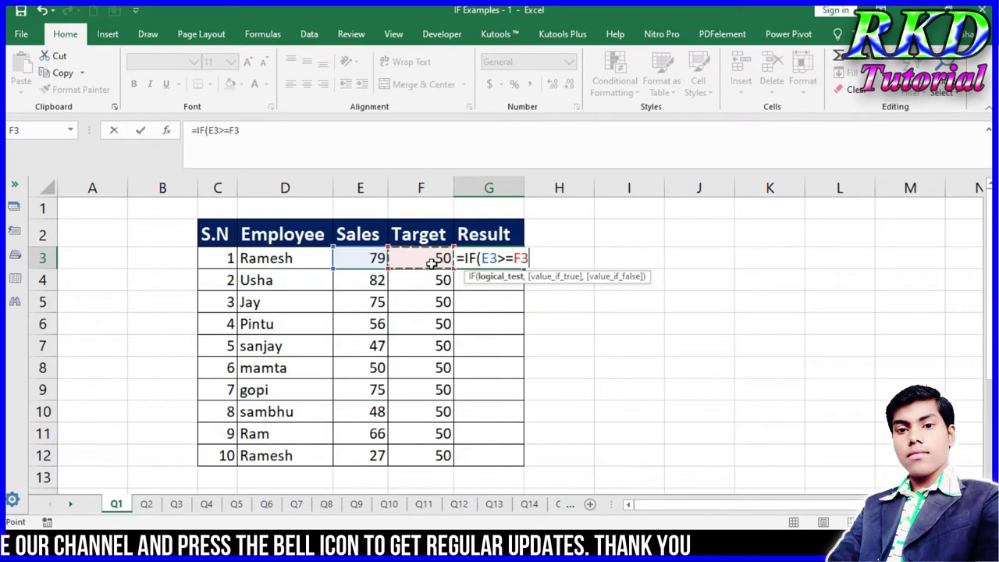
{"action": "type", "text": ","}
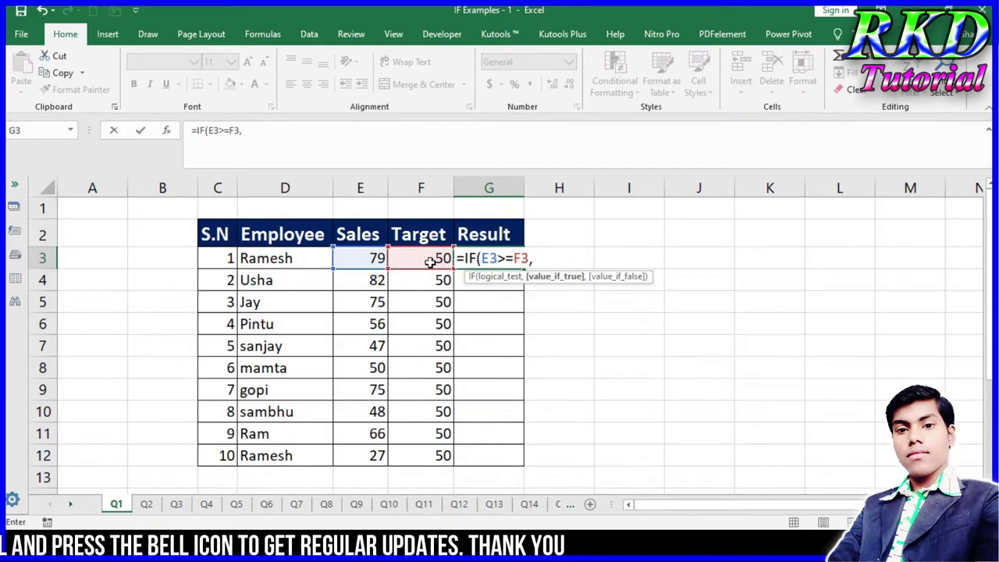
{"action": "type", "text": "\"OK\","}
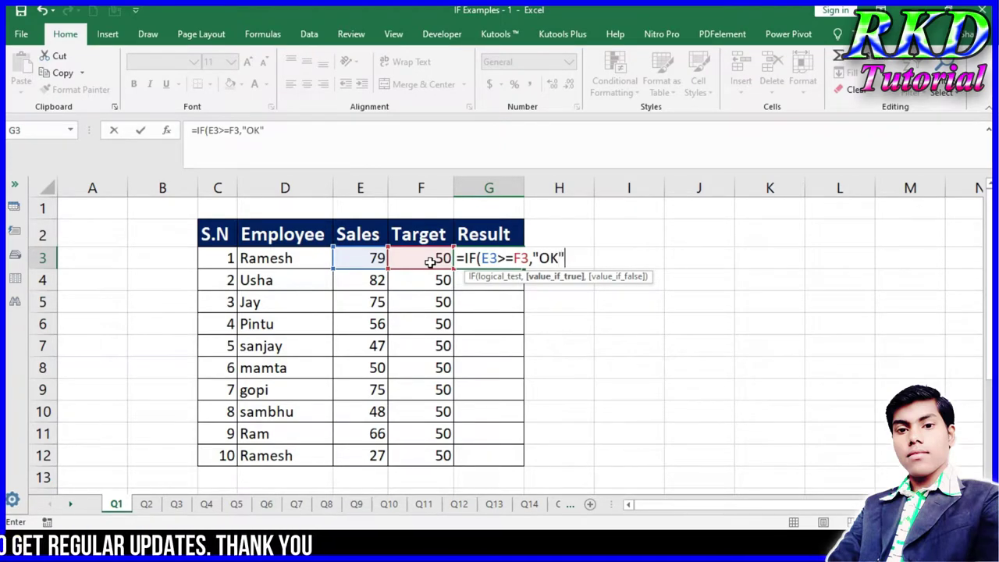
{"action": "type", "text": "P"}
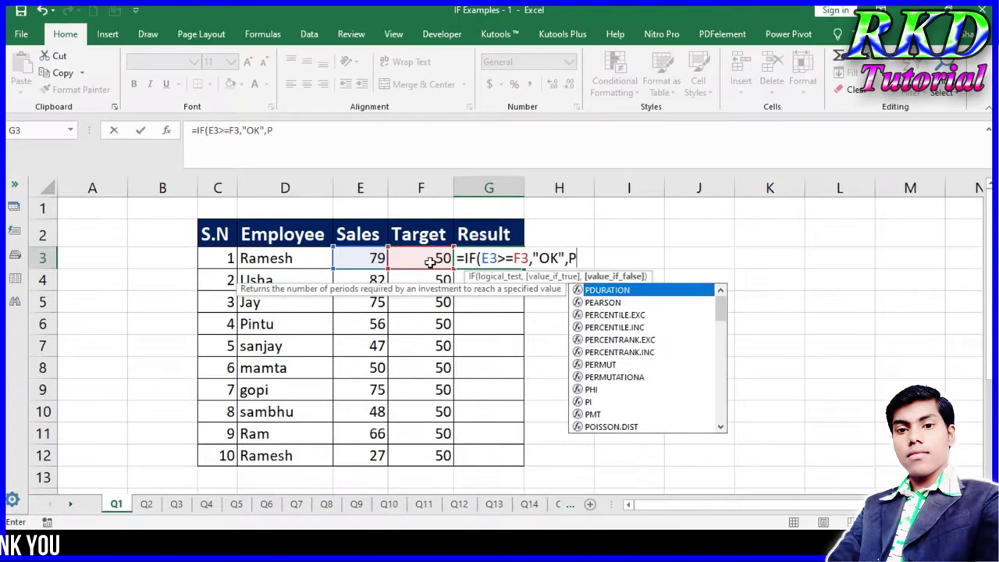
Step: Fix the Pending text and commit =IF(E3>=F3,"OK","Pending") in G3
{"action": "key", "text": "BackSpace"}
{"action": "type", "text": "\"pending\""}
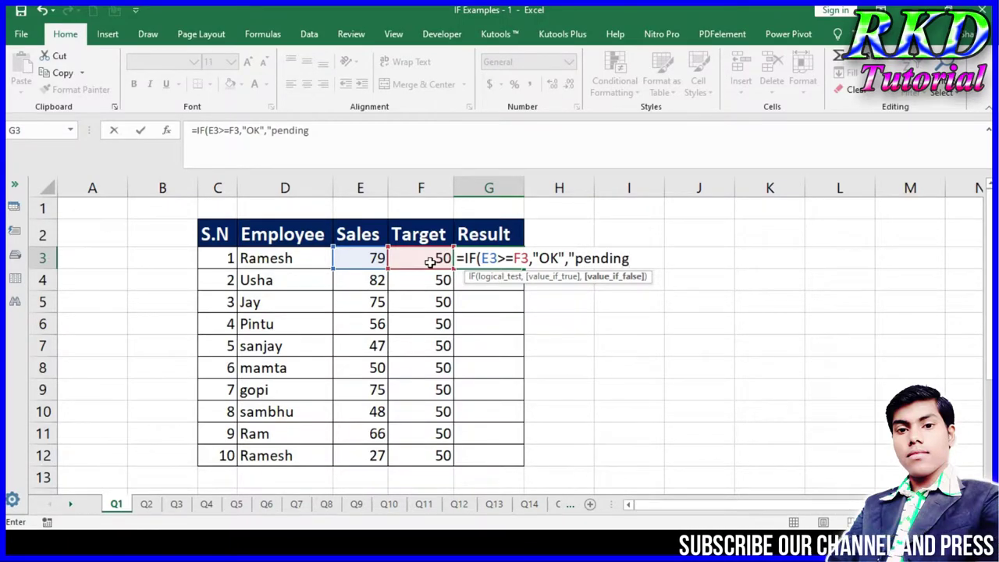
{"action": "left_click", "coordinate": [582, 258]}
{"action": "key", "text": "BackSpace"}
{"action": "type", "text": "P"}
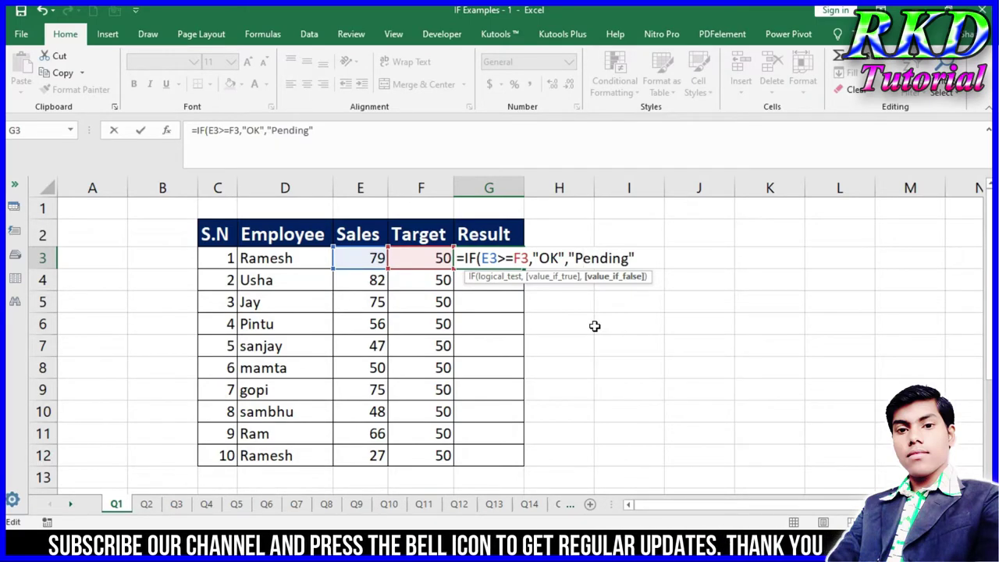
{"action": "key", "text": "Return"}
Step: Copy the G3 IF formula down to G12 and select Usha's sales in E4
{"action": "left_click", "coordinate": [504, 259]}
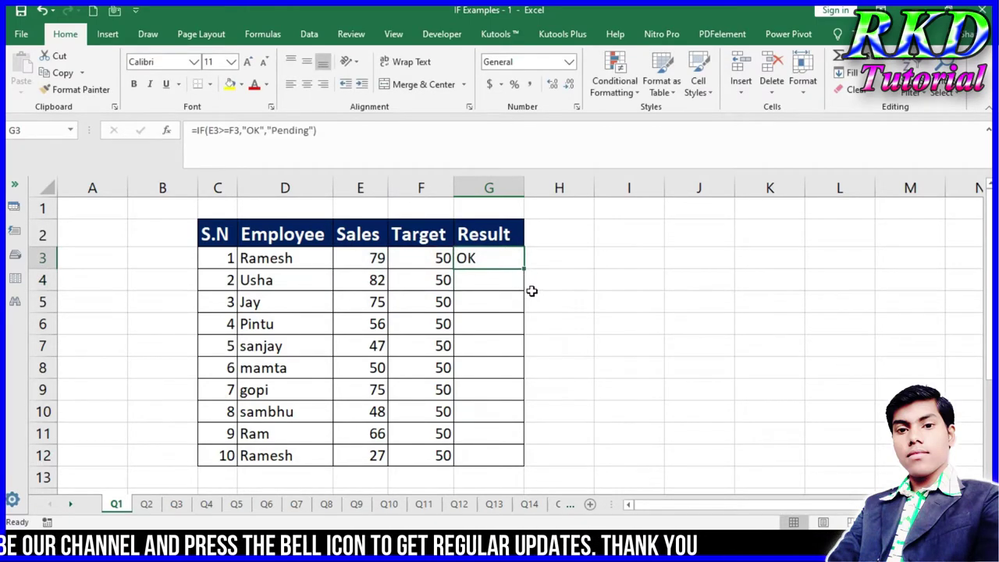
{"action": "left_click_drag", "start_coordinate": [526, 270], "coordinate": [520, 459]}
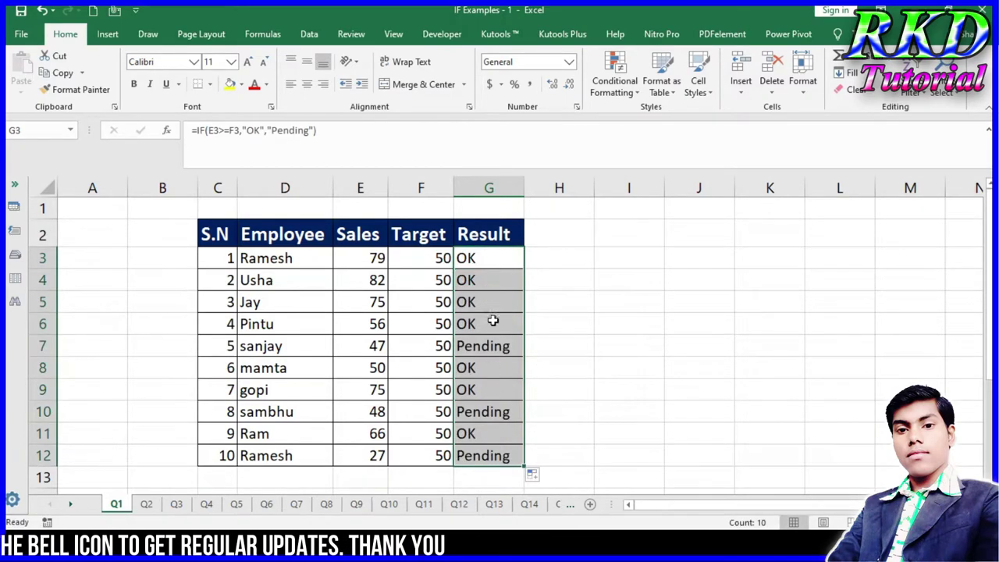
{"action": "left_click", "coordinate": [367, 281]}
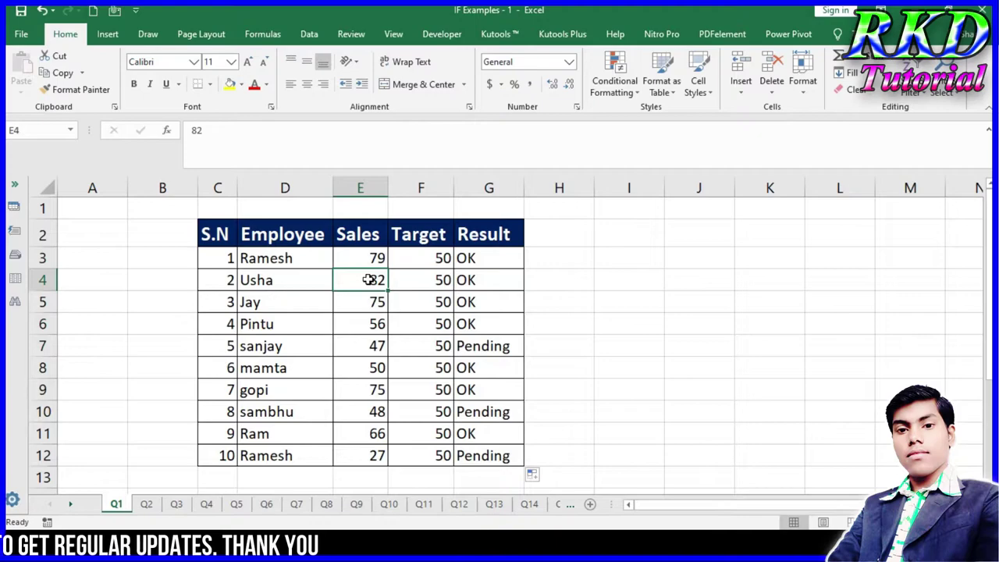
Step: Enter 44 as Usha's sales and check that her Result shows Pending
{"action": "type", "text": "44"}
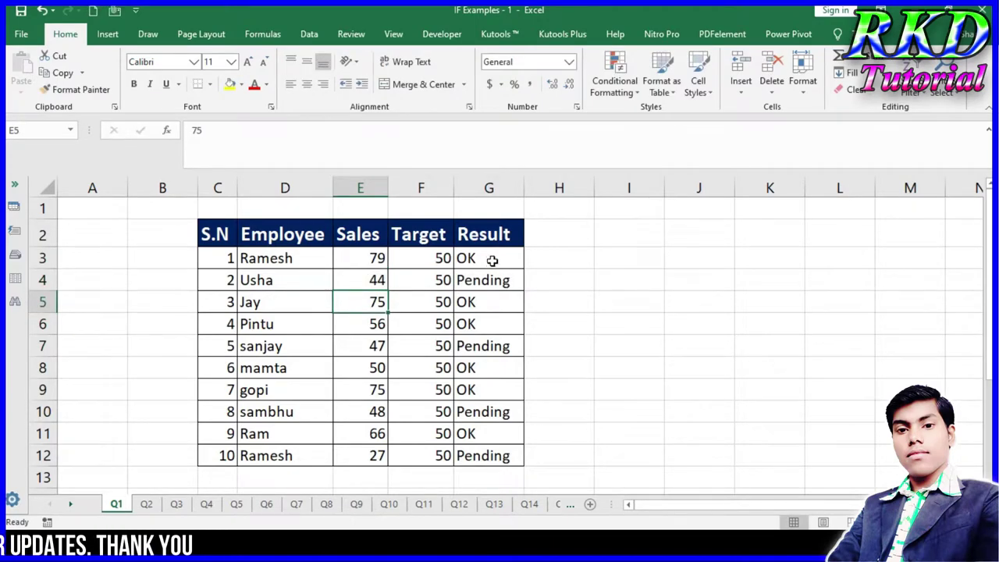
{"action": "left_click", "coordinate": [491, 284]}
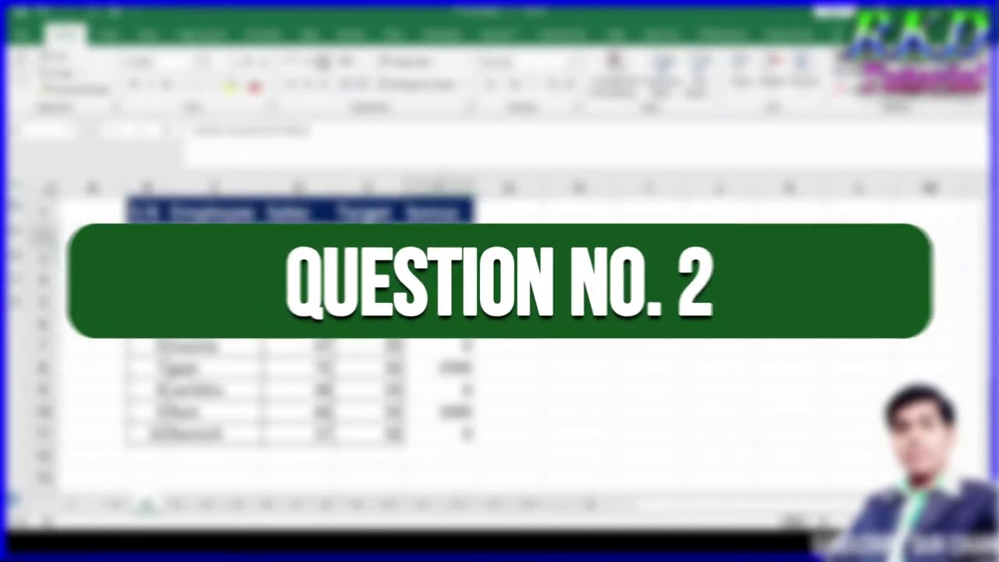
Step: Clear the Q2 bonus values and review Ramesh's sales and target before choosing G2
{"action": "key", "text": "Delete"}
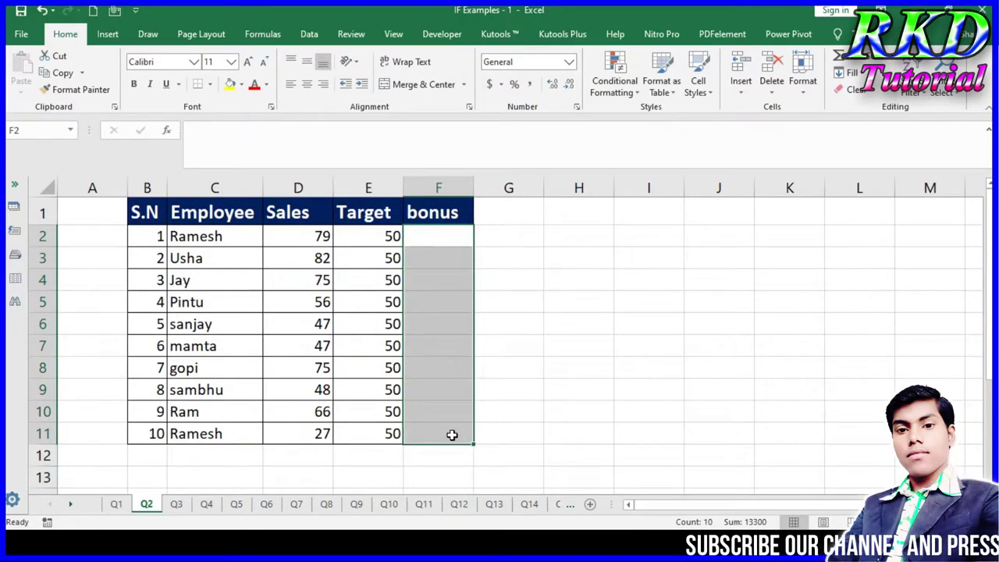
{"action": "left_click_drag", "start_coordinate": [388, 313], "coordinate": [390, 230]}
{"action": "left_click", "coordinate": [391, 234]}
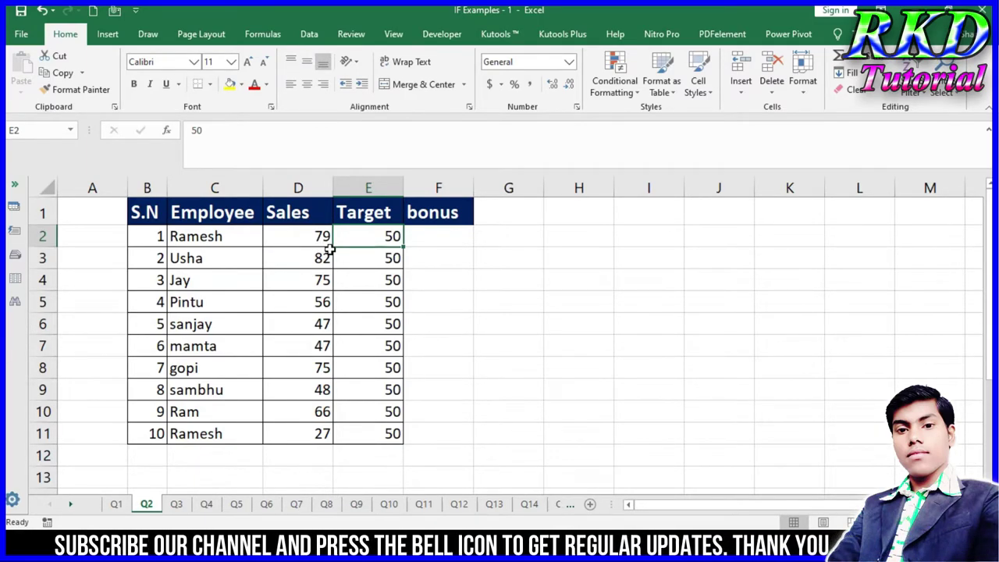
{"action": "left_click", "coordinate": [430, 238]}
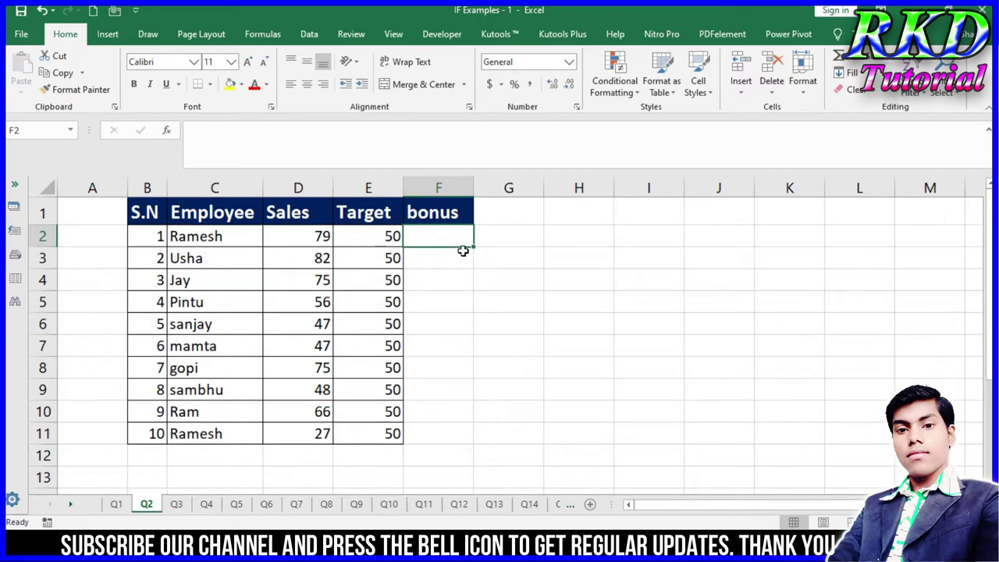
{"action": "key", "text": "Left"}
{"action": "key", "text": "Left"}
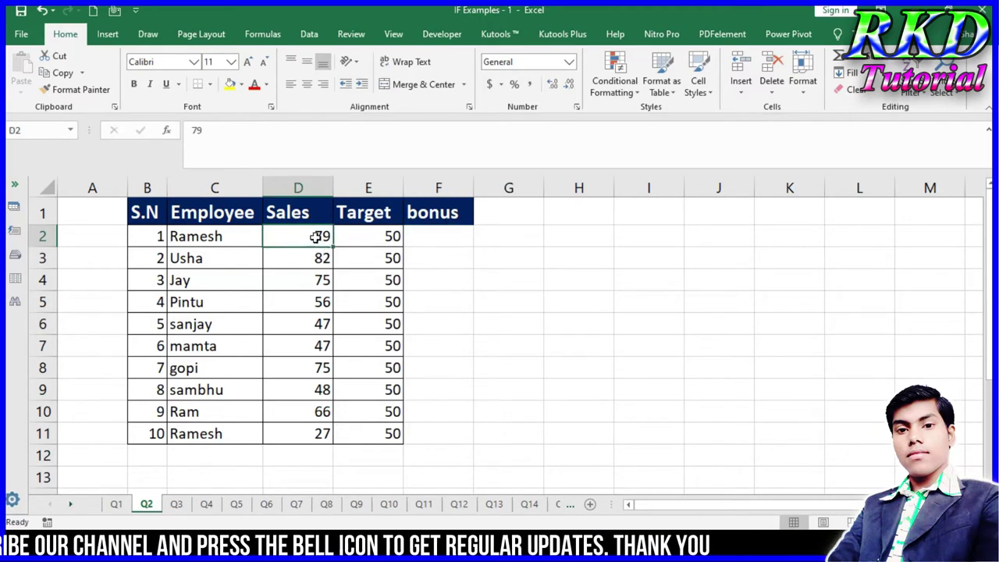
{"action": "left_click", "coordinate": [387, 238]}
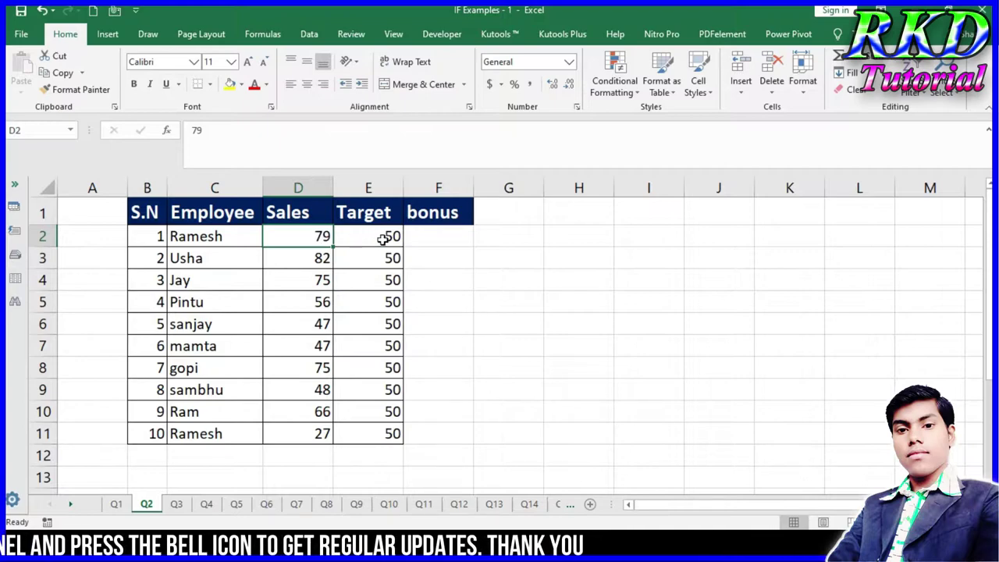
{"action": "left_click", "coordinate": [518, 235]}
Step: Enter 29 in G2 and prepare H2 for a test formula
{"action": "type", "text": "29"}
{"action": "key", "text": "Return"}
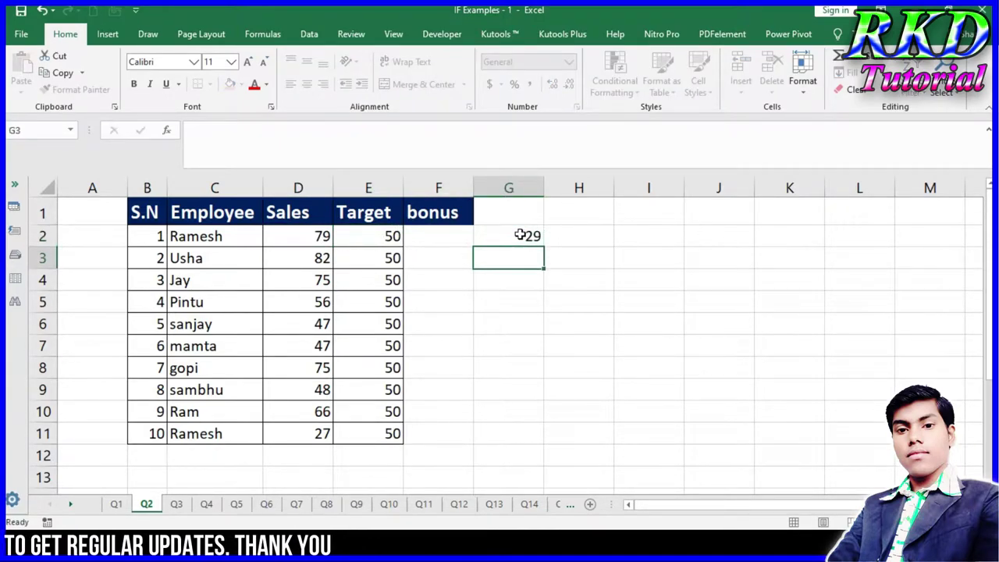
{"action": "left_click", "coordinate": [560, 234]}
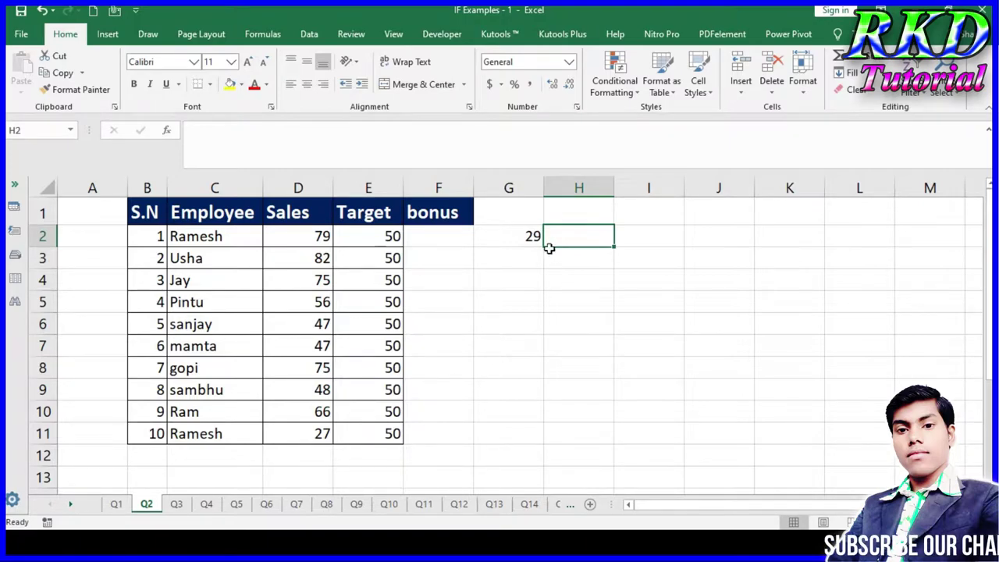
{"action": "left_click", "coordinate": [530, 238]}
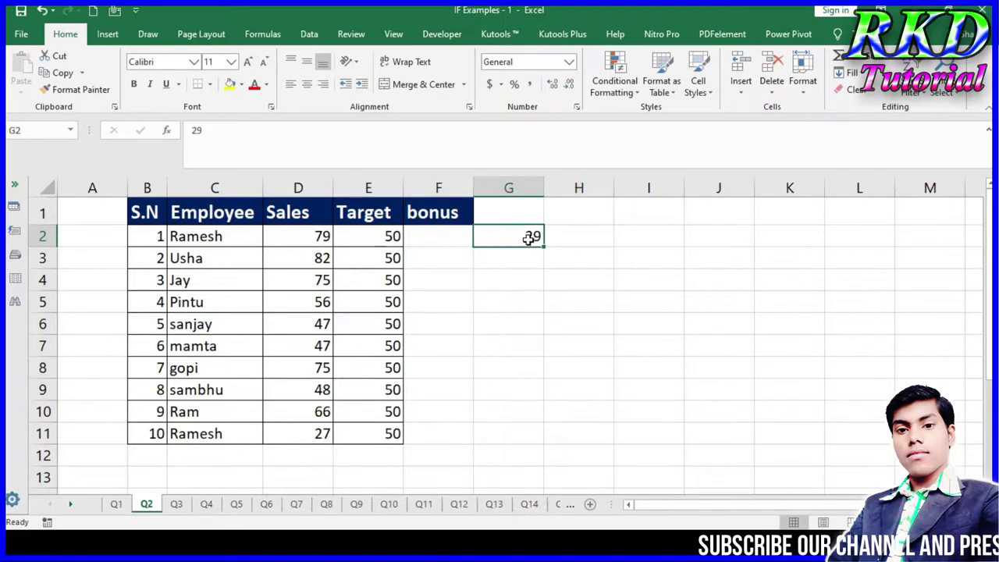
{"action": "left_click", "coordinate": [565, 234]}
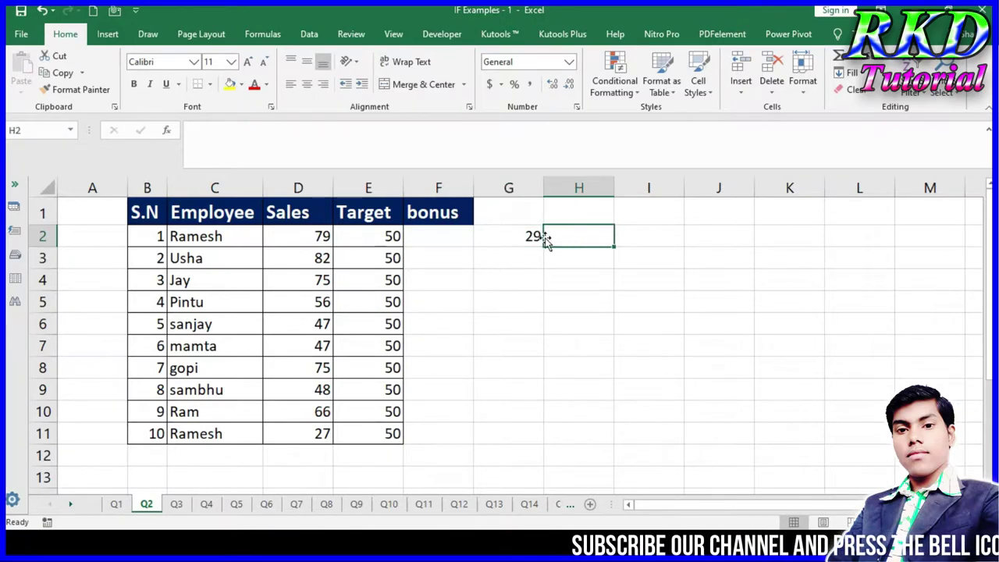
{"action": "left_click", "coordinate": [531, 237]}
{"action": "left_click", "coordinate": [577, 237]}
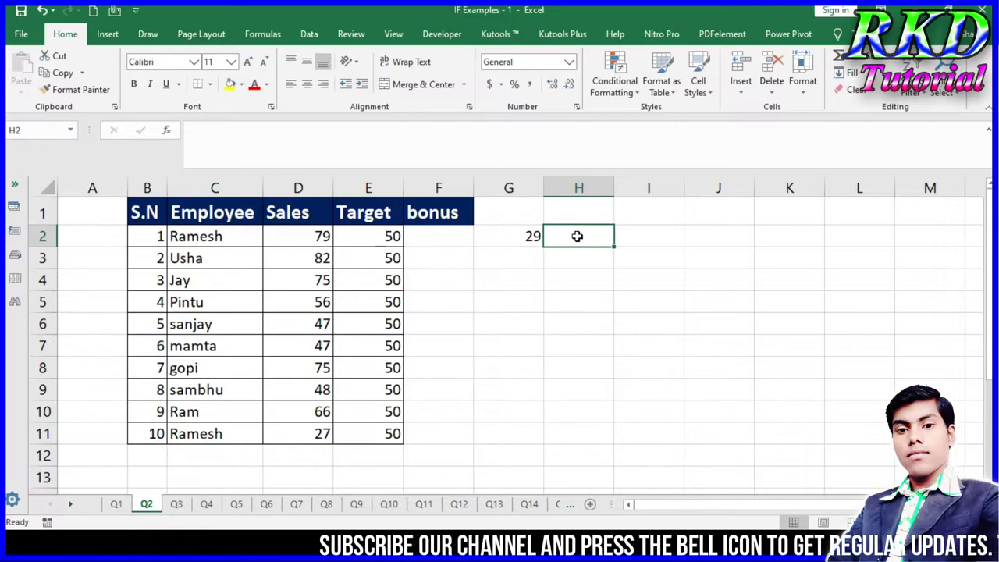
Step: Calculate =G2*100 in H2 giving 2900, then clear both G2 and H2
{"action": "type", "text": "="}
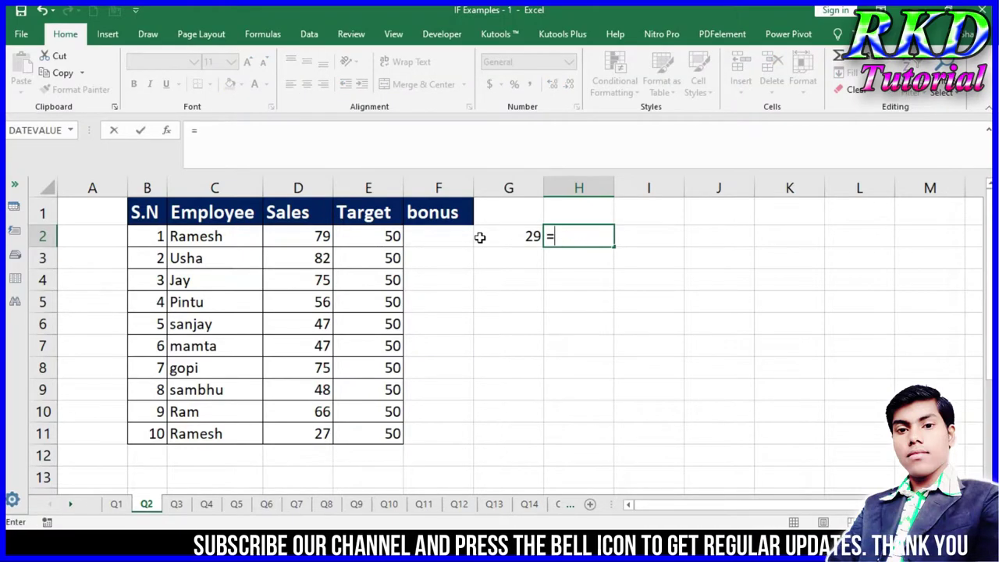
{"action": "left_click", "coordinate": [509, 241]}
{"action": "type", "text": "*1"}
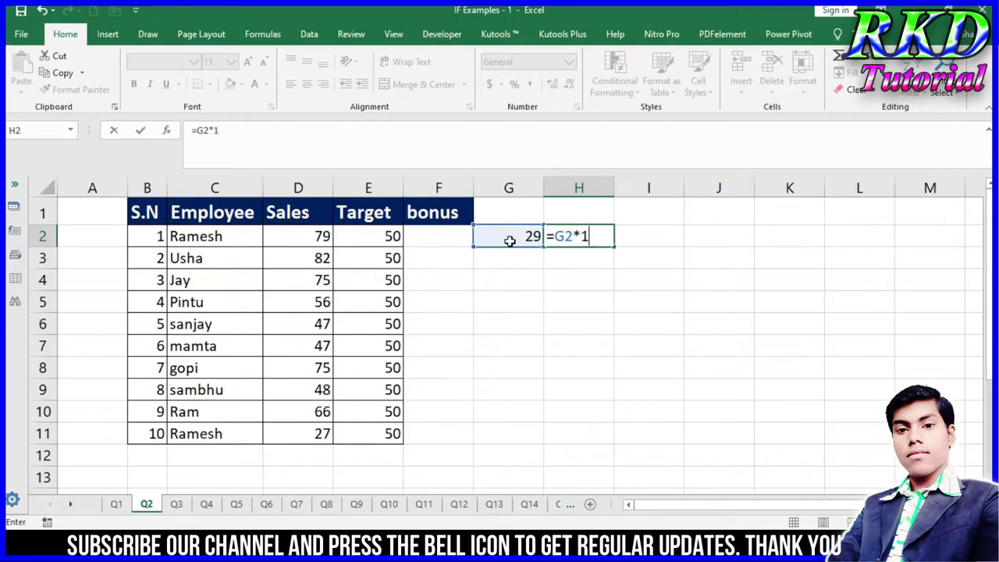
{"action": "type", "text": "00"}
{"action": "key", "text": "Return"}
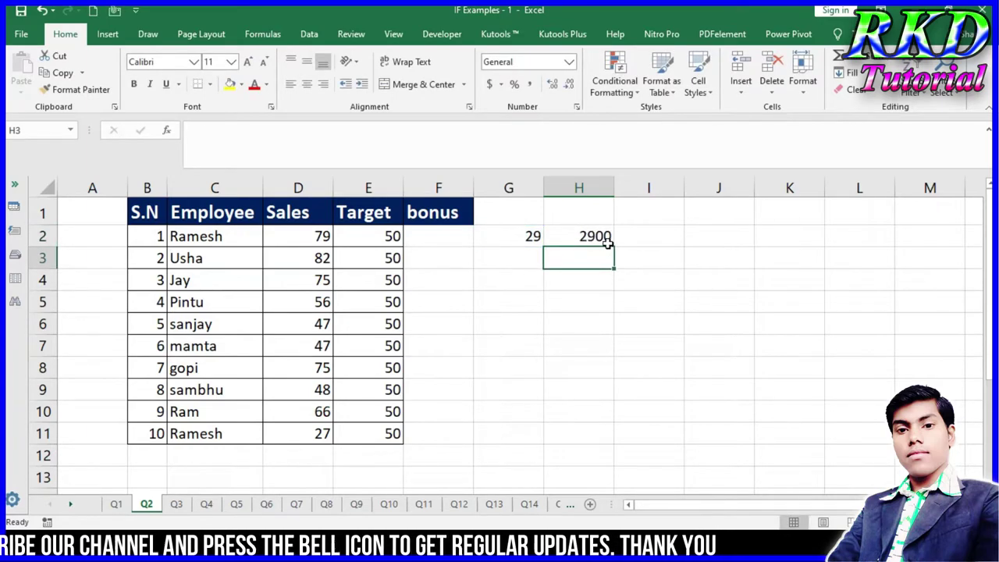
{"action": "left_click", "coordinate": [598, 240]}
{"action": "left_click", "coordinate": [518, 239], "text": "shift"}
{"action": "key", "text": "Delete"}
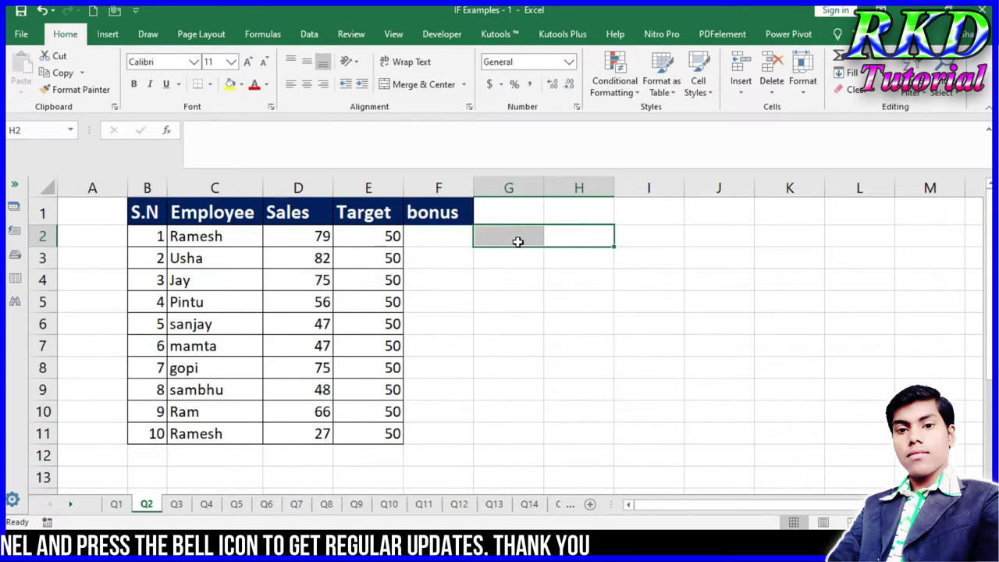
{"action": "left_click", "coordinate": [462, 241]}
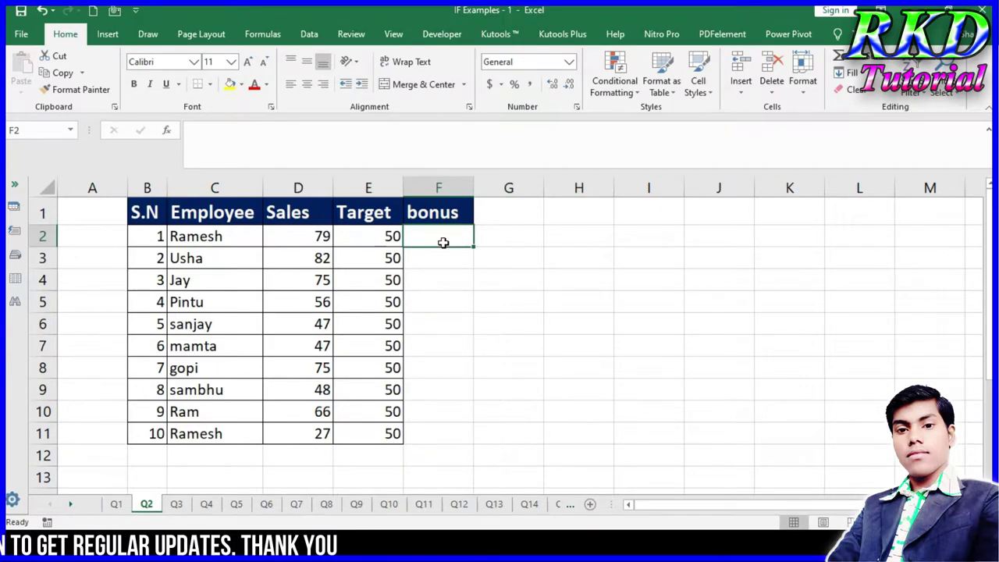
Step: Enter =IF(D2>=E2,D2*100,0) in F2 and fill it down to F11, checking sanjay's 47
{"action": "type", "text": "="}
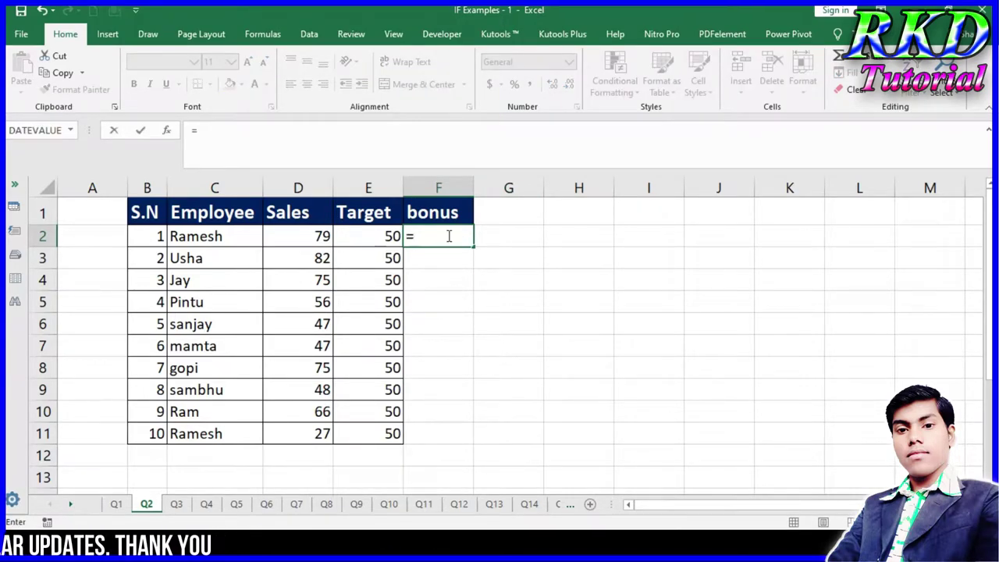
{"action": "type", "text": "if"}
{"action": "key", "text": "Tab"}
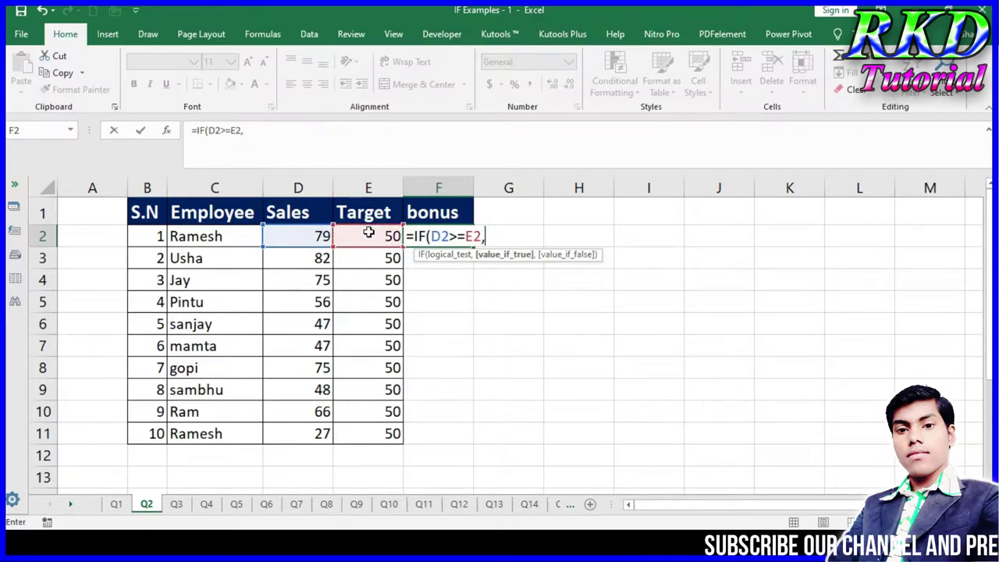
{"action": "left_click", "coordinate": [324, 238]}
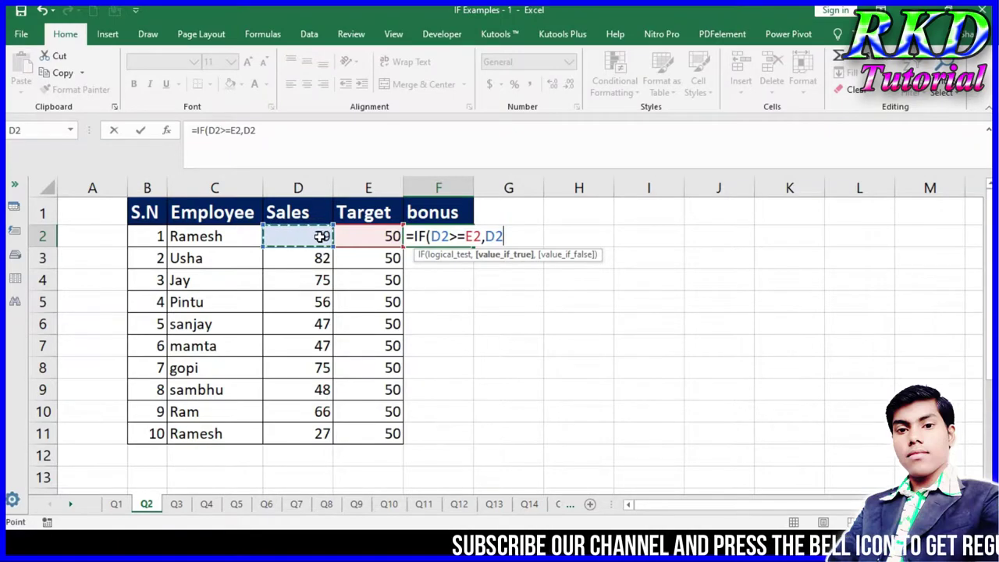
{"action": "type", "text": "*"}
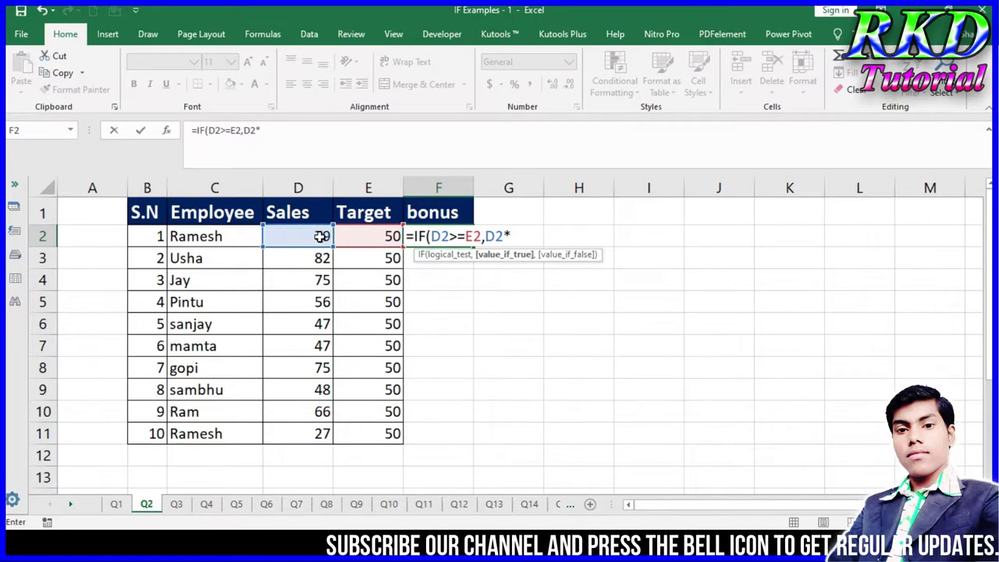
{"action": "type", "text": "100"}
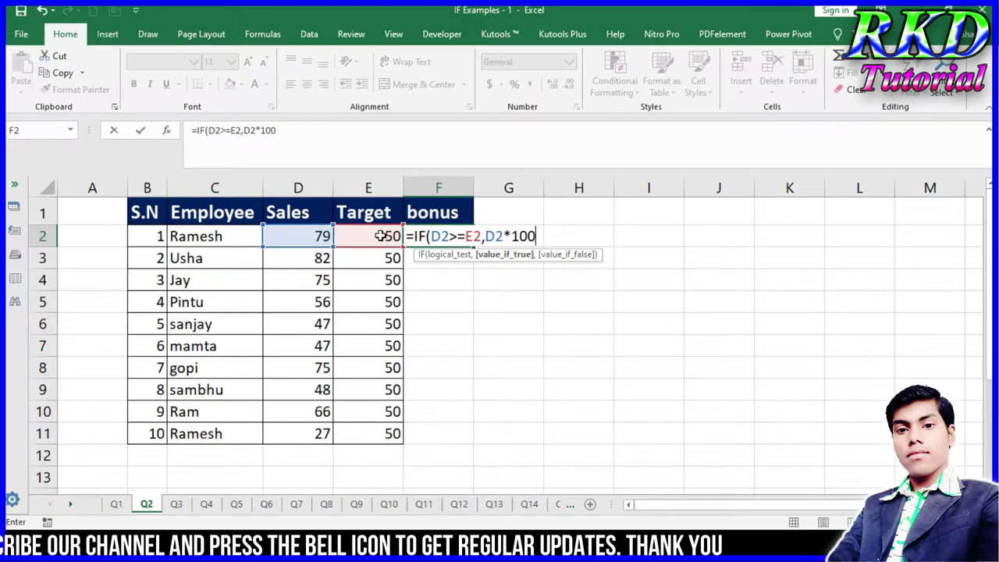
{"action": "type", "text": ",0"}
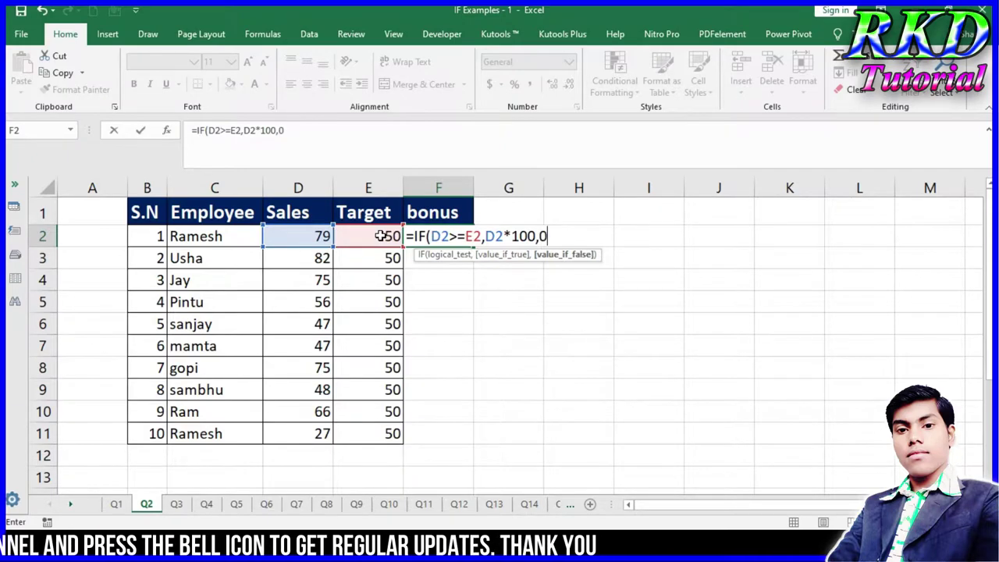
{"action": "key", "text": "Return"}
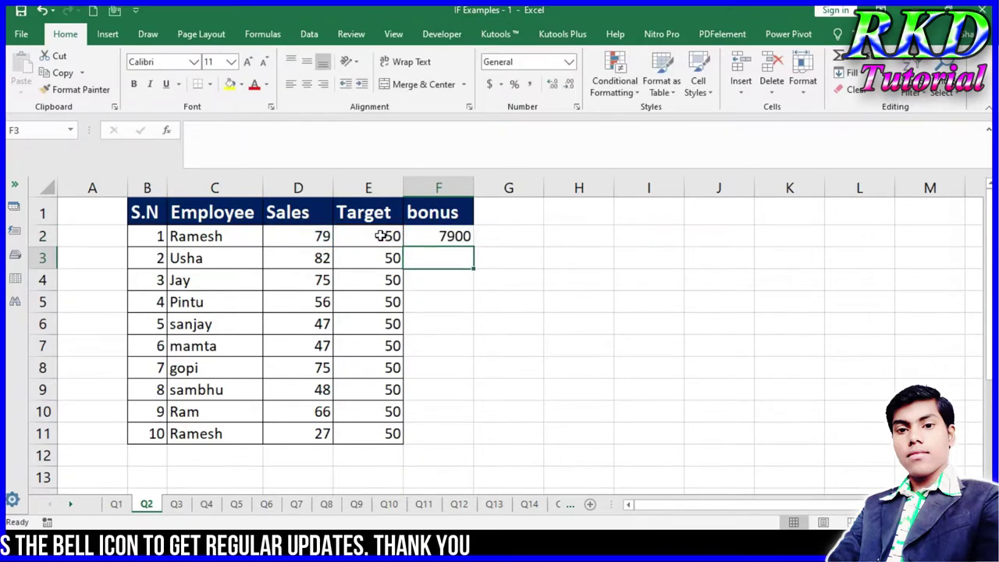
{"action": "left_click", "coordinate": [443, 236]}
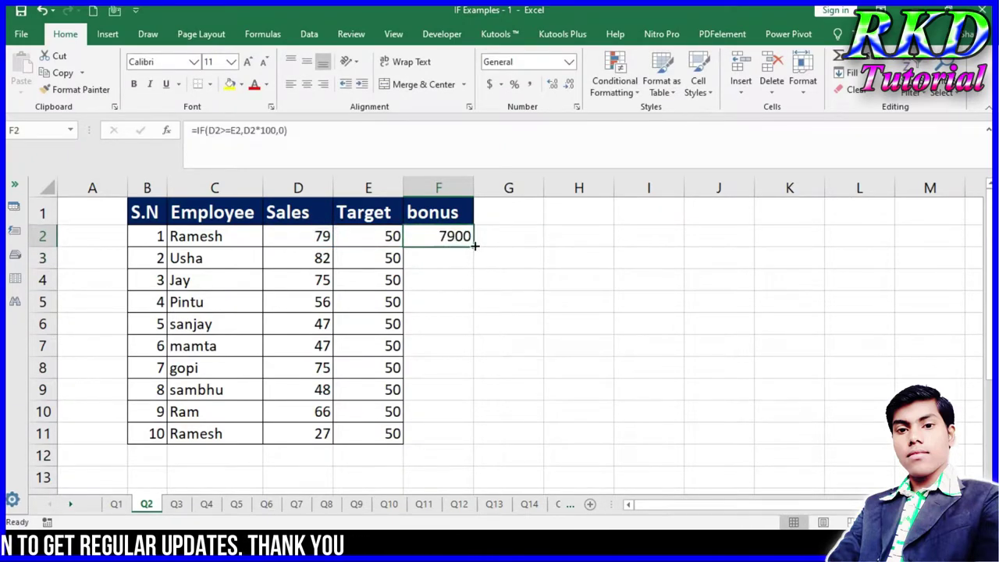
{"action": "double_click", "coordinate": [473, 246]}
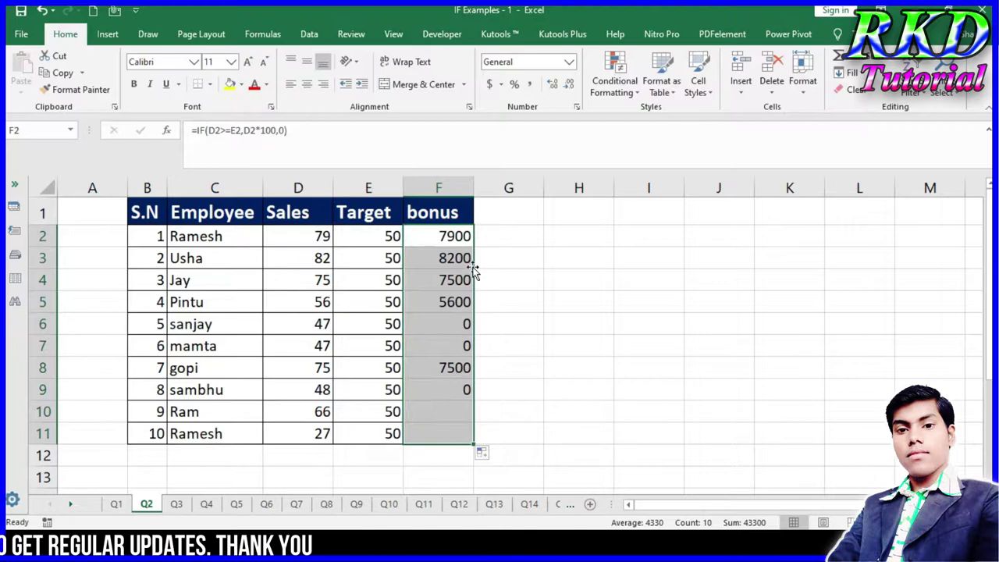
{"action": "left_click", "coordinate": [322, 326]}
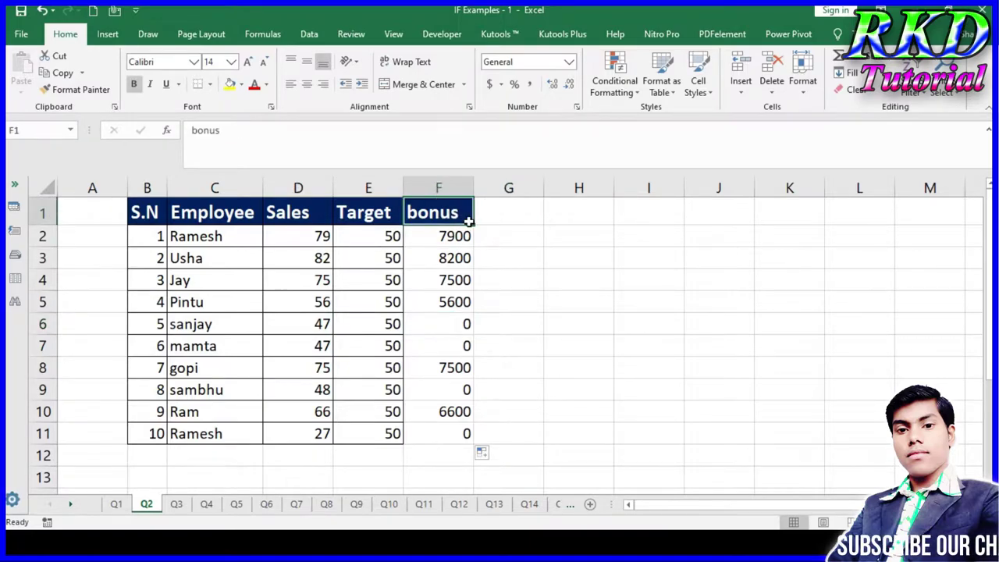
Step: Copy the 'bonus' header from F1 into G1
{"action": "left_click", "coordinate": [508, 221]}
{"action": "left_click", "coordinate": [466, 219]}
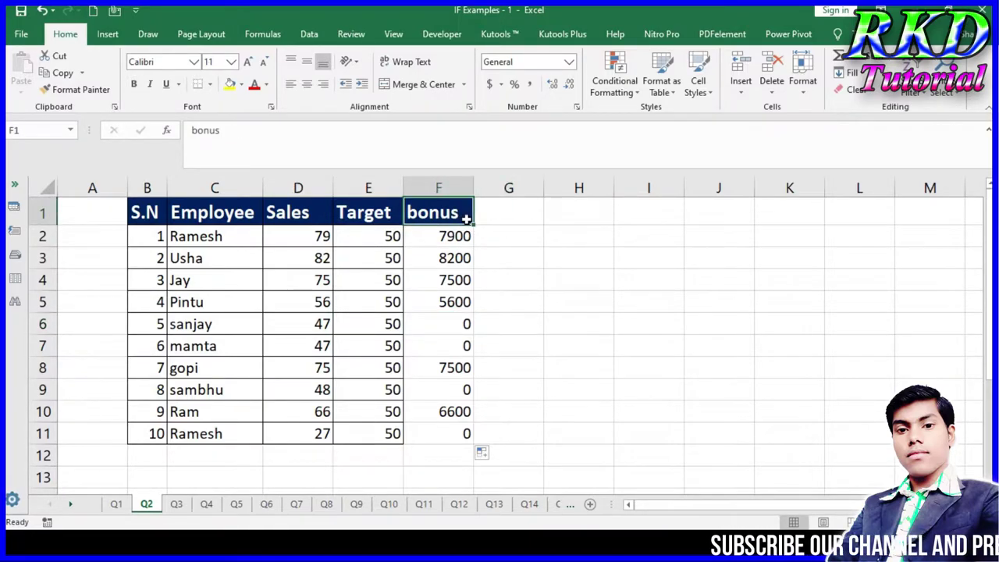
{"action": "left_click_drag", "start_coordinate": [475, 226], "coordinate": [519, 218]}
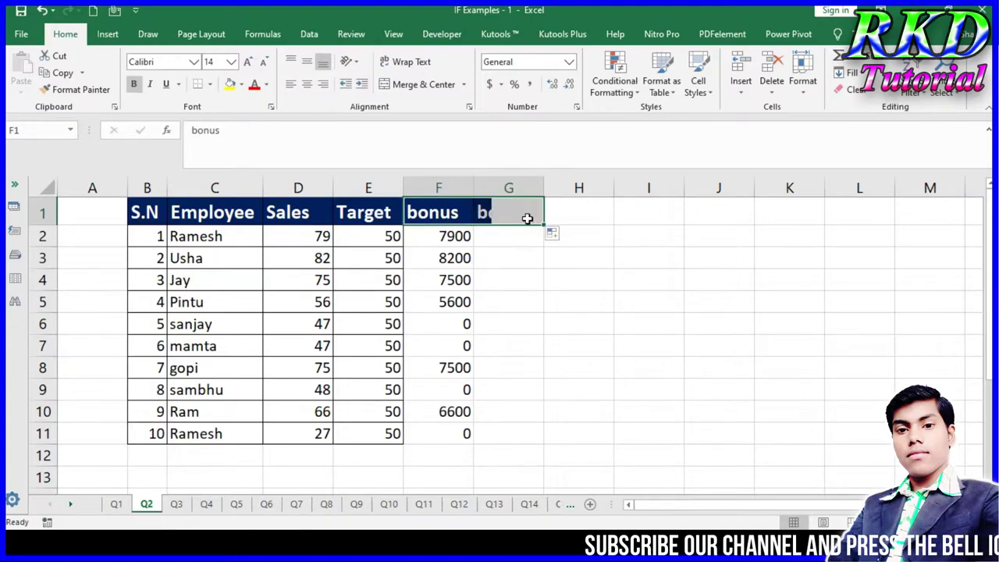
Step: Review empty G2 against Ramesh's sales of 79 and sanjay's sales of 47
{"action": "left_click", "coordinate": [508, 238]}
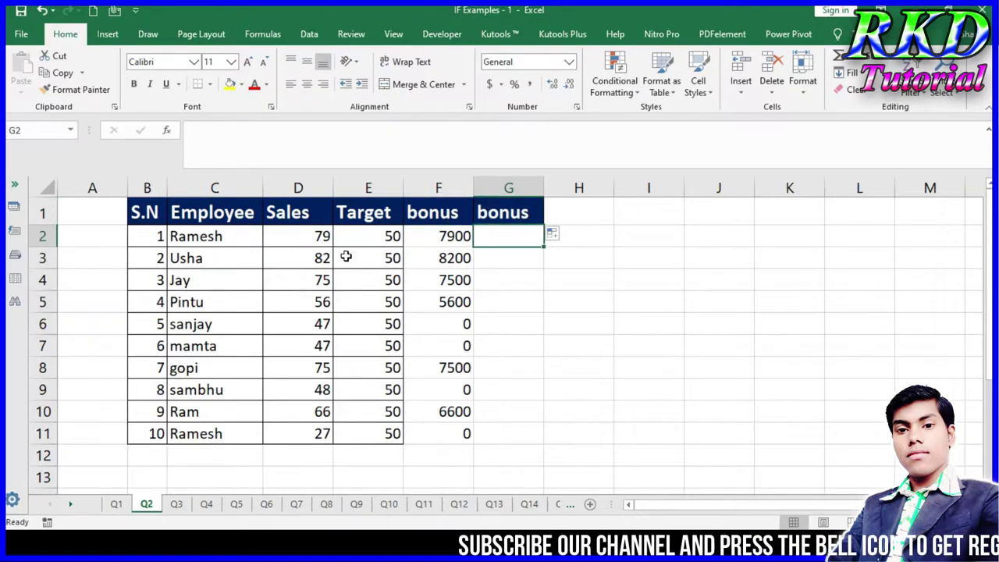
{"action": "left_click", "coordinate": [324, 239]}
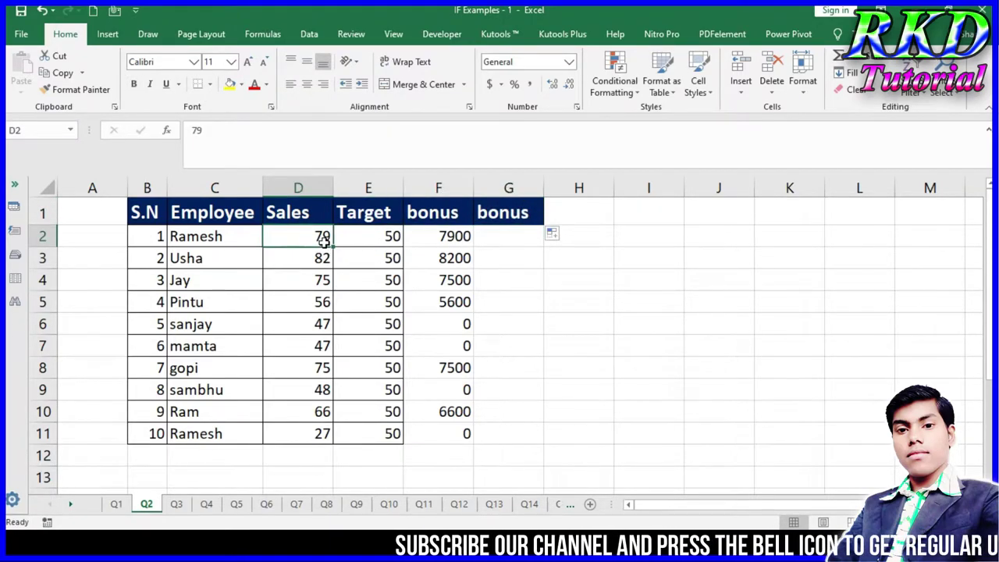
{"action": "left_click", "coordinate": [517, 236]}
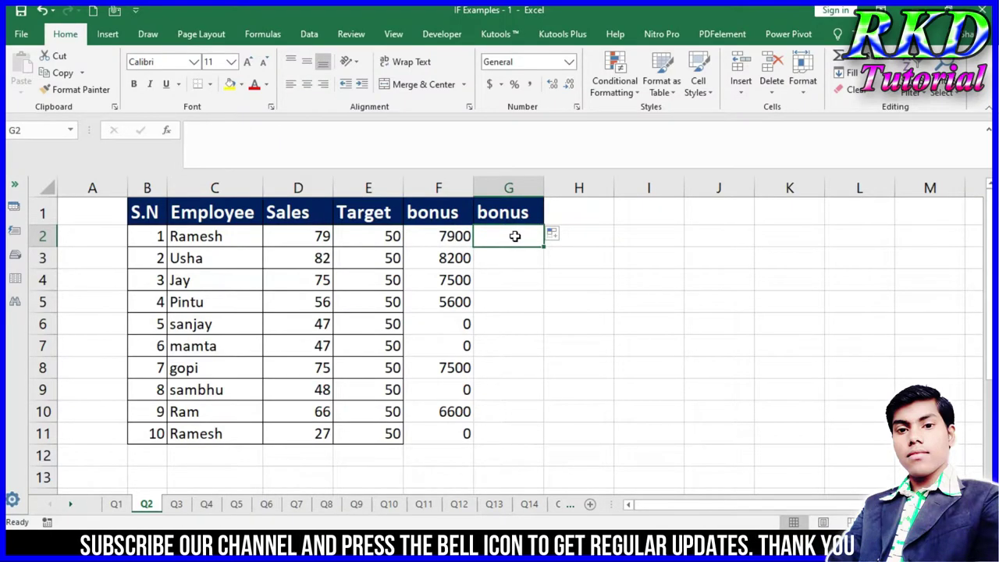
{"action": "left_click", "coordinate": [318, 325]}
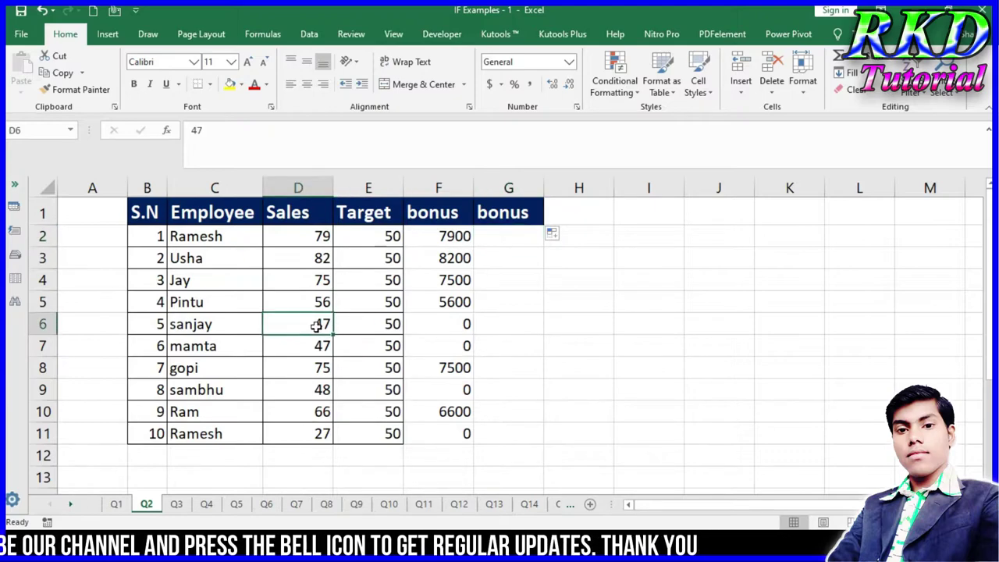
Step: Enter =IF(D2>=E2,(D2-E2)*100,D2*80) in G2, accepting Excel's correction, giving 2900
{"action": "left_click", "coordinate": [515, 237]}
{"action": "type", "text": "="}
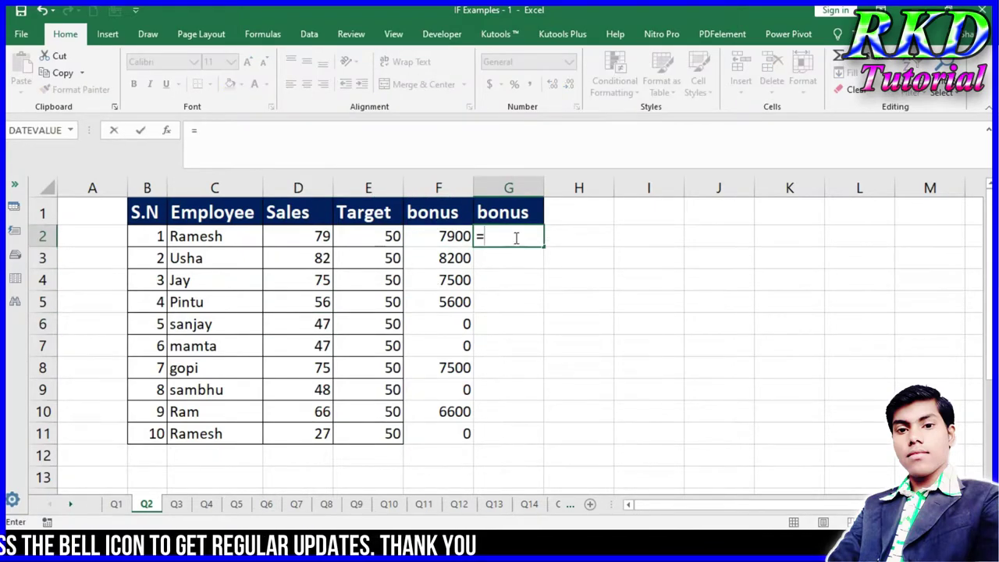
{"action": "type", "text": "if"}
{"action": "key", "text": "Tab"}
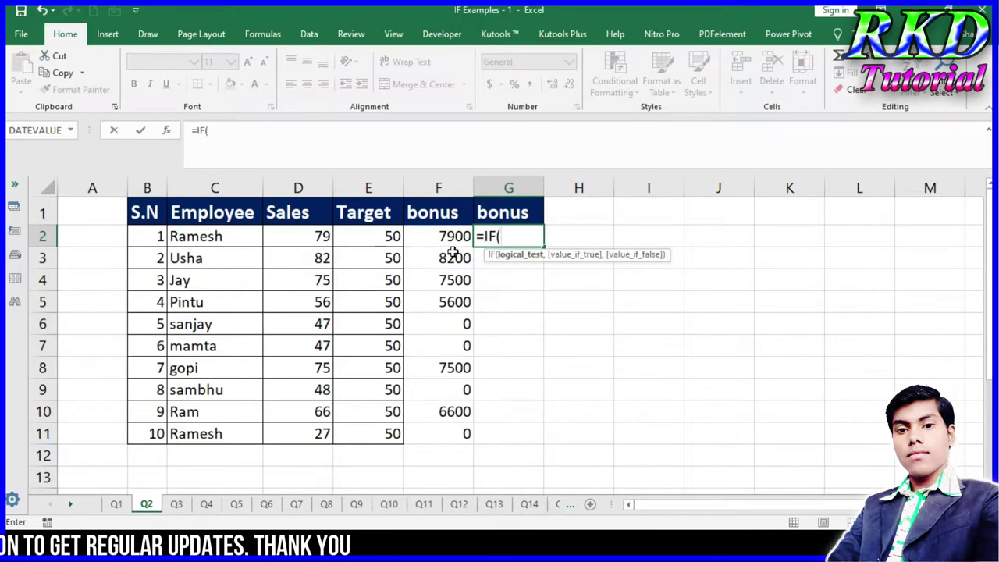
{"action": "left_click", "coordinate": [304, 236]}
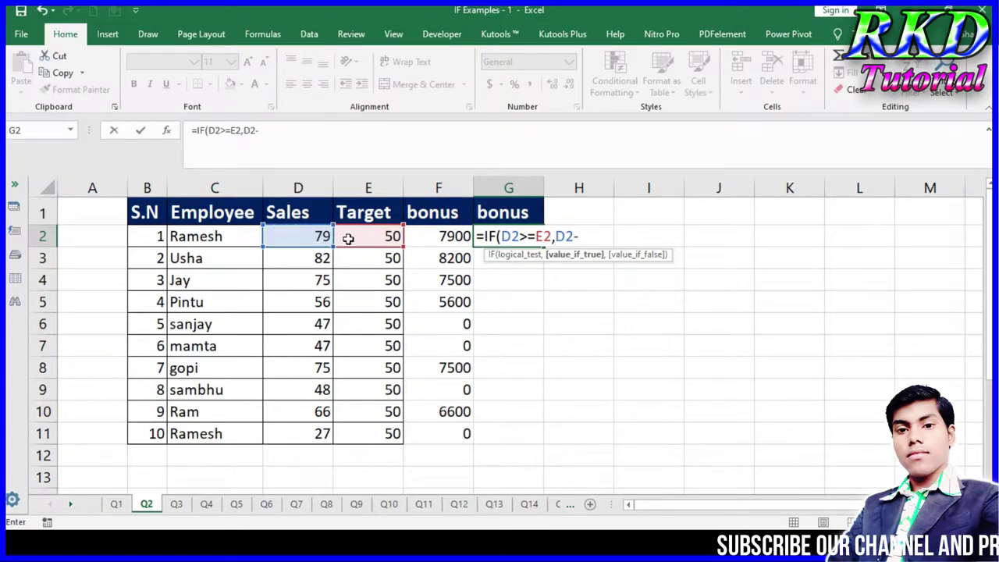
{"action": "left_click", "coordinate": [377, 236]}
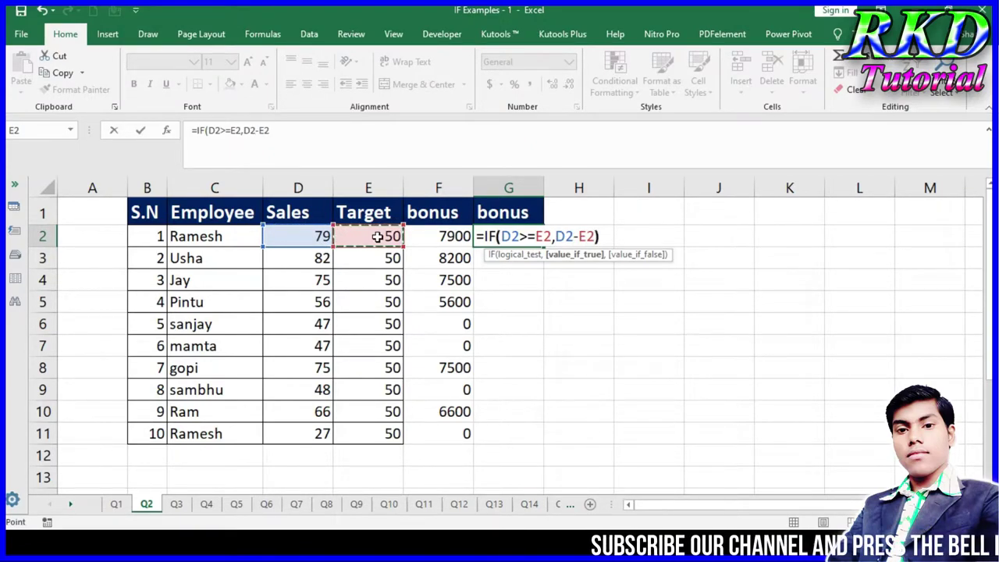
{"action": "type", "text": ")"}
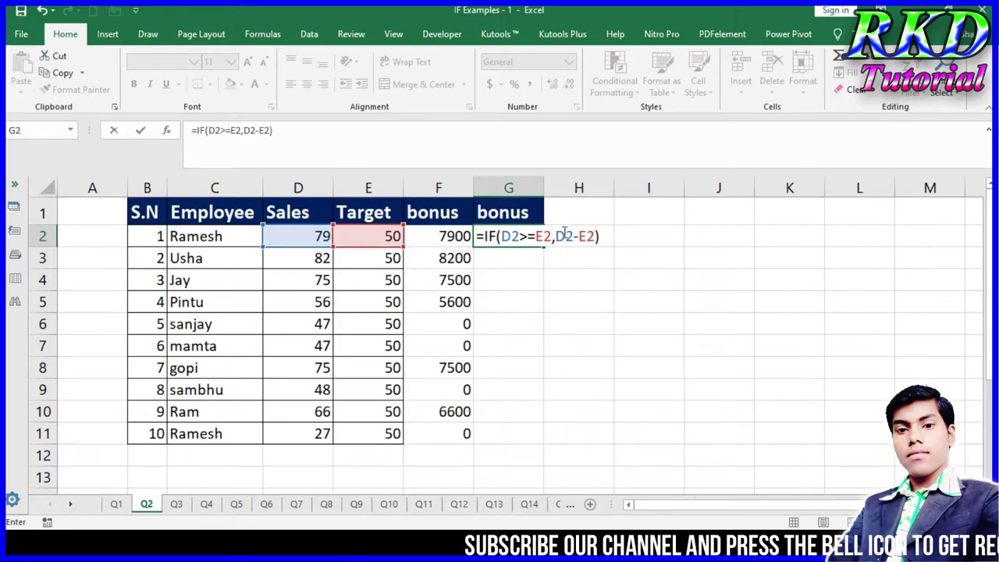
{"action": "left_click", "coordinate": [555, 235]}
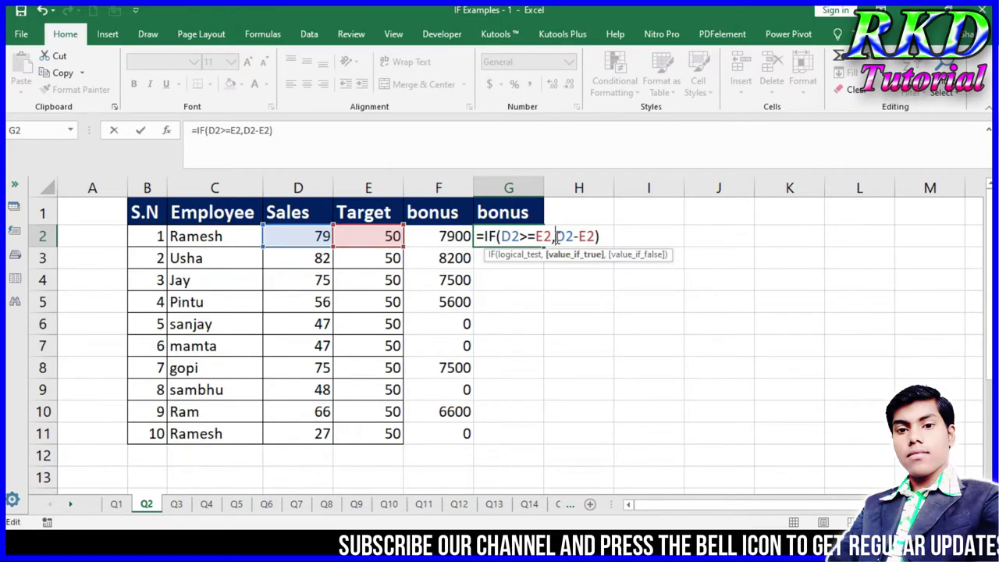
{"action": "type", "text": "(D2-E2)"}
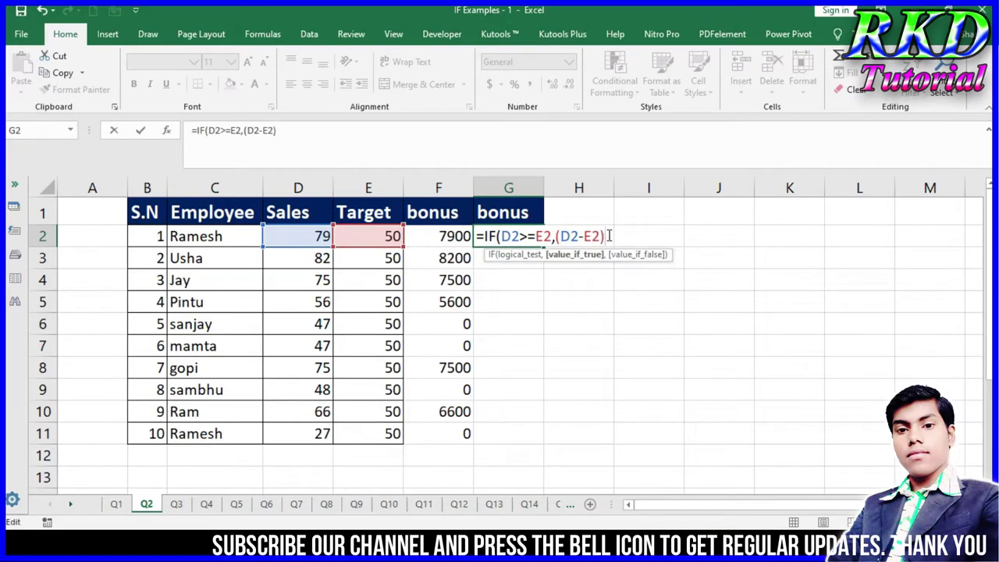
{"action": "type", "text": "*"}
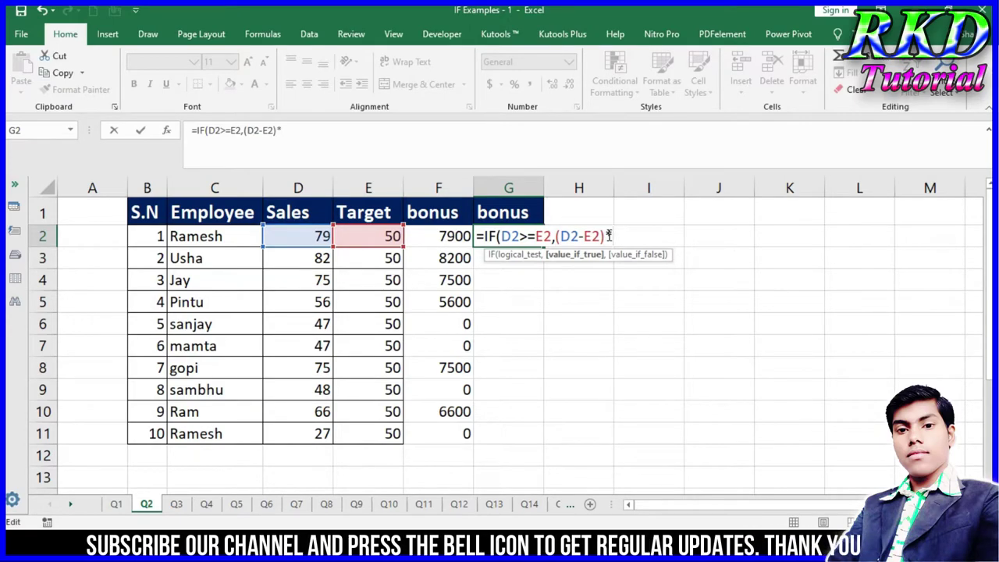
{"action": "type", "text": "100"}
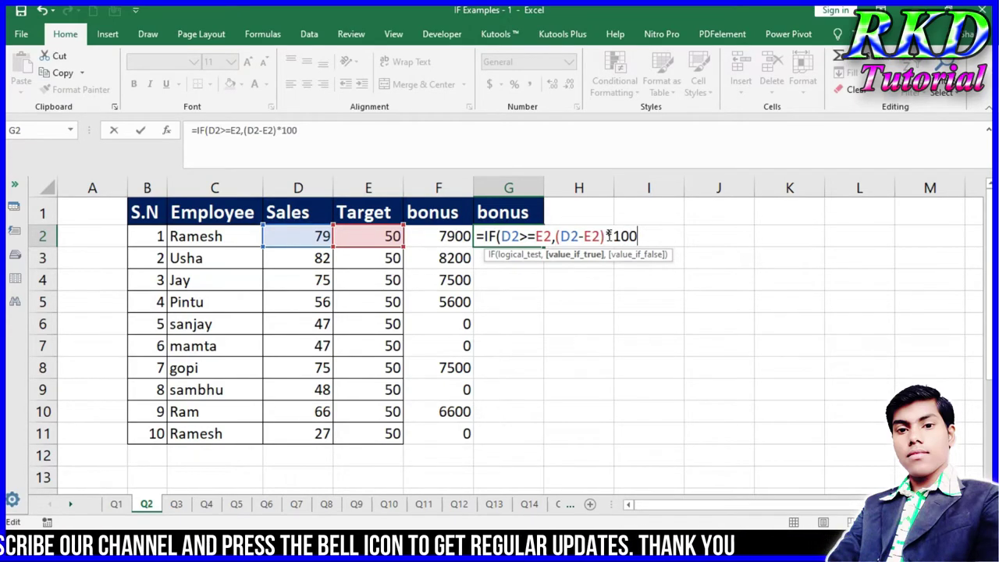
{"action": "type", "text": ","}
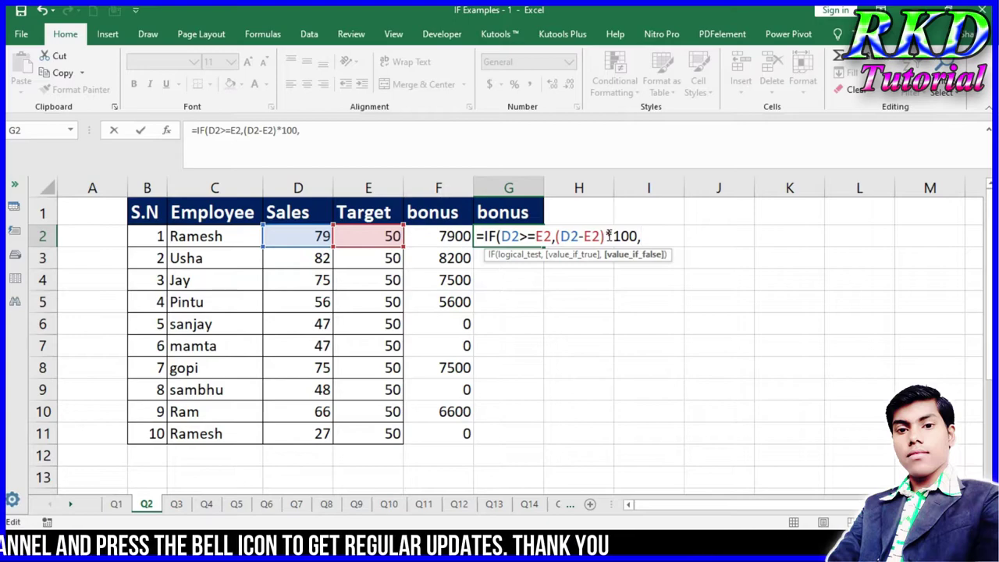
{"action": "left_click", "coordinate": [321, 236]}
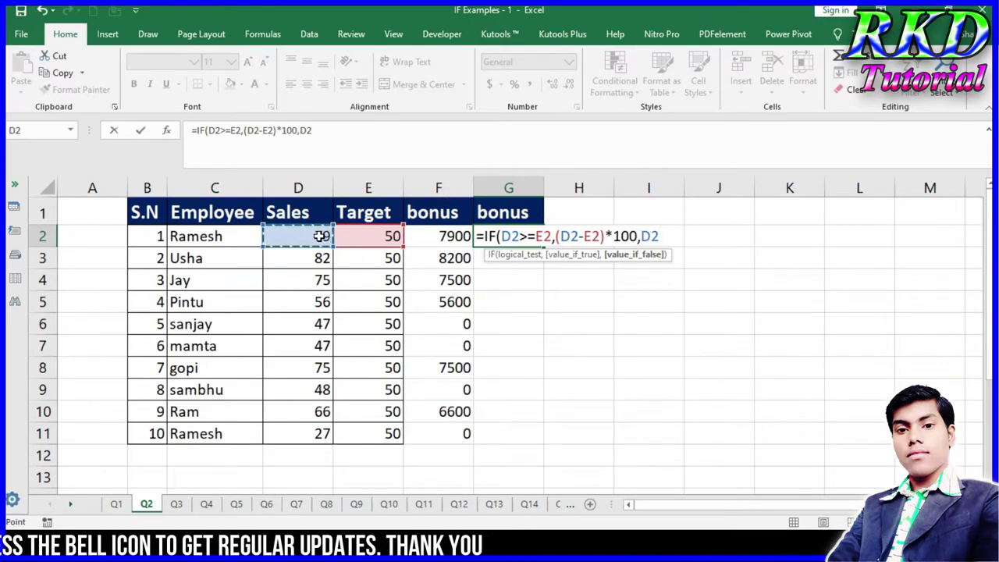
{"action": "type", "text": "*"}
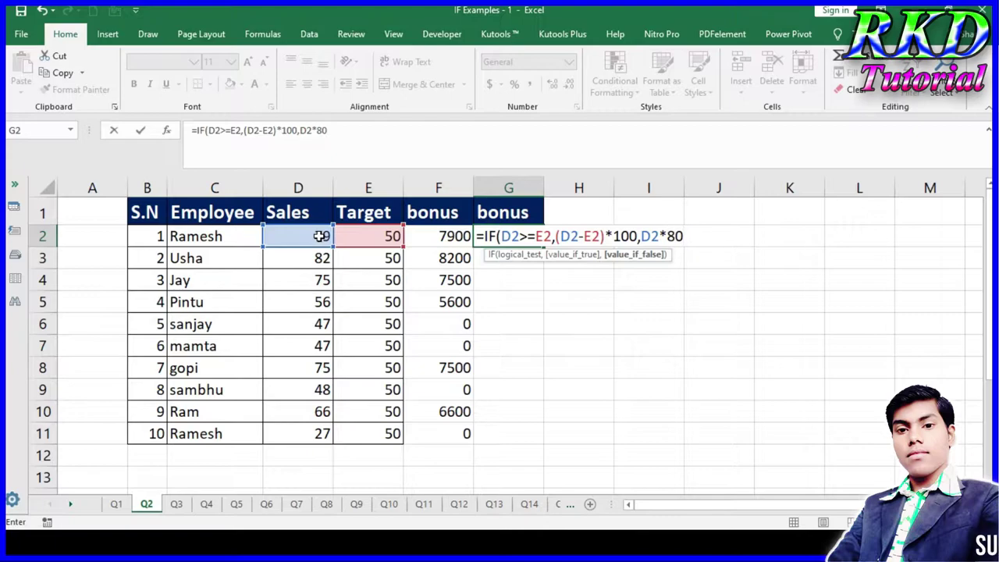
{"action": "key", "text": "Return"}
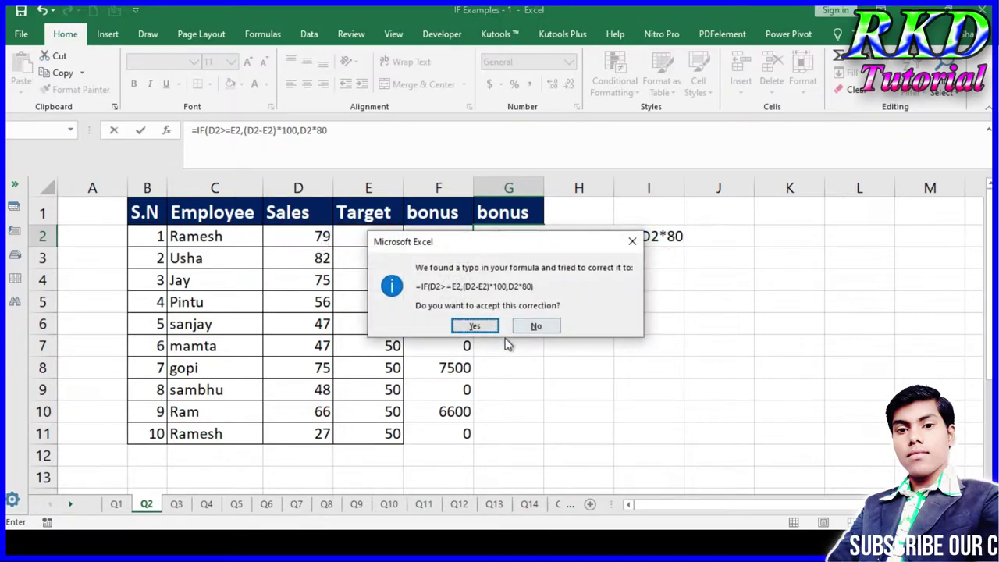
{"action": "left_click", "coordinate": [475, 326]}
{"action": "left_click", "coordinate": [510, 236]}
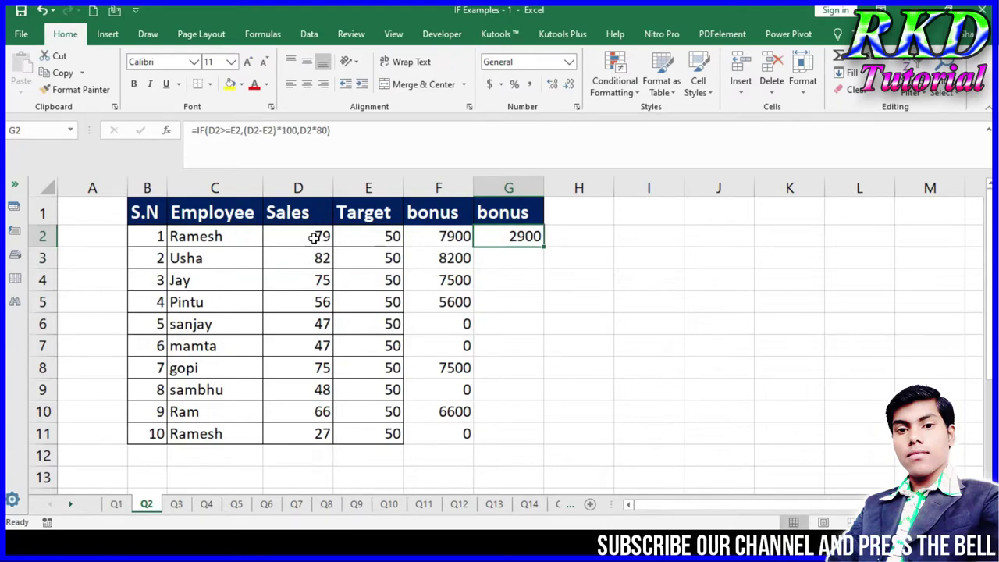
Step: Fill G2's IF bonus formula down to G11 and compare results with the sales figures
{"action": "left_click", "coordinate": [321, 327]}
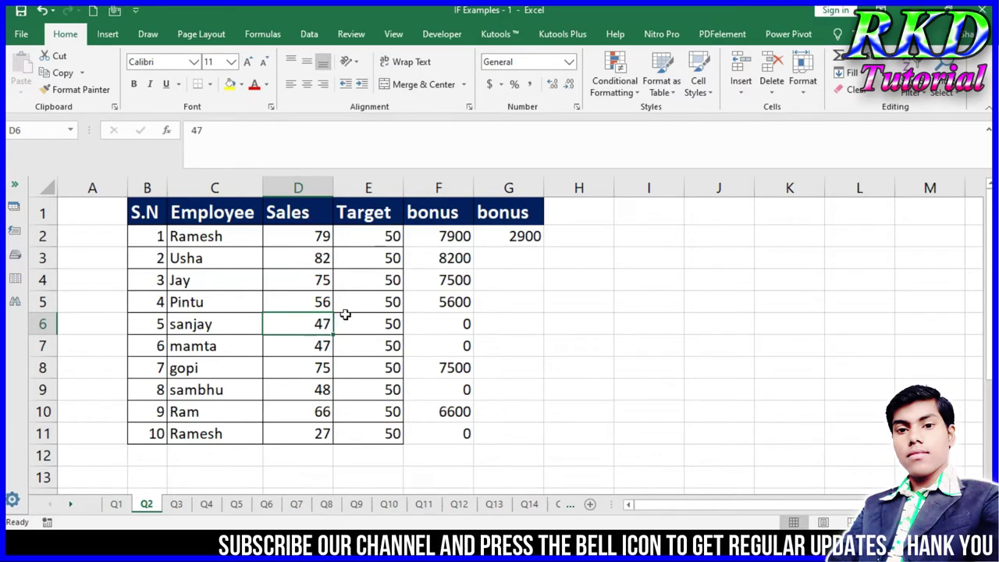
{"action": "left_click", "coordinate": [497, 236]}
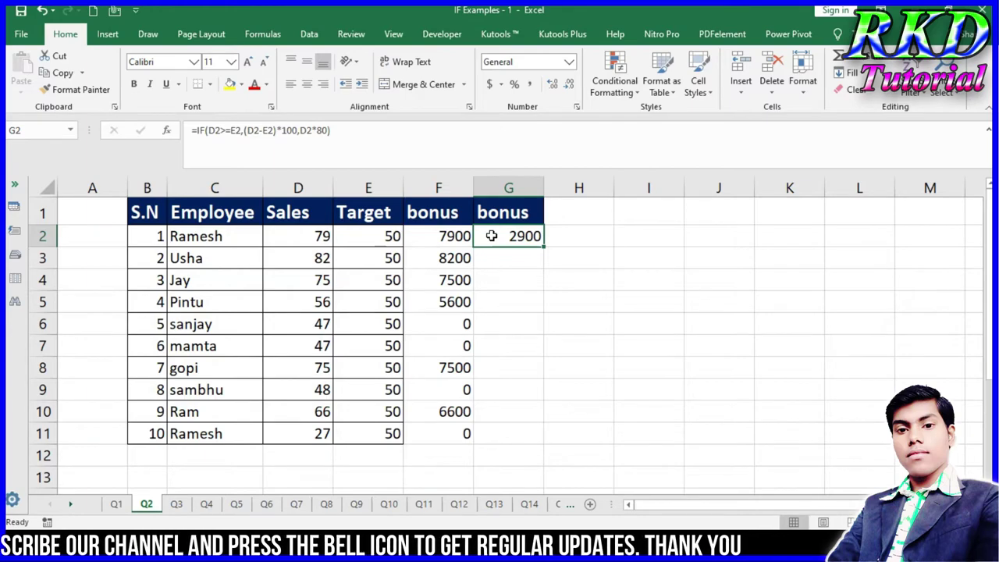
{"action": "double_click", "coordinate": [544, 248]}
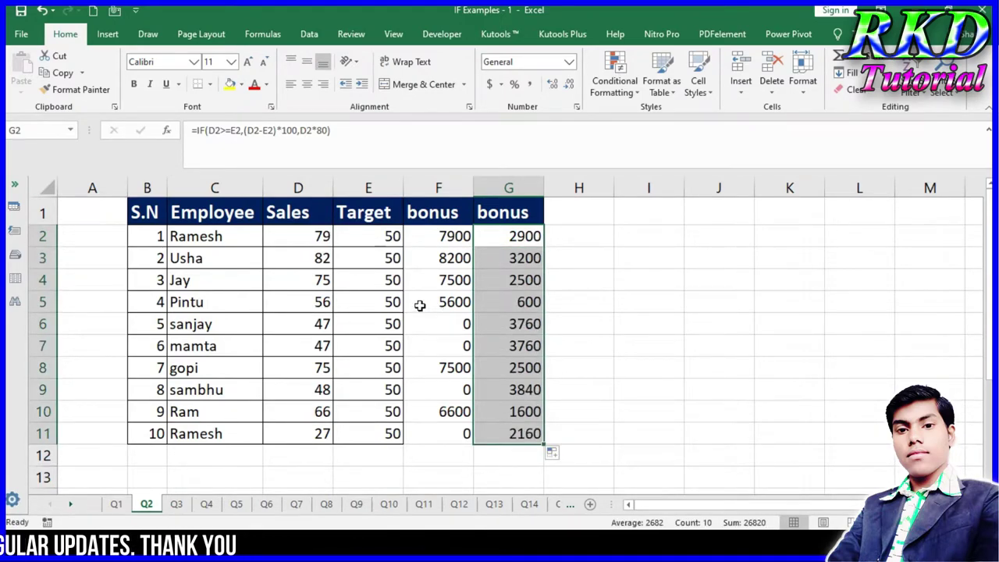
{"action": "left_click", "coordinate": [327, 303]}
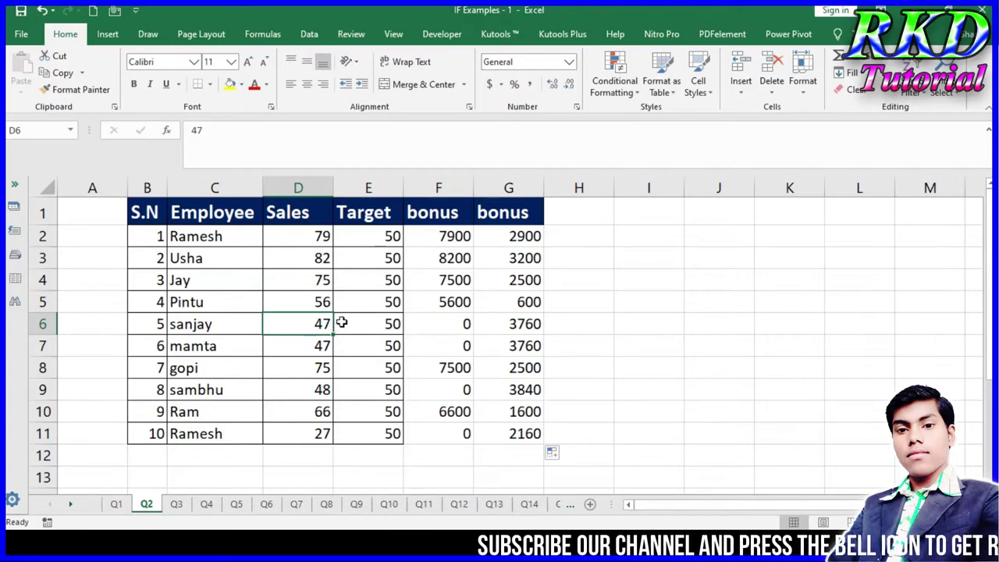
{"action": "left_click_drag", "start_coordinate": [517, 322], "coordinate": [338, 325]}
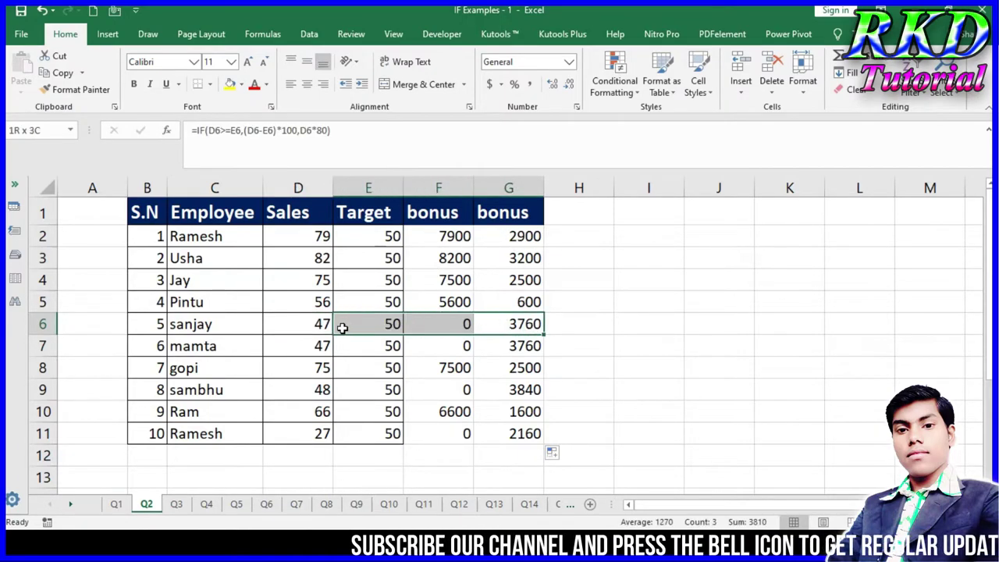
{"action": "left_click", "coordinate": [511, 236]}
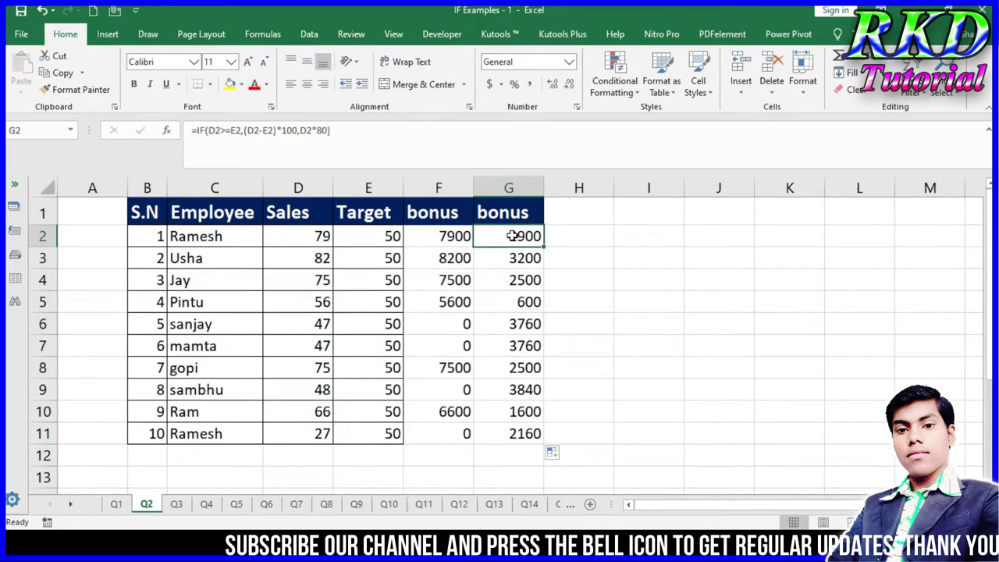
Step: Add 50*80 to the above-target part of G2's bonus formula
{"action": "double_click", "coordinate": [511, 236]}
{"action": "type", "text": "+"}
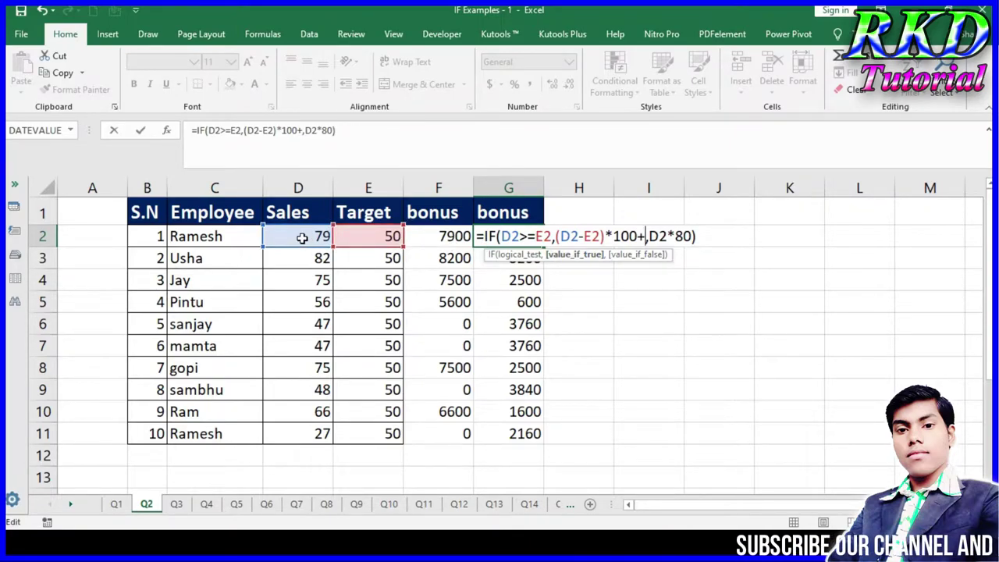
{"action": "type", "text": "8"}
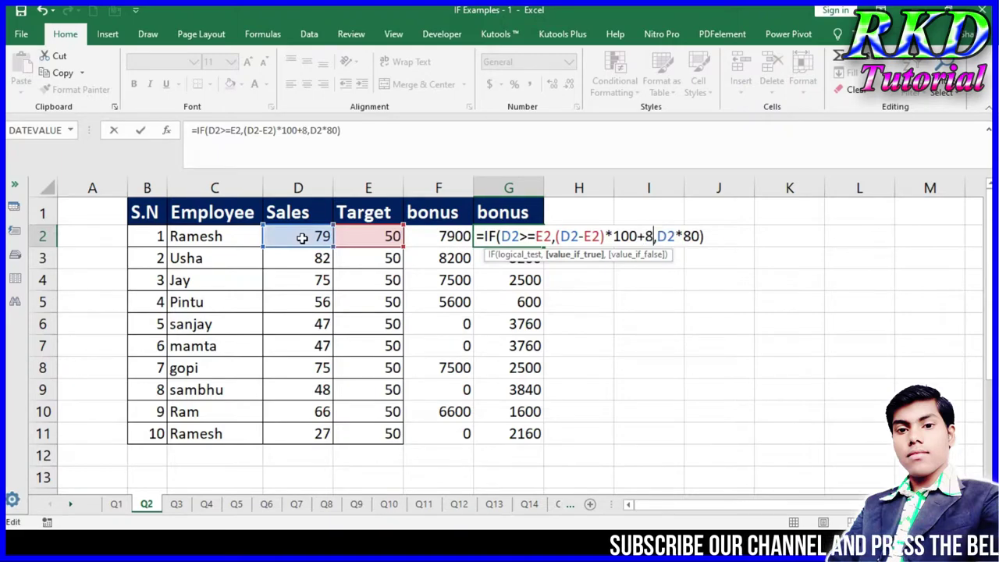
{"action": "key", "text": "BackSpace"}
{"action": "type", "text": "50"}
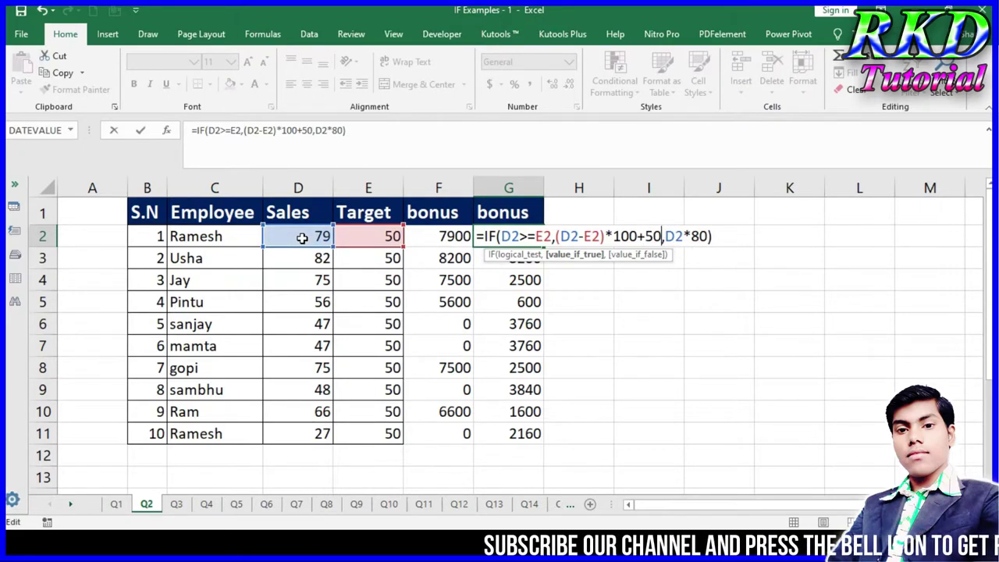
{"action": "type", "text": "*"}
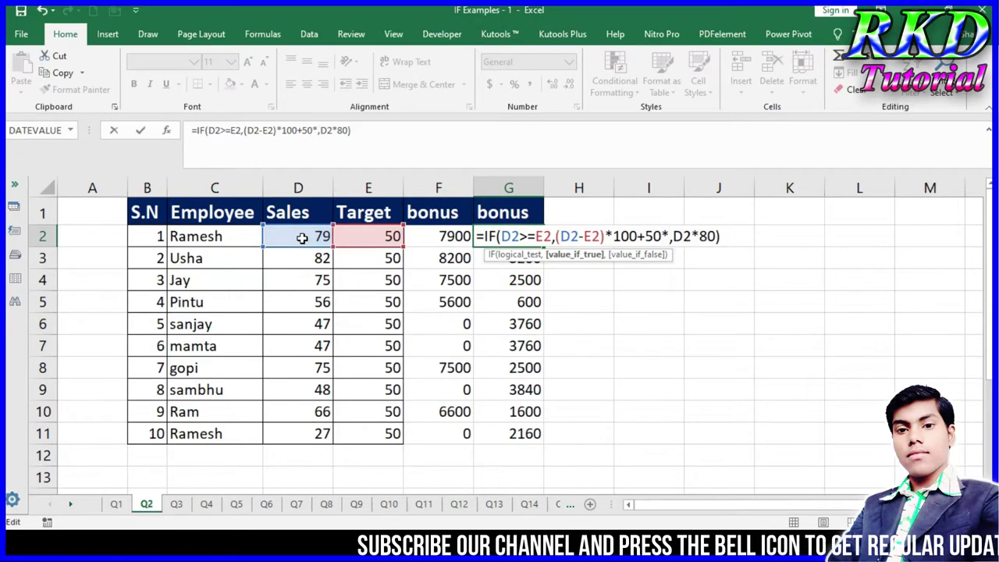
{"action": "type", "text": "80"}
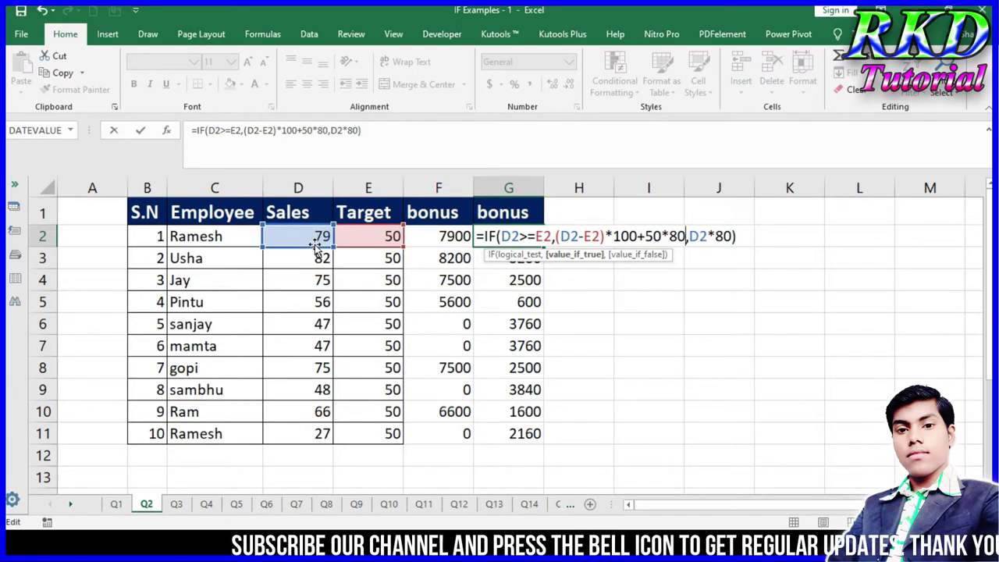
{"action": "key", "text": "Return"}
{"action": "left_click", "coordinate": [522, 236]}
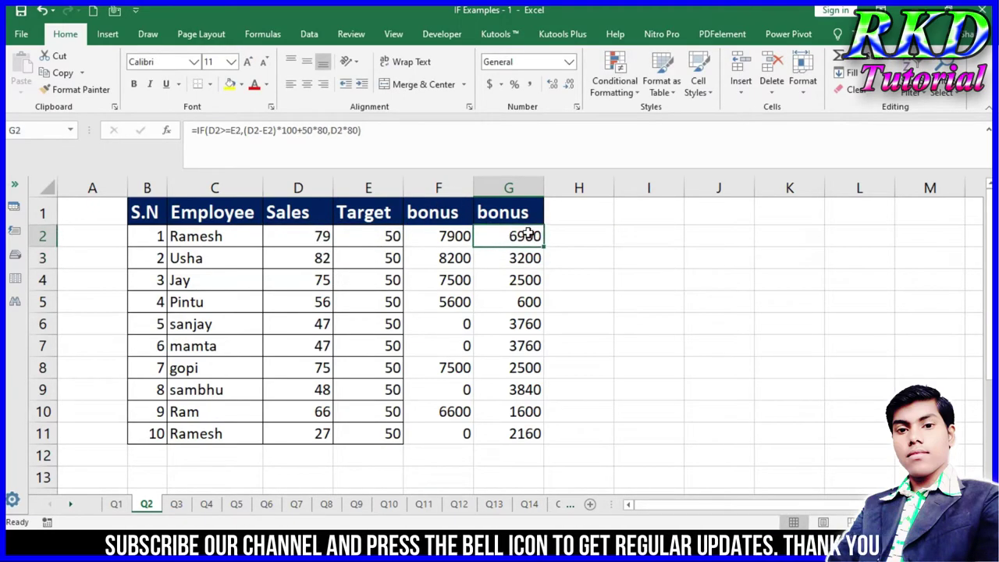
Step: Bracket the added term as (50*80) and fill the revised formula down to G11
{"action": "double_click", "coordinate": [529, 236]}
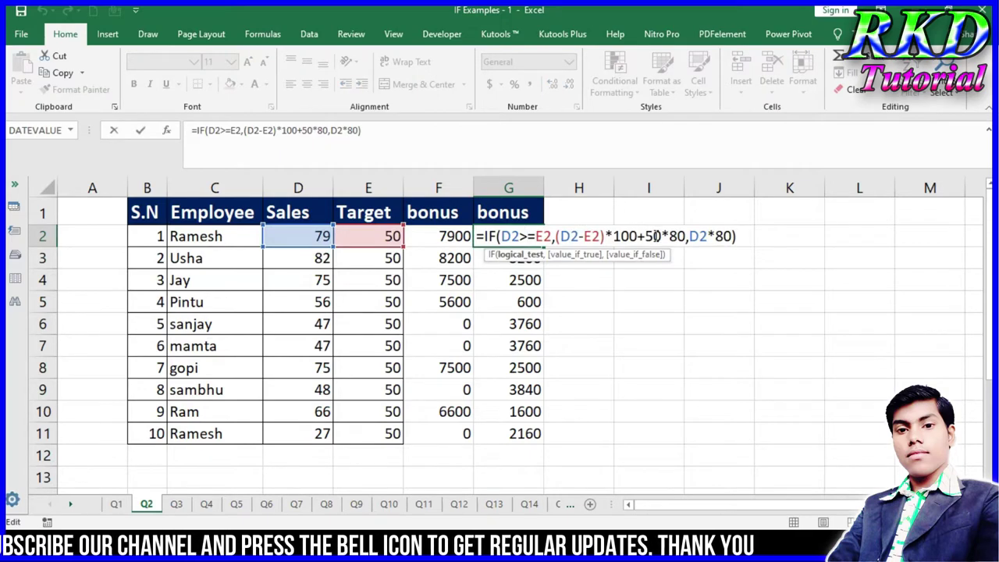
{"action": "key", "text": "Right"}
{"action": "key", "text": "Right"}
{"action": "key", "text": "Right"}
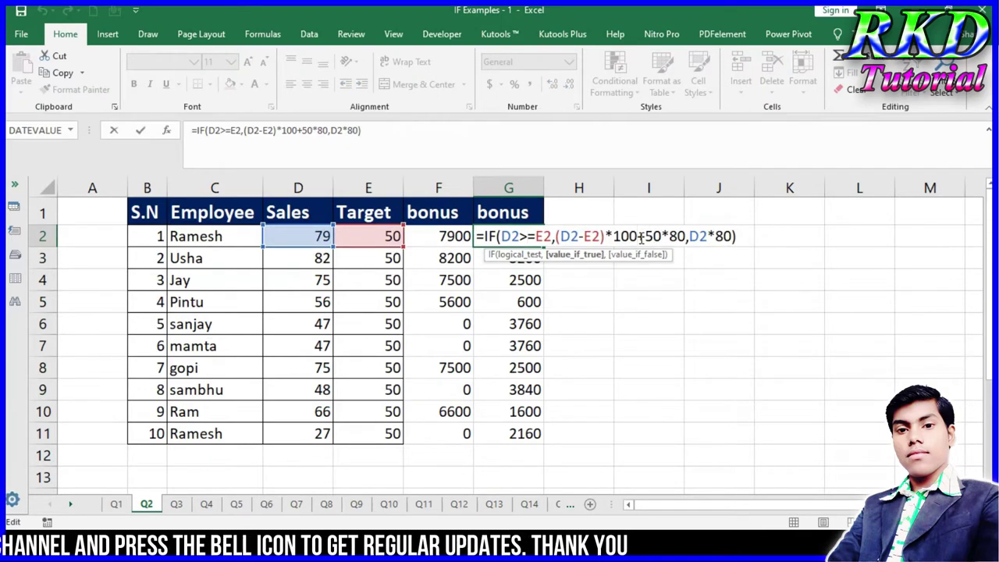
{"action": "left_click", "coordinate": [648, 230]}
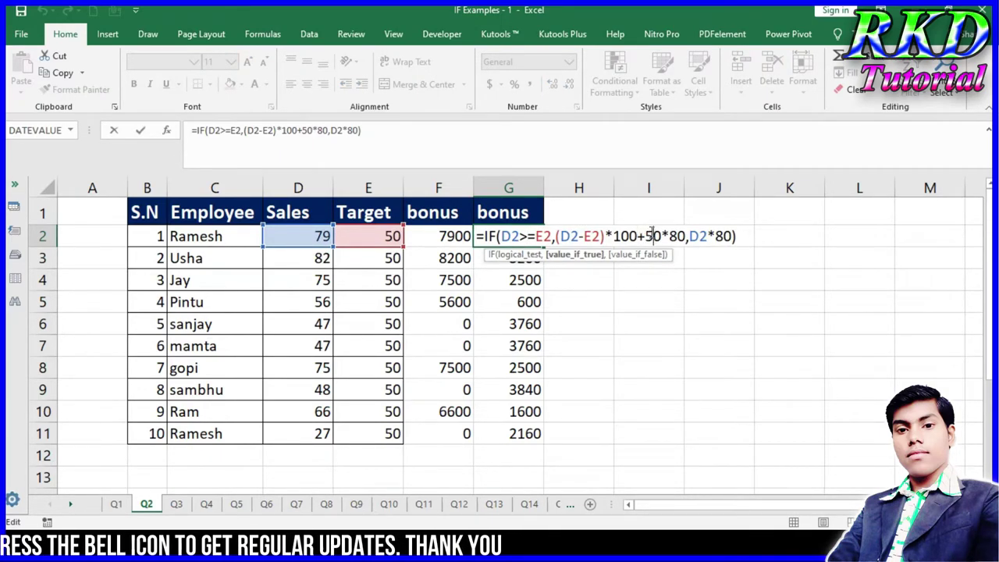
{"action": "type", "text": "("}
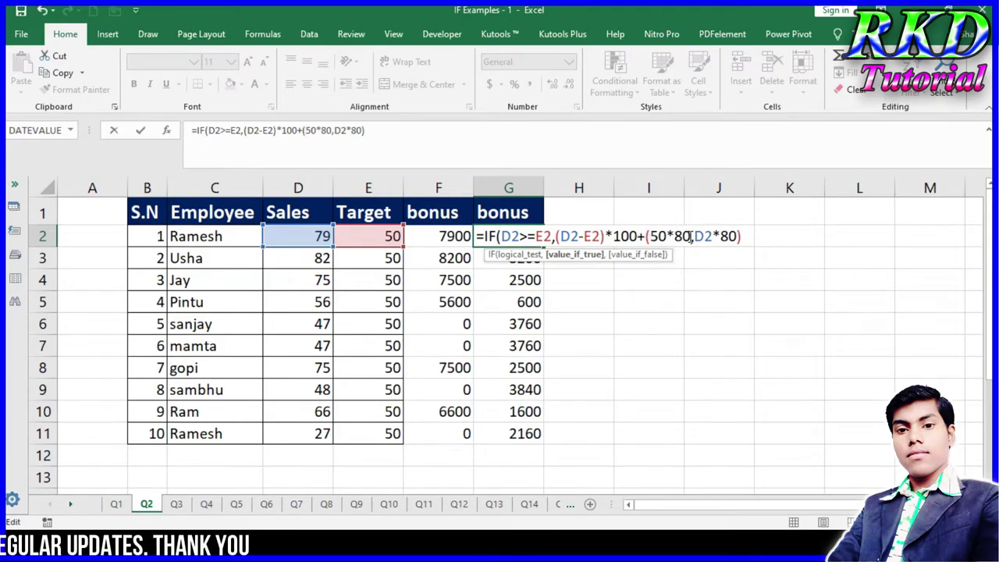
{"action": "type", "text": ")"}
{"action": "key", "text": "Return"}
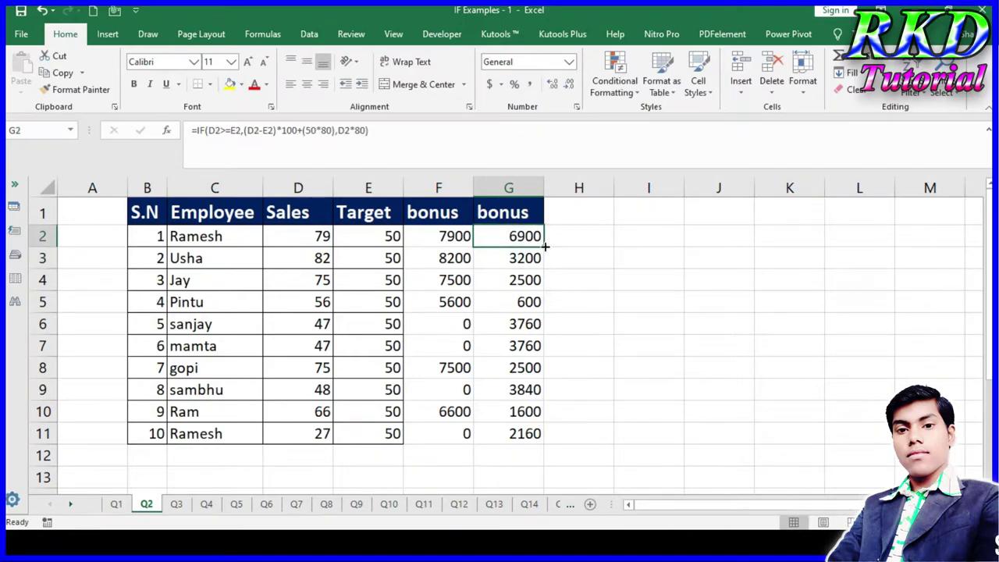
{"action": "double_click", "coordinate": [544, 247]}
{"action": "left_click", "coordinate": [524, 331]}
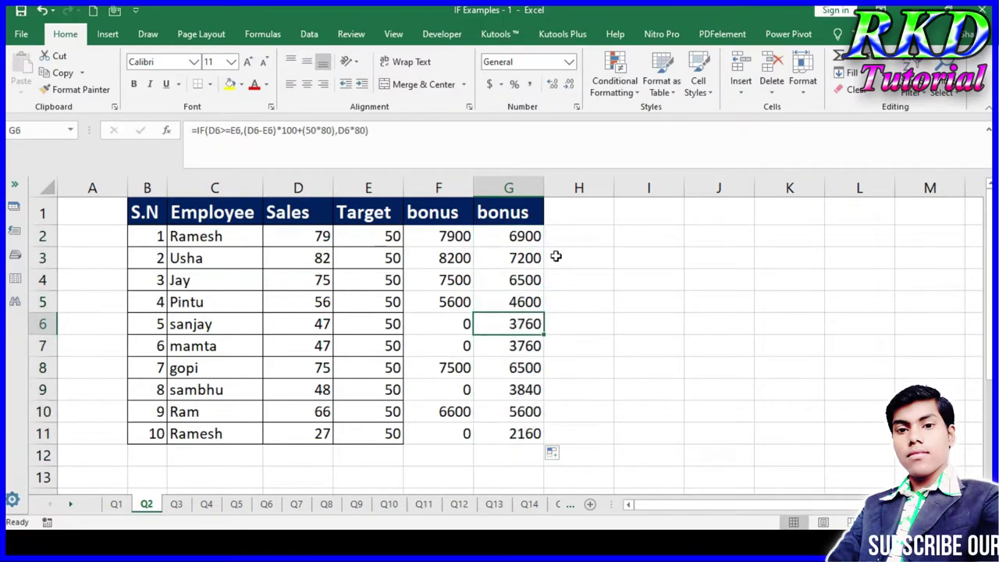
{"action": "left_click", "coordinate": [321, 236]}
Step: Enter check values 50 in H2 and 29 in I2 after reviewing Ramesh's sales and target
{"action": "left_click", "coordinate": [364, 237]}
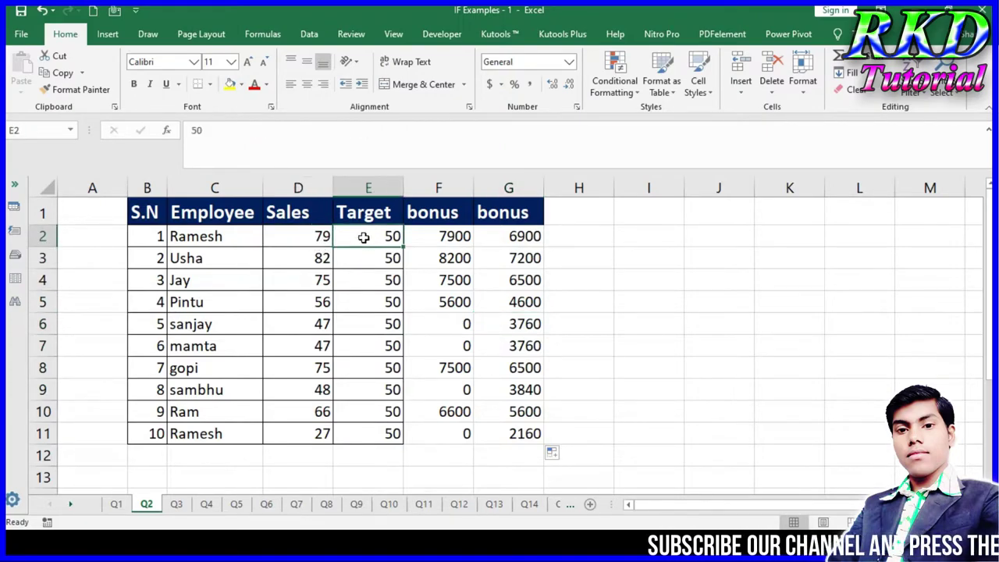
{"action": "left_click", "coordinate": [320, 237]}
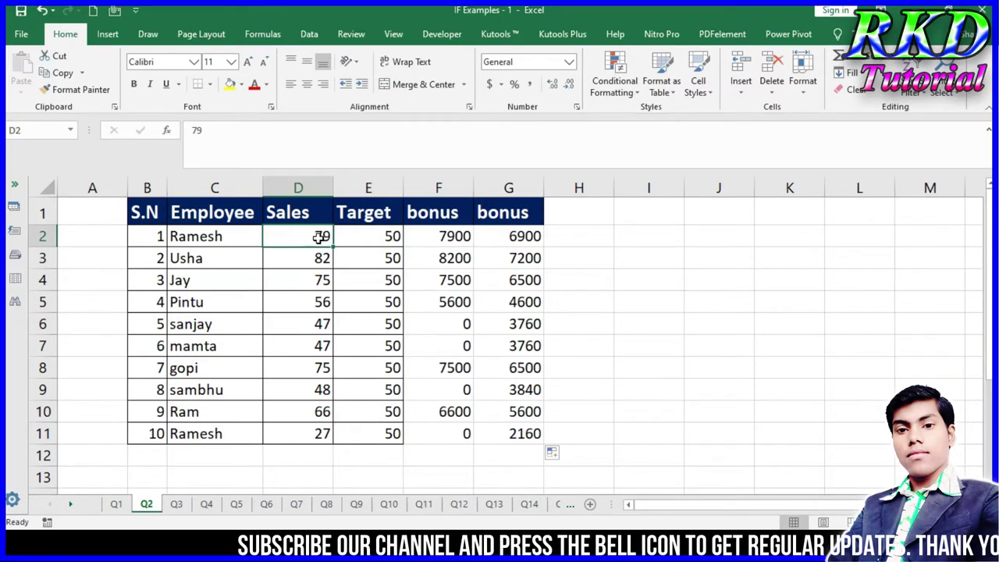
{"action": "left_click", "coordinate": [323, 324]}
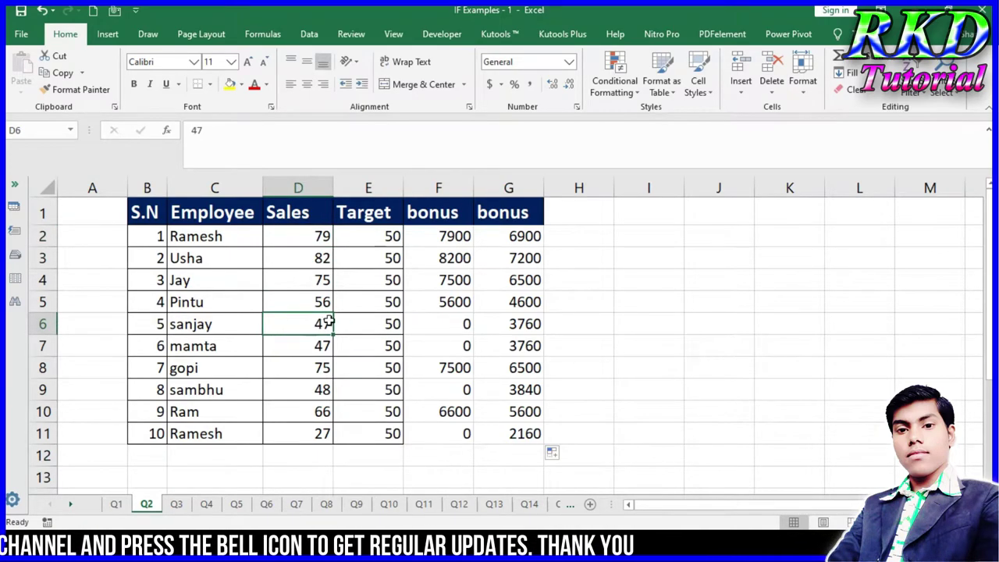
{"action": "left_click", "coordinate": [591, 236]}
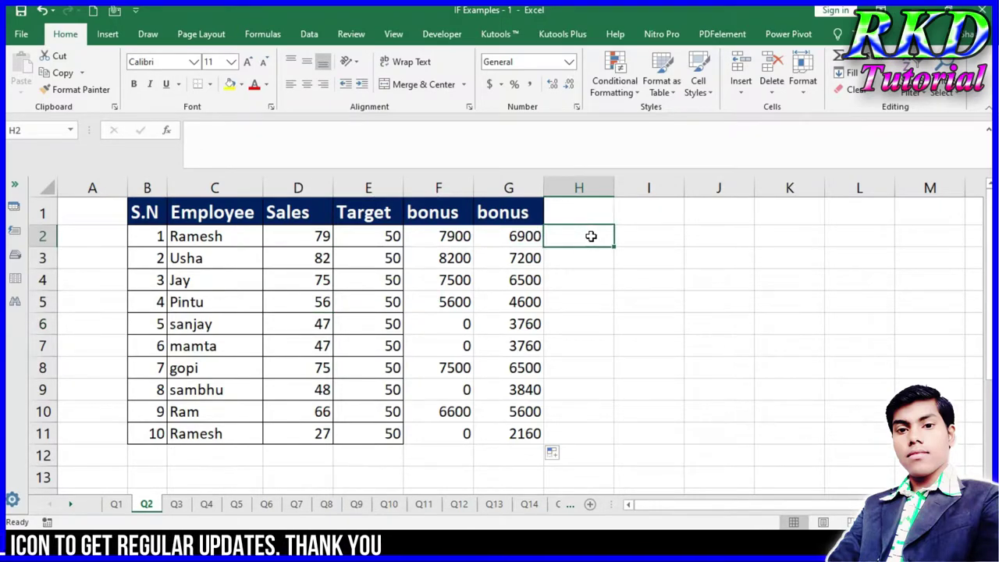
{"action": "type", "text": "50"}
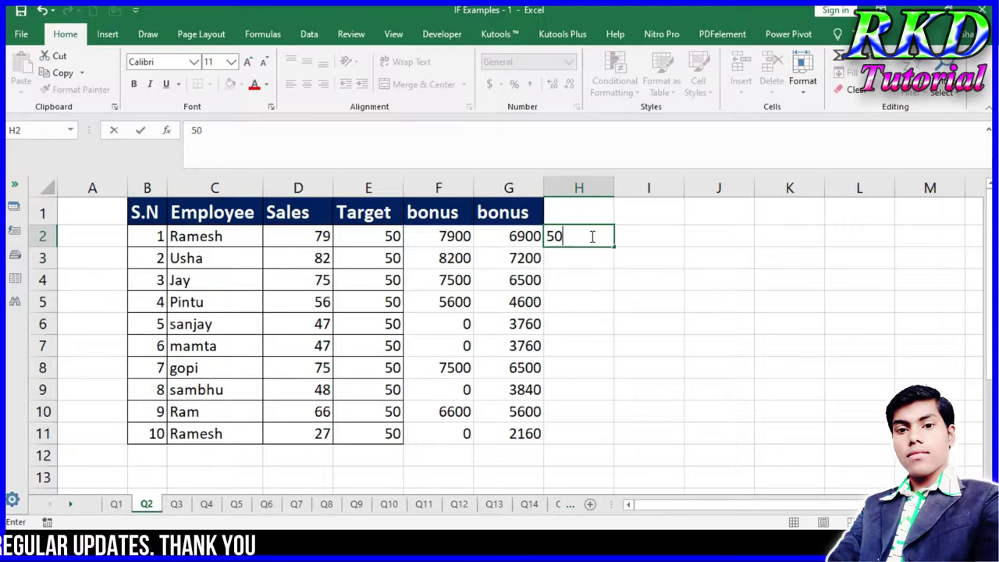
{"action": "key", "text": "Return"}
{"action": "left_click", "coordinate": [651, 234]}
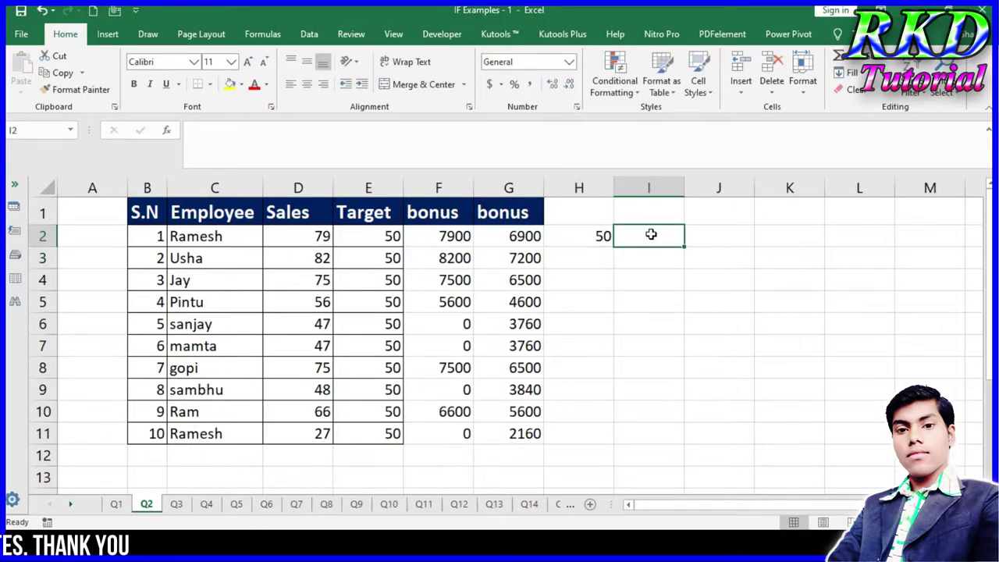
{"action": "type", "text": "29"}
{"action": "key", "text": "Return"}
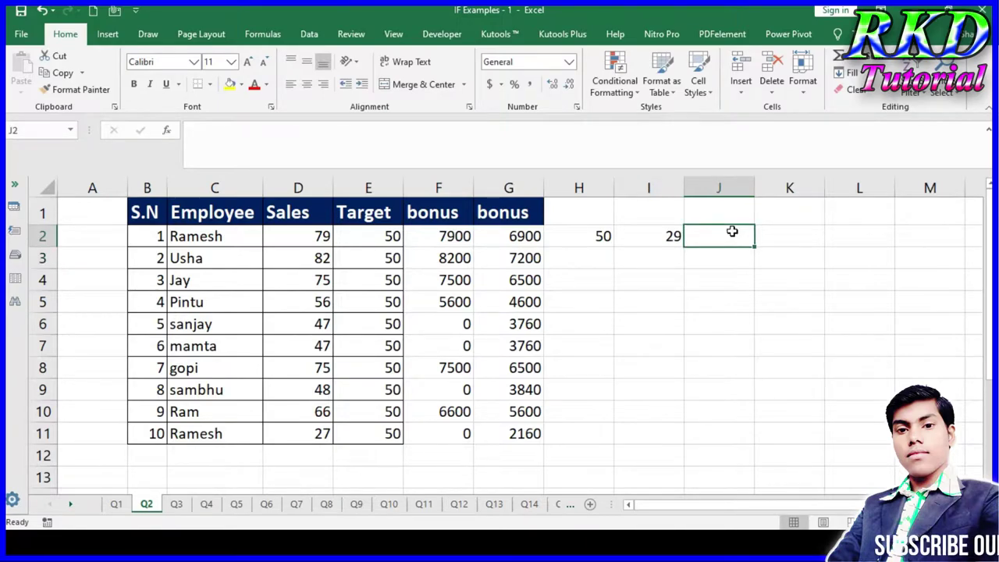
Step: Enter =H2*80+I2*100 in J2, confirming 6900 matches G2's bonus
{"action": "type", "text": "="}
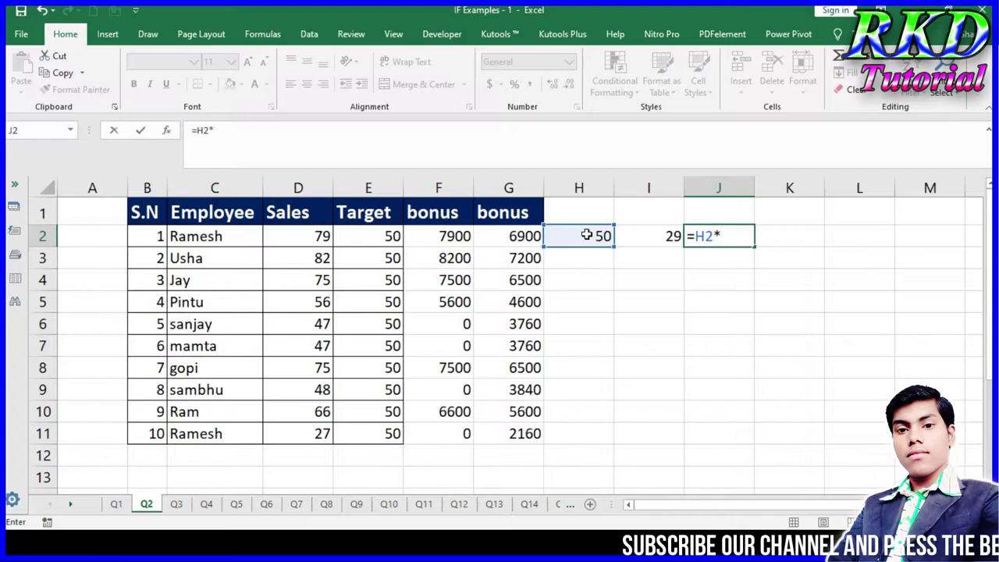
{"action": "type", "text": "+"}
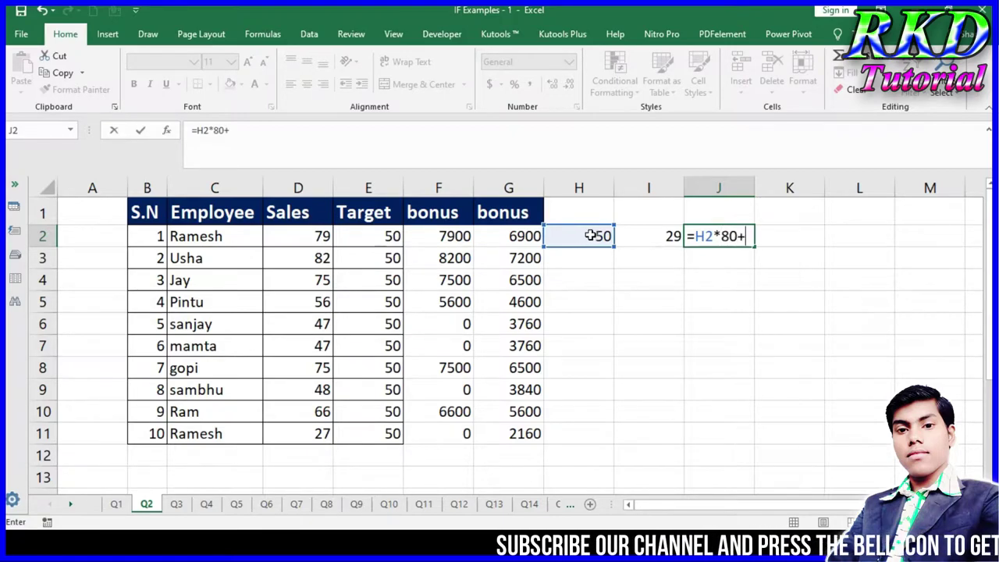
{"action": "left_click", "coordinate": [661, 234]}
{"action": "type", "text": "*"}
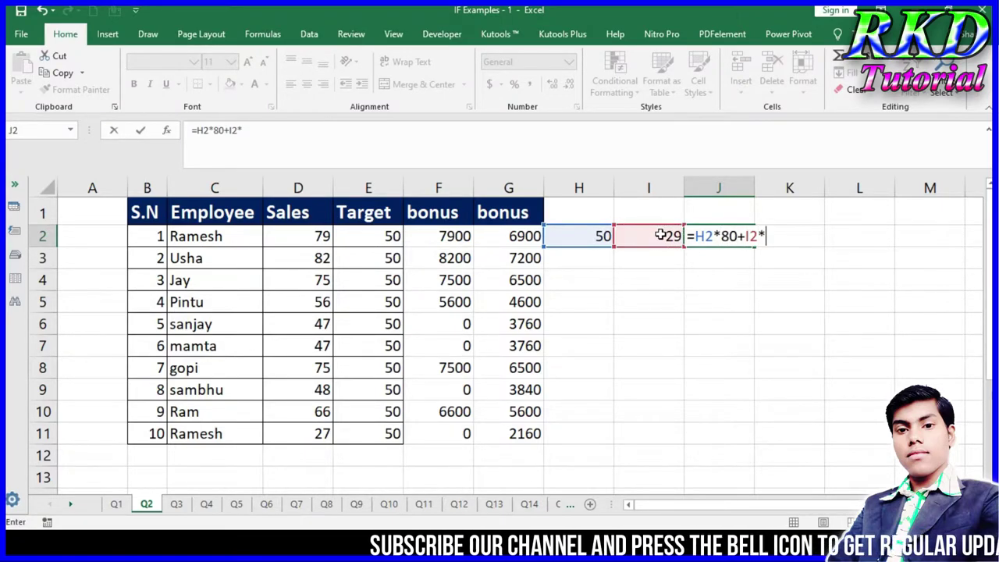
{"action": "type", "text": "100"}
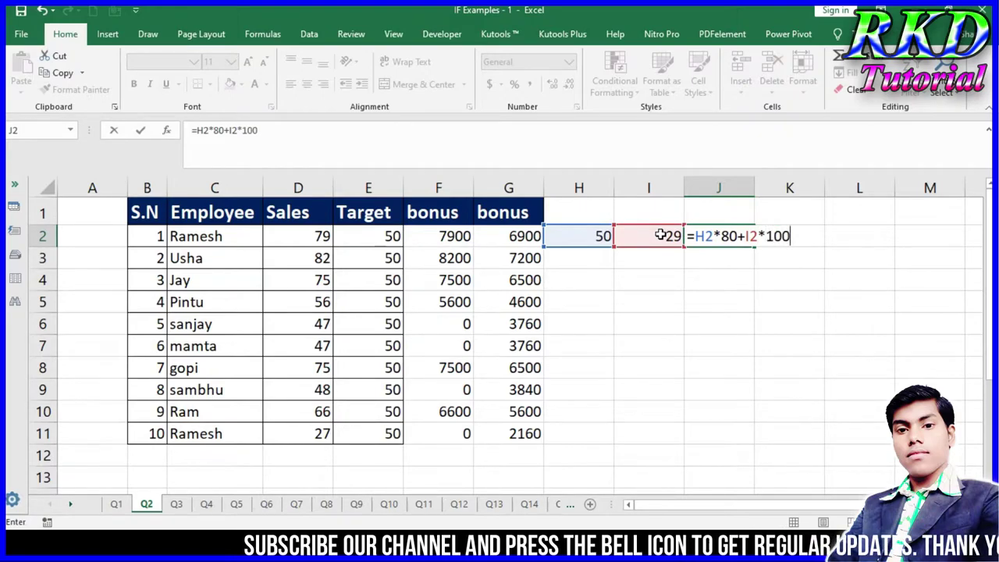
{"action": "key", "text": "ctrl+Return"}
{"action": "key", "text": "Return"}
{"action": "left_click", "coordinate": [738, 236]}
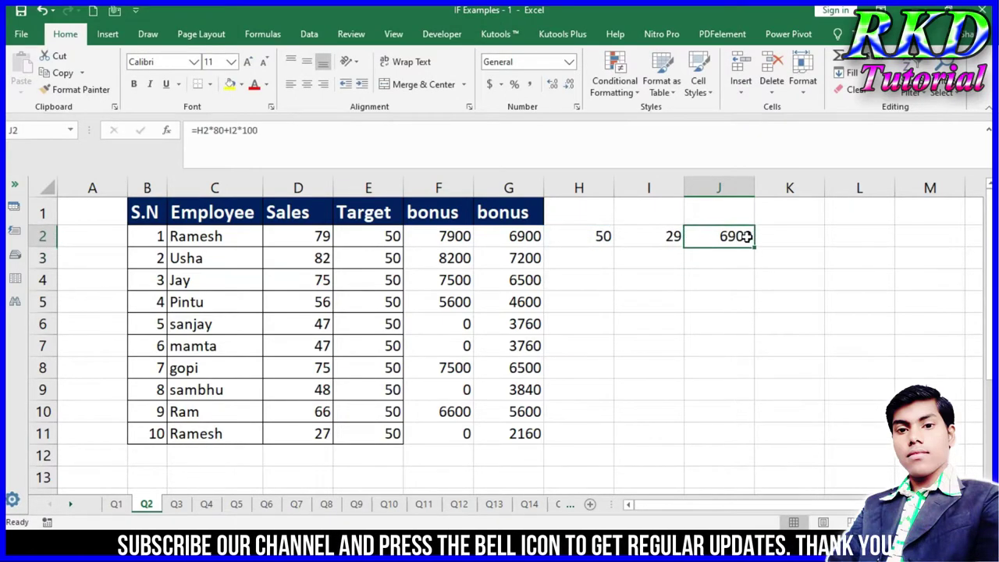
{"action": "left_click", "coordinate": [324, 351]}
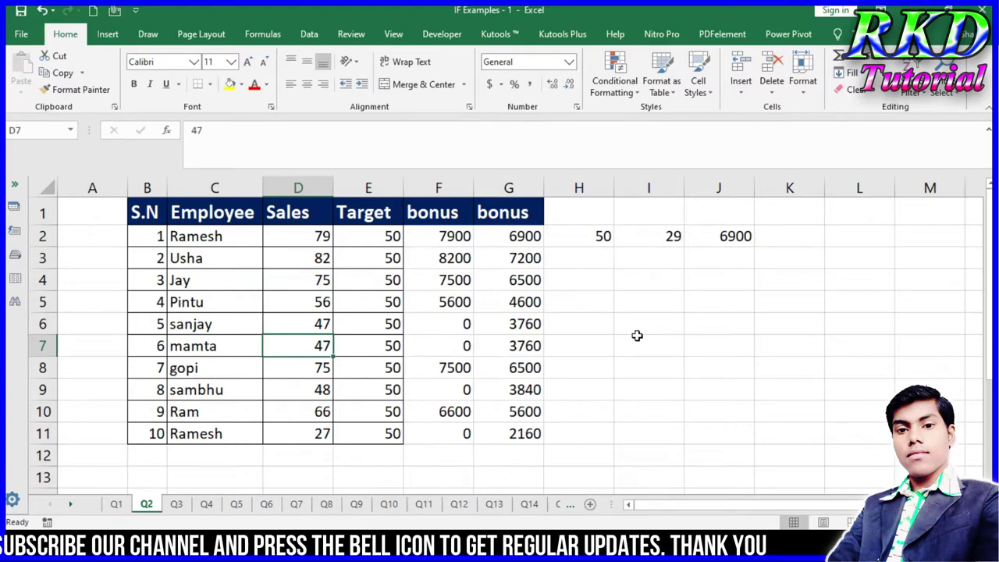
Step: Check mamta's bonus with 47 in H7, 0 in I7 and =H7*80 in J7
{"action": "left_click", "coordinate": [603, 348]}
{"action": "type", "text": "47"}
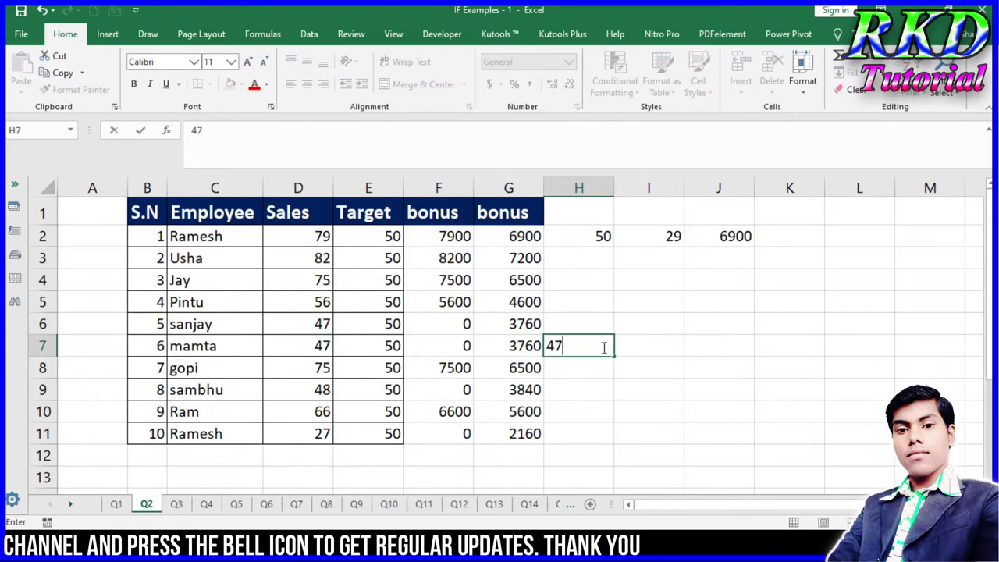
{"action": "key", "text": "Return"}
{"action": "left_click", "coordinate": [666, 344]}
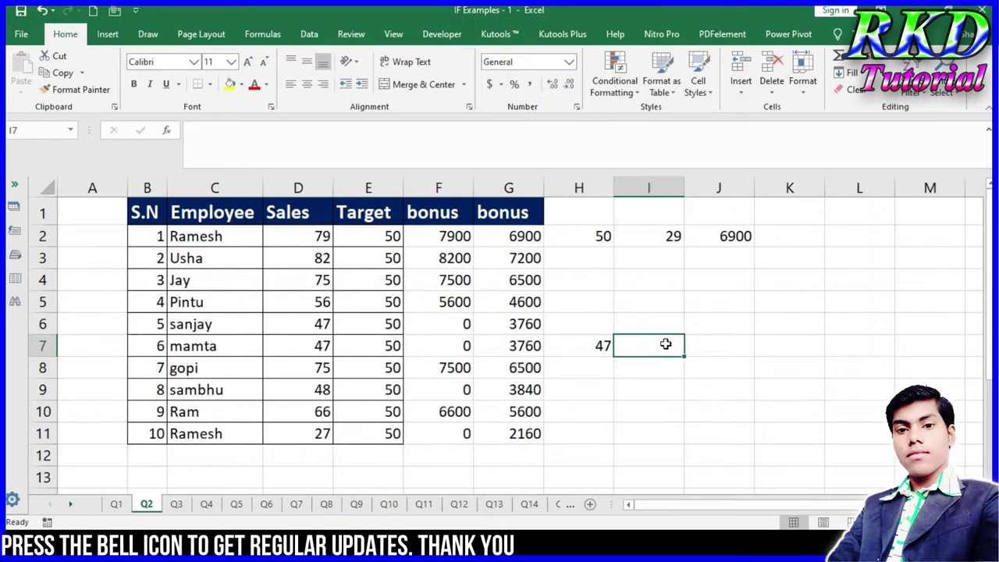
{"action": "type", "text": "0"}
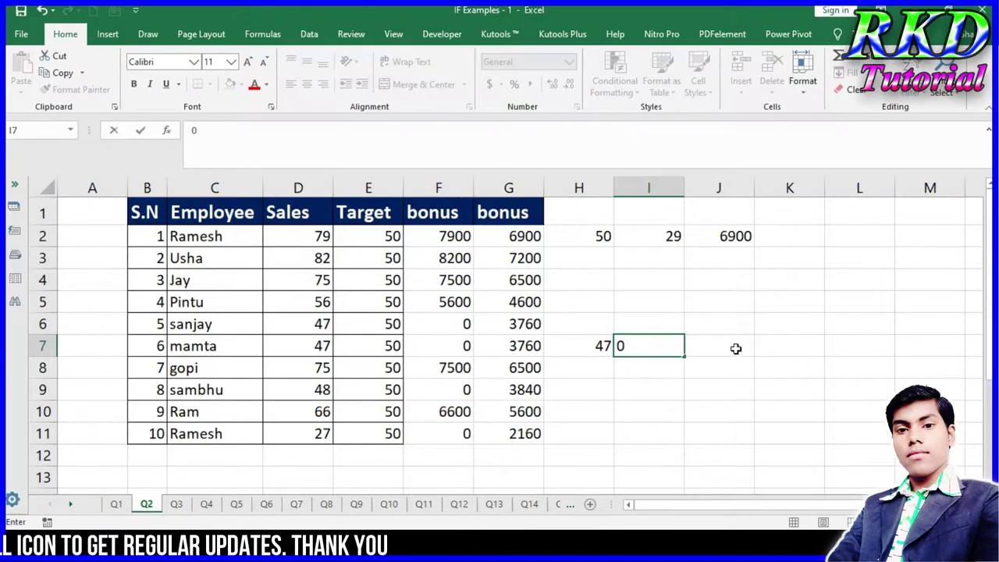
{"action": "left_click", "coordinate": [735, 349]}
{"action": "type", "text": "=H7*80"}
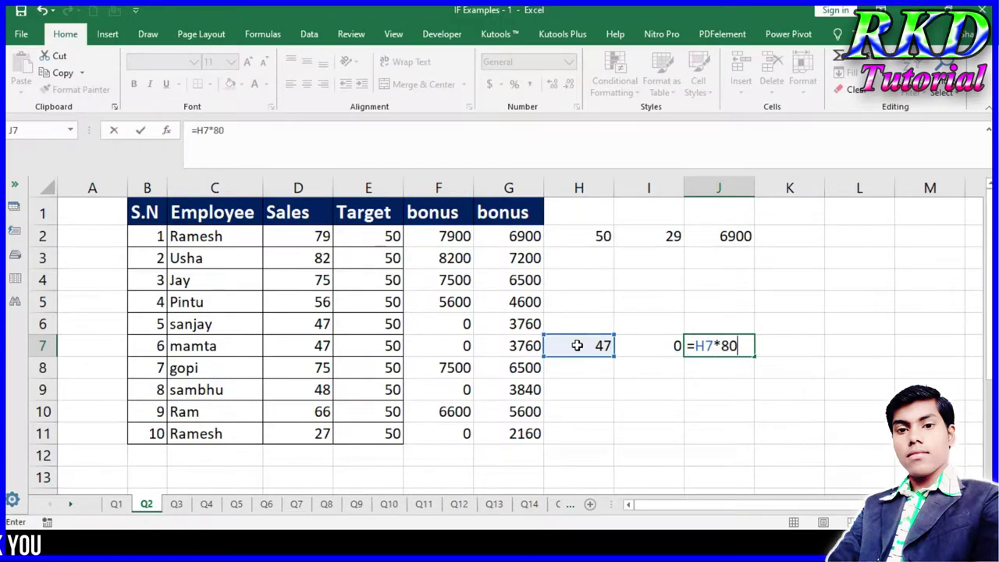
{"action": "key", "text": "Return"}
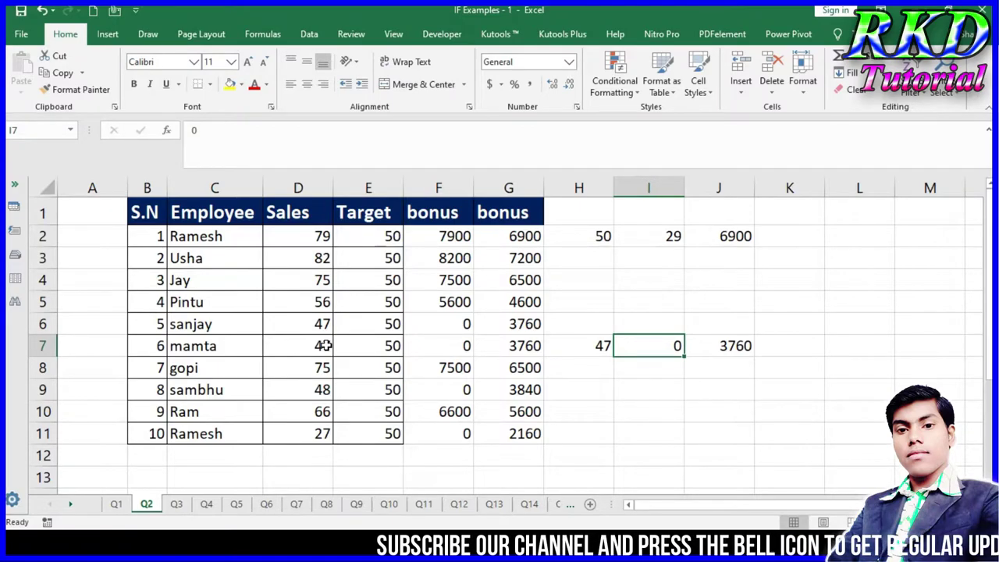
Step: Clear the scratch cells H2:K9 beside the bonus table
{"action": "left_click", "coordinate": [325, 345]}
{"action": "left_click_drag", "start_coordinate": [582, 236], "coordinate": [766, 386]}
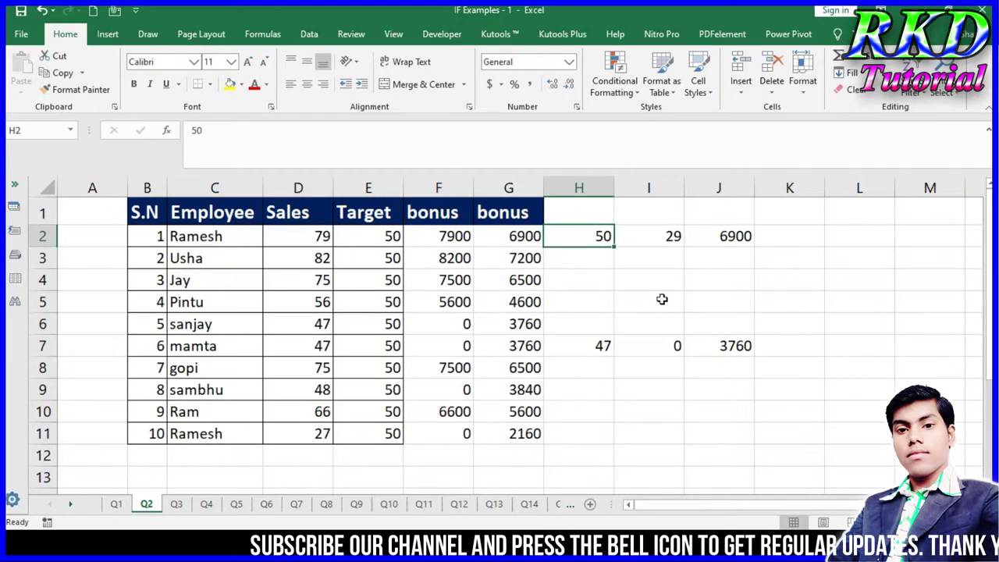
{"action": "key", "text": "Delete"}
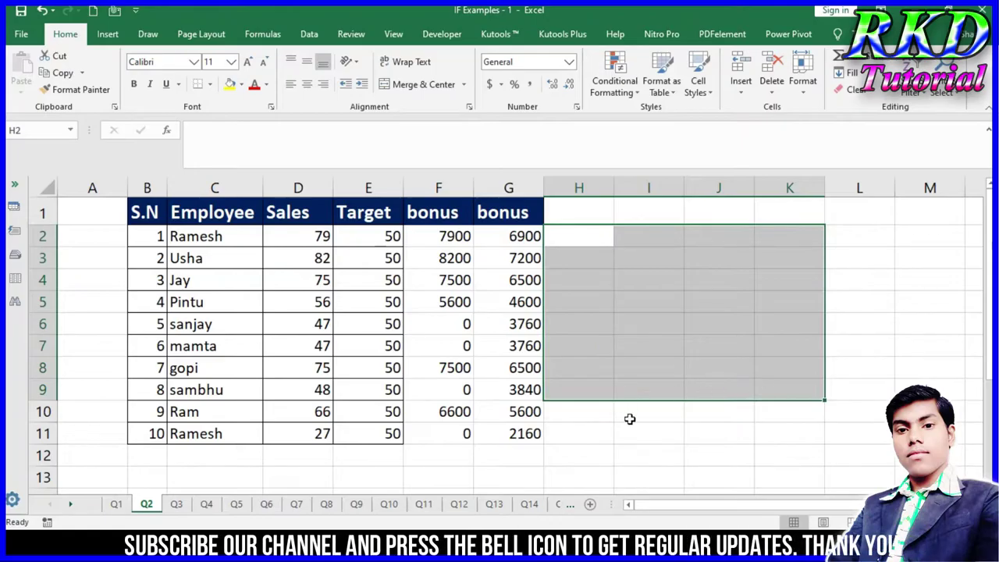
Step: On sheet Q3, delete the bonus values in F2:F11 and the Total values in column G
{"action": "left_click", "coordinate": [630, 419]}
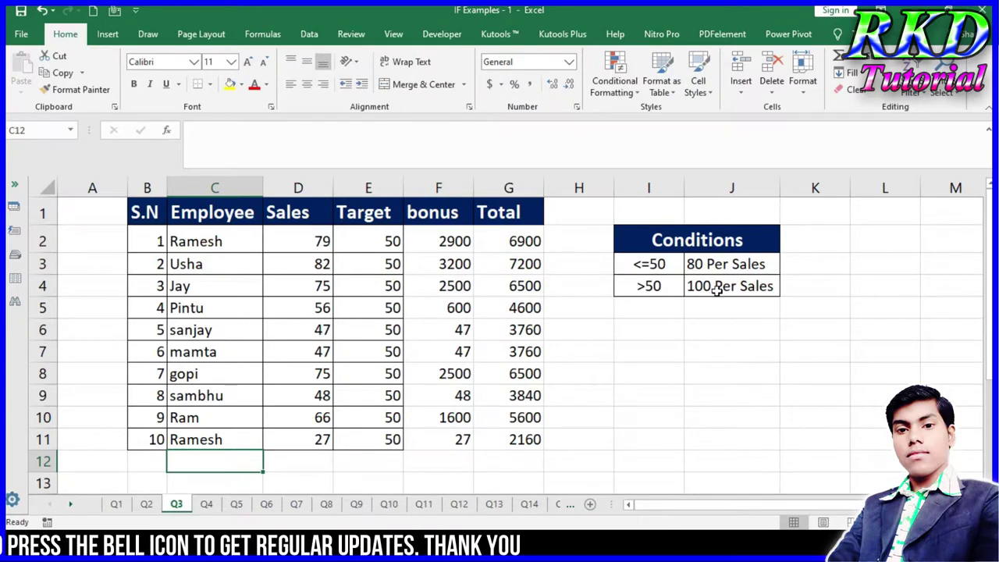
{"action": "left_click", "coordinate": [441, 249]}
{"action": "left_click_drag", "start_coordinate": [442, 255], "coordinate": [442, 448]}
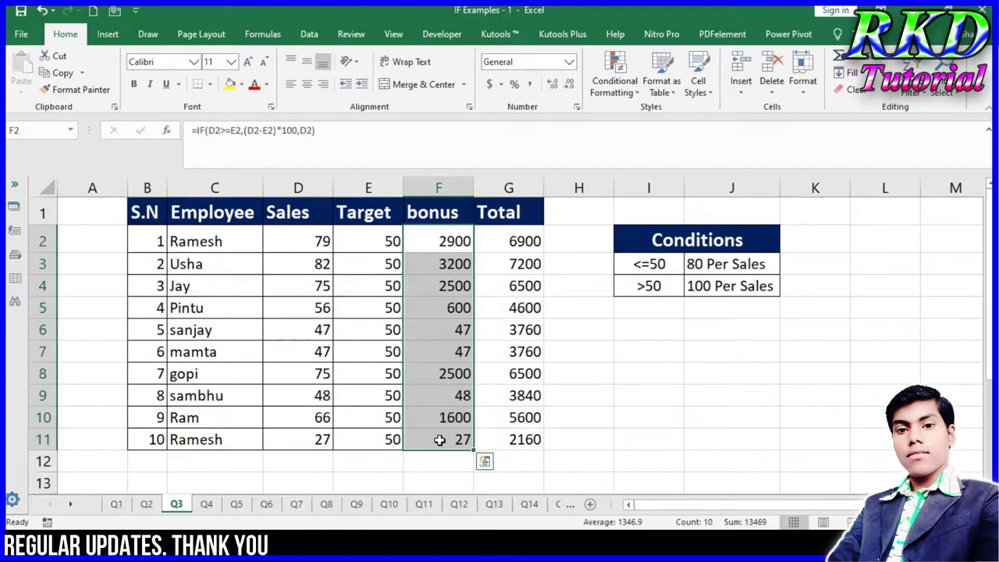
{"action": "key", "text": "Delete"}
{"action": "left_click_drag", "start_coordinate": [516, 243], "coordinate": [526, 419]}
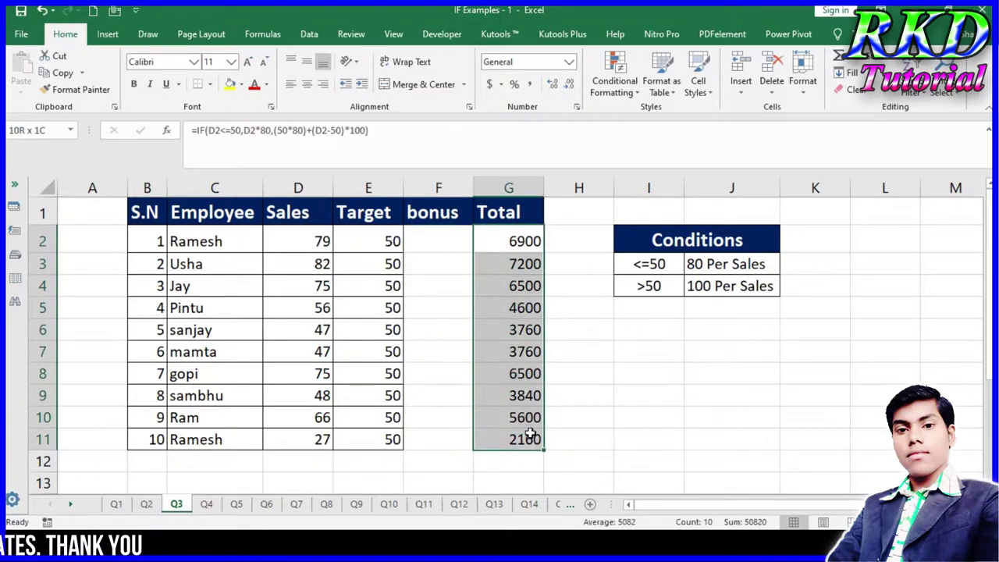
{"action": "left_click", "coordinate": [456, 243]}
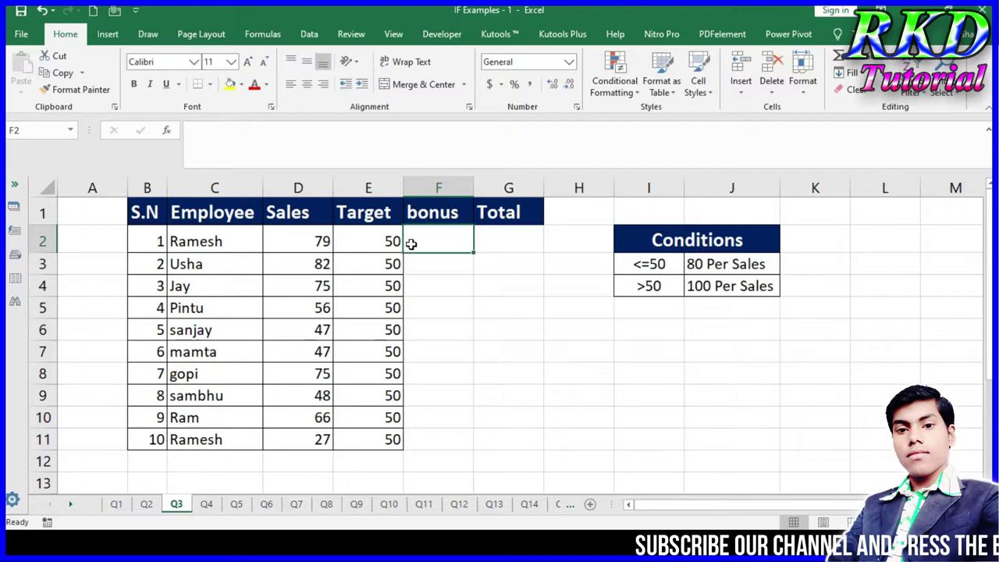
Step: Start F2's IF formula with the condition D2>=E2
{"action": "type", "text": "=I"}
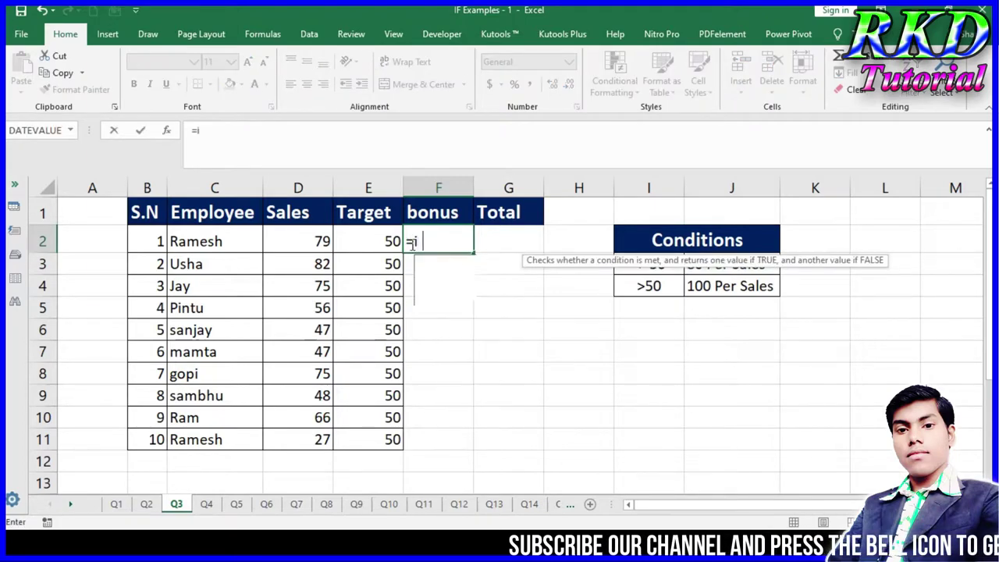
{"action": "type", "text": "F("}
{"action": "left_click", "coordinate": [316, 239]}
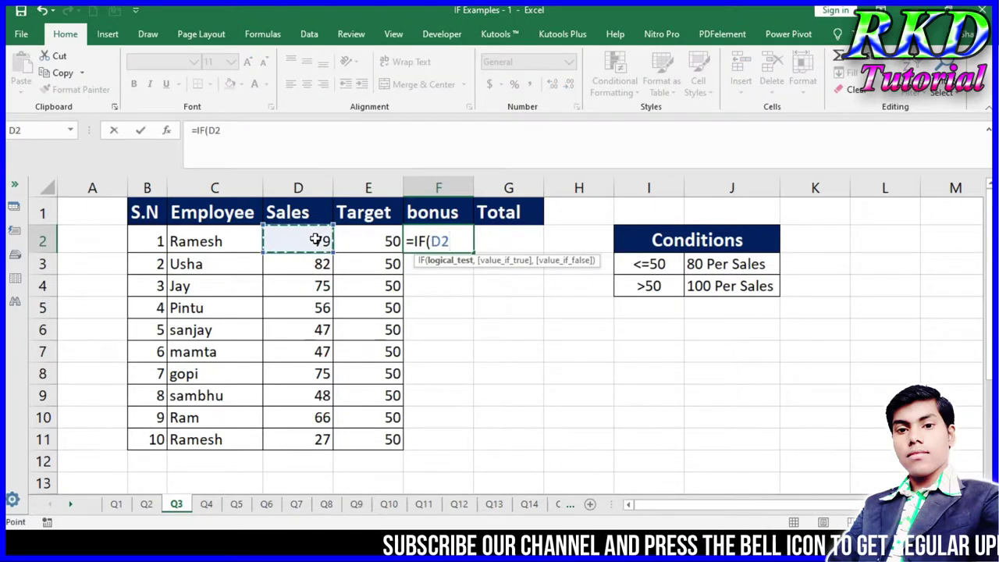
{"action": "type", "text": ">=50"}
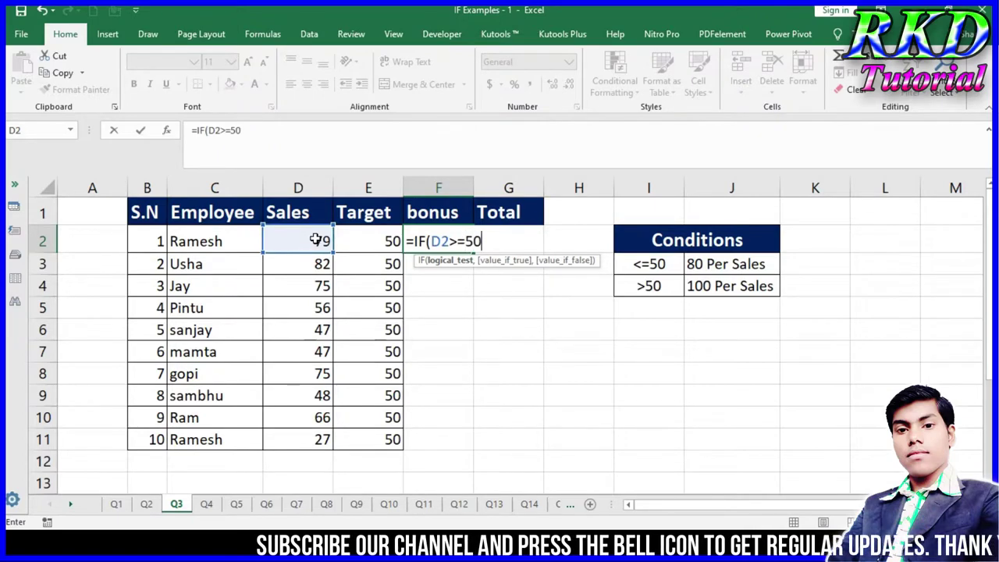
{"action": "type", "text": ","}
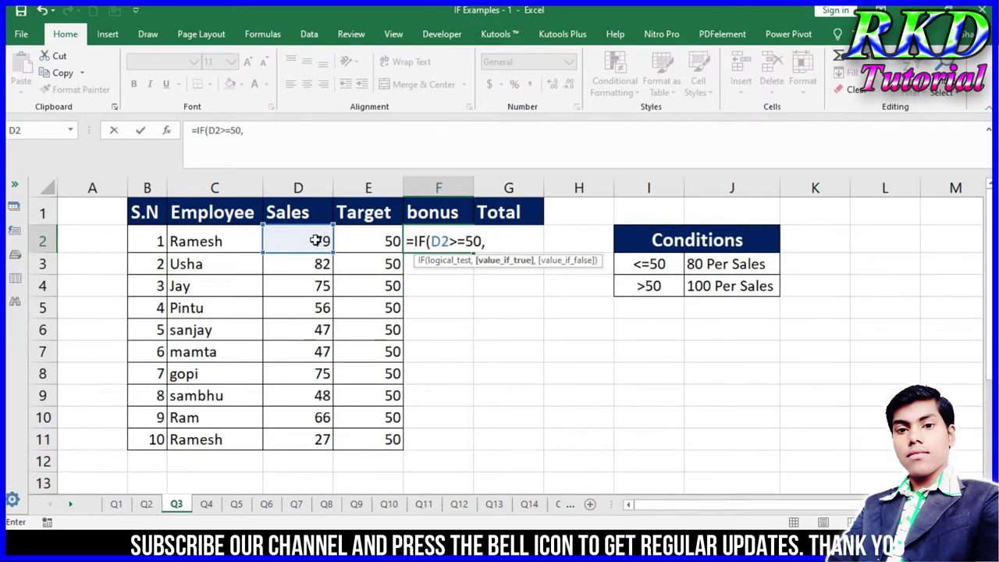
{"action": "key", "text": "BackSpace"}
{"action": "key", "text": "BackSpace"}
{"action": "key", "text": "BackSpace"}
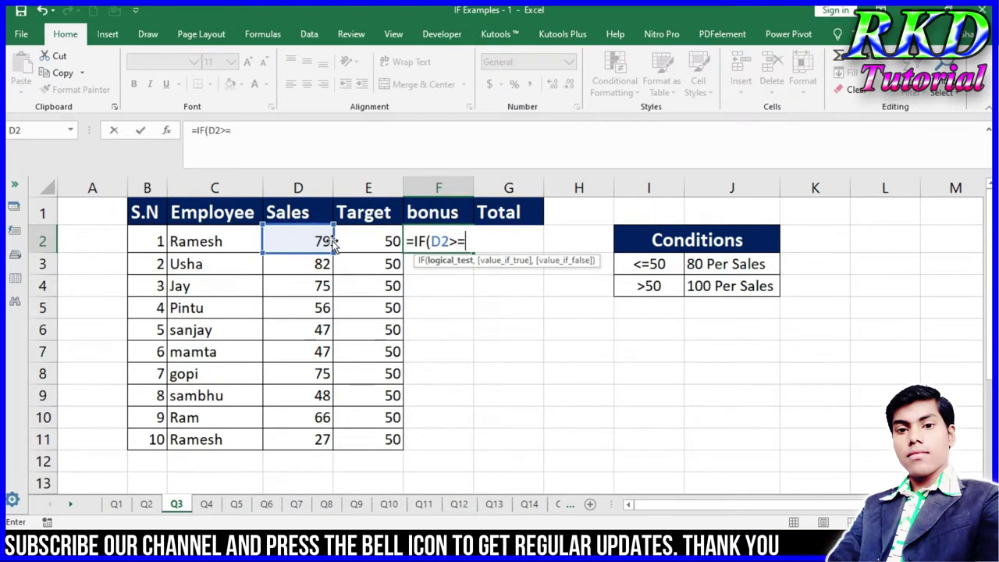
{"action": "left_click", "coordinate": [378, 240]}
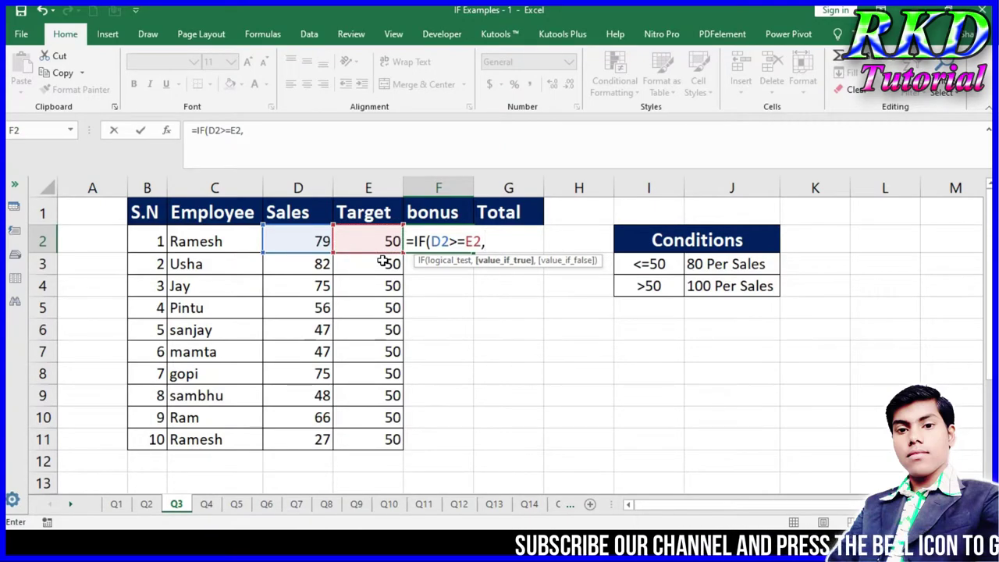
Step: Complete it as =IF(D2>=E2,(D2-E2)*100,0), accepting the missing-parenthesis correction
{"action": "left_click", "coordinate": [315, 240]}
{"action": "type", "text": "-5"}
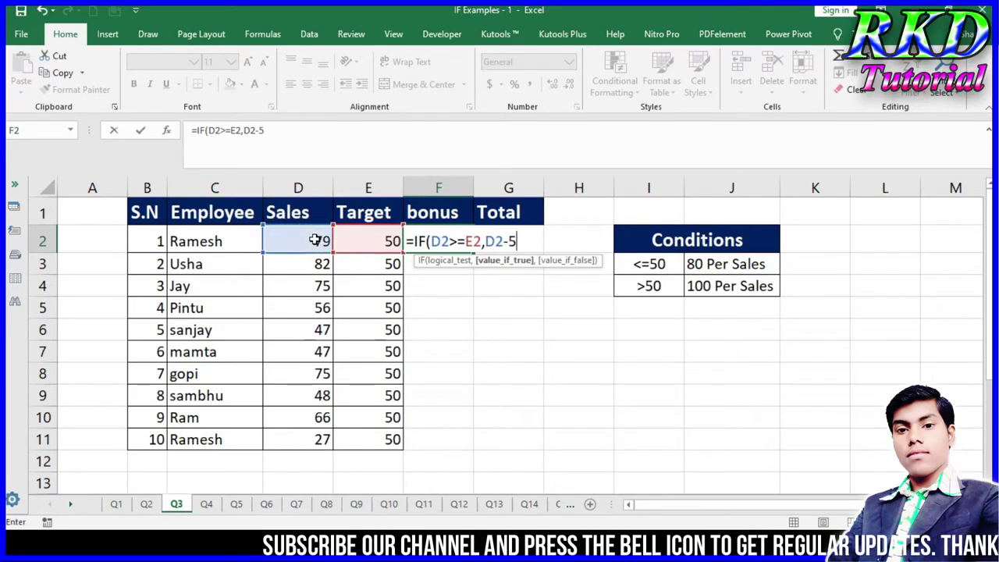
{"action": "key", "text": "BackSpace"}
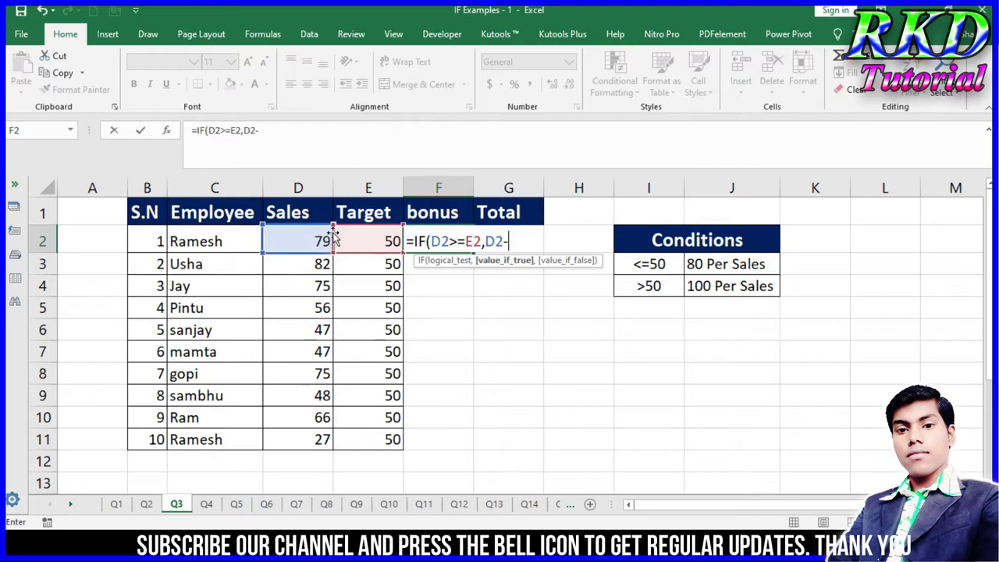
{"action": "left_click", "coordinate": [367, 238]}
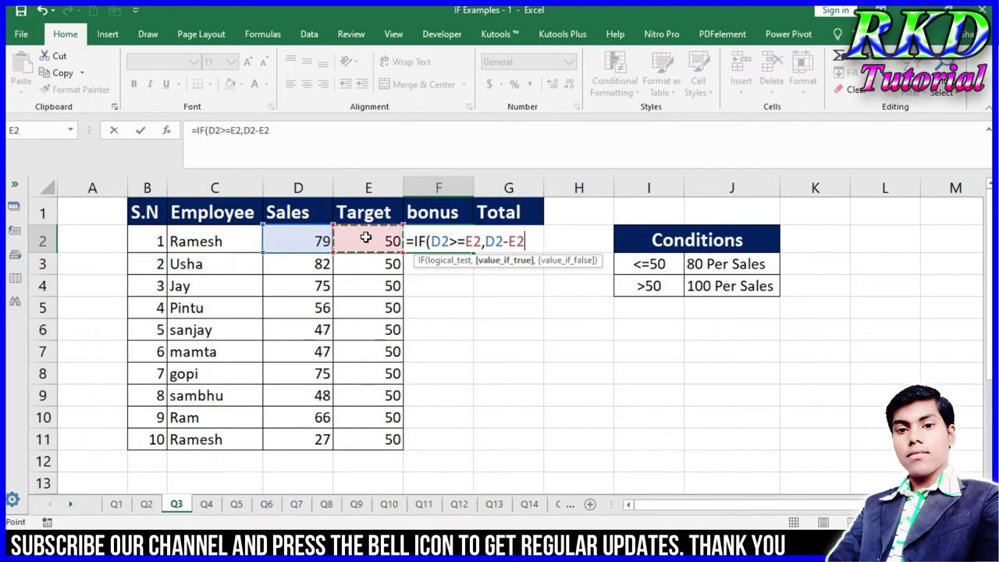
{"action": "type", "text": ")"}
{"action": "left_click", "coordinate": [484, 241]}
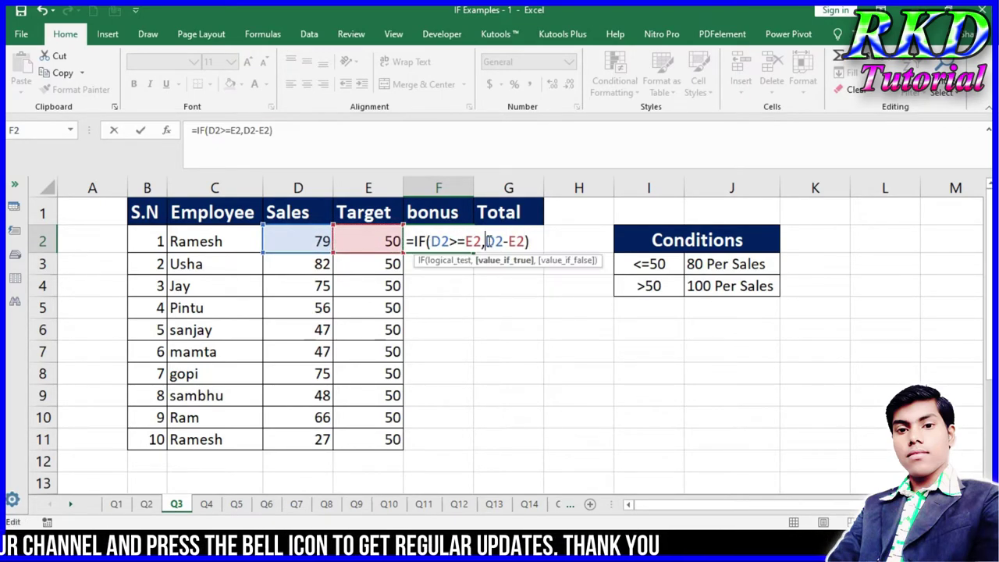
{"action": "type", "text": "("}
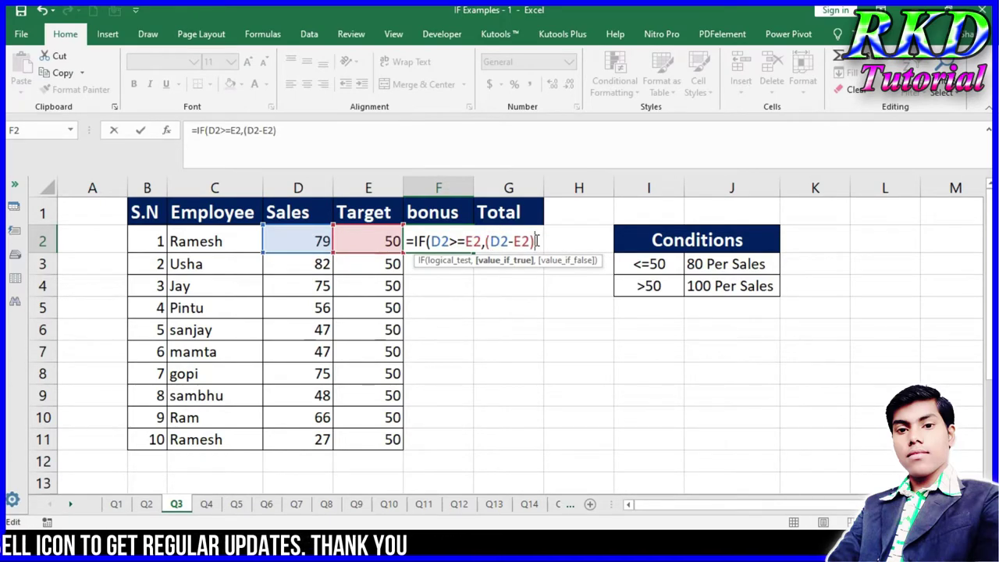
{"action": "type", "text": "*"}
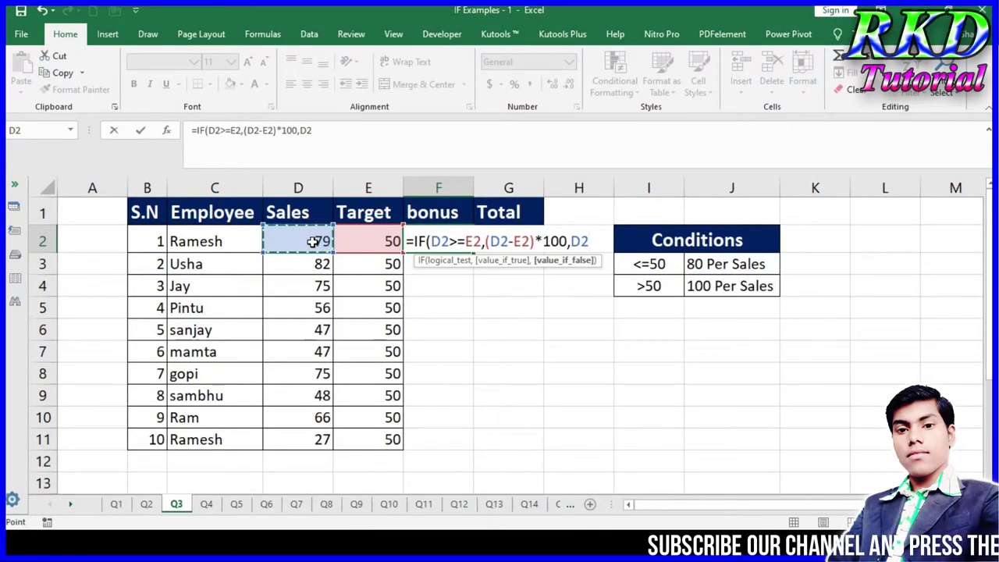
{"action": "key", "text": "BackSpace"}
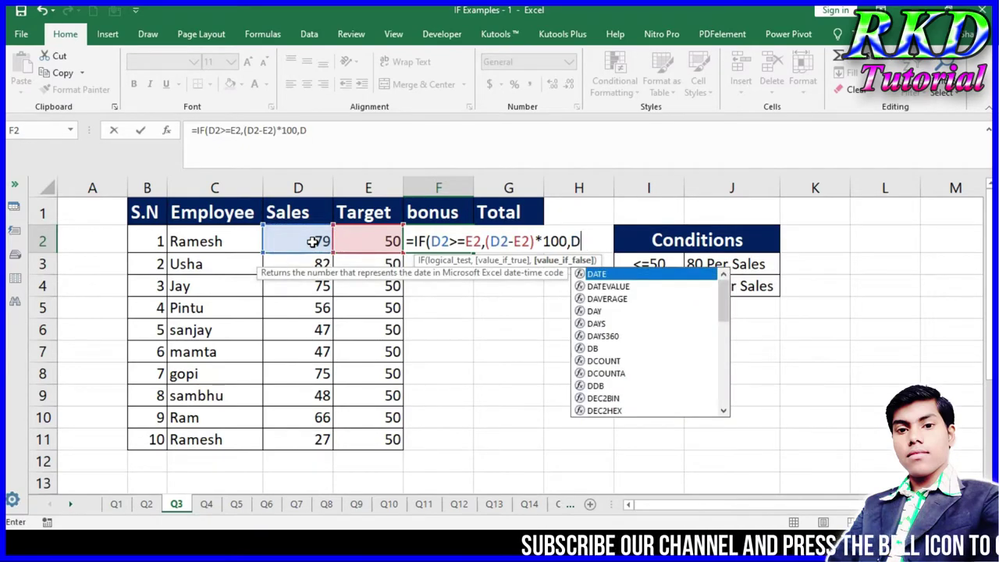
{"action": "key", "text": "BackSpace"}
{"action": "type", "text": "0"}
{"action": "key", "text": "Return"}
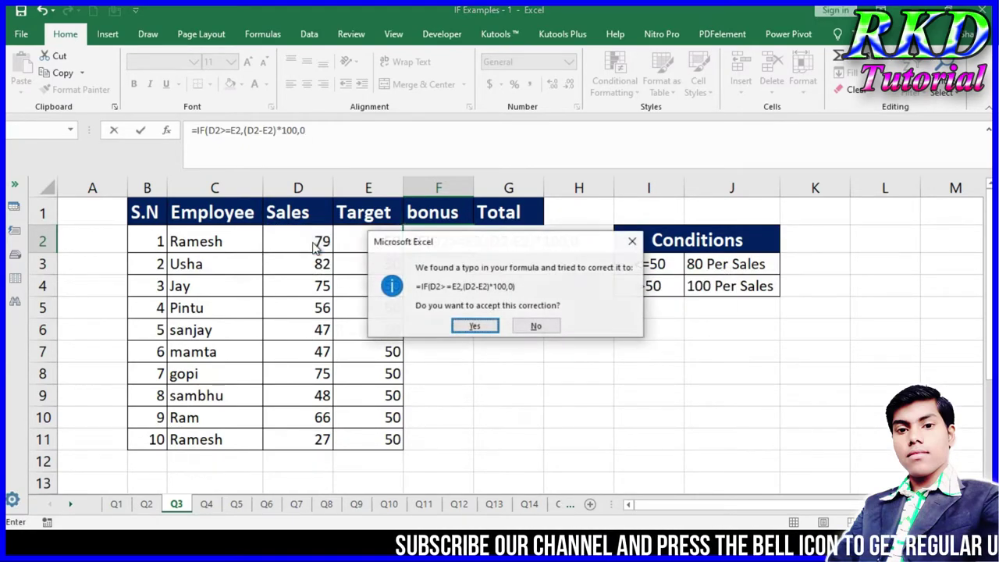
{"action": "left_click", "coordinate": [452, 326]}
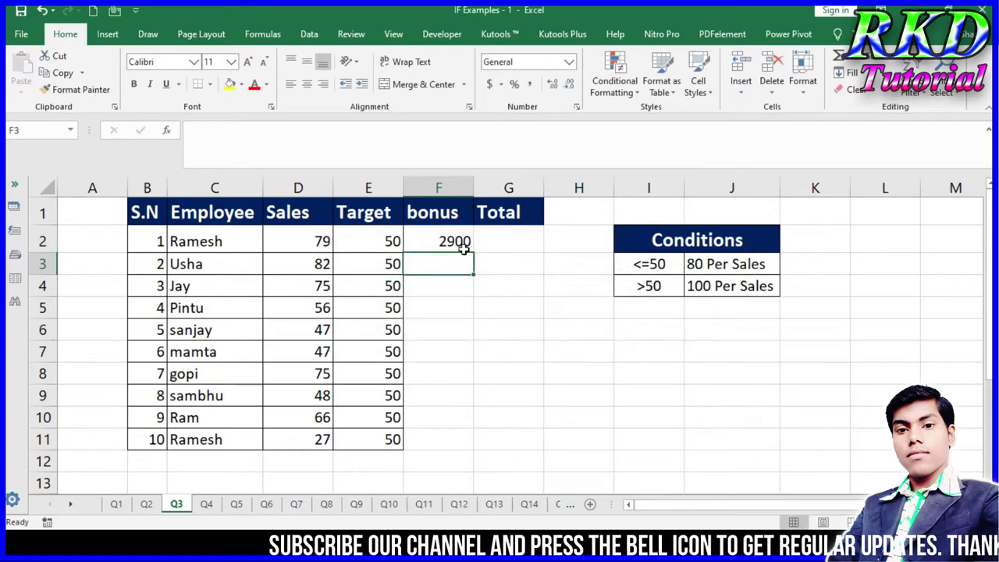
Step: Fill the F2 bonus formula down to F11 and inspect the copy in F6
{"action": "double_click", "coordinate": [474, 254]}
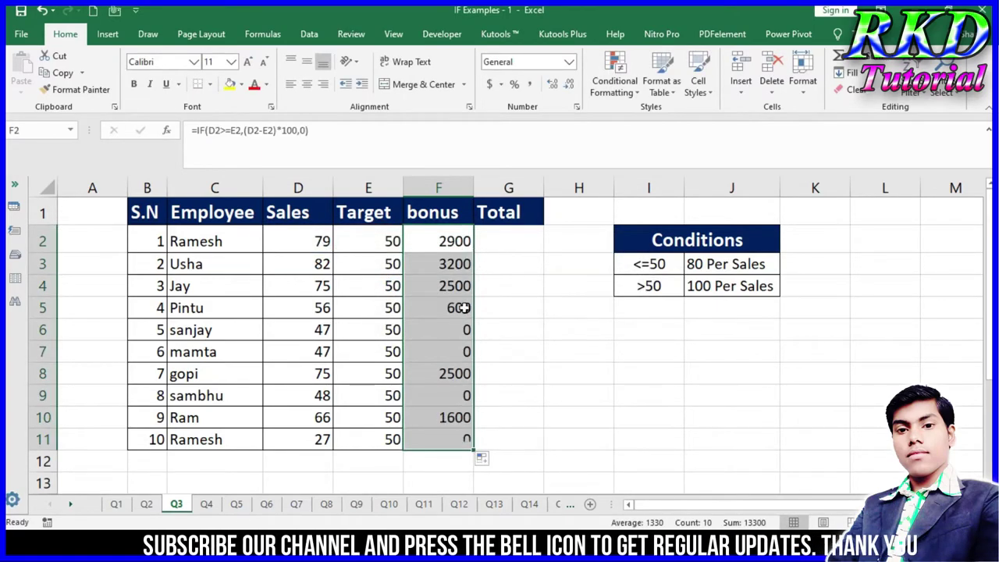
{"action": "left_click", "coordinate": [322, 330]}
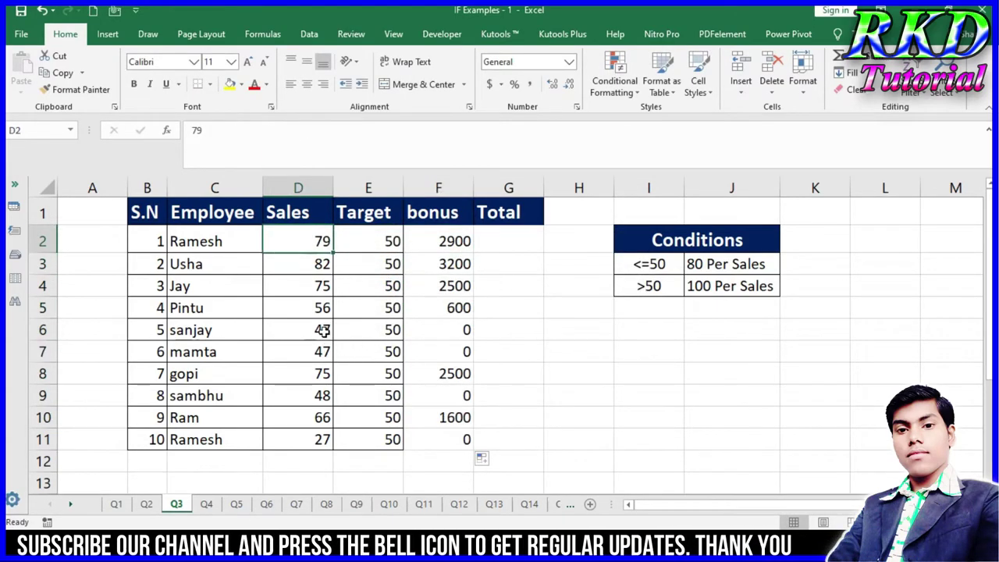
{"action": "left_click", "coordinate": [464, 331]}
Step: Change the sales in D4 to 44 and confirm F4's bonus drops to 0
{"action": "left_click", "coordinate": [329, 286]}
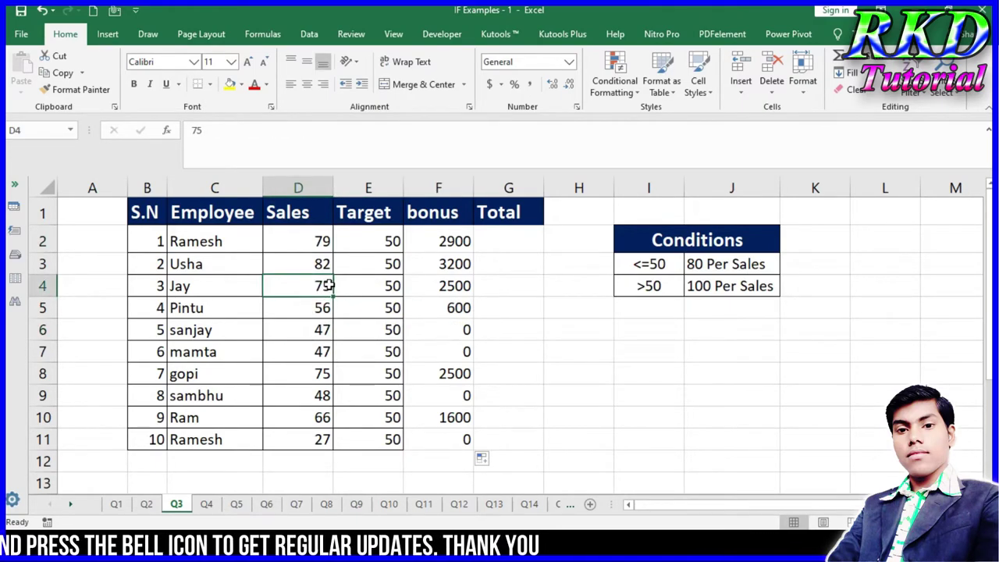
{"action": "type", "text": "44"}
{"action": "key", "text": "Return"}
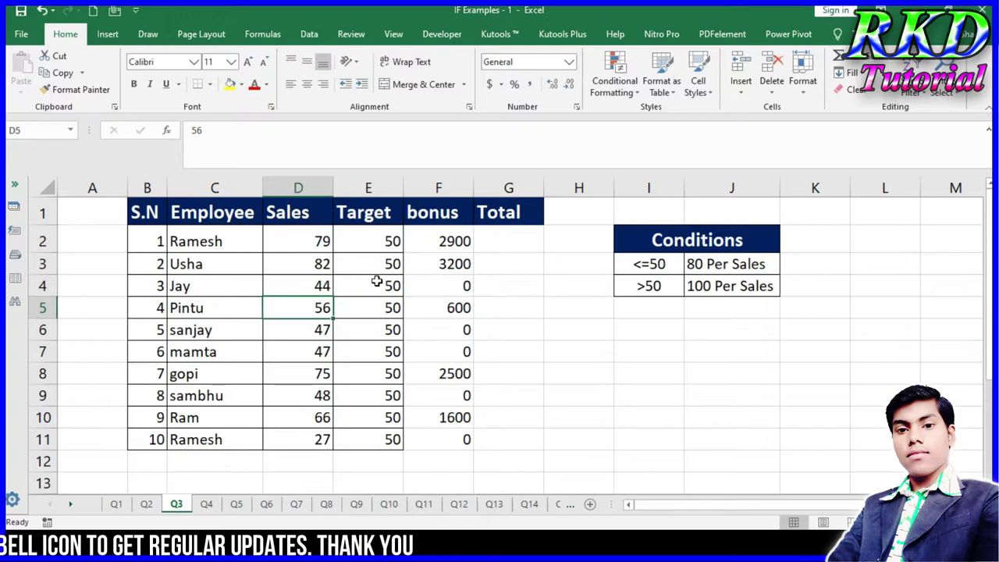
{"action": "left_click", "coordinate": [452, 287]}
{"action": "left_click", "coordinate": [504, 241]}
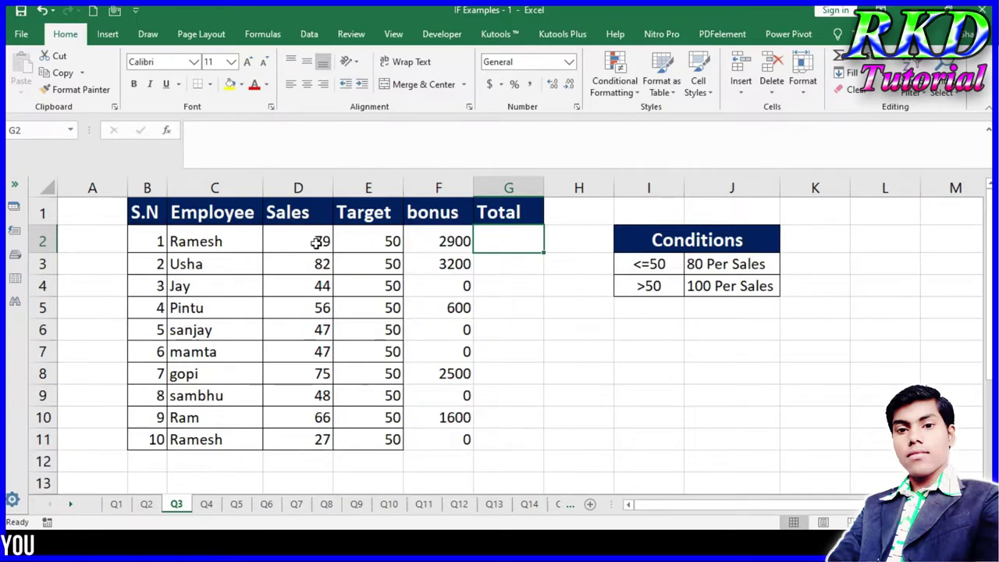
Step: Compare with the bonus IF formula on sheet Q2, then return to Q3
{"action": "left_click_drag", "start_coordinate": [316, 242], "coordinate": [310, 406]}
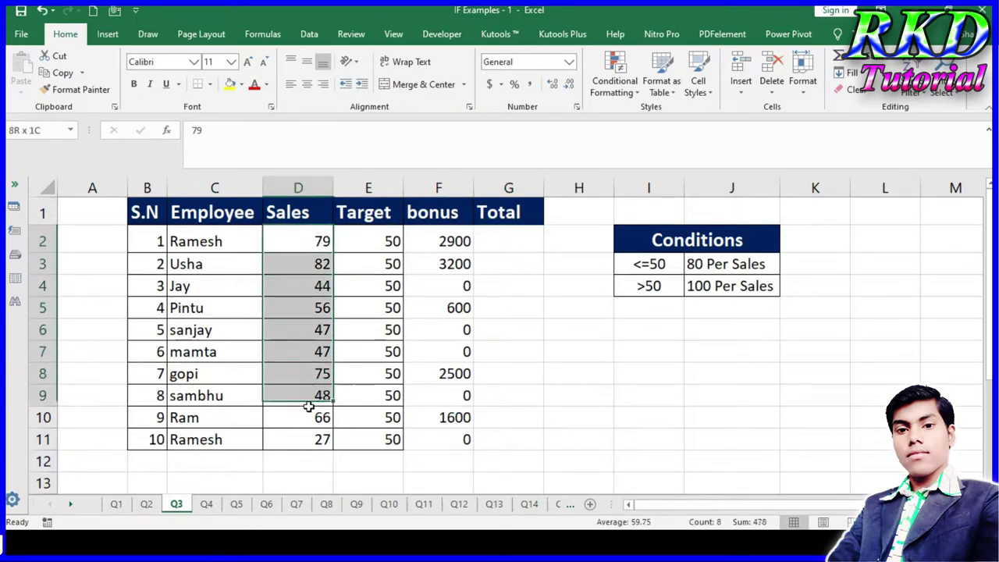
{"action": "left_click", "coordinate": [146, 505]}
{"action": "left_click", "coordinate": [520, 242]}
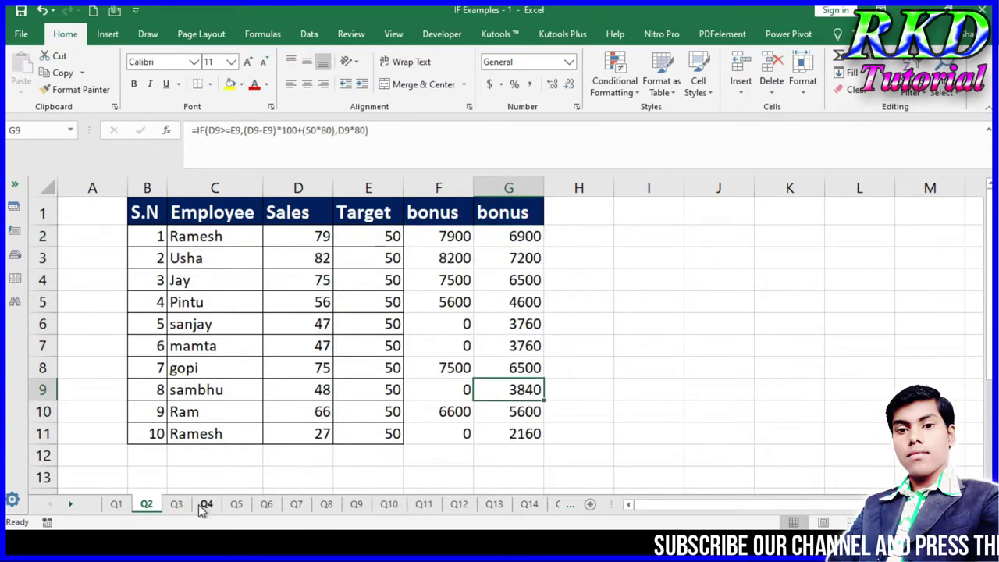
{"action": "left_click", "coordinate": [178, 506]}
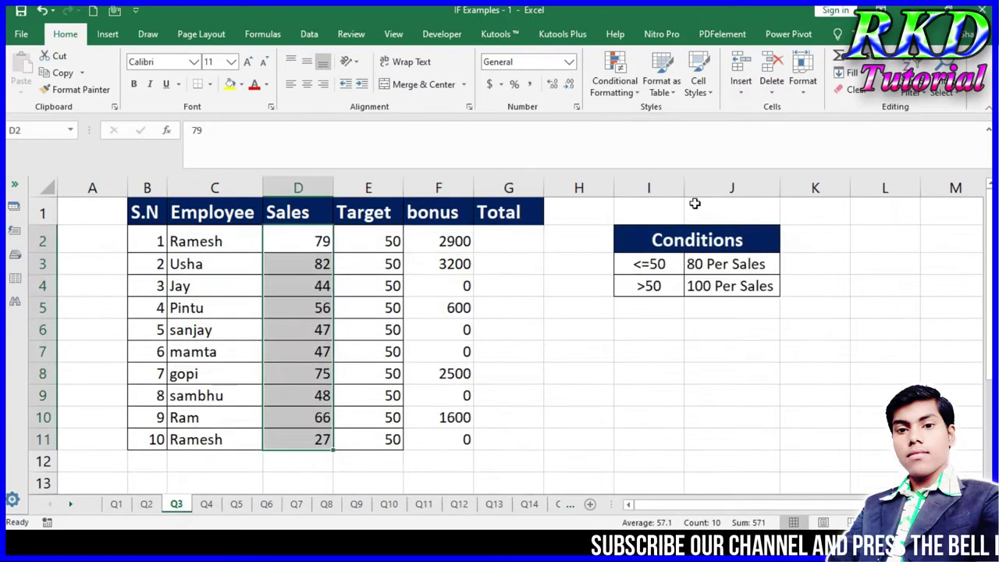
Step: Review the Conditions (<=50: 80, >50: 100 per sale) and begin a formula in G2
{"action": "left_click", "coordinate": [653, 266]}
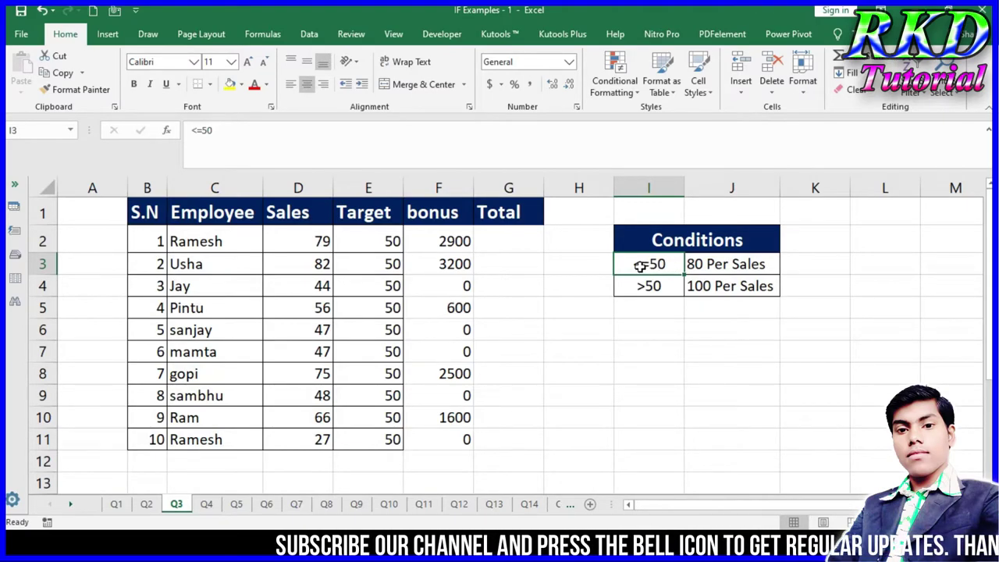
{"action": "left_click", "coordinate": [702, 264]}
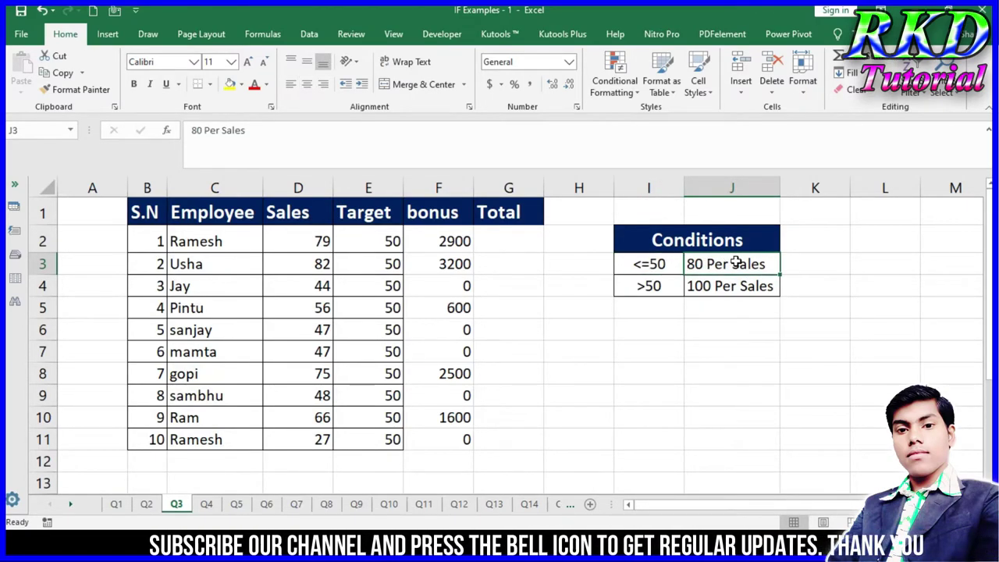
{"action": "left_click", "coordinate": [658, 288]}
{"action": "left_click", "coordinate": [699, 285]}
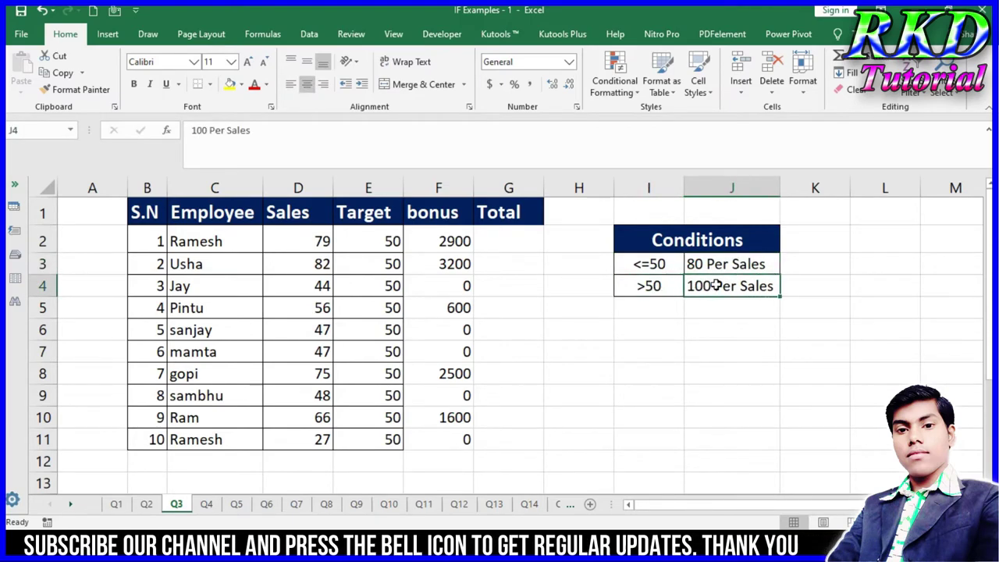
{"action": "left_click", "coordinate": [515, 237]}
{"action": "type", "text": "="}
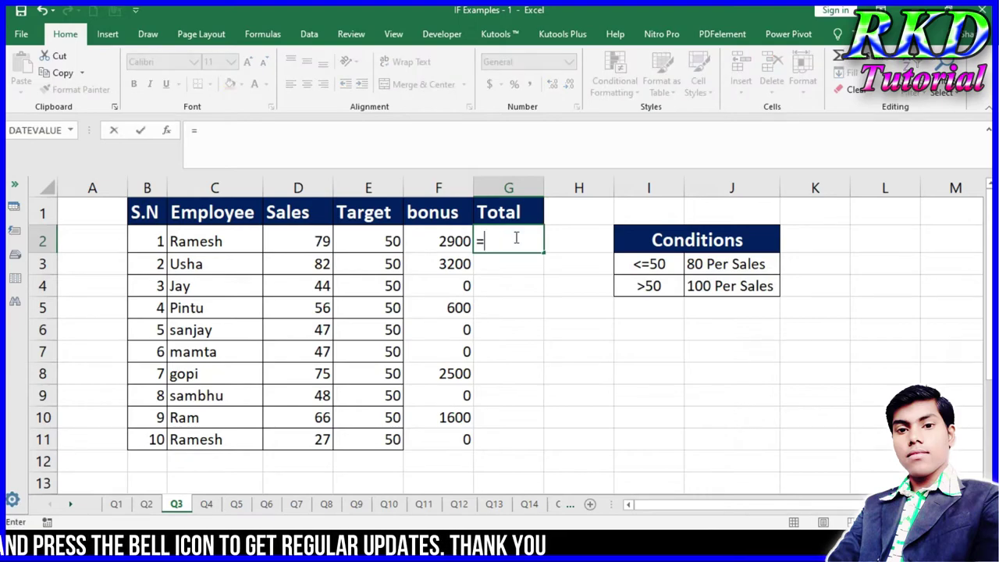
Step: Build G2's total from D2*100 and D2*80 and begin wrapping it in IF
{"action": "left_click", "coordinate": [309, 239]}
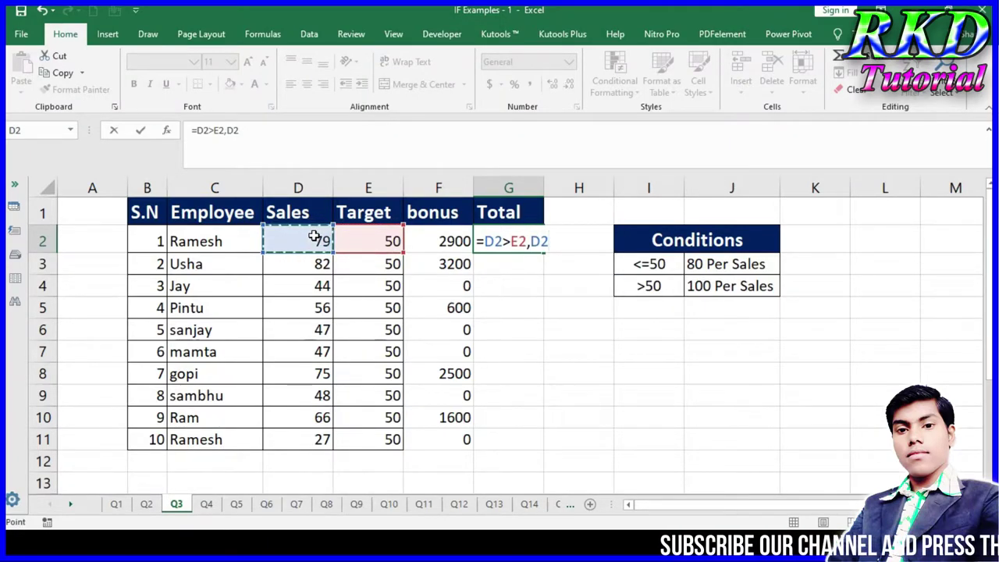
{"action": "type", "text": "*10"}
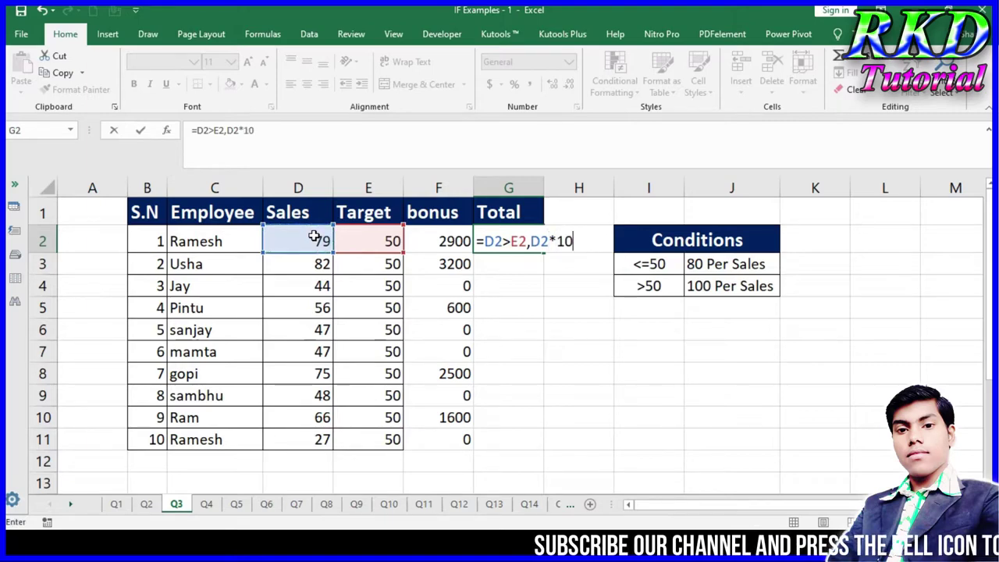
{"action": "type", "text": "0,"}
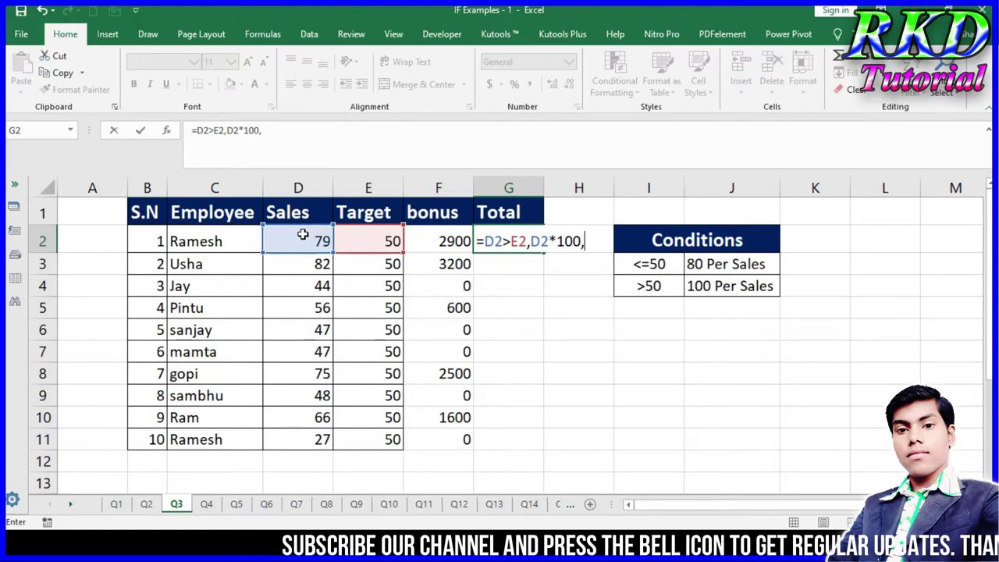
{"action": "left_click", "coordinate": [302, 234]}
{"action": "type", "text": "*8"}
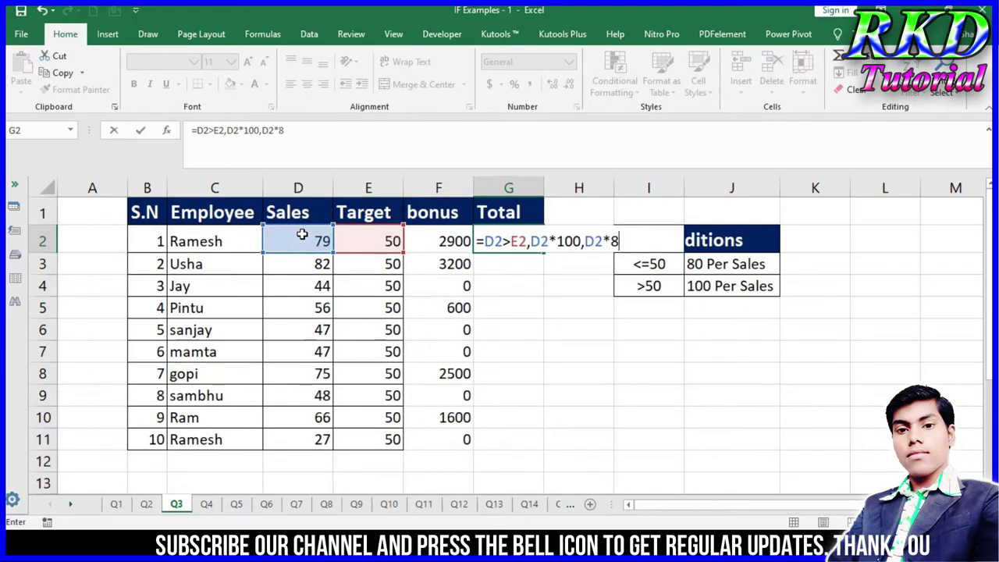
{"action": "type", "text": "0"}
{"action": "key", "text": "Return"}
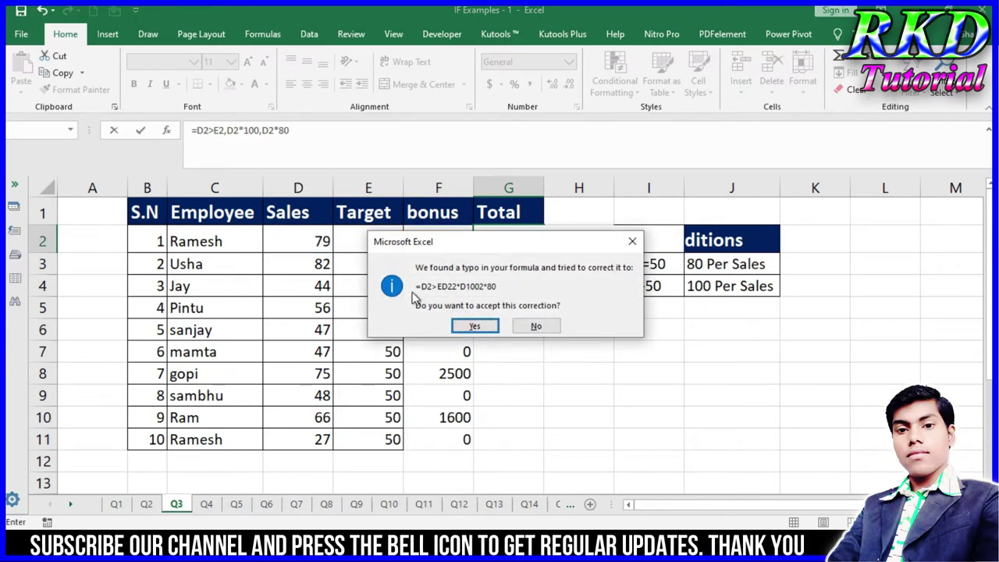
{"action": "left_click", "coordinate": [475, 326]}
{"action": "left_click", "coordinate": [519, 245]}
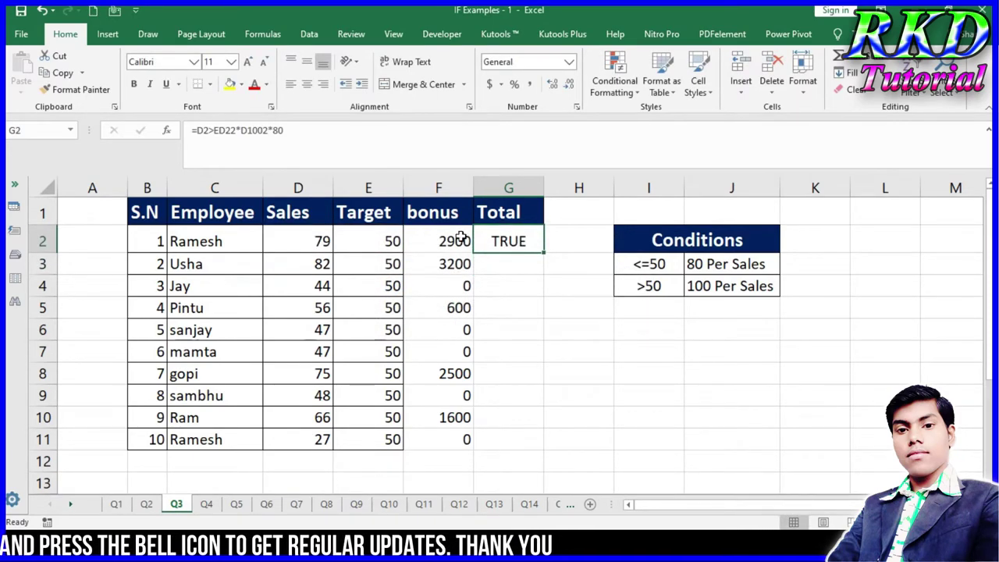
{"action": "double_click", "coordinate": [521, 238]}
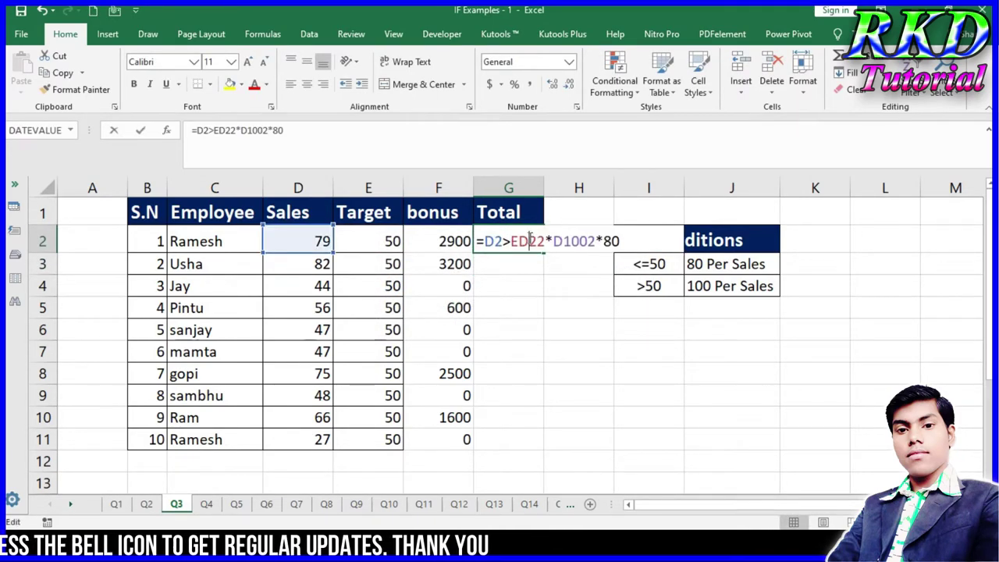
{"action": "left_click", "coordinate": [485, 242]}
{"action": "type", "text": "I"}
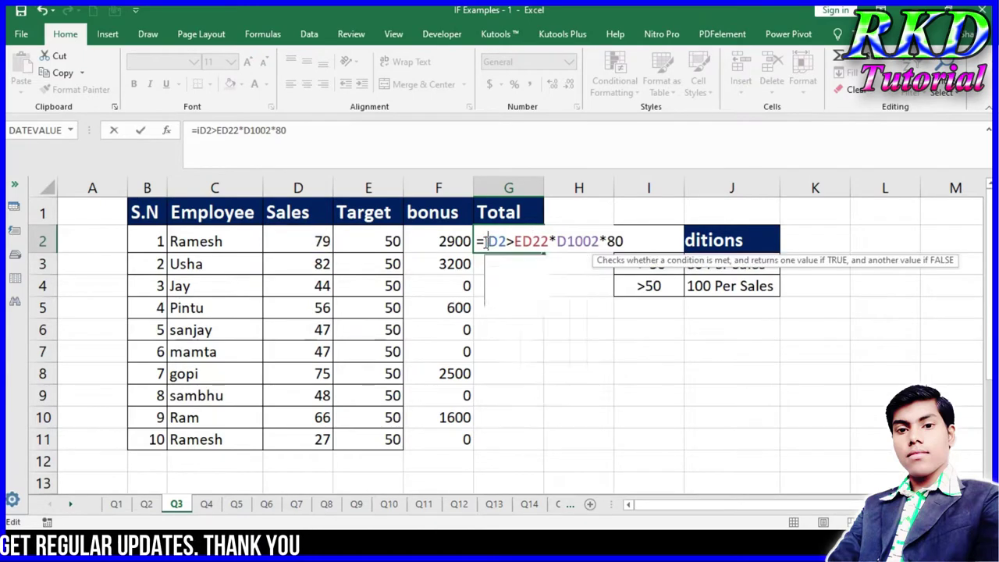
{"action": "type", "text": "F("}
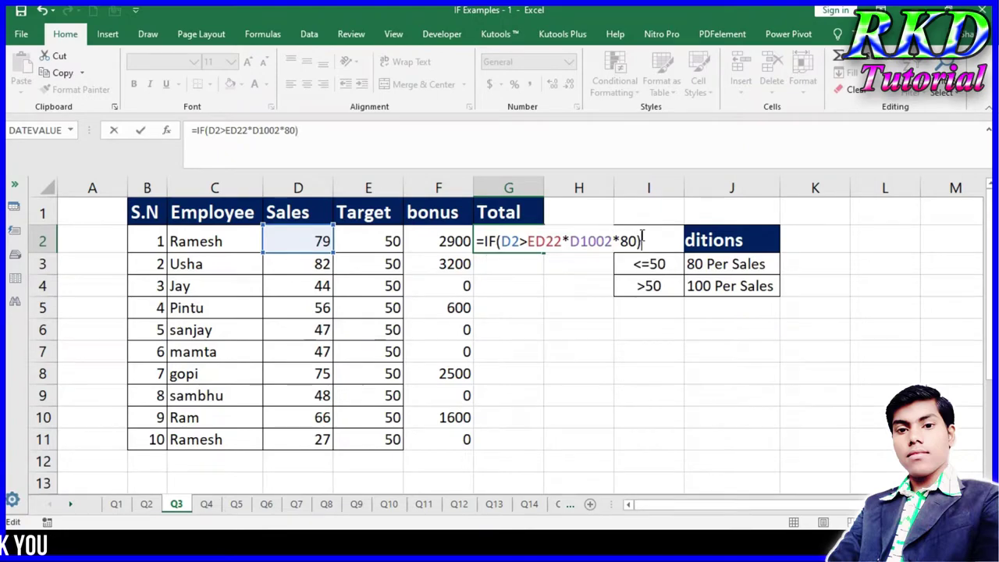
{"action": "key", "text": "Return"}
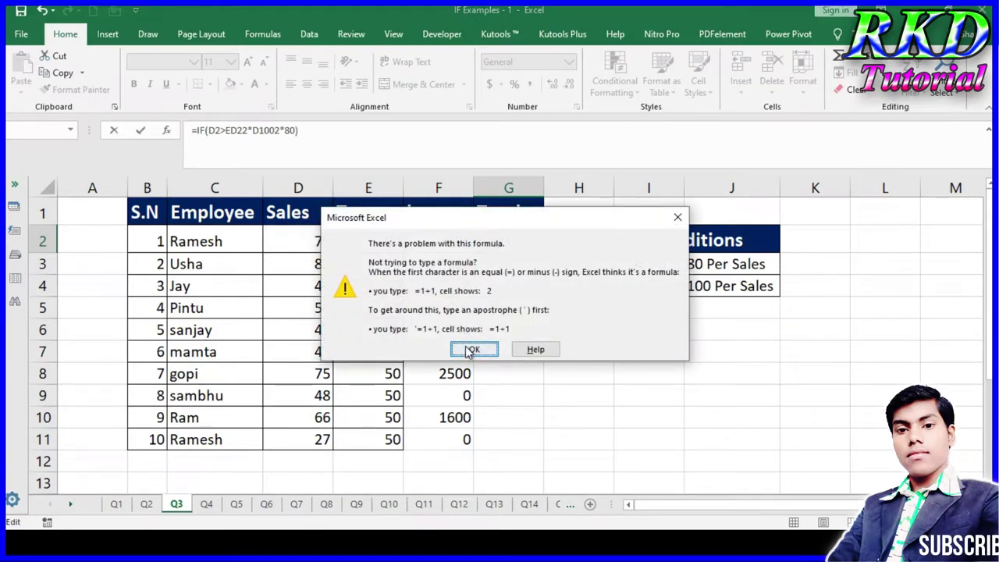
{"action": "left_click", "coordinate": [471, 350]}
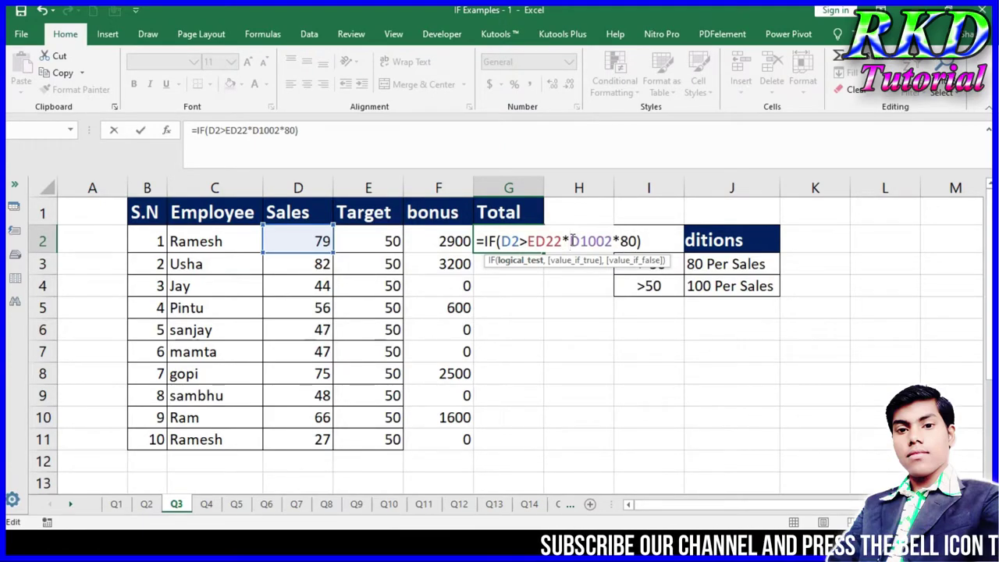
Step: Fix G2 to =IF(D2>E2,D2*100,D2*80) and fill it down to G11
{"action": "key", "text": "BackSpace"}
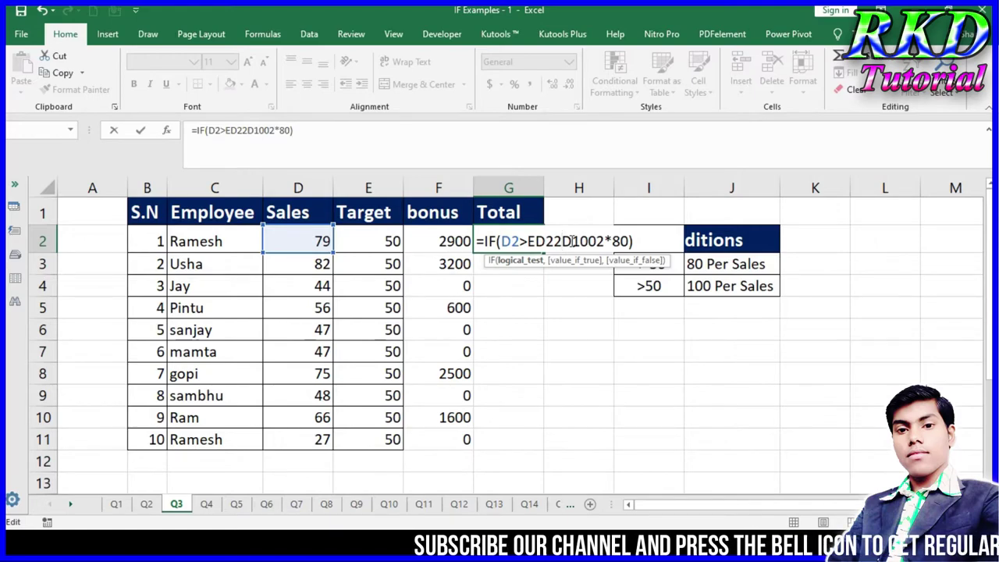
{"action": "type", "text": ","}
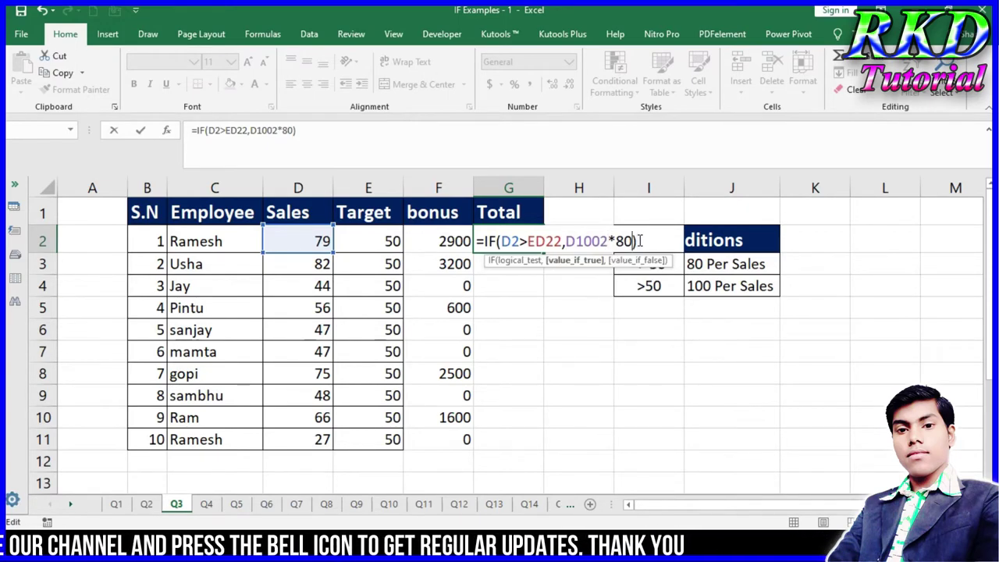
{"action": "key", "text": "BackSpace"}
{"action": "key", "text": "BackSpace"}
{"action": "key", "text": "BackSpace"}
{"action": "key", "text": "BackSpace"}
{"action": "key", "text": "BackSpace"}
{"action": "key", "text": "BackSpace"}
{"action": "key", "text": "BackSpace"}
{"action": "key", "text": "BackSpace"}
{"action": "key", "text": "BackSpace"}
{"action": "key", "text": "BackSpace"}
{"action": "key", "text": "BackSpace"}
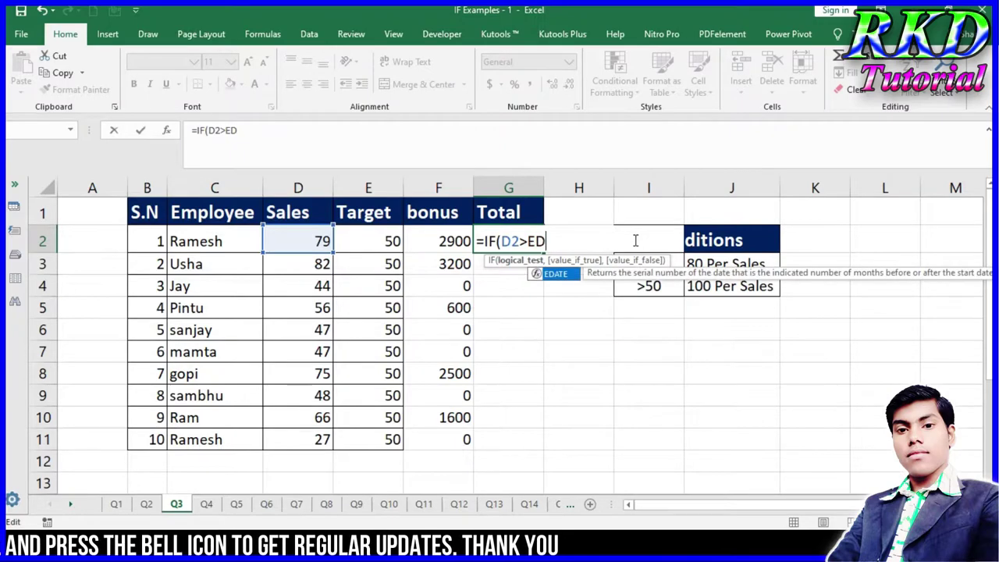
{"action": "key", "text": "BackSpace"}
{"action": "key", "text": "BackSpace"}
{"action": "left_click", "coordinate": [394, 243]}
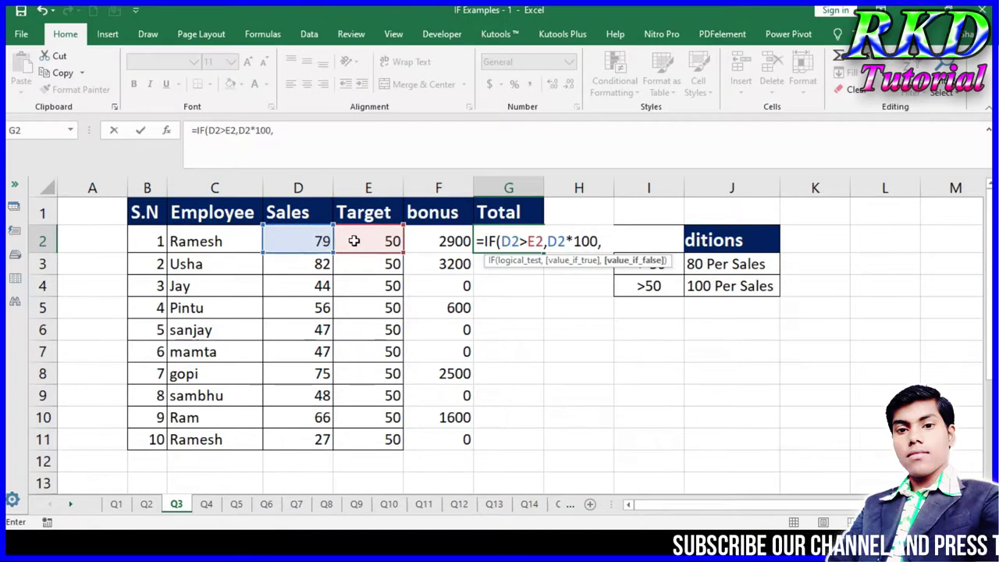
{"action": "left_click", "coordinate": [324, 241]}
{"action": "type", "text": "*"}
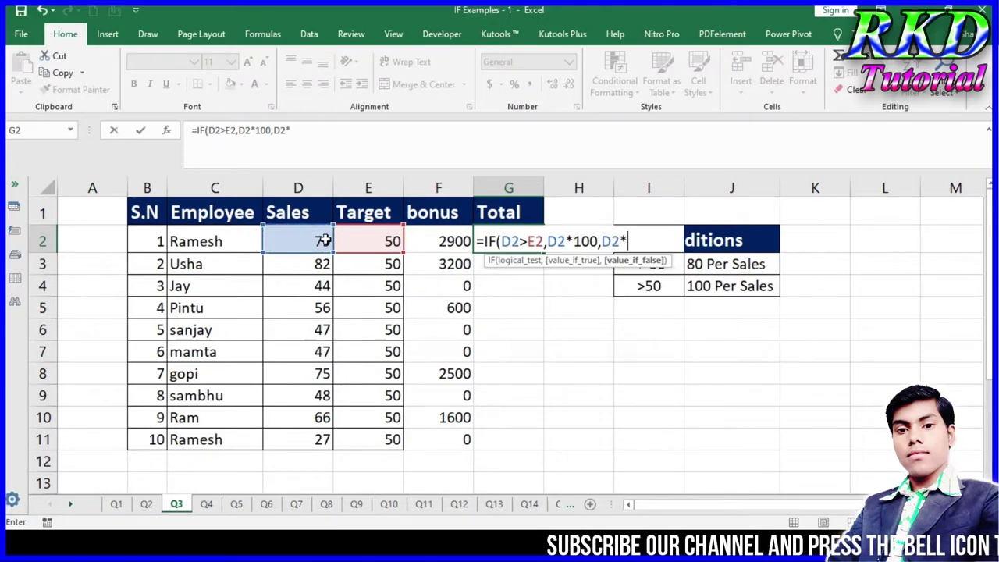
{"action": "type", "text": "80"}
{"action": "key", "text": "Return"}
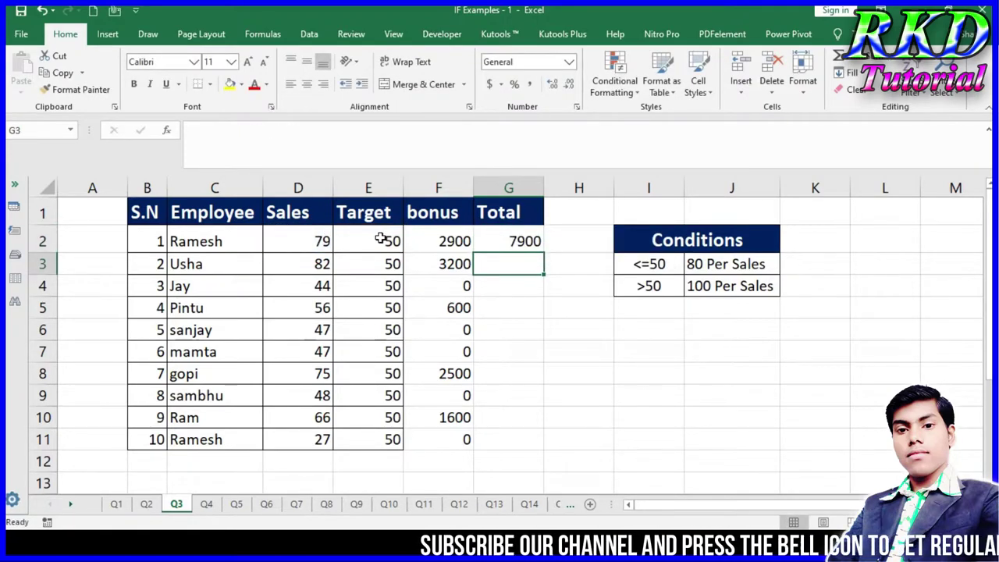
{"action": "left_click", "coordinate": [516, 234]}
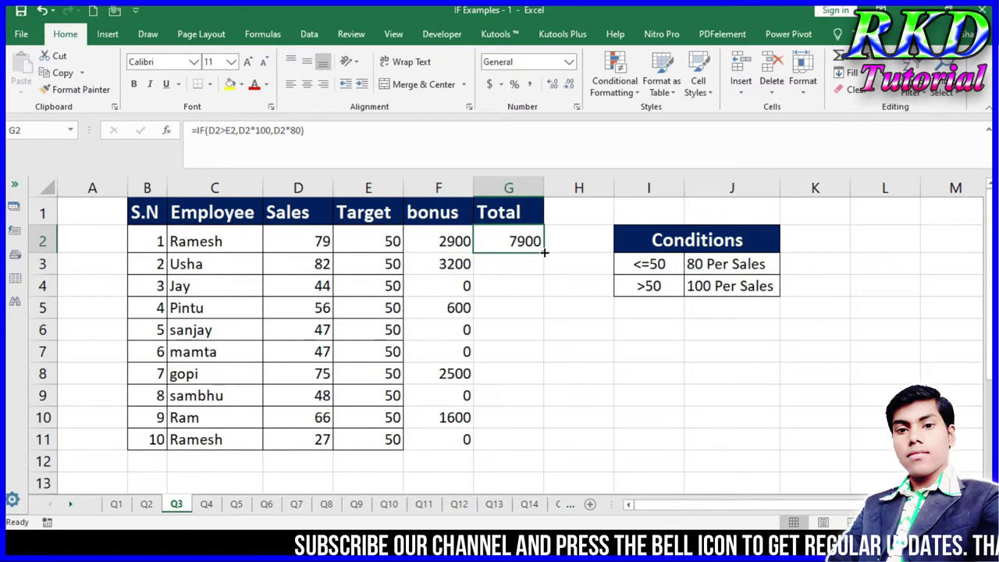
{"action": "double_click", "coordinate": [542, 253]}
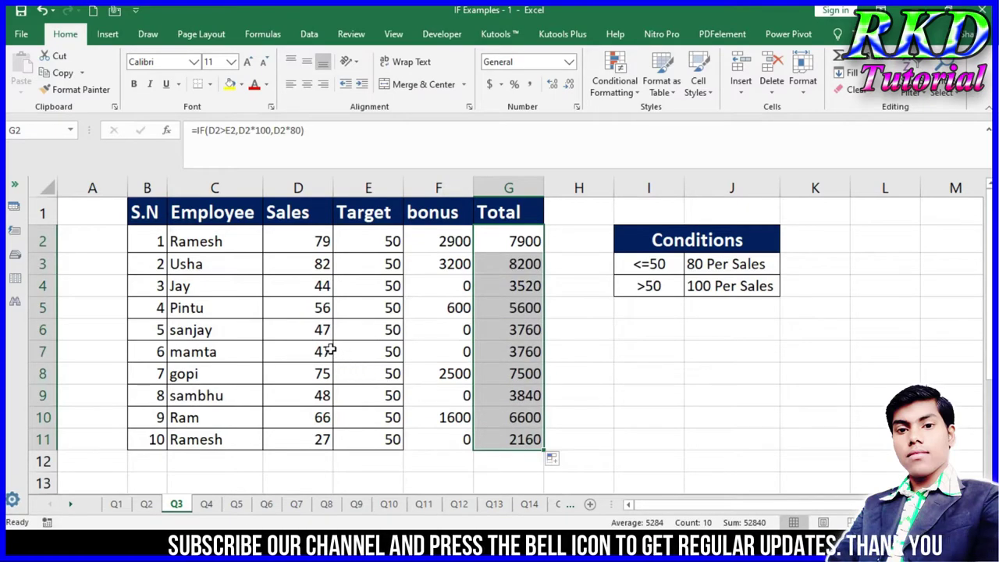
{"action": "left_click", "coordinate": [537, 329]}
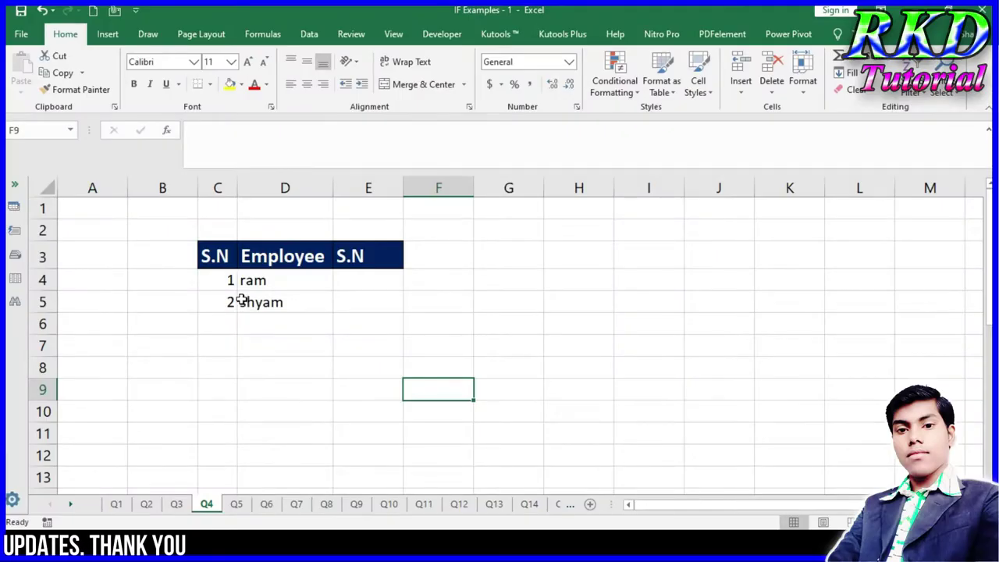
Step: Select the S.N cells C4:C11, then pick C4 beside ram for the first serial number
{"action": "left_click_drag", "start_coordinate": [225, 286], "coordinate": [224, 427]}
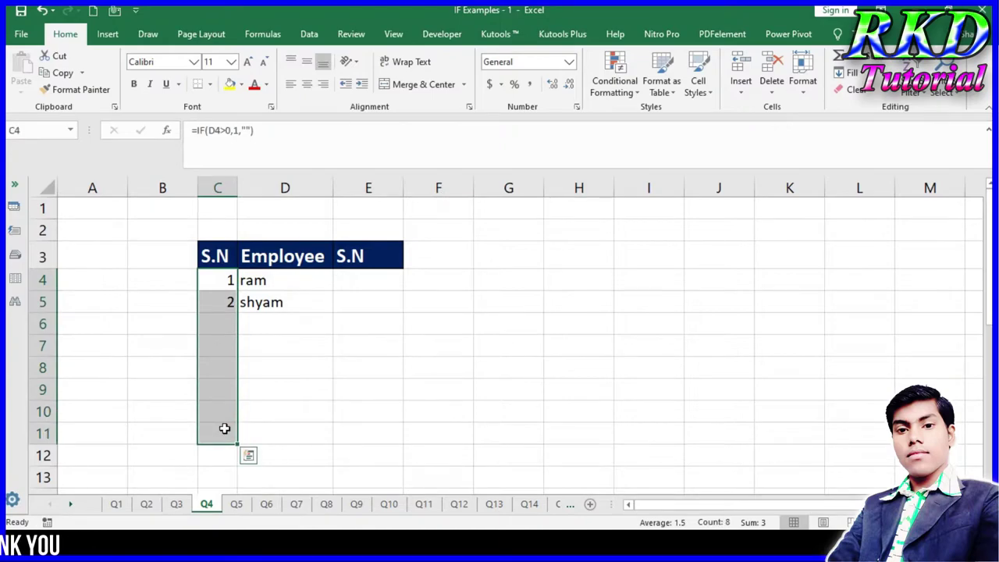
{"action": "left_click", "coordinate": [270, 383]}
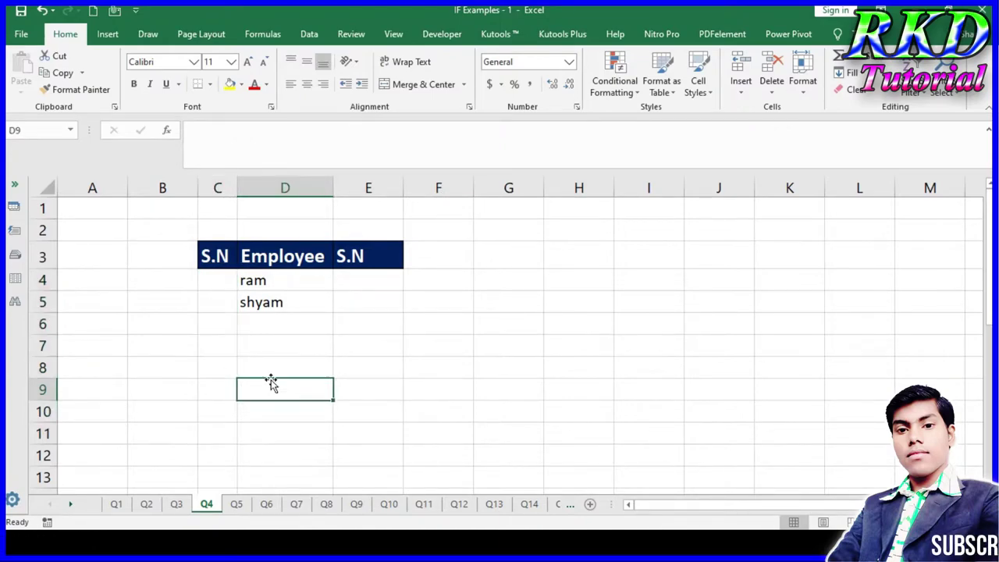
{"action": "left_click", "coordinate": [270, 303]}
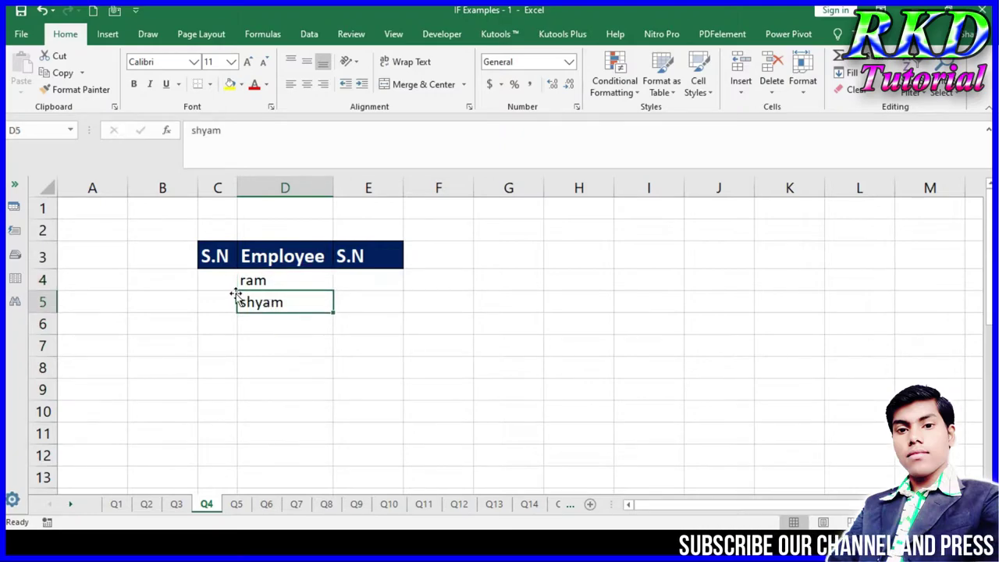
{"action": "left_click", "coordinate": [228, 287]}
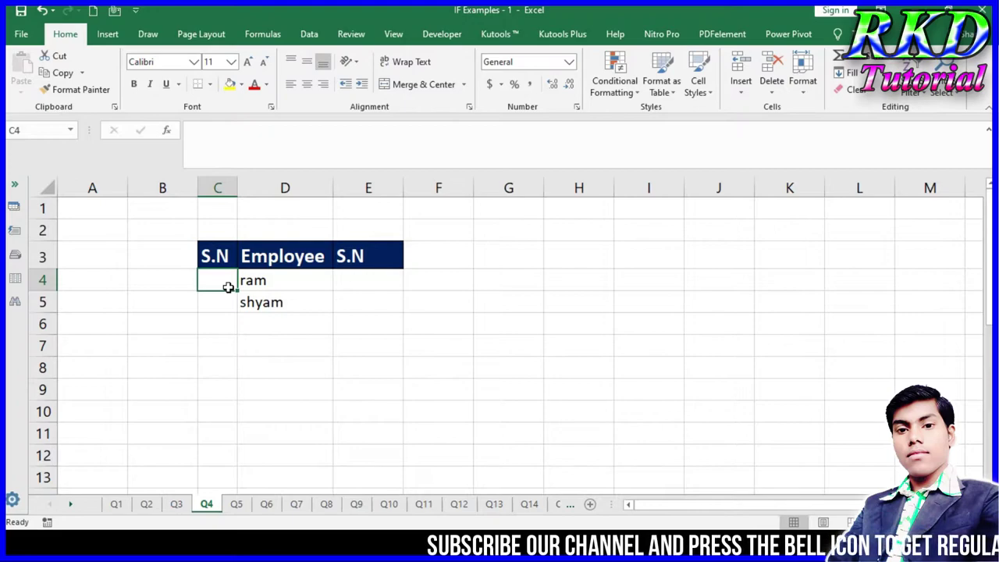
Step: Enter =IF(D4>0,1,"") in C4 so ram gets serial number 1
{"action": "type", "text": "="}
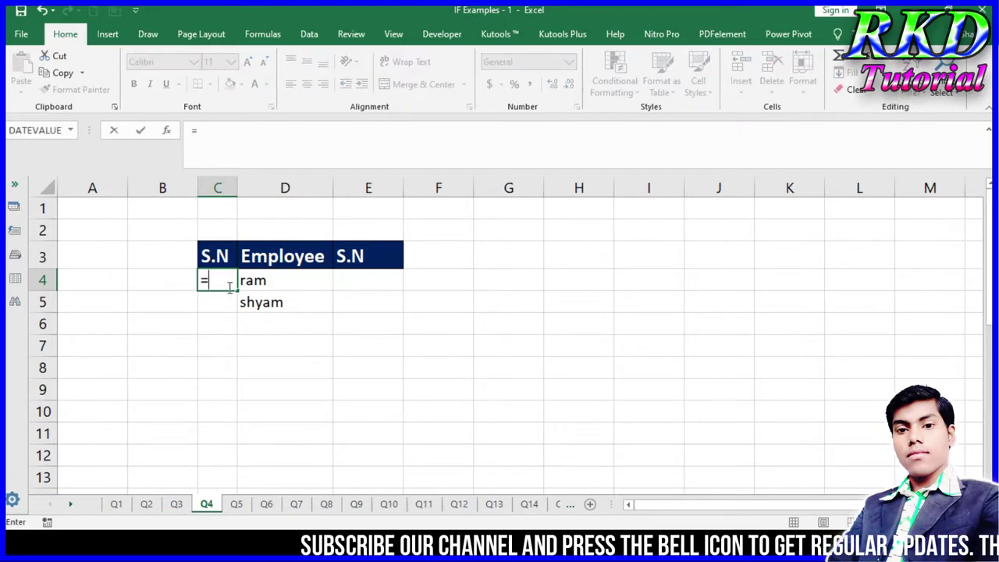
{"action": "type", "text": "i"}
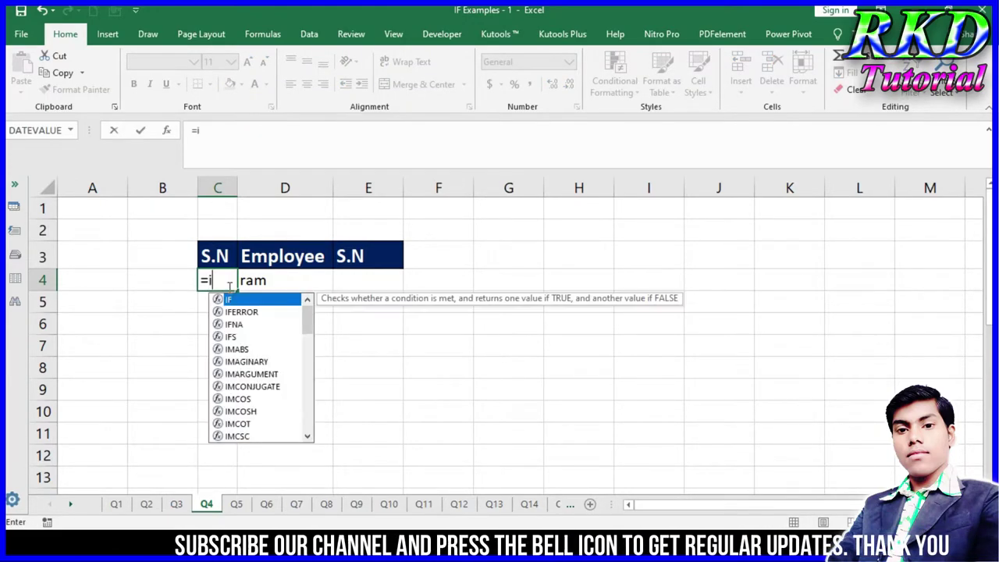
{"action": "type", "text": "f"}
{"action": "key", "text": "Tab"}
{"action": "left_click", "coordinate": [256, 282]}
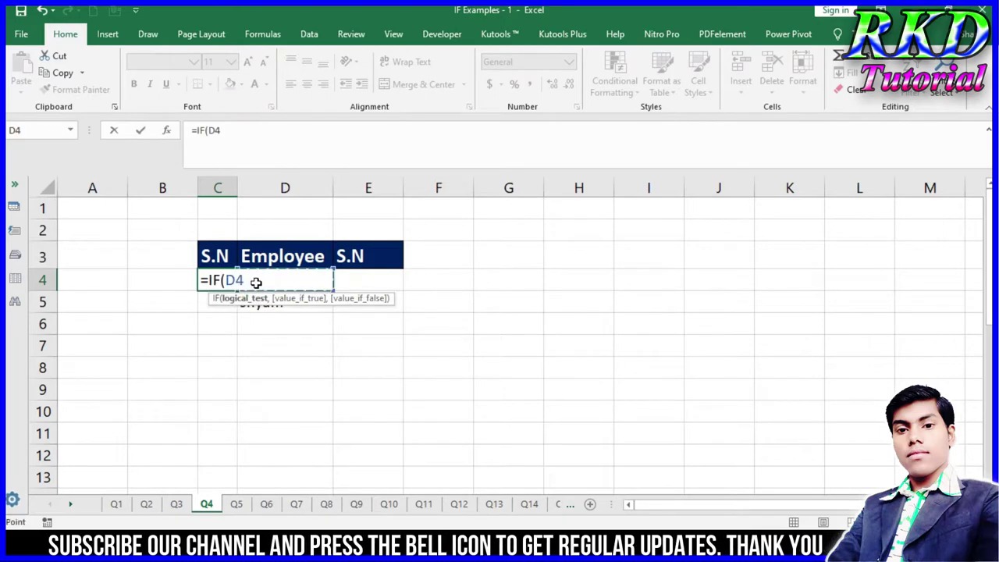
{"action": "type", "text": ">"}
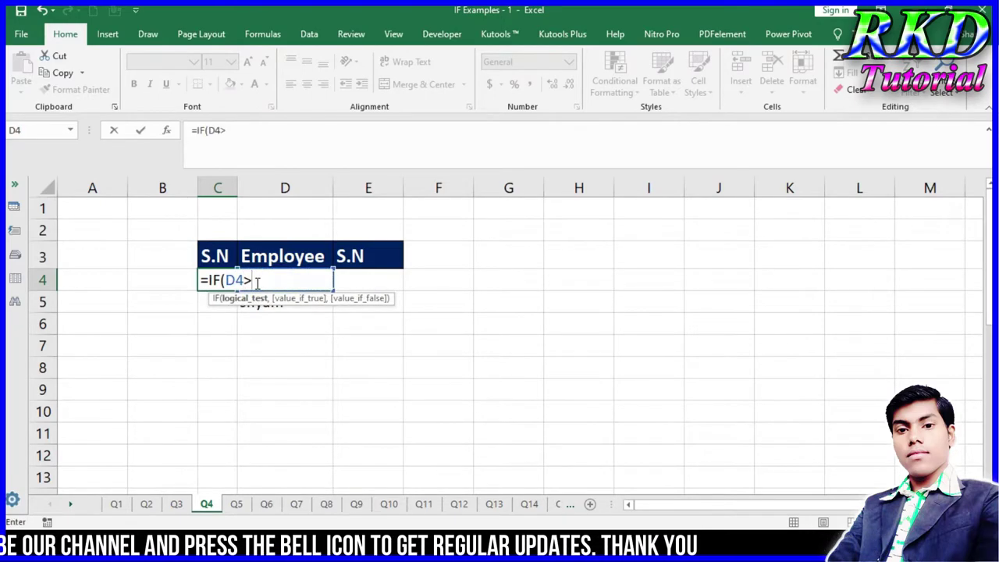
{"action": "type", "text": "0,"}
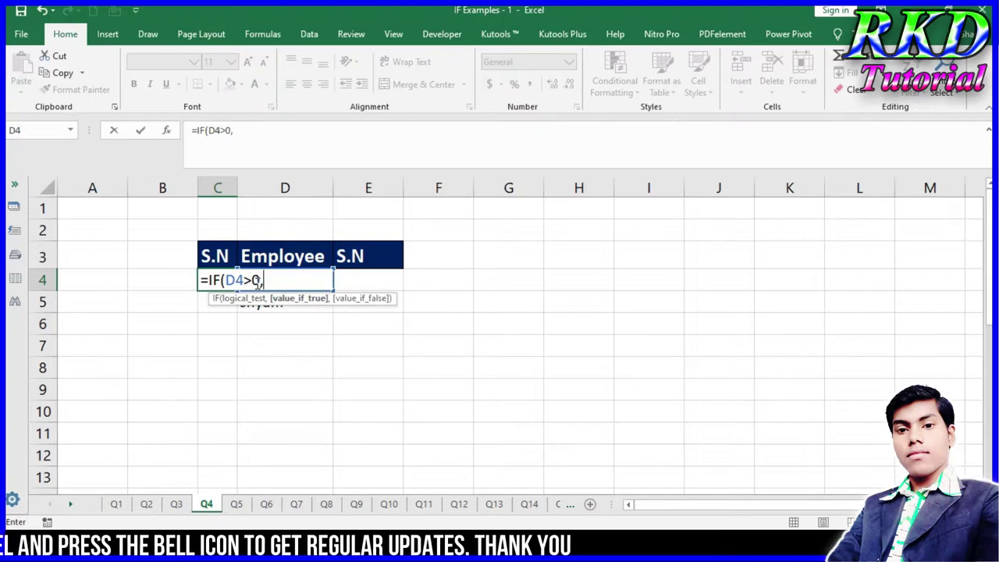
{"action": "type", "text": "1,\""}
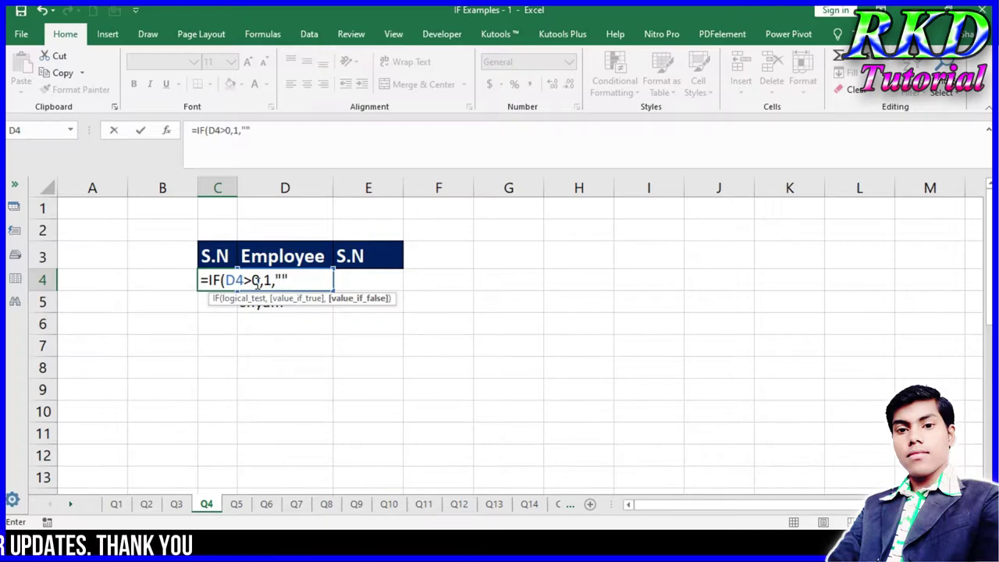
{"action": "key", "text": "Return"}
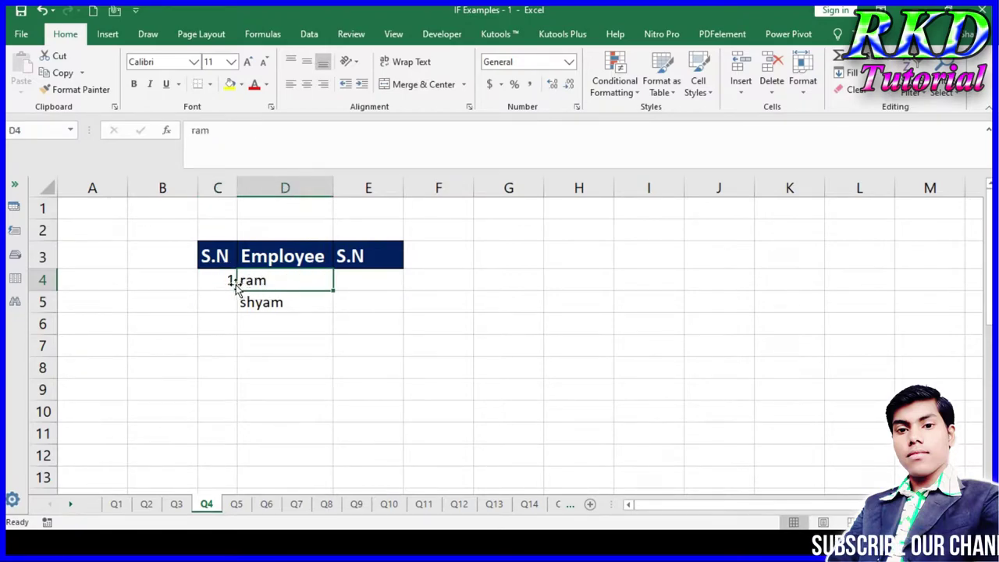
Step: Re-enter the name ram in D4
{"action": "left_click", "coordinate": [232, 282]}
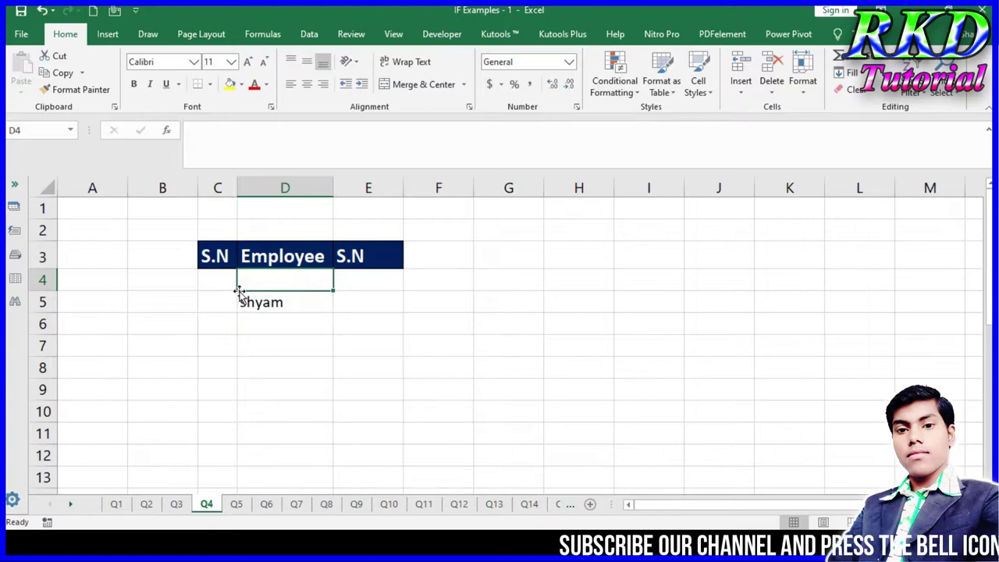
{"action": "type", "text": "ram."}
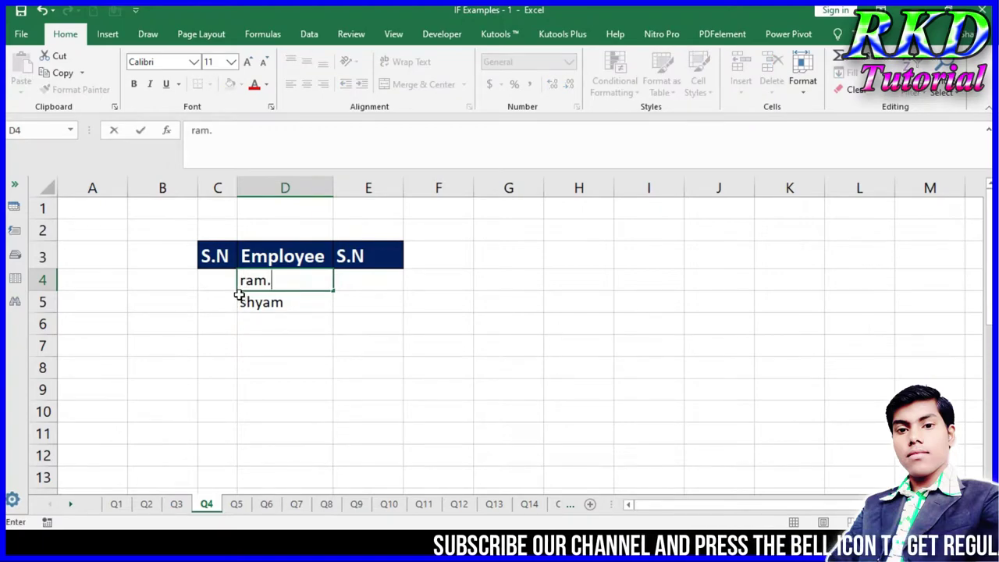
{"action": "key", "text": "BackSpace"}
{"action": "key", "text": "Return"}
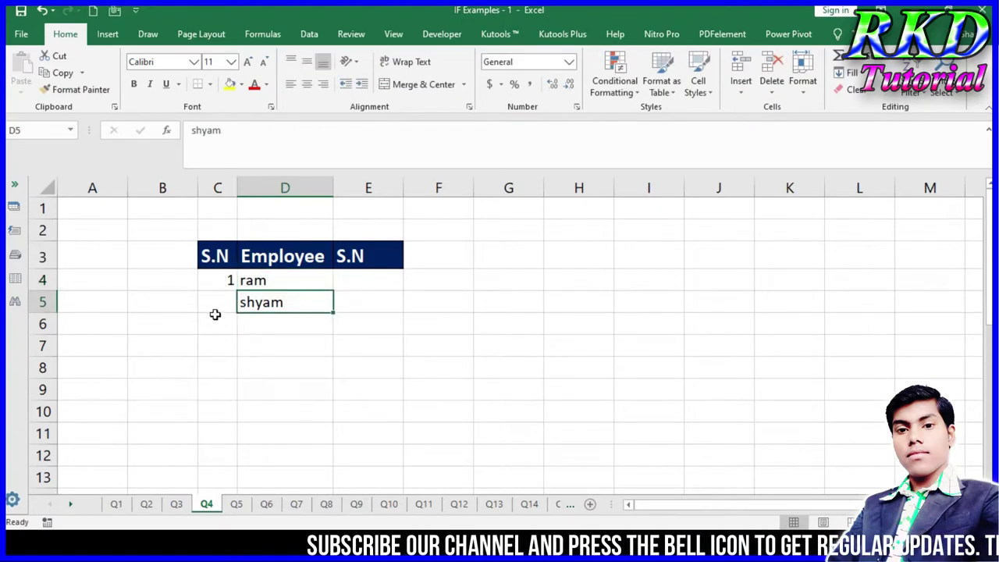
Step: Clear shyam from D5 and select C5 for the next serial number
{"action": "left_click", "coordinate": [222, 303]}
{"action": "left_click", "coordinate": [277, 302]}
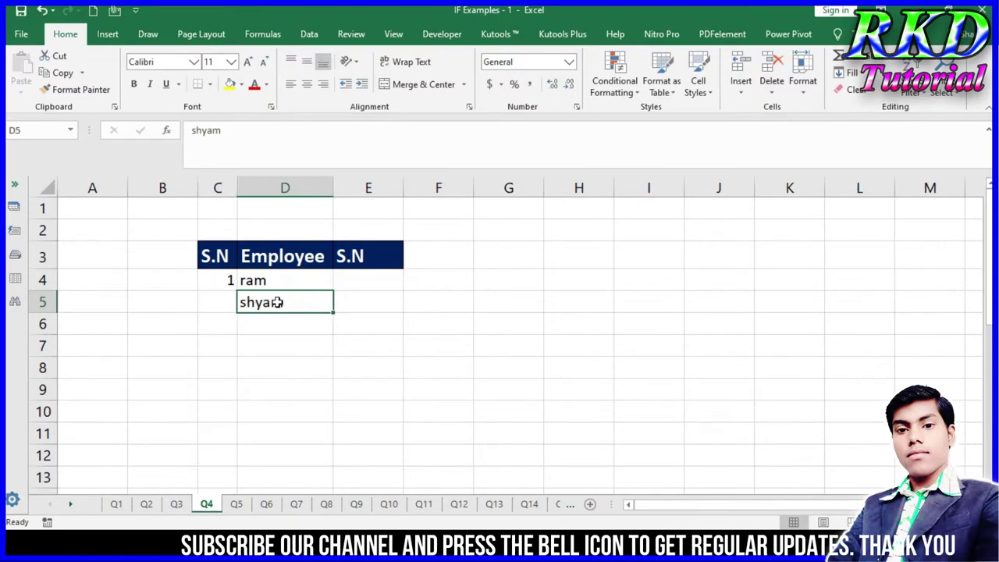
{"action": "key", "text": "Delete"}
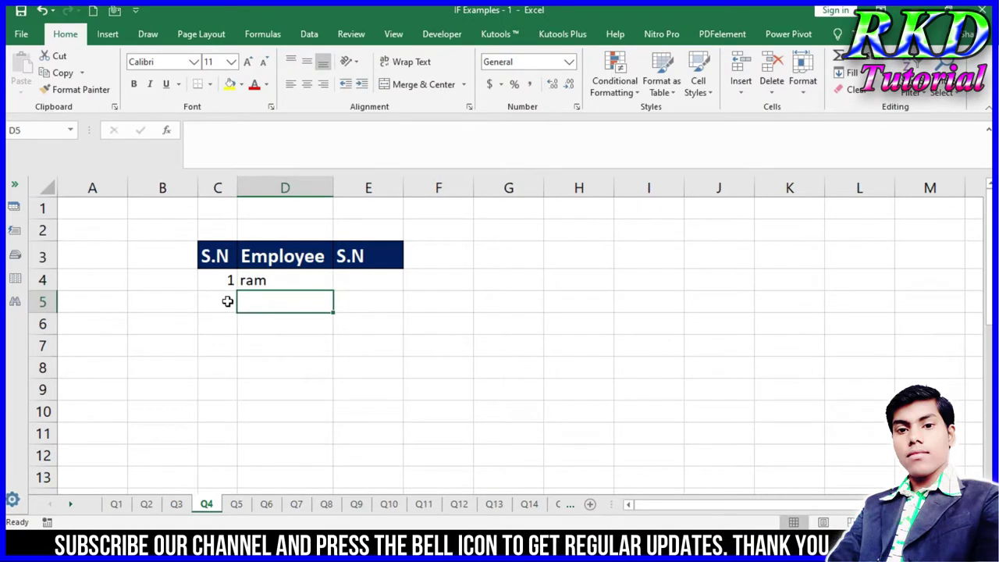
{"action": "left_click", "coordinate": [227, 301]}
{"action": "left_click", "coordinate": [224, 279]}
{"action": "left_click", "coordinate": [230, 298]}
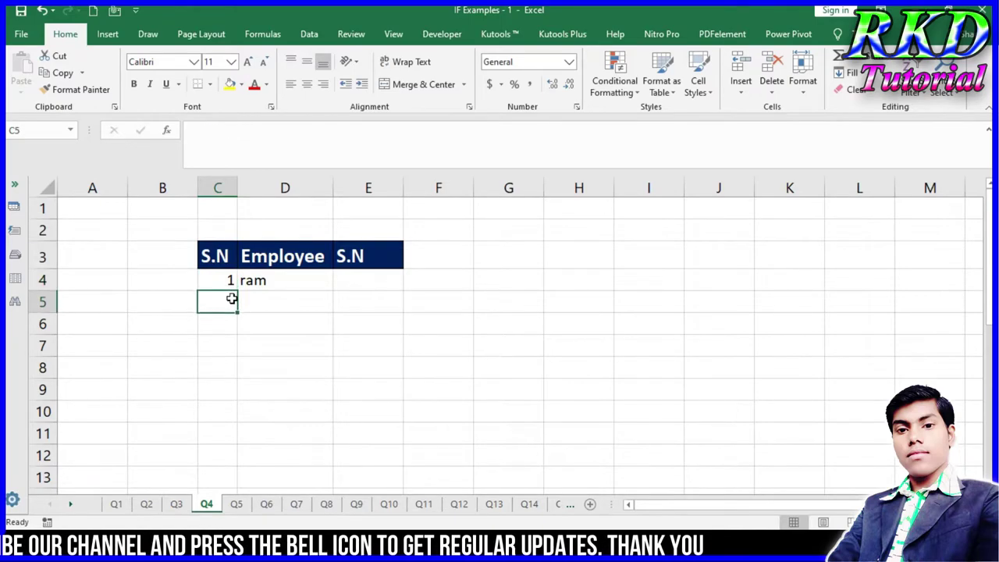
{"action": "left_click", "coordinate": [252, 302]}
{"action": "left_click", "coordinate": [227, 320]}
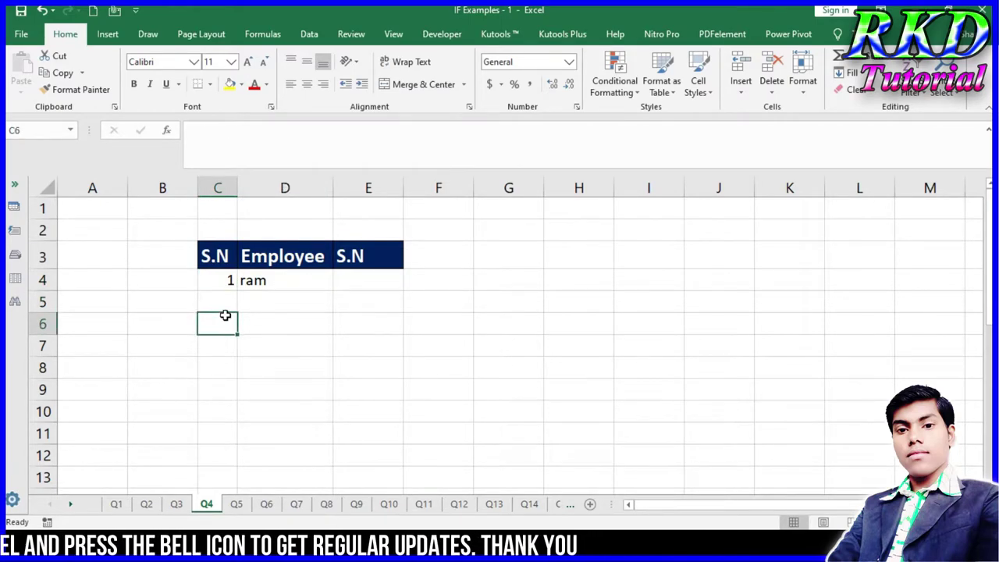
{"action": "left_click", "coordinate": [224, 300]}
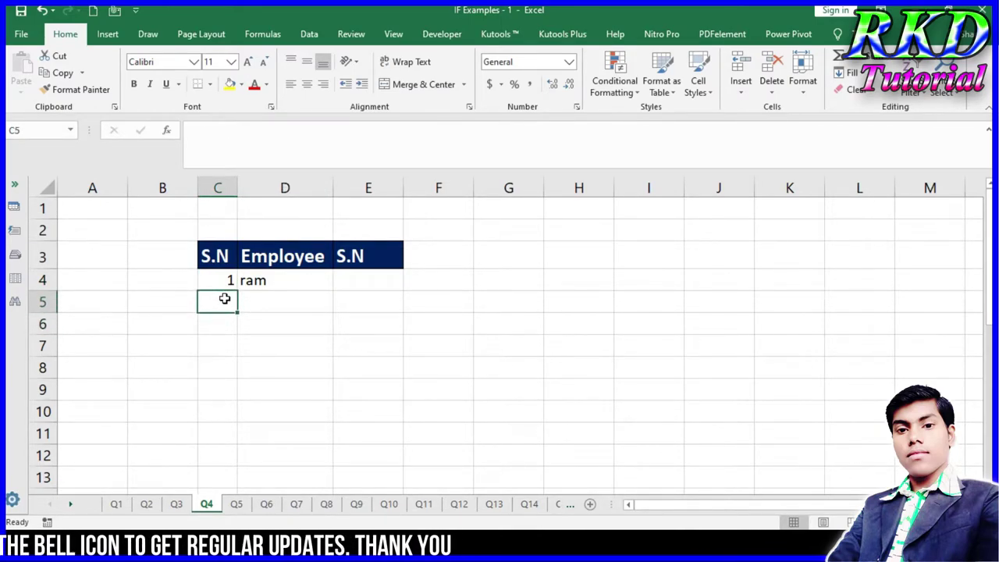
Step: Enter =IF(D5>0,C4+1,"") in C5 so it counts on only when D5 has a name
{"action": "type", "text": "=if"}
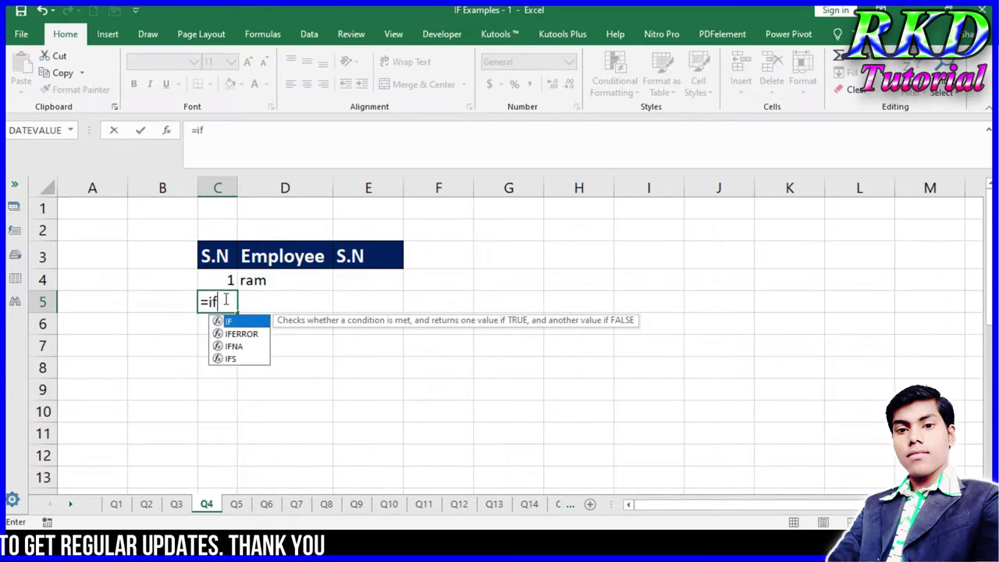
{"action": "key", "text": "Tab"}
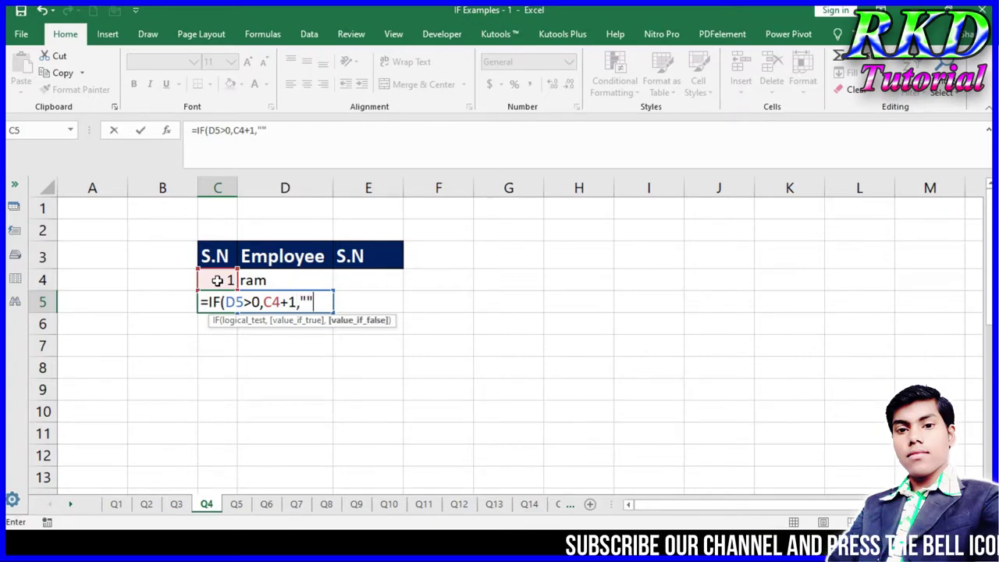
{"action": "key", "text": "Return"}
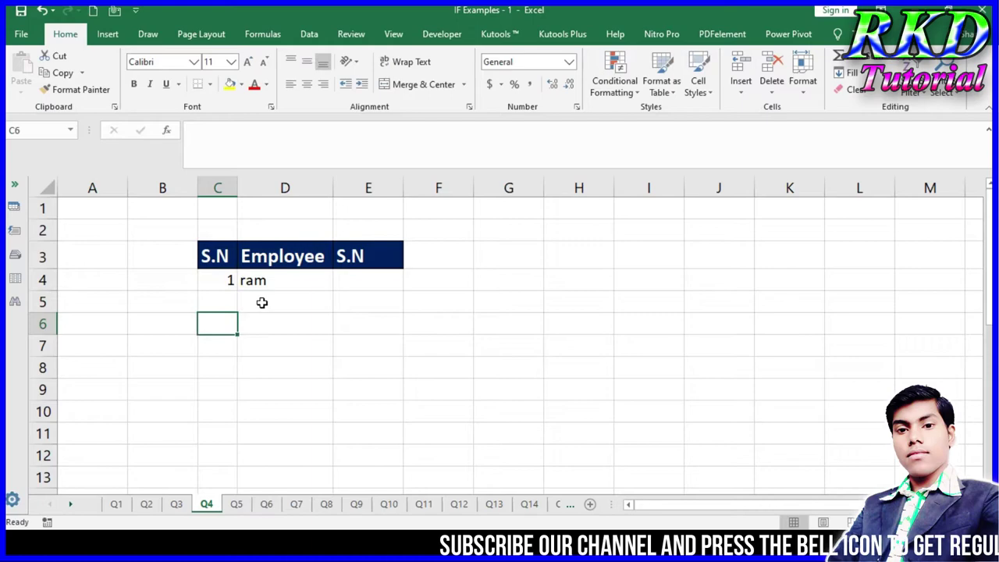
{"action": "left_click", "coordinate": [231, 301]}
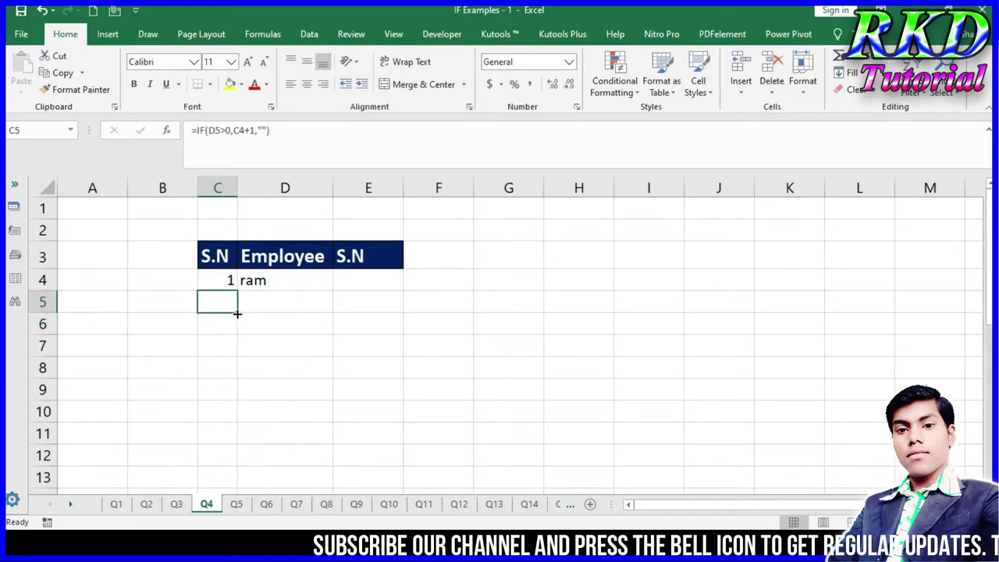
Step: Fill C5's formula down to C12 and add ramesh in D5 and gopal in D6, numbered 2 and 3
{"action": "left_click_drag", "start_coordinate": [244, 467], "coordinate": [244, 466]}
{"action": "left_click", "coordinate": [264, 301]}
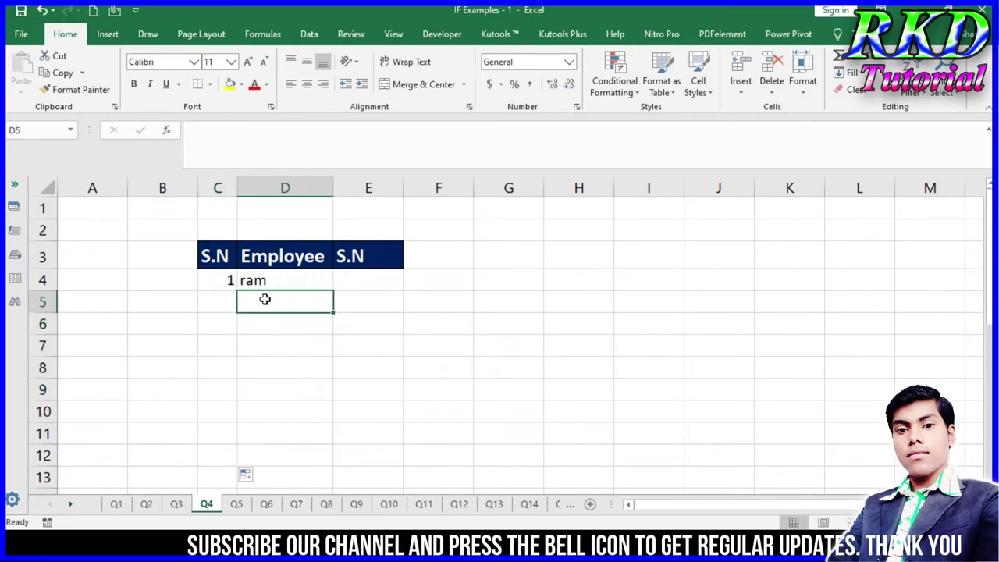
{"action": "type", "text": "ramesh"}
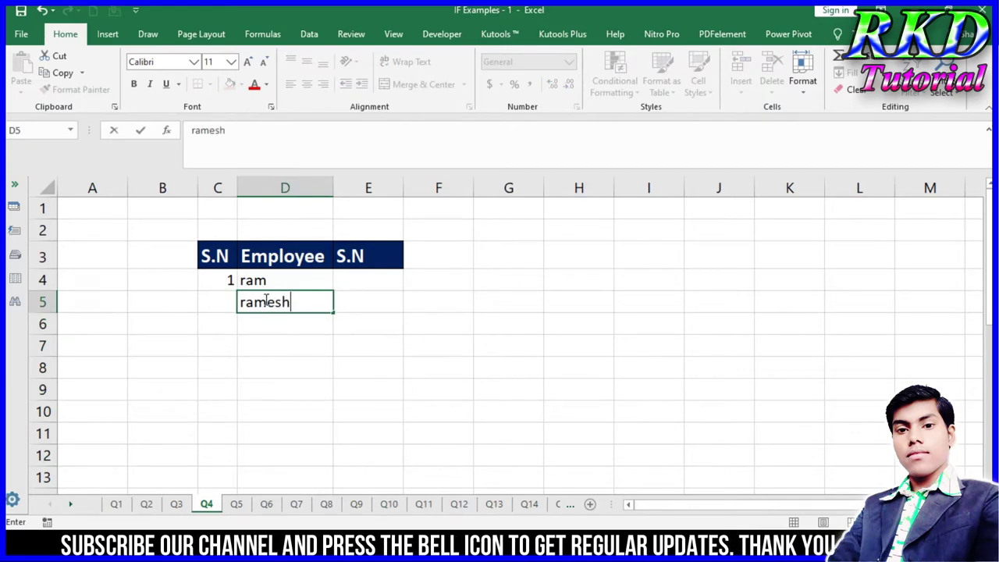
{"action": "key", "text": "Return"}
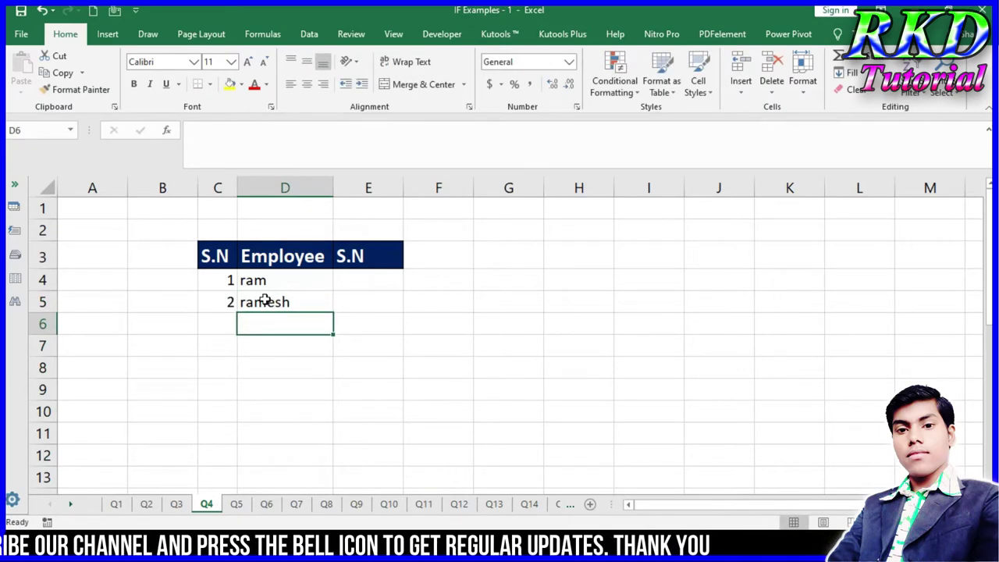
{"action": "type", "text": "gopal"}
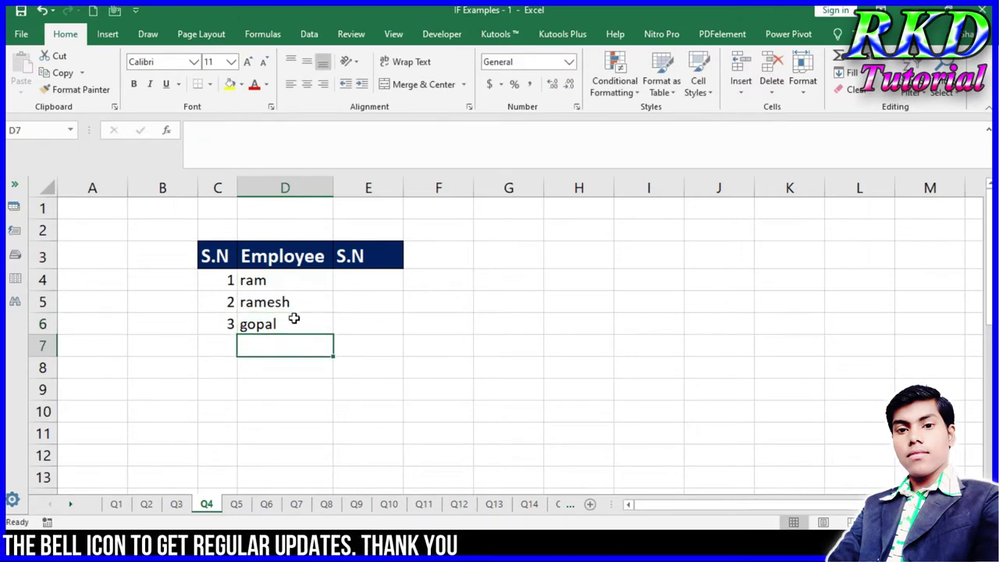
{"action": "left_click_drag", "start_coordinate": [225, 285], "coordinate": [227, 320]}
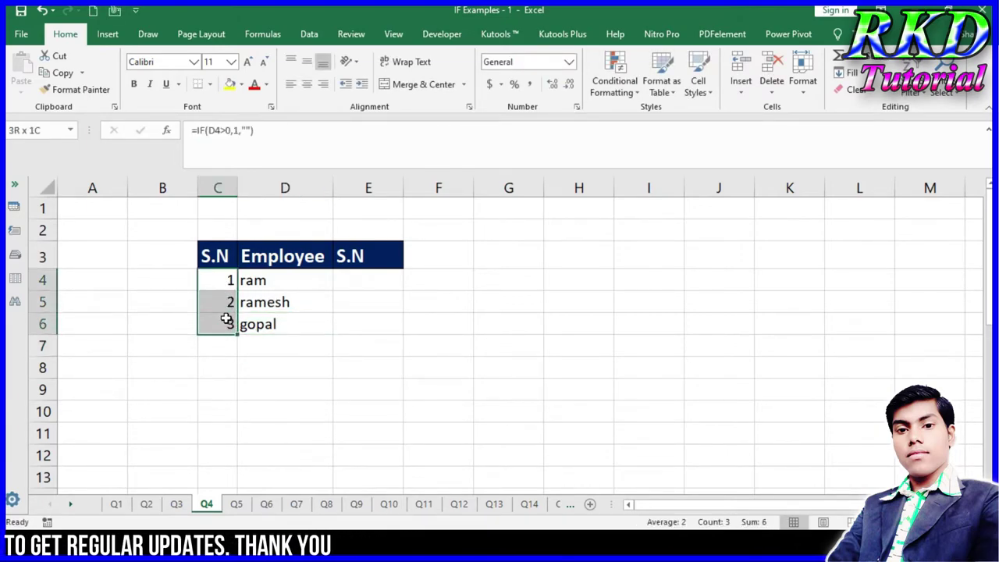
Step: Add ram as a new employee in D8 on sheet Q4
{"action": "left_click", "coordinate": [252, 310]}
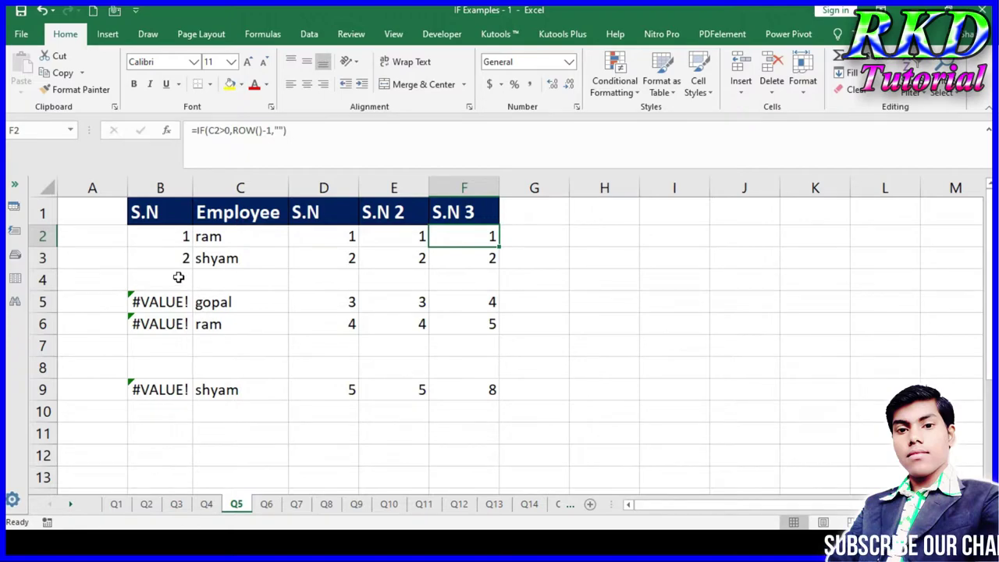
{"action": "left_click", "coordinate": [208, 506]}
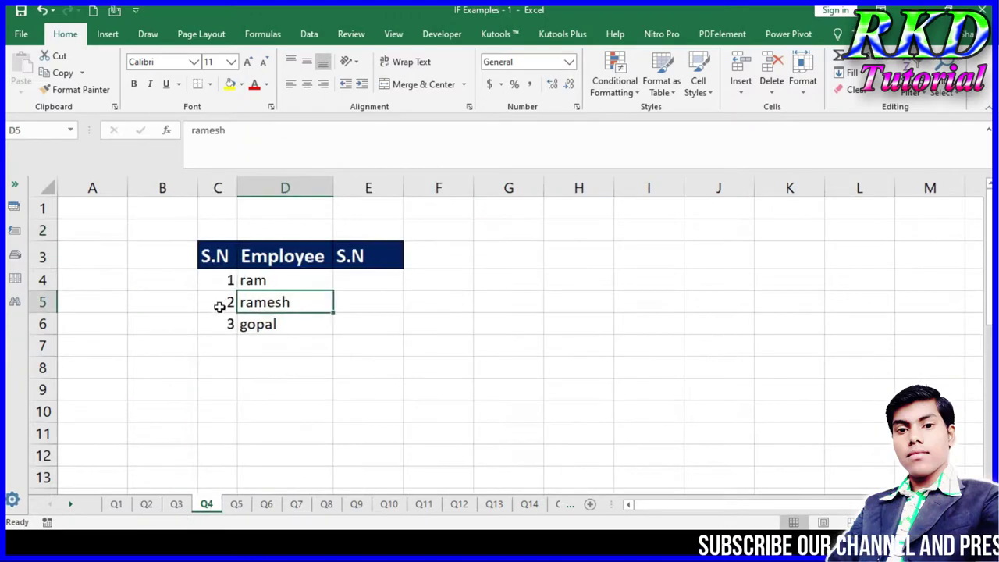
{"action": "key", "text": "Down"}
{"action": "left_click", "coordinate": [266, 361]}
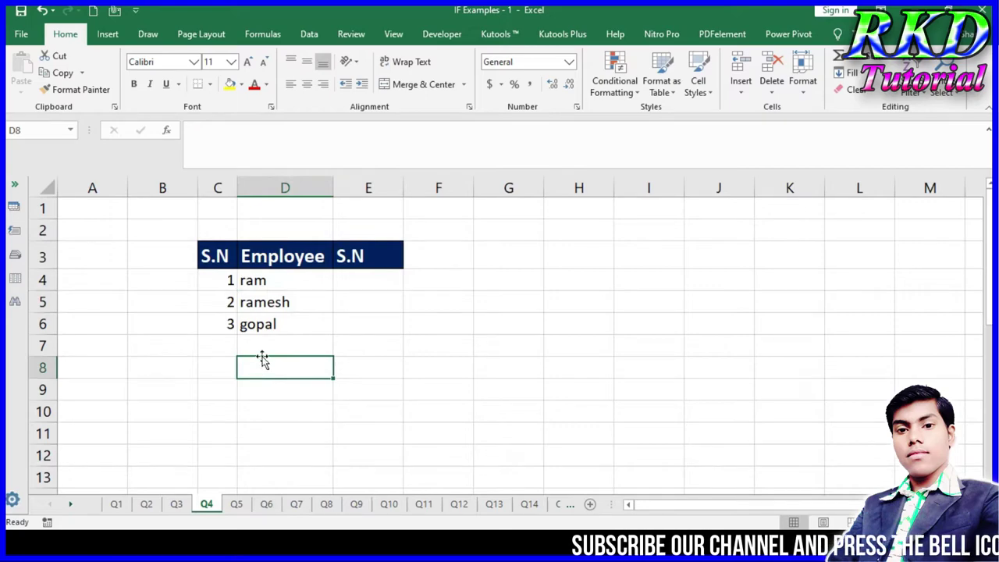
{"action": "key", "text": "Up"}
{"action": "left_click", "coordinate": [261, 374]}
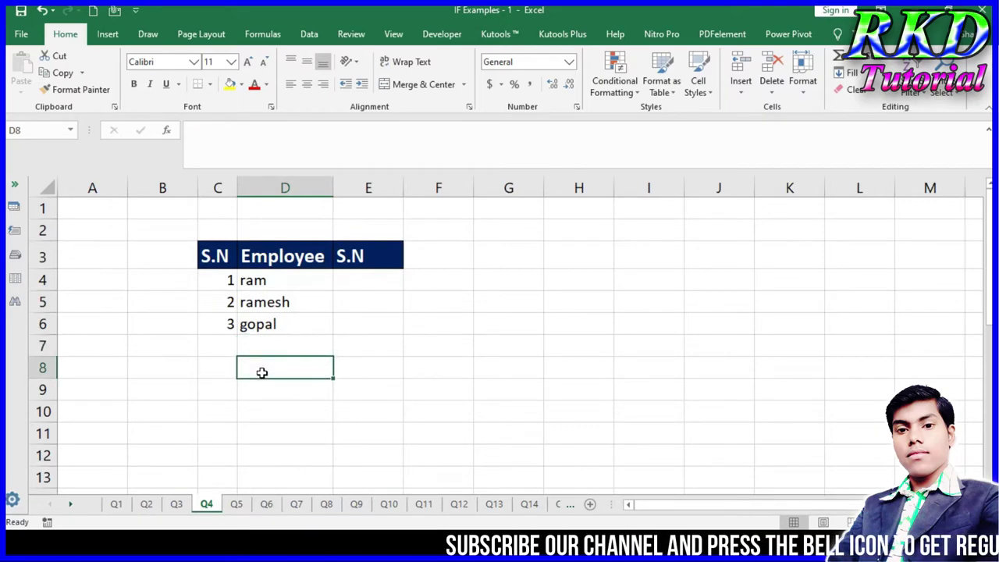
{"action": "type", "text": "ram"}
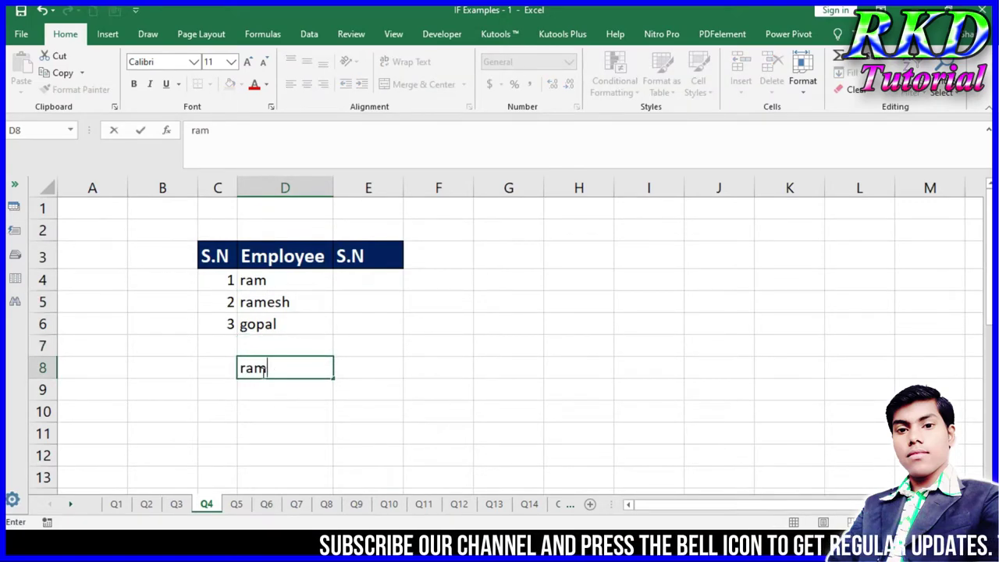
{"action": "key", "text": "Return"}
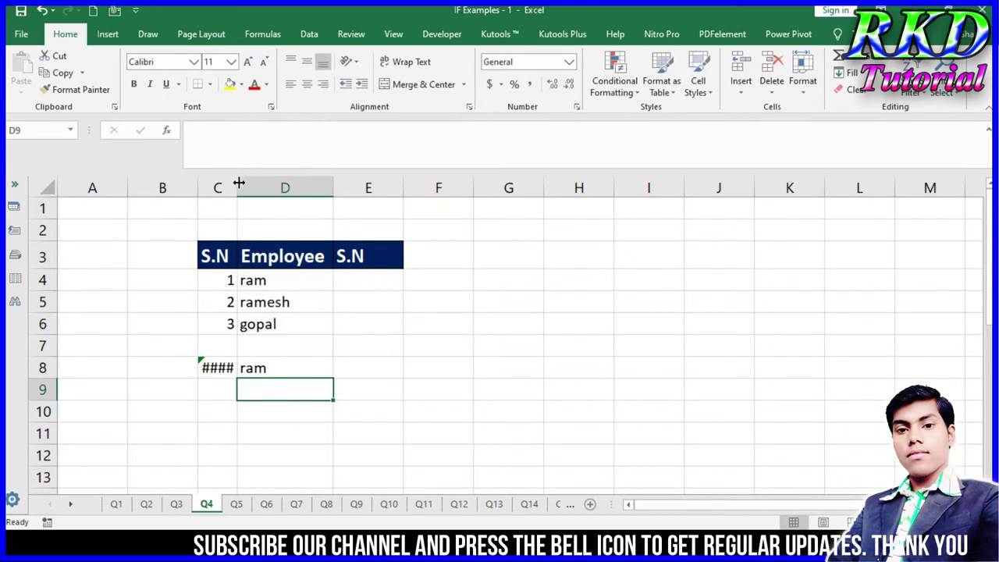
Step: Autofit column C to reveal the #VALUE! after blank row 7, then go to sheet Q5
{"action": "double_click", "coordinate": [237, 187]}
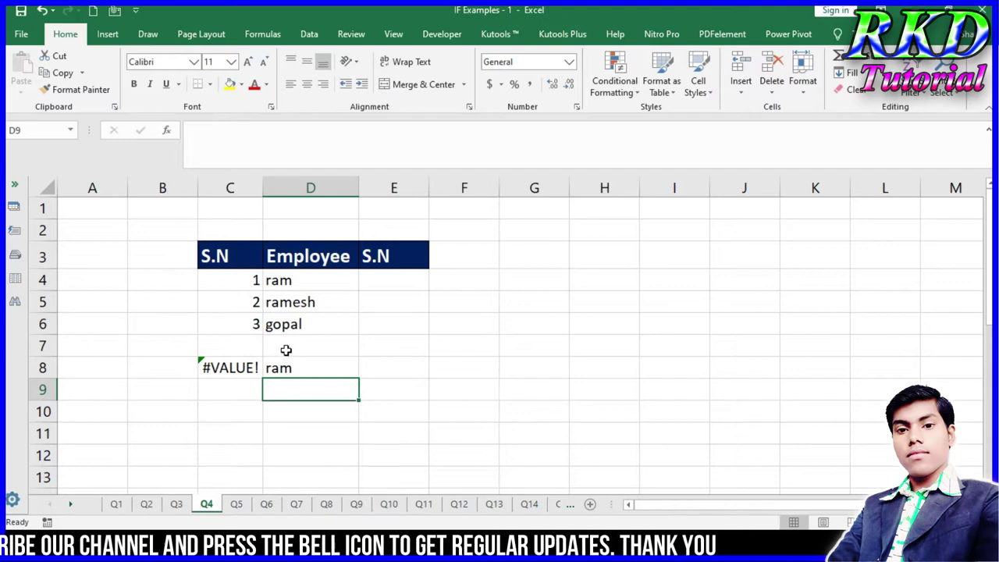
{"action": "left_click", "coordinate": [286, 347]}
{"action": "left_click", "coordinate": [254, 351]}
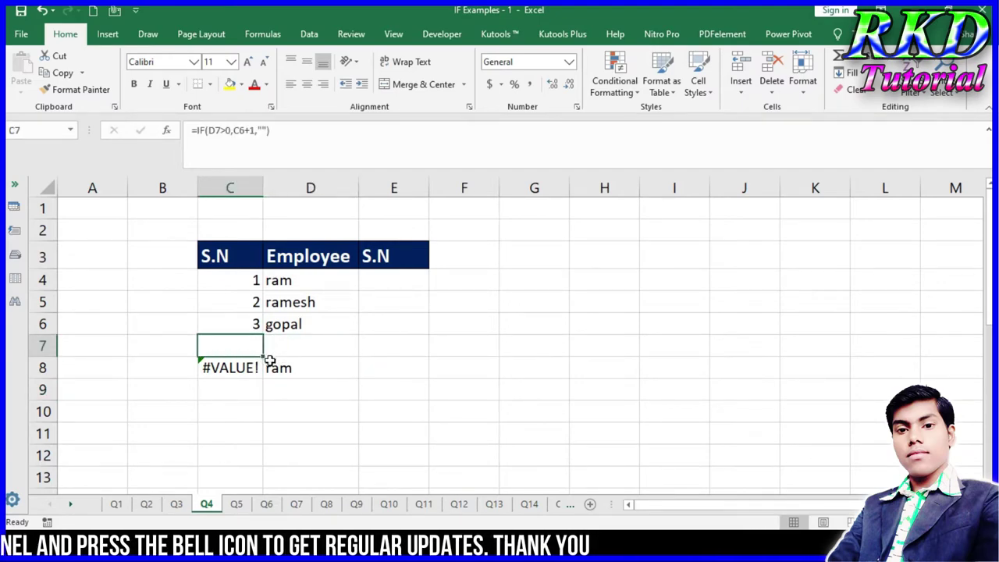
{"action": "left_click_drag", "start_coordinate": [262, 340], "coordinate": [297, 338]}
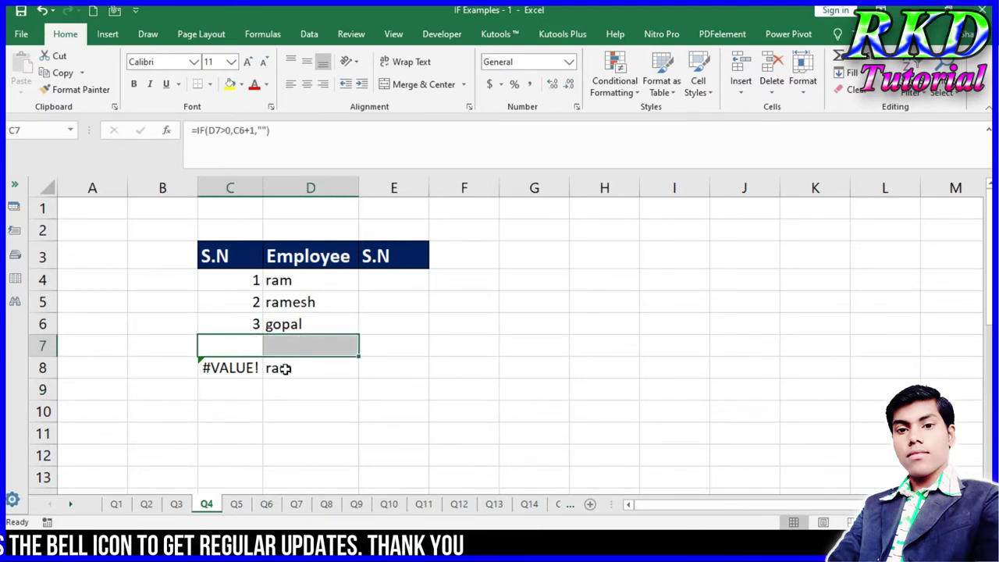
{"action": "left_click", "coordinate": [286, 368]}
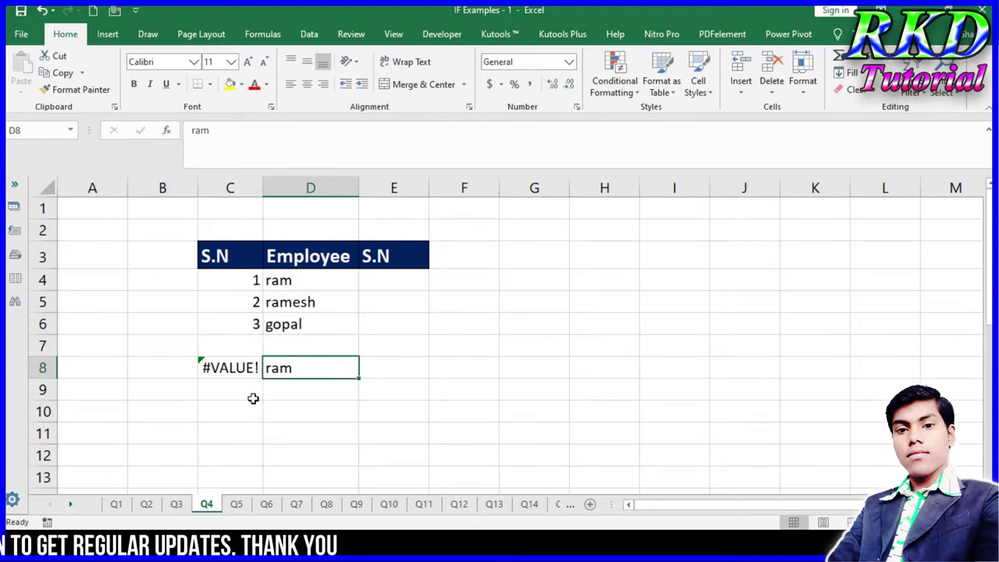
{"action": "left_click", "coordinate": [238, 506]}
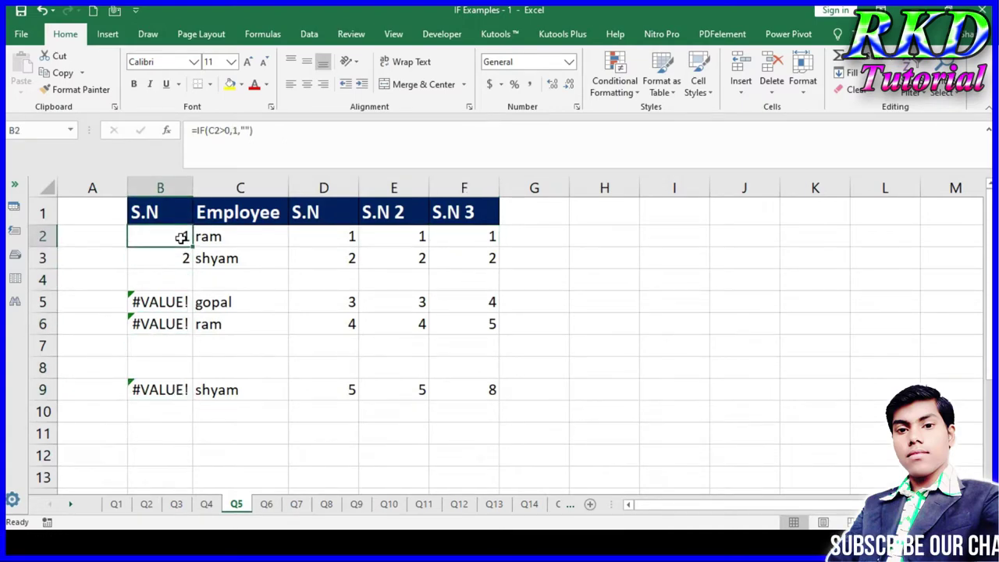
Step: Recommit B3's IF numbering formula and fill it down to B13
{"action": "double_click", "coordinate": [179, 267]}
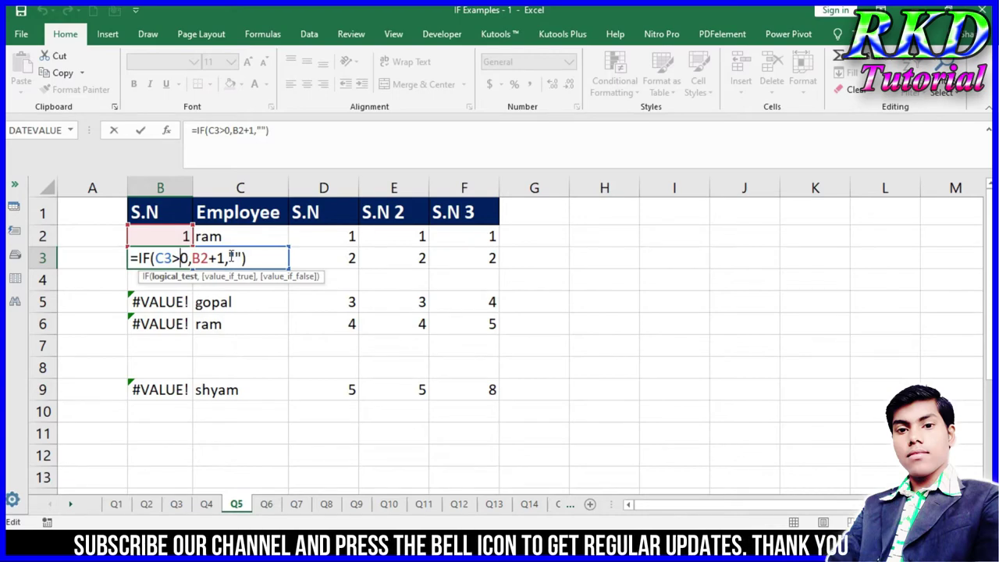
{"action": "key", "text": "Return"}
{"action": "left_click", "coordinate": [185, 257]}
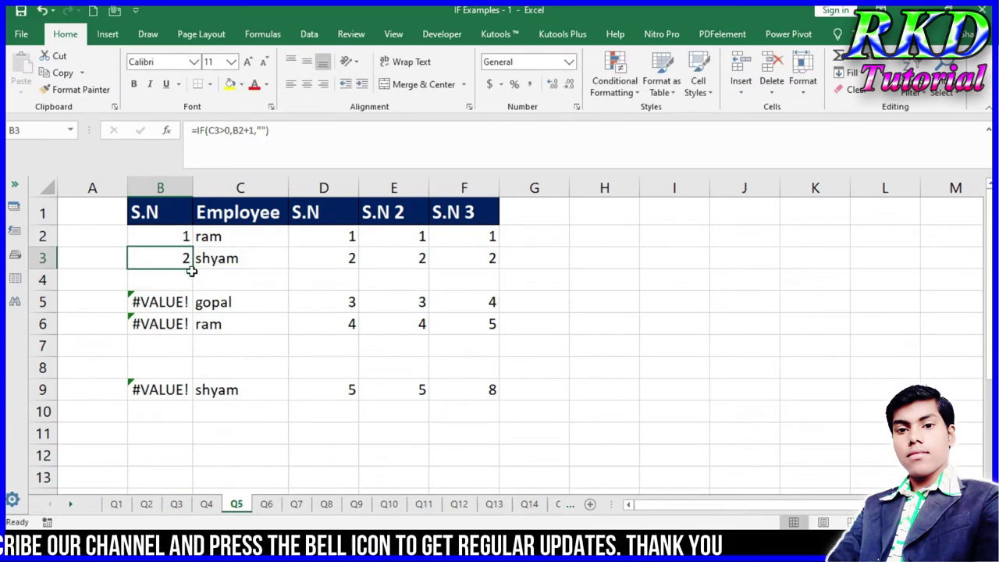
{"action": "left_click_drag", "start_coordinate": [193, 270], "coordinate": [193, 476]}
{"action": "left_click", "coordinate": [162, 363]}
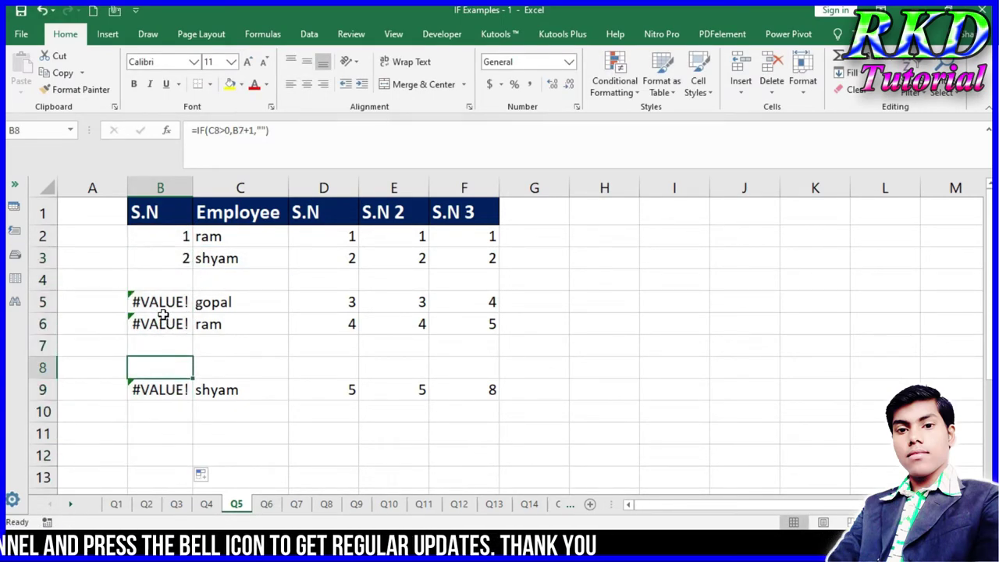
{"action": "left_click", "coordinate": [164, 319]}
Step: Review D3's IFERROR formula, then select S.N cells D3 through D9
{"action": "left_click", "coordinate": [332, 234]}
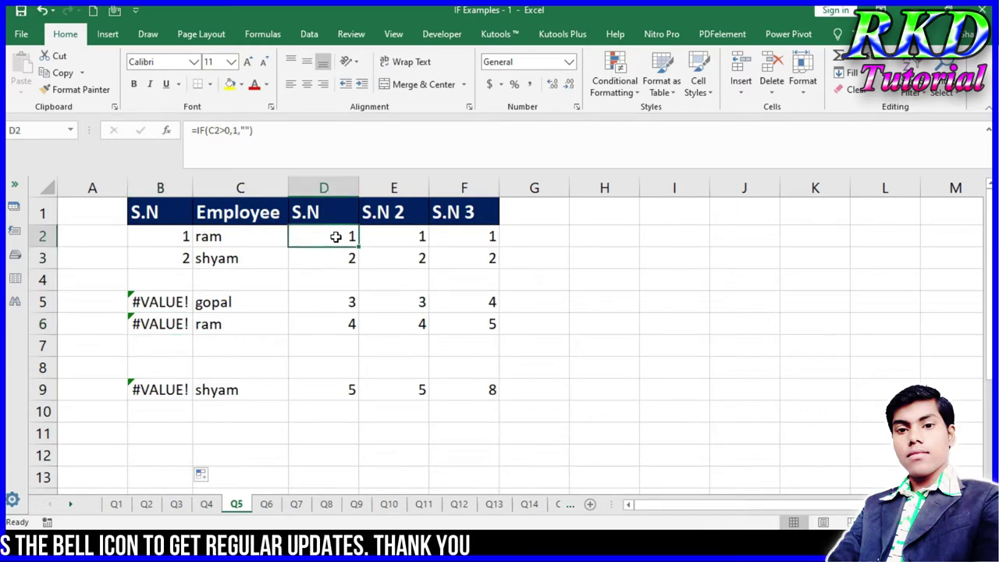
{"action": "left_click", "coordinate": [344, 257]}
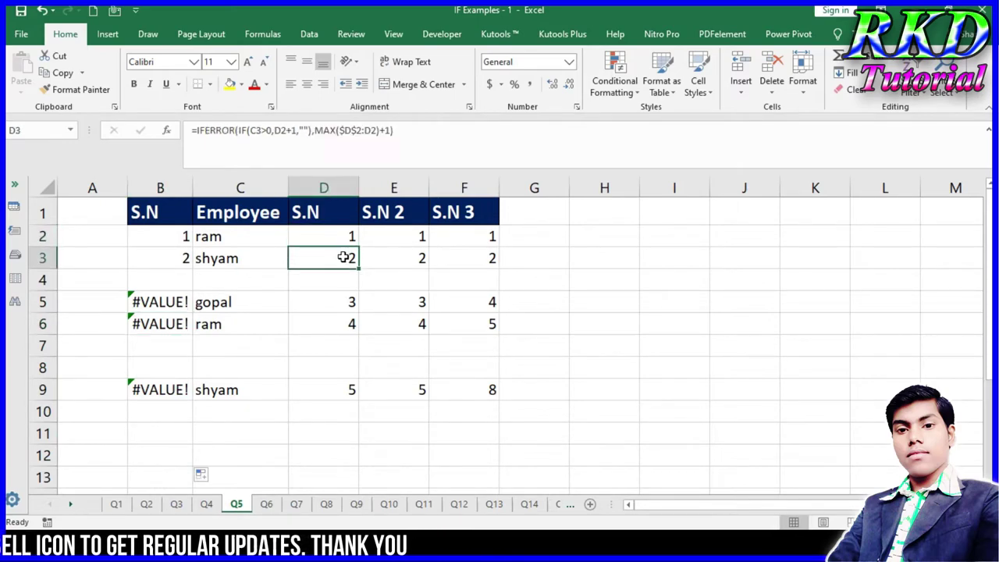
{"action": "left_click", "coordinate": [324, 221]}
{"action": "double_click", "coordinate": [342, 258]}
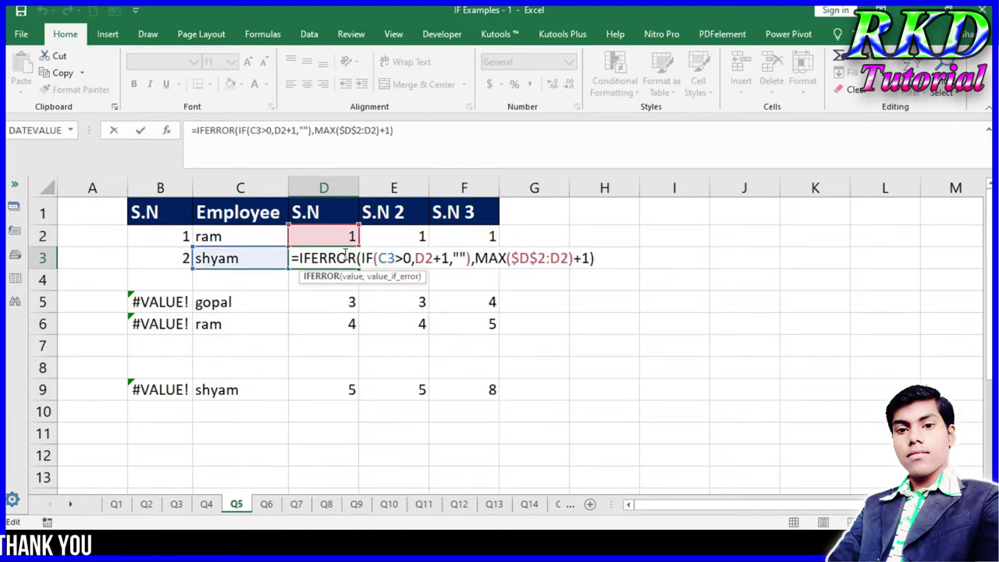
{"action": "key", "text": "Escape"}
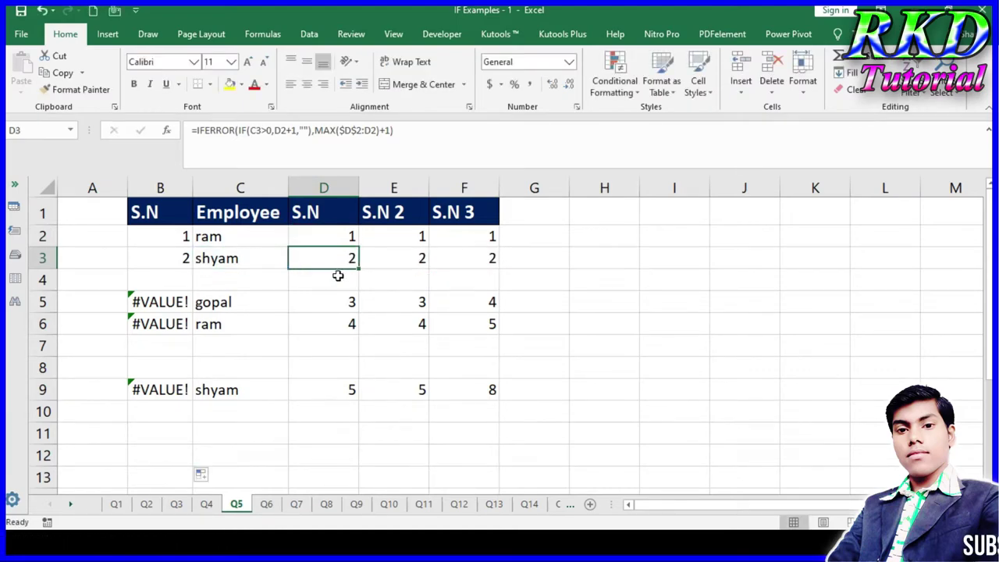
{"action": "left_click_drag", "start_coordinate": [338, 275], "coordinate": [331, 398]}
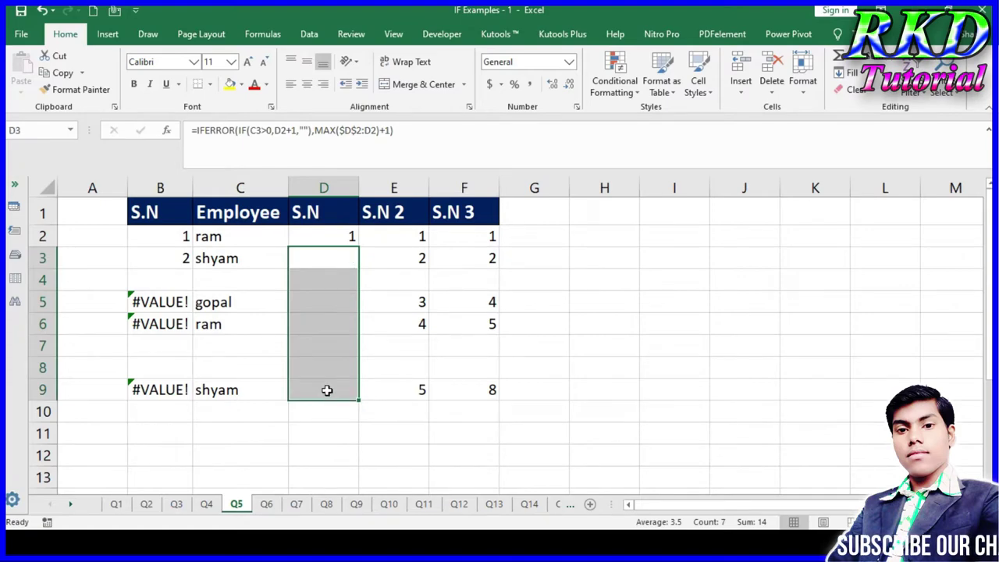
Step: Copy B3's IF formula into D3
{"action": "left_click", "coordinate": [338, 267]}
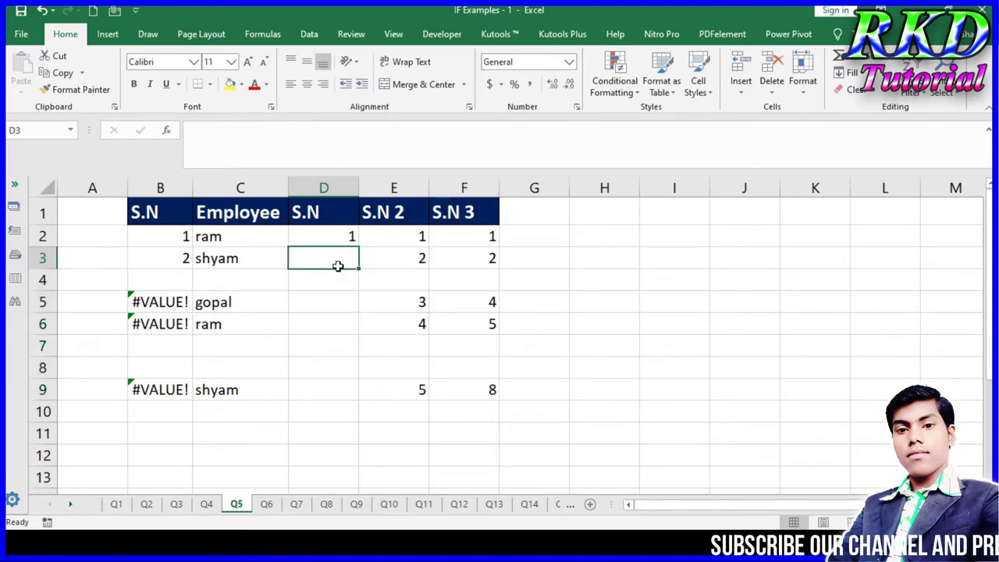
{"action": "type", "text": "=if"}
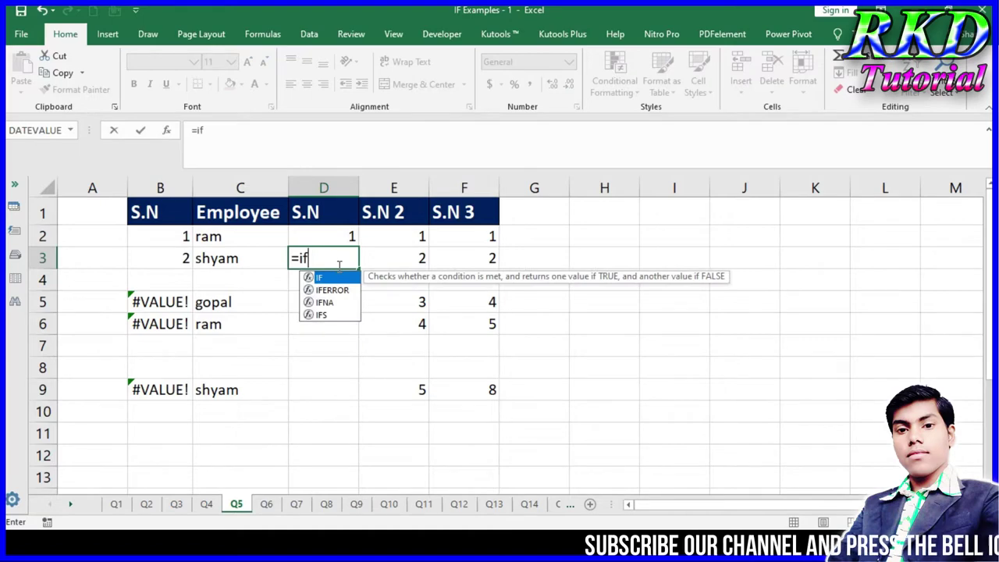
{"action": "key", "text": "Escape"}
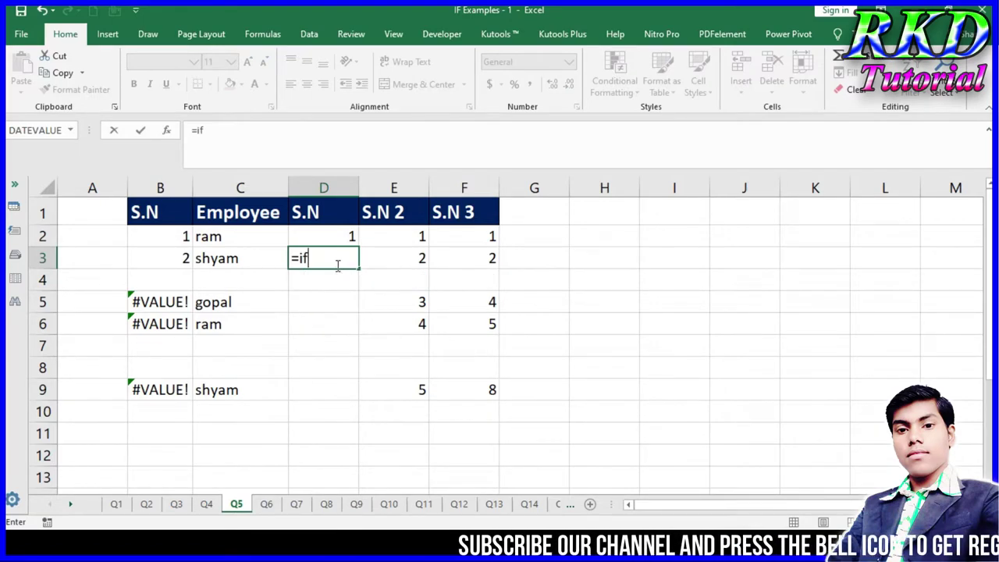
{"action": "key", "text": "Escape"}
{"action": "left_click", "coordinate": [156, 259]}
{"action": "double_click", "coordinate": [156, 259]}
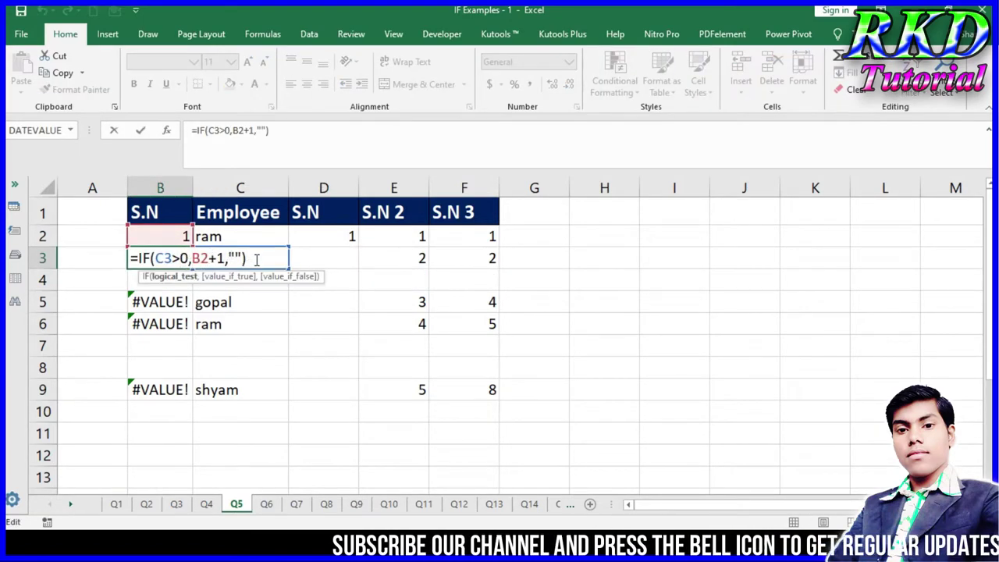
{"action": "left_click_drag", "start_coordinate": [324, 258], "coordinate": [122, 260]}
{"action": "key", "text": "ctrl+c"}
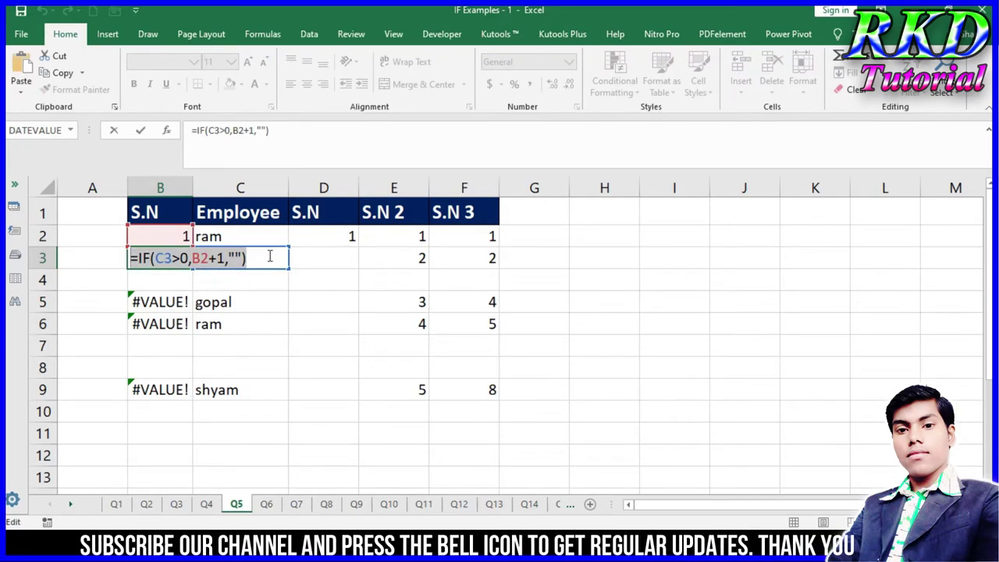
{"action": "key", "text": "Escape"}
{"action": "left_click", "coordinate": [323, 257]}
{"action": "double_click", "coordinate": [309, 259]}
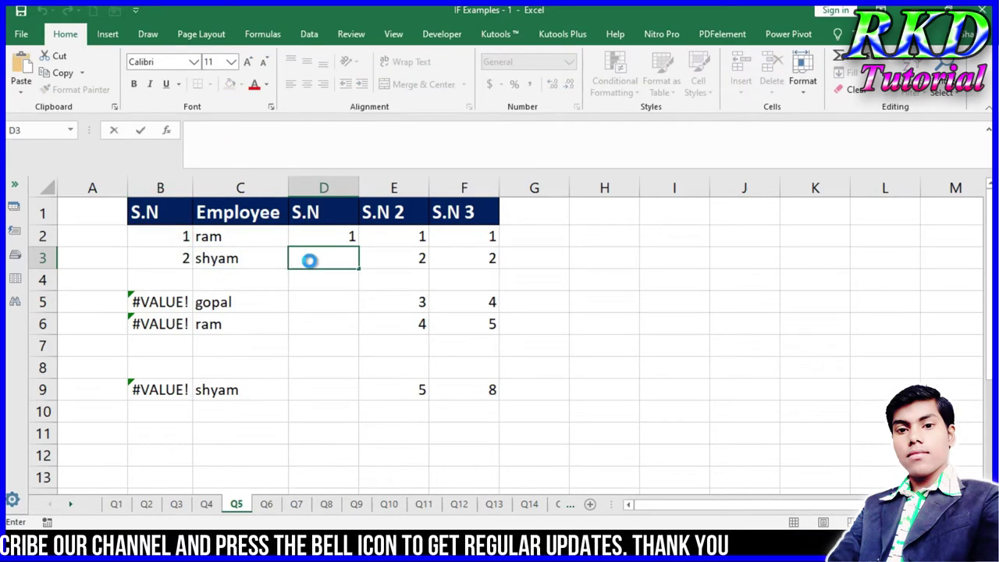
{"action": "key", "text": "ctrl+v"}
{"action": "key", "text": "Return"}
Step: Change D3 to =IF(C3>0,D2+1,"") and fill it down to D12
{"action": "left_click", "coordinate": [323, 257]}
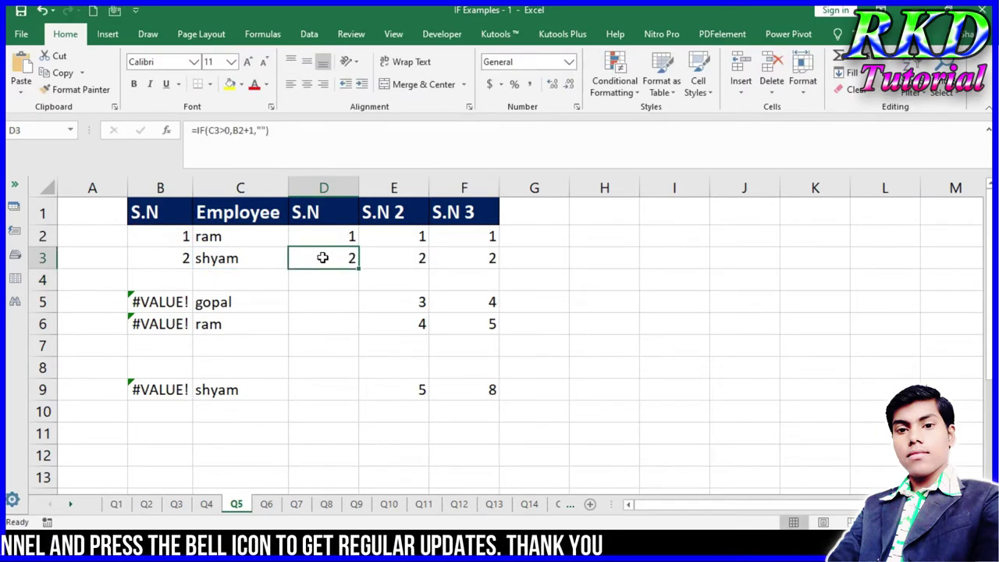
{"action": "double_click", "coordinate": [326, 258]}
{"action": "left_click", "coordinate": [361, 259]}
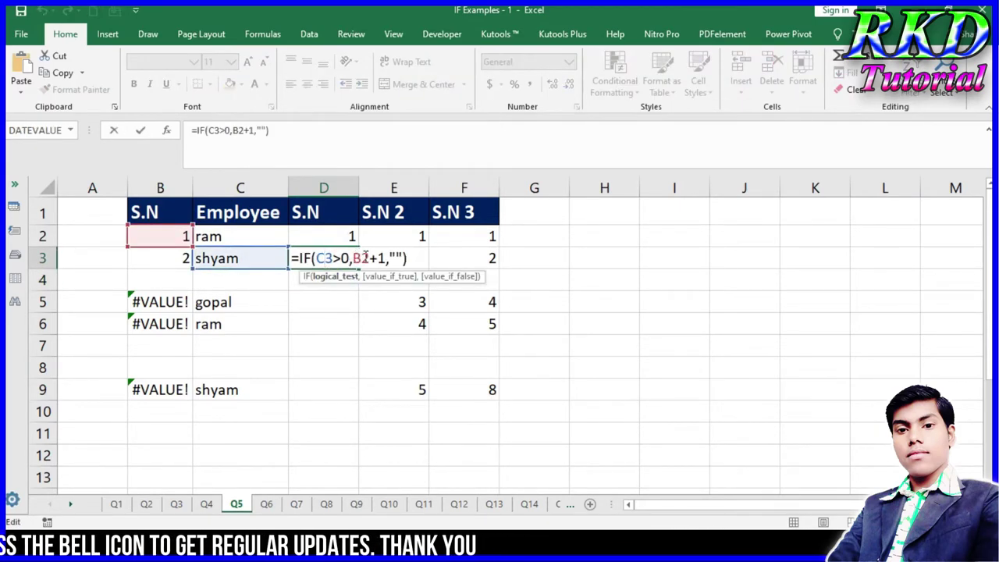
{"action": "key", "text": "BackSpace"}
{"action": "key", "text": "BackSpace"}
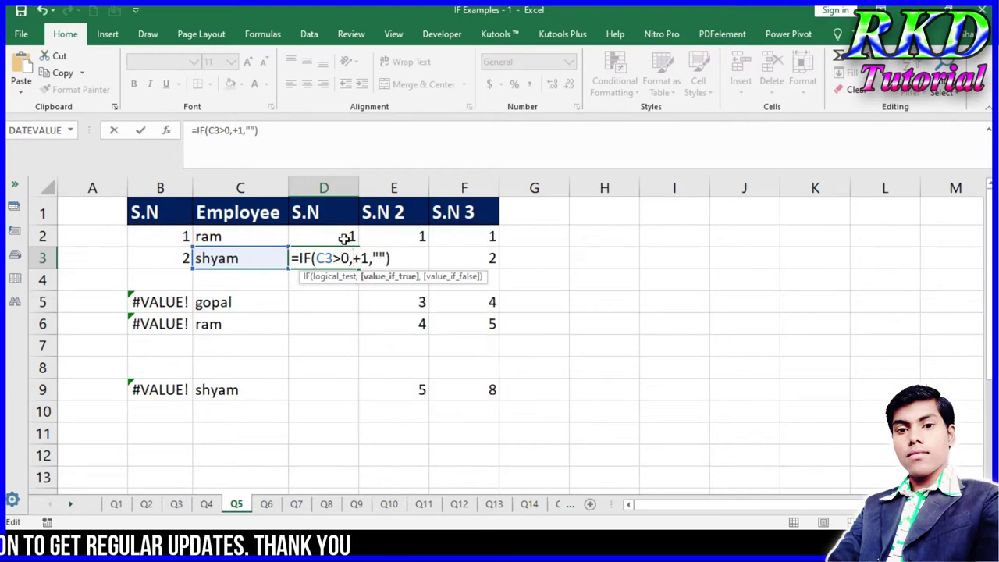
{"action": "left_click", "coordinate": [343, 238]}
{"action": "key", "text": "Return"}
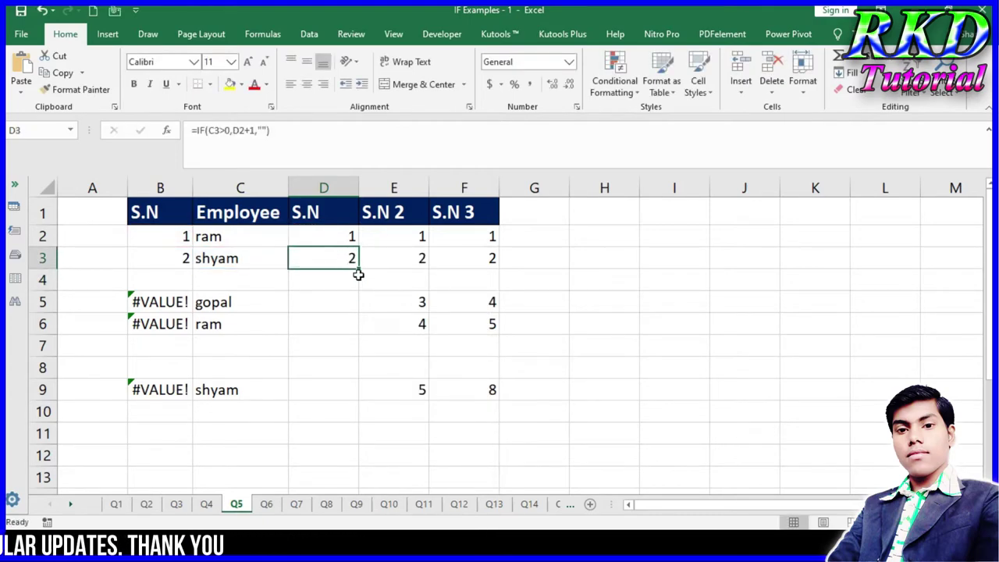
{"action": "left_click_drag", "start_coordinate": [344, 467], "coordinate": [345, 467]}
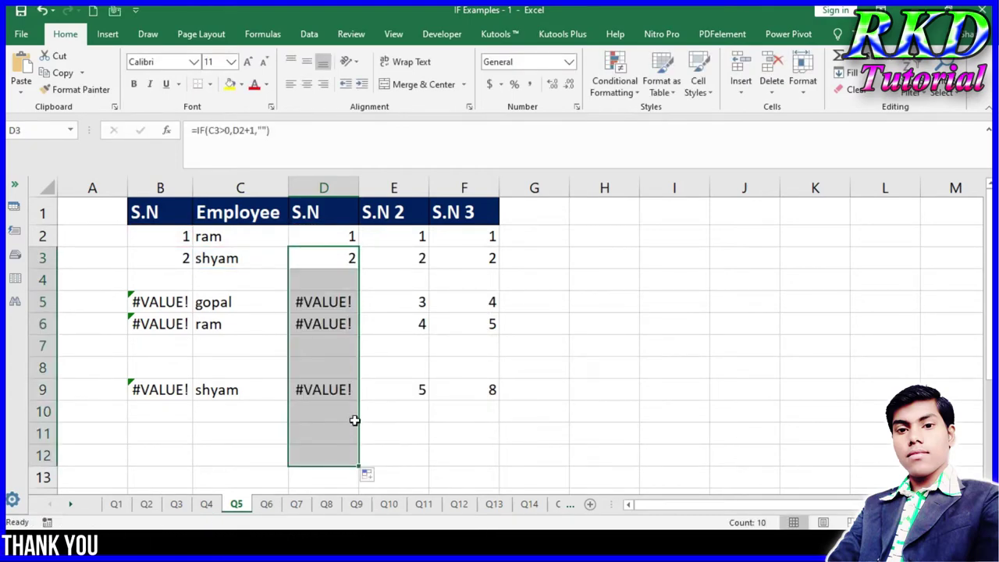
Step: Wrap D3's formula in IFERROR with a MAX($D$2:D2) fallback
{"action": "double_click", "coordinate": [341, 266]}
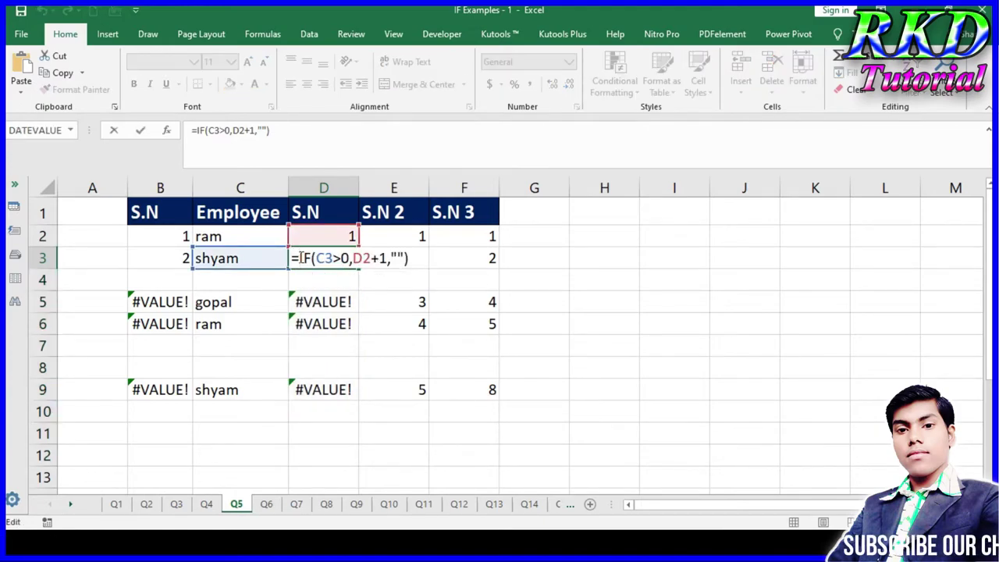
{"action": "type", "text": "if"}
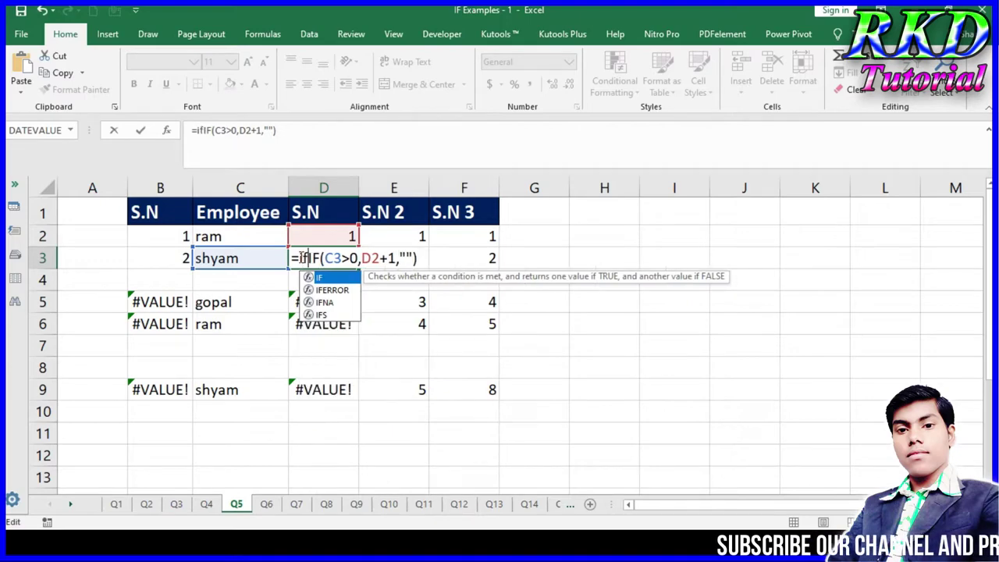
{"action": "type", "text": "e"}
{"action": "key", "text": "Tab"}
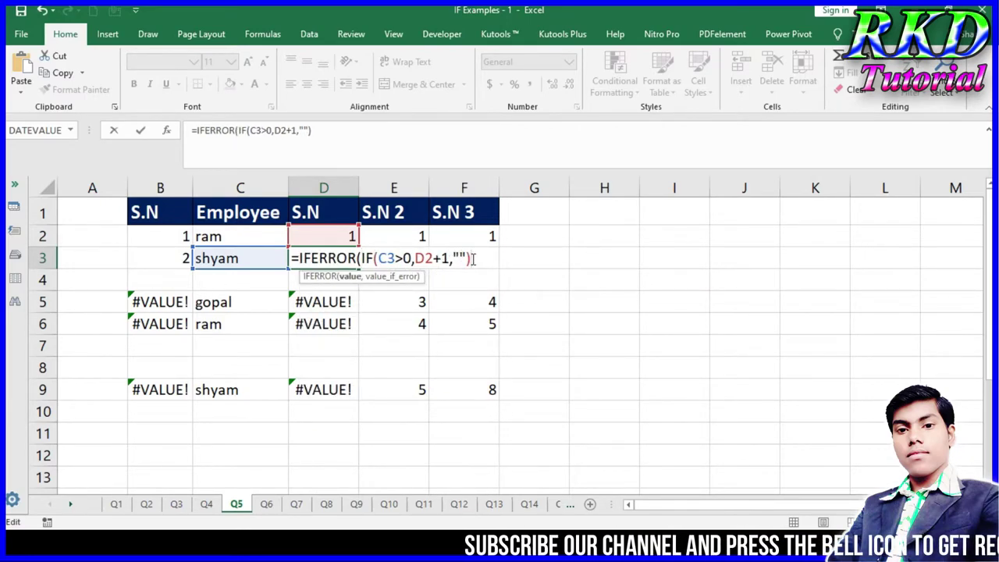
{"action": "type", "text": ",m"}
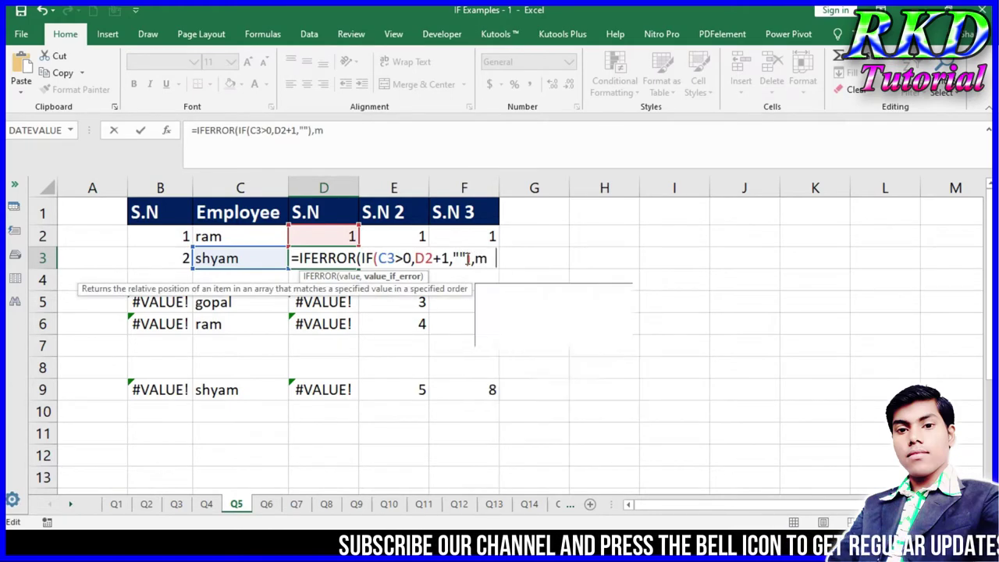
{"action": "type", "text": "ax"}
{"action": "key", "text": "Tab"}
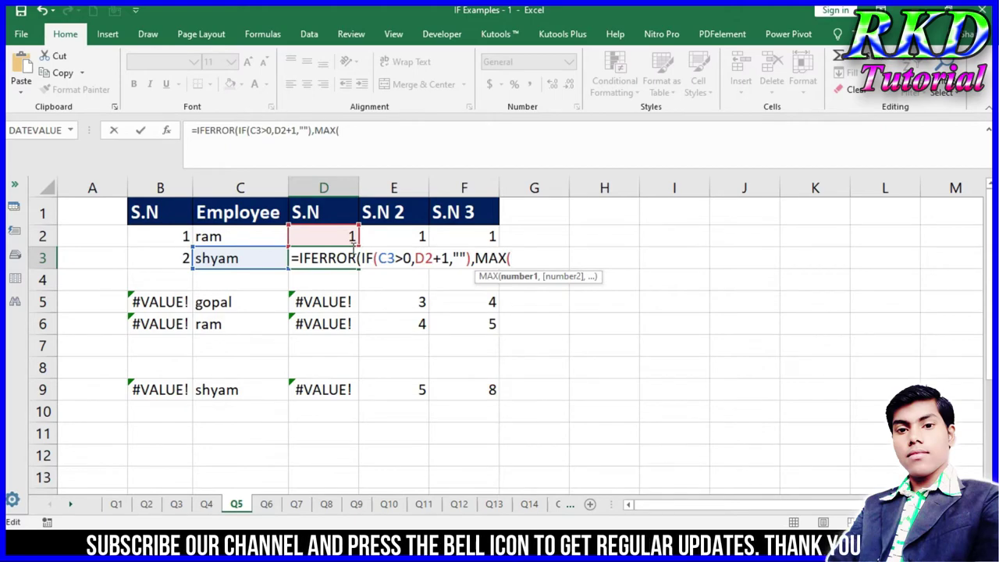
{"action": "left_click", "coordinate": [344, 235]}
{"action": "key", "text": "F8"}
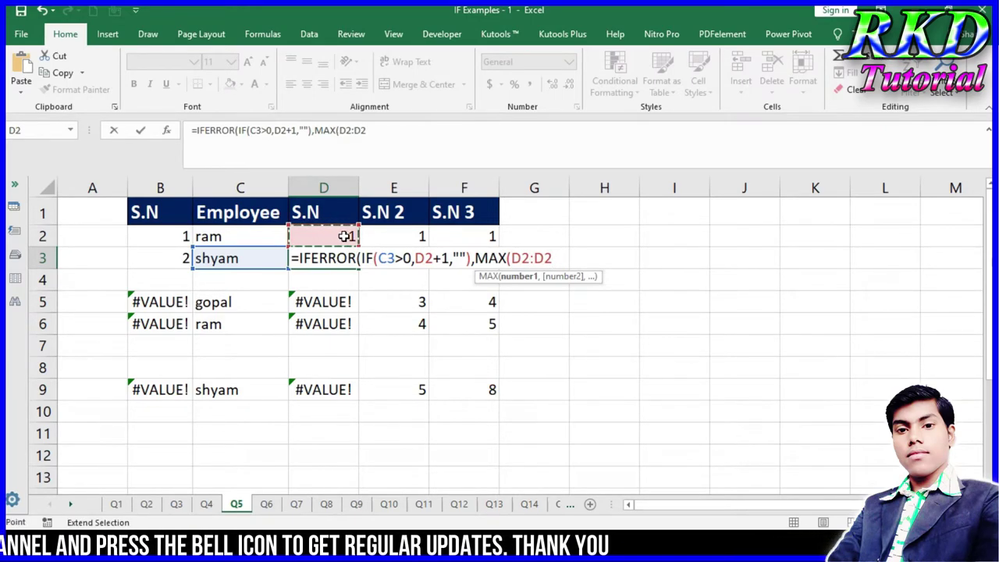
{"action": "type", "text": ")"}
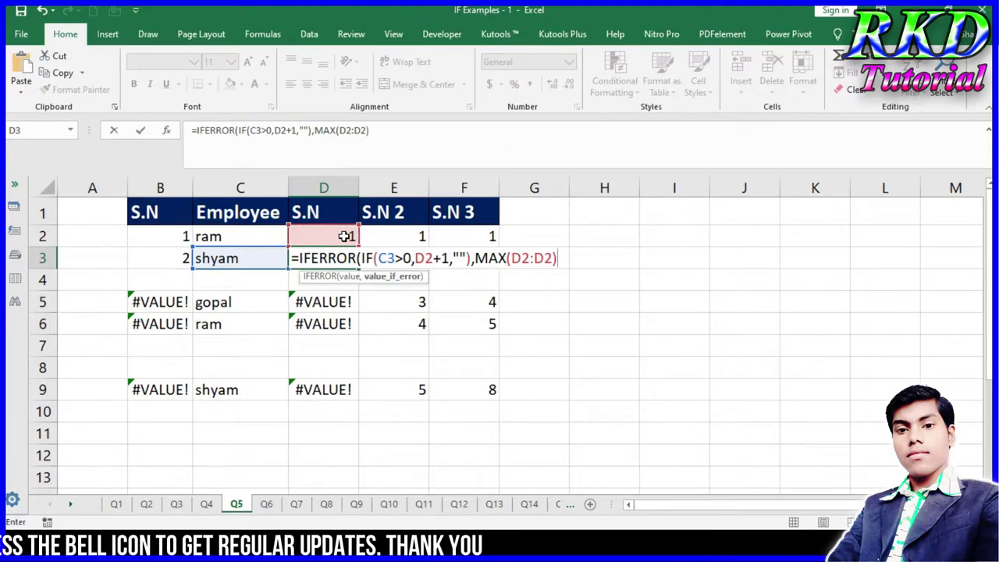
{"action": "key", "text": "Return"}
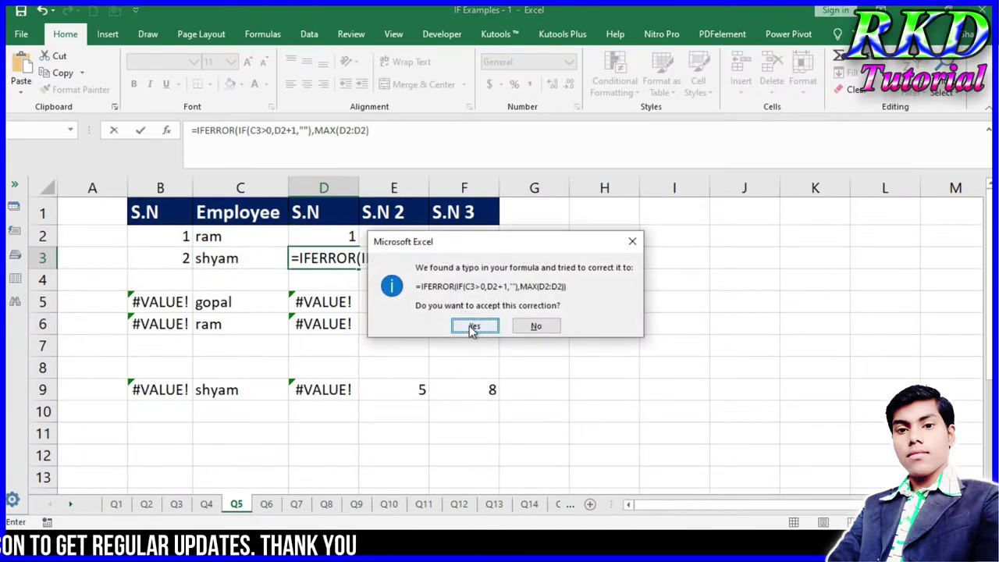
{"action": "left_click", "coordinate": [474, 326]}
Step: Confirm the anchored-range formula in D3 and fill it down to D12
{"action": "double_click", "coordinate": [344, 260]}
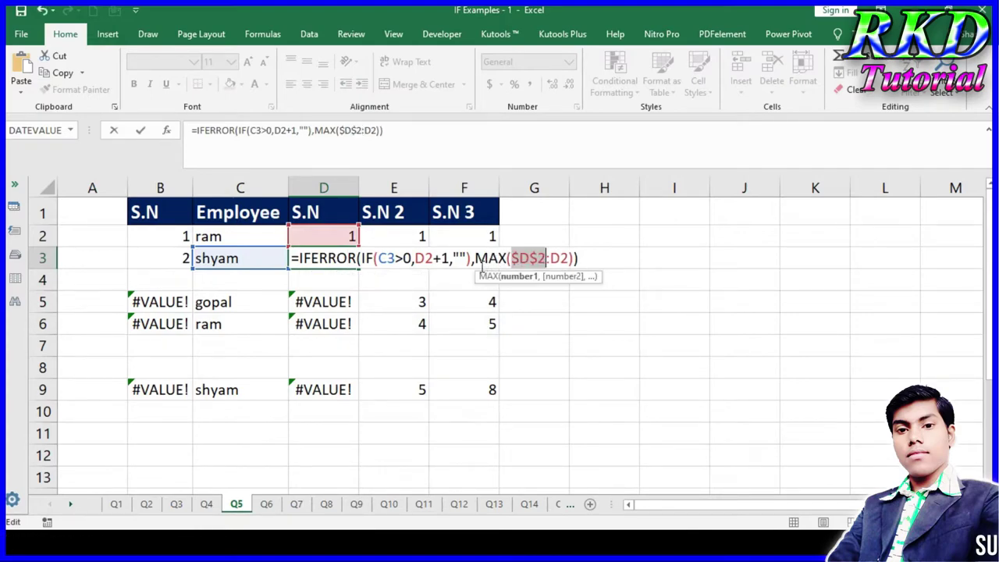
{"action": "key", "text": "Return"}
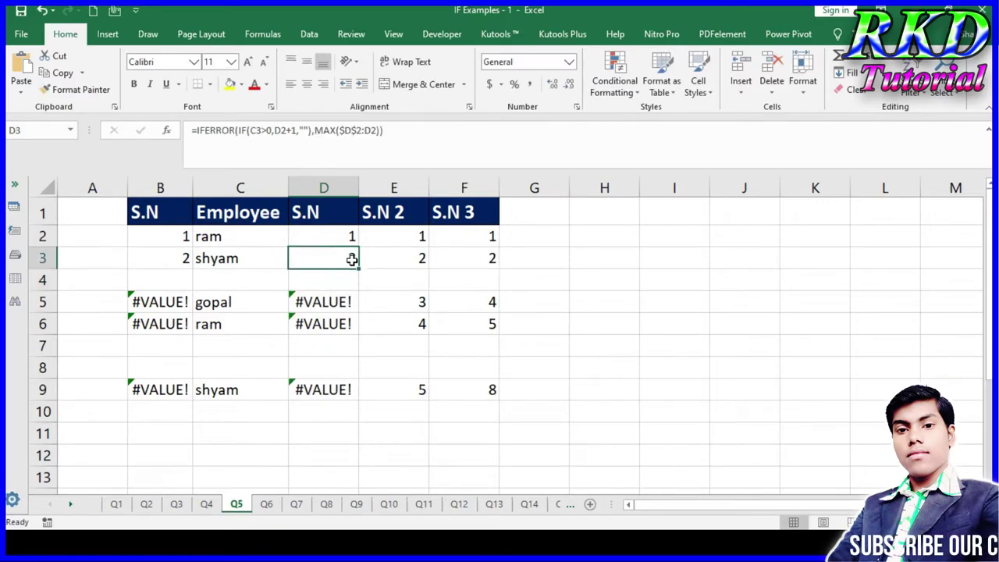
{"action": "left_click_drag", "start_coordinate": [359, 268], "coordinate": [359, 466]}
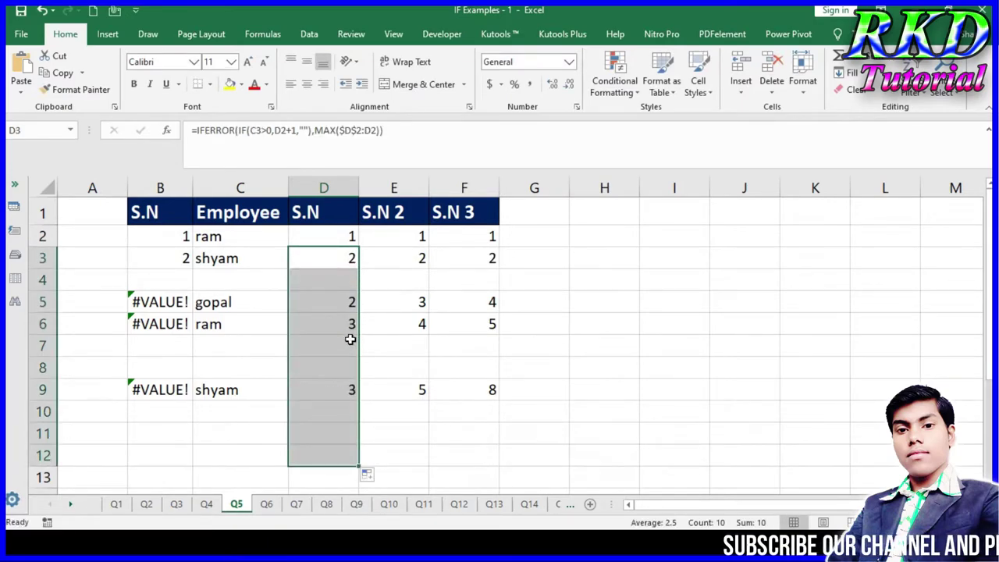
{"action": "left_click", "coordinate": [349, 260]}
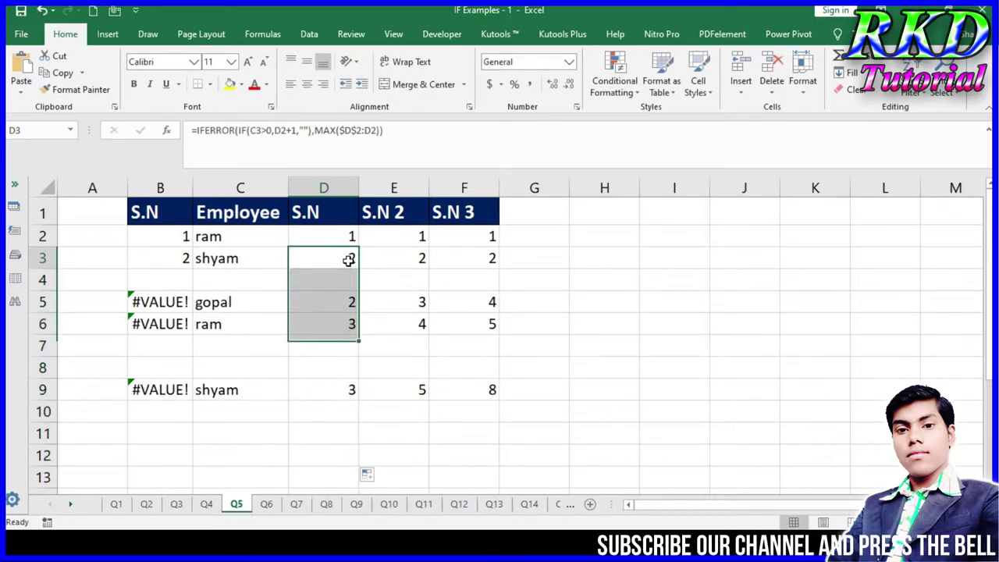
{"action": "left_click", "coordinate": [352, 301]}
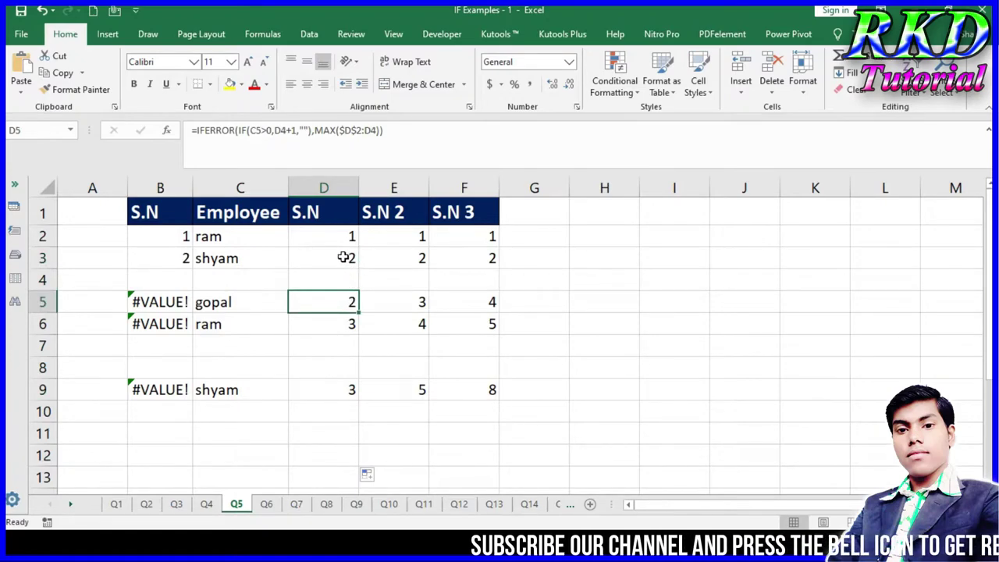
Step: Make D3 =IFERROR(IF(C3>0,D2+1,""),MAX($D$2:D2)+1) and copy it down column D
{"action": "double_click", "coordinate": [344, 258]}
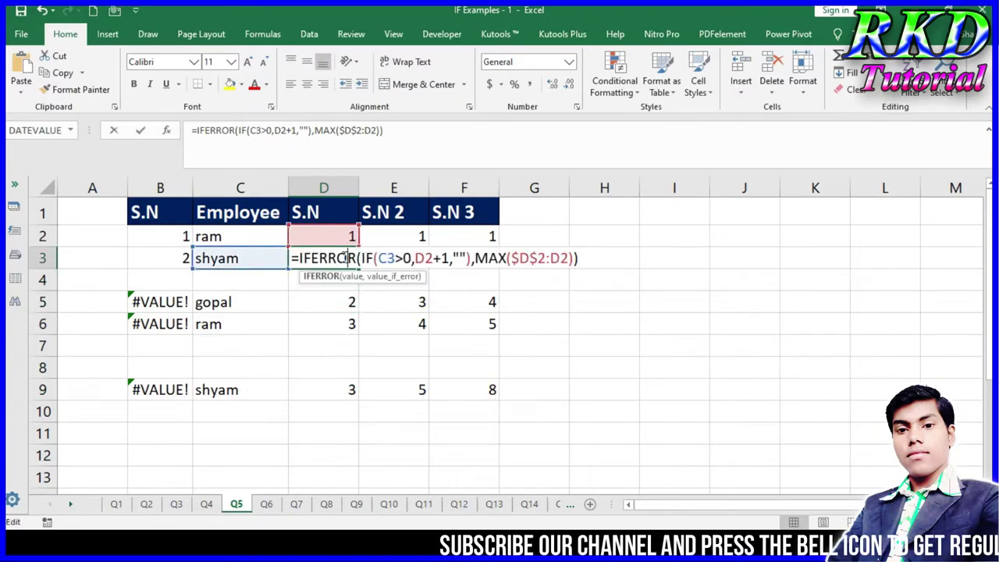
{"action": "left_click", "coordinate": [570, 258]}
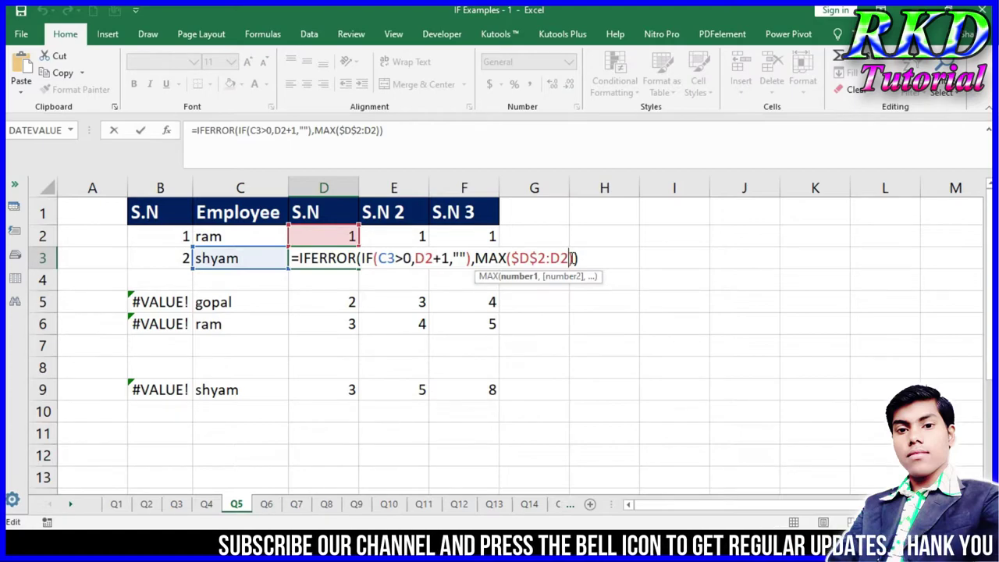
{"action": "left_click", "coordinate": [575, 258]}
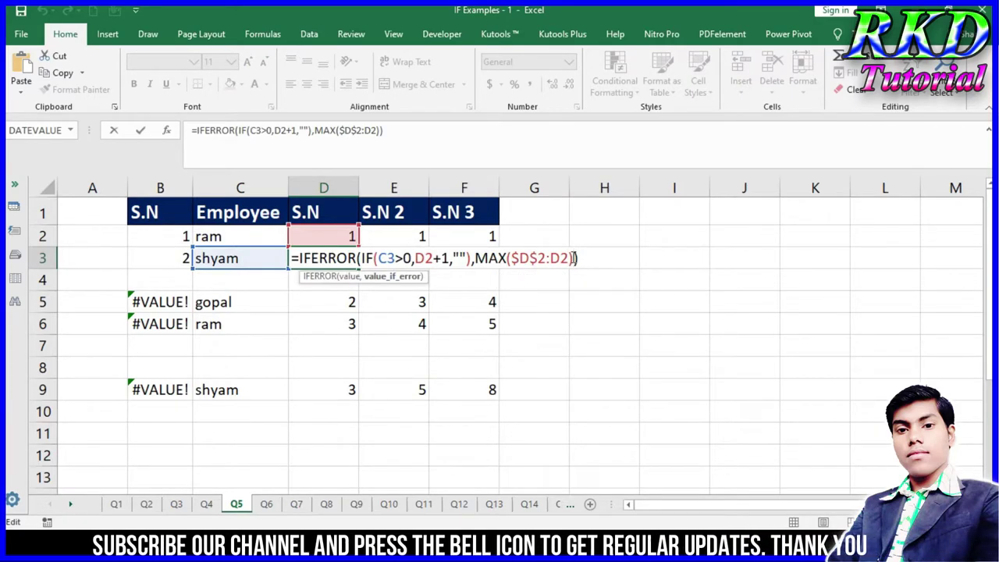
{"action": "type", "text": "+"}
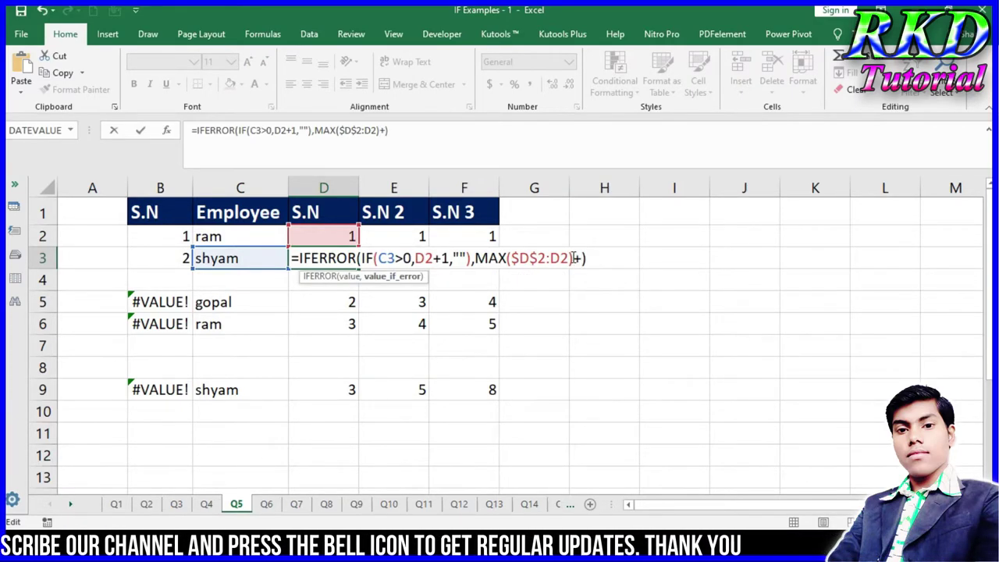
{"action": "type", "text": "1"}
{"action": "key", "text": "Return"}
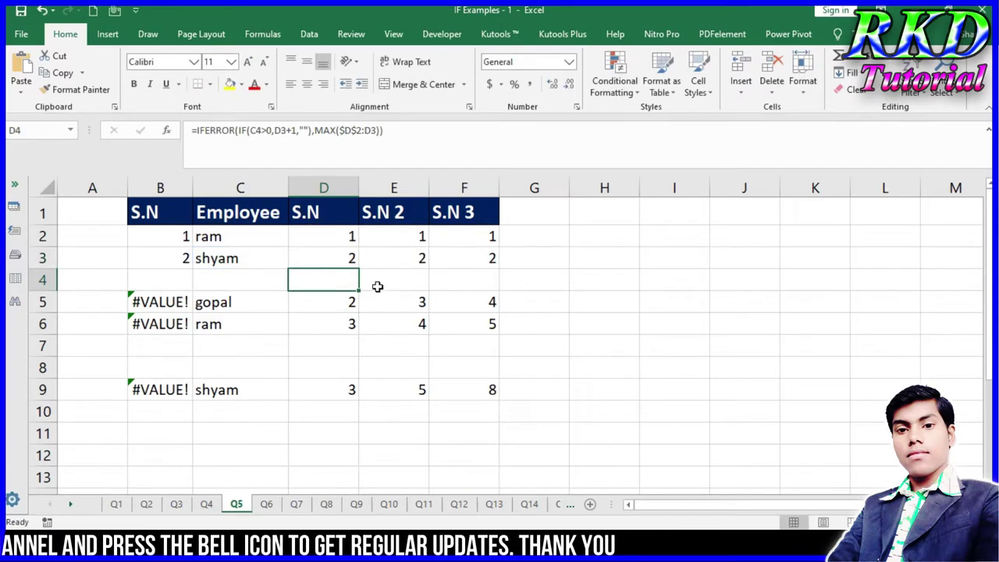
{"action": "left_click", "coordinate": [354, 264]}
{"action": "double_click", "coordinate": [358, 269]}
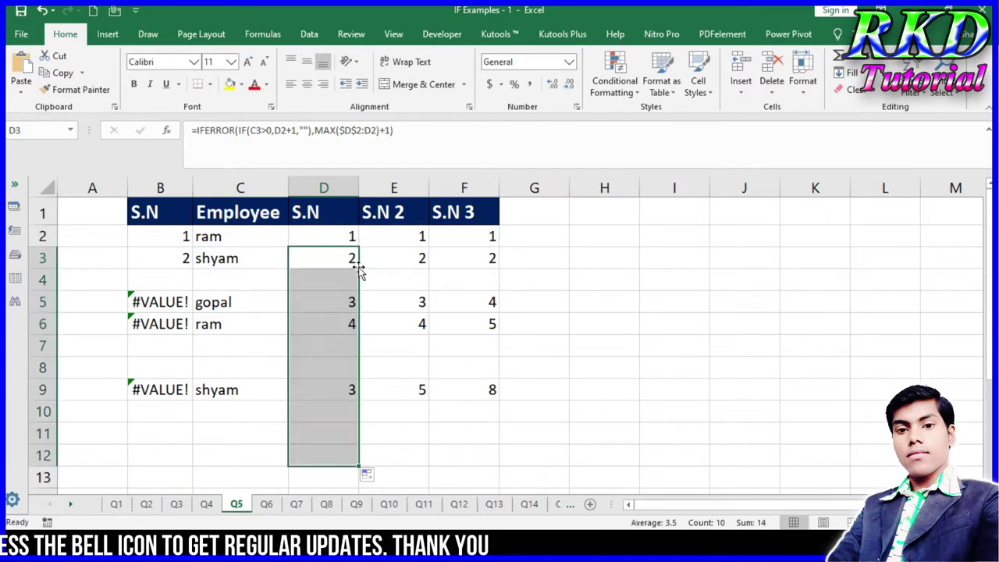
{"action": "left_click", "coordinate": [347, 238]}
{"action": "left_click", "coordinate": [347, 238]}
{"action": "left_click", "coordinate": [346, 258]}
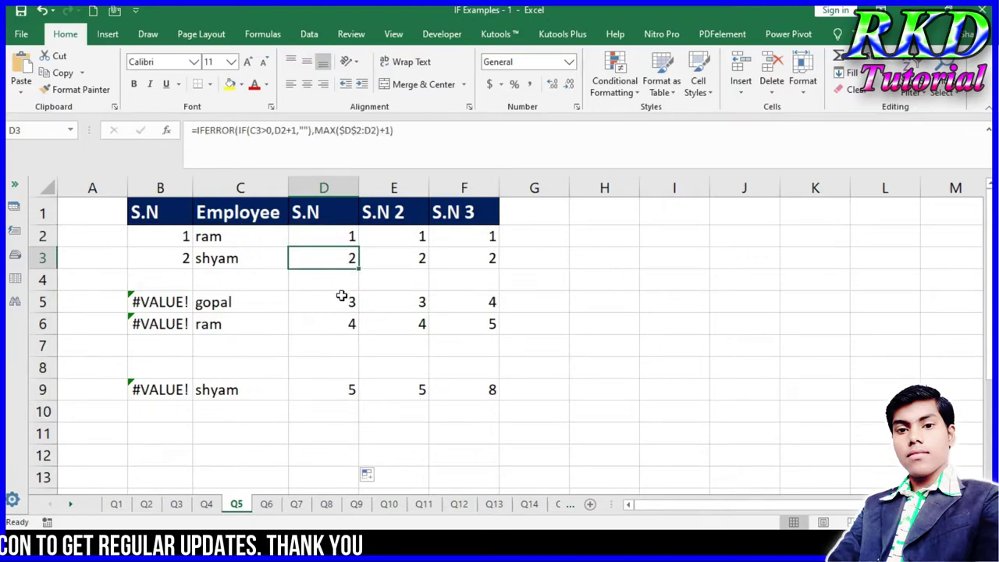
{"action": "left_click", "coordinate": [350, 324]}
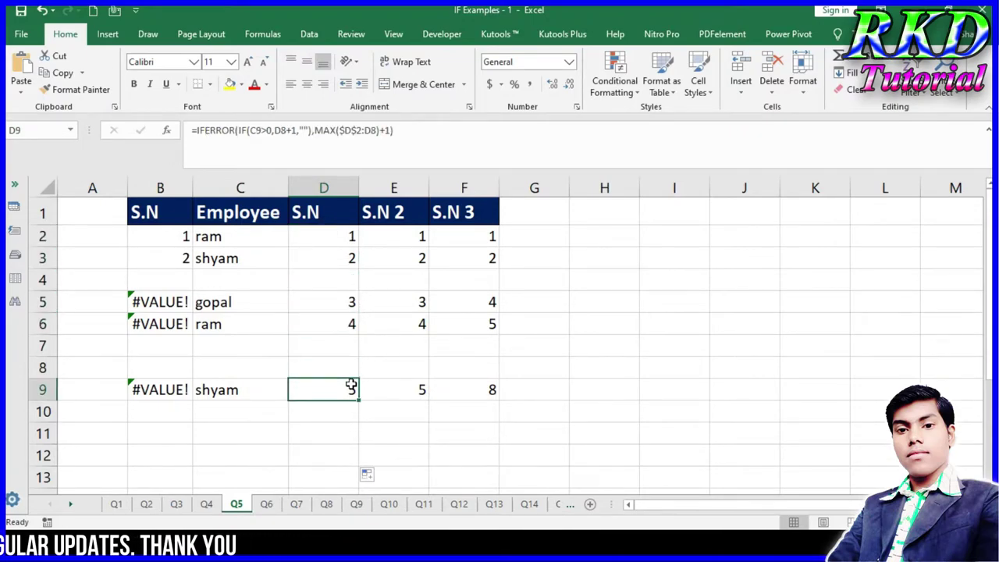
{"action": "left_click", "coordinate": [230, 402]}
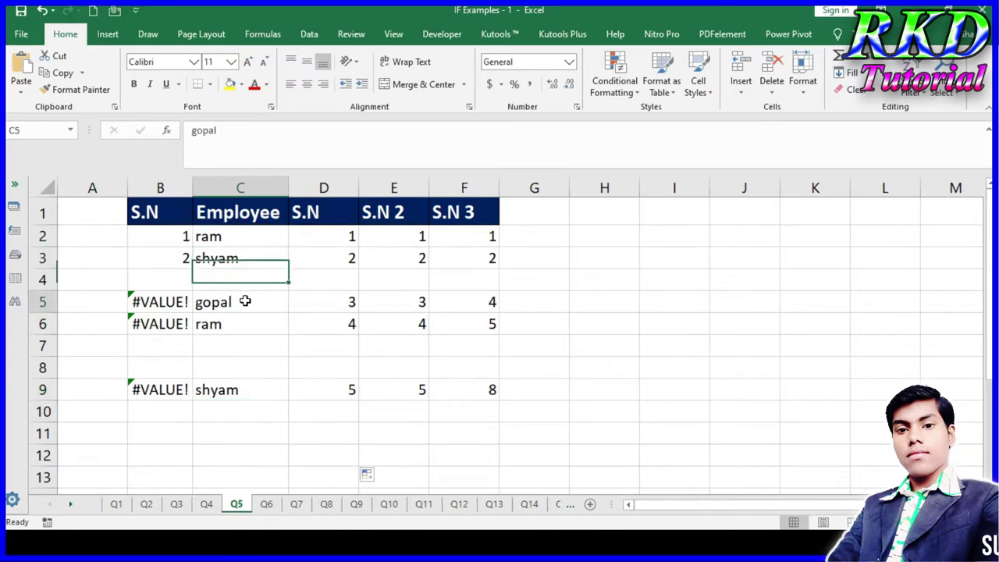
Step: Enter 'shyam' in C7 so D7 shows serial 5 and D9 renumbers to 6
{"action": "left_click", "coordinate": [341, 390]}
{"action": "left_click", "coordinate": [246, 345]}
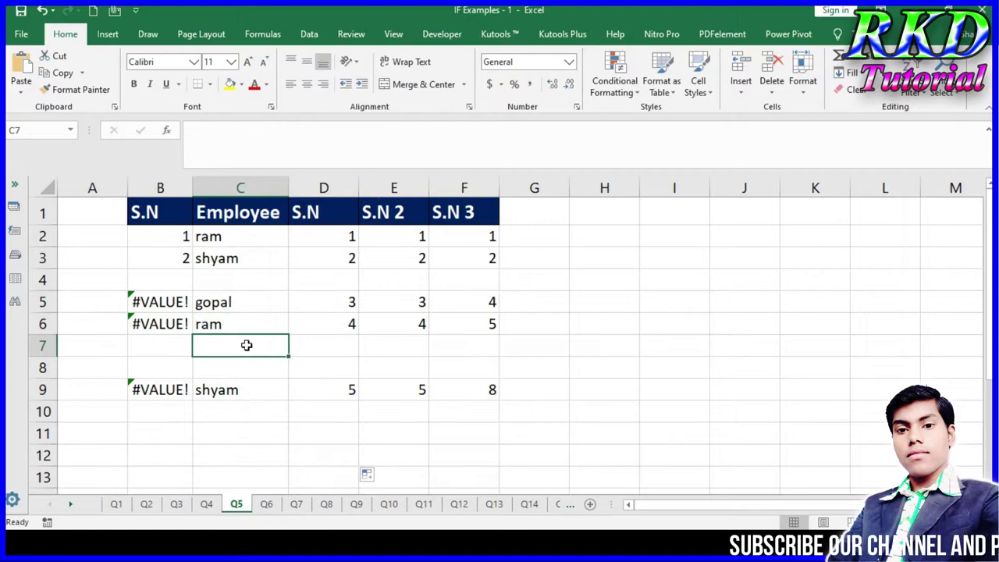
{"action": "type", "text": "shyam"}
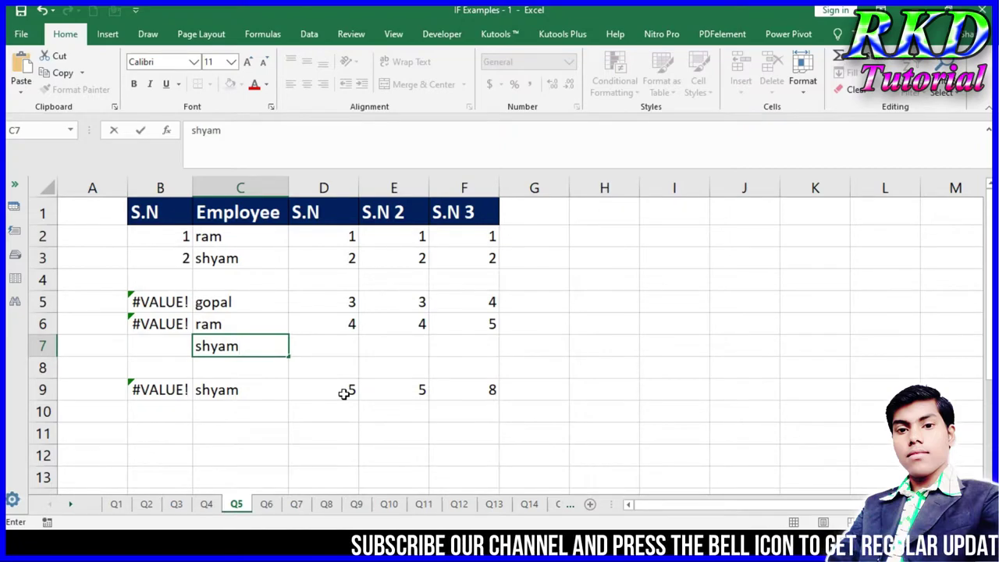
{"action": "key", "text": "Return"}
{"action": "left_click", "coordinate": [346, 346]}
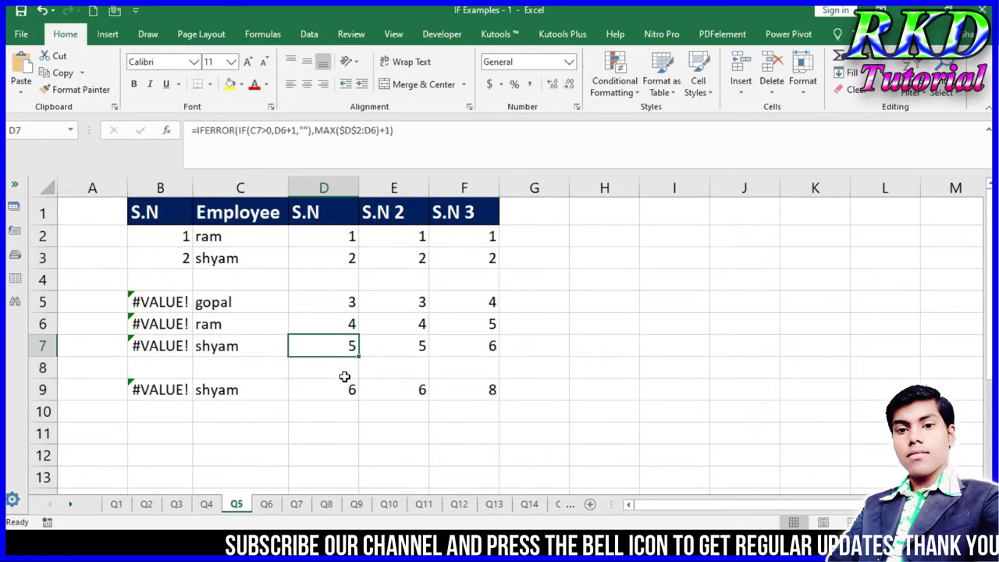
{"action": "left_click", "coordinate": [347, 391]}
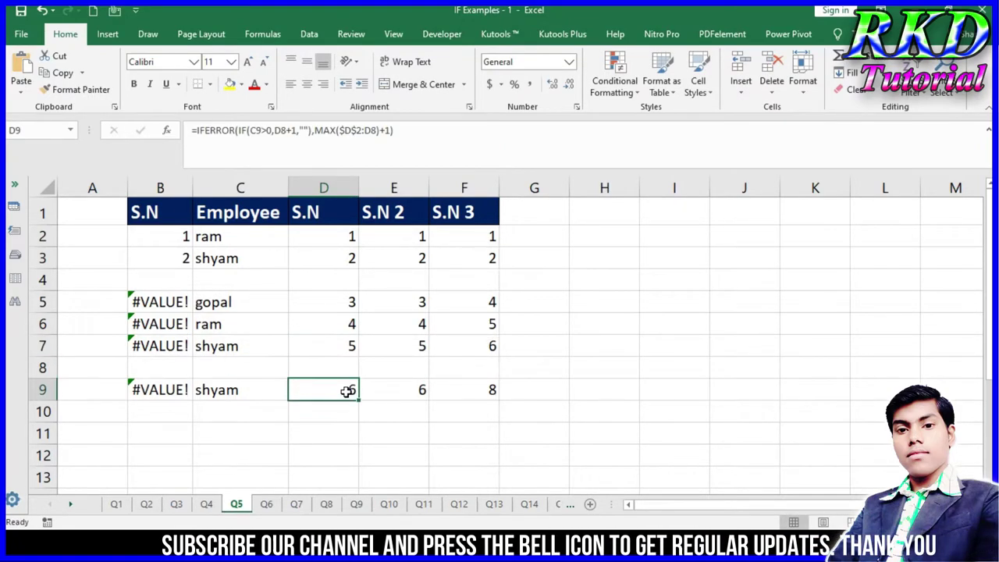
Step: Inspect the IF/MAX formula in E3 and D5's formula, leaving both unchanged
{"action": "left_click", "coordinate": [393, 236]}
{"action": "left_click", "coordinate": [405, 258]}
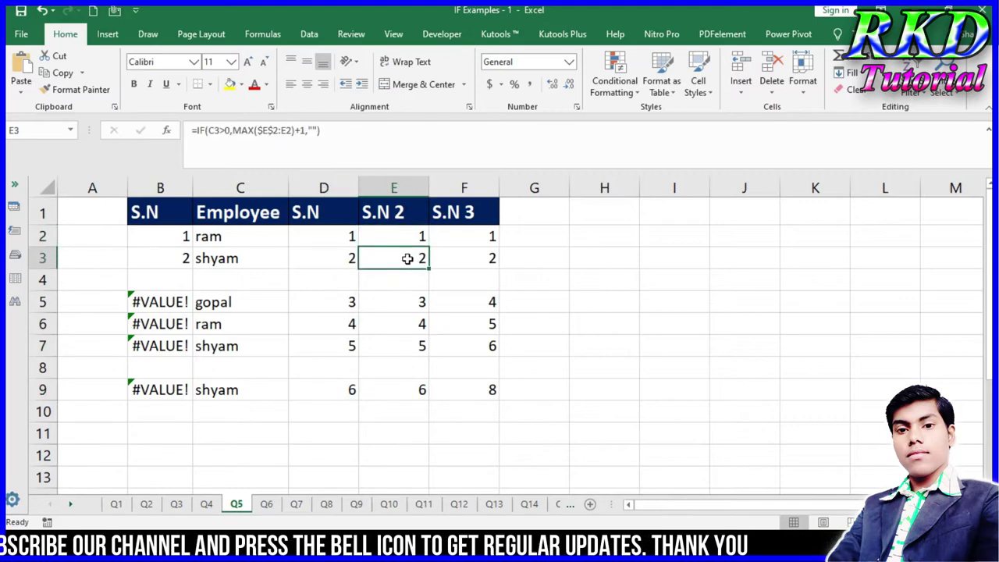
{"action": "left_click", "coordinate": [353, 297]}
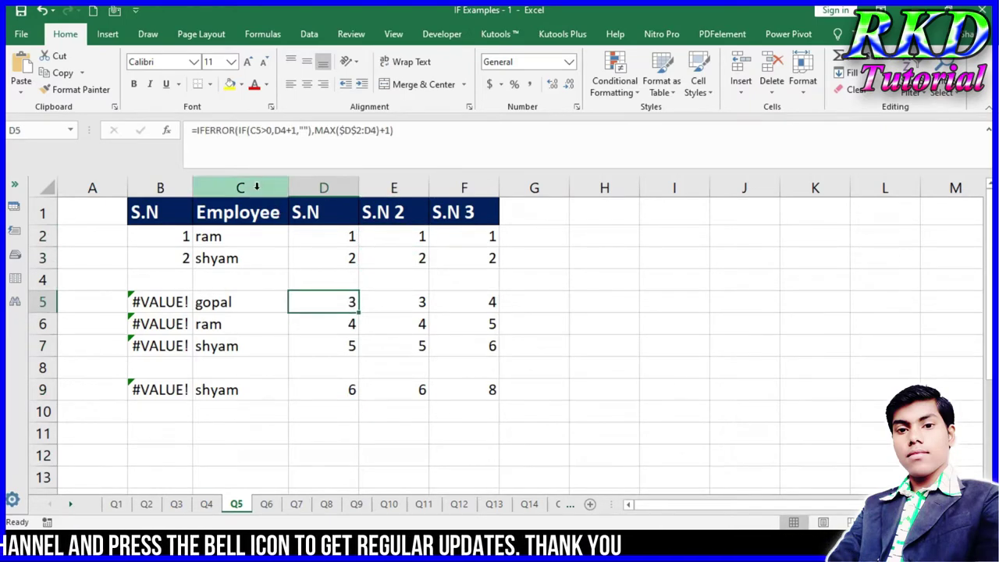
{"action": "double_click", "coordinate": [331, 307]}
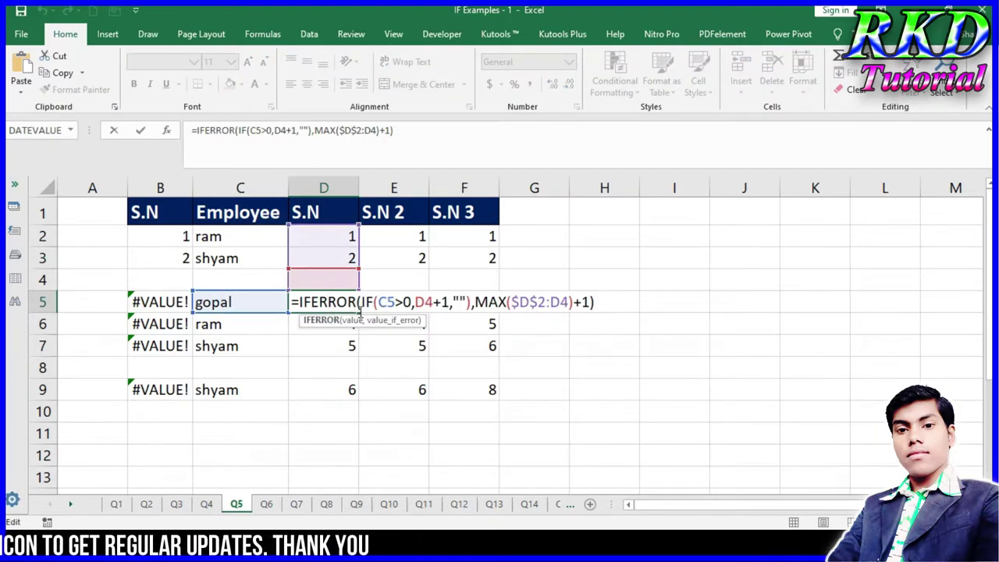
{"action": "key", "text": "Escape"}
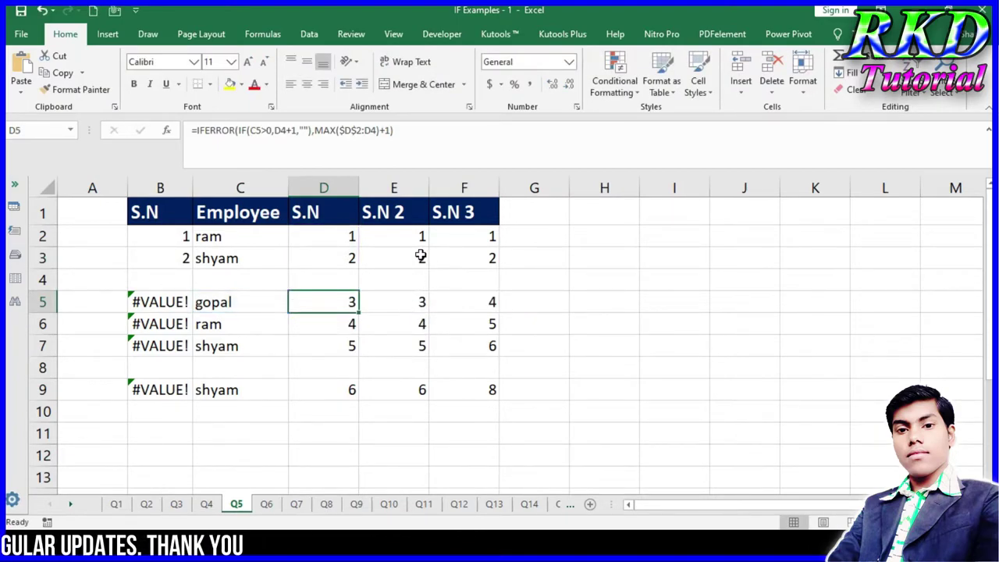
Step: Clear the S.N 2 values in E3:E9, keeping the starting 1 in E2
{"action": "left_click_drag", "start_coordinate": [419, 254], "coordinate": [422, 386]}
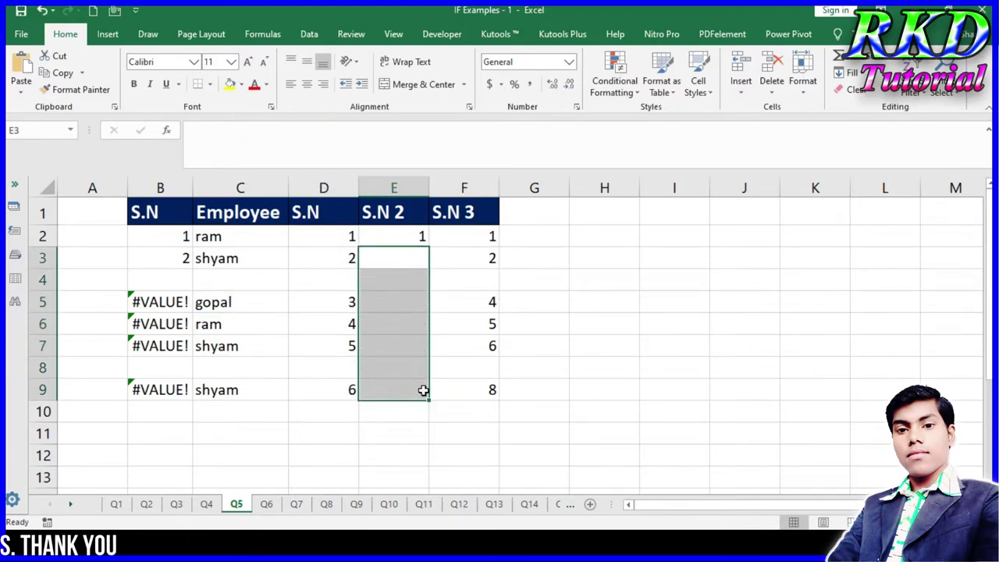
{"action": "left_click", "coordinate": [398, 239]}
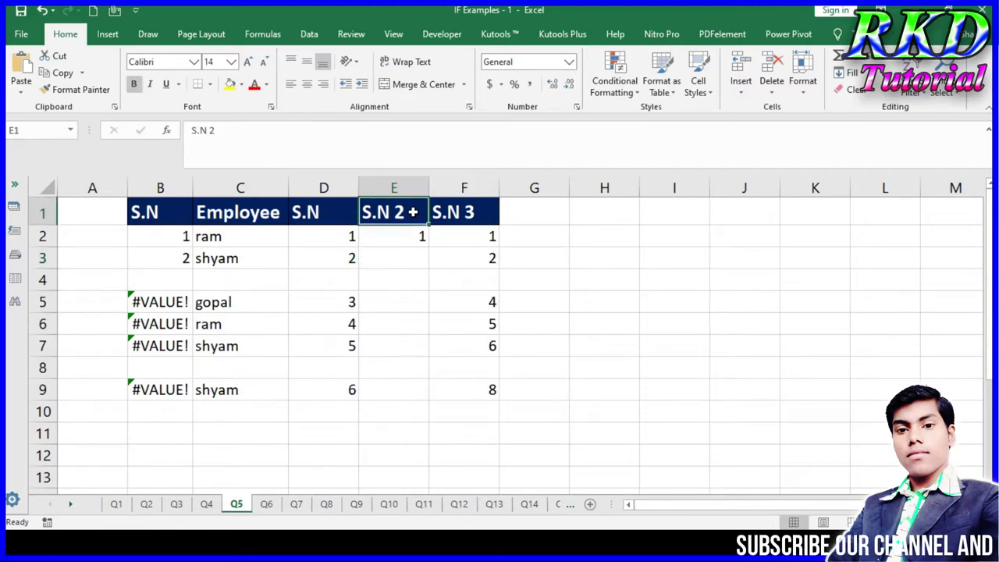
{"action": "left_click", "coordinate": [413, 235]}
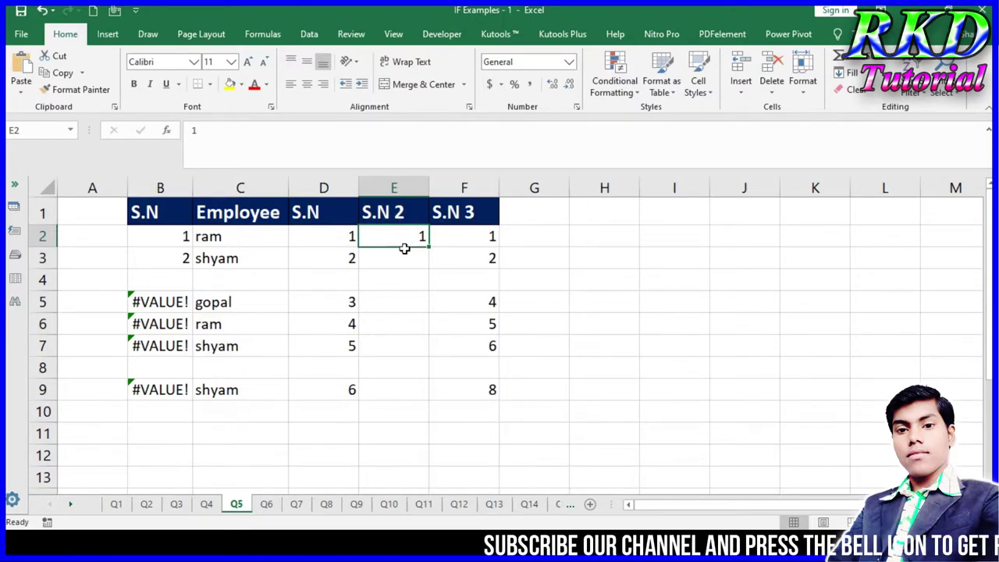
{"action": "left_click", "coordinate": [404, 257]}
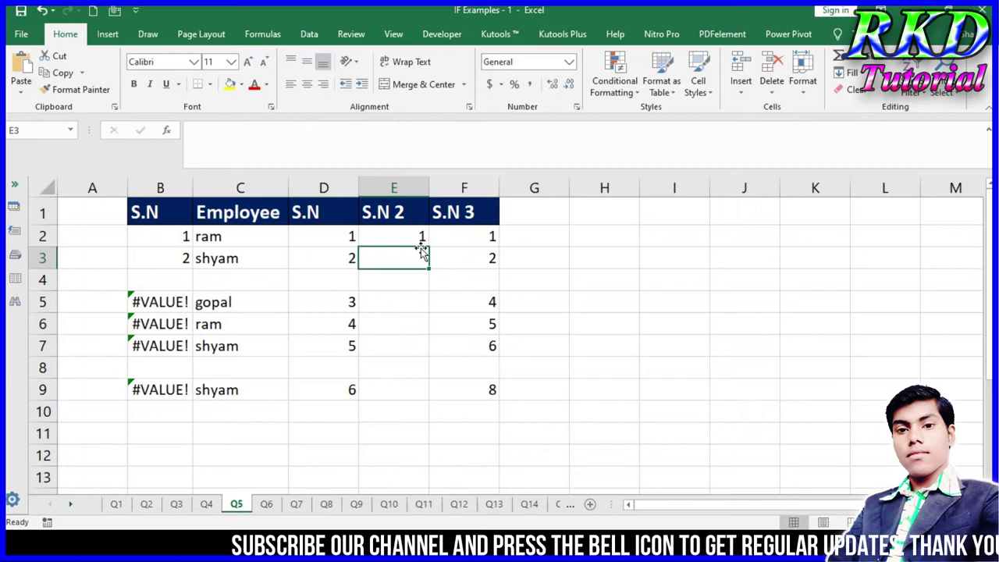
Step: Write an IF/MAX formula in E3 that adds 1 to the running maximum or returns blank
{"action": "type", "text": "=i"}
{"action": "key", "text": "Tab"}
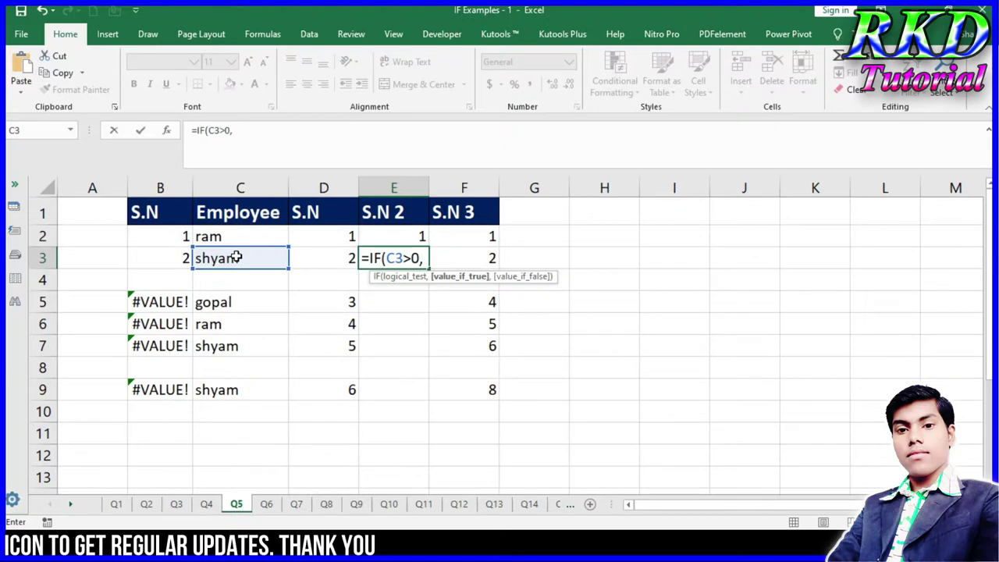
{"action": "type", "text": "ma"}
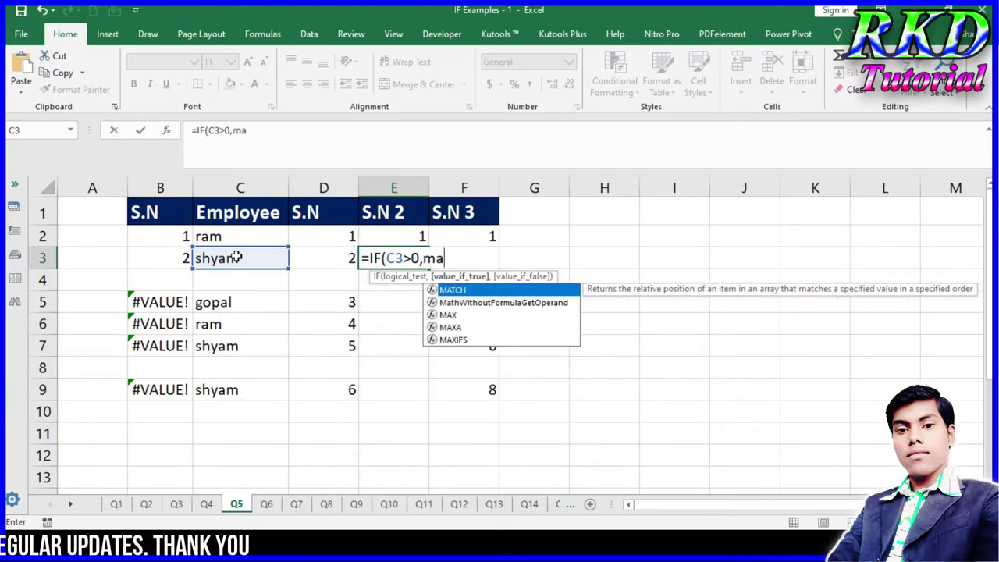
{"action": "type", "text": "x"}
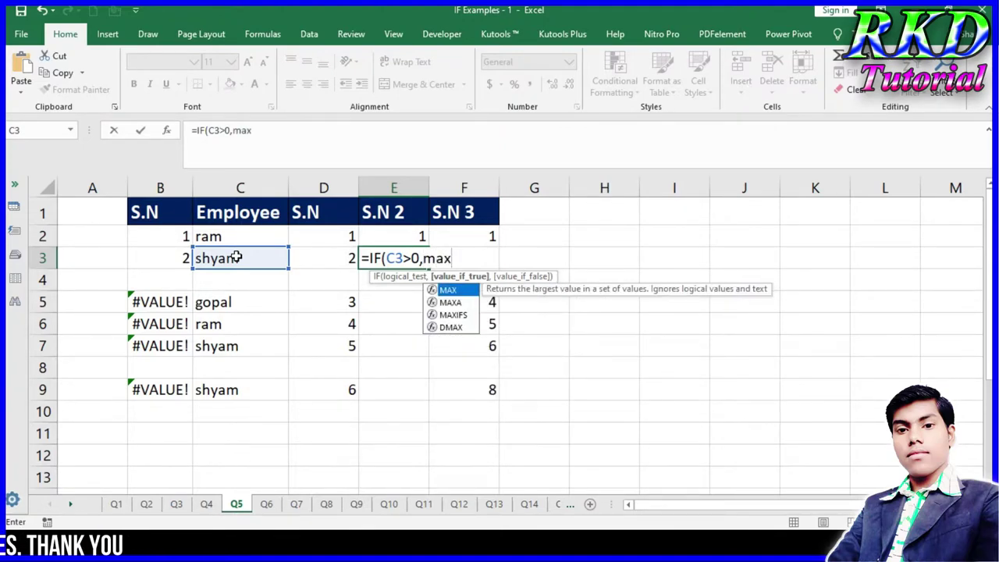
{"action": "key", "text": "Tab"}
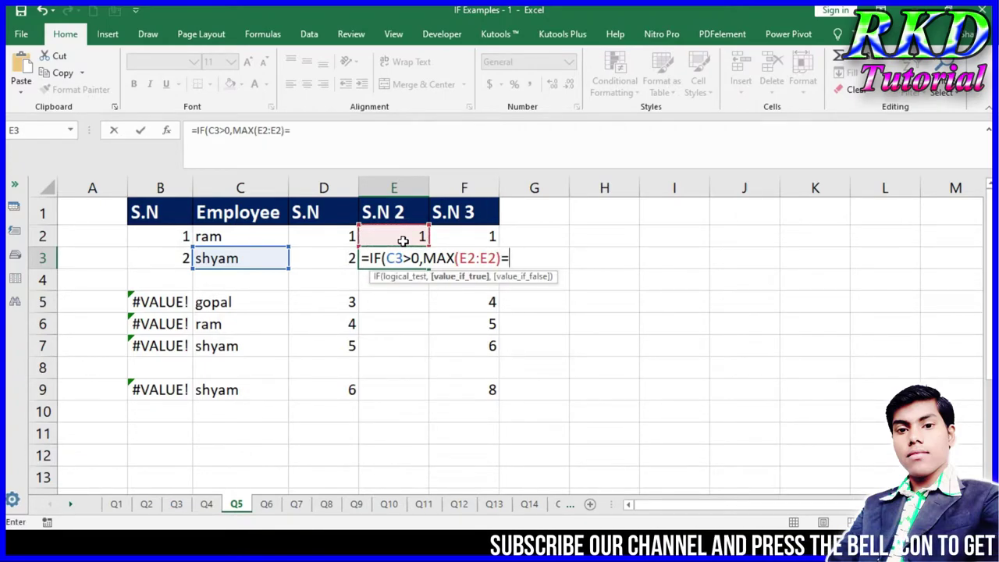
{"action": "key", "text": "BackSpace"}
{"action": "type", "text": "+1"}
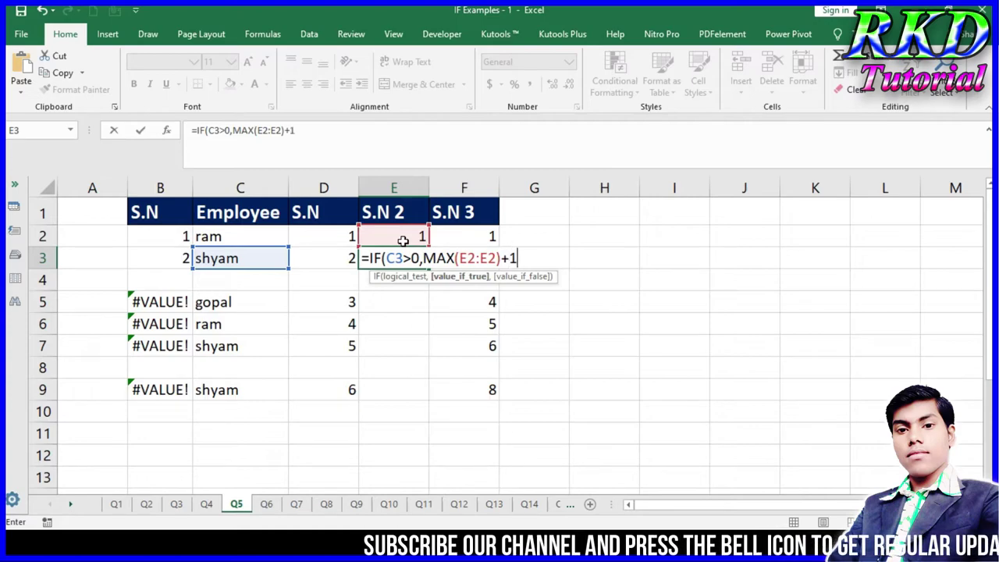
{"action": "type", "text": ","}
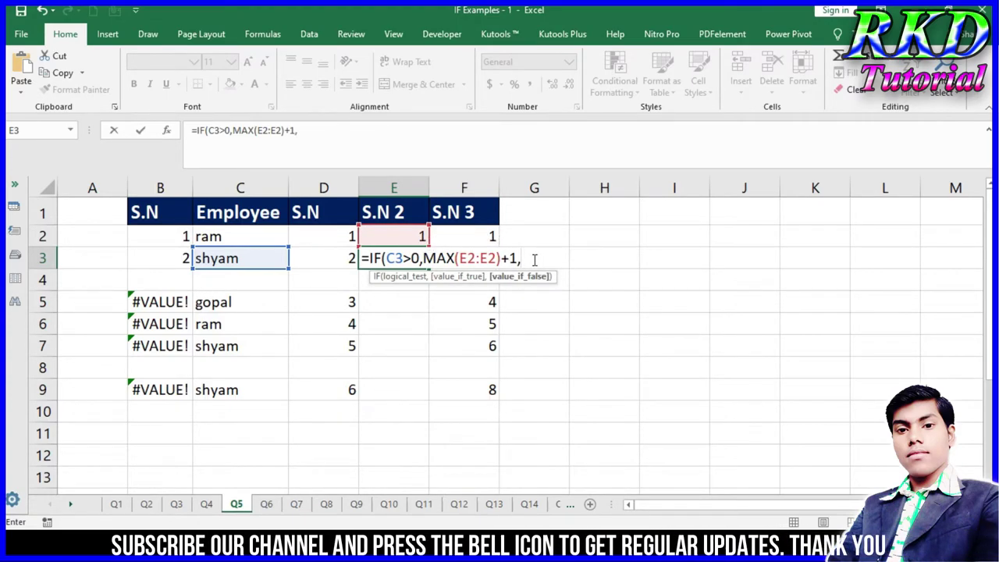
{"action": "type", "text": "\"\""}
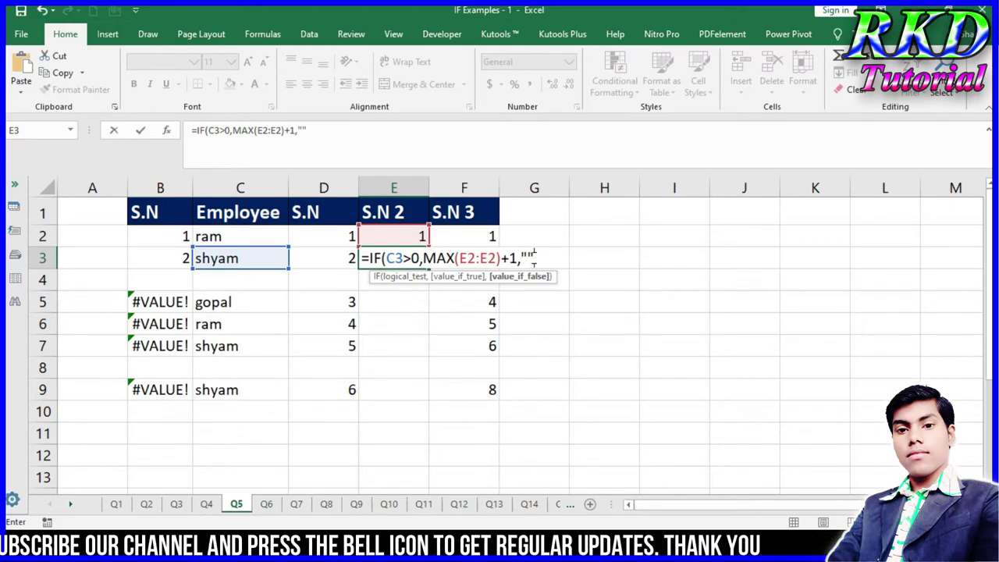
Step: Lock the first reference as $E$2, commit =IF(C3>0,MAX($E$2:E2)+1,"") and fill it to E9
{"action": "left_click", "coordinate": [471, 259]}
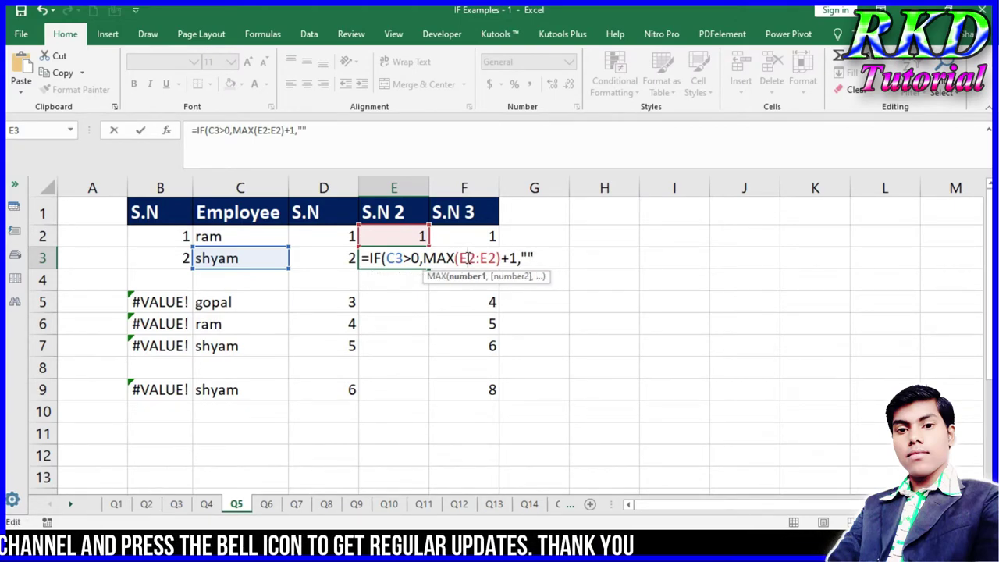
{"action": "double_click", "coordinate": [471, 258]}
{"action": "key", "text": "F4"}
{"action": "key", "text": "Return"}
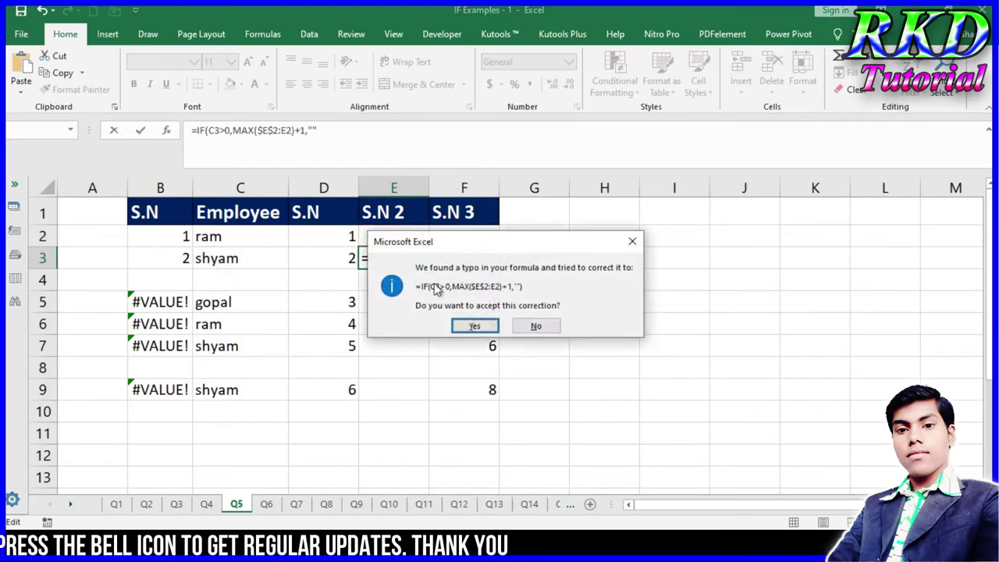
{"action": "left_click", "coordinate": [473, 326]}
{"action": "left_click", "coordinate": [417, 259]}
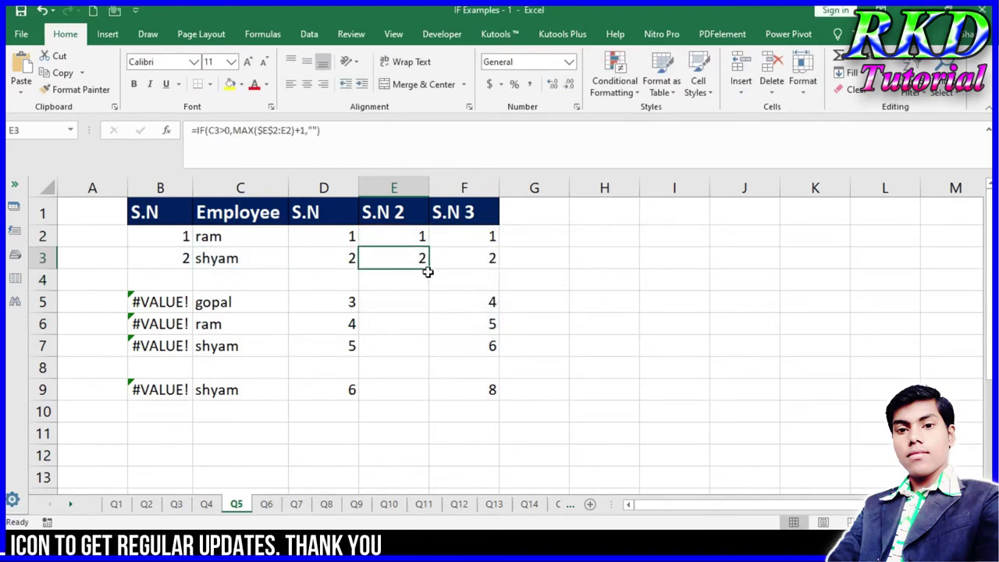
{"action": "left_click_drag", "start_coordinate": [428, 270], "coordinate": [430, 395]}
{"action": "left_click", "coordinate": [419, 302]}
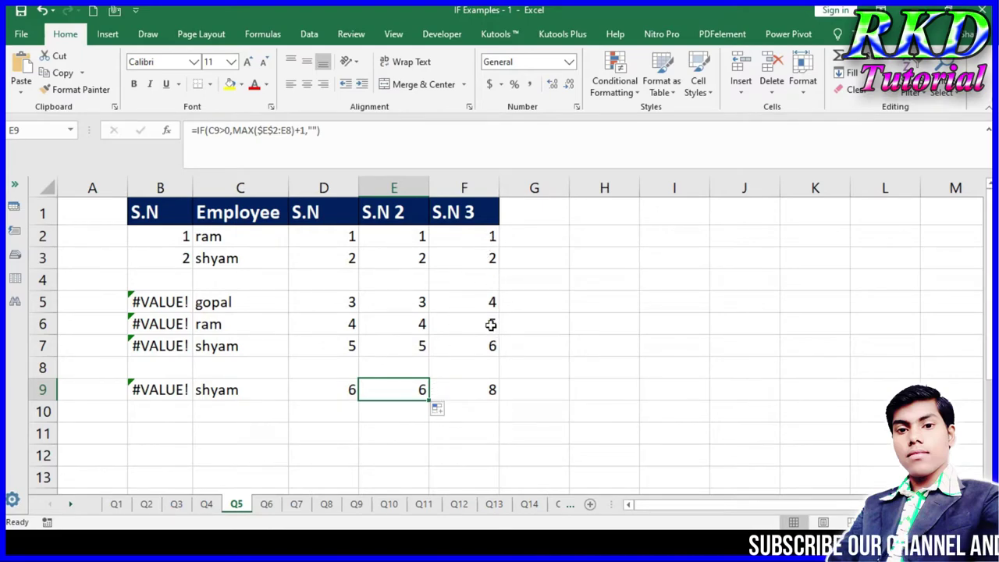
{"action": "left_click", "coordinate": [489, 238]}
{"action": "left_click", "coordinate": [489, 259]}
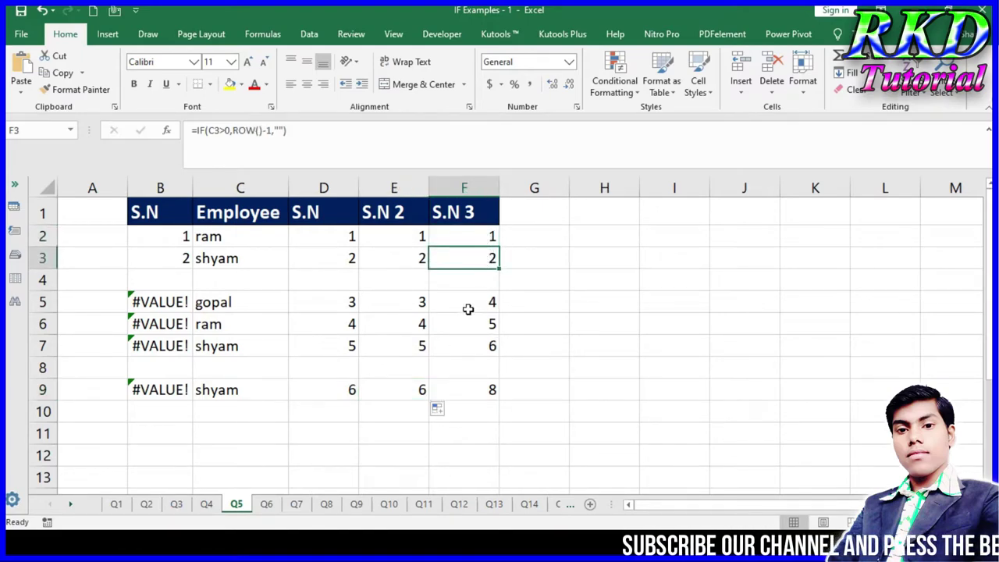
{"action": "left_click", "coordinate": [472, 283]}
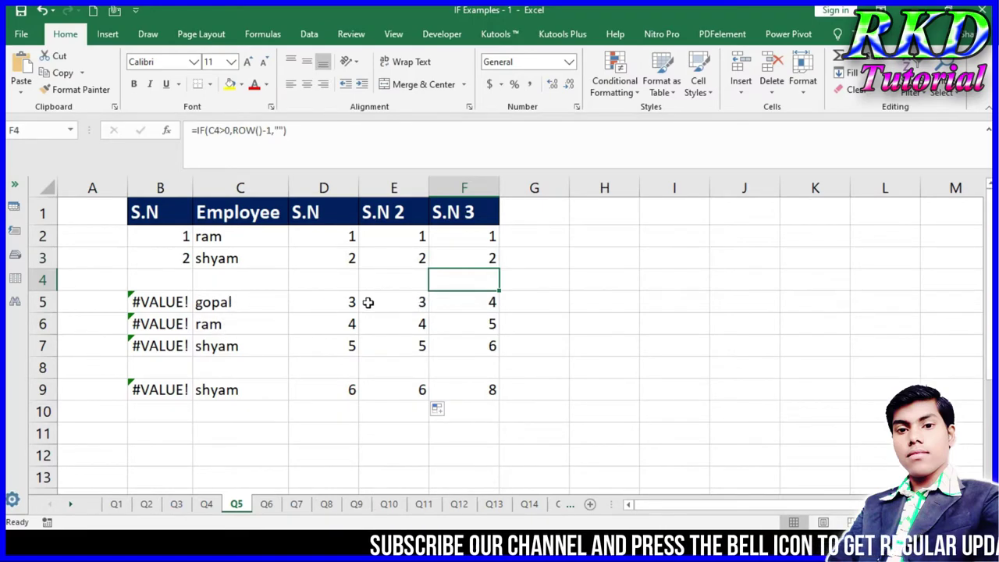
{"action": "left_click", "coordinate": [477, 301]}
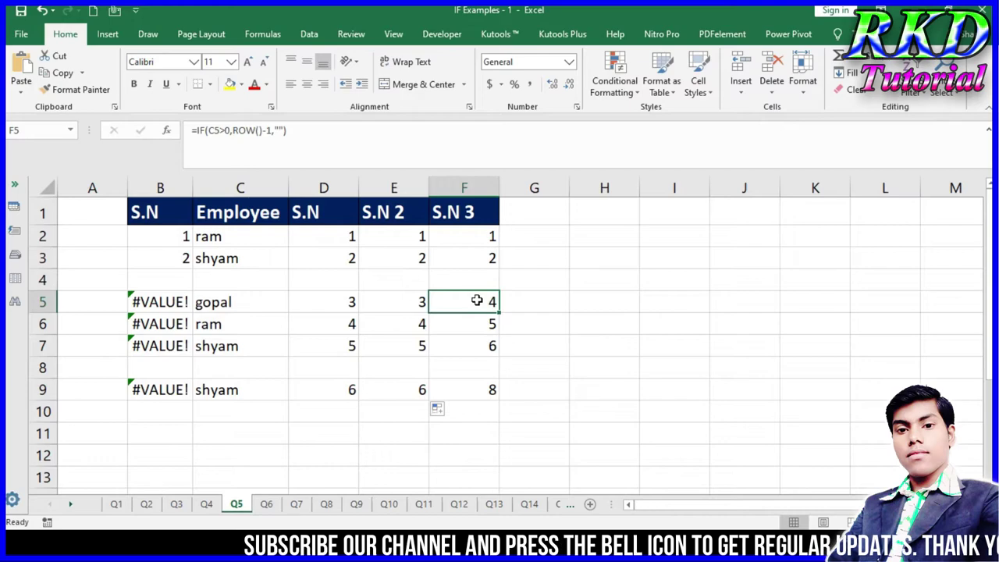
{"action": "double_click", "coordinate": [480, 258]}
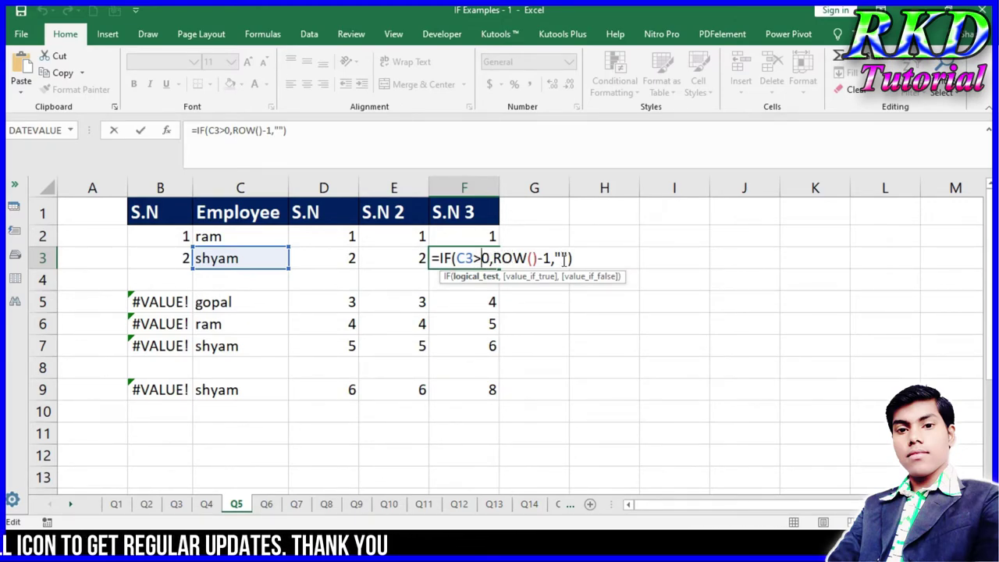
{"action": "key", "text": "ctrl+Return"}
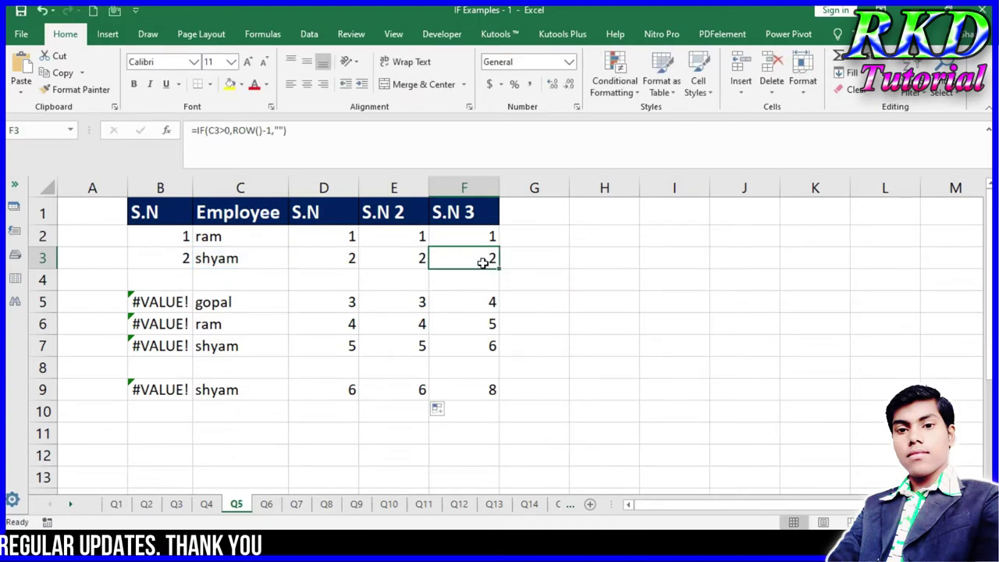
Step: Empty F3:F11 and begin F3's formula as =IF(C3>0,ROW()
{"action": "left_click_drag", "start_coordinate": [483, 263], "coordinate": [480, 422]}
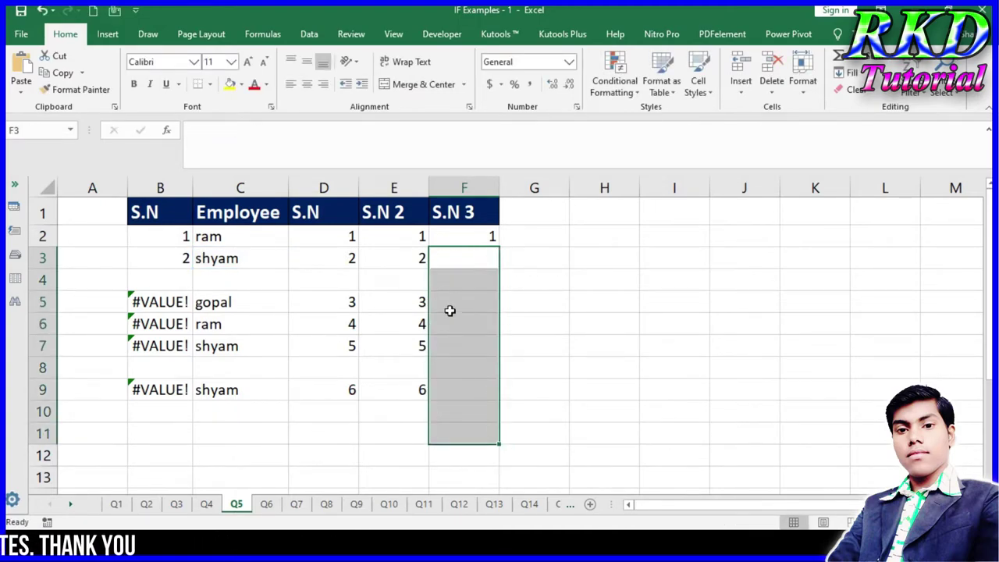
{"action": "left_click", "coordinate": [452, 280], "text": "shift"}
{"action": "type", "text": "="}
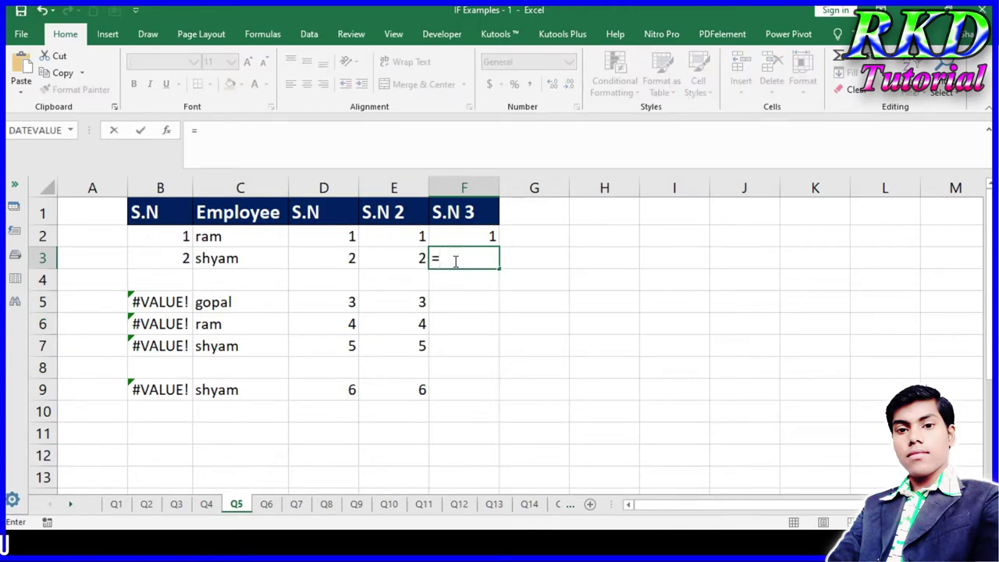
{"action": "type", "text": "if"}
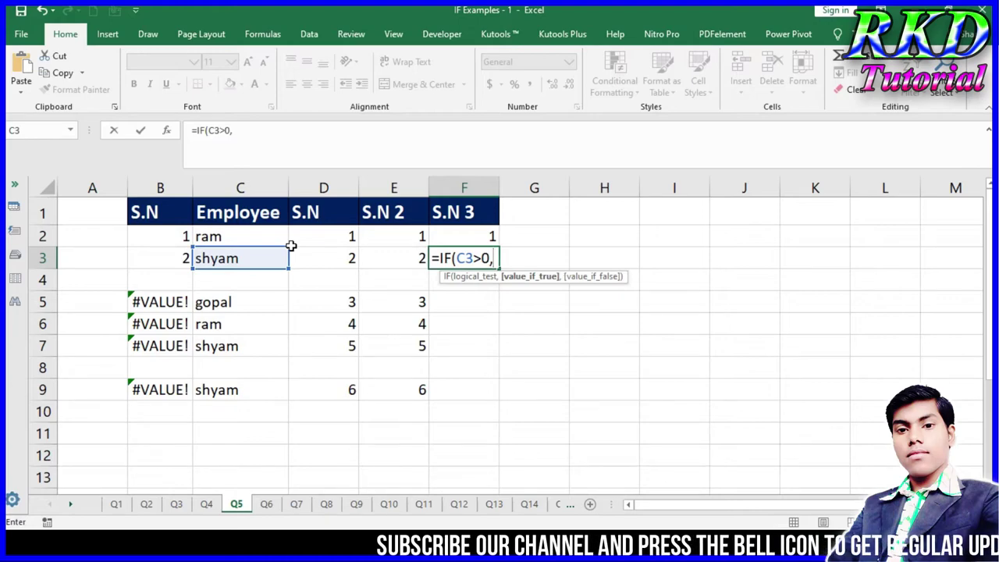
{"action": "type", "text": "row"}
{"action": "key", "text": "Tab"}
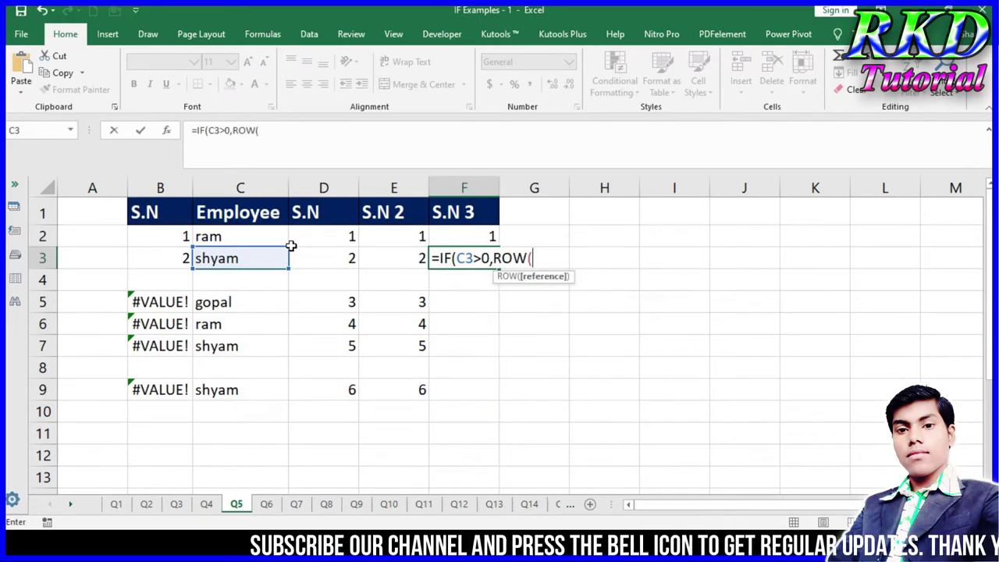
{"action": "type", "text": ")-1,\""}
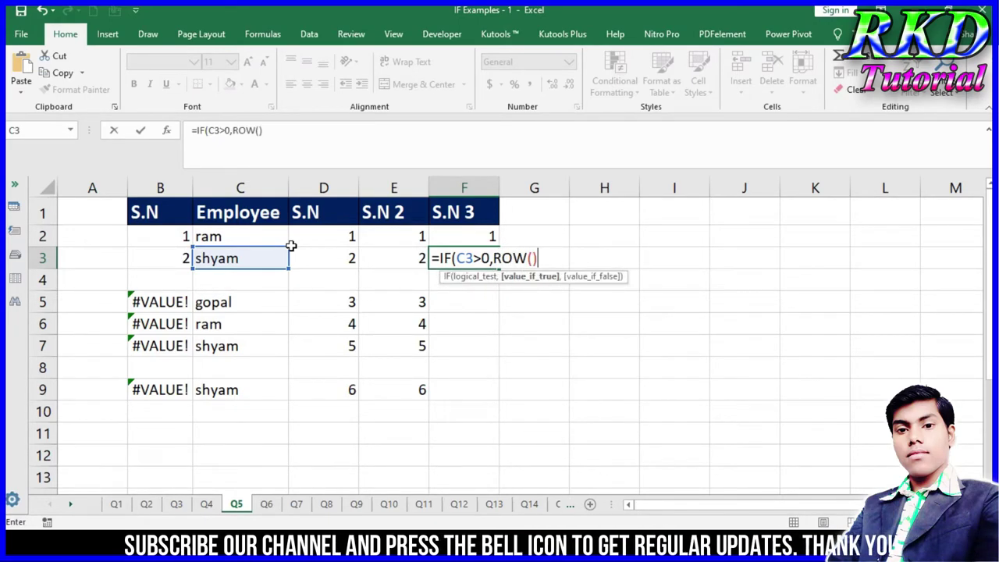
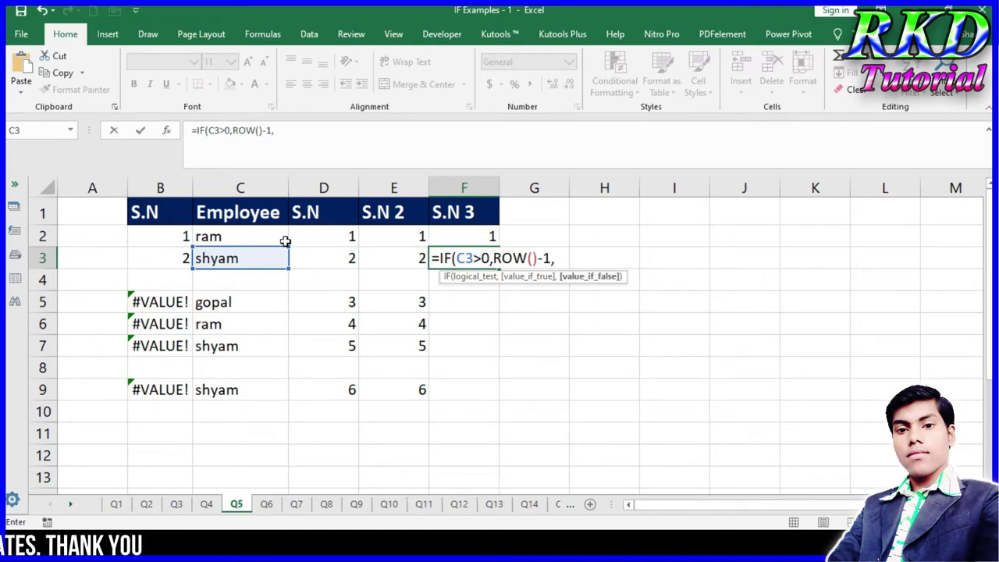
Step: Commit =IF(C3>0,ROW()-1,"") in F3, accept the correction, and fill it down the S.N 3 column
{"action": "key", "text": "Return"}
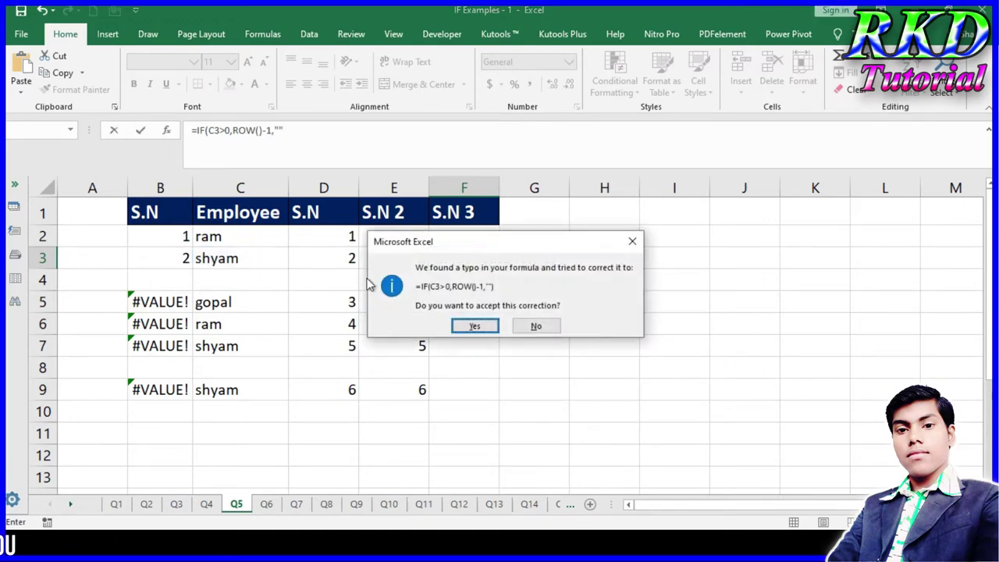
{"action": "left_click", "coordinate": [474, 326]}
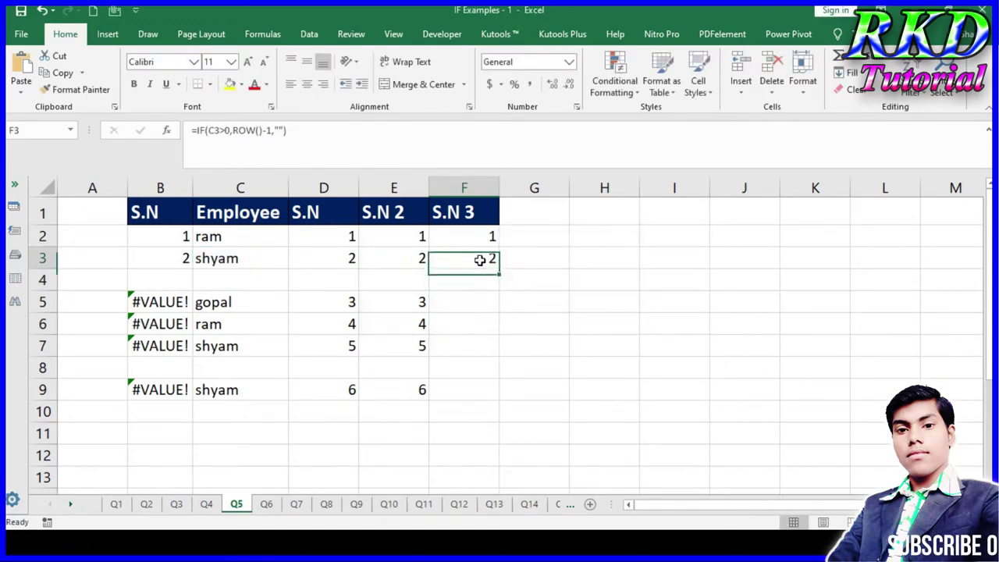
{"action": "double_click", "coordinate": [501, 269]}
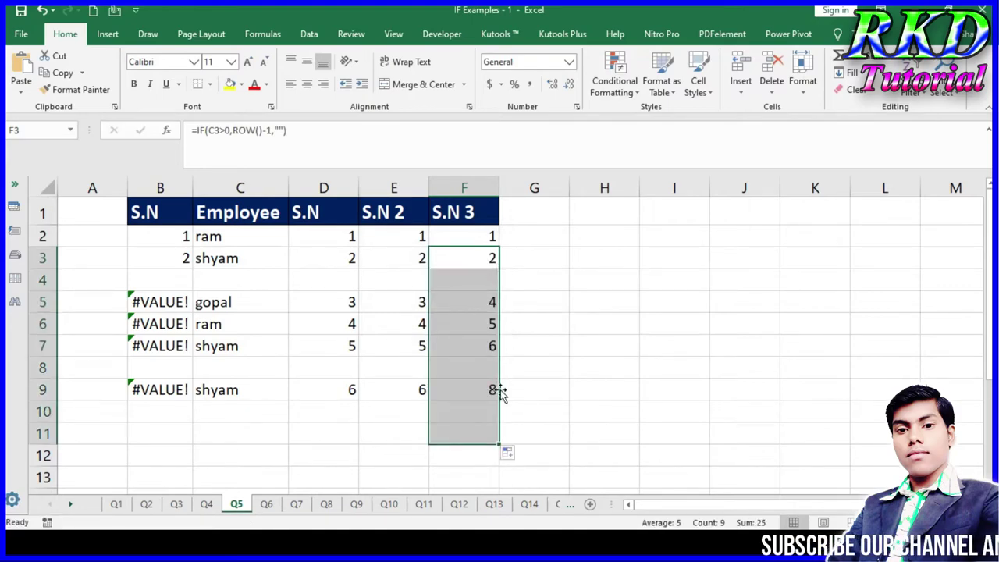
{"action": "left_click", "coordinate": [495, 389]}
{"action": "left_click", "coordinate": [481, 280]}
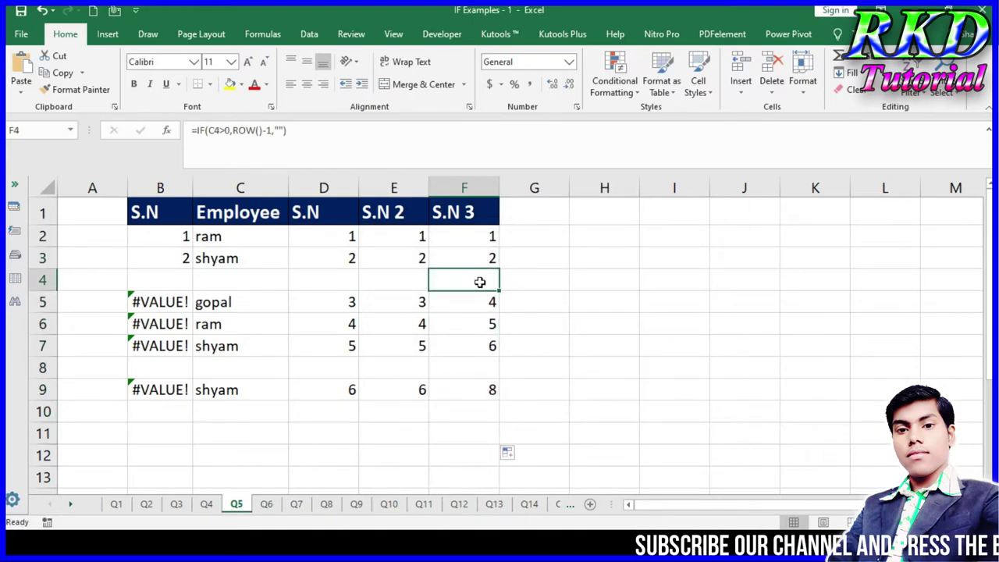
{"action": "left_click", "coordinate": [226, 302]}
Step: Inspect the old numbering formulas in A3:A12 and the moved cell A13 on sheet Q6
{"action": "left_click", "coordinate": [492, 299]}
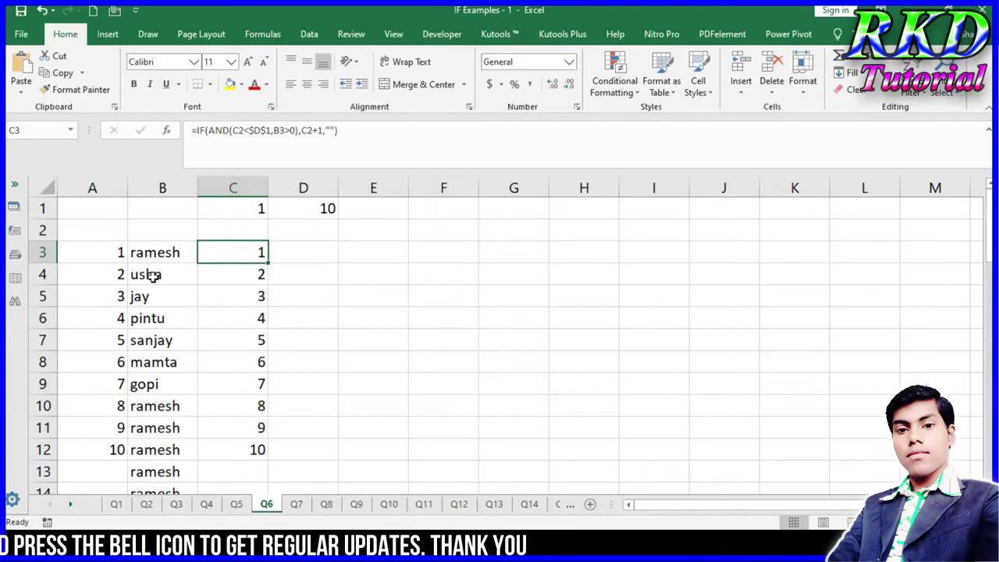
{"action": "left_click", "coordinate": [118, 250]}
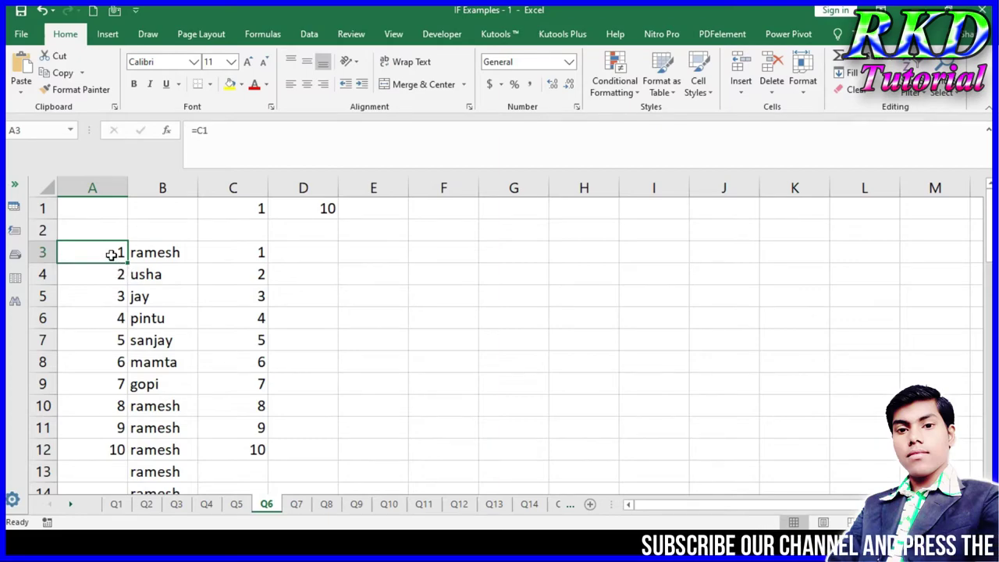
{"action": "mouse_move", "coordinate": [111, 254]}
{"action": "left_mouse_down"}
{"action": "mouse_move", "coordinate": [82, 447]}
{"action": "mouse_move", "coordinate": [91, 472]}
{"action": "left_mouse_up"}
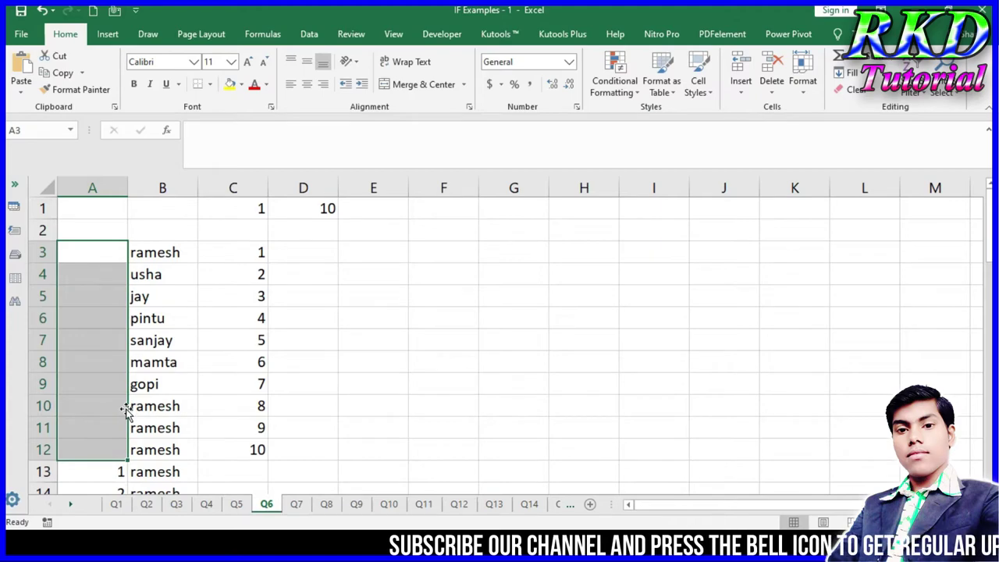
{"action": "scroll", "coordinate": [125, 429], "scroll_direction": "down", "scroll_amount": 2}
{"action": "left_click", "coordinate": [102, 341]}
Step: Clear all of column A
{"action": "scroll", "coordinate": [112, 308], "scroll_direction": "up", "scroll_amount": 1}
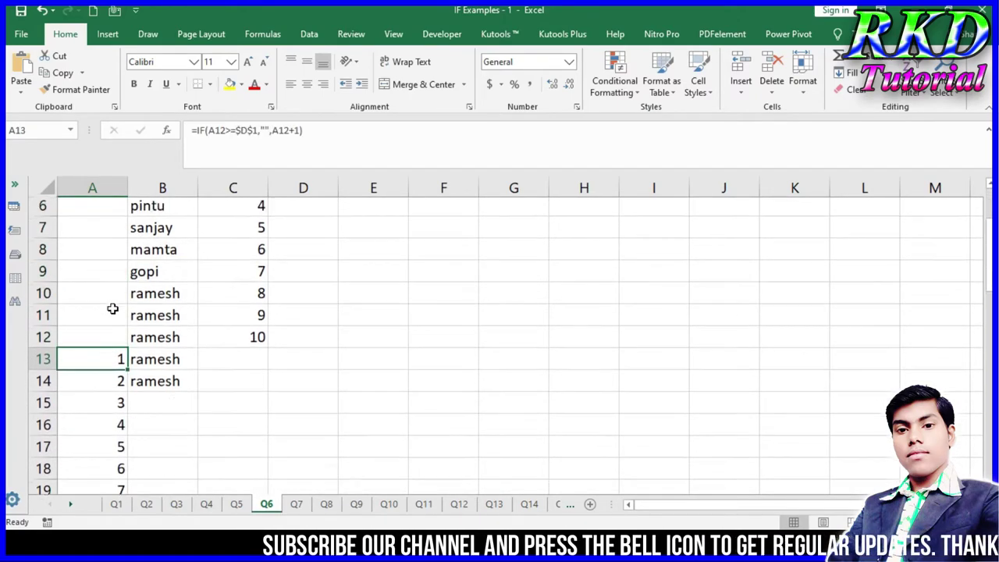
{"action": "scroll", "coordinate": [97, 245], "scroll_direction": "up", "scroll_amount": 2}
{"action": "left_click", "coordinate": [95, 188]}
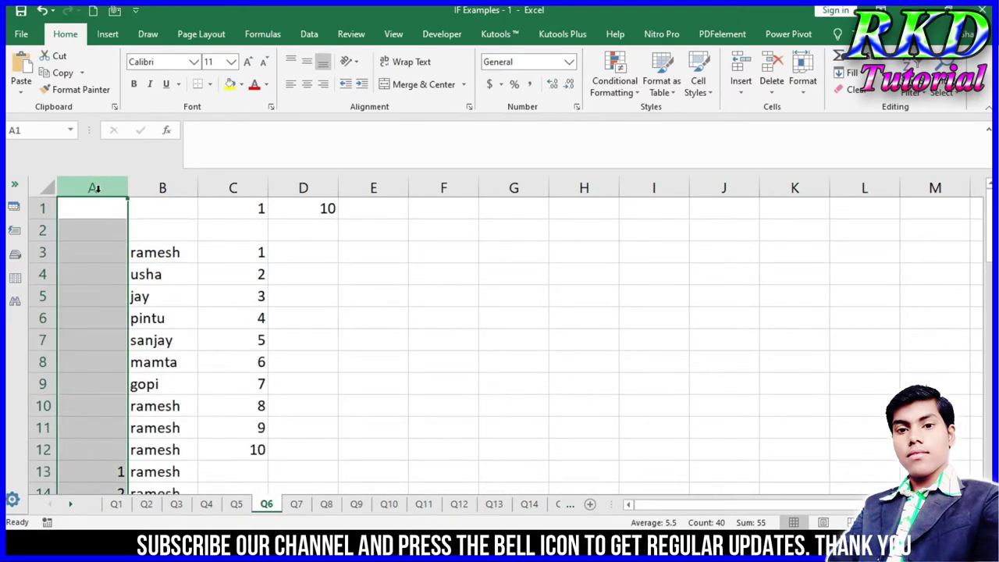
{"action": "key", "text": "Delete"}
Step: Start the count in A3 with a formula linking it to C1
{"action": "left_click", "coordinate": [112, 254]}
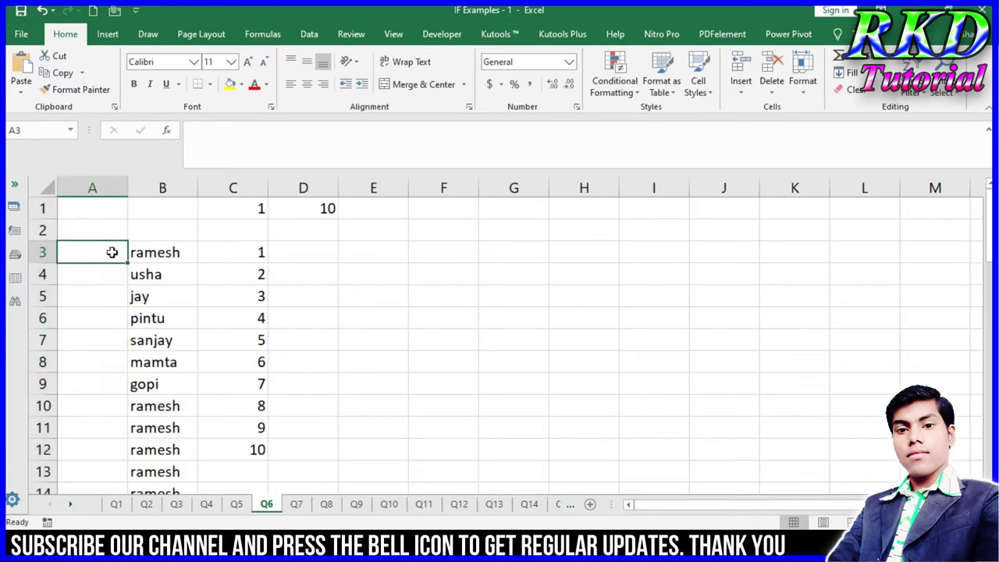
{"action": "type", "text": "="}
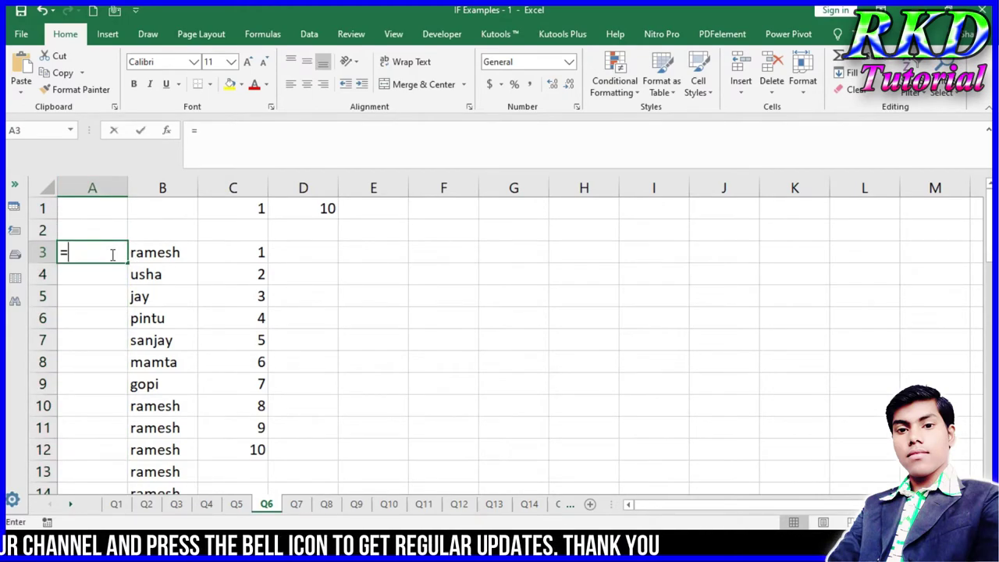
{"action": "type", "text": "i"}
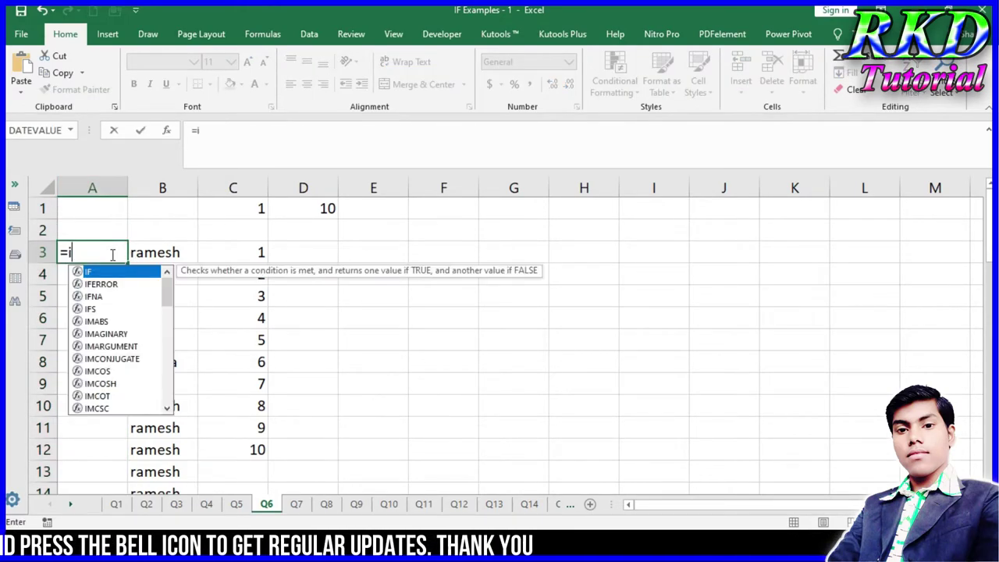
{"action": "type", "text": "f"}
{"action": "key", "text": "Escape"}
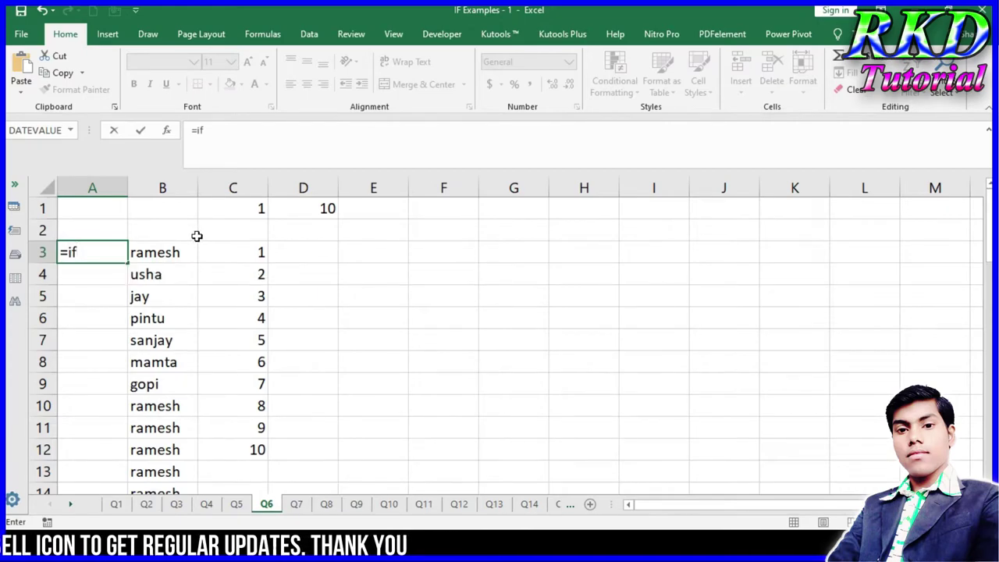
{"action": "key", "text": "Escape"}
{"action": "type", "text": "="}
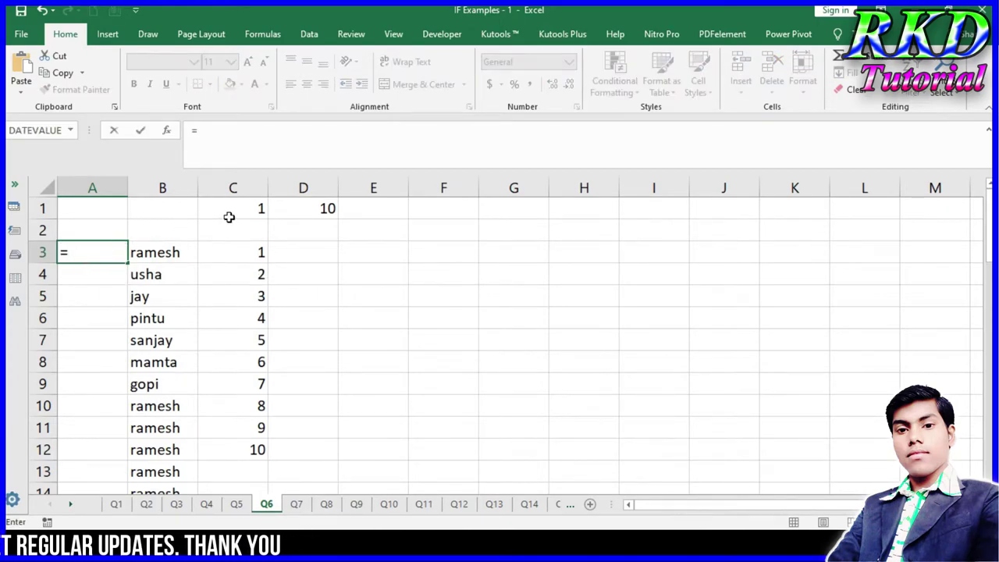
{"action": "key", "text": "Return"}
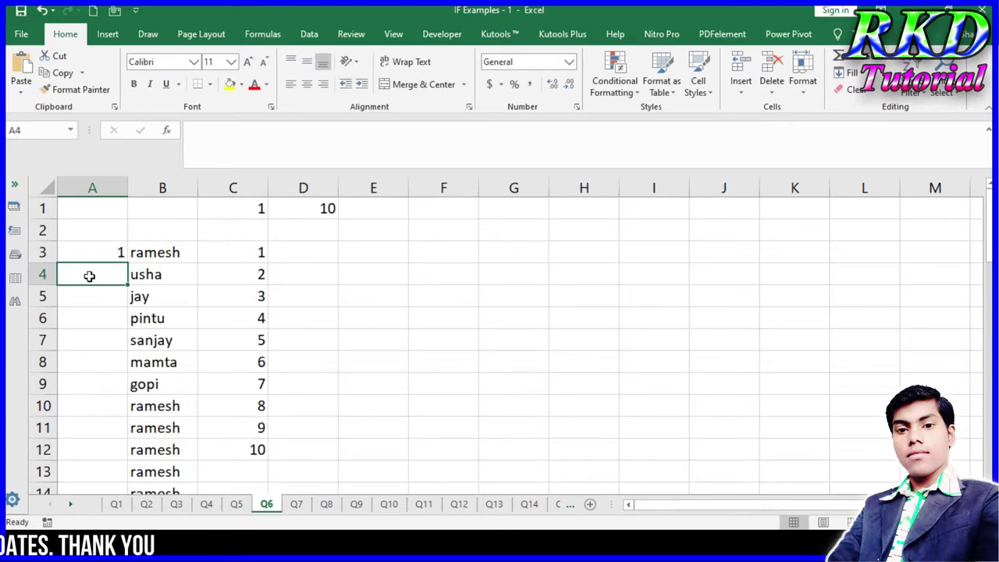
Step: Enter =IF(A3>=D1,"",A3+1) in A4 to add one until the D1 limit
{"action": "type", "text": "="}
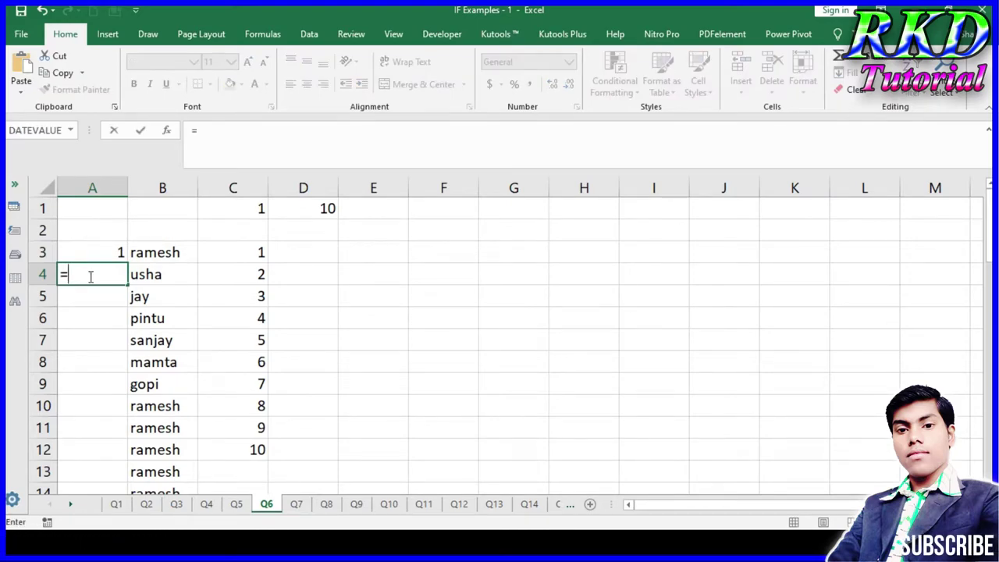
{"action": "type", "text": "if"}
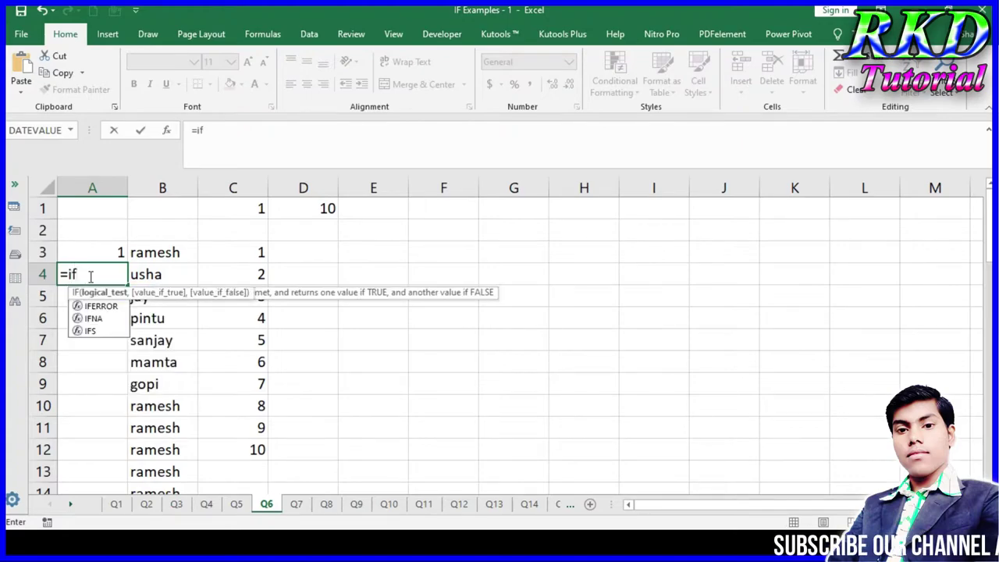
{"action": "key", "text": "Tab"}
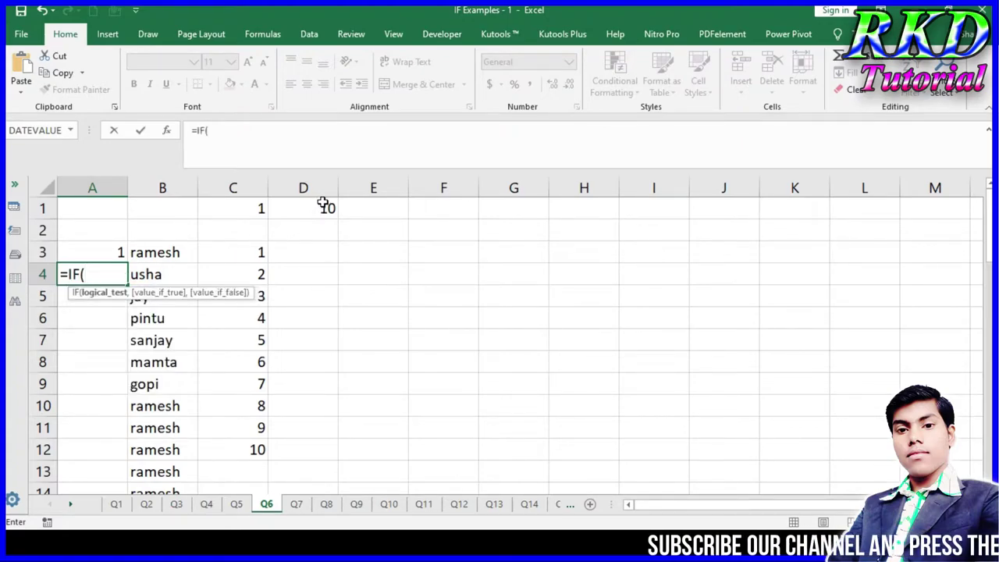
{"action": "left_click", "coordinate": [323, 204]}
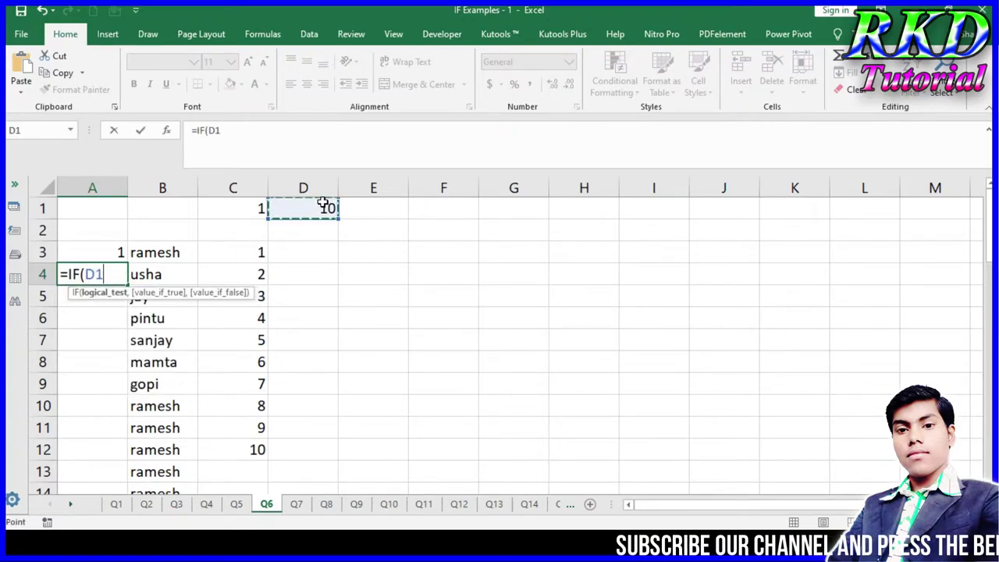
{"action": "left_click", "coordinate": [113, 252]}
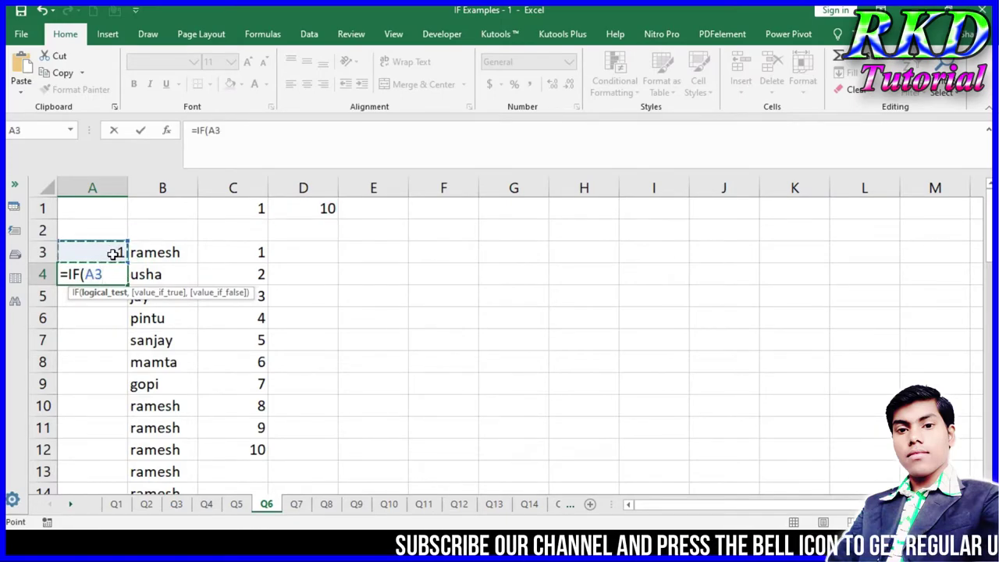
{"action": "type", "text": ">"}
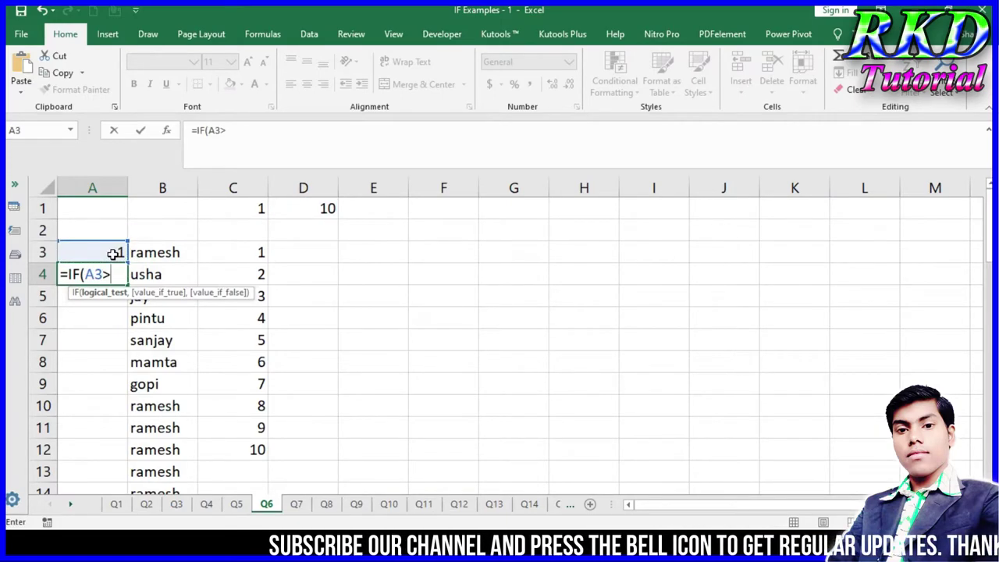
{"action": "type", "text": "="}
{"action": "left_click", "coordinate": [308, 206]}
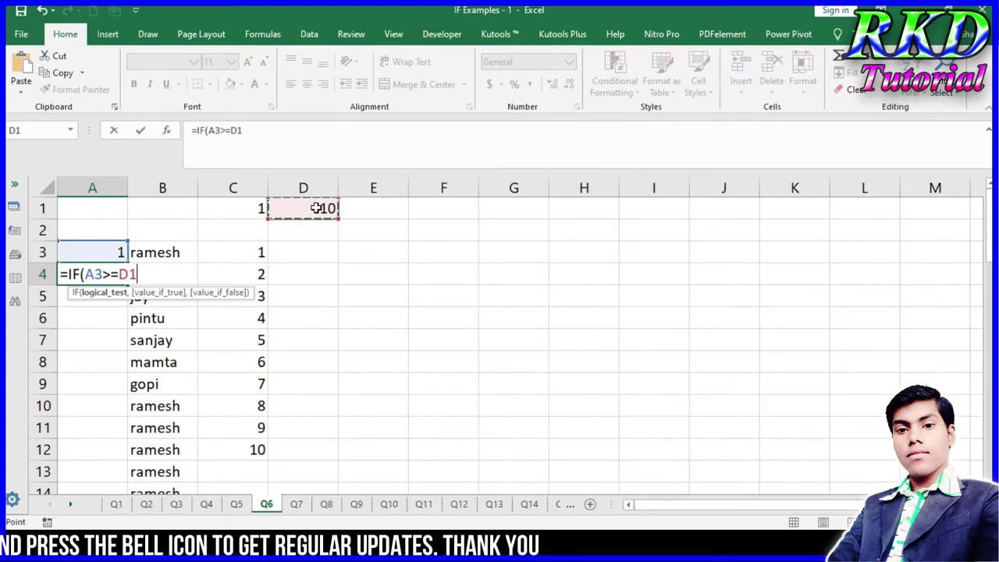
{"action": "type", "text": ",\"\",A3+1"}
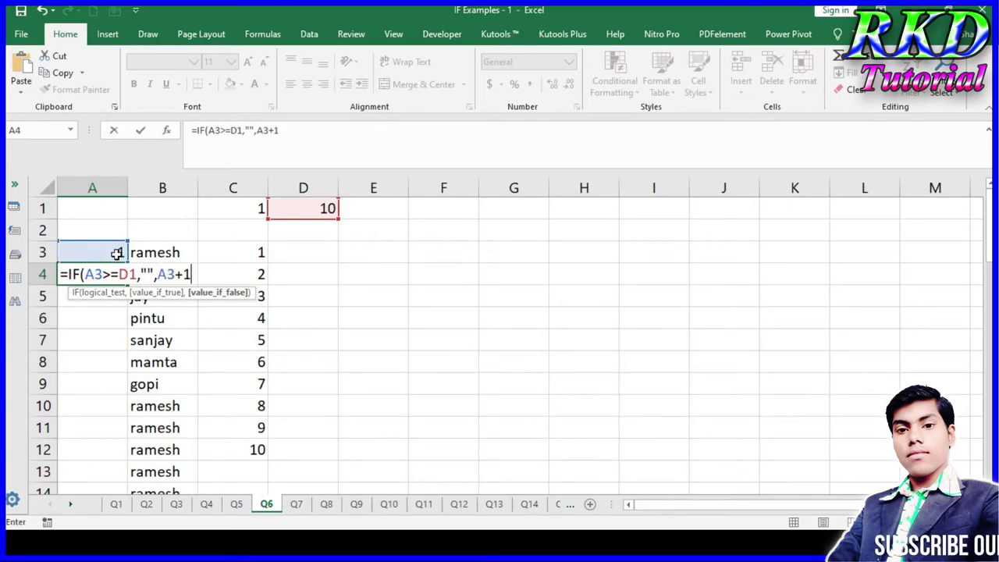
{"action": "key", "text": "Return"}
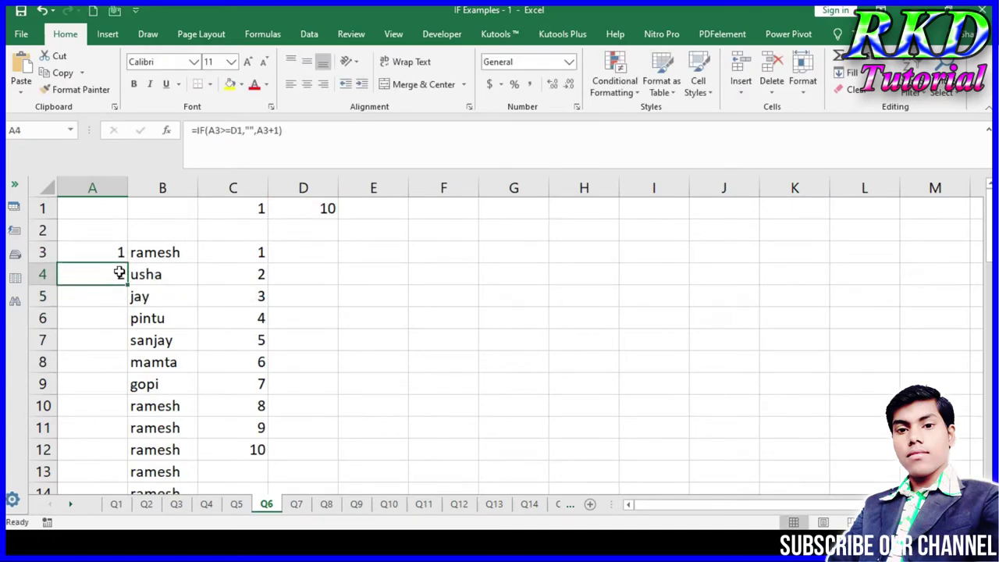
Step: Copy A4's formula down column A, then reopen A4 to fix its D1 reference
{"action": "left_click", "coordinate": [328, 208]}
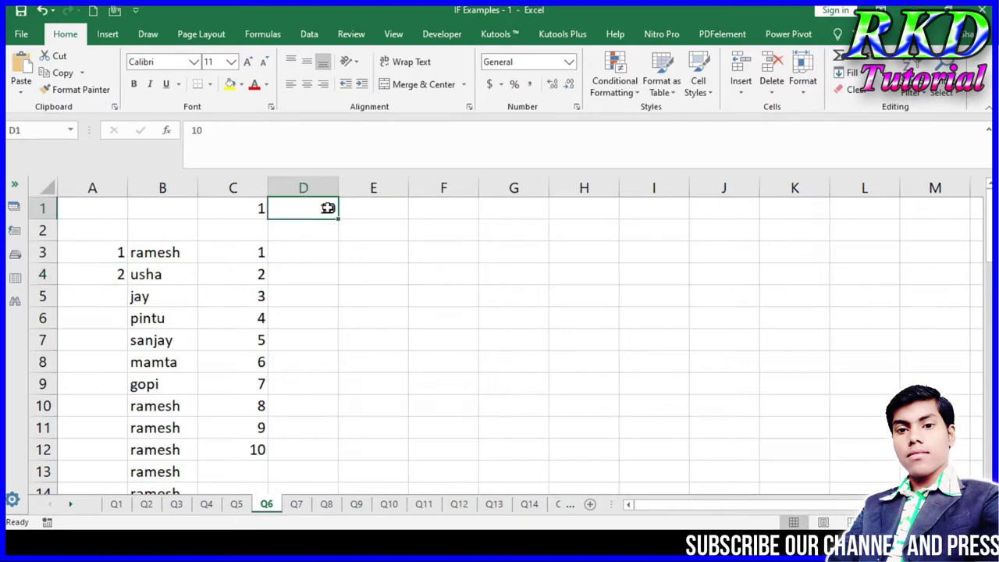
{"action": "left_click", "coordinate": [103, 274]}
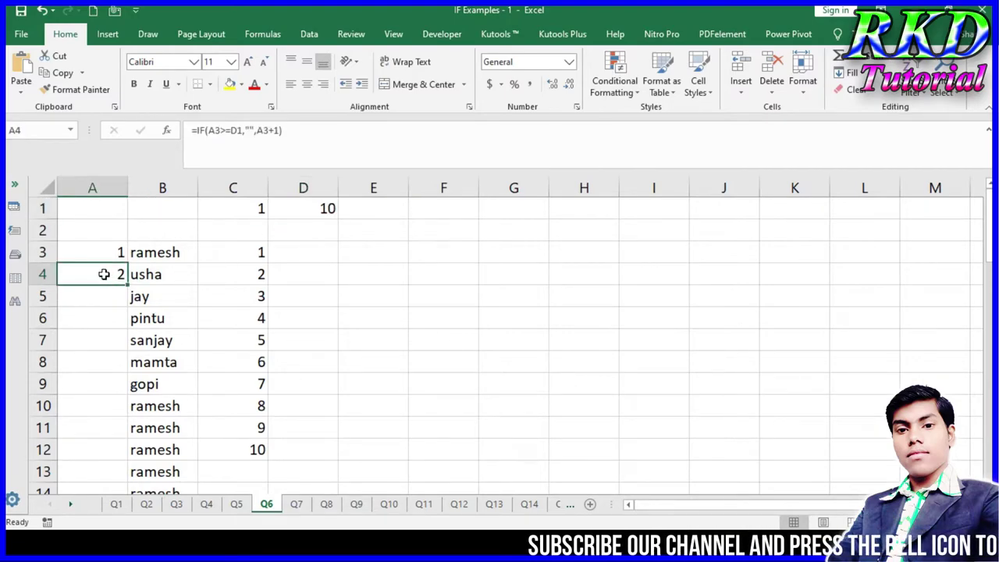
{"action": "left_click", "coordinate": [327, 210]}
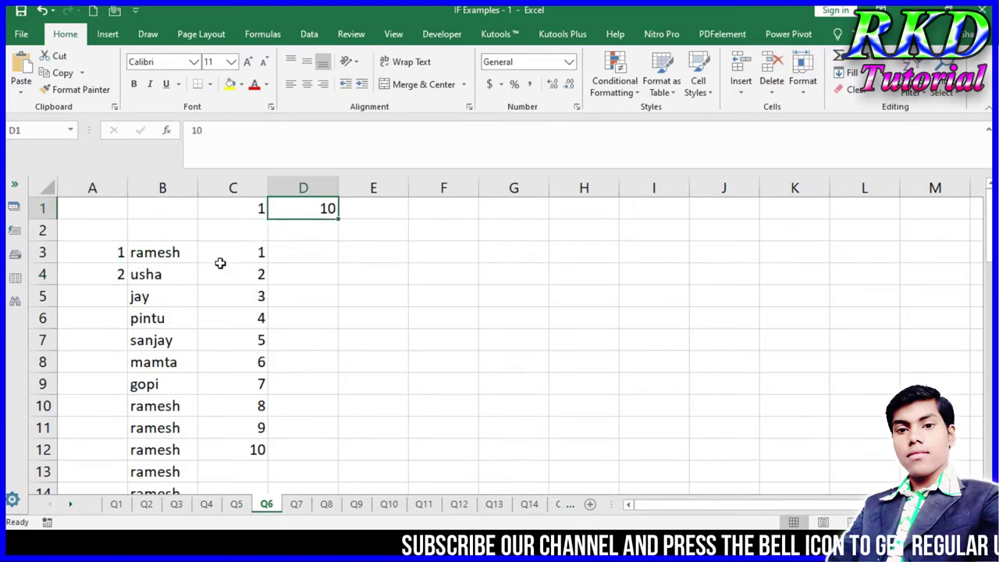
{"action": "left_click", "coordinate": [110, 276]}
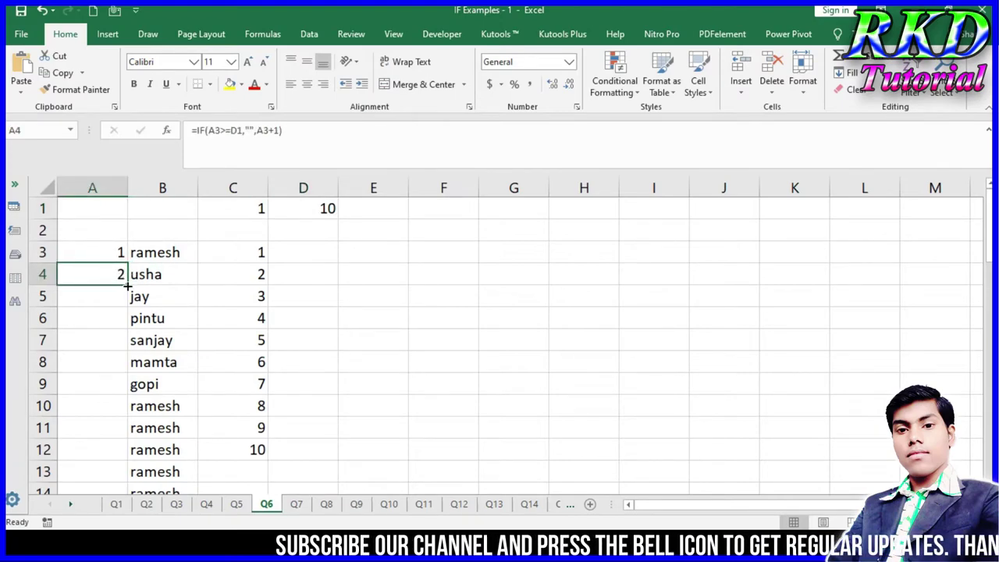
{"action": "double_click", "coordinate": [125, 282]}
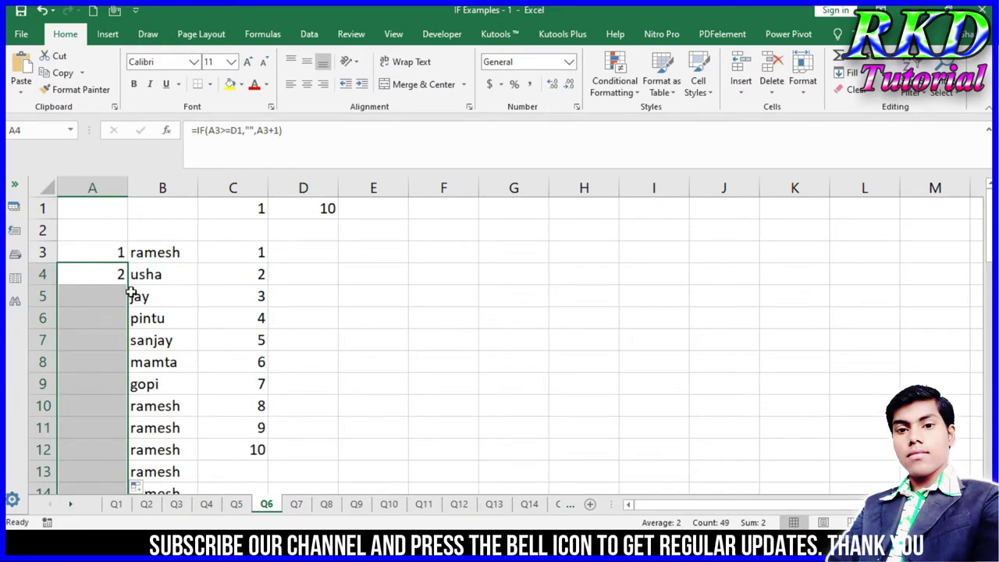
{"action": "left_click", "coordinate": [119, 297]}
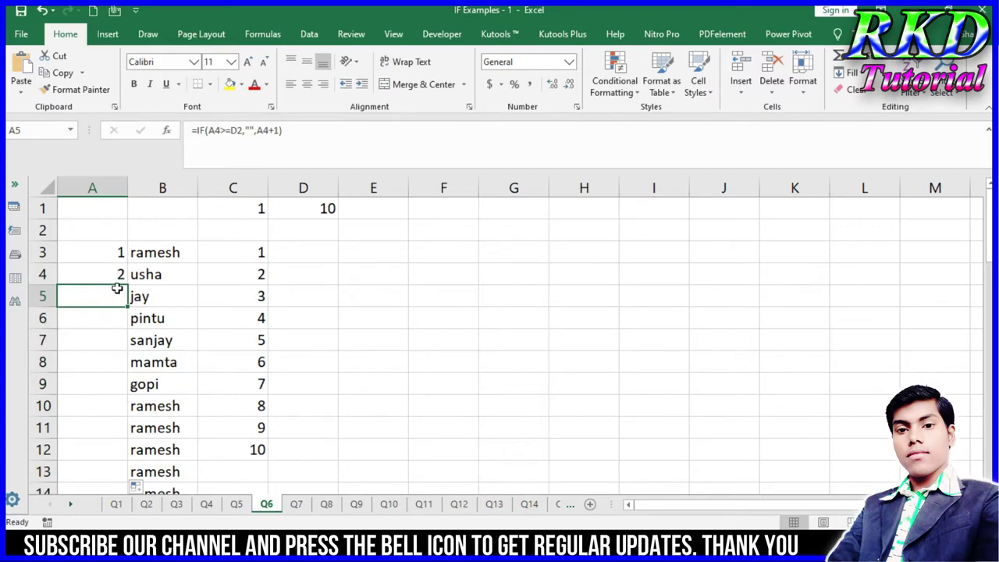
{"action": "left_click", "coordinate": [118, 275]}
{"action": "double_click", "coordinate": [119, 274]}
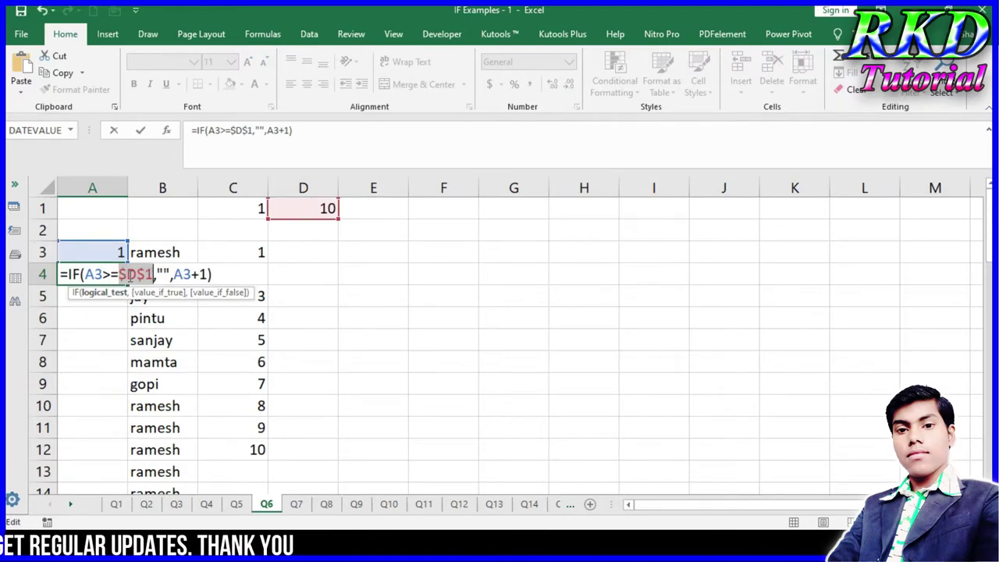
Step: Lock the limit as $D$1 in A4's formula and copy it down column A to row 18
{"action": "key", "text": "Return"}
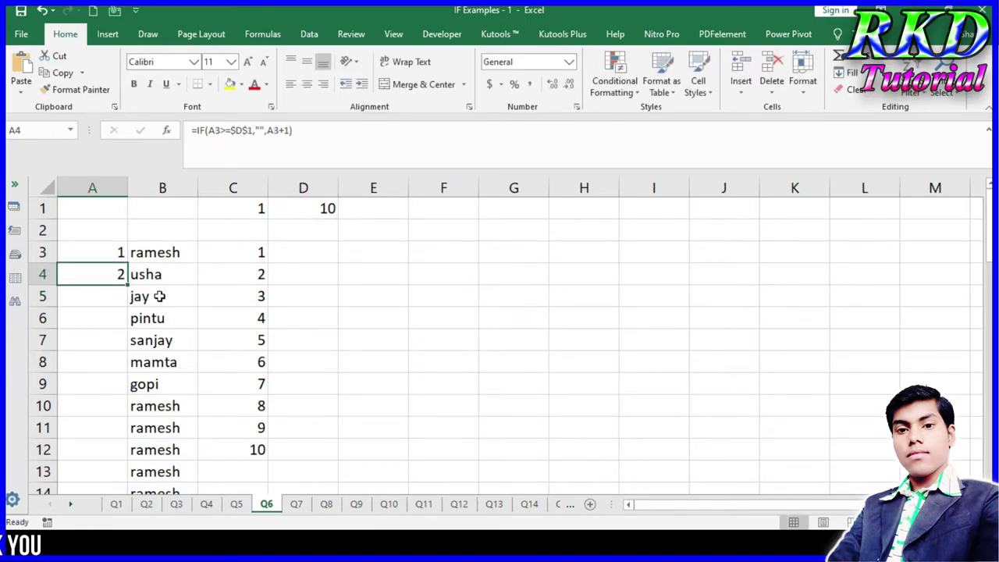
{"action": "left_click", "coordinate": [333, 229]}
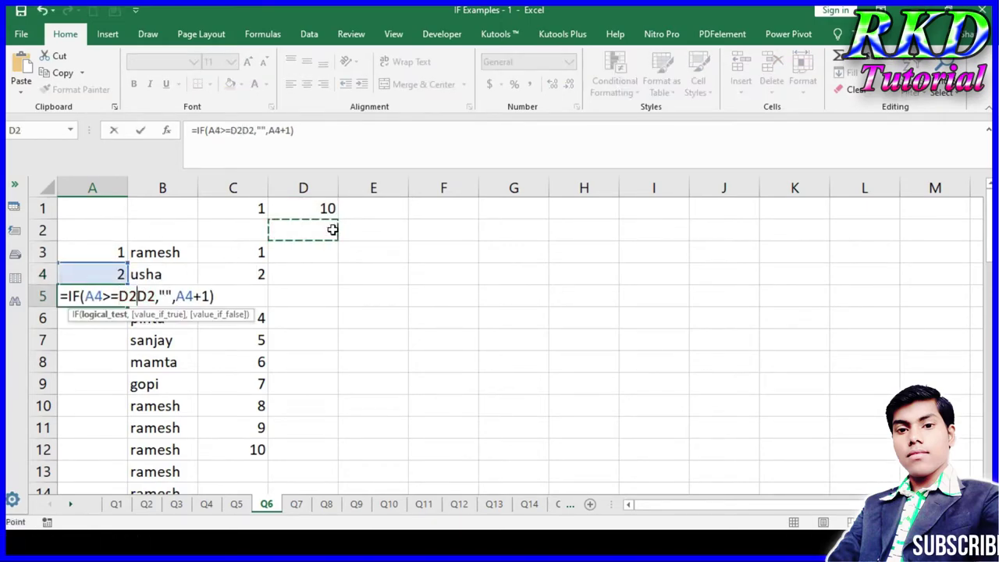
{"action": "key", "text": "Escape"}
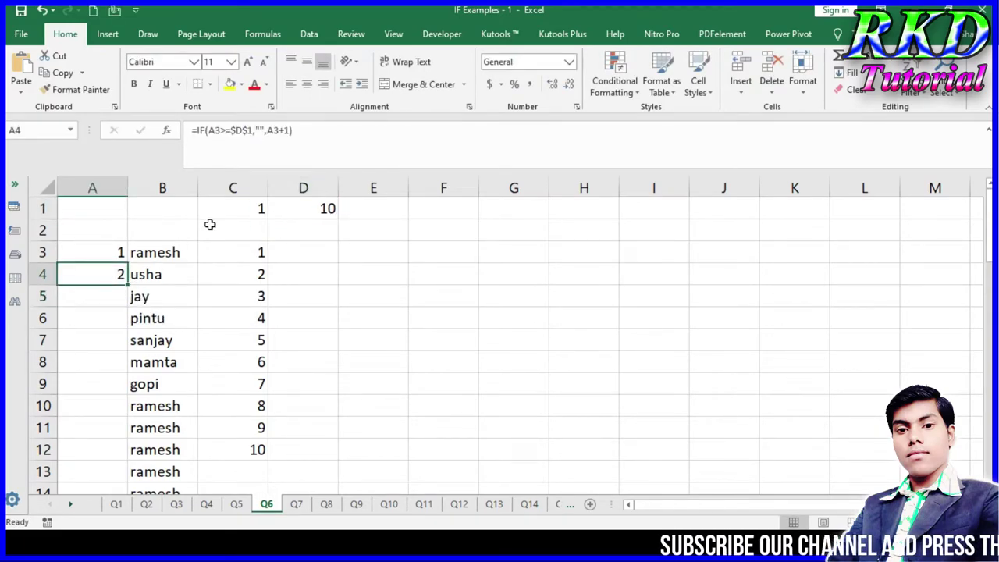
{"action": "double_click", "coordinate": [117, 272]}
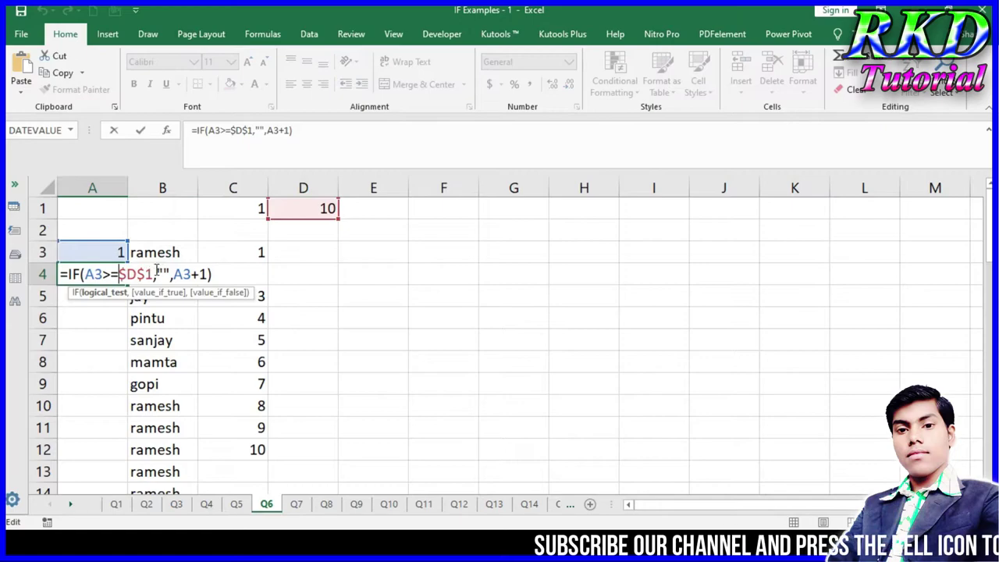
{"action": "key", "text": "ctrl+Return"}
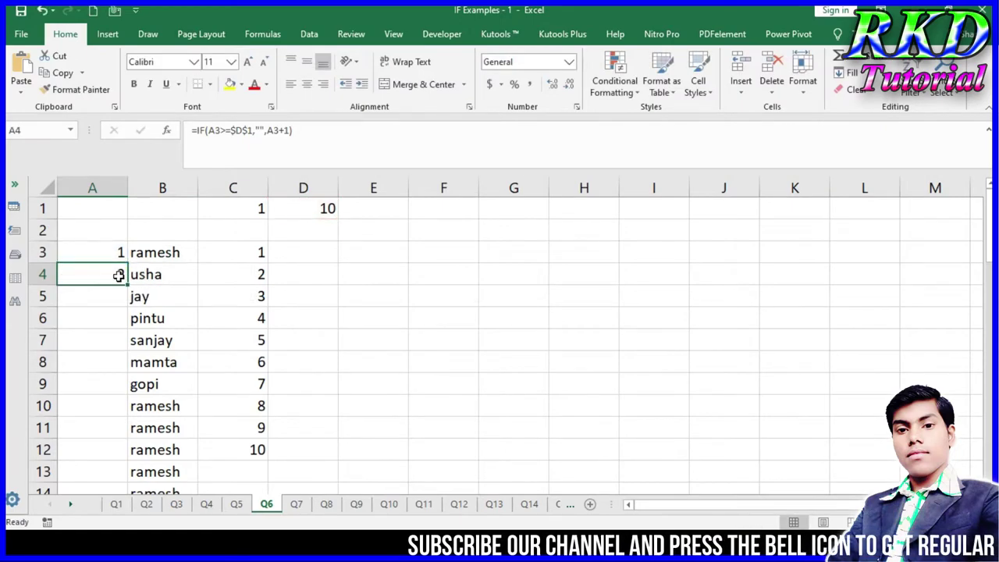
{"action": "left_click_drag", "start_coordinate": [128, 286], "coordinate": [102, 317]}
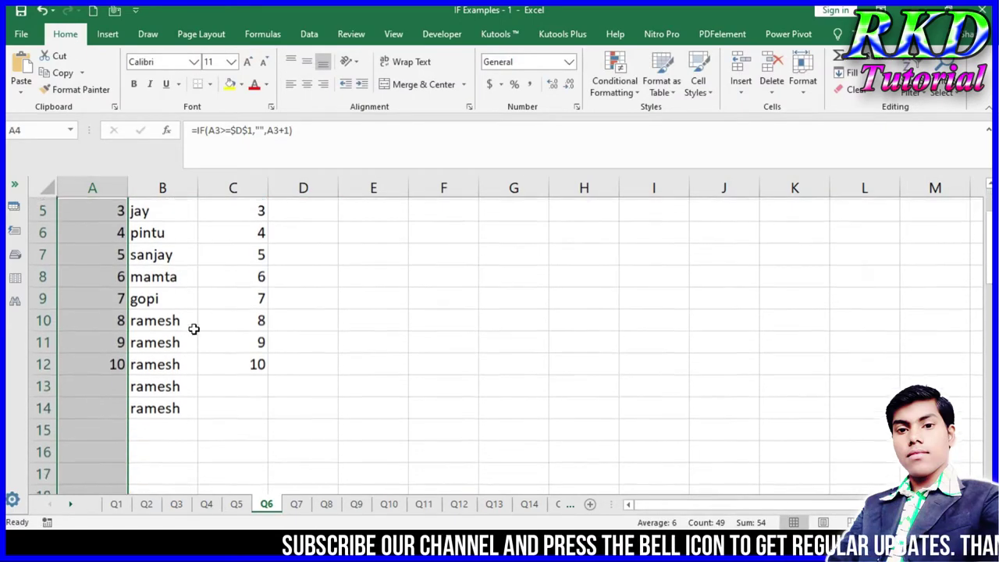
{"action": "scroll", "coordinate": [102, 318], "scroll_direction": "up", "scroll_amount": 2}
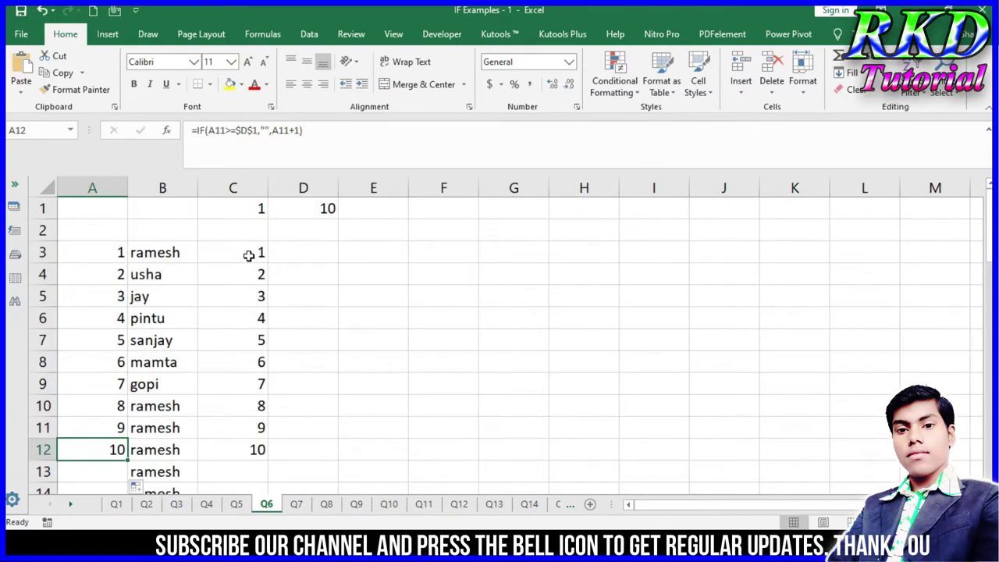
Step: Change the start value in C1 to 5 and check column A's counter
{"action": "left_click", "coordinate": [251, 212]}
{"action": "type", "text": "5"}
{"action": "key", "text": "Return"}
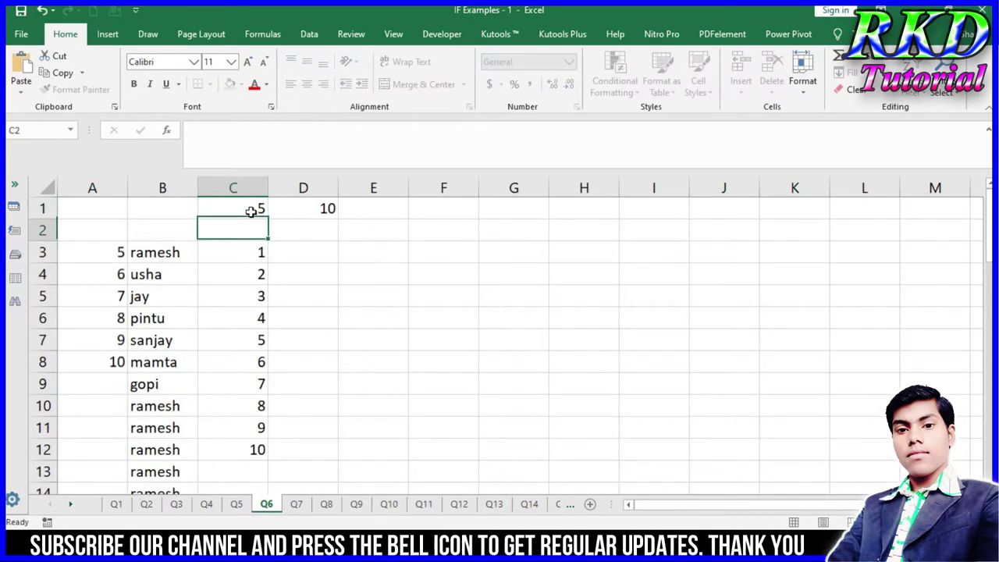
{"action": "left_click", "coordinate": [119, 252]}
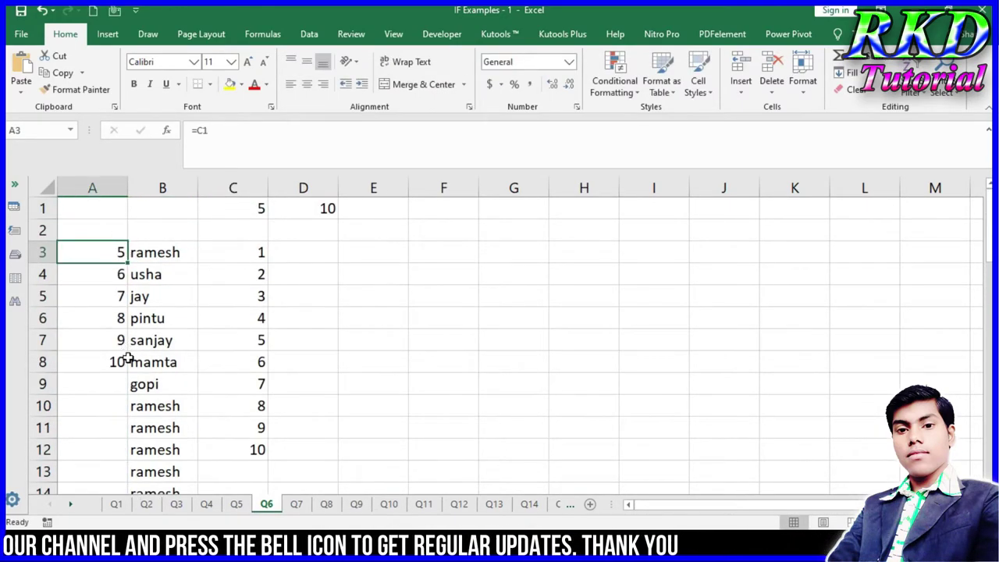
{"action": "left_click", "coordinate": [117, 361]}
Step: Set the limit in D1 to 15 and review C3's existing formula
{"action": "left_click", "coordinate": [323, 207]}
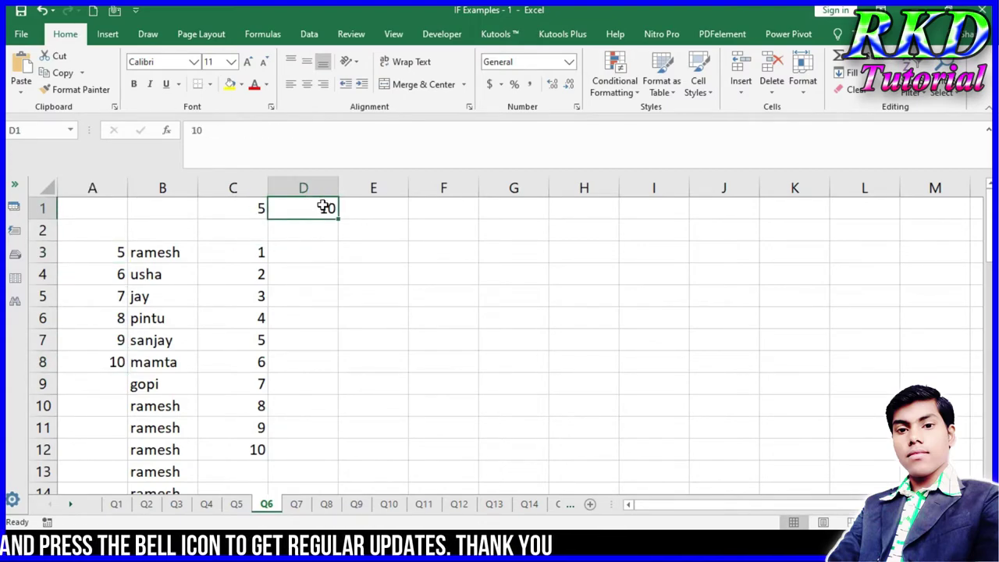
{"action": "type", "text": "15"}
{"action": "key", "text": "Return"}
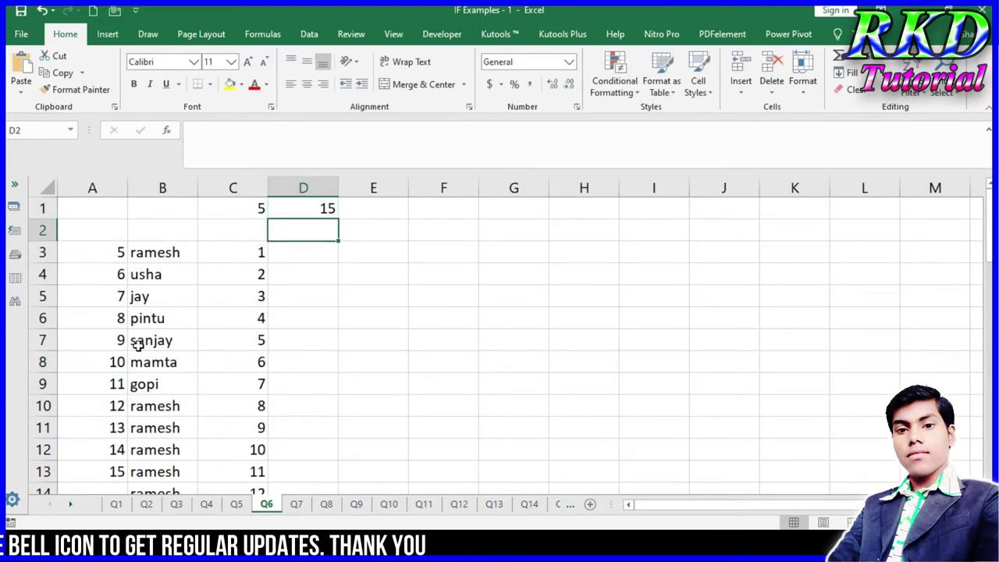
{"action": "left_click", "coordinate": [257, 252]}
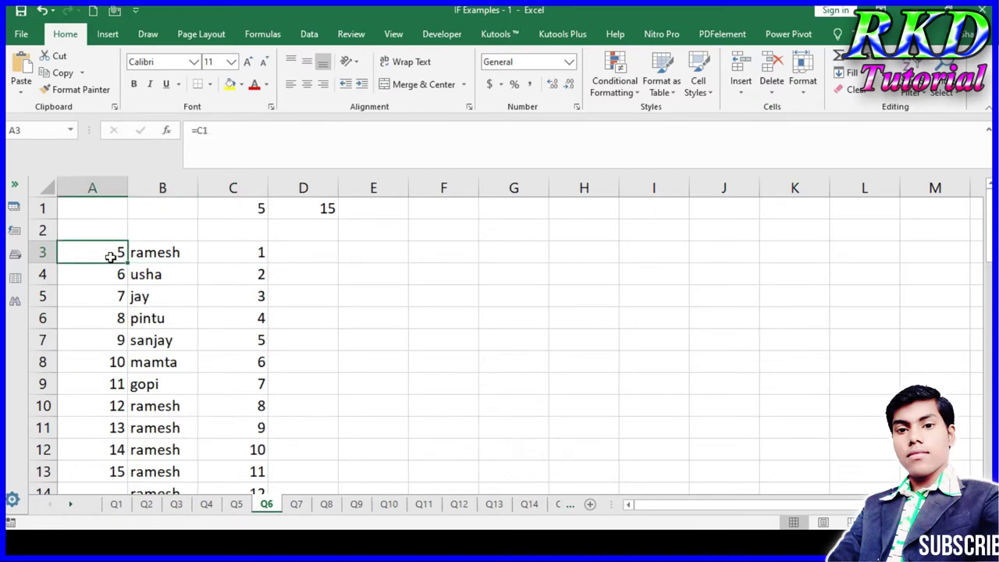
{"action": "left_click", "coordinate": [251, 252]}
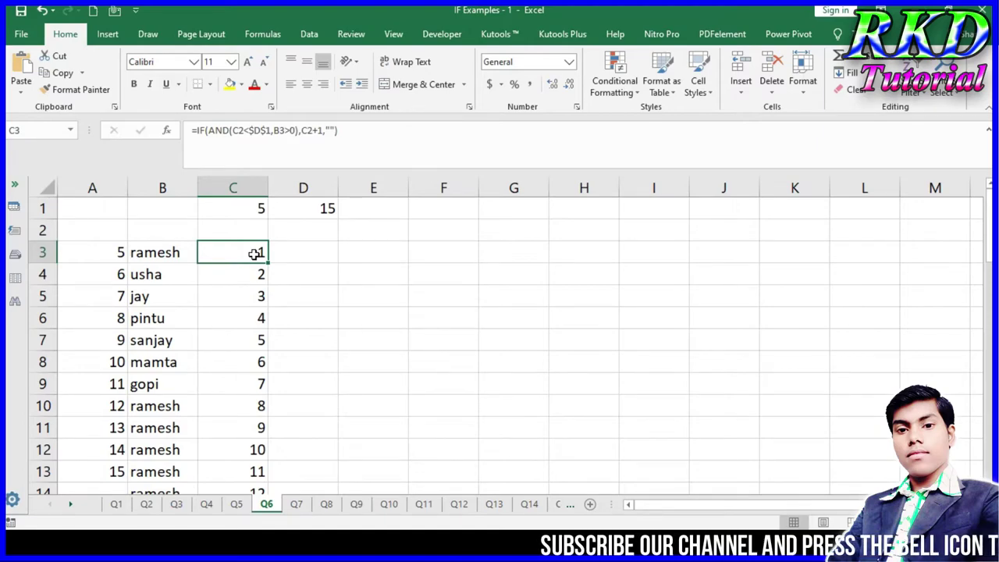
Step: Try an IF formula in C3 referencing B3 and D1, then abandon it
{"action": "type", "text": "=if"}
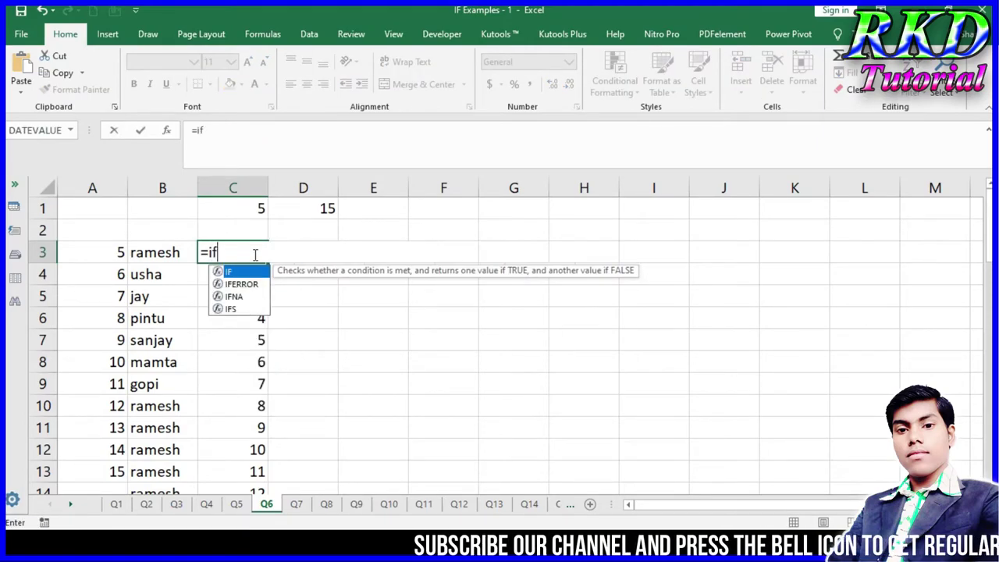
{"action": "key", "text": "Tab"}
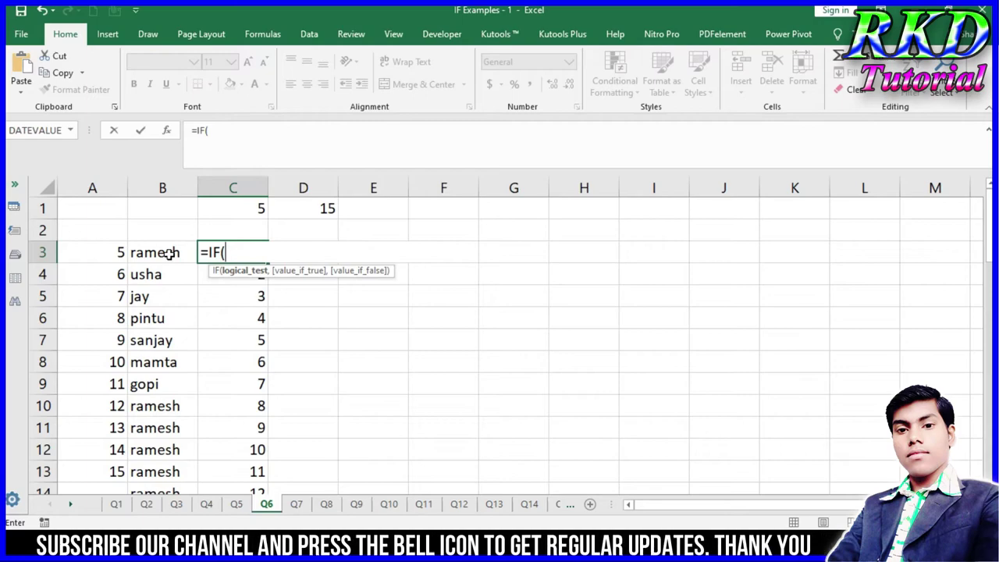
{"action": "left_click", "coordinate": [169, 254]}
{"action": "left_click", "coordinate": [310, 209]}
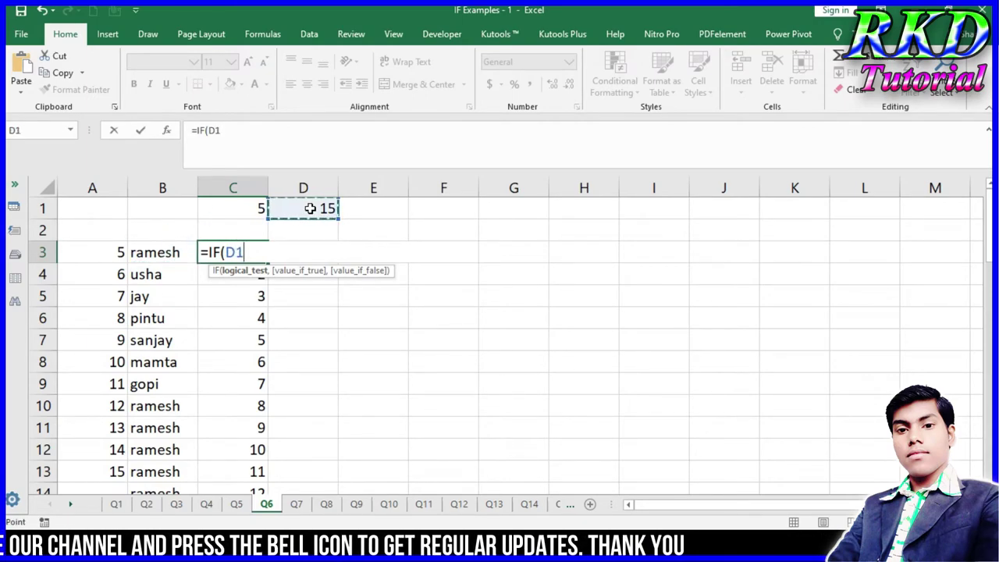
{"action": "double_click", "coordinate": [247, 253]}
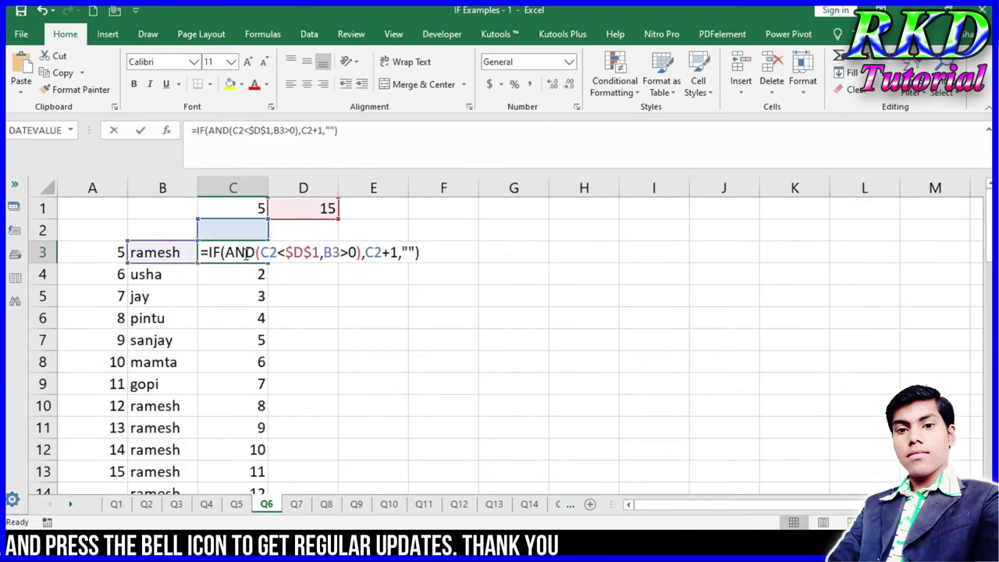
{"action": "key", "text": "Escape"}
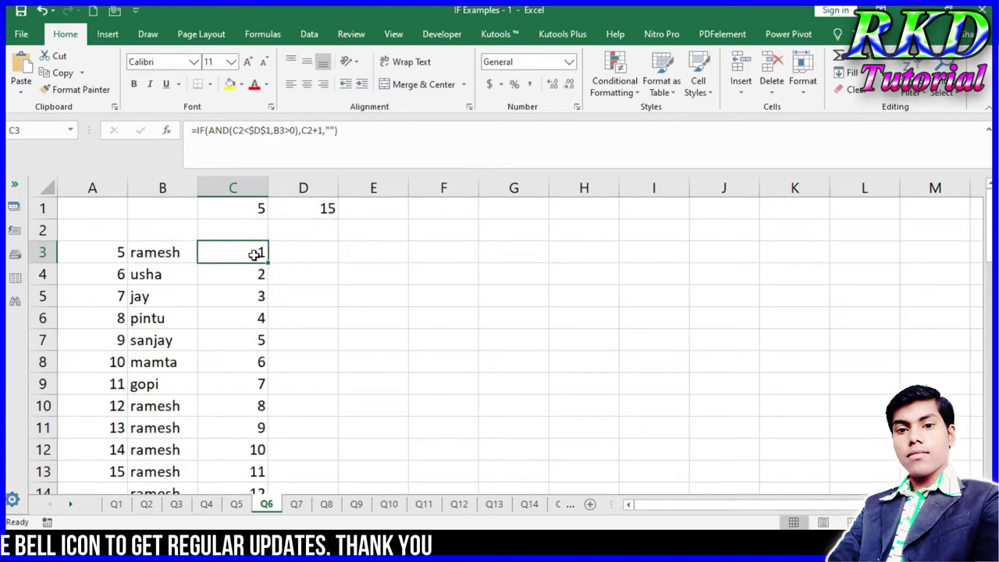
Step: Begin rewriting C3 as an IF(AND()) formula comparing the count in C2 with D1
{"action": "type", "text": "="}
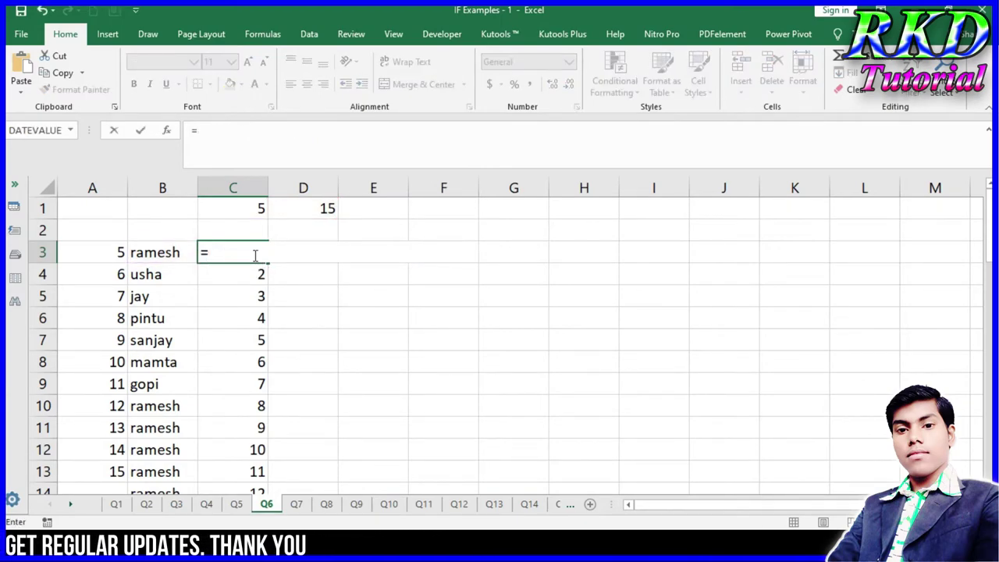
{"action": "type", "text": "if"}
{"action": "key", "text": "Tab"}
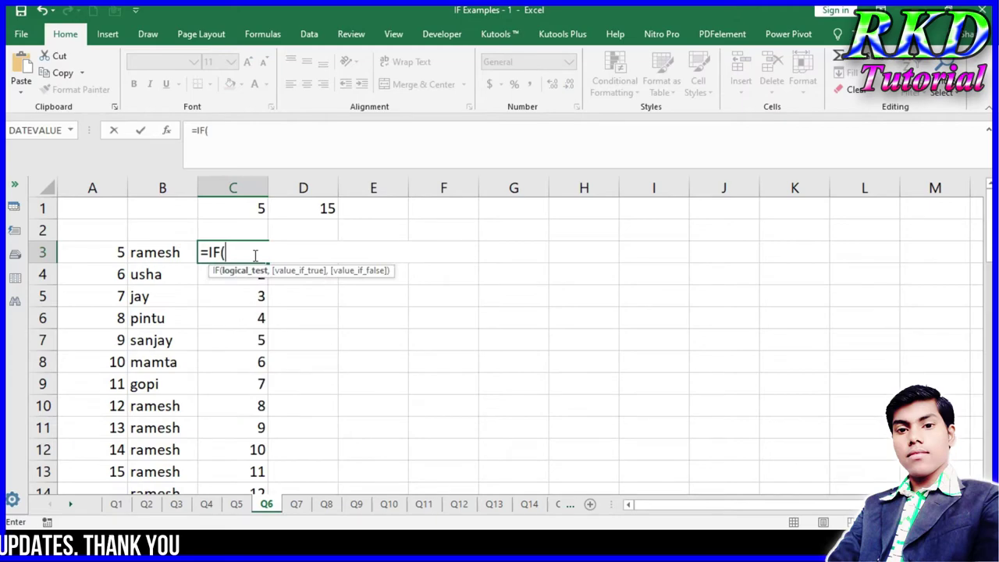
{"action": "type", "text": "and"}
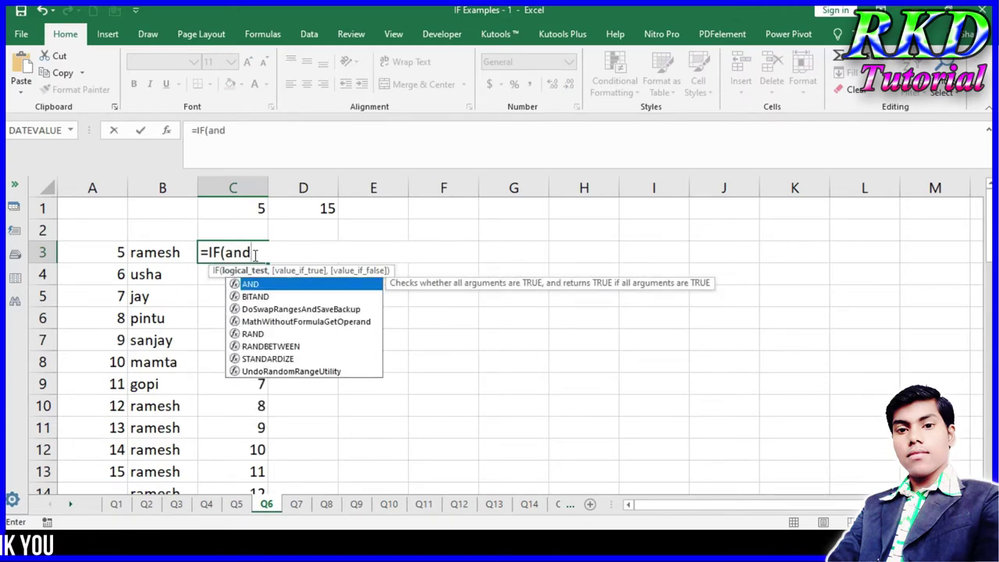
{"action": "key", "text": "Tab"}
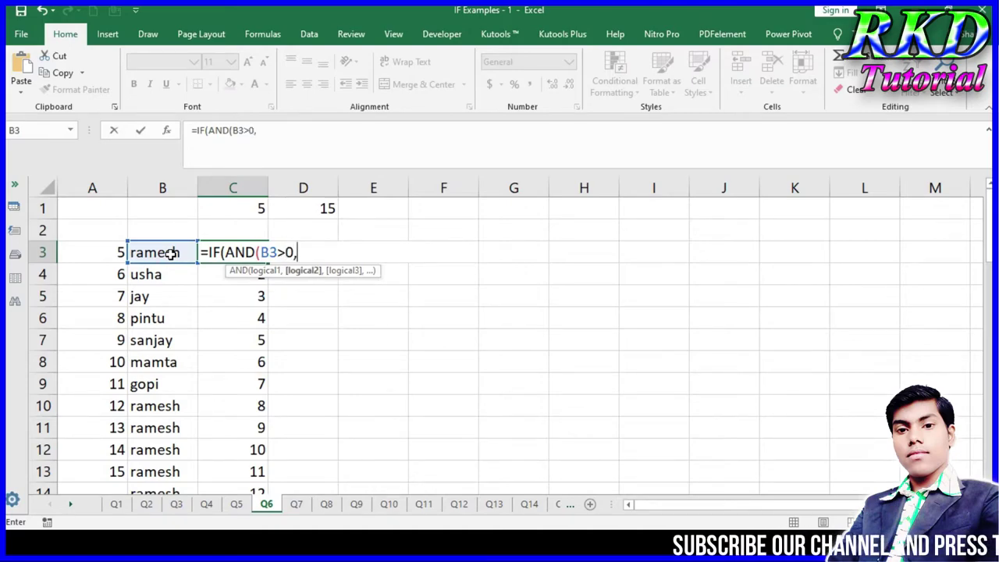
{"action": "left_click", "coordinate": [241, 232]}
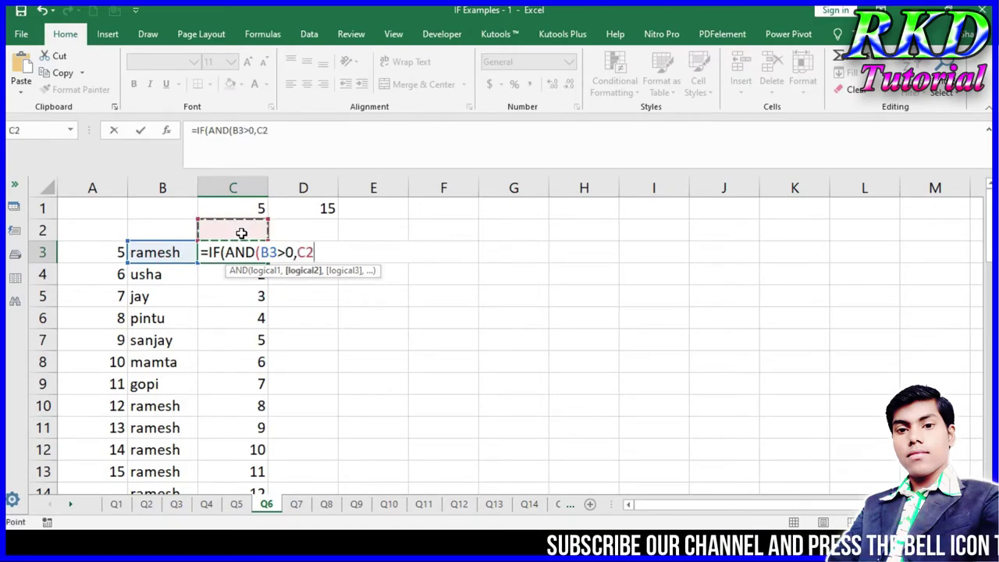
{"action": "type", "text": ">"}
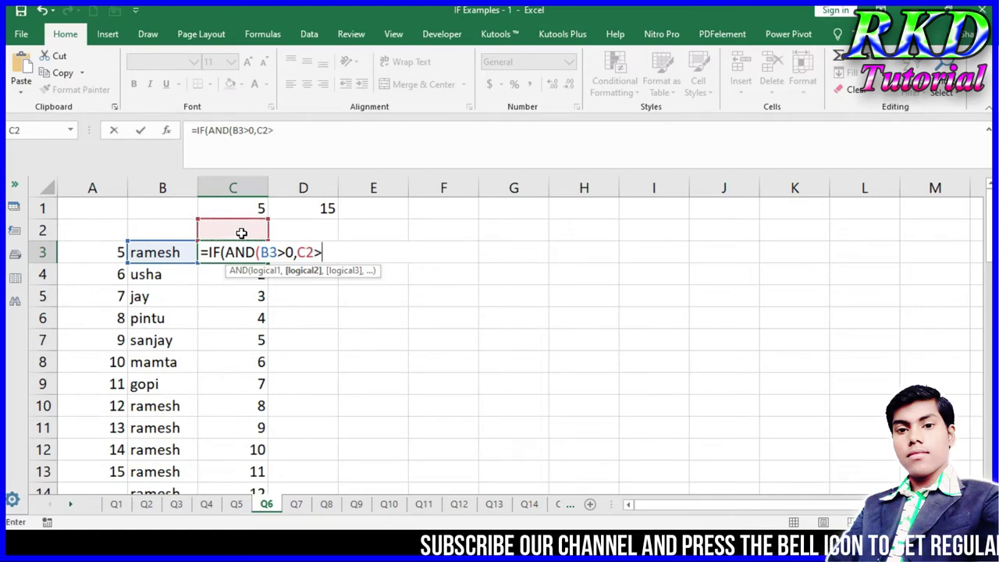
{"action": "left_click", "coordinate": [328, 207]}
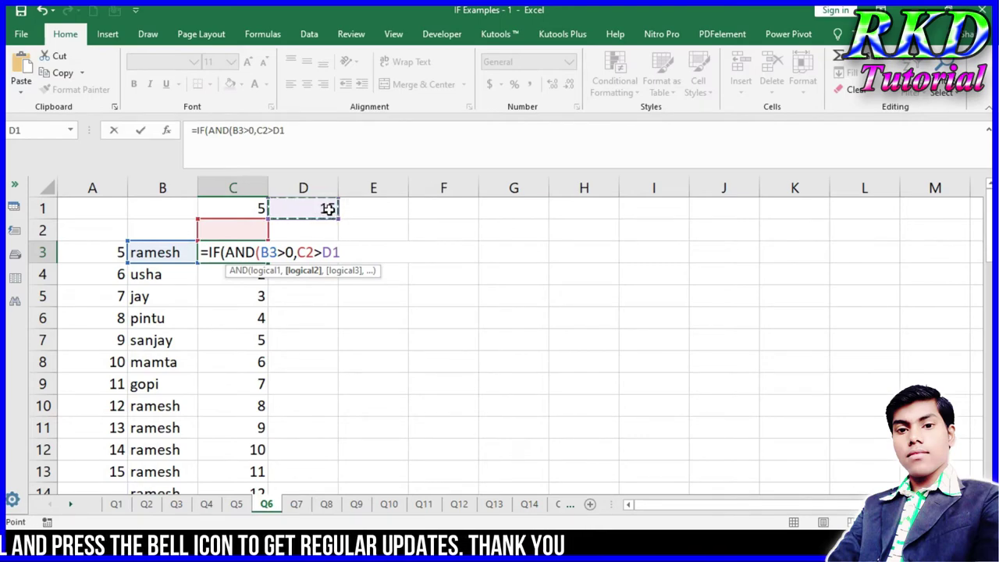
Step: Fix the comparison and complete C3 as =IF(AND(B3>0,C2<D1),C2+1,"")
{"action": "left_click", "coordinate": [323, 252]}
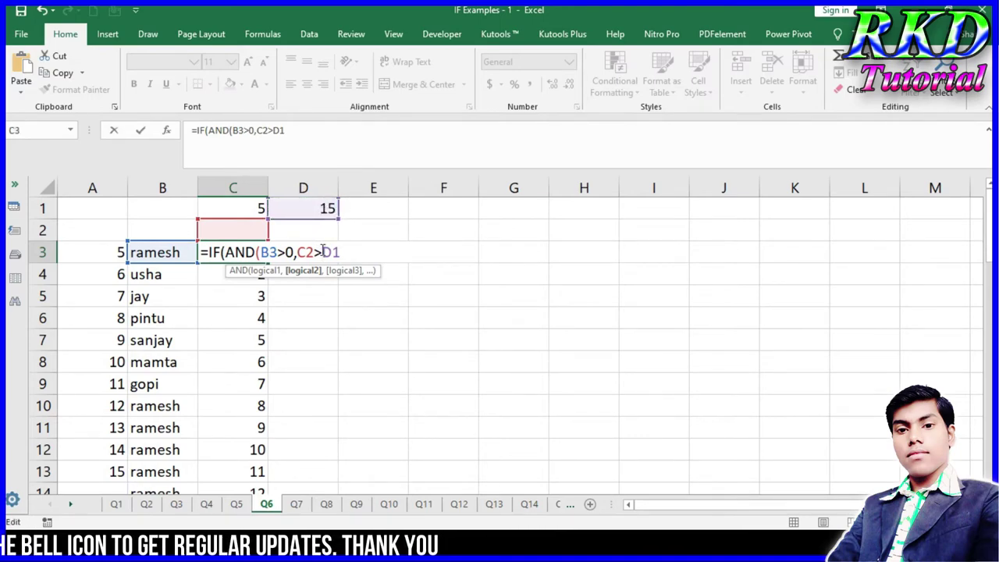
{"action": "key", "text": "BackSpace"}
{"action": "type", "text": ","}
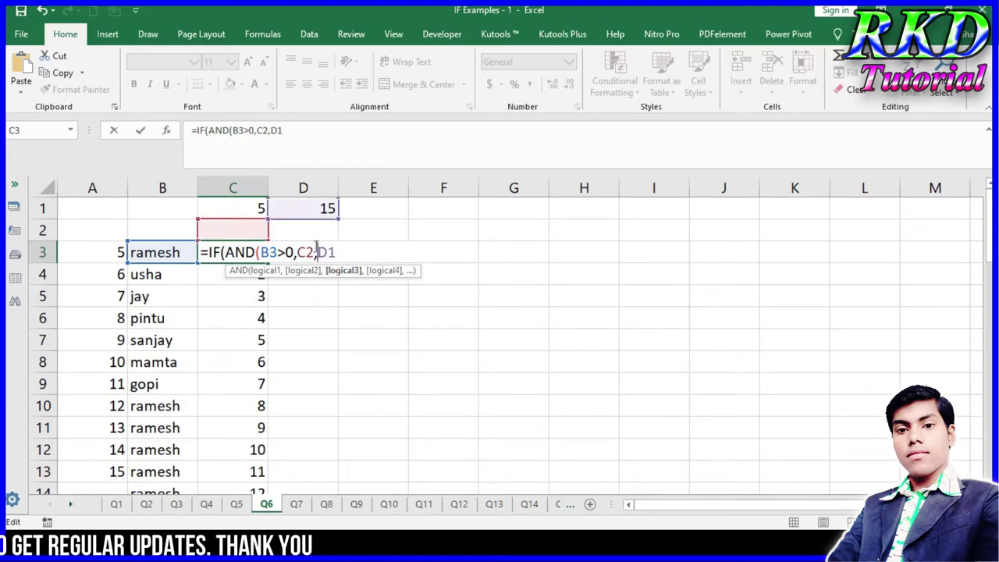
{"action": "key", "text": "BackSpace"}
{"action": "type", "text": "<D1),"}
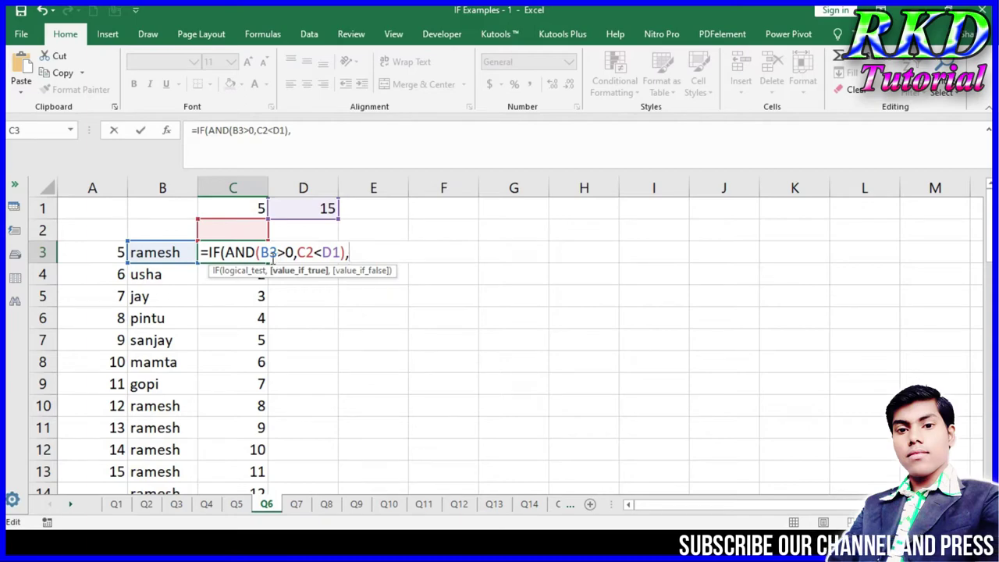
{"action": "left_click", "coordinate": [235, 233]}
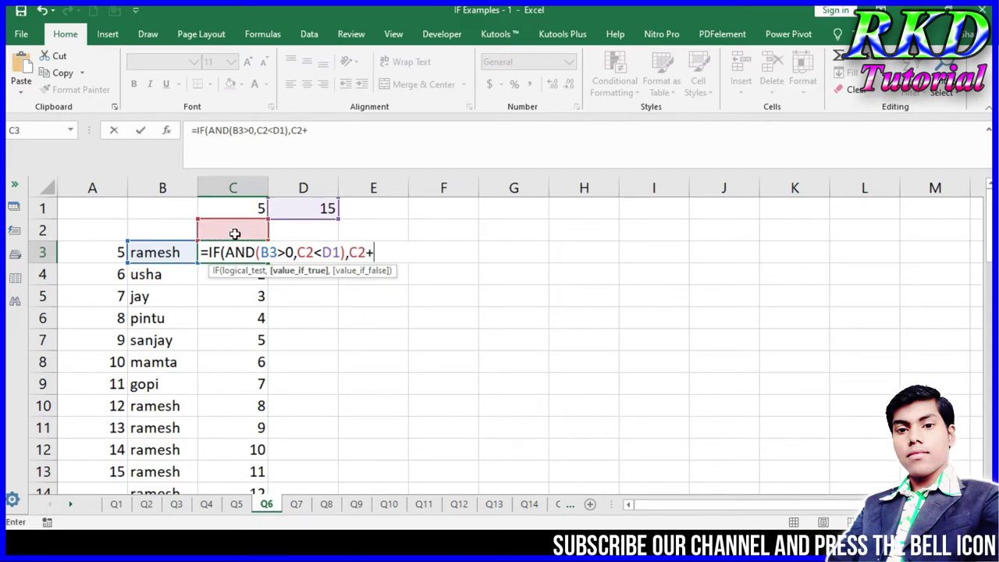
{"action": "type", "text": "1,"}
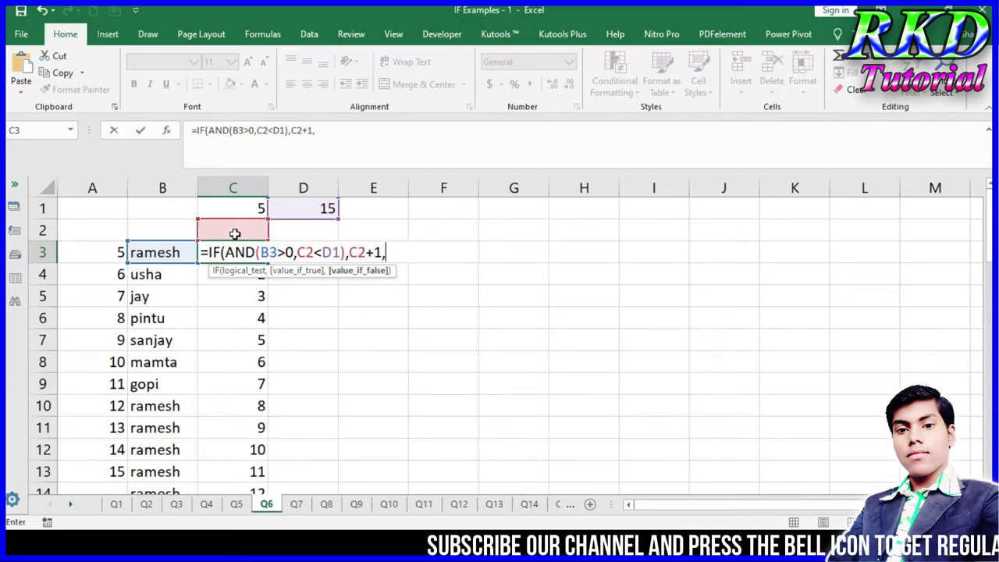
{"action": "type", "text": "\"\""}
{"action": "key", "text": "Return"}
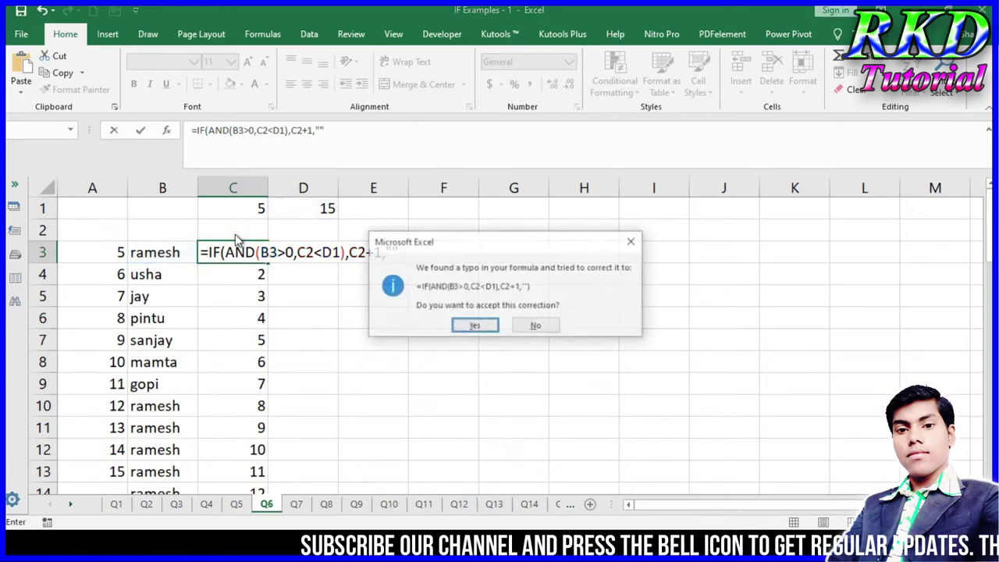
Step: Accept the correction, copy C3 down column C, and reopen C3 to lock D1 as $D$1
{"action": "left_click", "coordinate": [474, 325]}
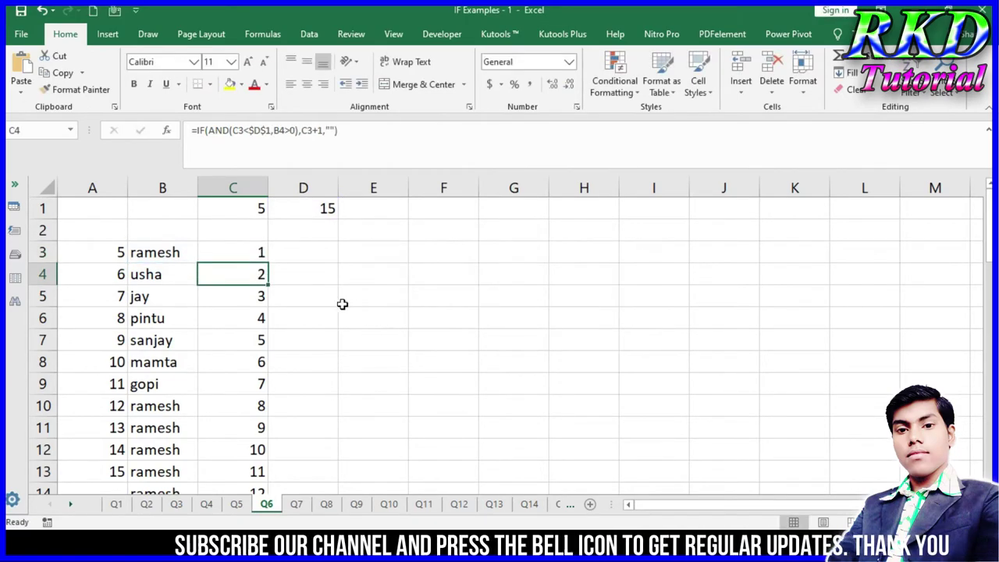
{"action": "left_click", "coordinate": [259, 252]}
{"action": "double_click", "coordinate": [268, 263]}
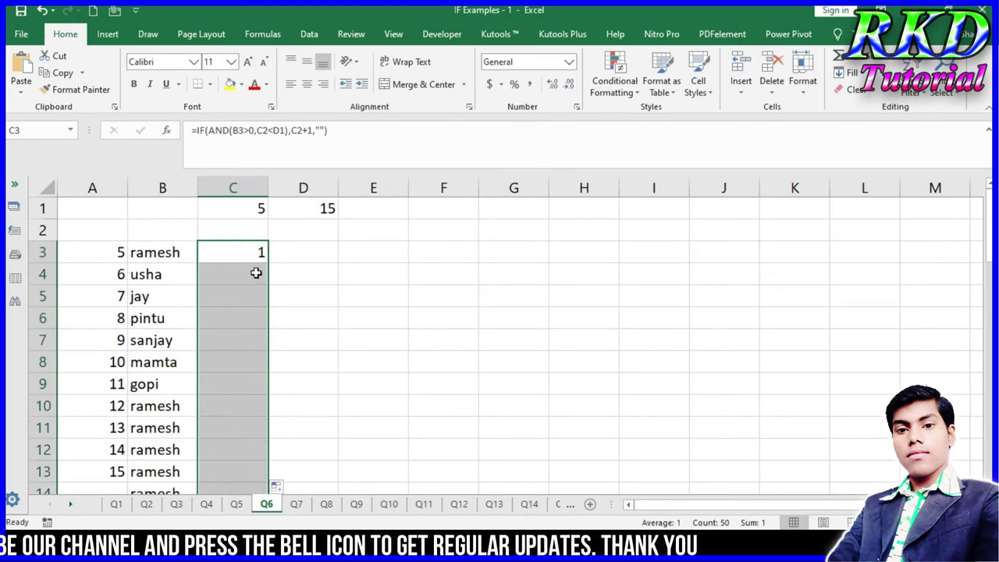
{"action": "left_click", "coordinate": [257, 273]}
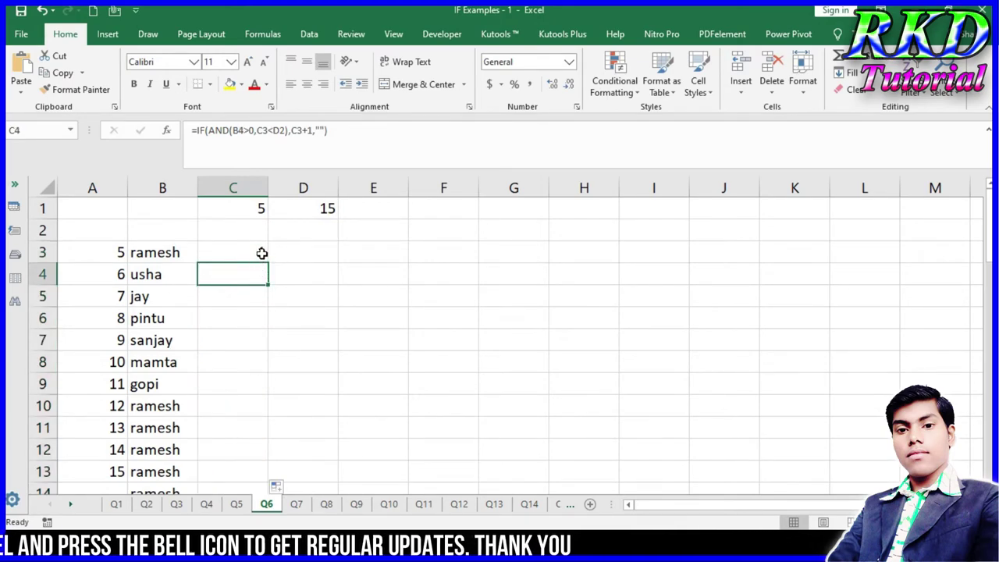
{"action": "double_click", "coordinate": [262, 253]}
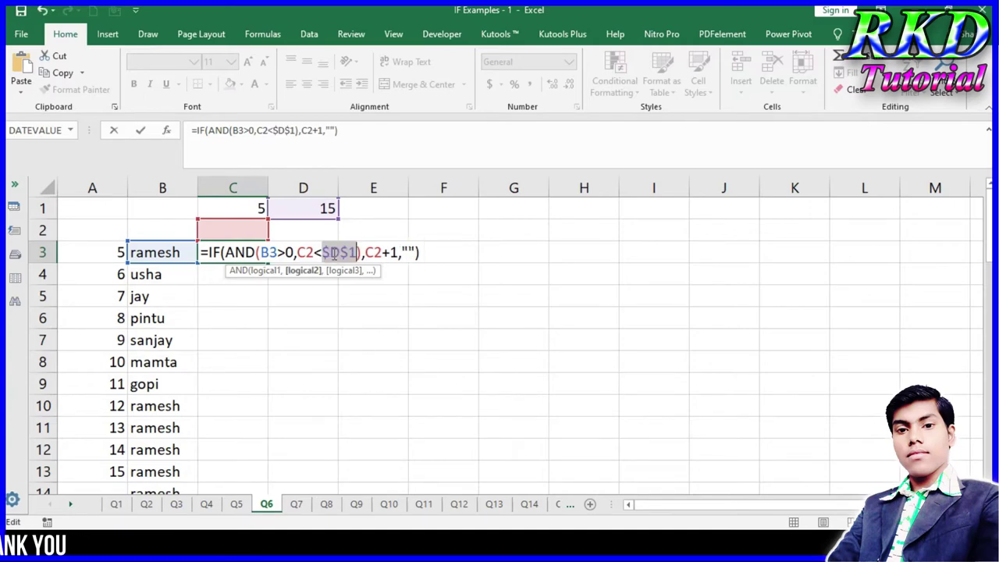
Step: Commit C3 with $D$1, fill it down to C14, and check C1 (5) and D1 (15)
{"action": "key", "text": "Return"}
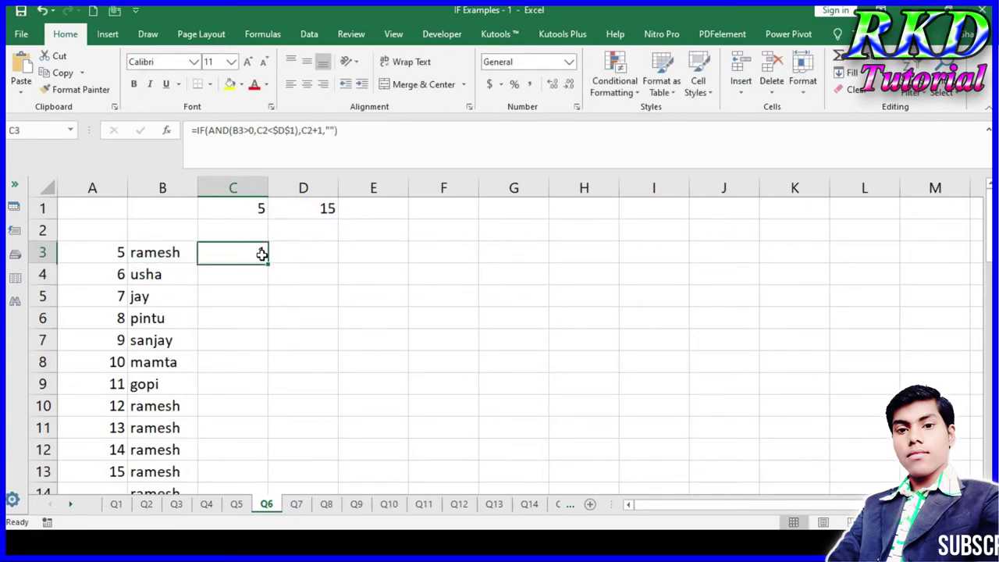
{"action": "double_click", "coordinate": [269, 263]}
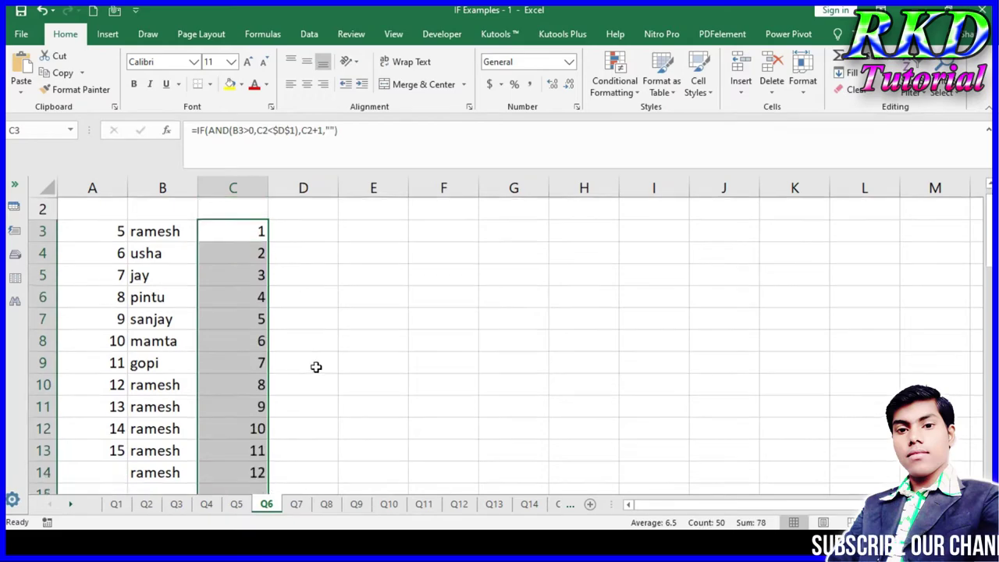
{"action": "scroll", "coordinate": [297, 383], "scroll_direction": "down", "scroll_amount": 2}
{"action": "left_click", "coordinate": [243, 360]}
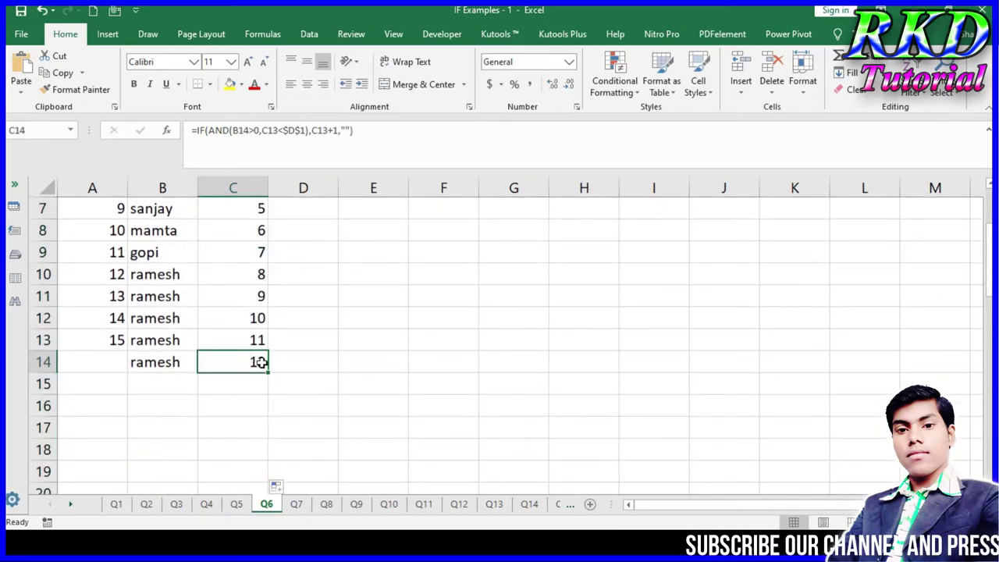
{"action": "scroll", "coordinate": [319, 238], "scroll_direction": "up", "scroll_amount": 2}
{"action": "left_click", "coordinate": [325, 207]}
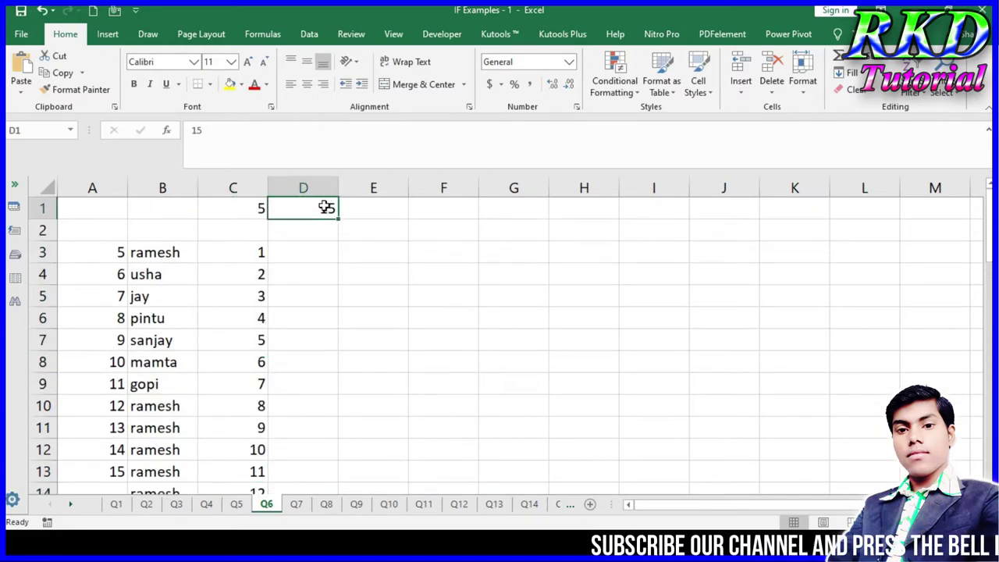
{"action": "left_click", "coordinate": [261, 215]}
{"action": "scroll", "coordinate": [273, 265], "scroll_direction": "down", "scroll_amount": 1}
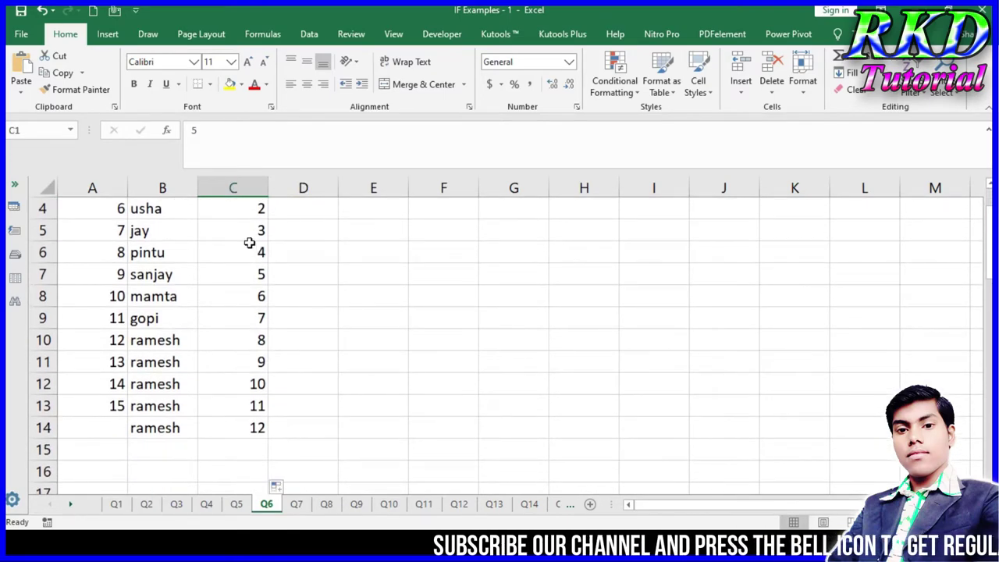
{"action": "scroll", "coordinate": [249, 242], "scroll_direction": "up", "scroll_amount": 1}
{"action": "left_click", "coordinate": [255, 251]}
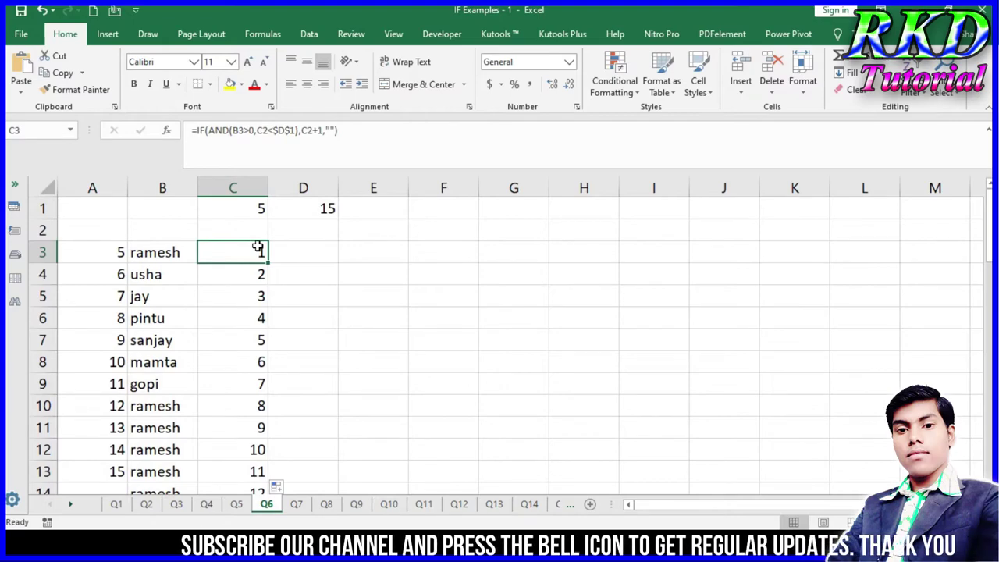
{"action": "scroll", "coordinate": [234, 328], "scroll_direction": "down", "scroll_amount": 1}
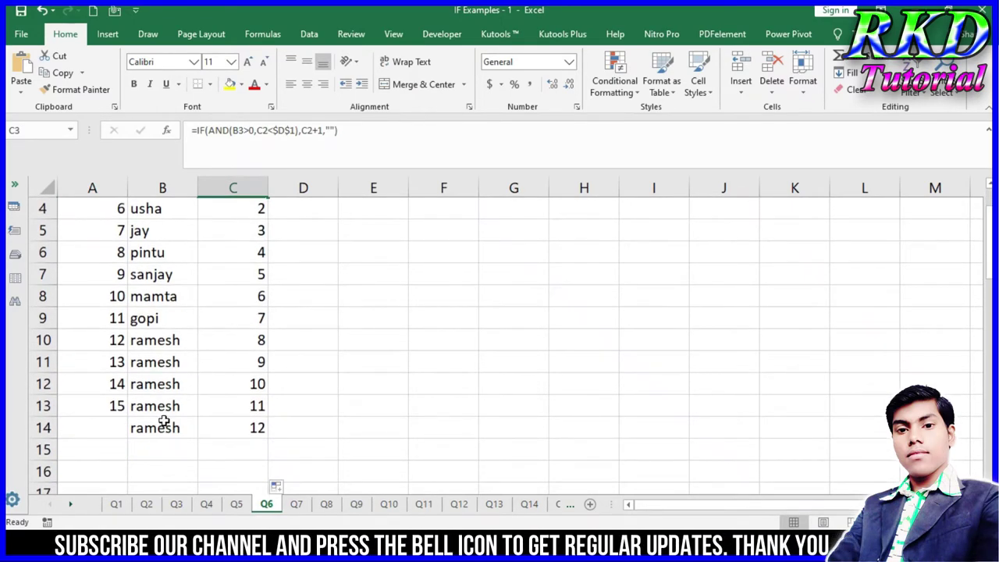
Step: Delete the last two names in B14 and B13 so their counts go blank, then recheck C3 and A3
{"action": "left_click", "coordinate": [187, 429]}
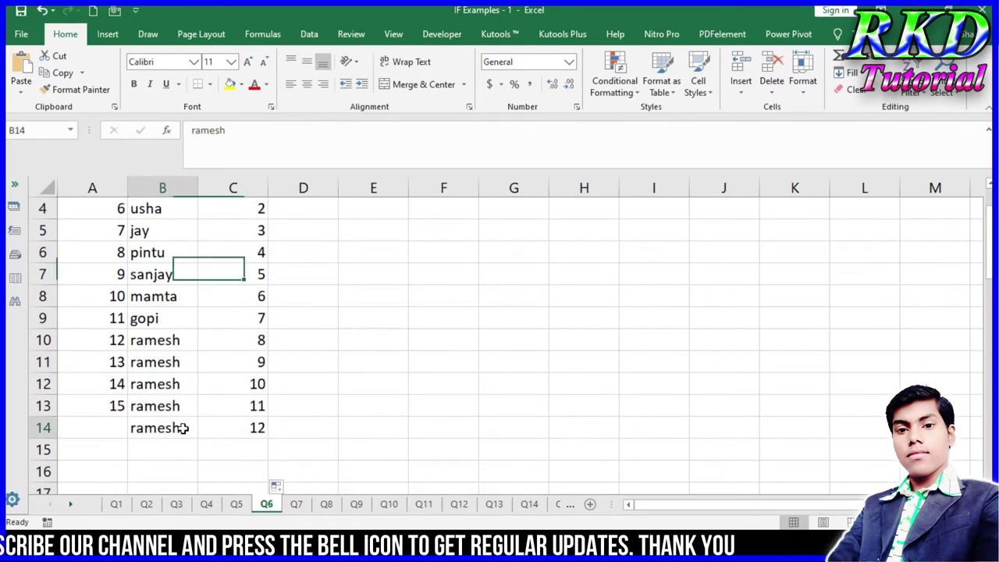
{"action": "left_click", "coordinate": [246, 435]}
{"action": "left_click", "coordinate": [181, 428]}
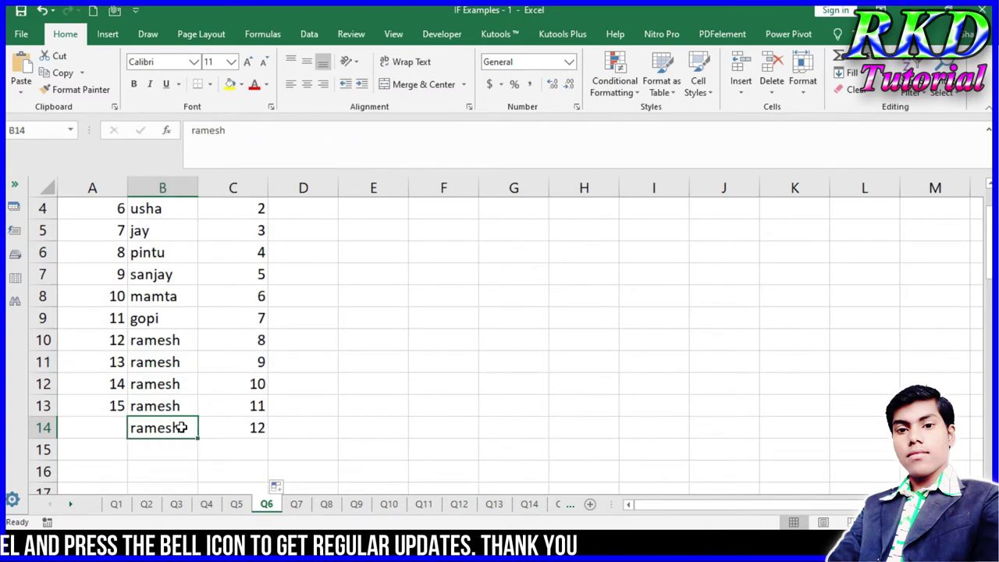
{"action": "key", "text": "Delete"}
{"action": "left_click", "coordinate": [251, 407]}
{"action": "left_click", "coordinate": [239, 424]}
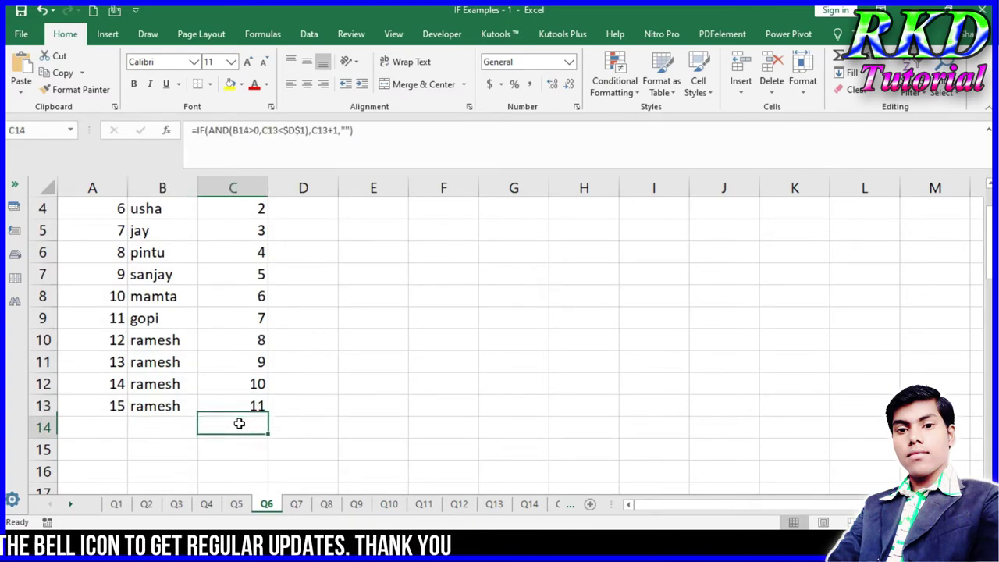
{"action": "left_click", "coordinate": [170, 406]}
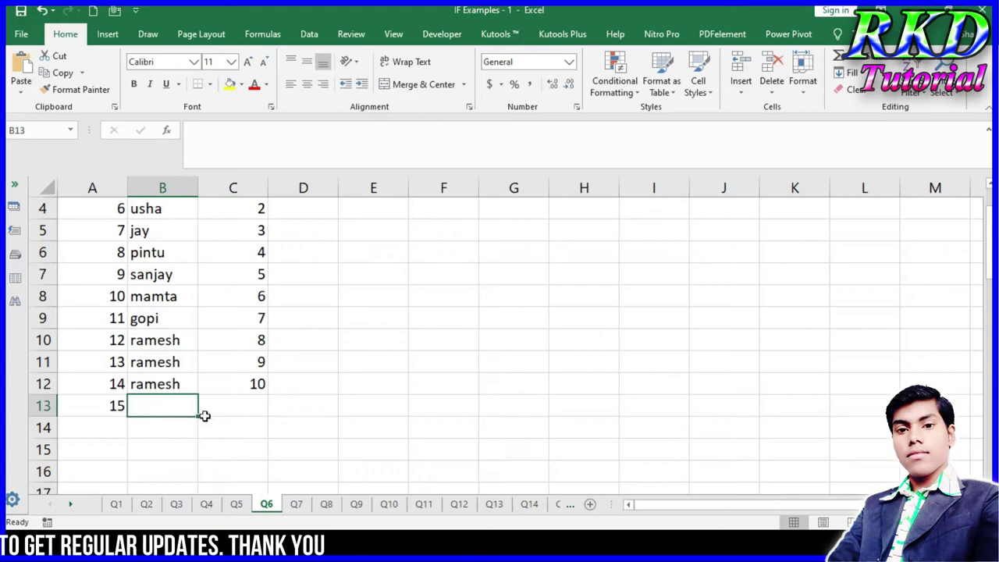
{"action": "left_click", "coordinate": [254, 401]}
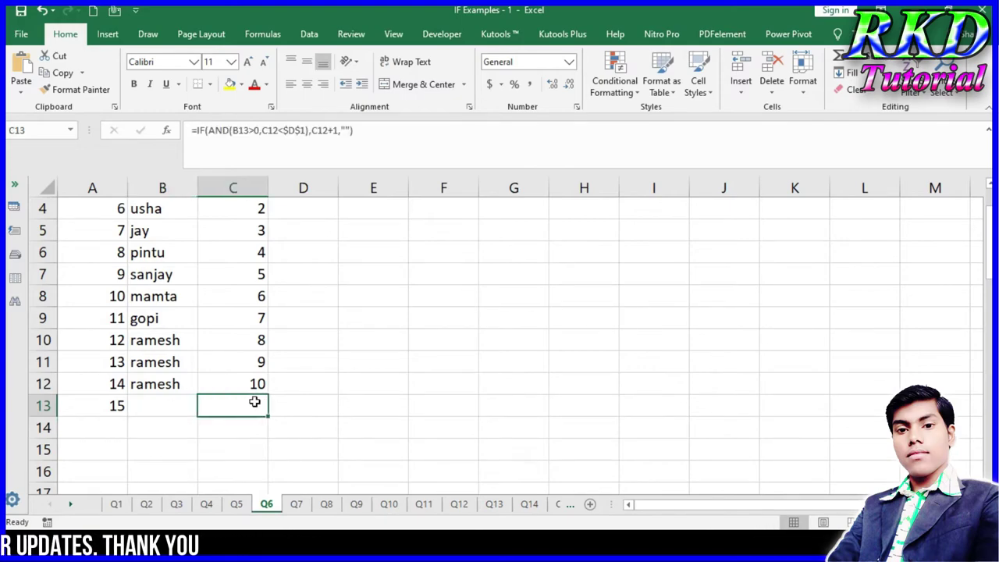
{"action": "scroll", "coordinate": [255, 401], "scroll_direction": "up", "scroll_amount": 1}
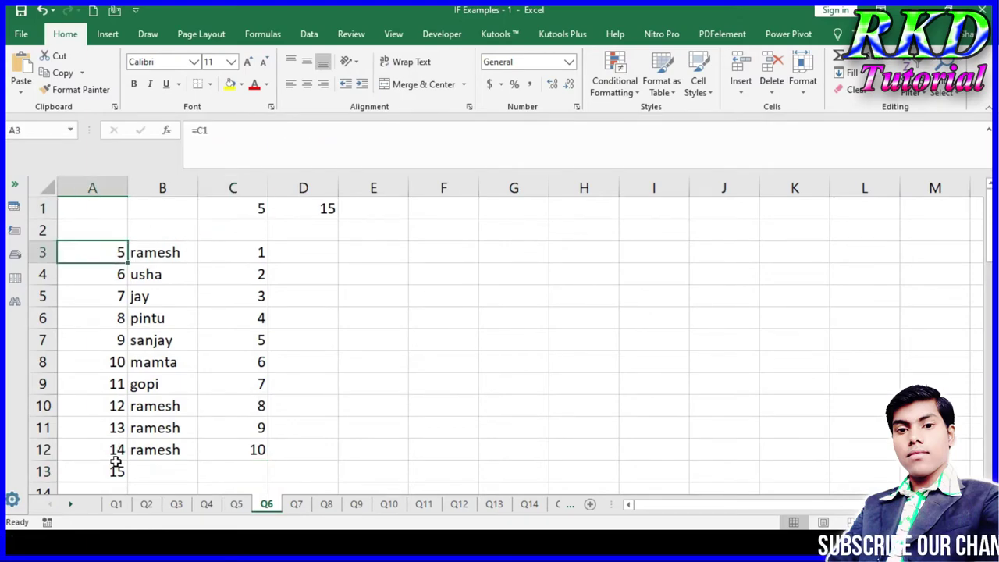
{"action": "left_click", "coordinate": [243, 257]}
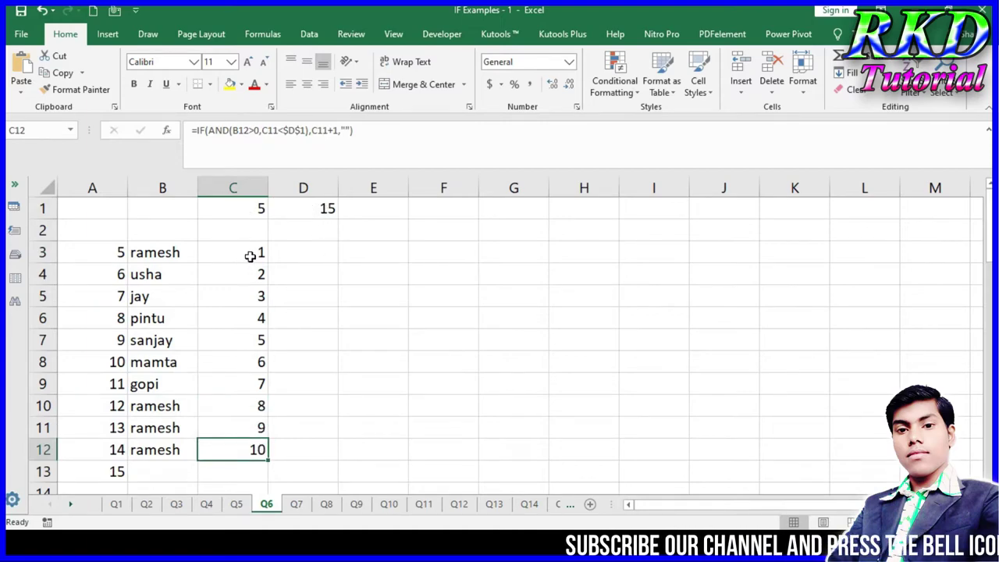
{"action": "left_click", "coordinate": [116, 252]}
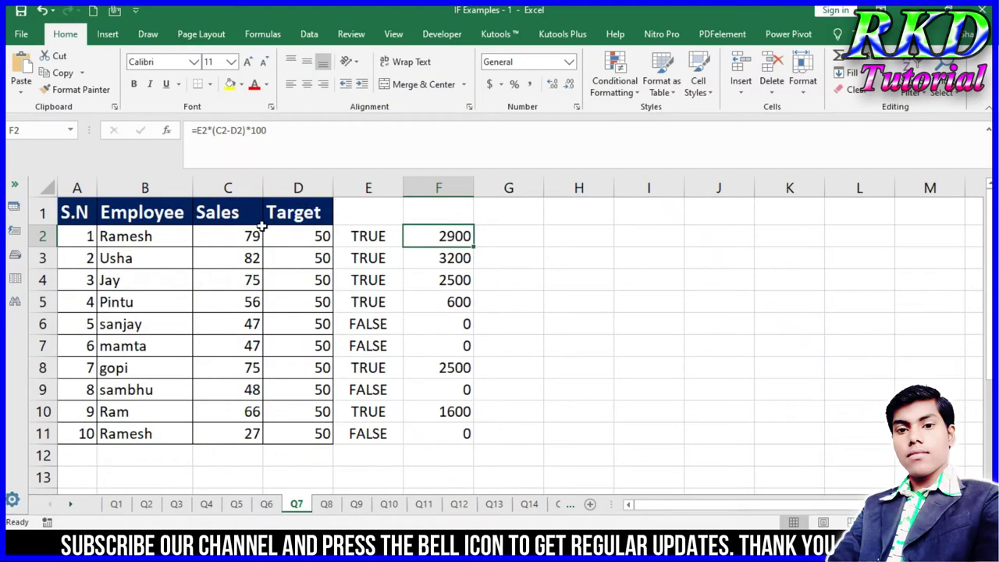
Step: On sheet Q7, clear the TRUE/FALSE and result cells E2:F11
{"action": "left_click", "coordinate": [147, 504]}
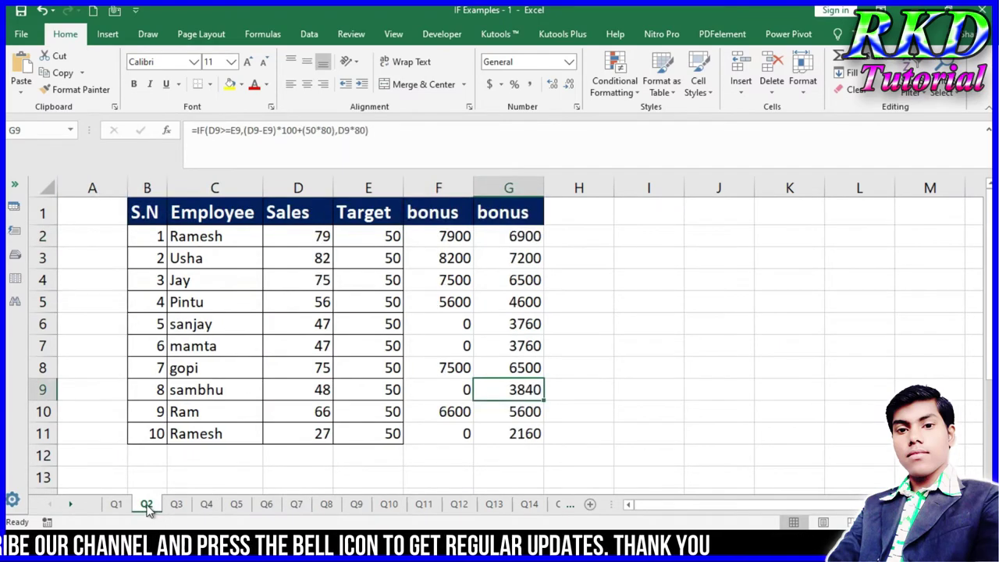
{"action": "left_click", "coordinate": [296, 504]}
{"action": "left_click_drag", "start_coordinate": [365, 235], "coordinate": [420, 440]}
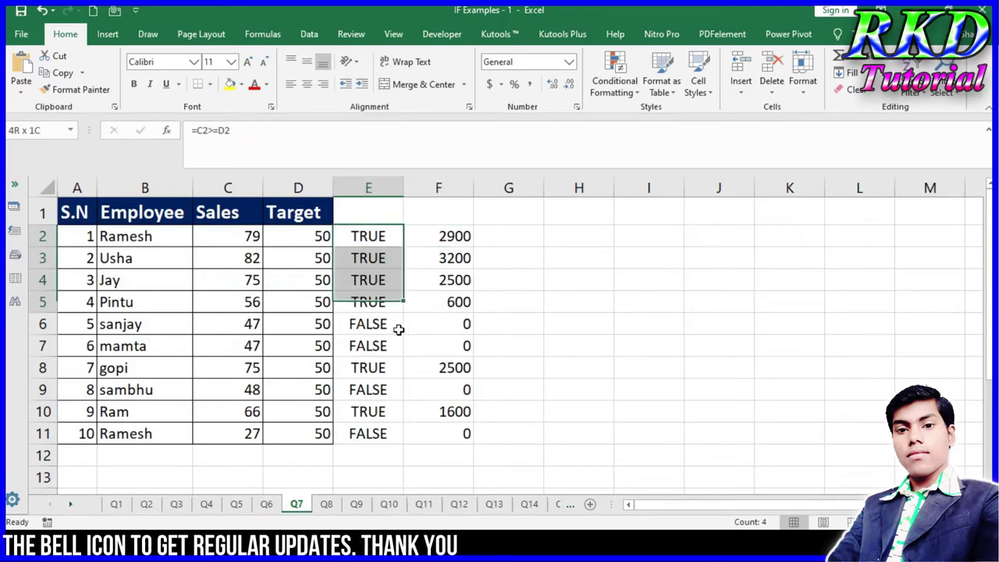
{"action": "key", "text": "Delete"}
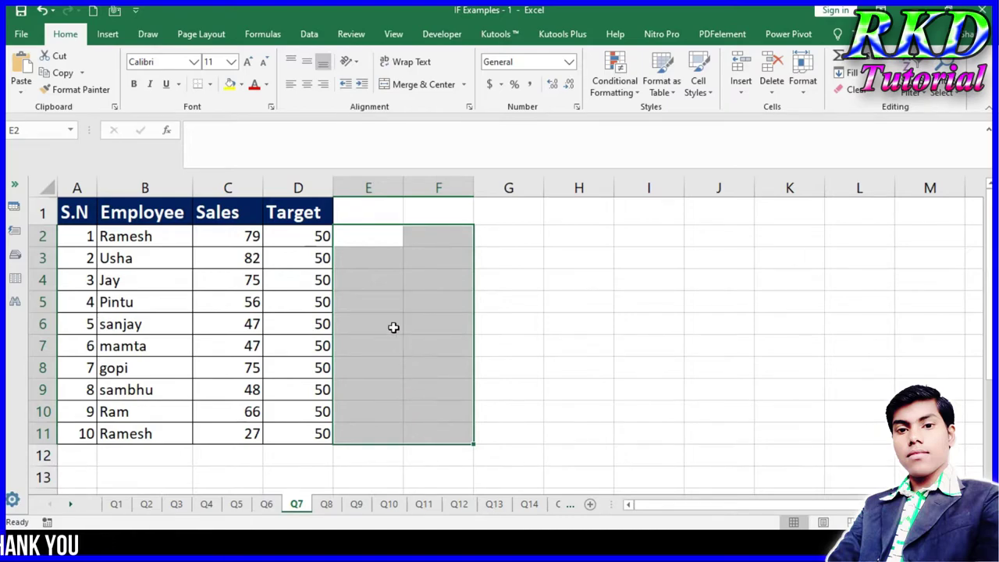
Step: Enter TRUE and FALSE in G4:G5 with 1 and 0 beside them in H4:H5
{"action": "left_click", "coordinate": [512, 283]}
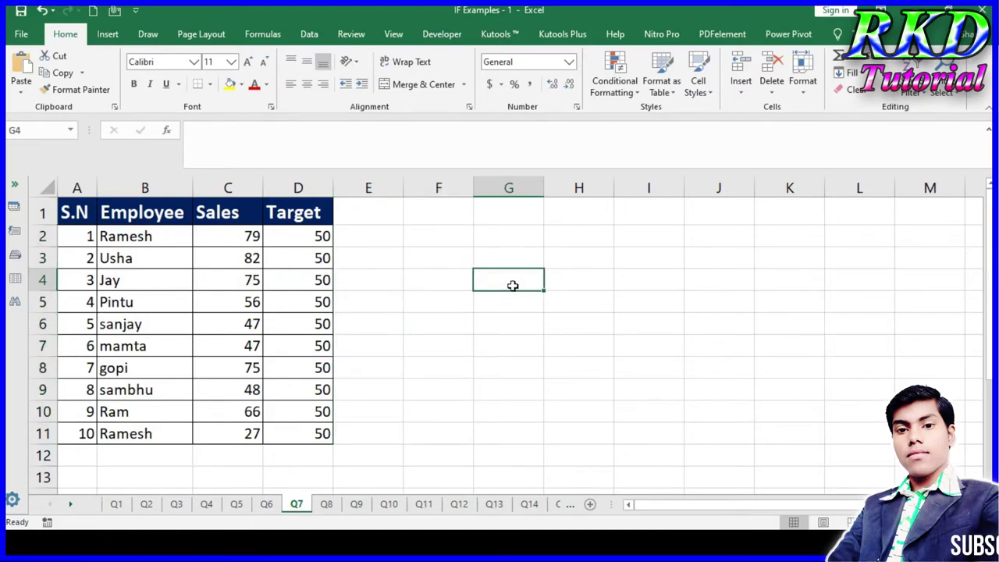
{"action": "type", "text": "true"}
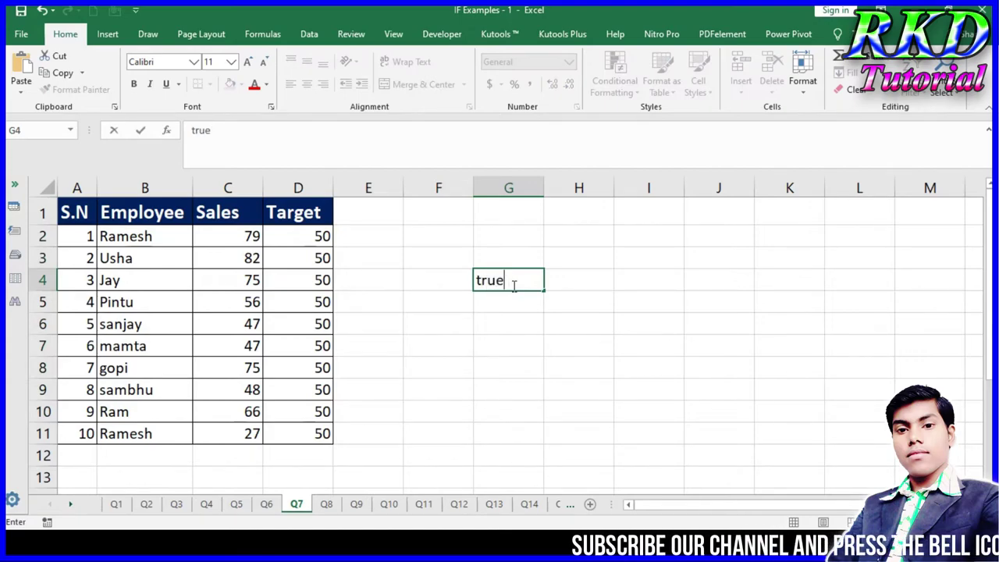
{"action": "key", "text": "Tab"}
{"action": "left_click", "coordinate": [514, 305]}
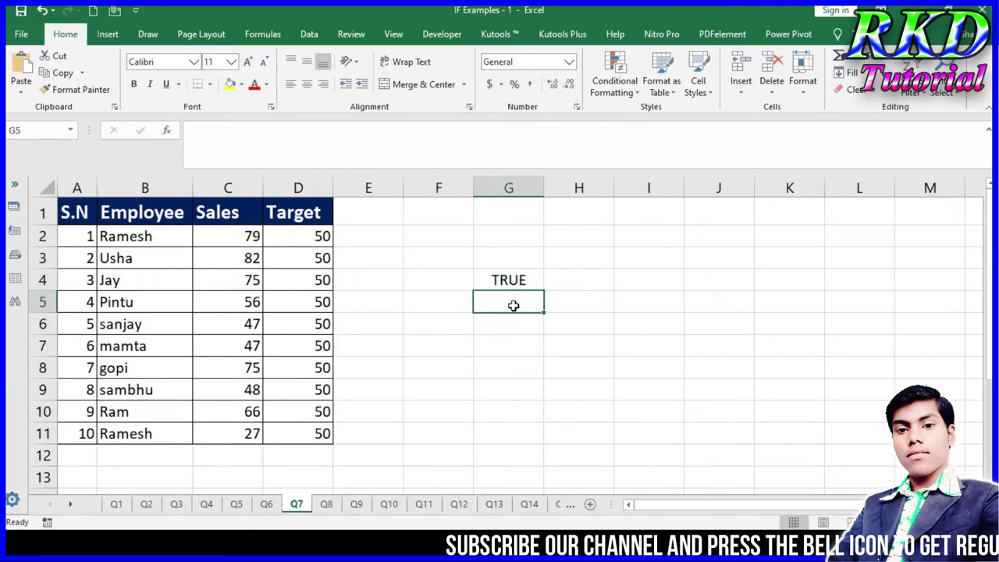
{"action": "type", "text": "false"}
{"action": "key", "text": "Tab"}
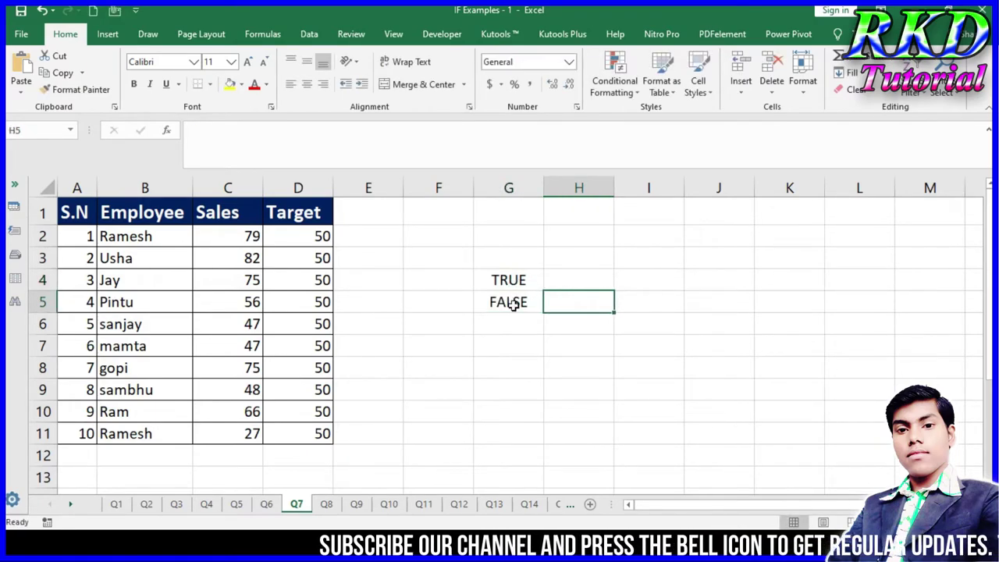
{"action": "left_click", "coordinate": [567, 283]}
{"action": "type", "text": "1"}
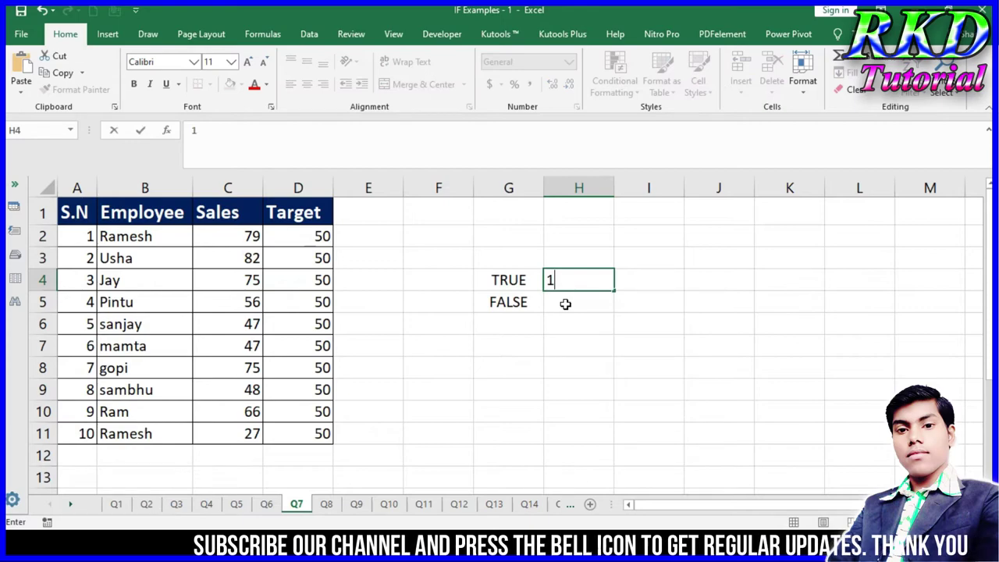
{"action": "left_click", "coordinate": [565, 304]}
{"action": "type", "text": "0"}
{"action": "left_click", "coordinate": [549, 319]}
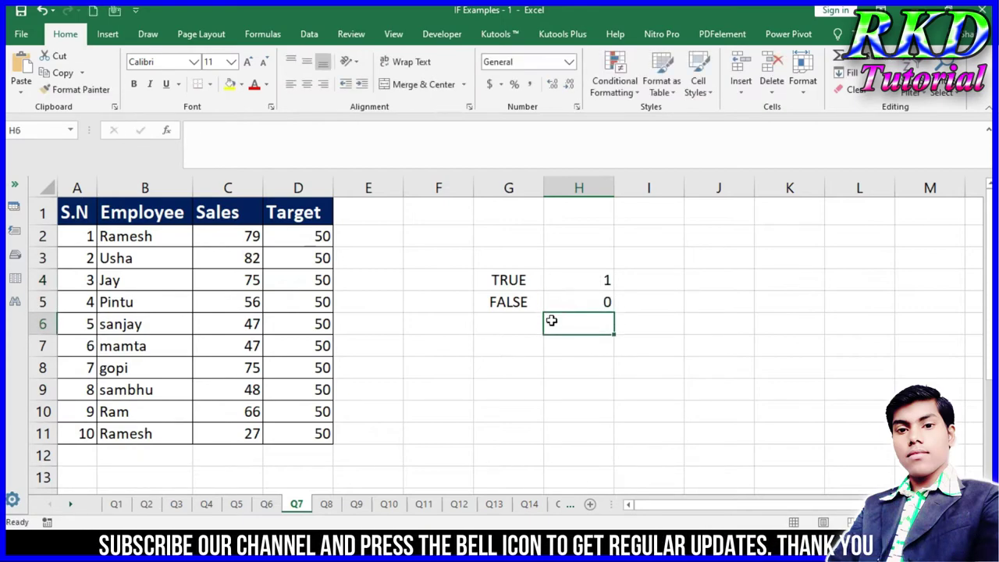
{"action": "left_click", "coordinate": [383, 239]}
Step: Add the header 'bonus' in E1 and begin a formula in E2
{"action": "left_click", "coordinate": [369, 218]}
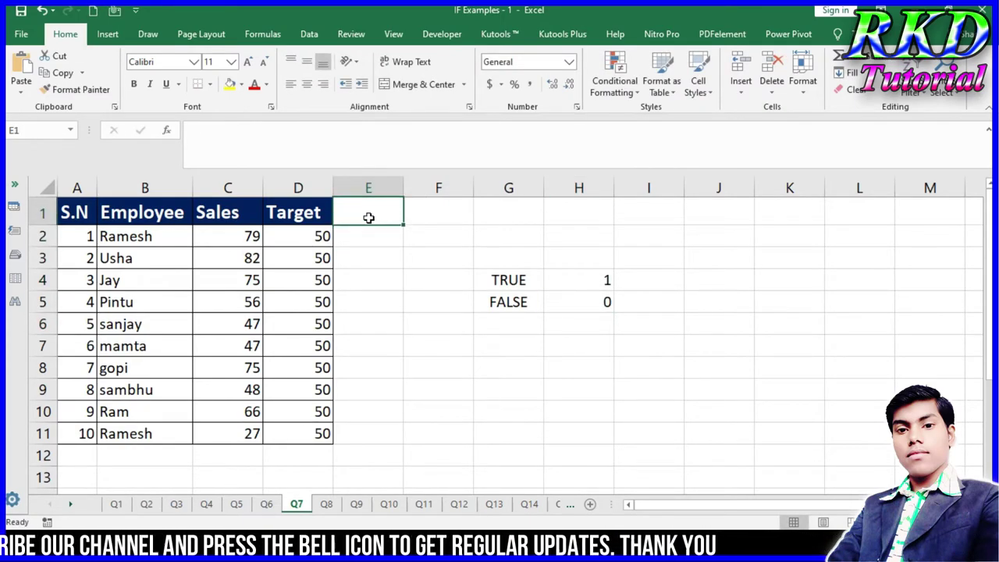
{"action": "type", "text": "bonu"}
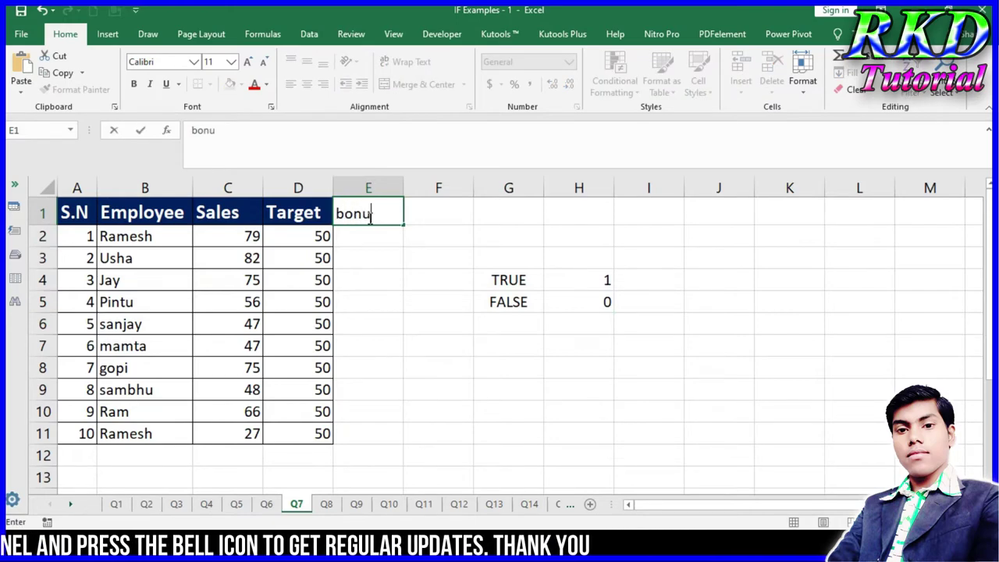
{"action": "type", "text": "s"}
{"action": "key", "text": "Tab"}
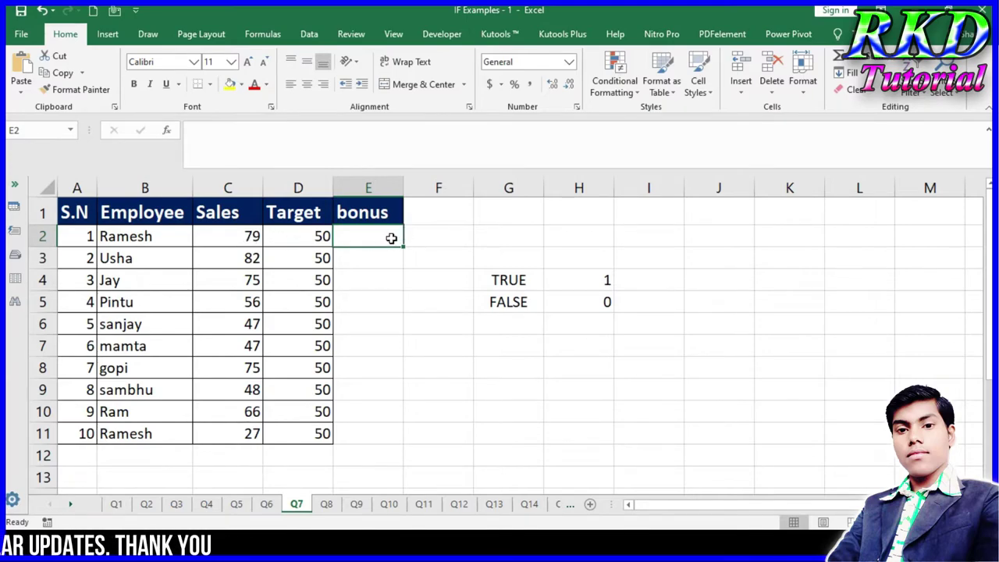
{"action": "type", "text": "="}
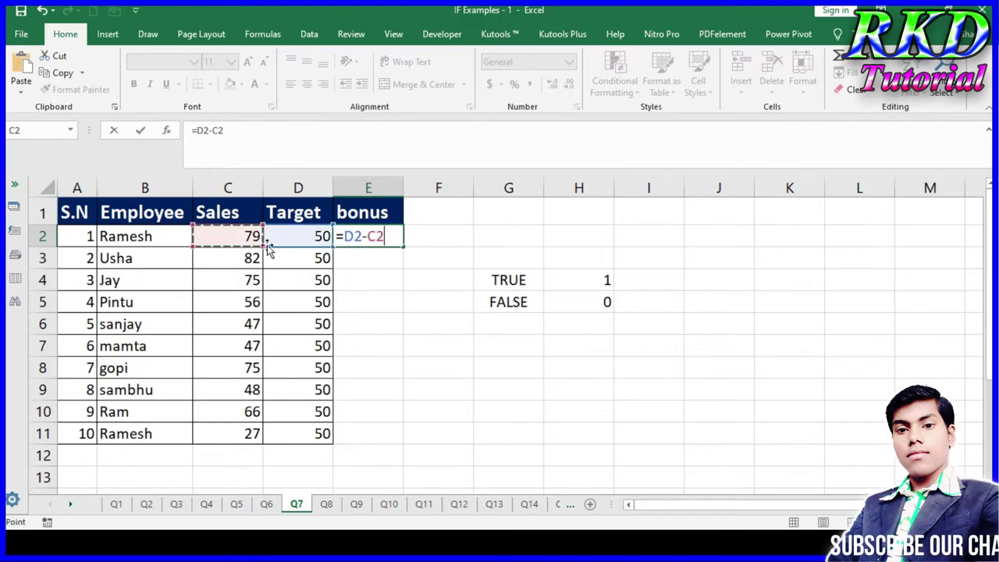
{"action": "key", "text": "Return"}
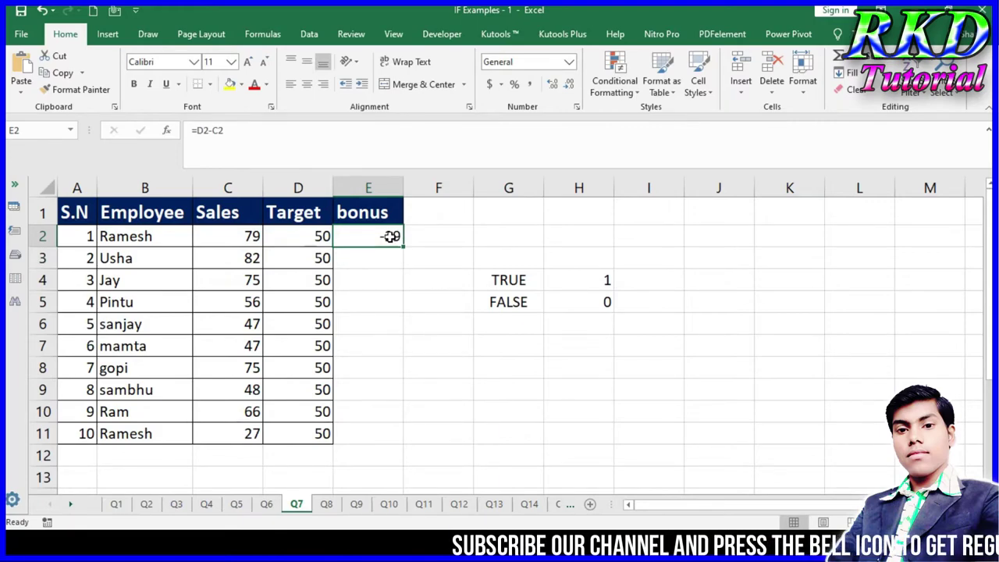
{"action": "double_click", "coordinate": [390, 237]}
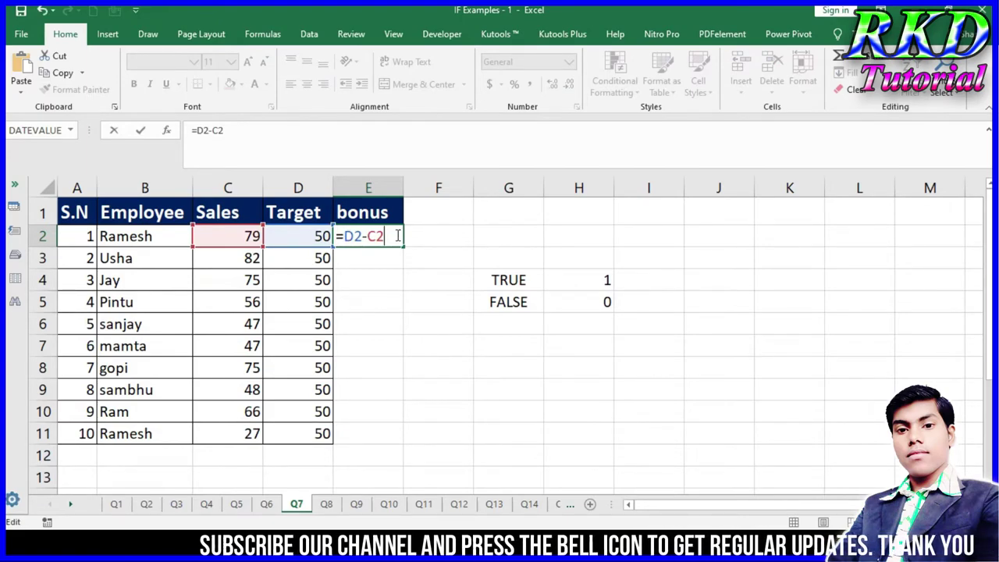
{"action": "key", "text": "BackSpace"}
{"action": "key", "text": "Escape"}
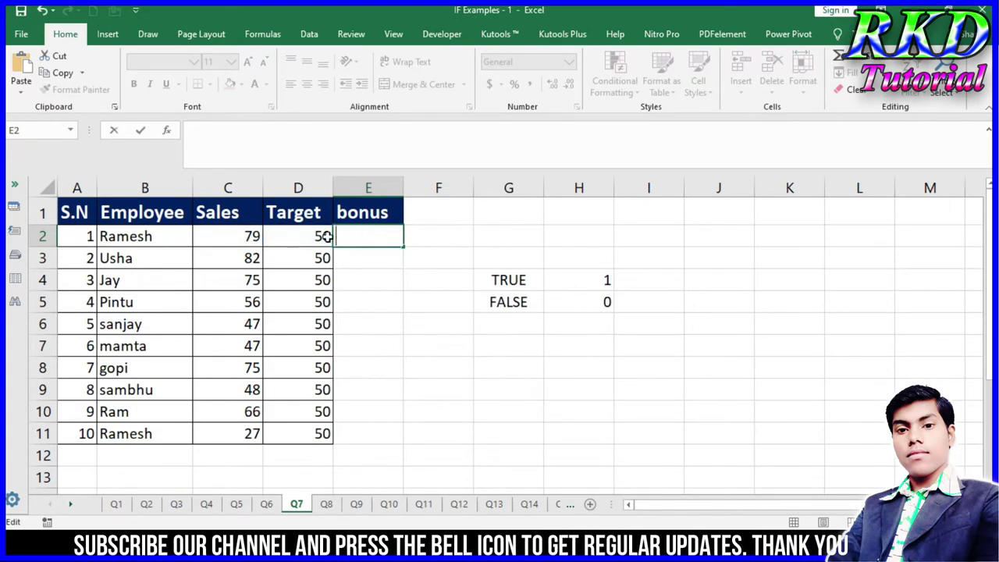
{"action": "left_click", "coordinate": [256, 236]}
{"action": "left_click_drag", "start_coordinate": [260, 237], "coordinate": [306, 234]}
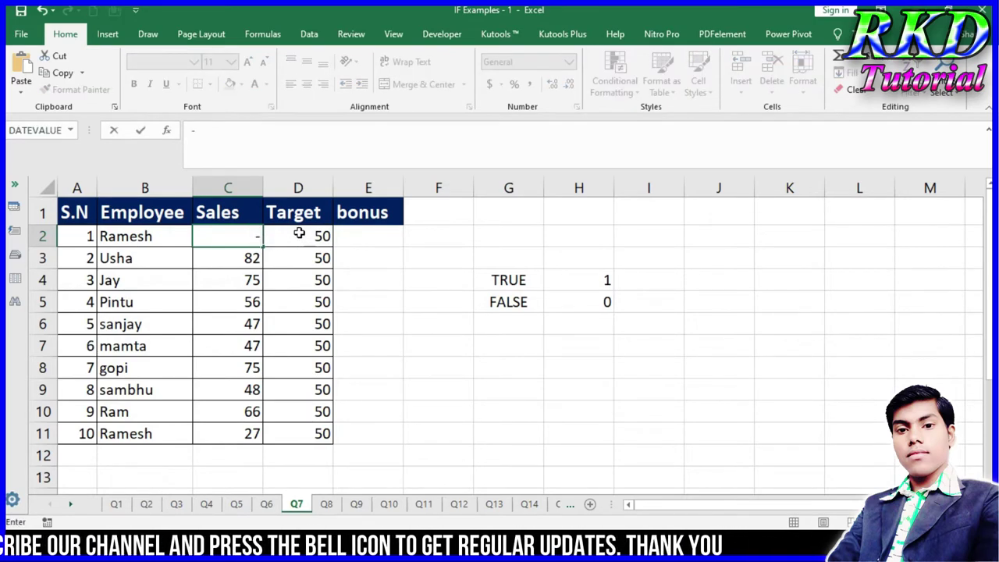
{"action": "left_click", "coordinate": [356, 235]}
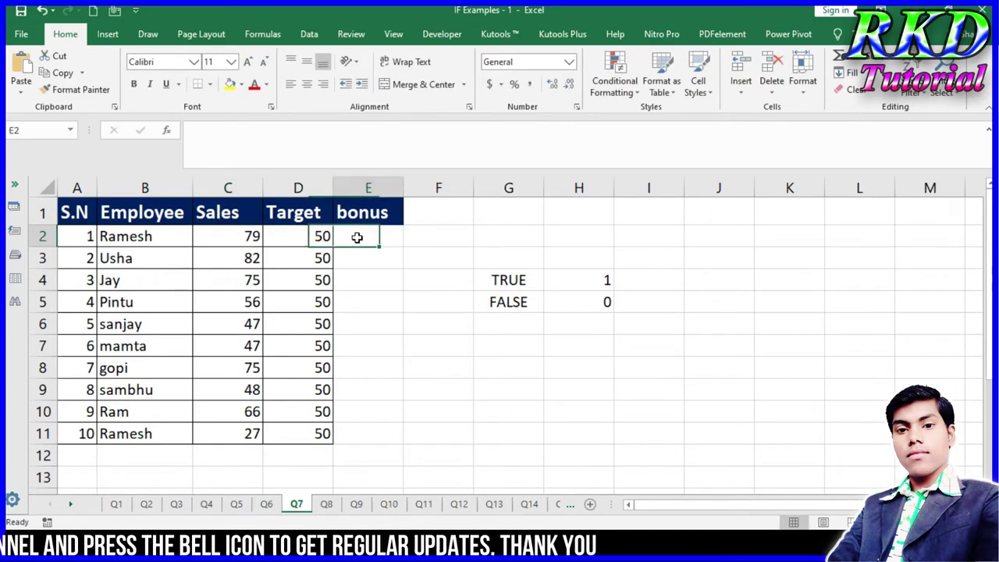
{"action": "type", "text": "="}
{"action": "left_click", "coordinate": [258, 236]}
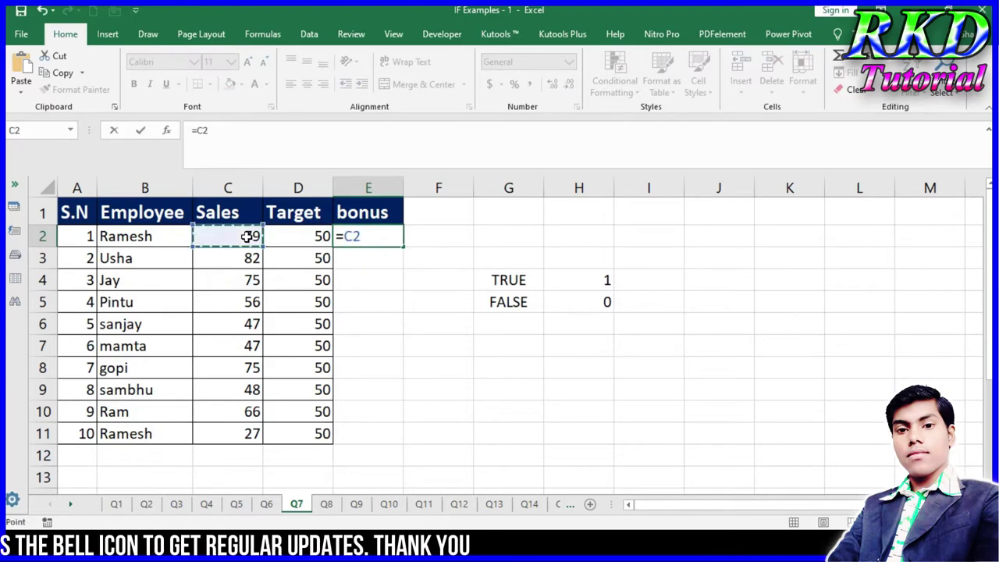
{"action": "left_click", "coordinate": [307, 241]}
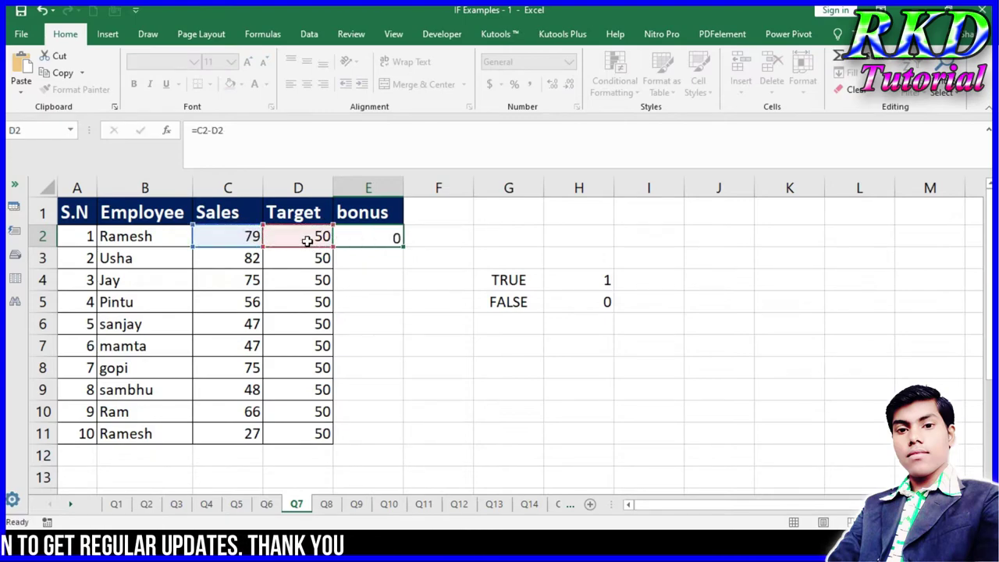
{"action": "key", "text": "Return"}
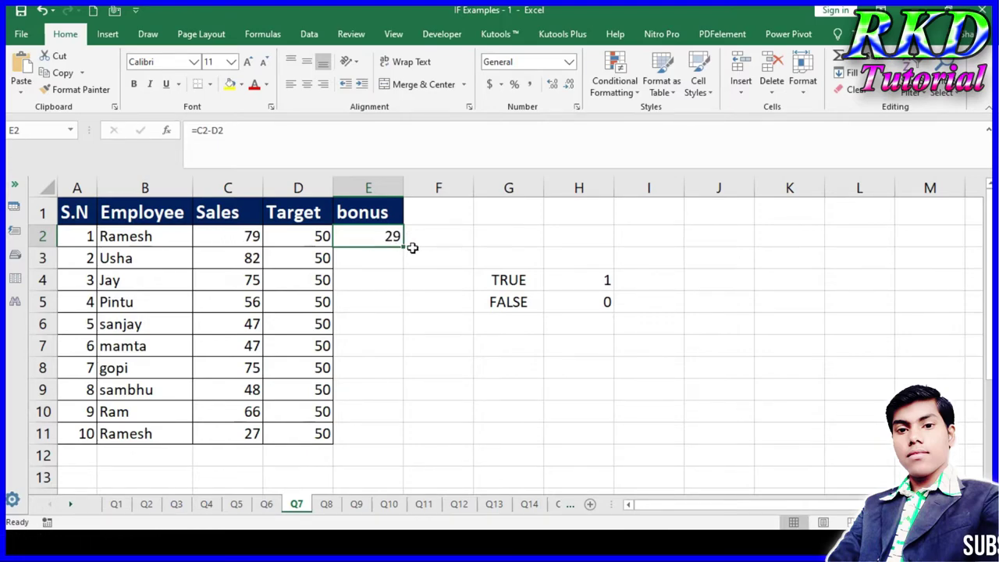
{"action": "double_click", "coordinate": [403, 247]}
{"action": "left_click", "coordinate": [394, 323]}
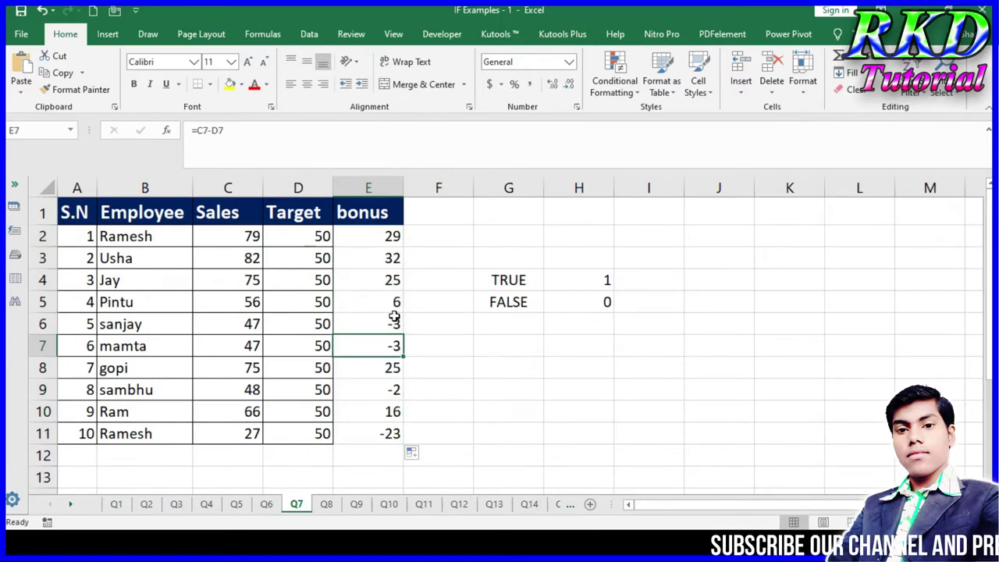
{"action": "left_click", "coordinate": [370, 235]}
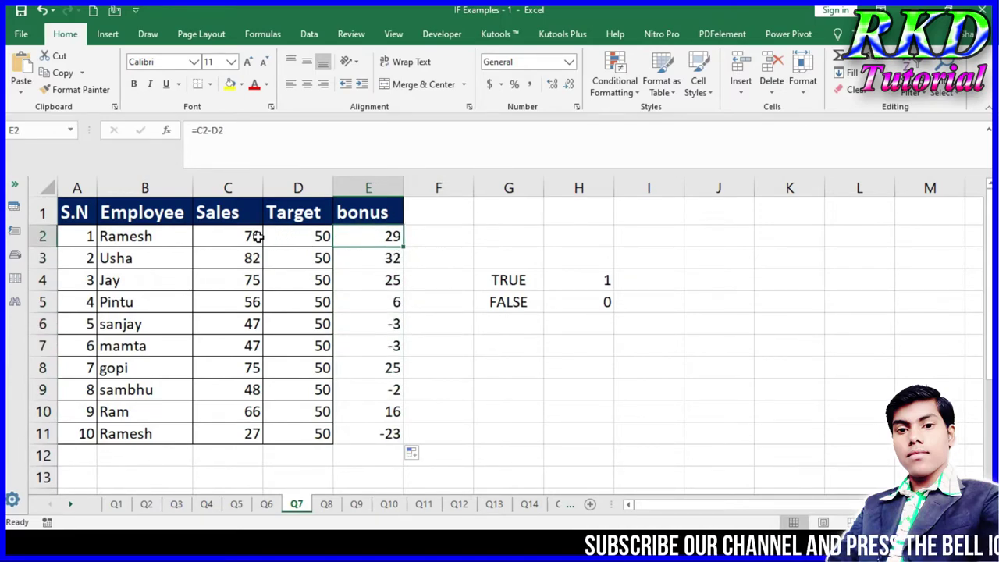
{"action": "left_click", "coordinate": [444, 235]}
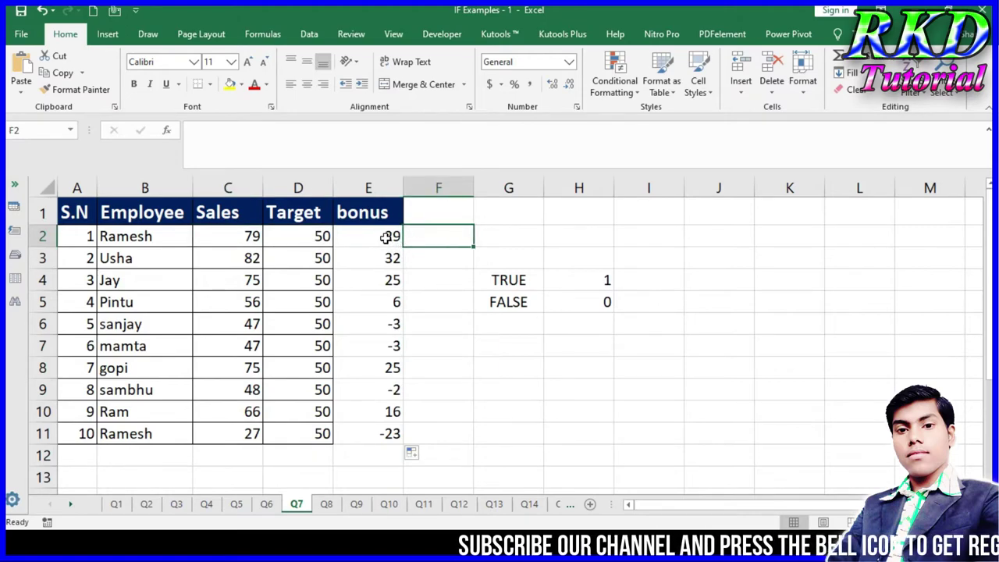
{"action": "left_click", "coordinate": [385, 237]}
{"action": "left_click", "coordinate": [393, 325]}
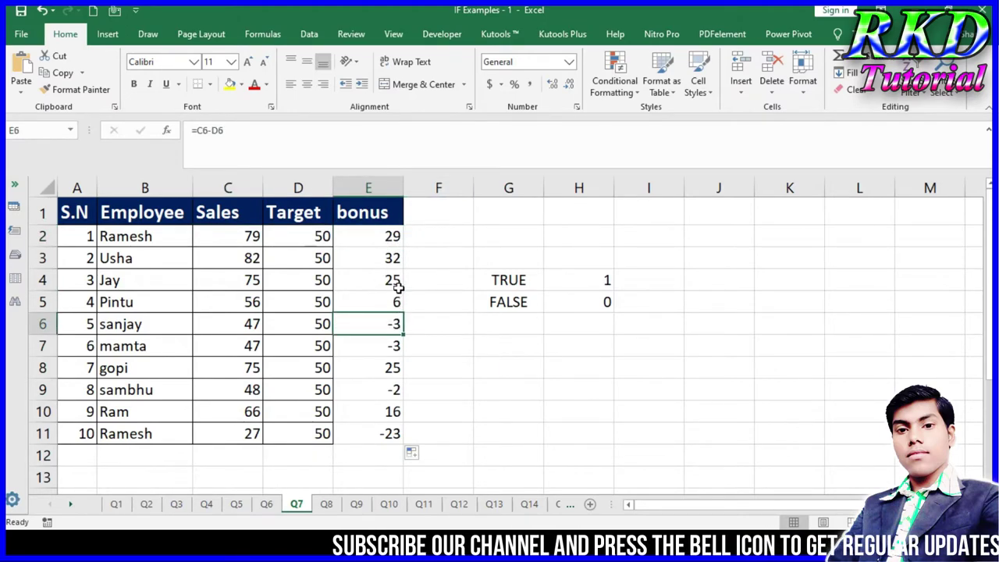
{"action": "left_click_drag", "start_coordinate": [386, 233], "coordinate": [377, 430]}
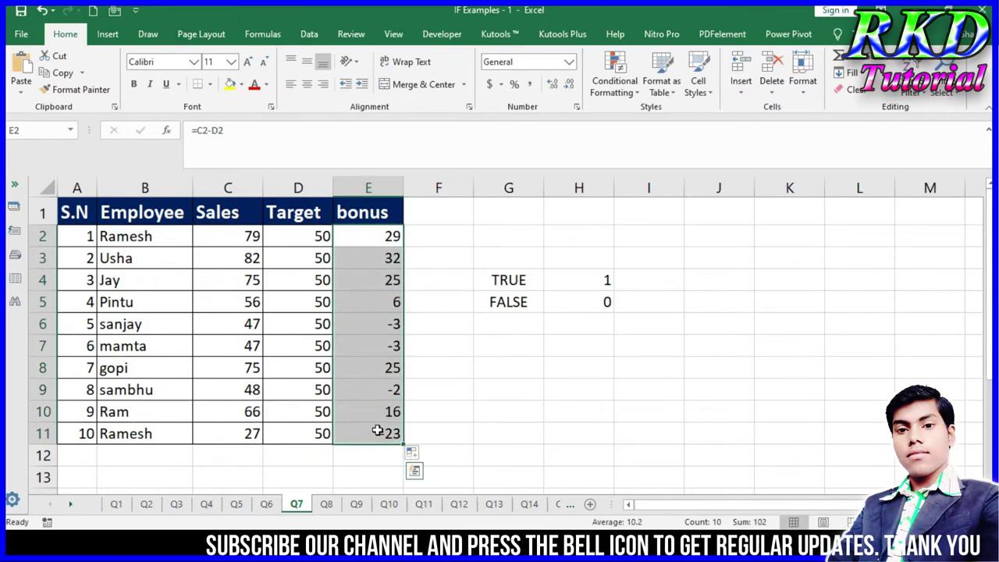
{"action": "key", "text": "Delete"}
{"action": "left_click", "coordinate": [382, 238]}
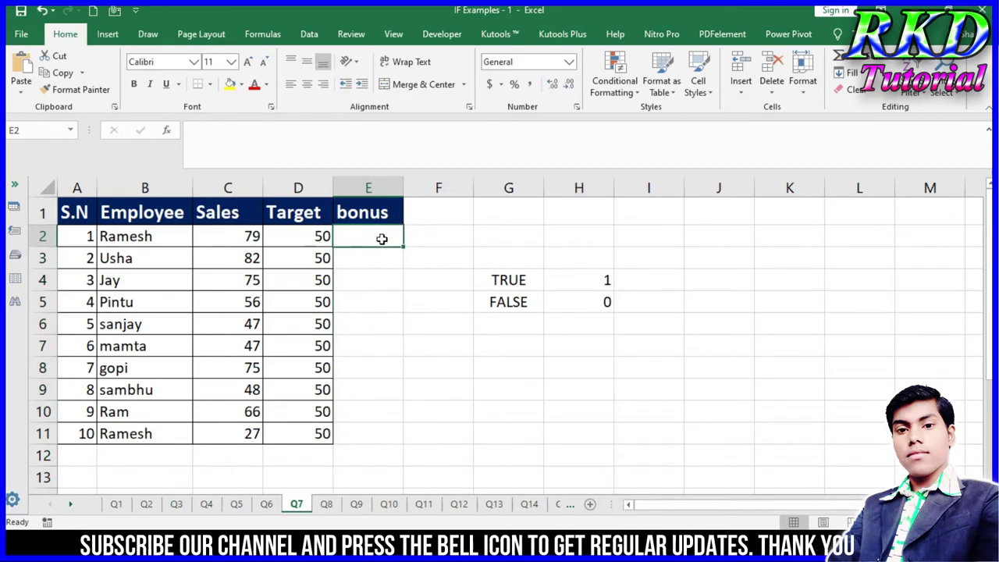
Step: Enter =C2>D2 in E2 and copy it down the bonus column to E11
{"action": "left_click", "coordinate": [242, 235]}
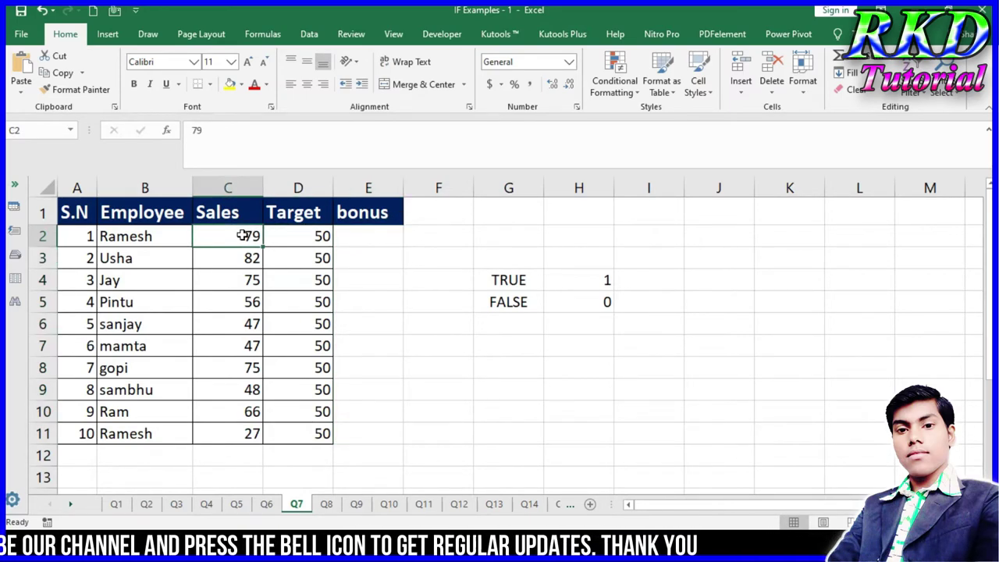
{"action": "left_click", "coordinate": [400, 235]}
{"action": "type", "text": "="}
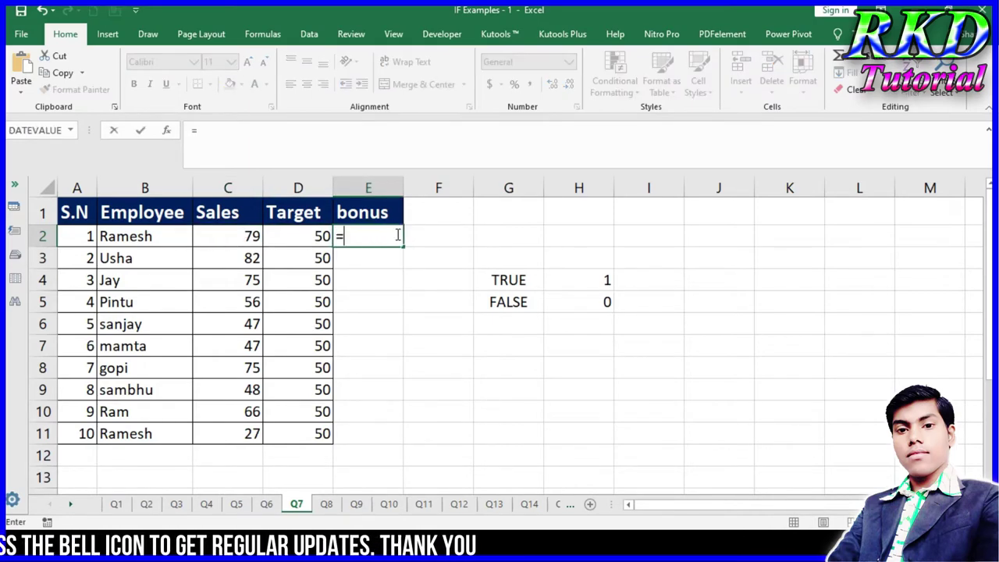
{"action": "left_click", "coordinate": [248, 238]}
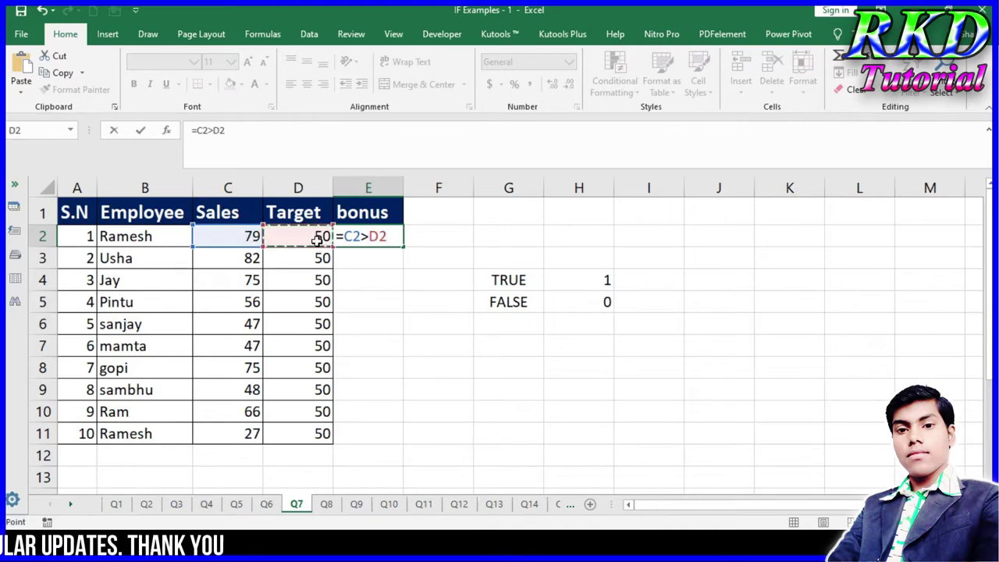
{"action": "key", "text": "Return"}
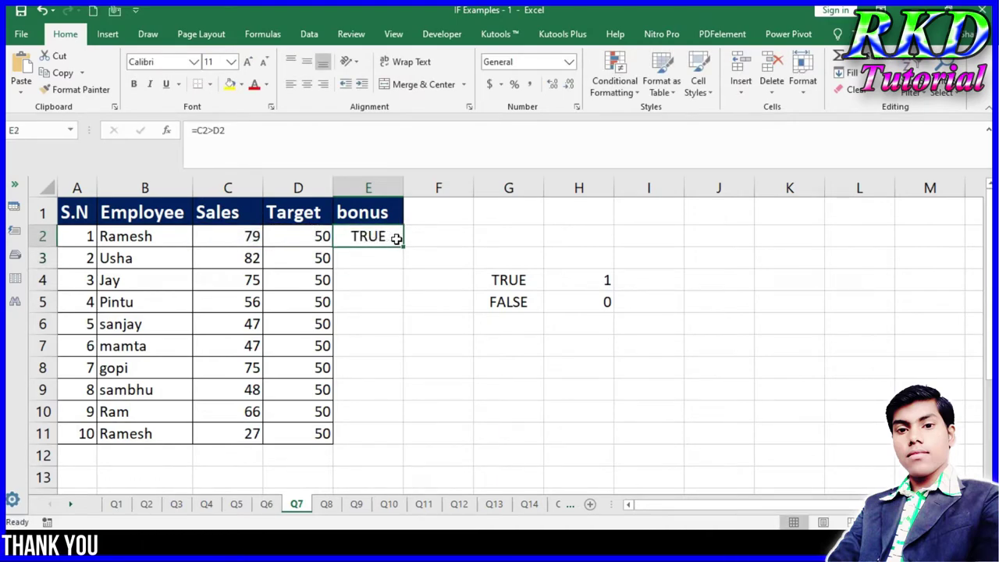
{"action": "double_click", "coordinate": [405, 246]}
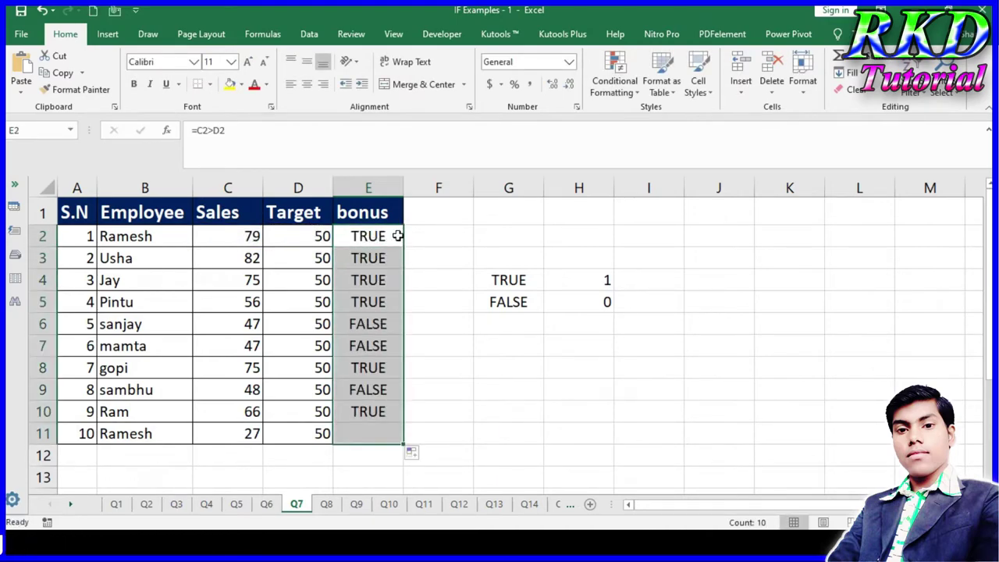
Step: Check the FALSE results against the Sales of 47 in rows 6 and 7, then reopen E2's formula
{"action": "left_click", "coordinate": [373, 350]}
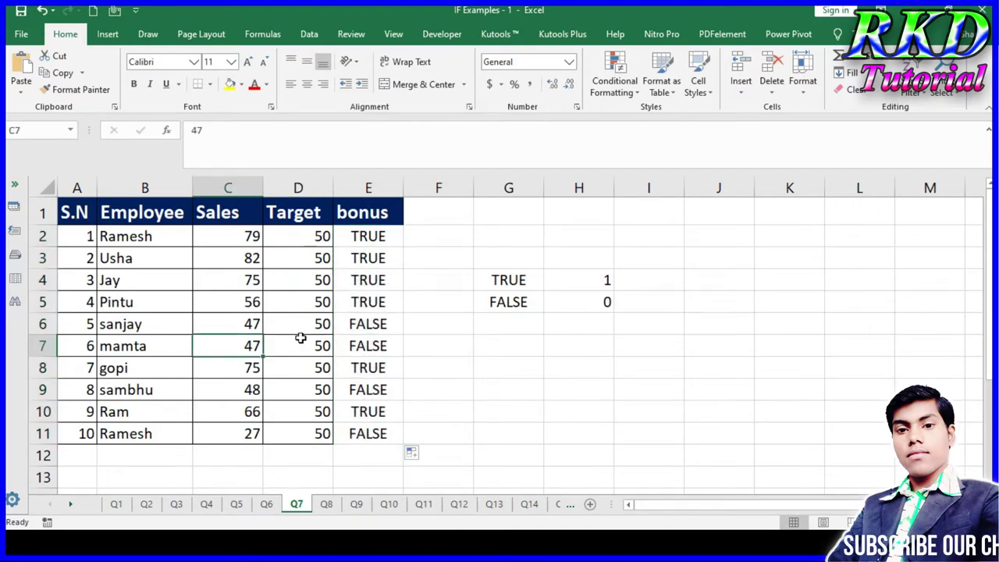
{"action": "left_click", "coordinate": [249, 345]}
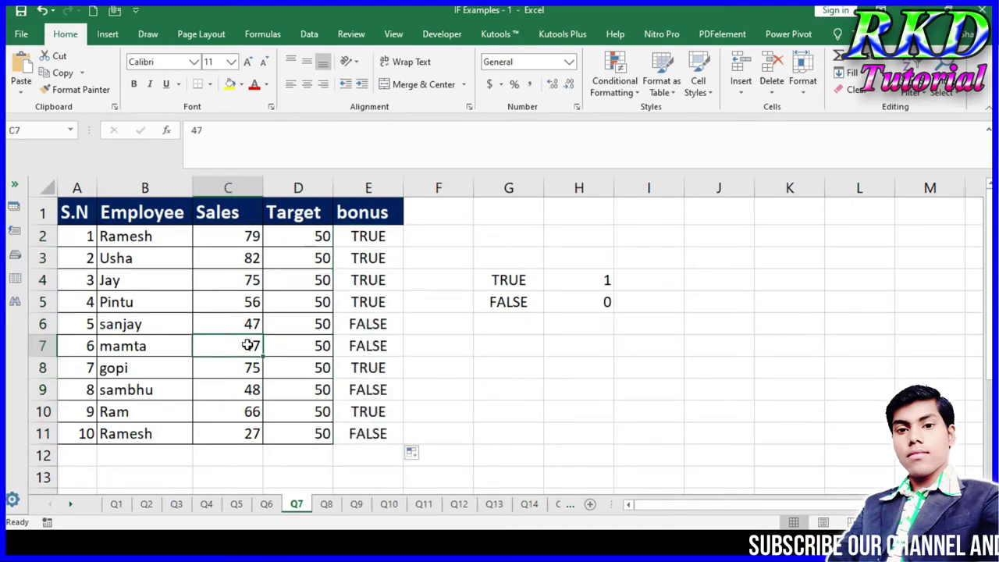
{"action": "left_click", "coordinate": [367, 326]}
{"action": "left_click", "coordinate": [236, 324]}
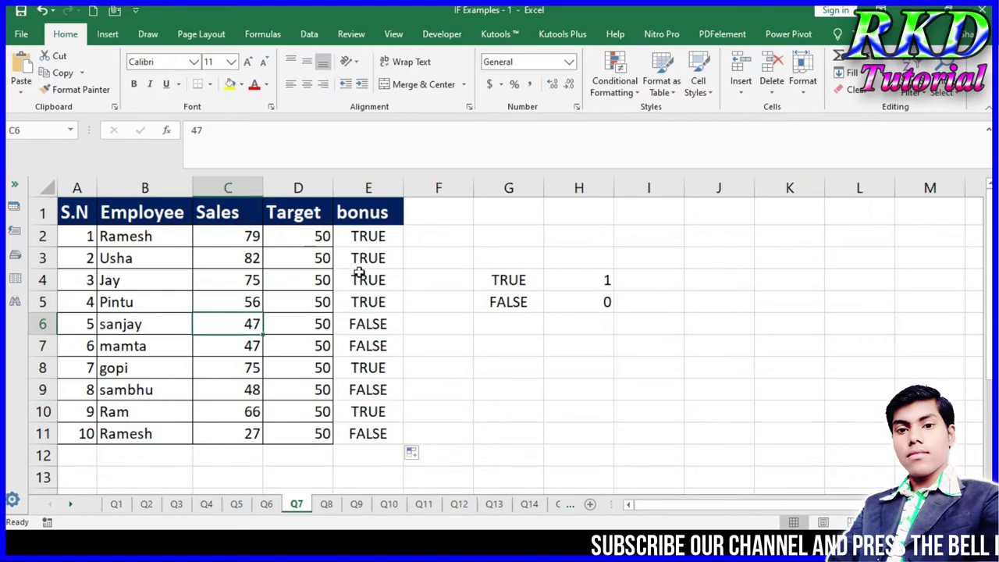
{"action": "left_click", "coordinate": [418, 236]}
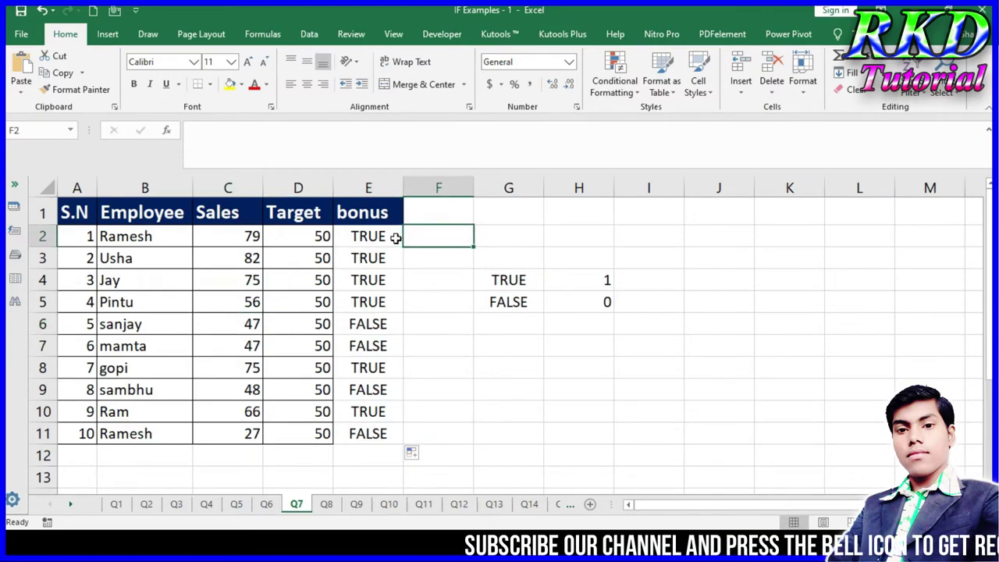
{"action": "double_click", "coordinate": [388, 237]}
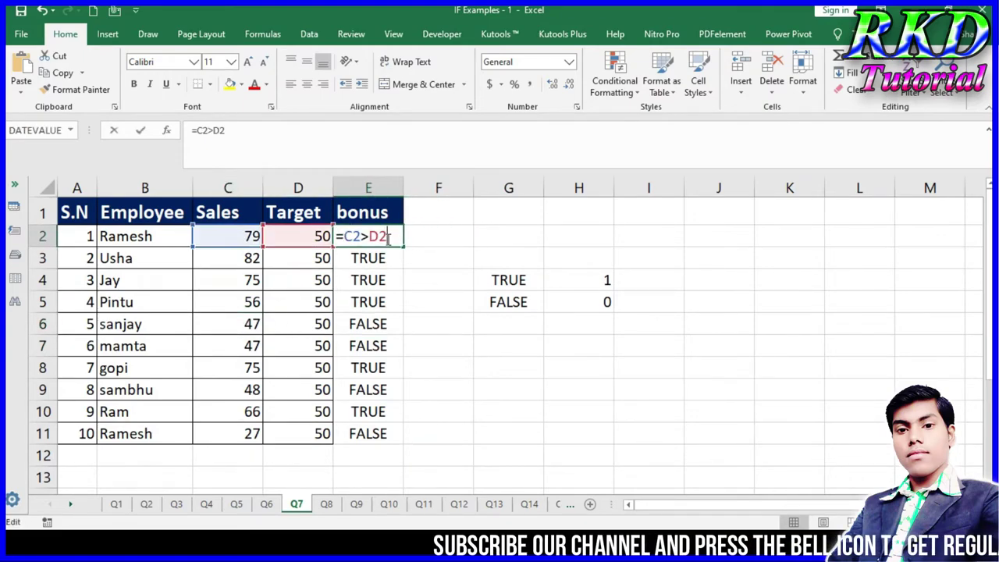
Step: Change E2 to =(C2>D2)*1 and fill it down to E11 so results show 1 or 0
{"action": "left_click", "coordinate": [347, 238]}
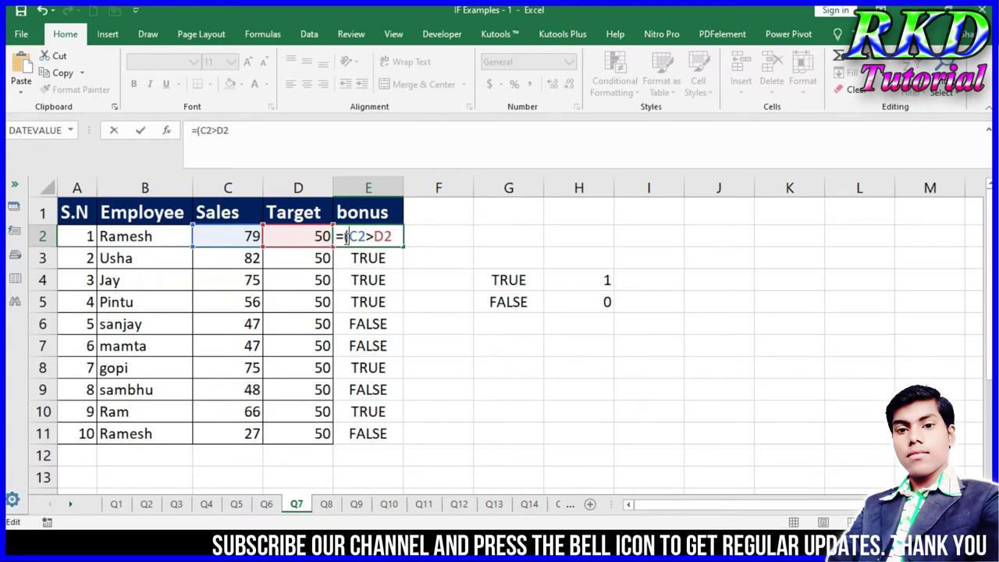
{"action": "type", "text": "("}
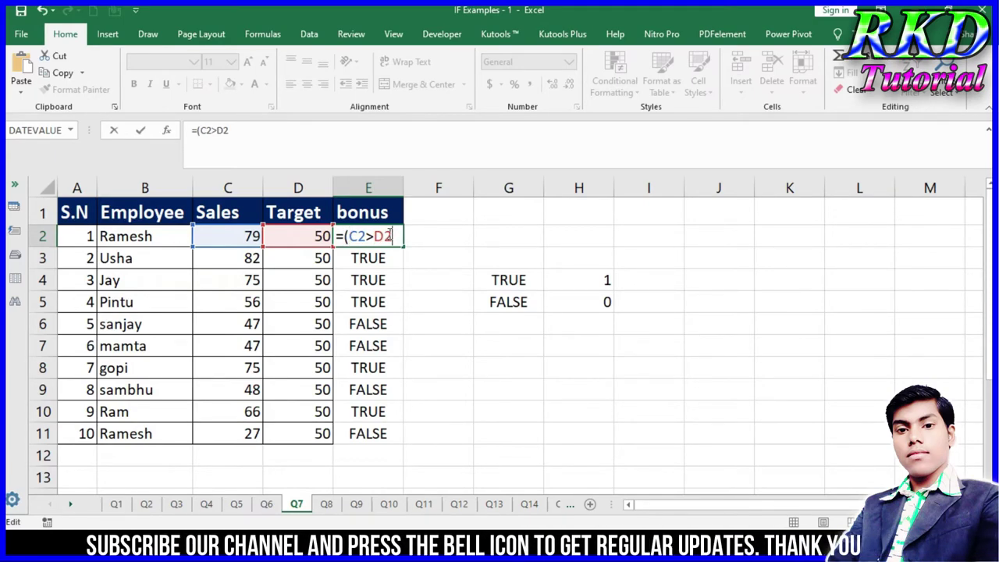
{"action": "left_click", "coordinate": [392, 235]}
{"action": "type", "text": ")*"}
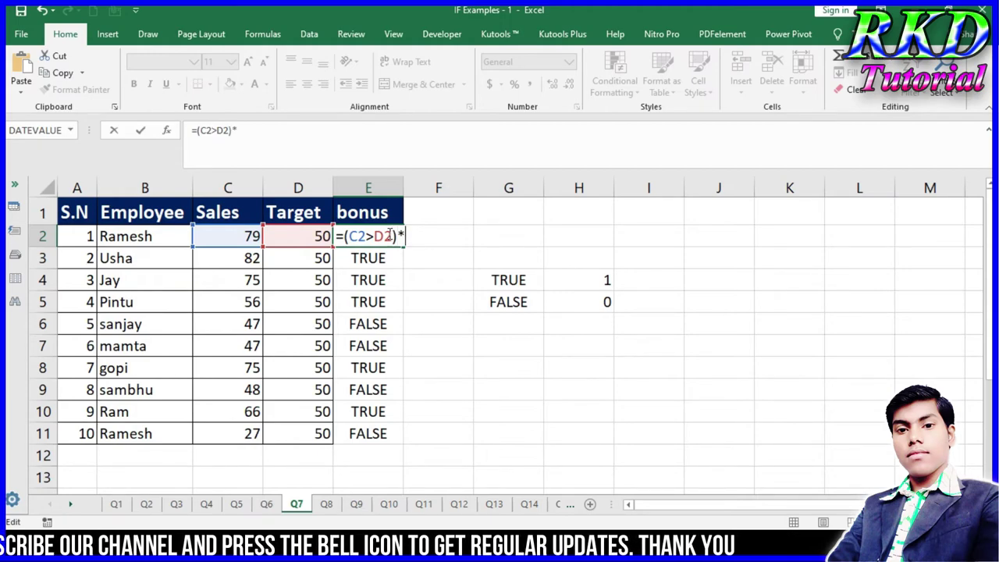
{"action": "type", "text": "1"}
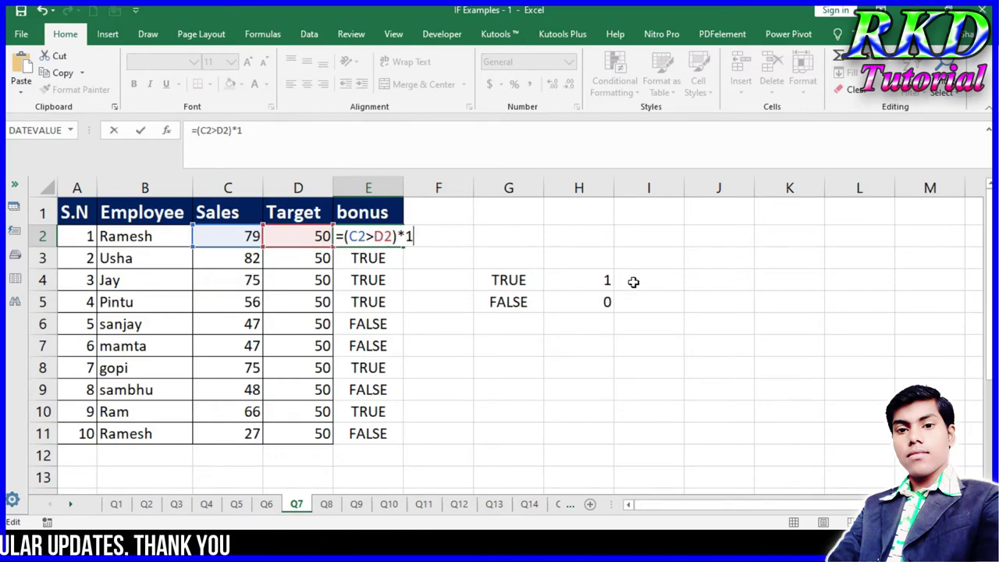
{"action": "key", "text": "Return"}
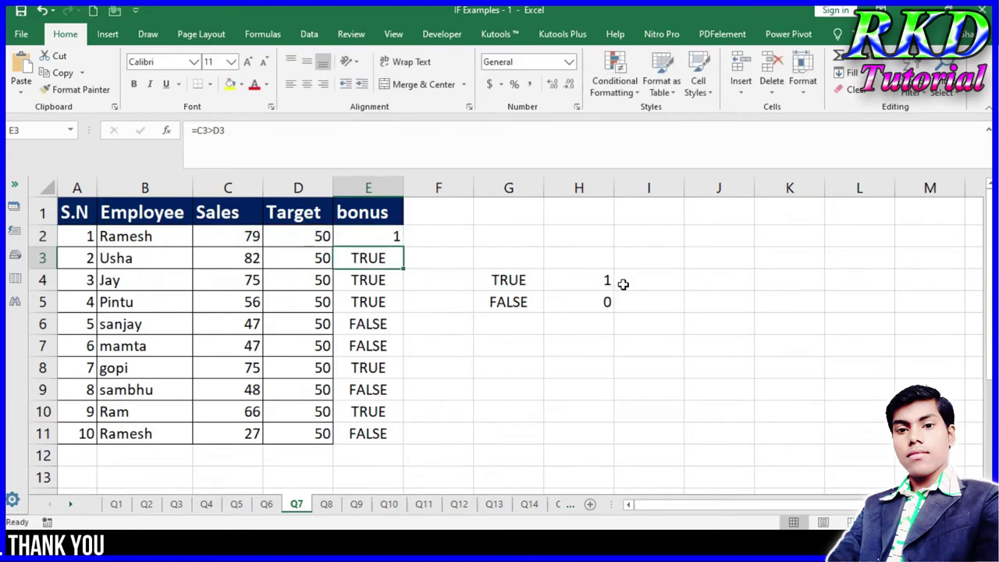
{"action": "double_click", "coordinate": [404, 248]}
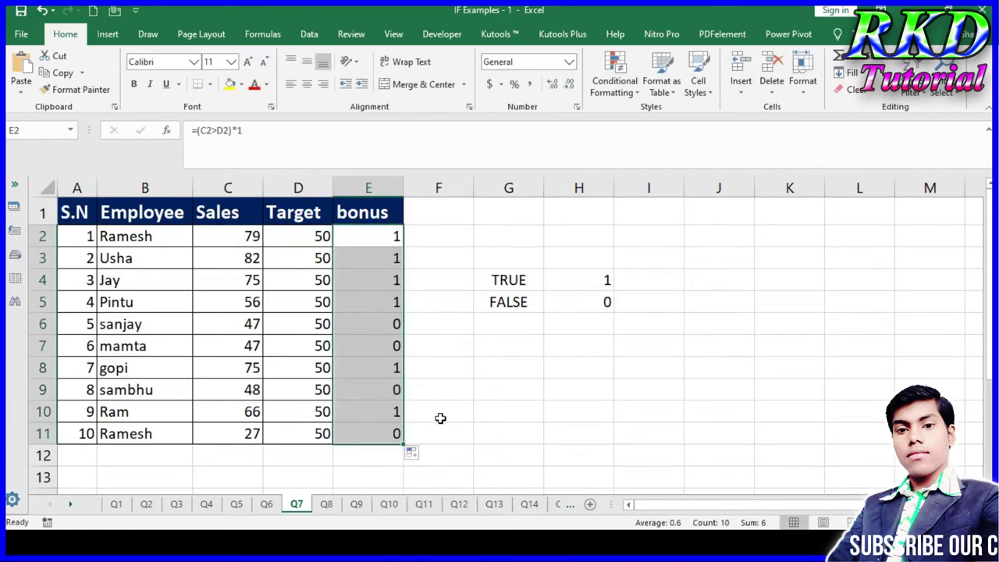
{"action": "double_click", "coordinate": [386, 238]}
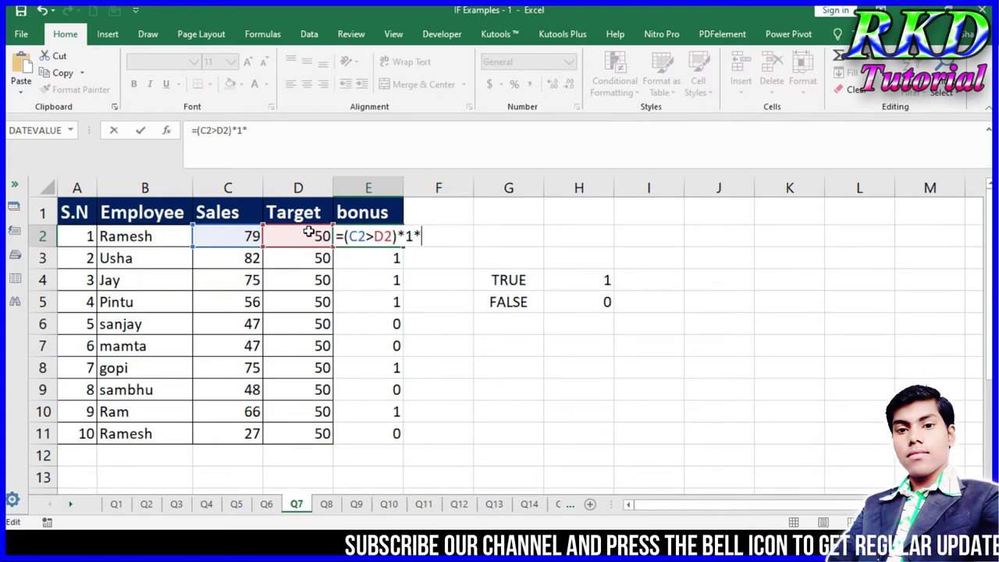
Step: Extend the E2 formula to =(C2>D2)*1*(C2-D2) and copy it down to E11
{"action": "type", "text": "("}
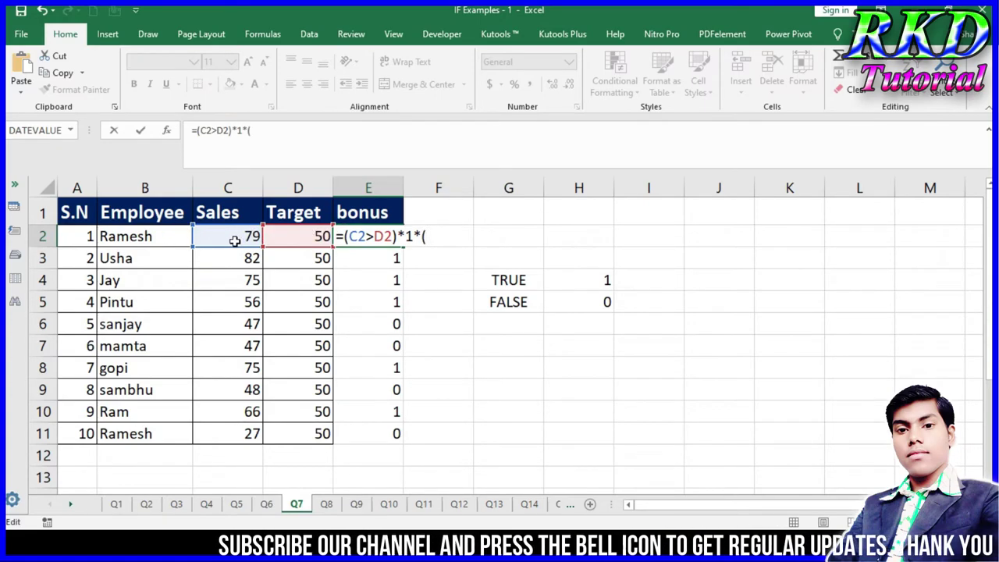
{"action": "left_click", "coordinate": [234, 241]}
{"action": "type", "text": "-"}
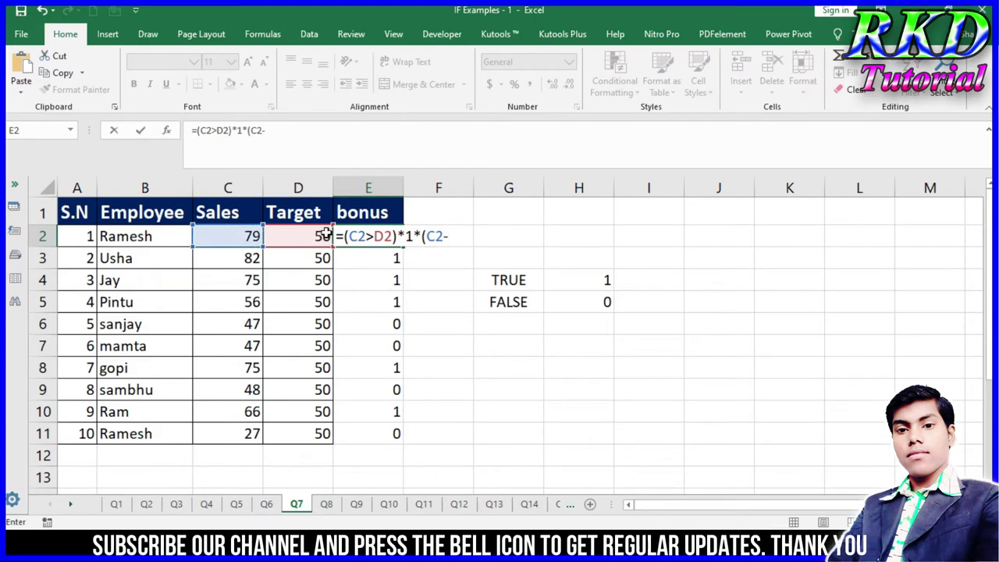
{"action": "left_click", "coordinate": [327, 234]}
{"action": "type", "text": ")"}
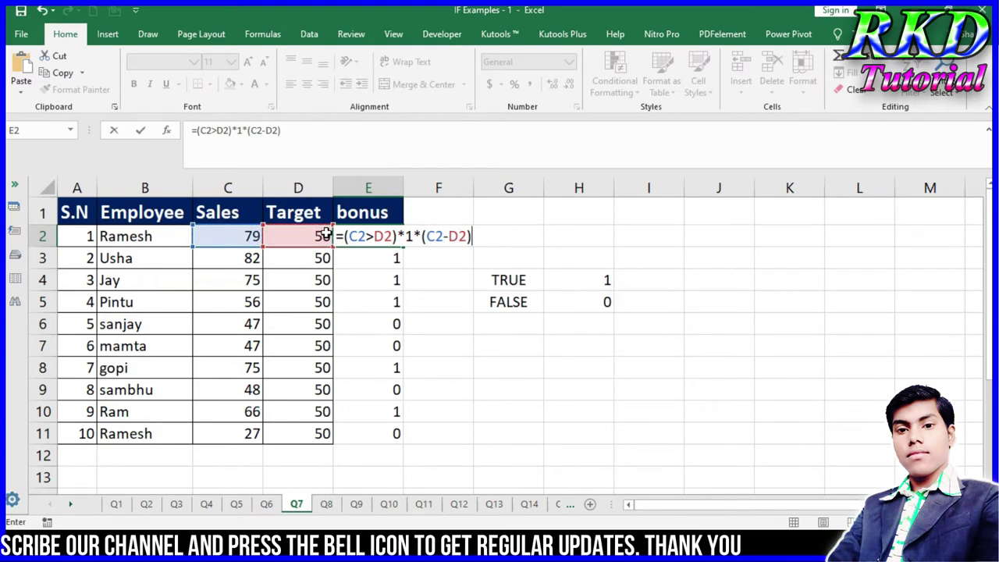
{"action": "key", "text": "Return"}
{"action": "left_click", "coordinate": [375, 236]}
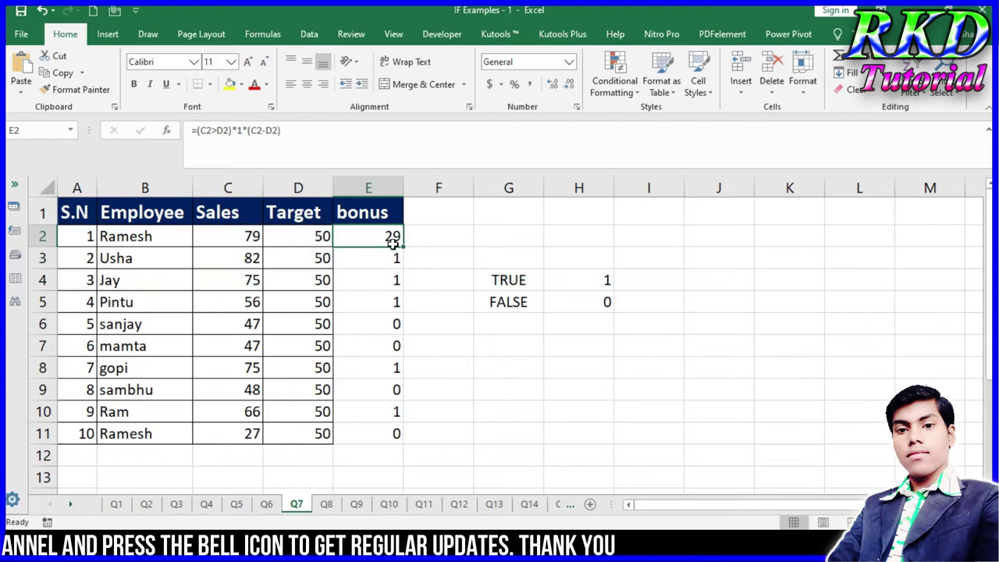
{"action": "double_click", "coordinate": [405, 247]}
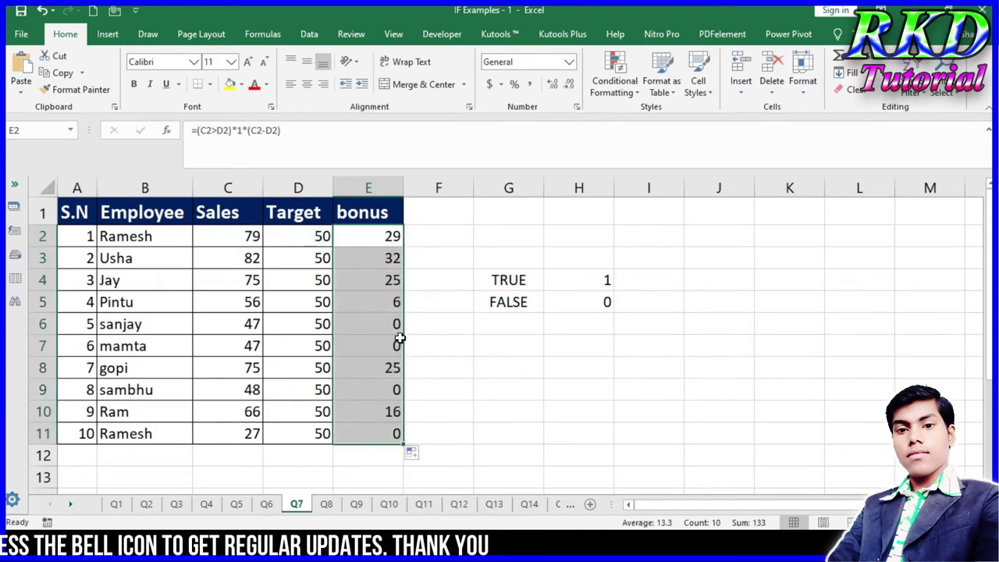
Step: Change the fifth employee's sales in C6 to 44
{"action": "left_click", "coordinate": [375, 324]}
{"action": "left_click", "coordinate": [246, 325]}
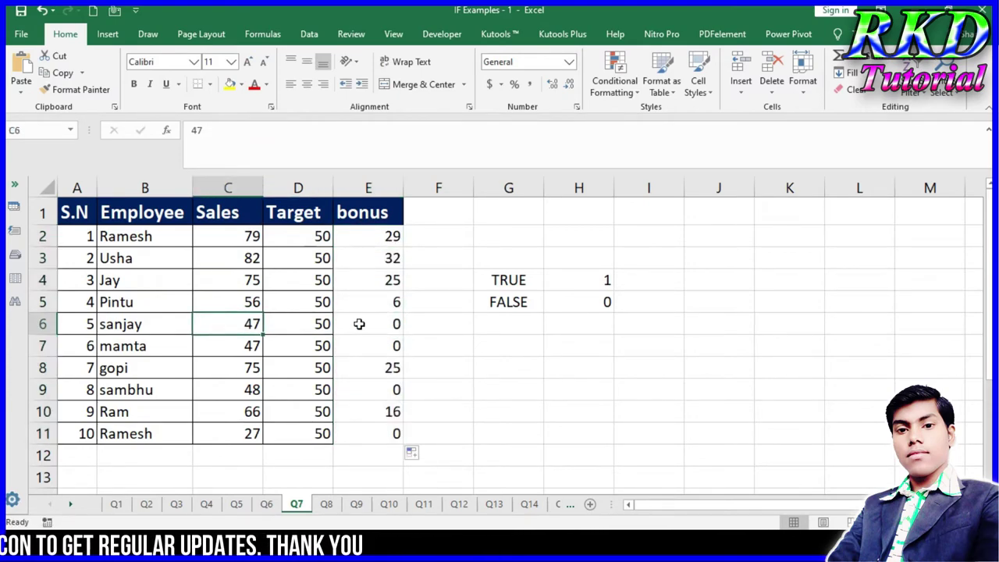
{"action": "left_click", "coordinate": [382, 323]}
{"action": "left_click", "coordinate": [245, 324]}
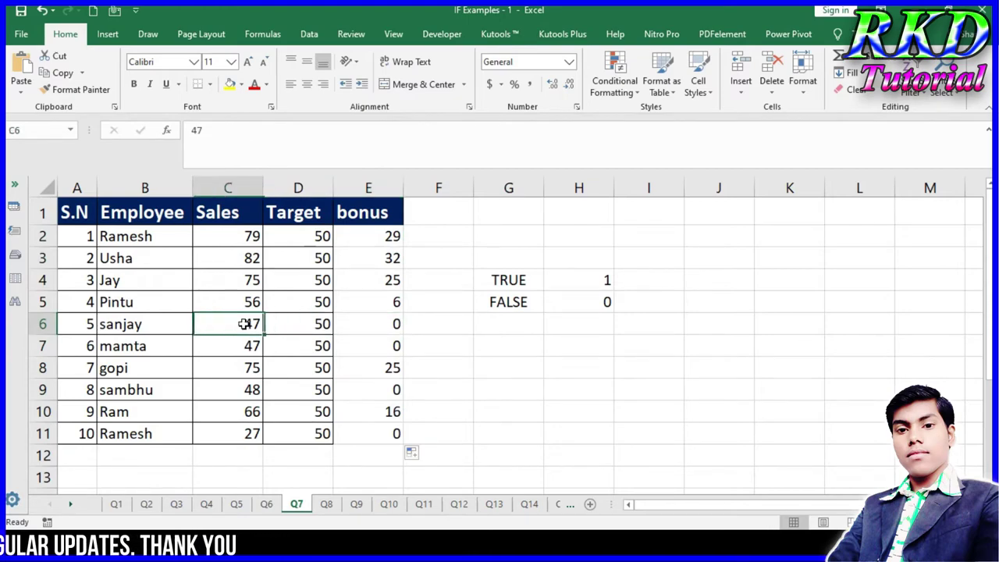
{"action": "type", "text": "51"}
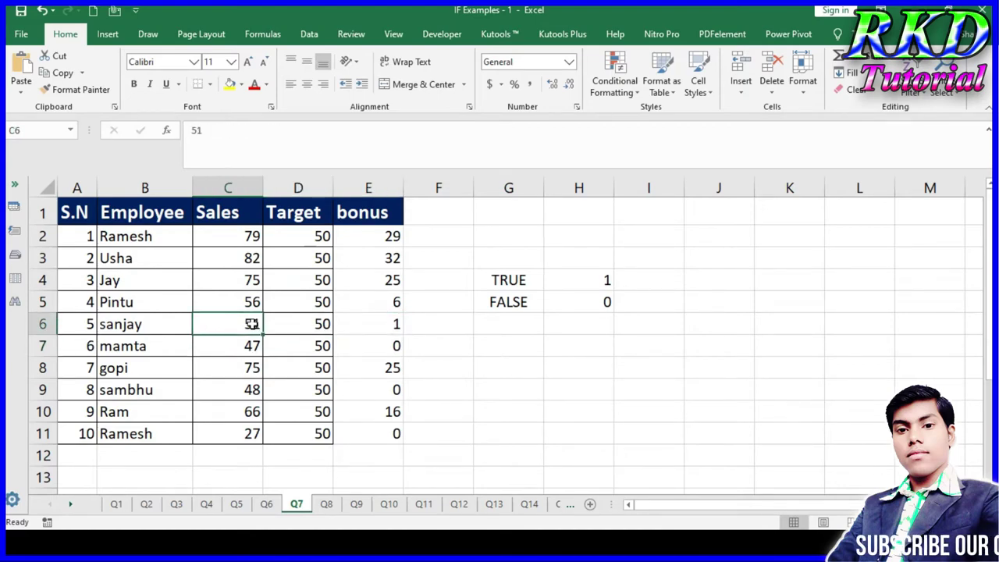
{"action": "key", "text": "BackSpace"}
{"action": "key", "text": "BackSpace"}
{"action": "type", "text": "44"}
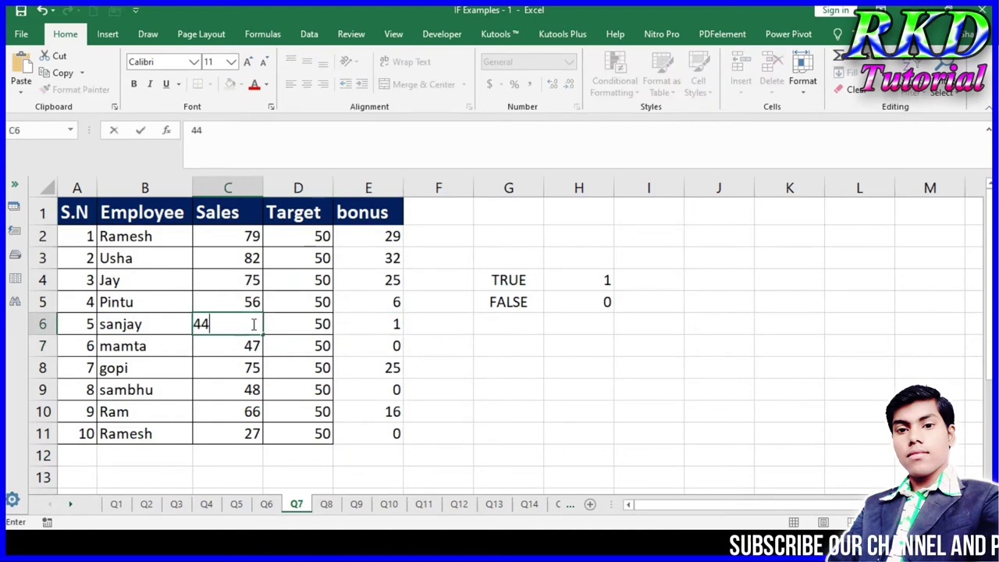
{"action": "key", "text": "Return"}
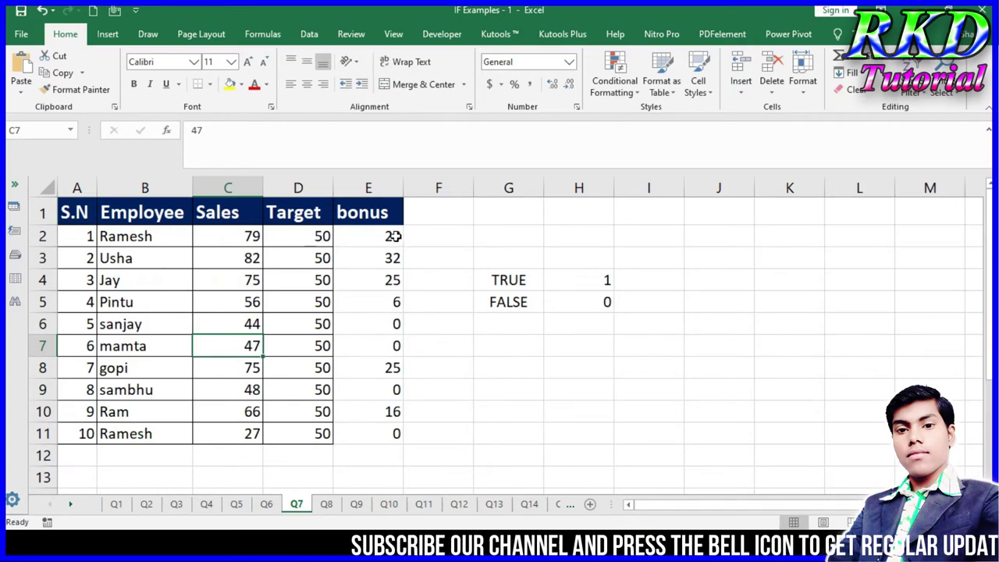
Step: Multiply the E2 bonus formula by 100 and fill it down to E11
{"action": "double_click", "coordinate": [394, 236]}
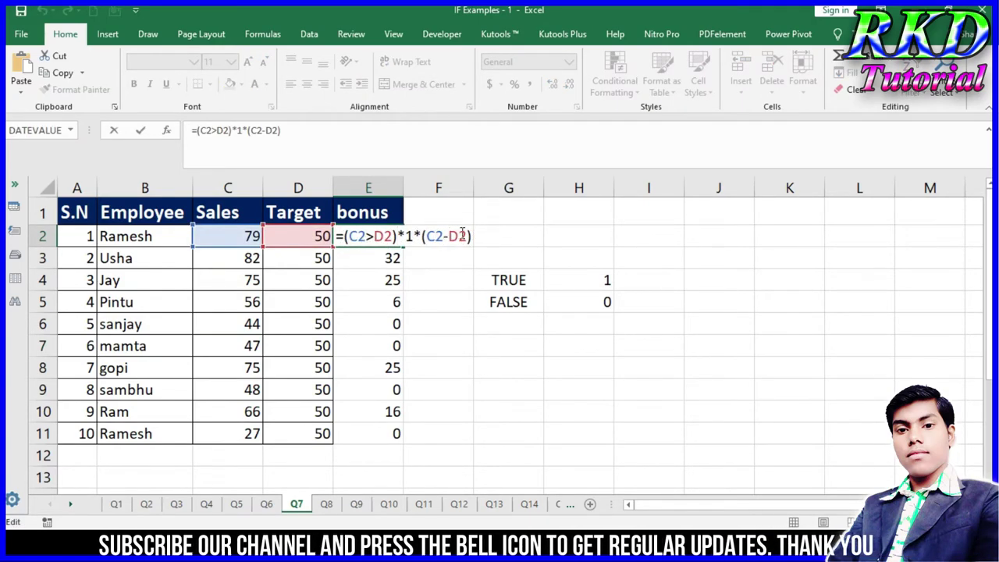
{"action": "type", "text": "*"}
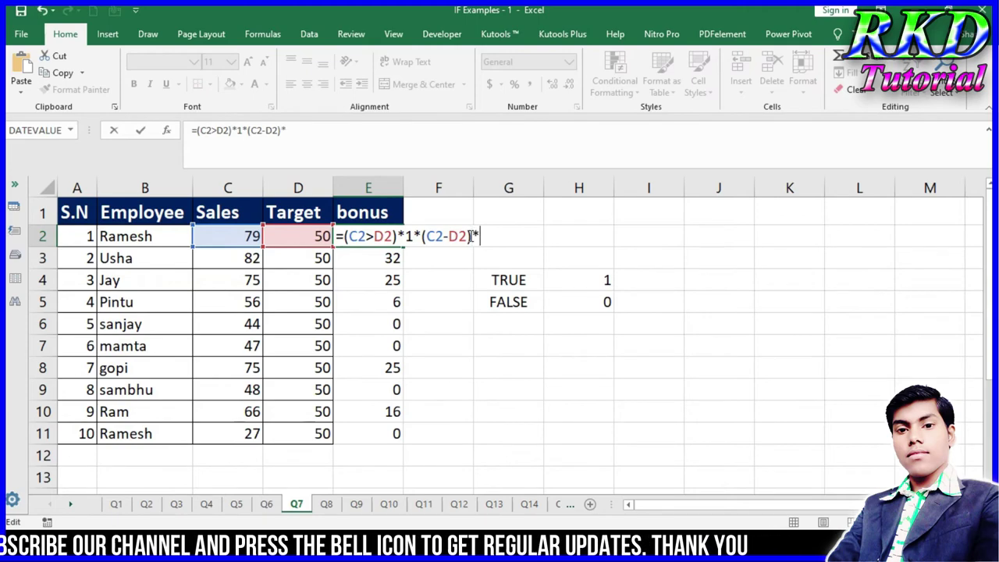
{"action": "type", "text": "1"}
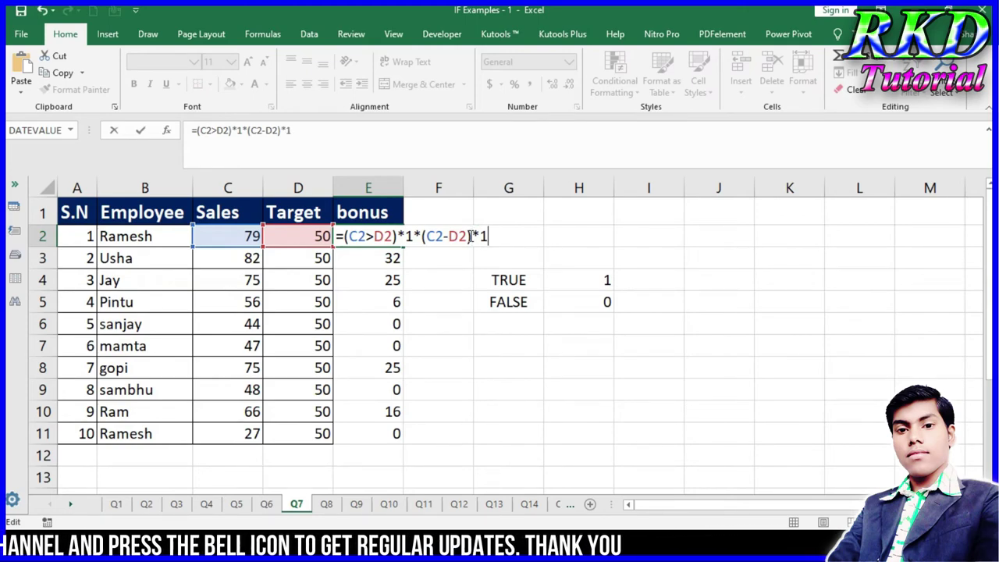
{"action": "type", "text": "00"}
{"action": "key", "text": "ctrl+Return"}
{"action": "key", "text": "ctrl+Return"}
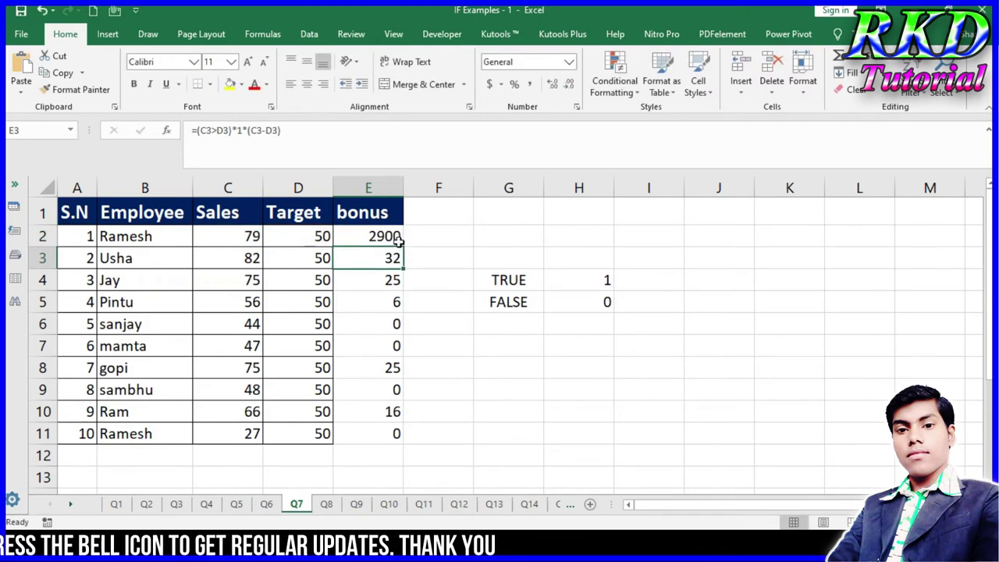
{"action": "double_click", "coordinate": [404, 246]}
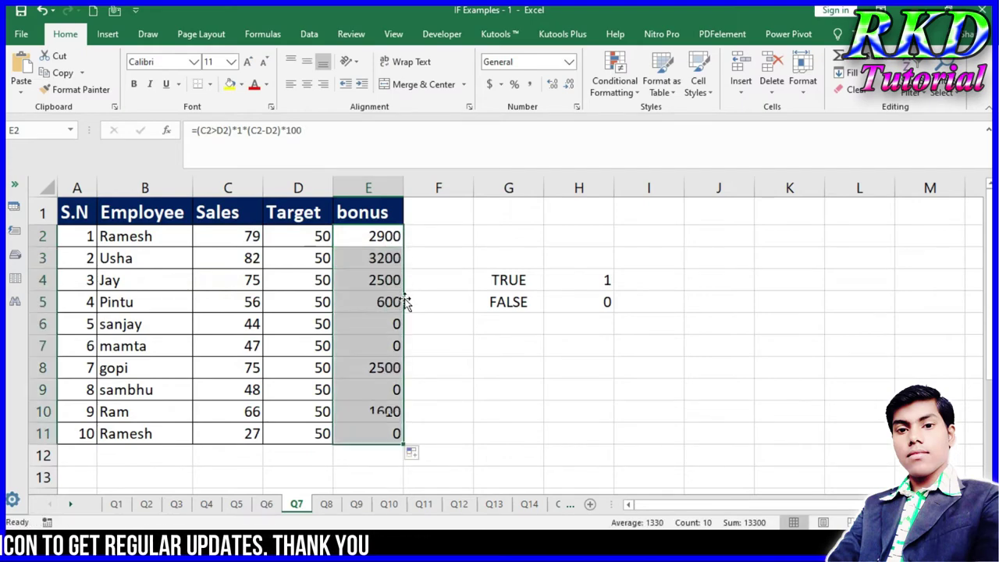
{"action": "left_click", "coordinate": [386, 258]}
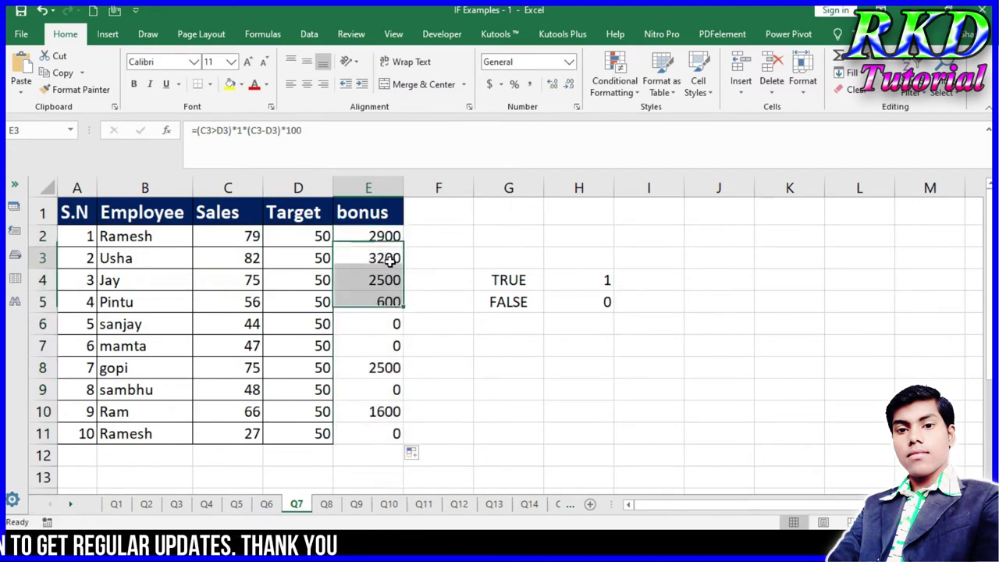
Step: Browse sheets Q1, Q2 and Q3, then inspect the E3 bonus formula on Q7 without changing it
{"action": "left_click", "coordinate": [118, 506]}
{"action": "left_click", "coordinate": [143, 506]}
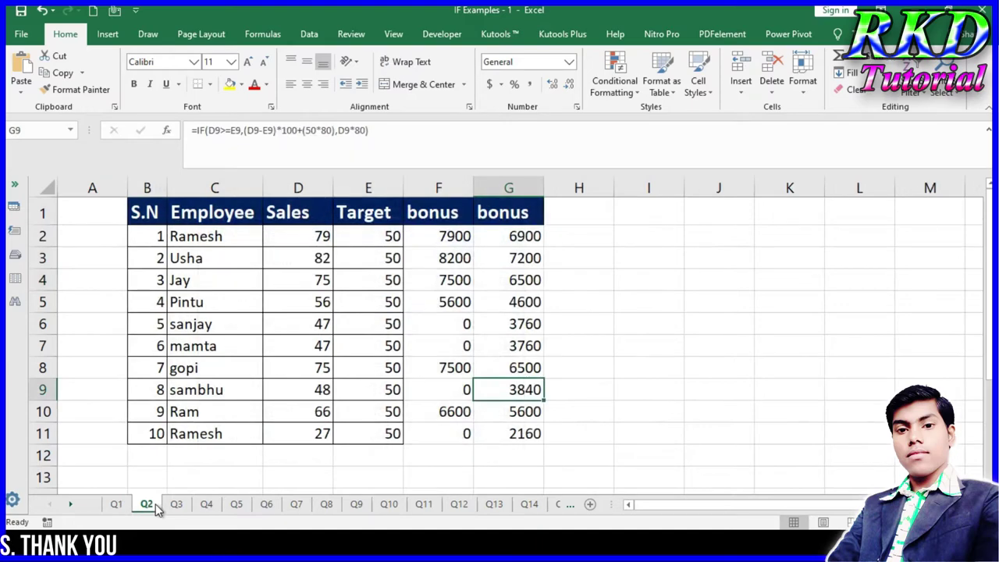
{"action": "left_click", "coordinate": [177, 506]}
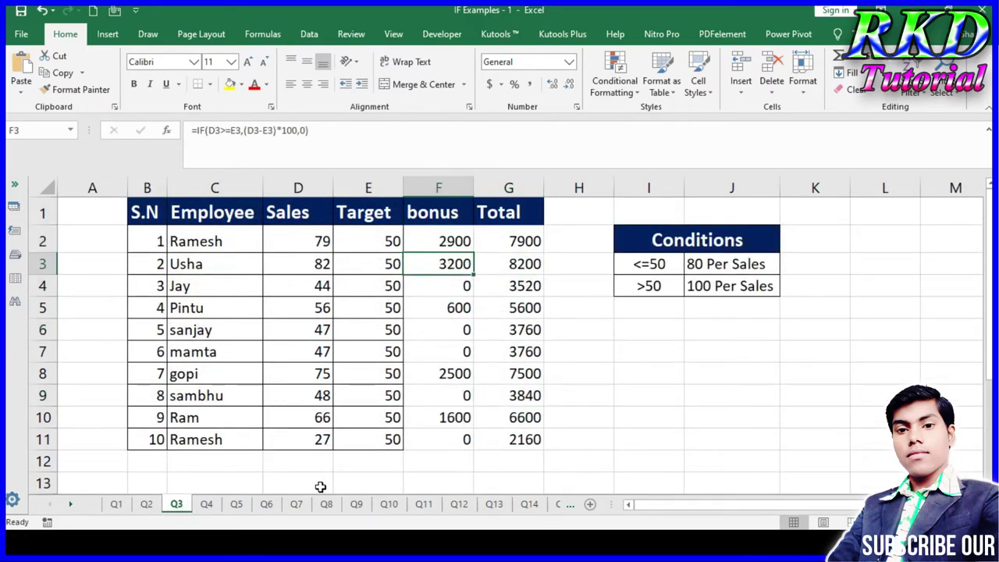
{"action": "left_click", "coordinate": [298, 505]}
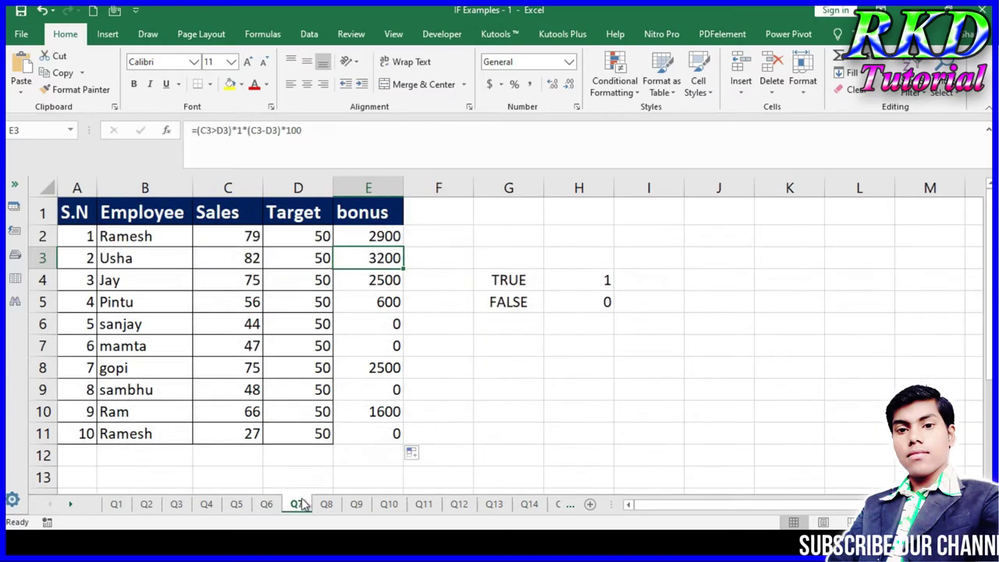
{"action": "double_click", "coordinate": [388, 263]}
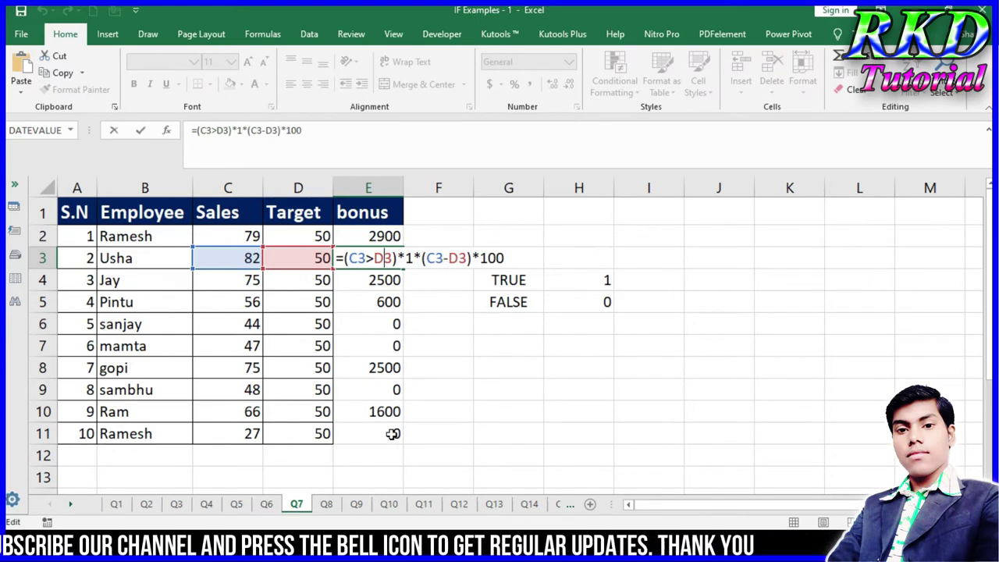
{"action": "key", "text": "Return"}
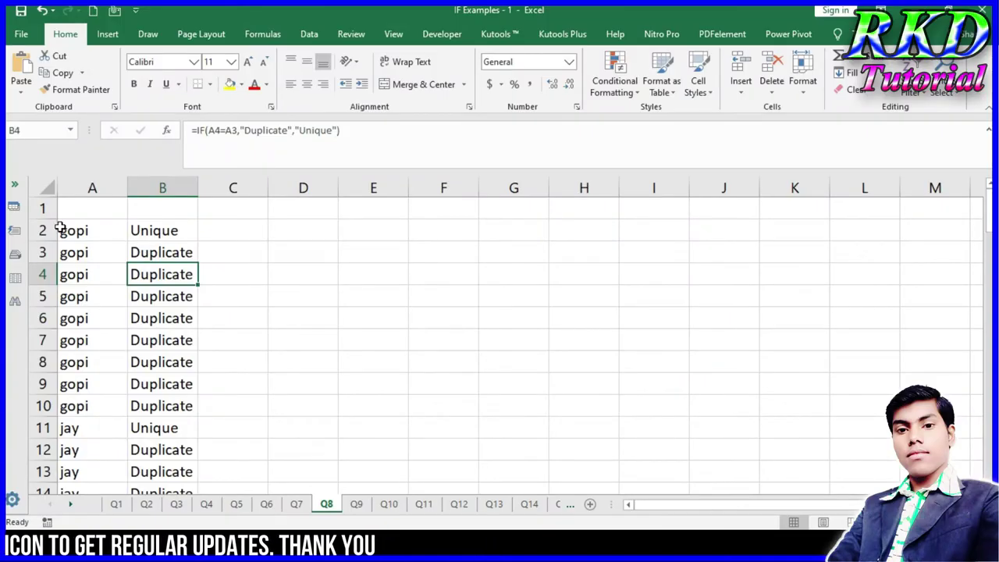
Step: Clear everything in columns A and B on sheet Q8
{"action": "scroll", "coordinate": [160, 372], "scroll_direction": "down", "scroll_amount": 1}
{"action": "scroll", "coordinate": [97, 260], "scroll_direction": "up", "scroll_amount": 1}
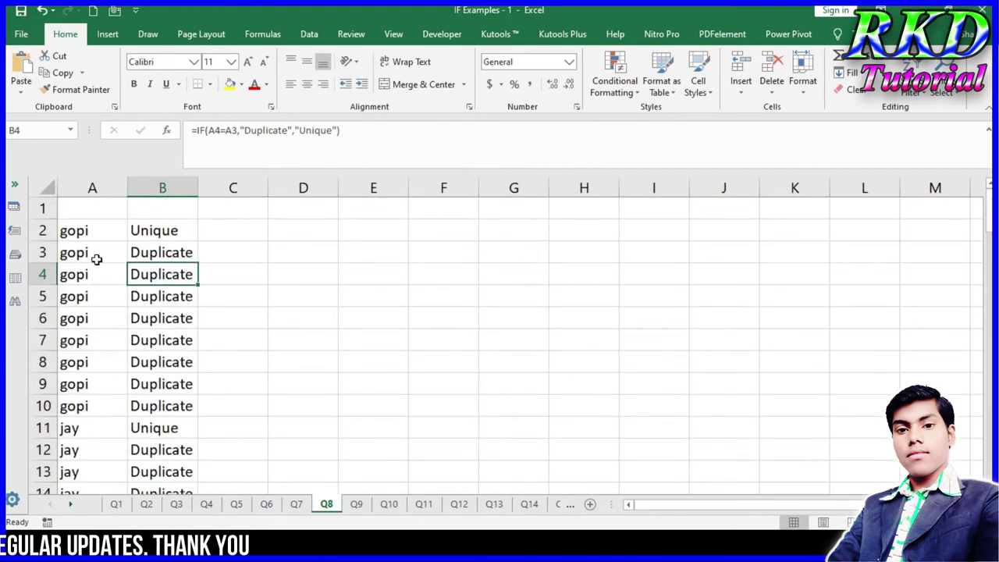
{"action": "left_click_drag", "start_coordinate": [85, 188], "coordinate": [166, 187]}
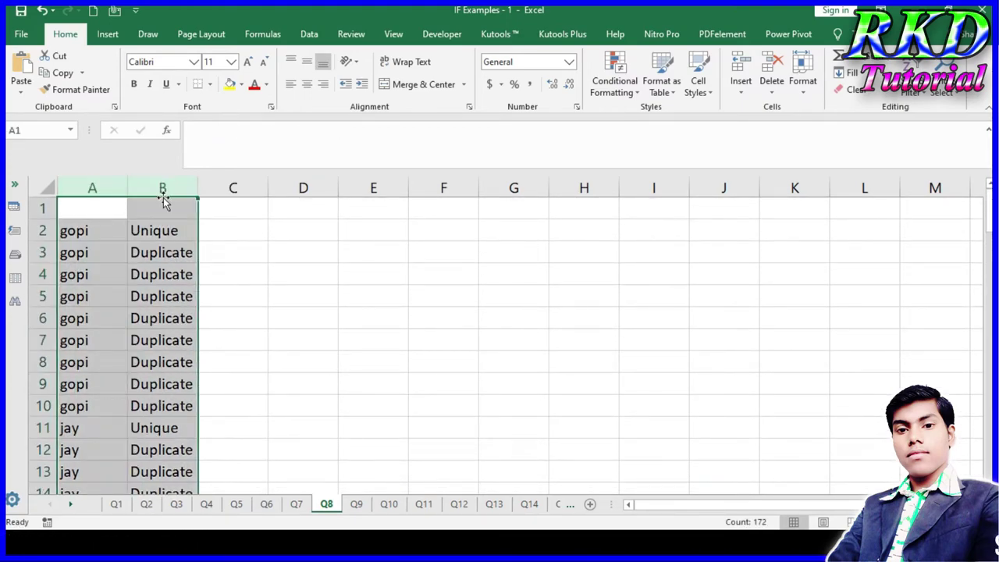
{"action": "key", "text": "Delete"}
Step: Enter a name in B2 and fill a repeating name list down column B
{"action": "left_click", "coordinate": [182, 231]}
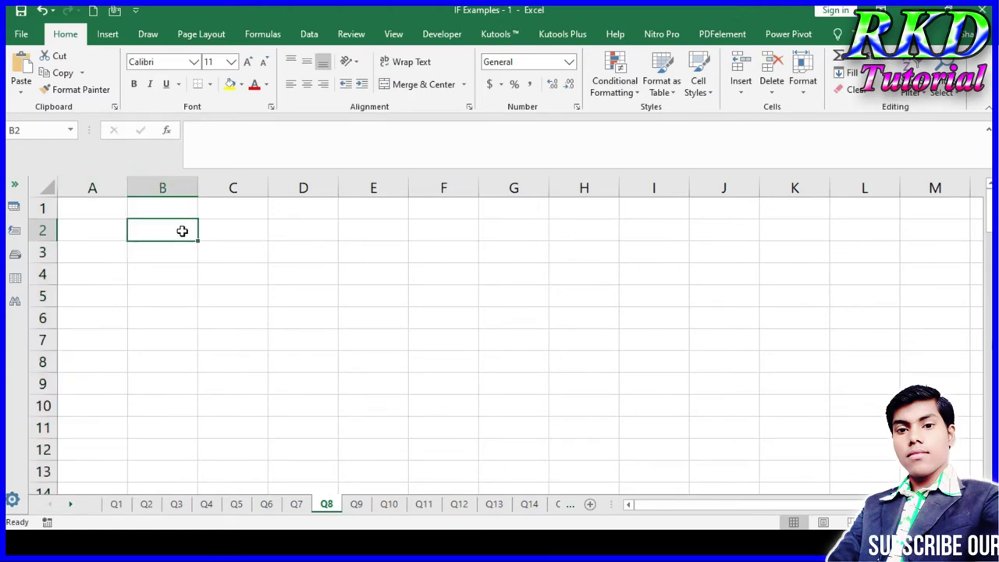
{"action": "type", "text": "ram"}
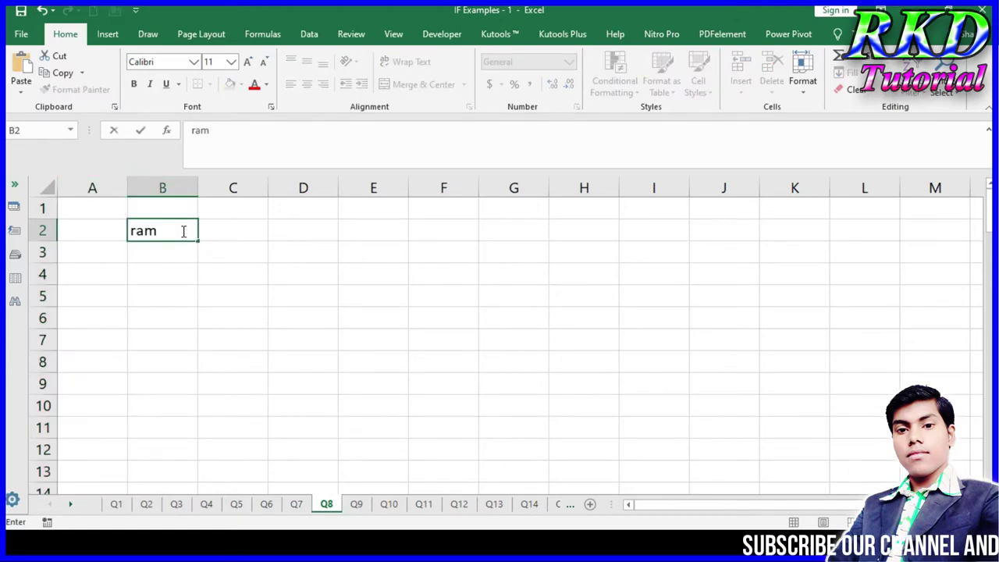
{"action": "key", "text": "Return"}
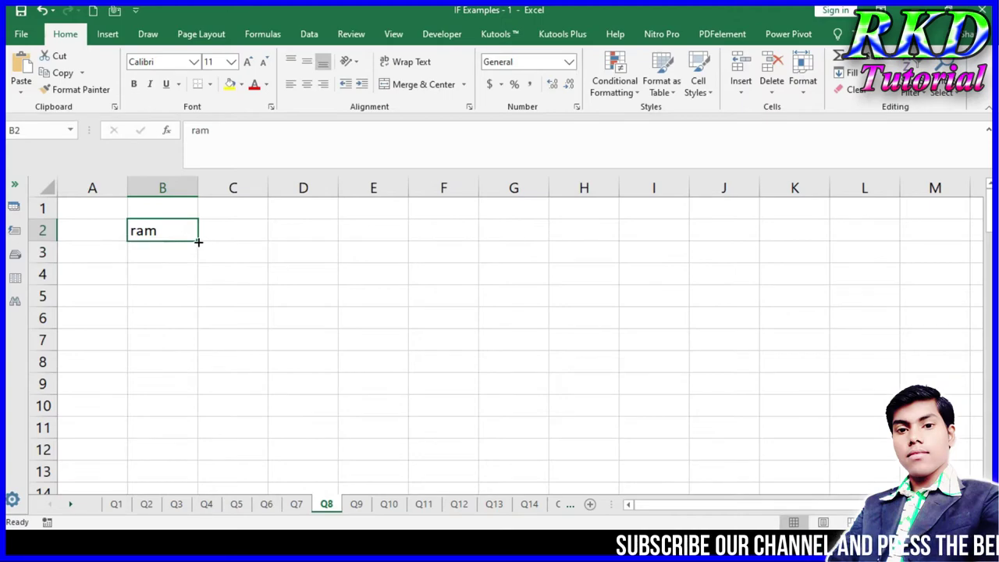
{"action": "left_click_drag", "start_coordinate": [199, 242], "coordinate": [158, 494]}
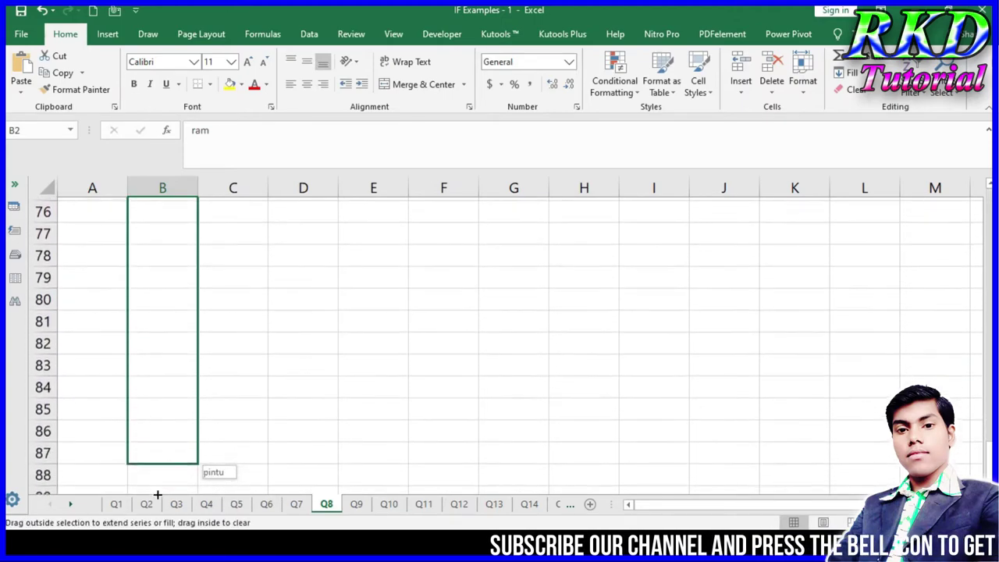
{"action": "left_click_drag", "start_coordinate": [158, 494], "coordinate": [160, 176]}
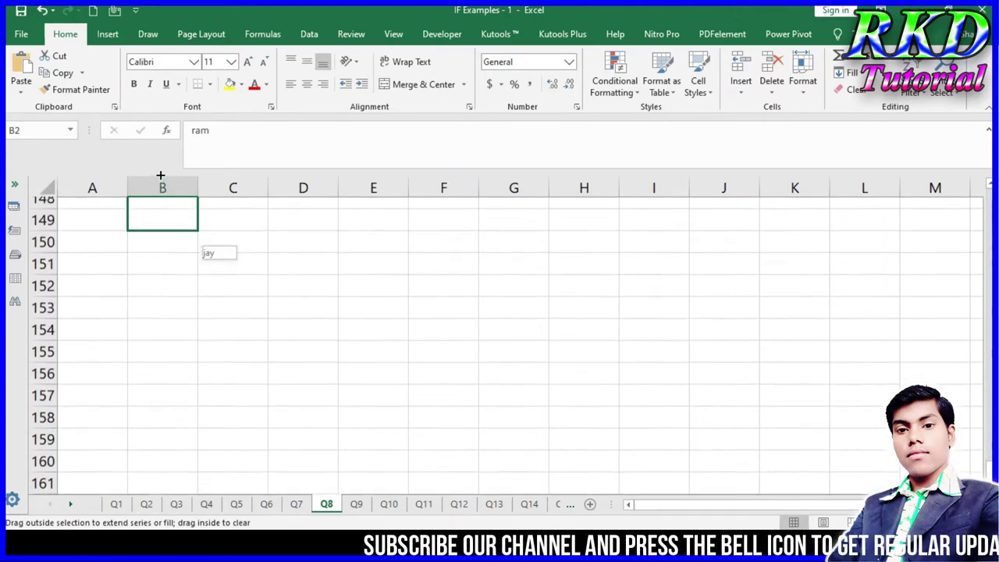
{"action": "scroll", "coordinate": [210, 375], "scroll_direction": "up", "scroll_amount": 7}
{"action": "scroll", "coordinate": [211, 372], "scroll_direction": "up", "scroll_amount": 8}
{"action": "scroll", "coordinate": [215, 359], "scroll_direction": "up", "scroll_amount": 13}
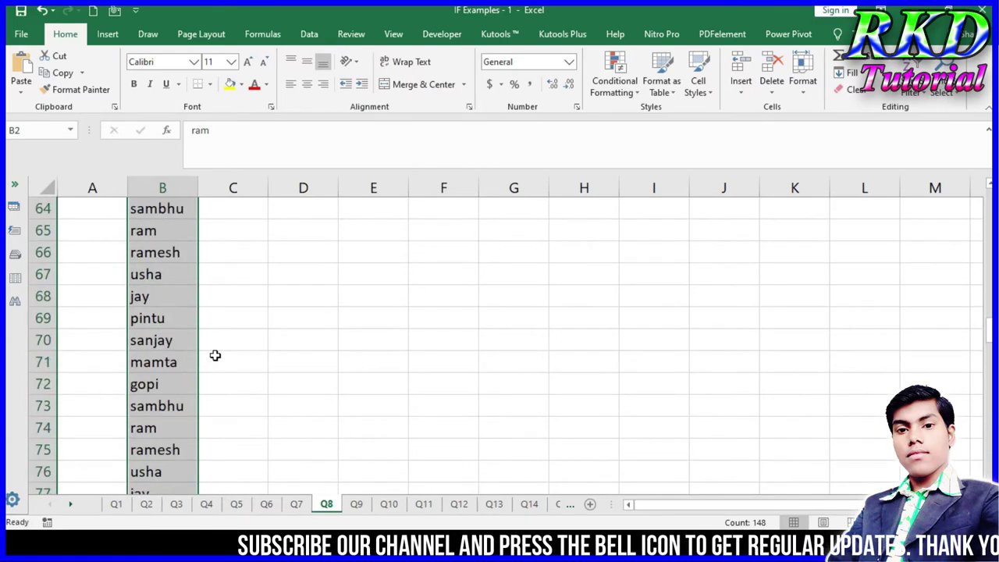
{"action": "scroll", "coordinate": [211, 351], "scroll_direction": "up", "scroll_amount": 8}
{"action": "scroll", "coordinate": [199, 330], "scroll_direction": "up", "scroll_amount": 11}
{"action": "scroll", "coordinate": [187, 307], "scroll_direction": "up", "scroll_amount": 2}
{"action": "scroll", "coordinate": [185, 301], "scroll_direction": "up", "scroll_amount": 1}
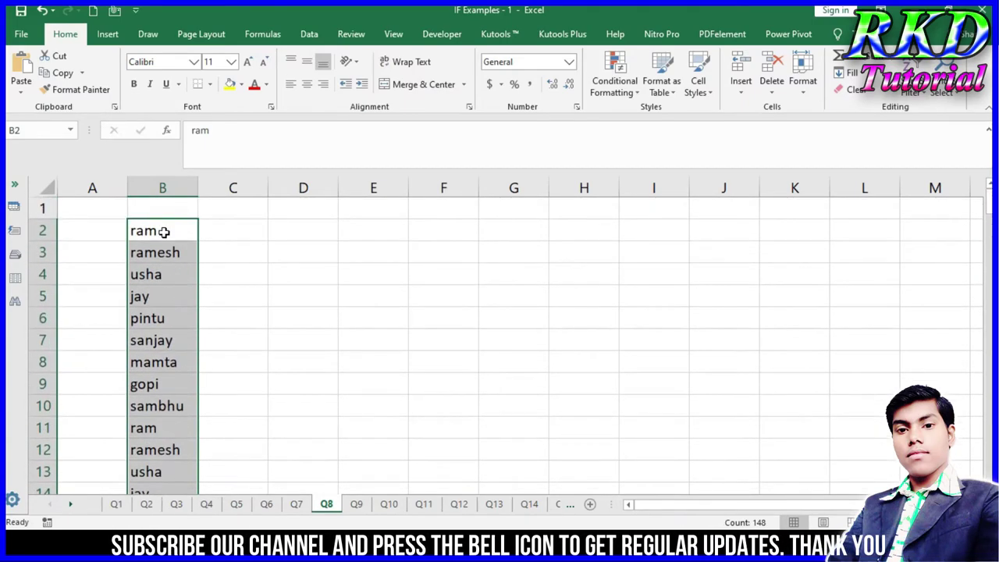
Step: Review the names in B2 through B8 and select a name in the list
{"action": "left_click", "coordinate": [175, 253]}
{"action": "left_click", "coordinate": [170, 297]}
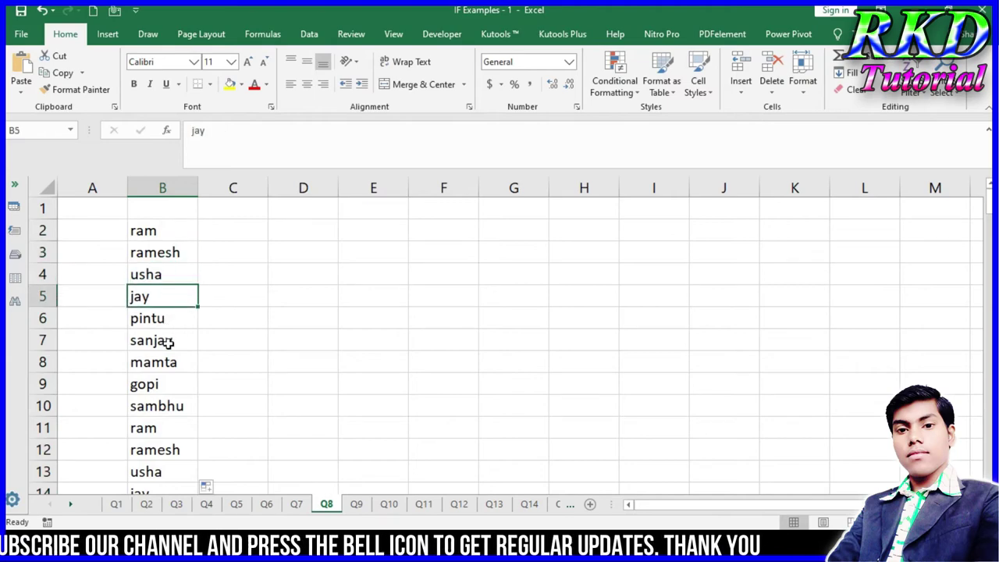
{"action": "left_click", "coordinate": [168, 361]}
{"action": "left_click", "coordinate": [157, 226]}
{"action": "left_click", "coordinate": [161, 357]}
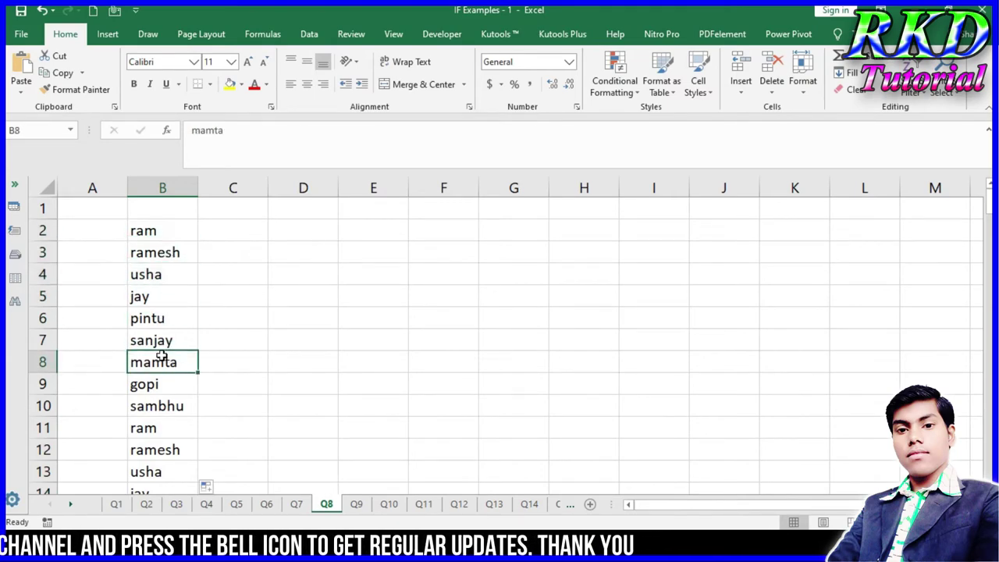
{"action": "left_click", "coordinate": [166, 230]}
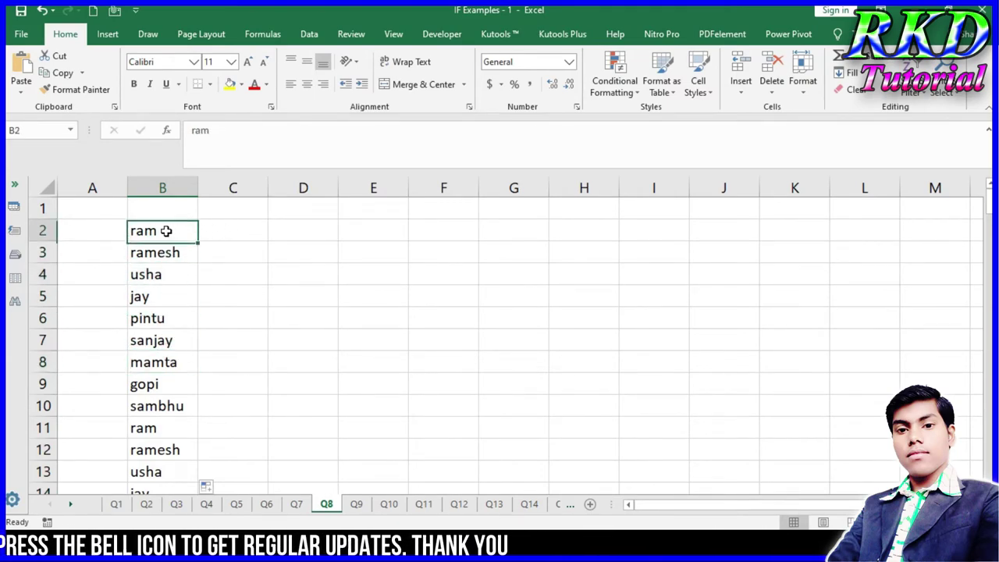
{"action": "left_click", "coordinate": [178, 252]}
{"action": "left_click", "coordinate": [177, 274]}
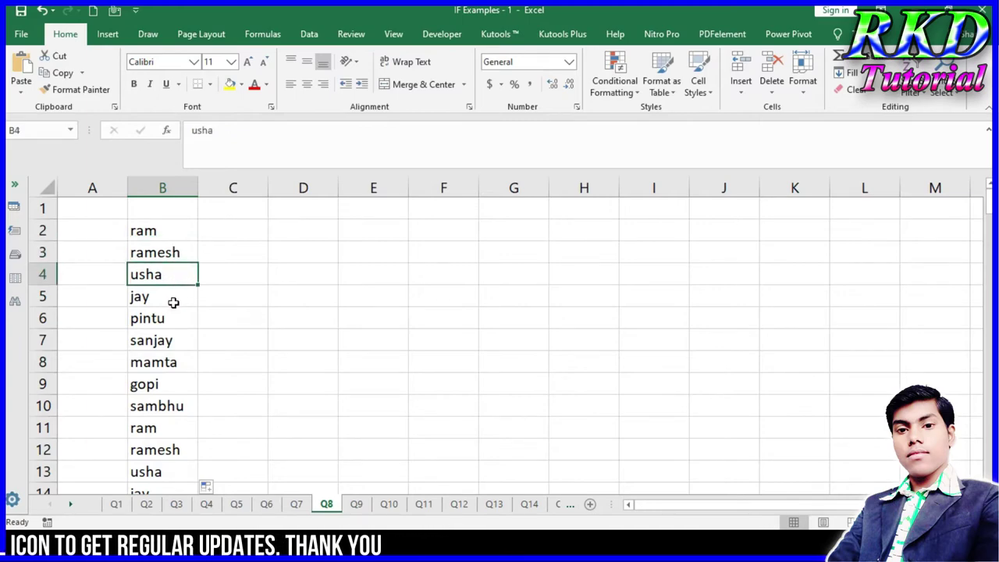
{"action": "left_click", "coordinate": [174, 302]}
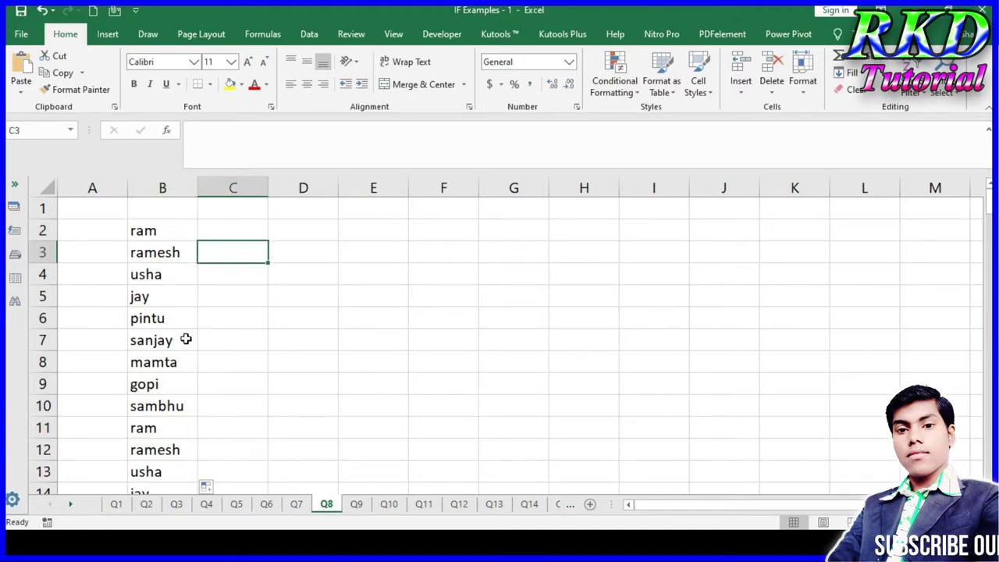
{"action": "left_click", "coordinate": [180, 432]}
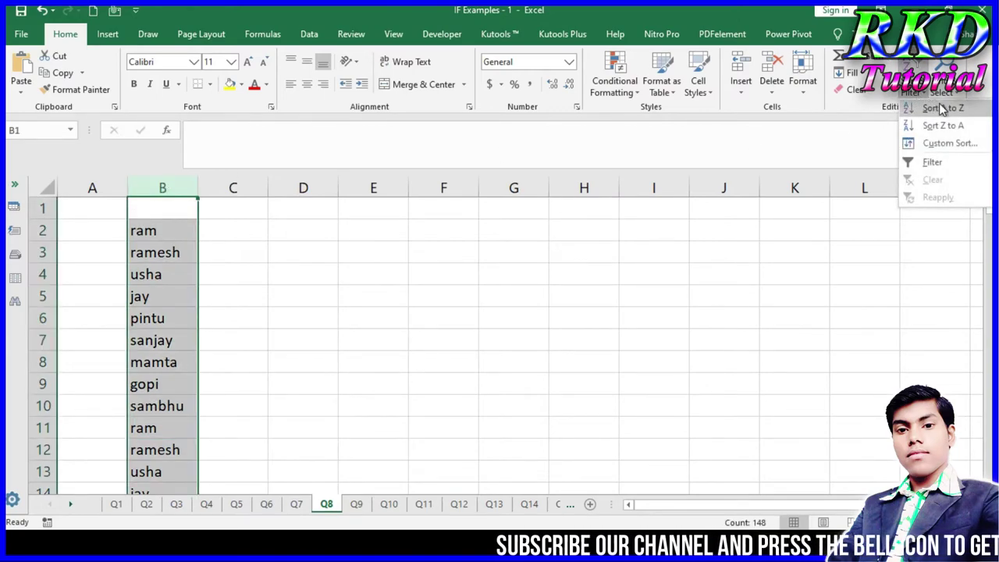
Step: Sort the names in column B A to Z and look over the result
{"action": "left_click", "coordinate": [941, 110]}
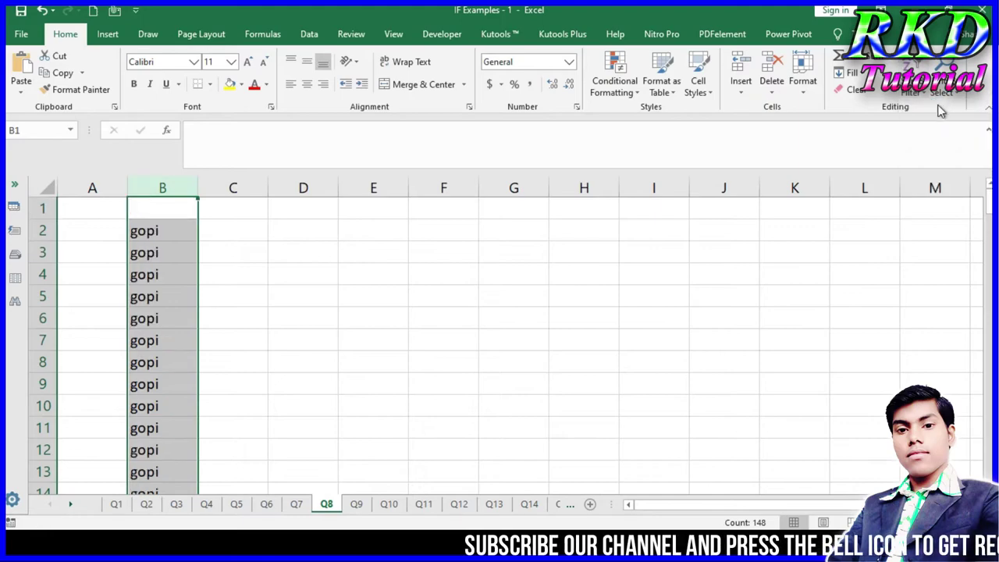
{"action": "left_click", "coordinate": [177, 229]}
{"action": "scroll", "coordinate": [169, 265], "scroll_direction": "down", "scroll_amount": 2}
{"action": "scroll", "coordinate": [169, 285], "scroll_direction": "down", "scroll_amount": 3}
{"action": "scroll", "coordinate": [168, 294], "scroll_direction": "up", "scroll_amount": 4}
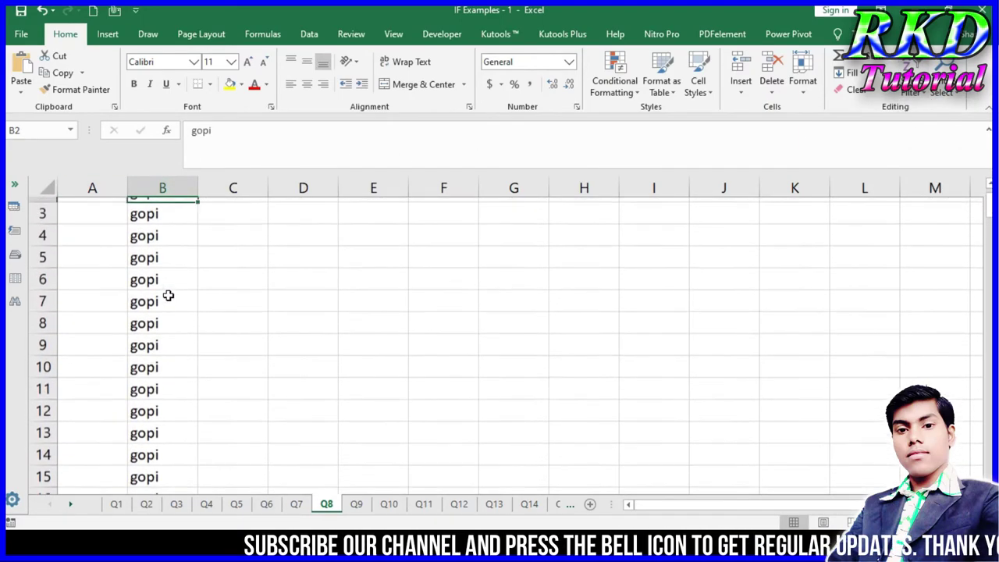
{"action": "scroll", "coordinate": [168, 296], "scroll_direction": "up", "scroll_amount": 1}
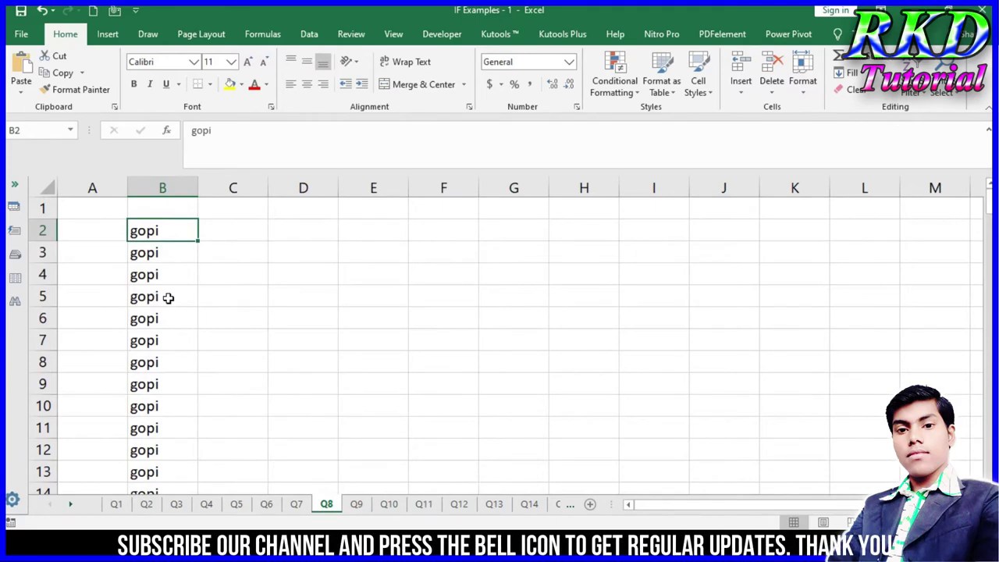
Step: Undo the sort, clear column B, and refill it with a name series starting from 'ram' in B2
{"action": "key", "text": "ctrl+z"}
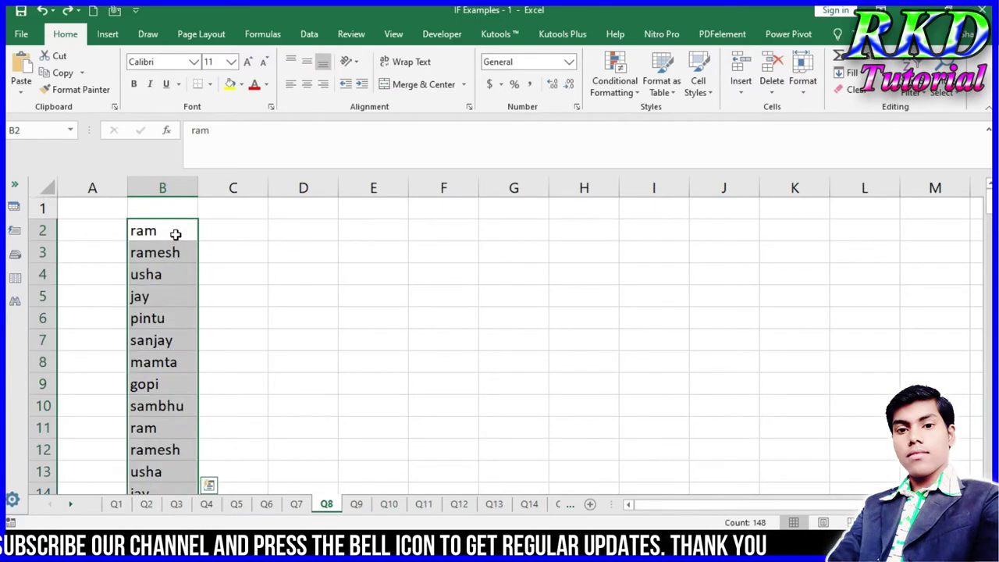
{"action": "key", "text": "Delete"}
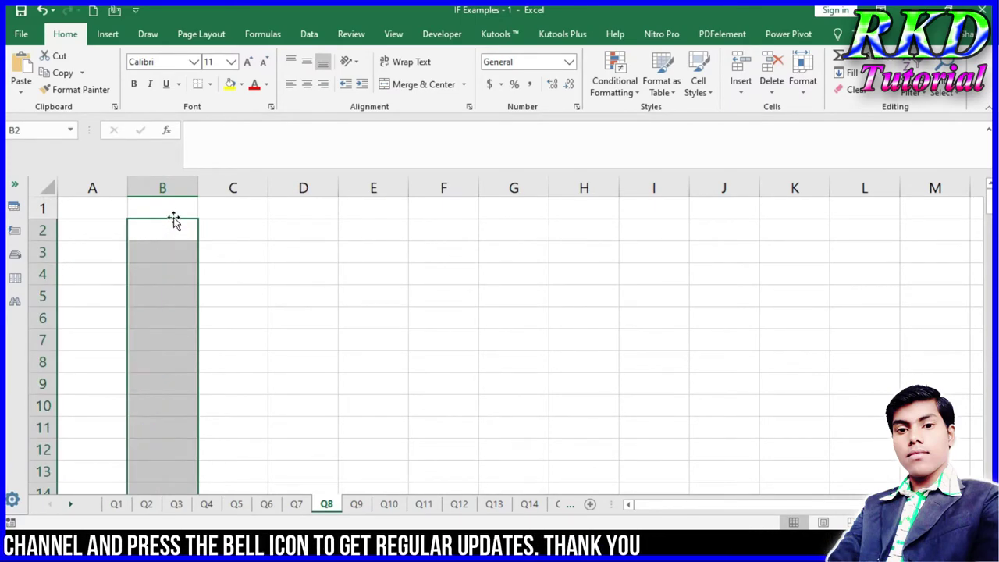
{"action": "type", "text": "ram"}
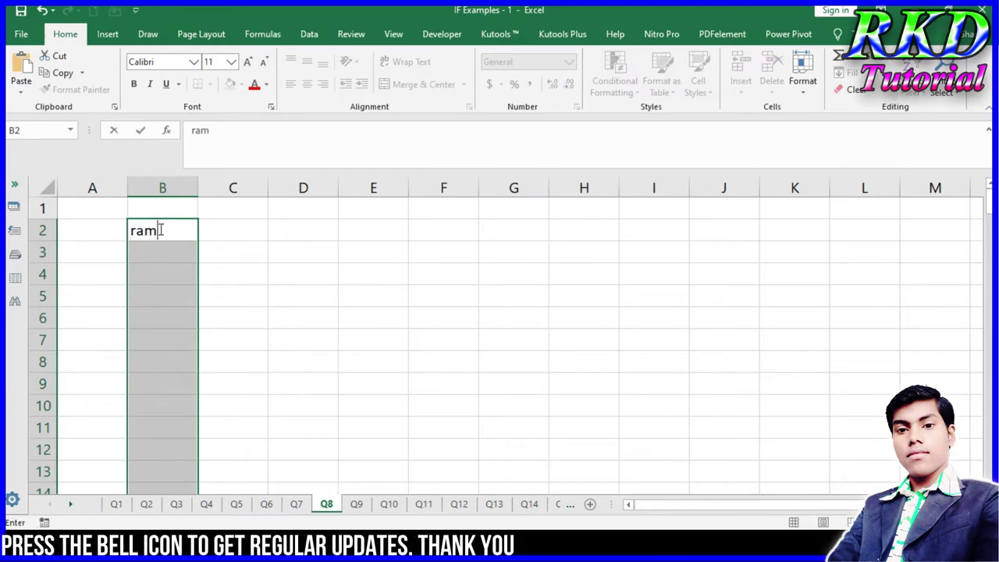
{"action": "key", "text": "Return"}
{"action": "left_click", "coordinate": [159, 229]}
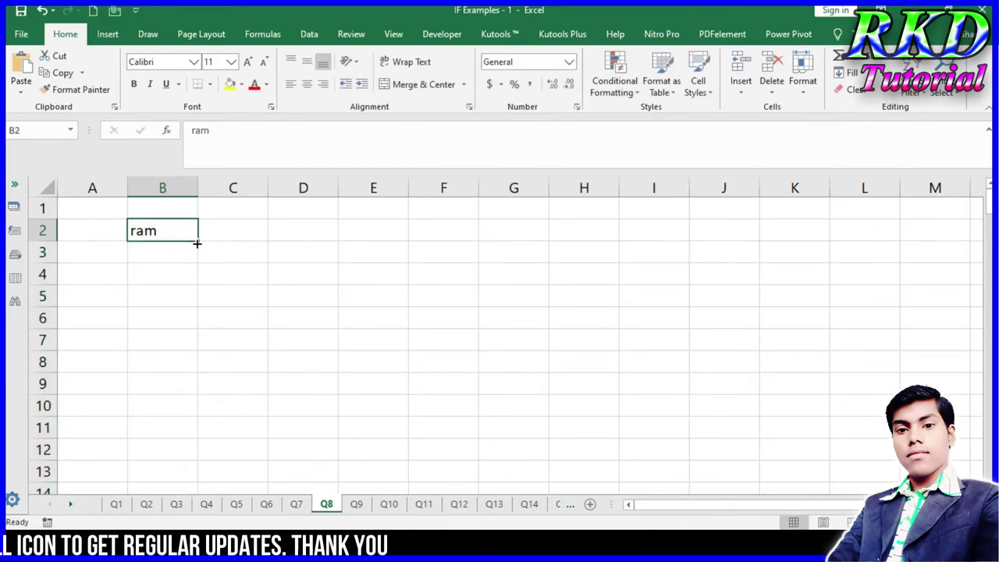
{"action": "mouse_move", "coordinate": [199, 242]}
{"action": "left_mouse_down"}
{"action": "mouse_move", "coordinate": [206, 313]}
{"action": "mouse_move", "coordinate": [185, 221]}
{"action": "left_mouse_up"}
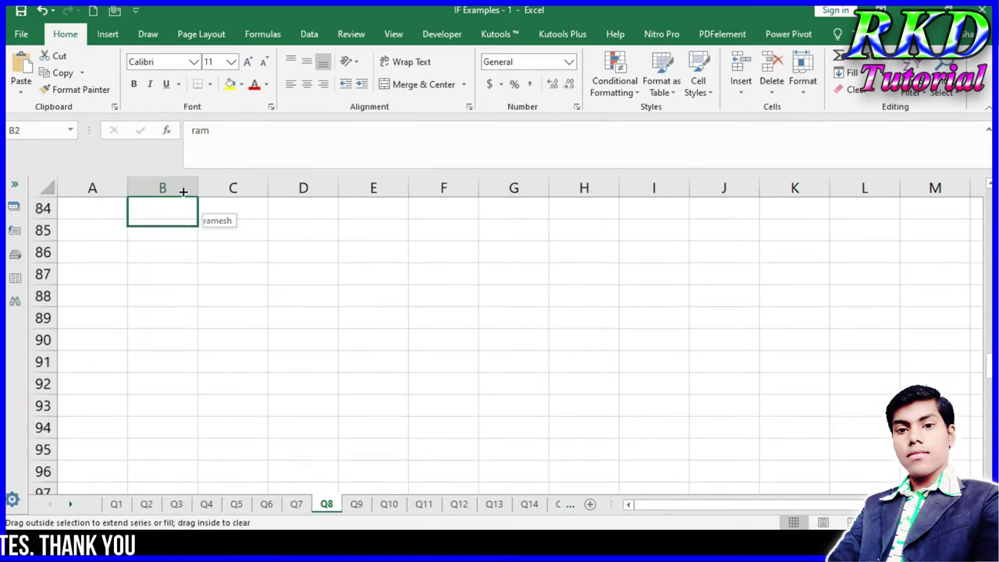
{"action": "scroll", "coordinate": [208, 383], "scroll_direction": "up", "scroll_amount": 4}
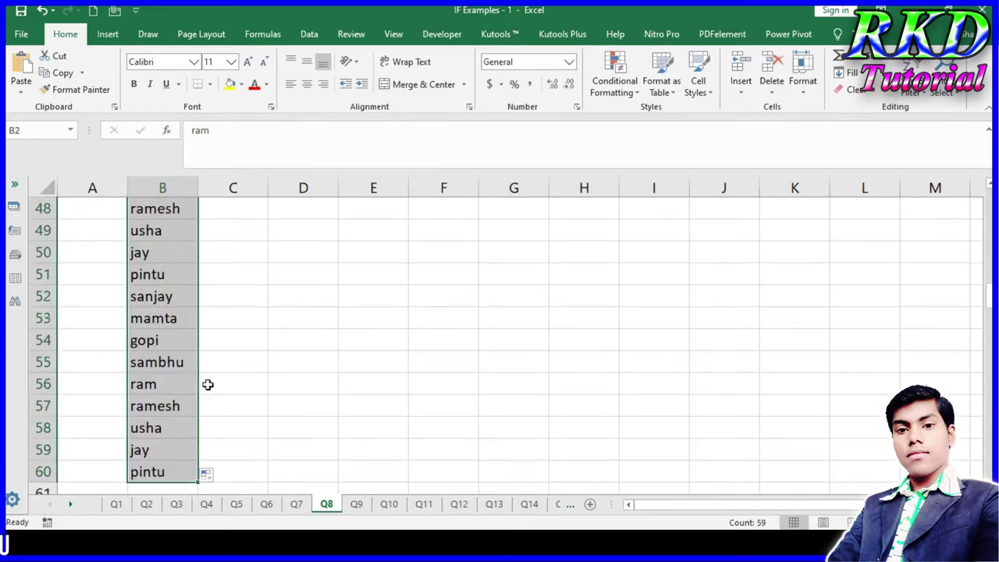
{"action": "scroll", "coordinate": [228, 373], "scroll_direction": "up", "scroll_amount": 8}
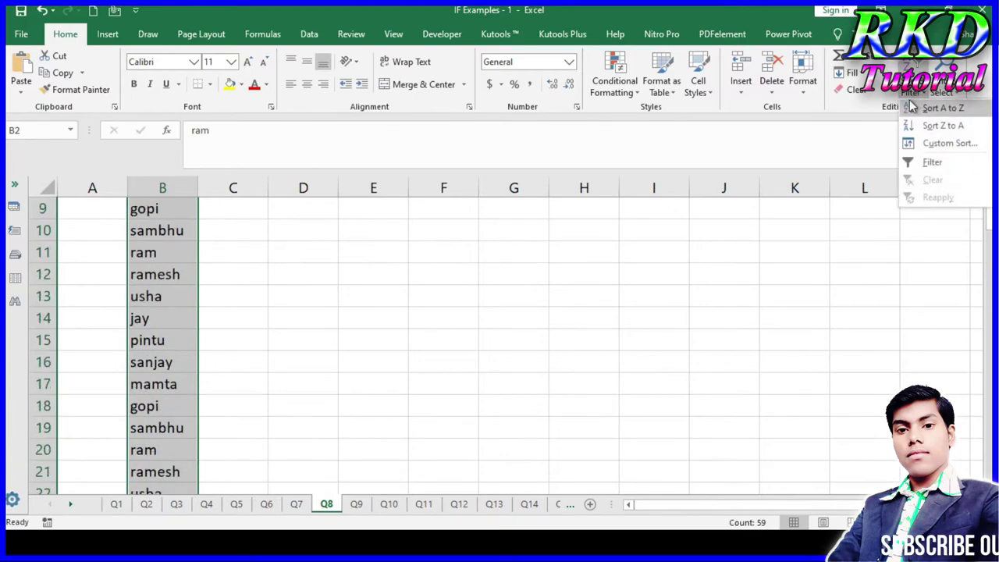
Step: Sort column B A to Z so gopi fills B2:B7, then select the gopi cells
{"action": "left_click", "coordinate": [911, 106]}
{"action": "scroll", "coordinate": [387, 314], "scroll_direction": "up", "scroll_amount": 2}
{"action": "left_click", "coordinate": [162, 227]}
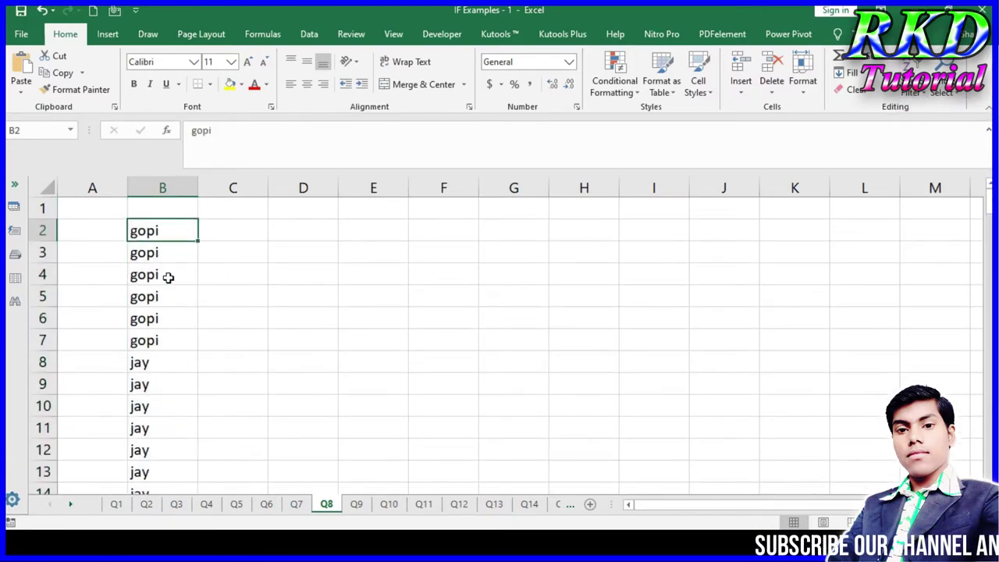
{"action": "left_click_drag", "start_coordinate": [170, 272], "coordinate": [172, 273]}
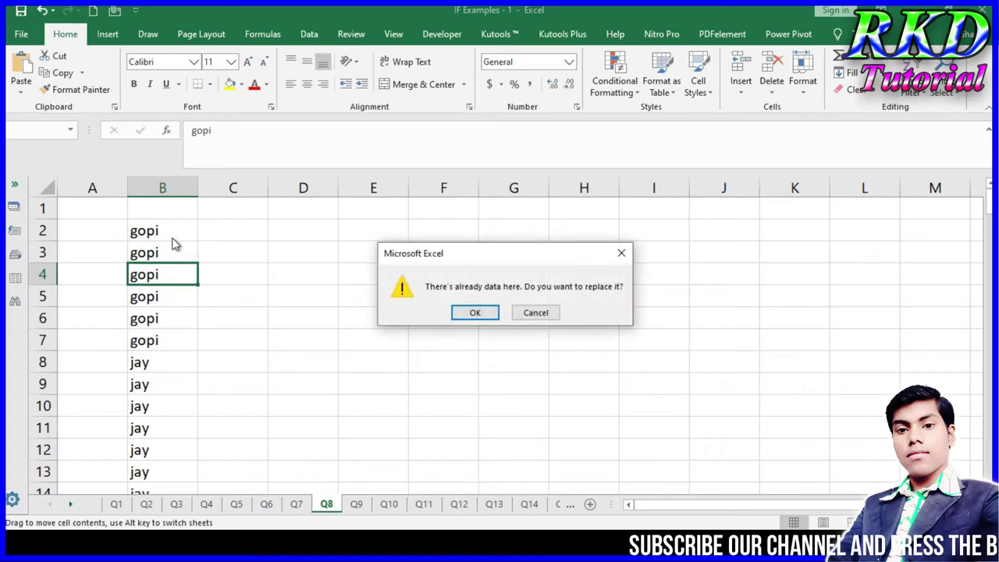
{"action": "key", "text": "Escape"}
{"action": "left_click_drag", "start_coordinate": [172, 227], "coordinate": [178, 330]}
{"action": "left_click", "coordinate": [235, 235]}
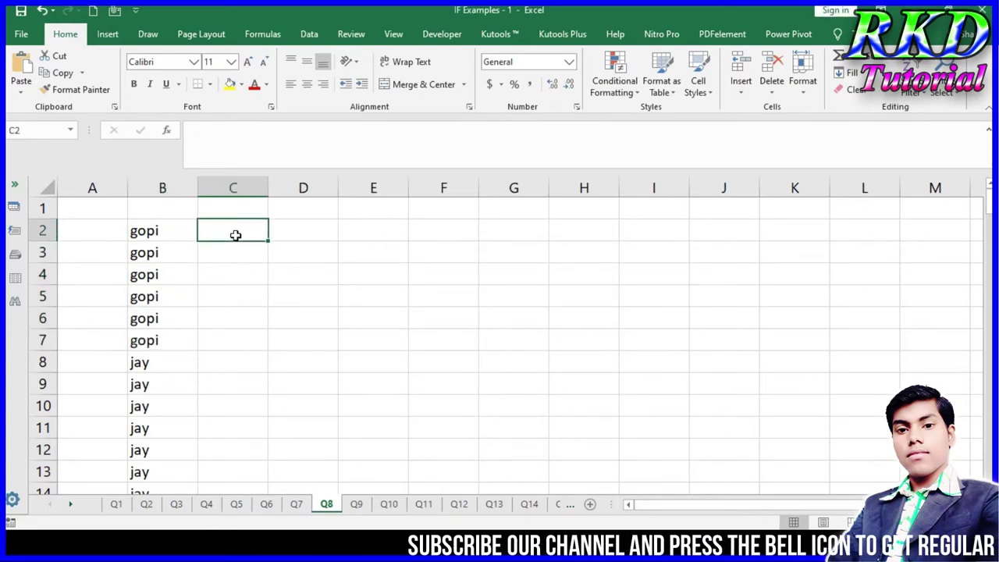
{"action": "left_click", "coordinate": [176, 231]}
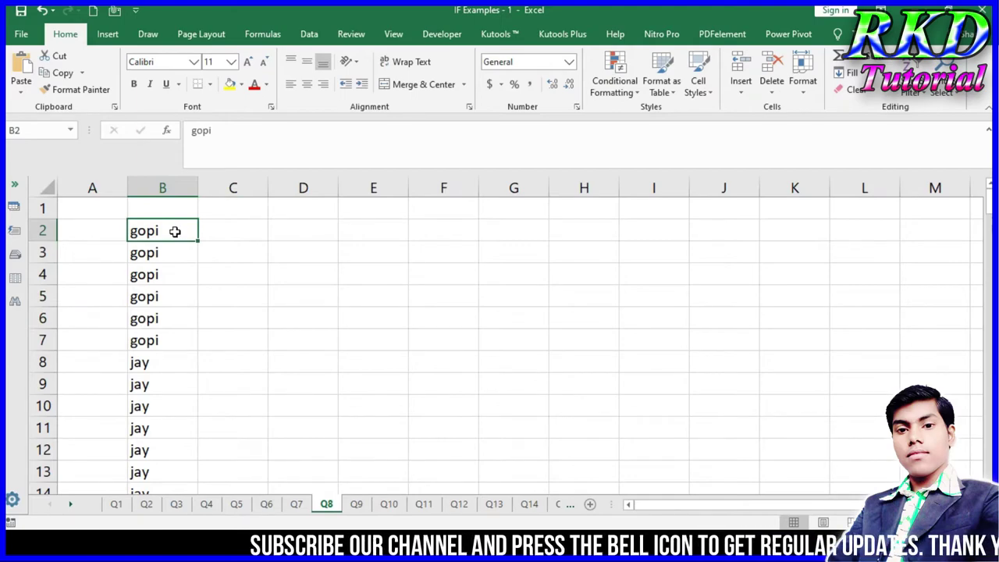
{"action": "left_click_drag", "start_coordinate": [178, 252], "coordinate": [173, 348]}
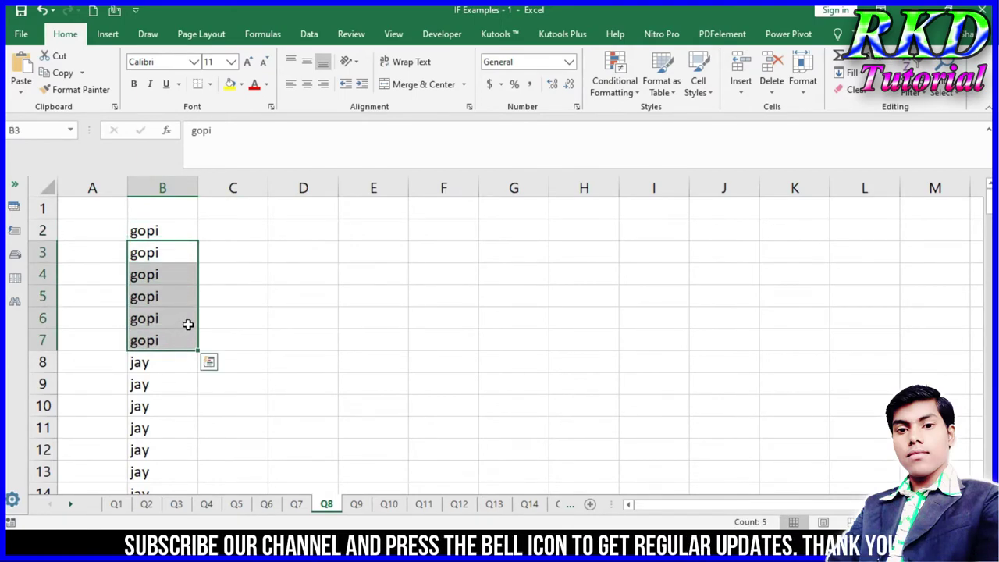
Step: Enter =IF(B2=B1,"Unique","Duplicate") in C2, accepting Excel's suggested correction
{"action": "double_click", "coordinate": [231, 228]}
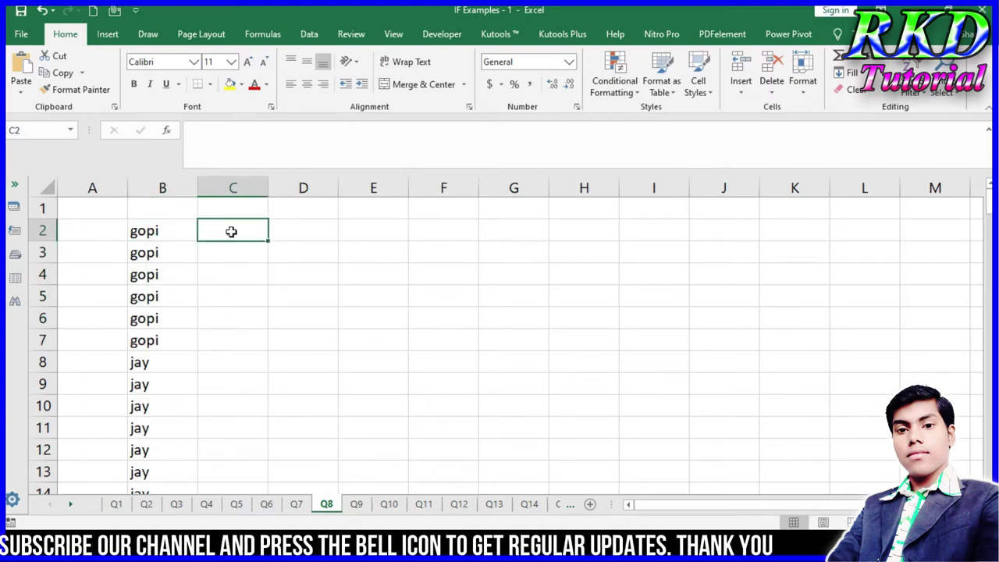
{"action": "type", "text": "="}
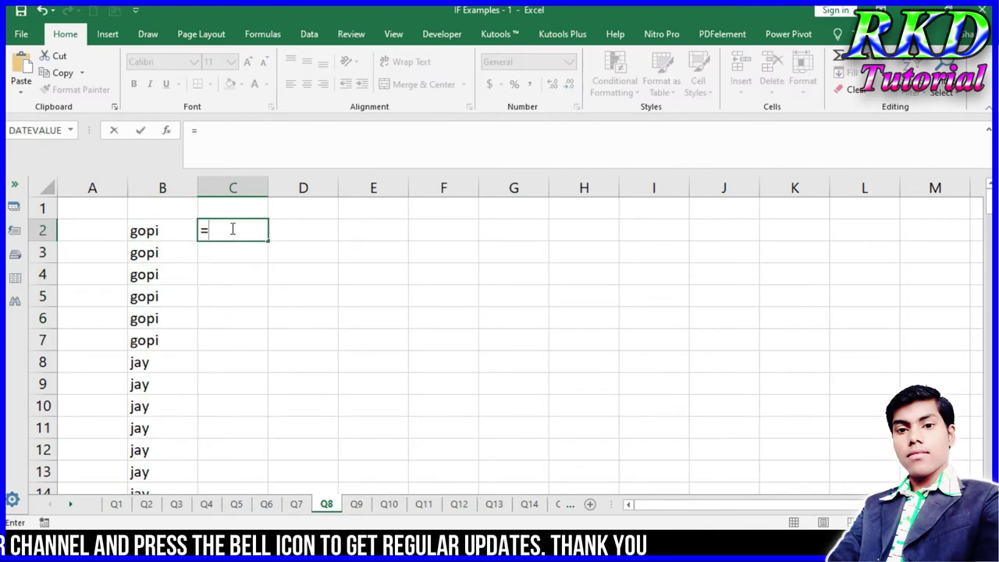
{"action": "type", "text": "if"}
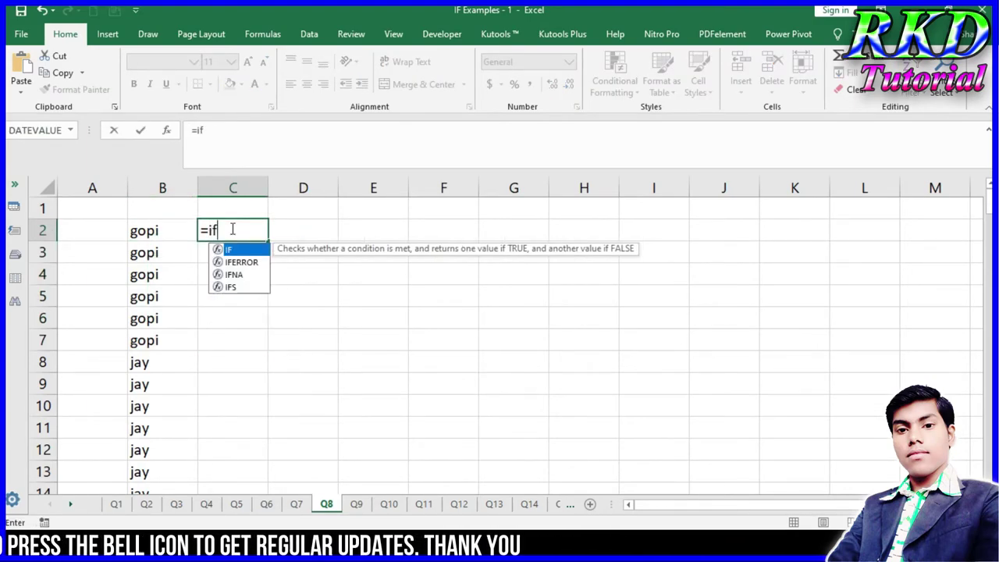
{"action": "key", "text": "Tab"}
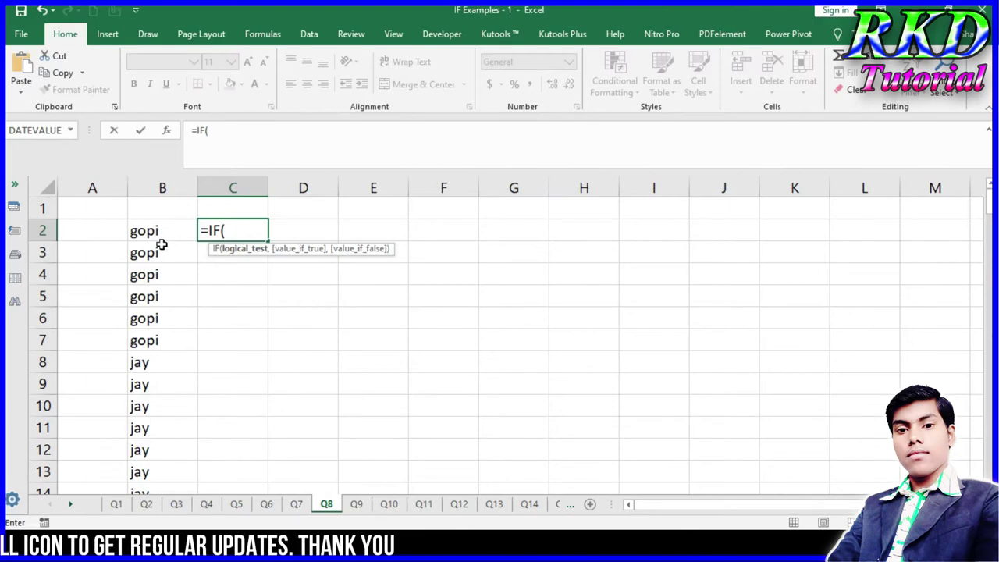
{"action": "left_click", "coordinate": [163, 230]}
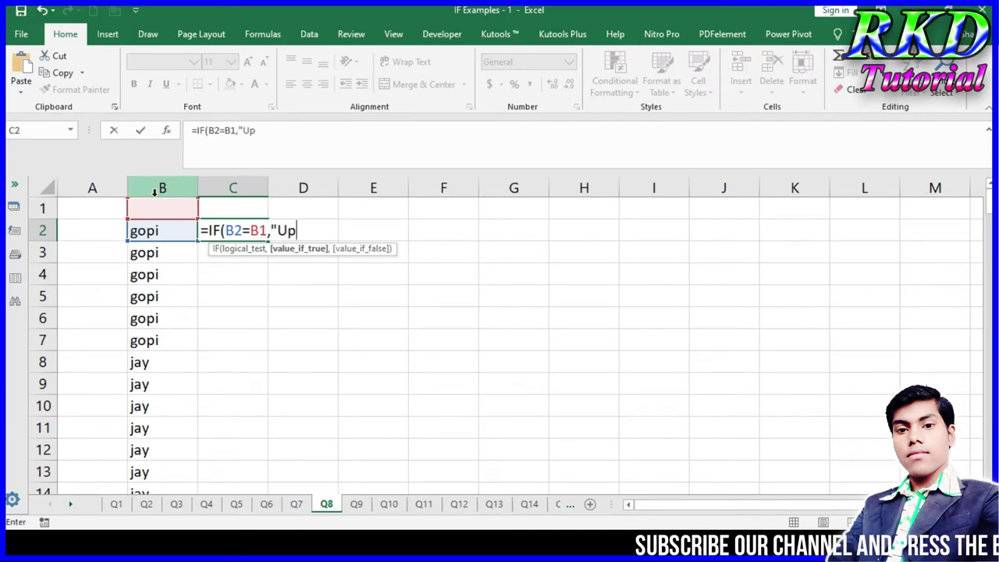
{"action": "type", "text": "i"}
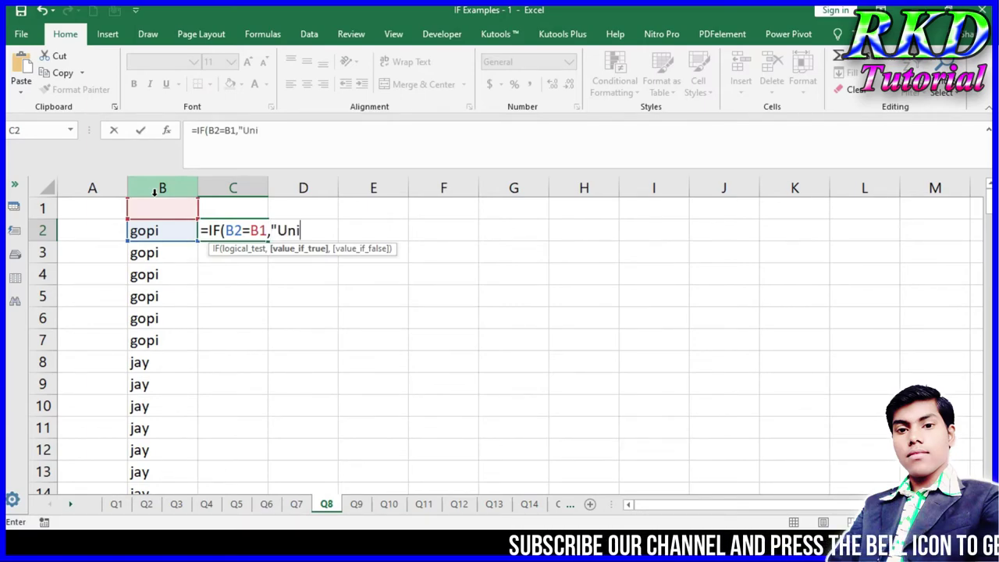
{"action": "type", "text": "que"}
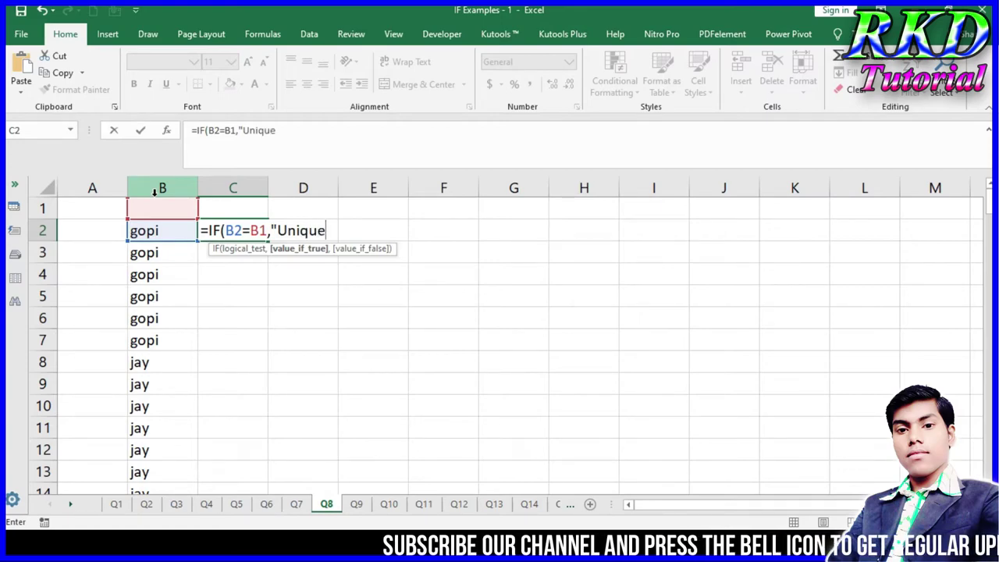
{"action": "type", "text": "\""}
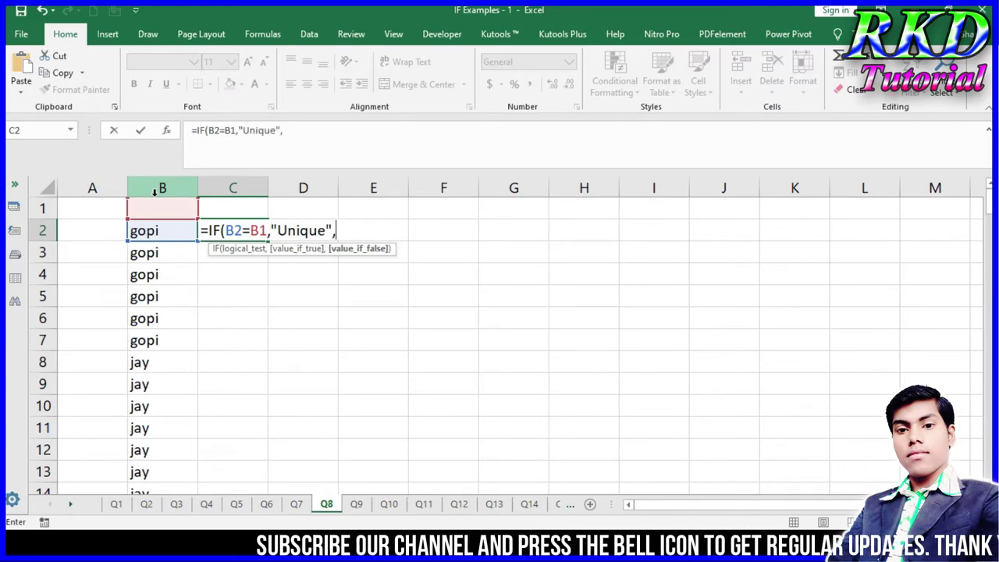
{"action": "type", "text": ",Dupl"}
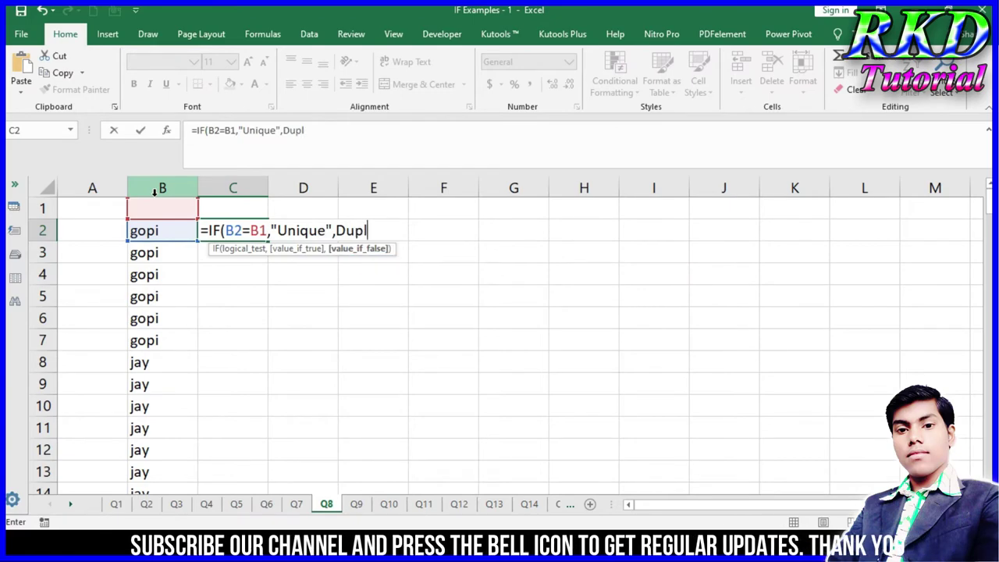
{"action": "type", "text": "icate"}
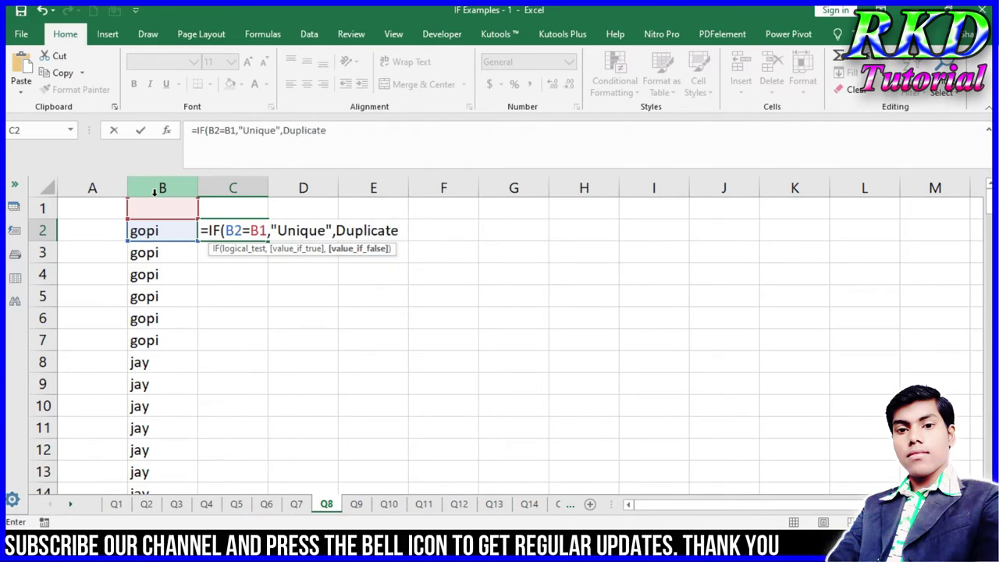
{"action": "type", "text": "\""}
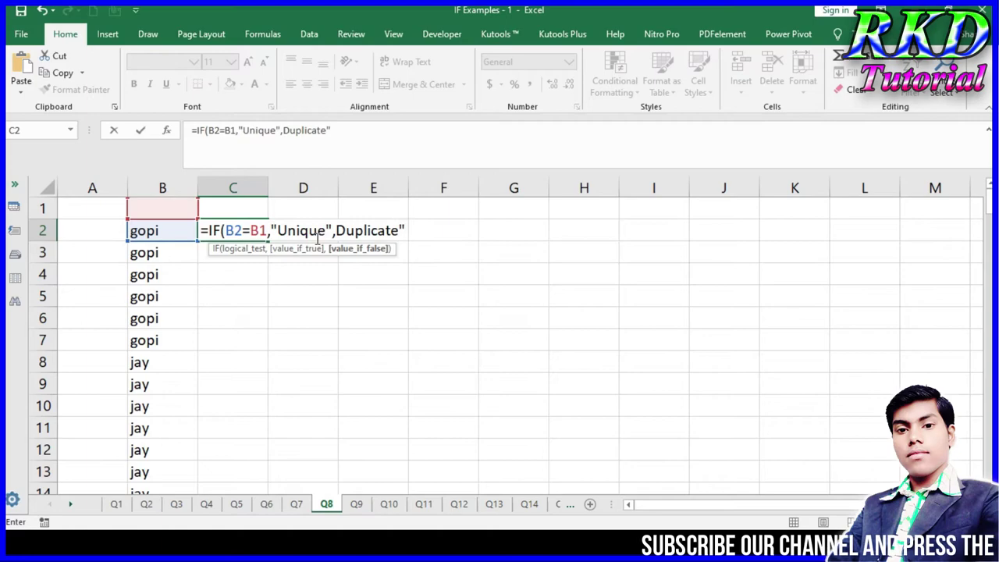
{"action": "key", "text": "Return"}
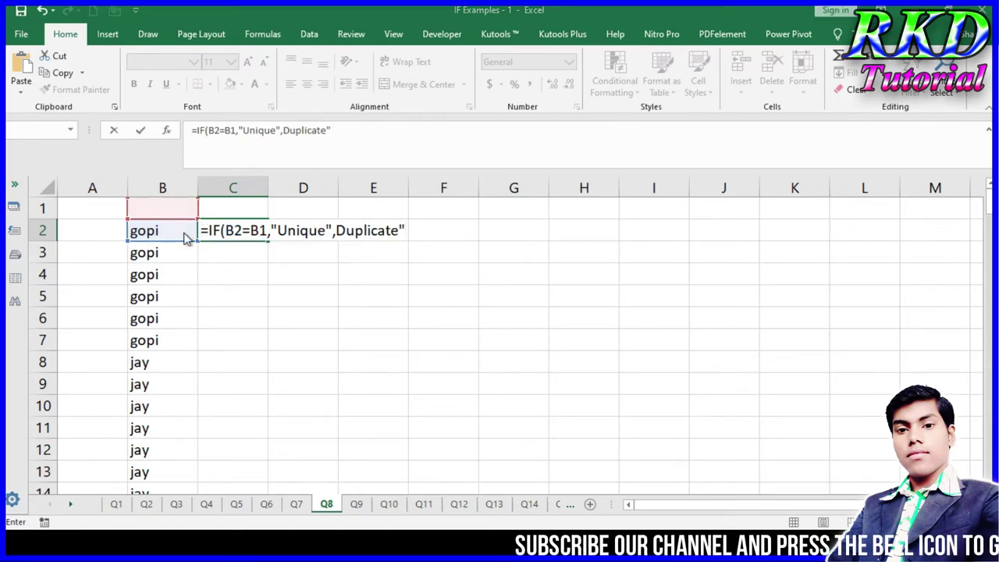
{"action": "left_click", "coordinate": [535, 326]}
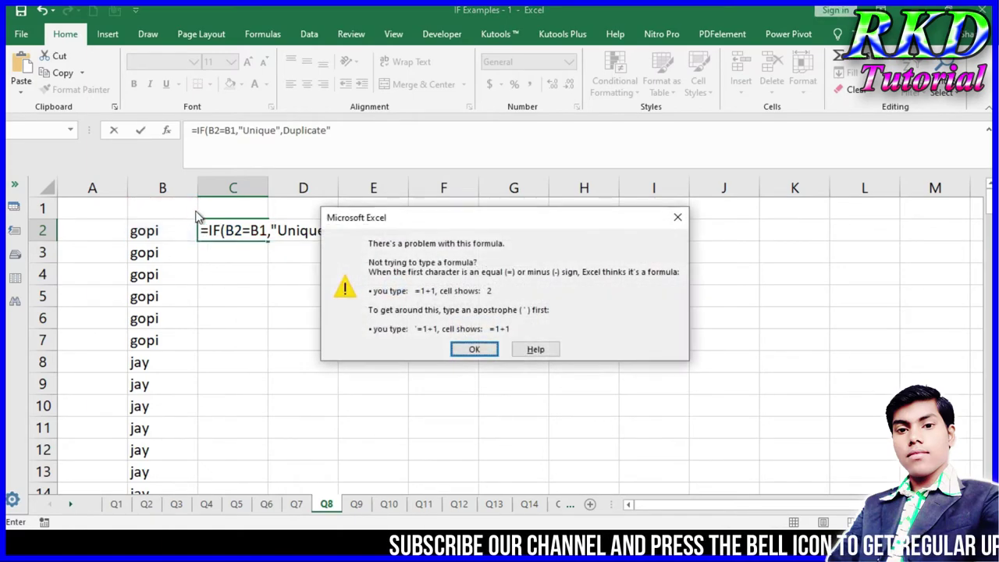
{"action": "left_click", "coordinate": [470, 435]}
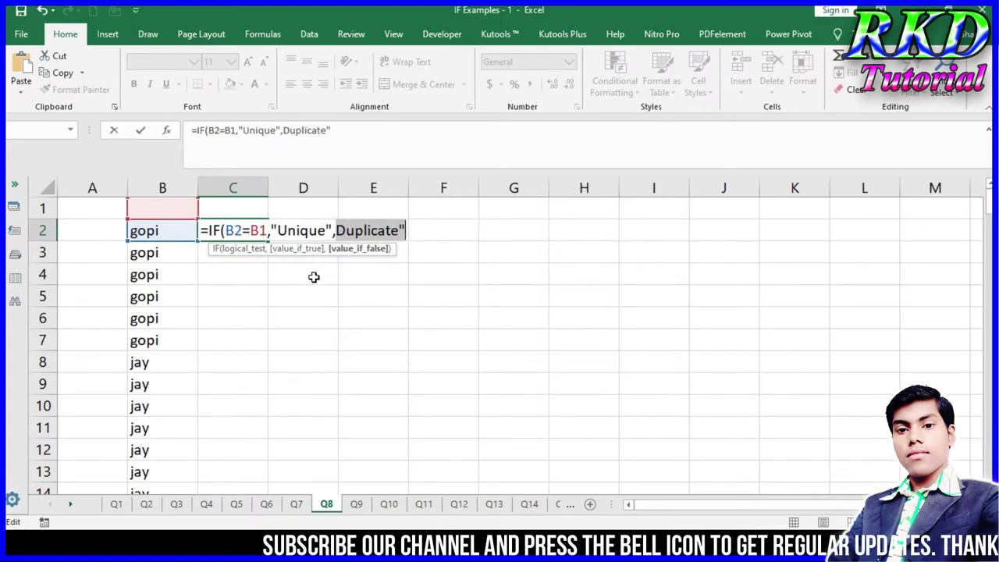
{"action": "key", "text": "Return"}
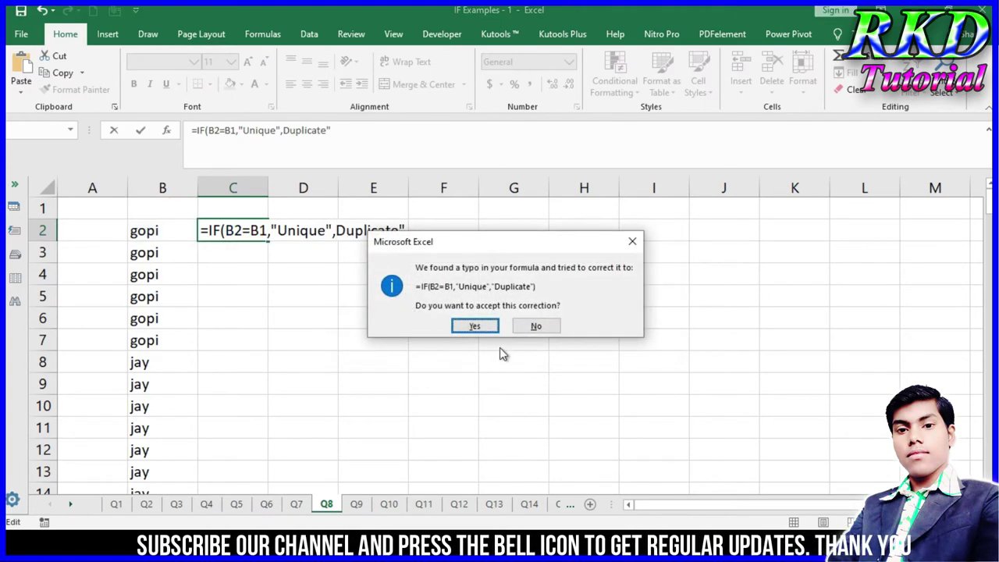
{"action": "left_click", "coordinate": [475, 326]}
Step: Change the C2 test from = to <> so the first gopi shows Unique
{"action": "left_click", "coordinate": [256, 236]}
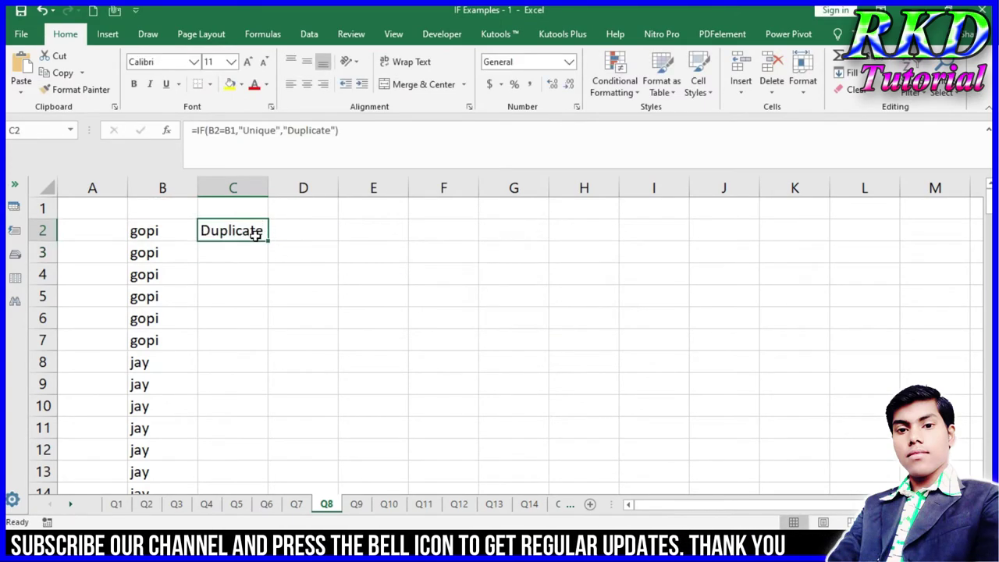
{"action": "left_click", "coordinate": [183, 234]}
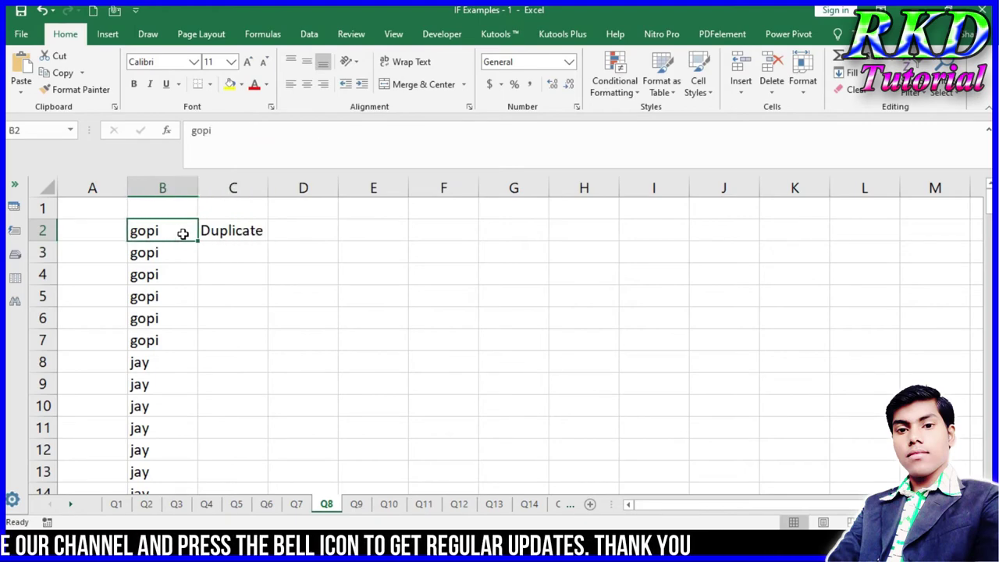
{"action": "double_click", "coordinate": [225, 230]}
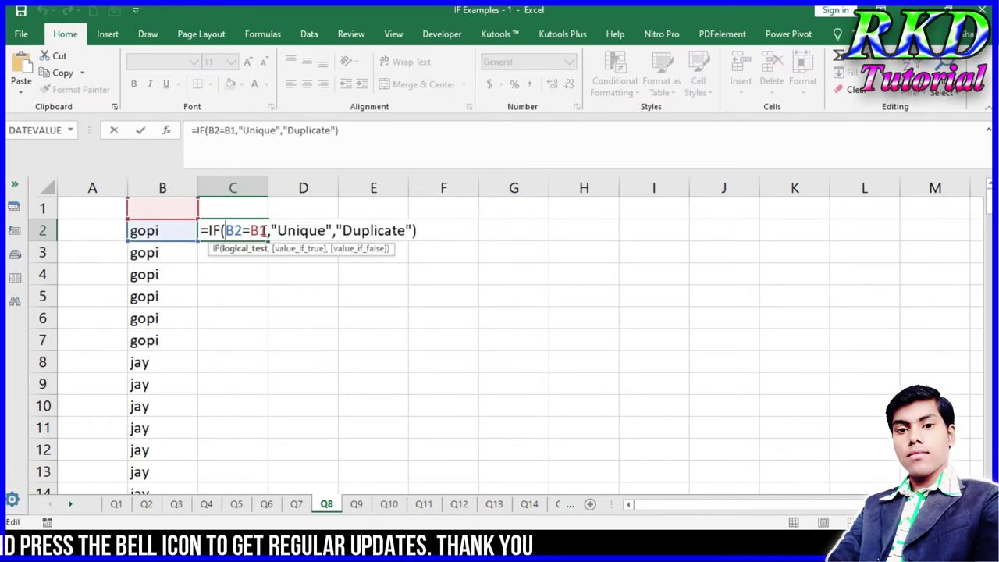
{"action": "left_click", "coordinate": [251, 232]}
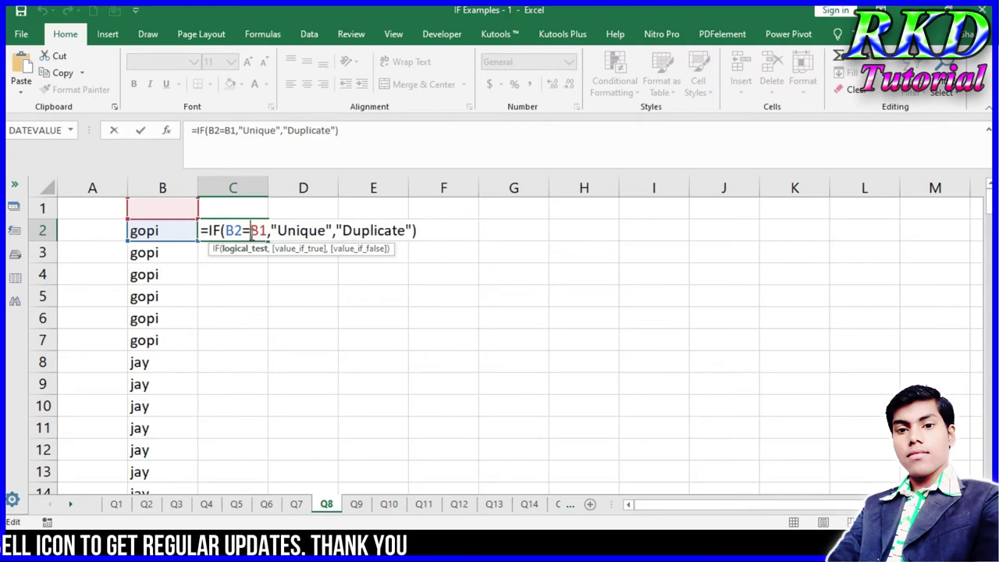
{"action": "key", "text": "BackSpace"}
{"action": "type", "text": "<>"}
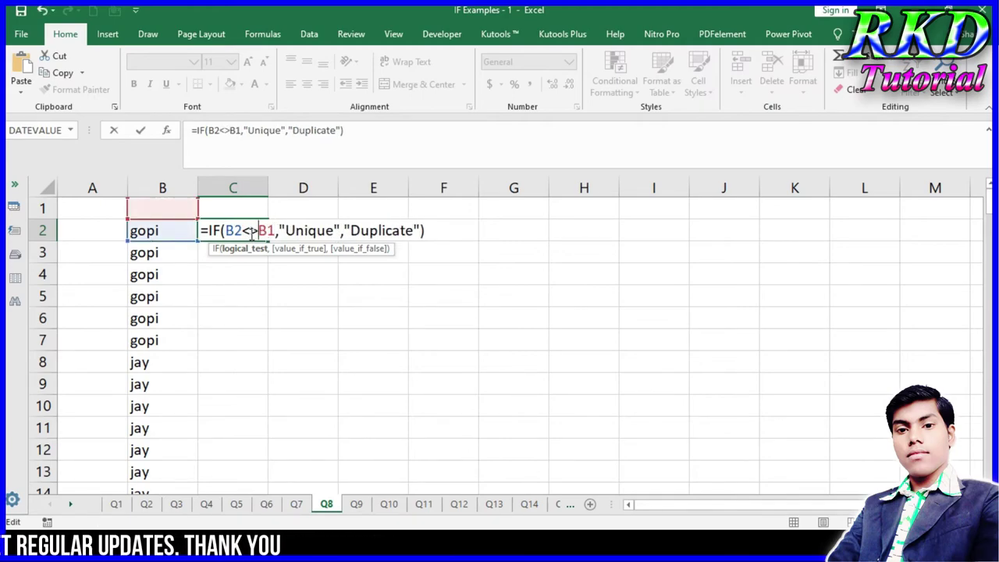
{"action": "key", "text": "Return"}
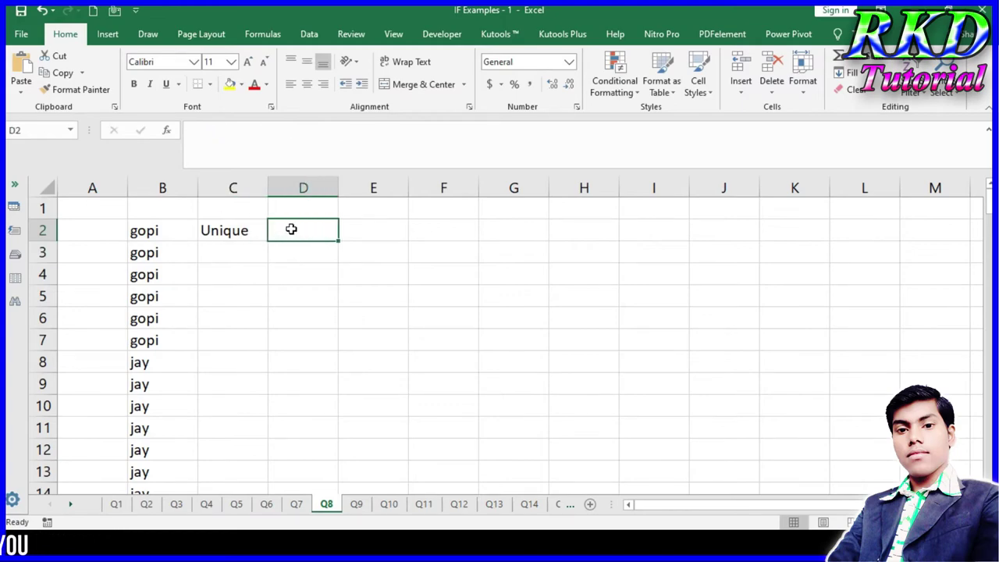
Step: Enter =IF(B2=B1,"Duplicate","Unique") in D2, fixing typos in 'Duplicate'
{"action": "type", "text": "="}
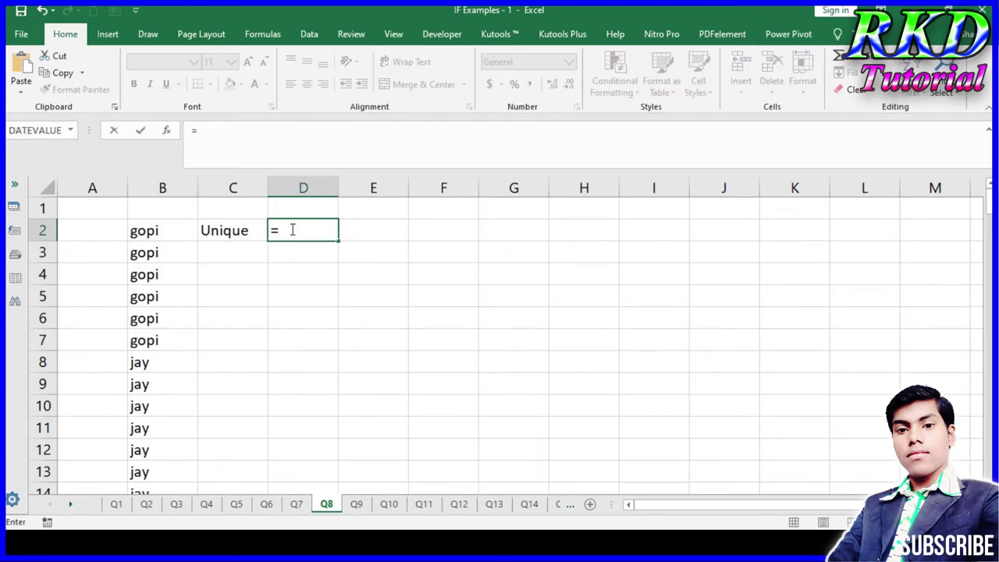
{"action": "type", "text": "if"}
{"action": "key", "text": "Tab"}
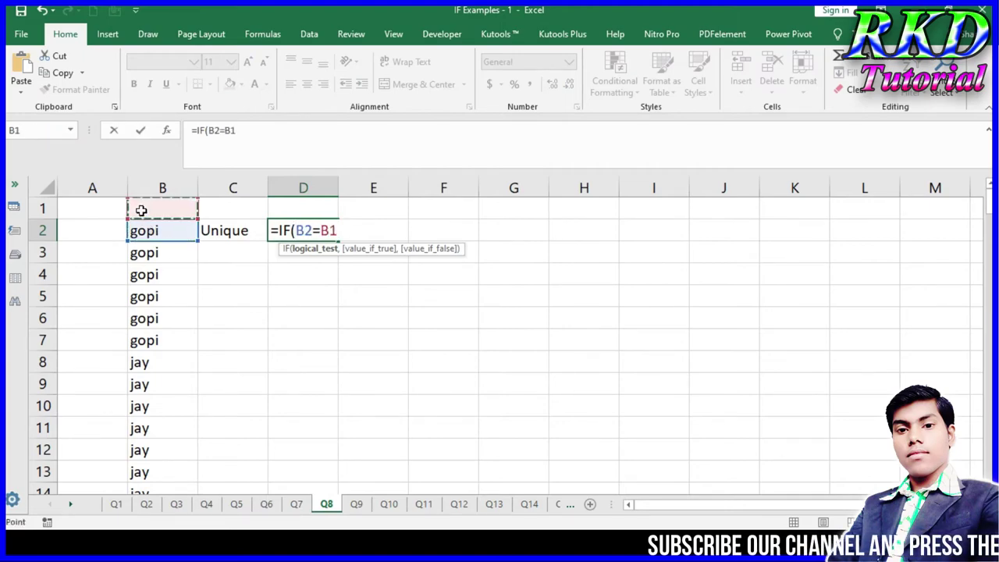
{"action": "type", "text": ","}
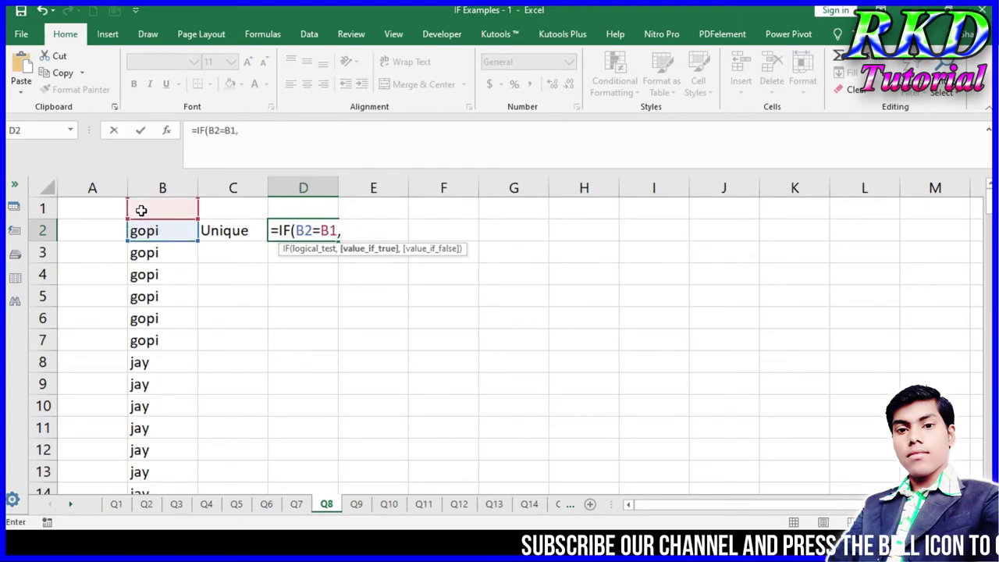
{"action": "type", "text": "Dupl"}
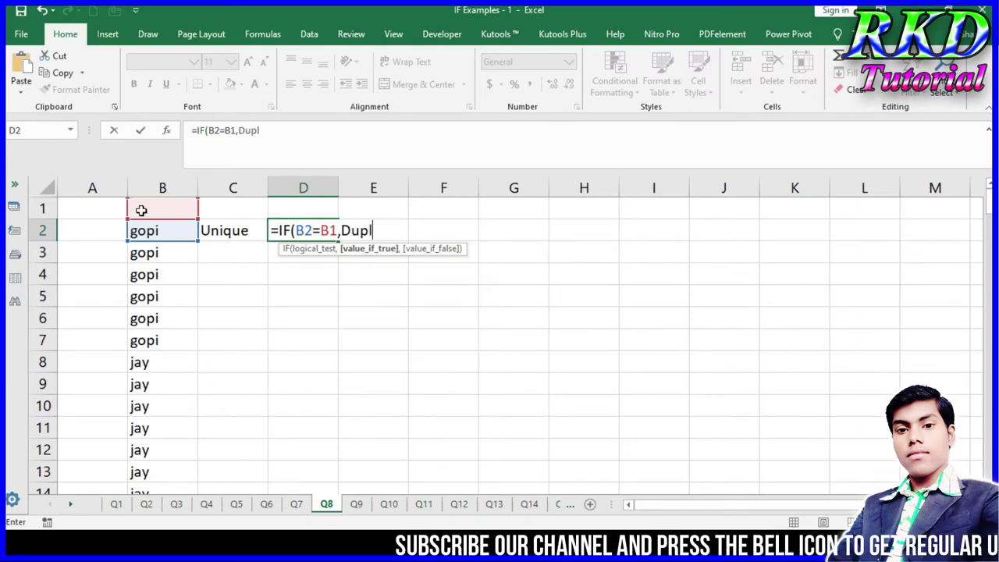
{"action": "type", "text": "iv"}
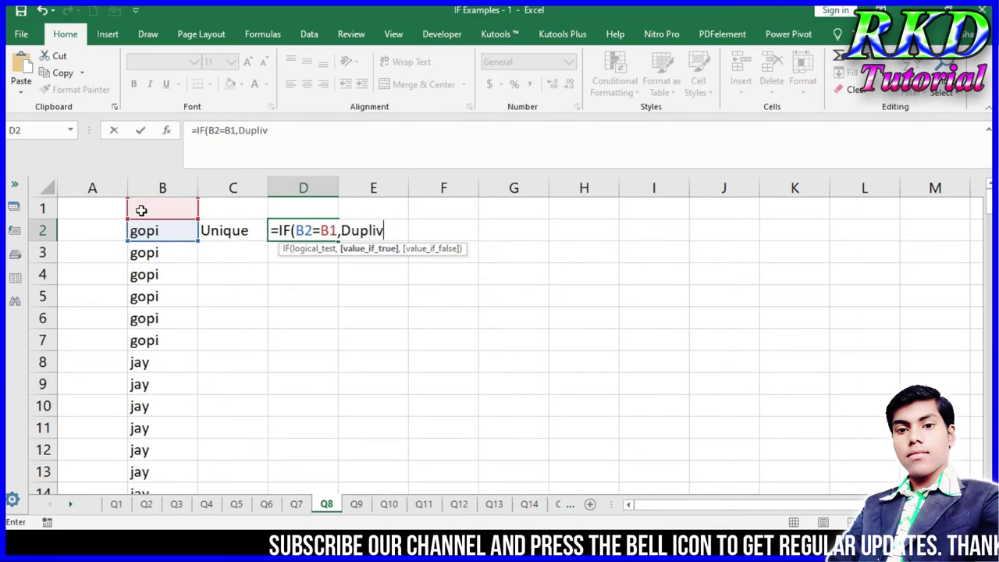
{"action": "key", "text": "BackSpace"}
{"action": "type", "text": "ate"}
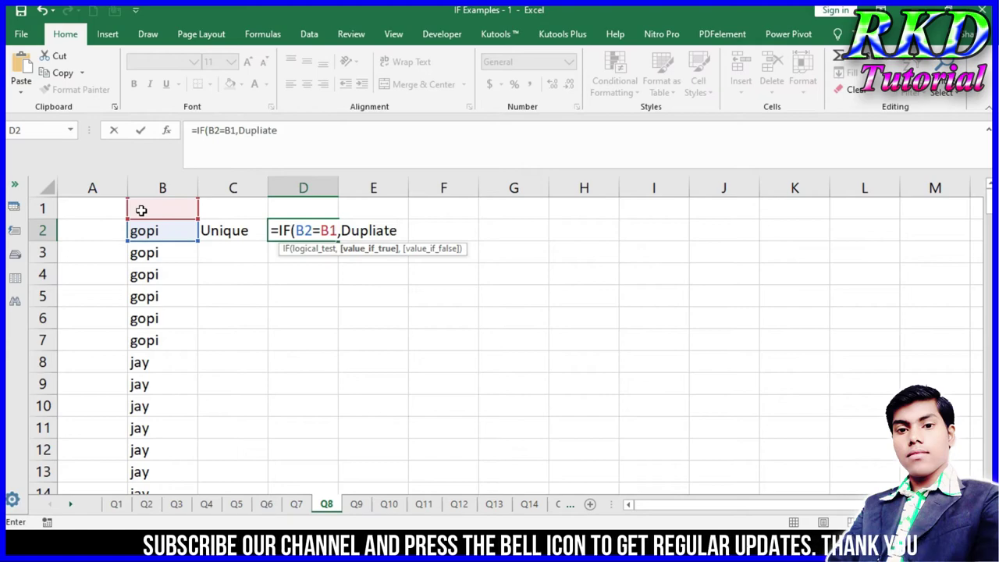
{"action": "key", "text": "BackSpace"}
{"action": "key", "text": "BackSpace"}
{"action": "key", "text": "BackSpace"}
{"action": "type", "text": "cate"}
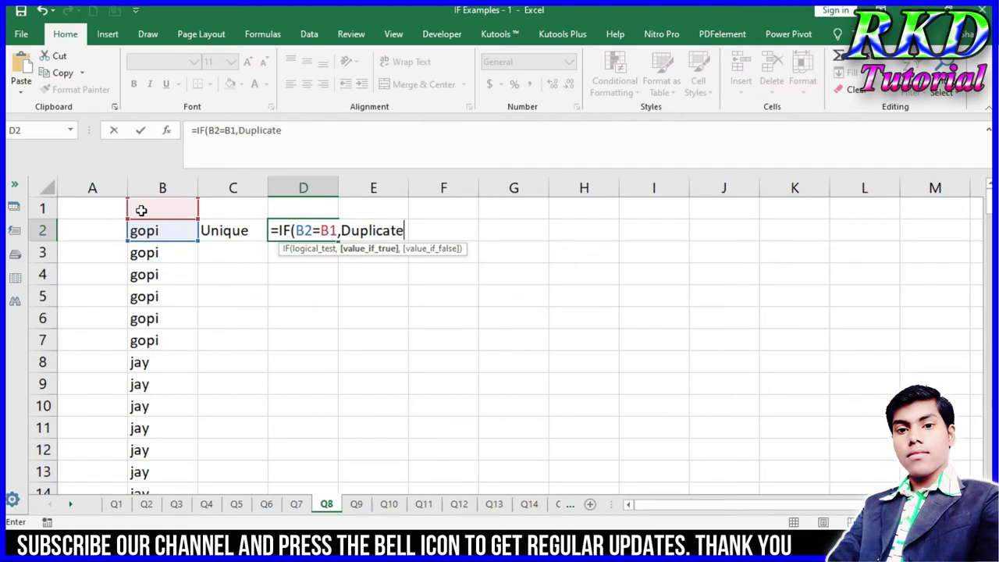
{"action": "type", "text": "\""}
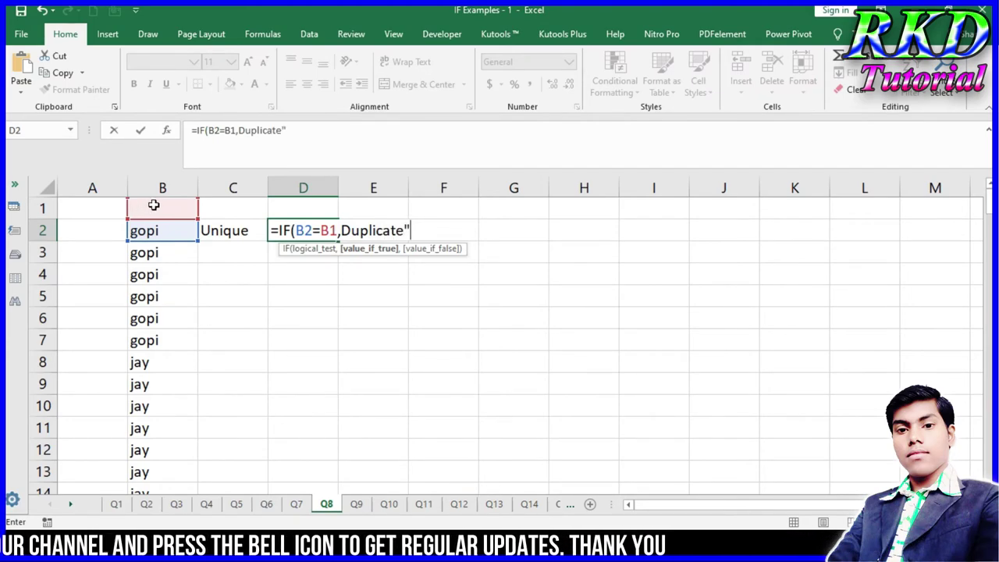
{"action": "left_click", "coordinate": [344, 230]}
{"action": "type", "text": "\""}
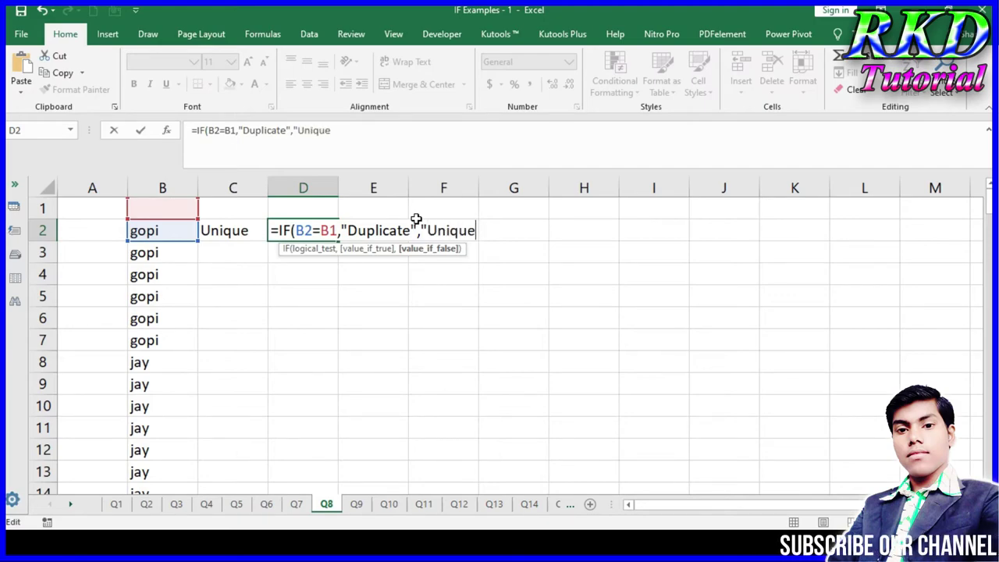
{"action": "key", "text": "Return"}
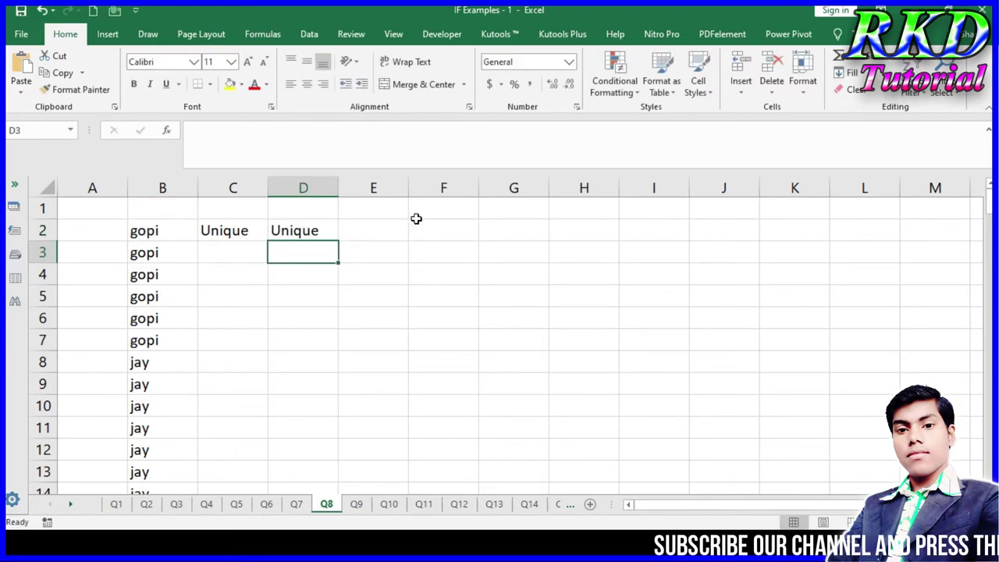
Step: Review the Unique/Duplicate formulas in C2 and D2 without changing them
{"action": "left_click", "coordinate": [263, 230]}
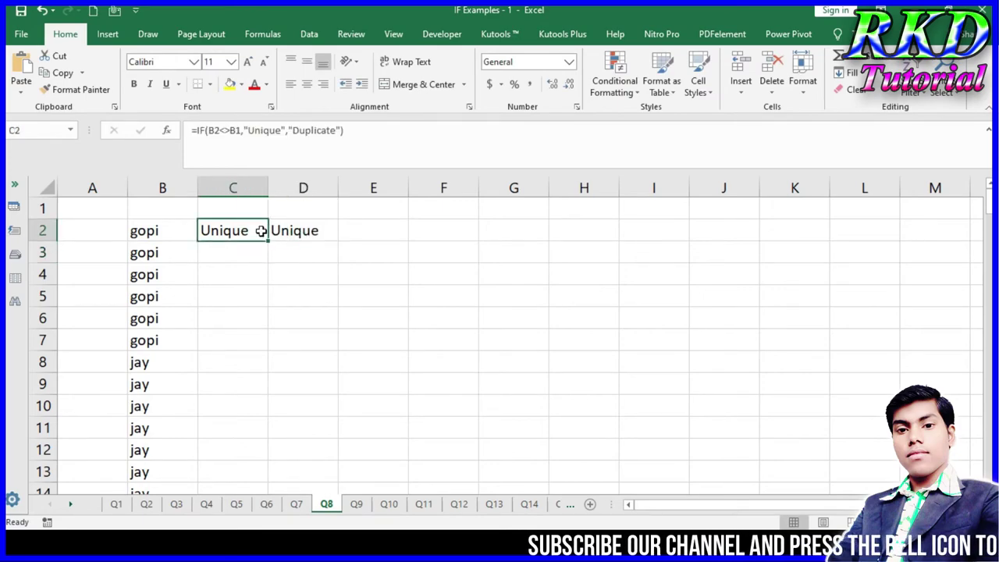
{"action": "double_click", "coordinate": [260, 230]}
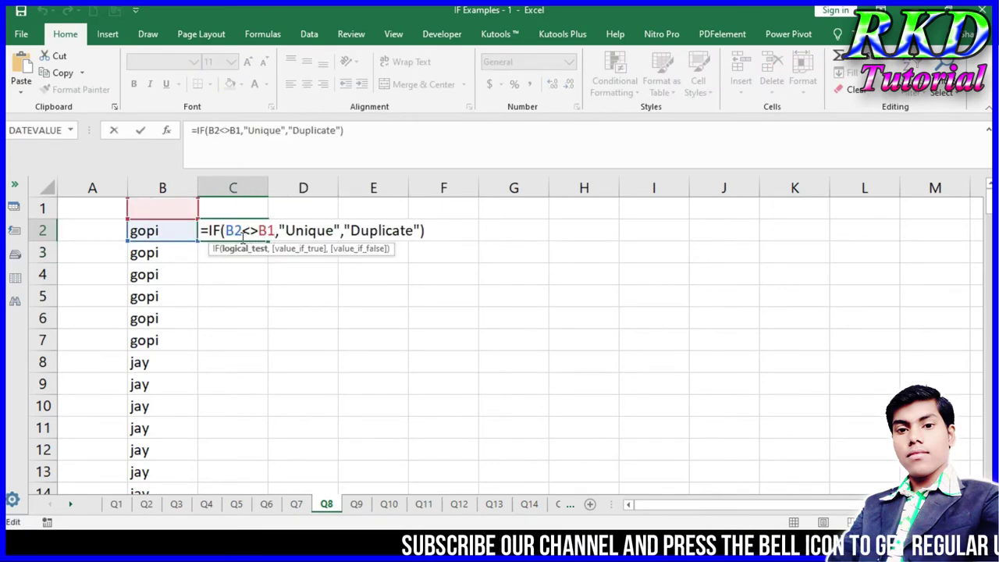
{"action": "key", "text": "Escape"}
{"action": "left_click", "coordinate": [290, 230]}
{"action": "double_click", "coordinate": [292, 230]}
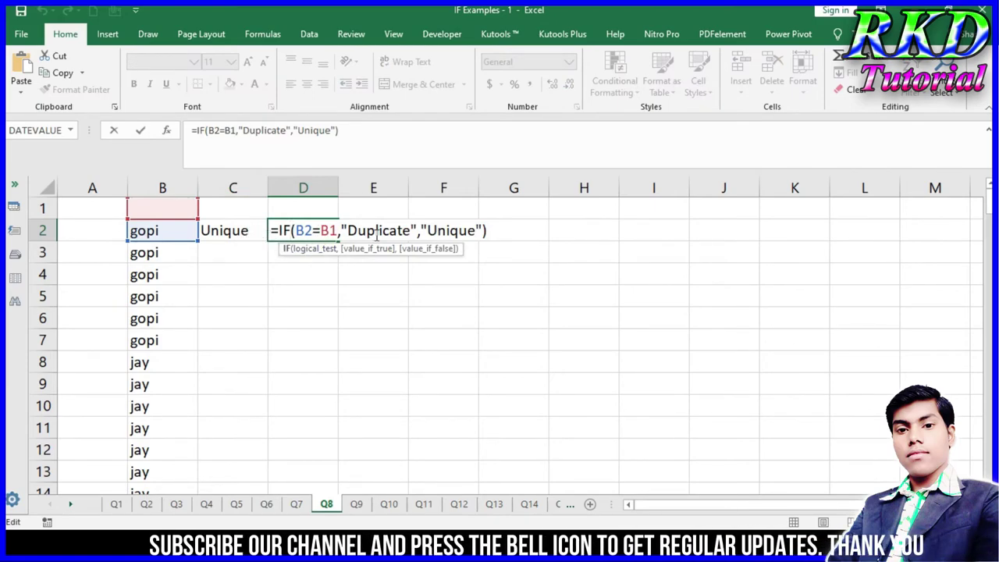
{"action": "key", "text": "Escape"}
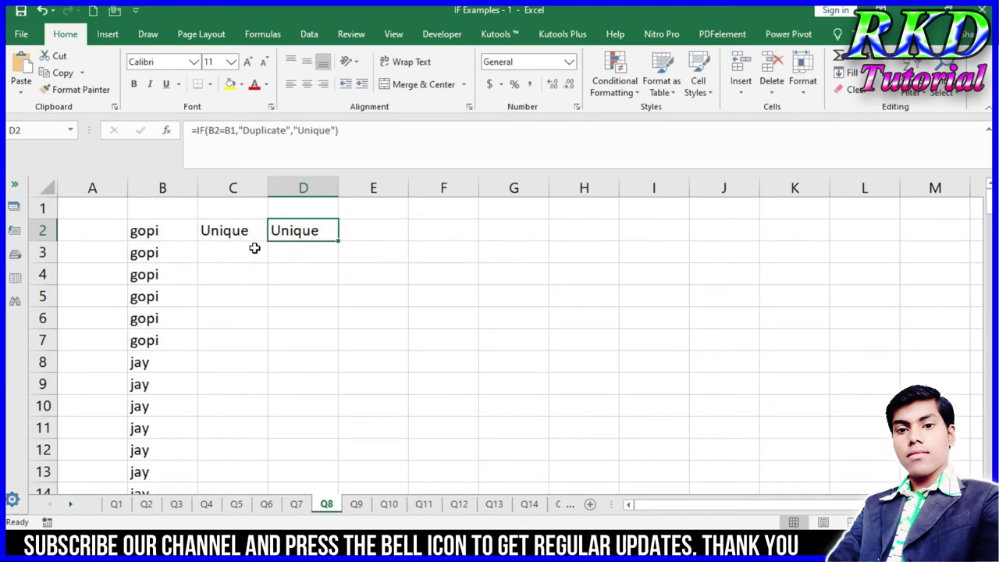
Step: Fill the C2 formula down the whole name list in column C
{"action": "left_click", "coordinate": [245, 229]}
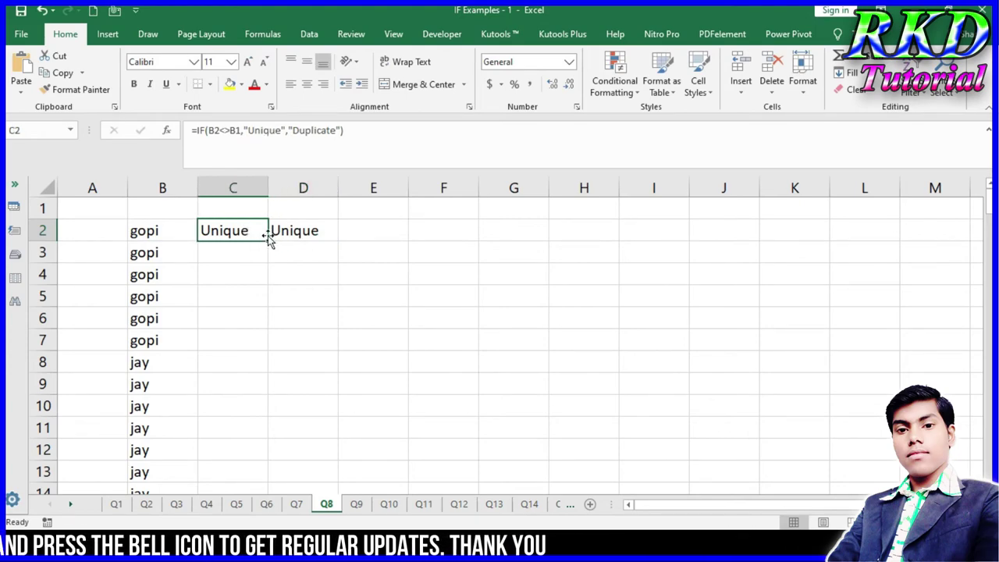
{"action": "double_click", "coordinate": [269, 242]}
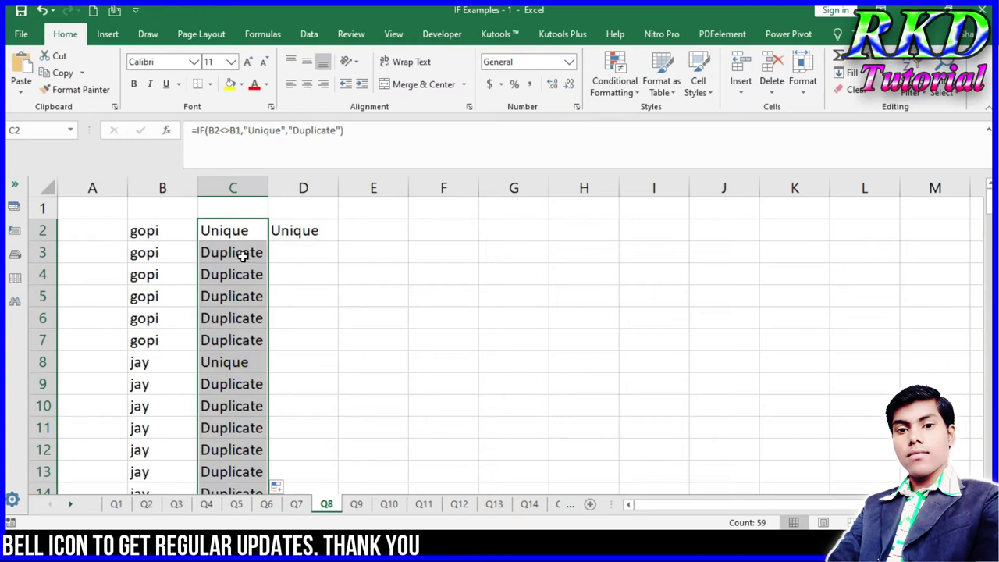
{"action": "left_click", "coordinate": [254, 253]}
{"action": "left_click", "coordinate": [170, 257]}
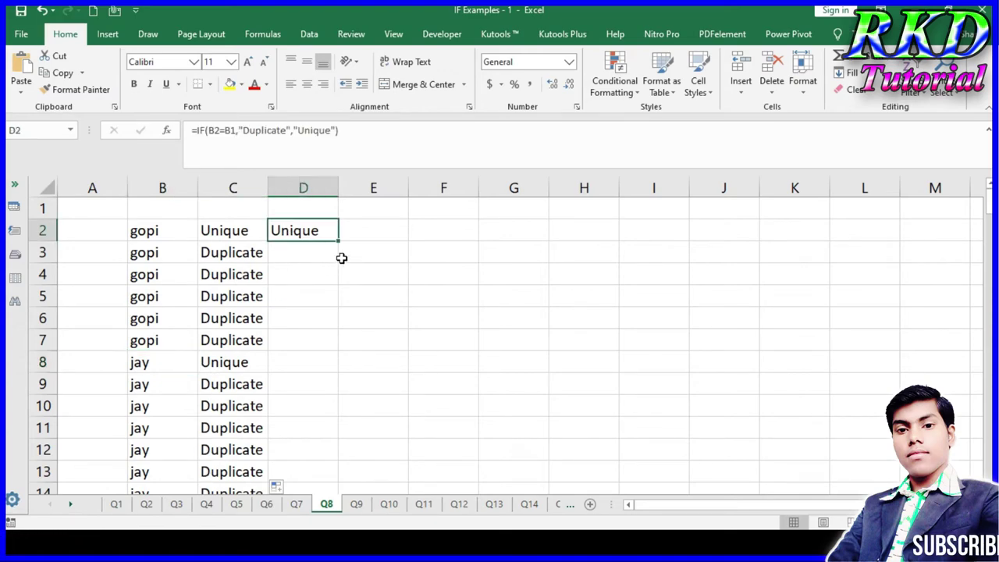
Step: Fill the D2 formula down column D and check the result for jay in row 8
{"action": "double_click", "coordinate": [340, 242]}
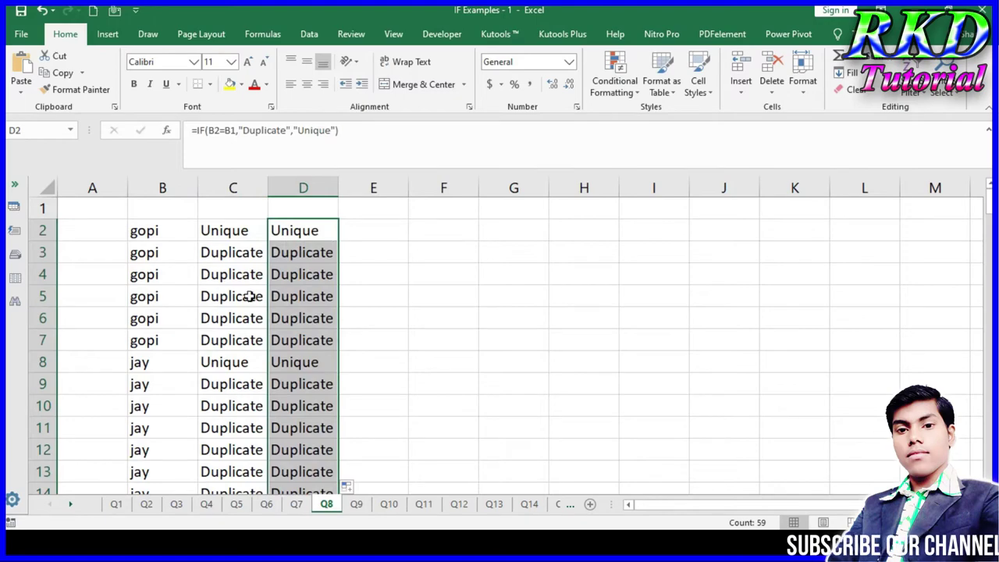
{"action": "left_click", "coordinate": [302, 365]}
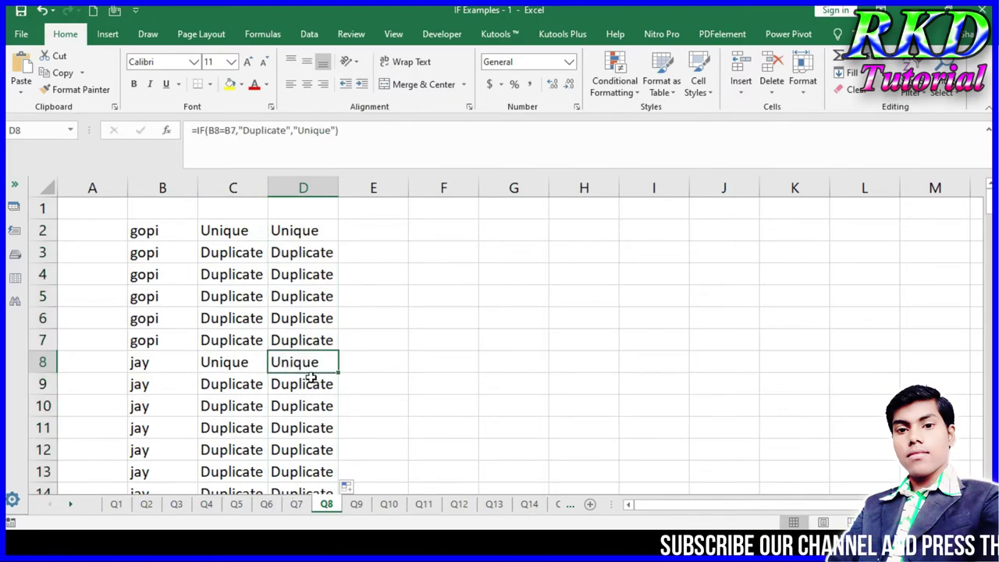
{"action": "left_click", "coordinate": [140, 364]}
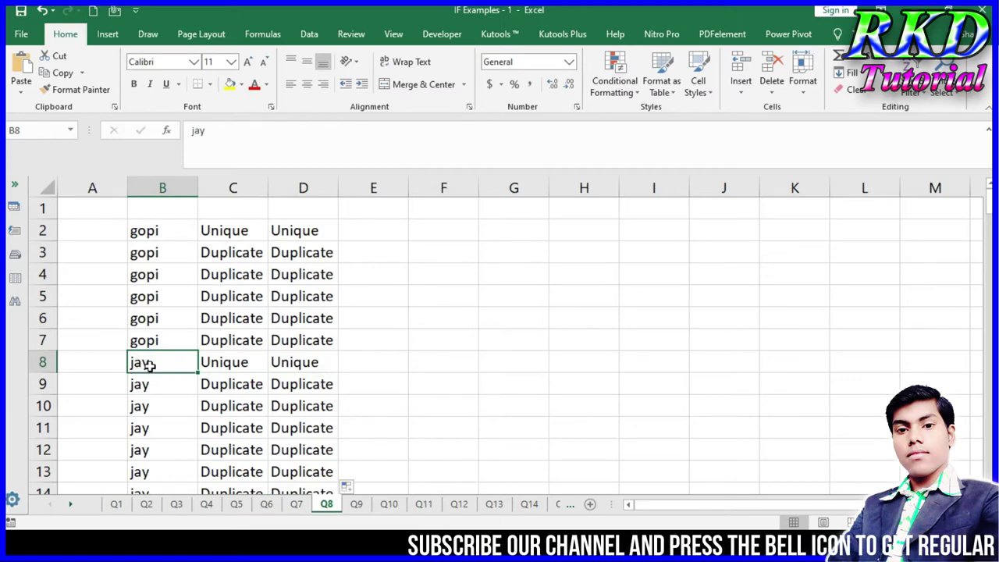
{"action": "scroll", "coordinate": [224, 356], "scroll_direction": "down", "scroll_amount": 5}
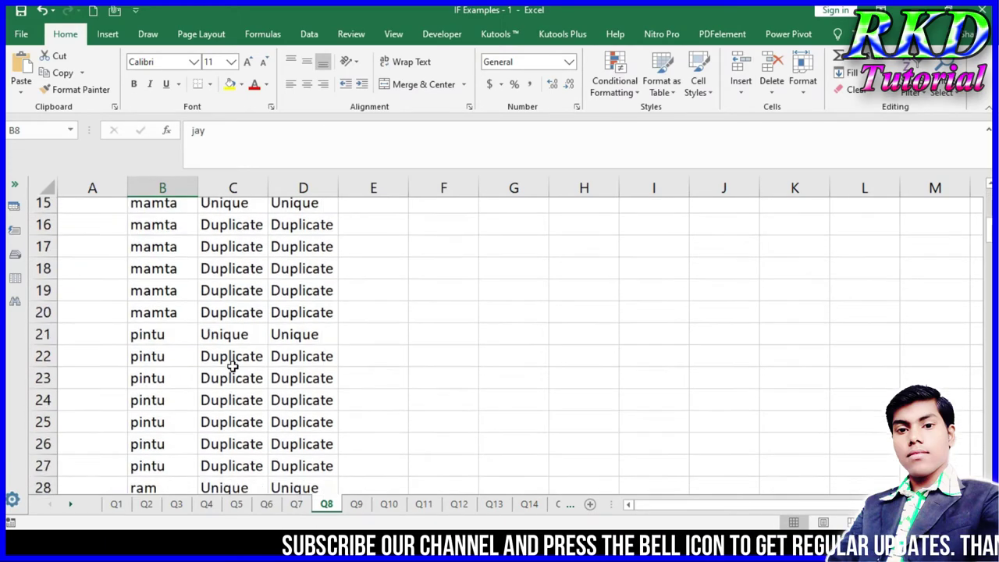
{"action": "scroll", "coordinate": [226, 357], "scroll_direction": "down", "scroll_amount": 1}
{"action": "scroll", "coordinate": [234, 367], "scroll_direction": "down", "scroll_amount": 3}
{"action": "scroll", "coordinate": [249, 373], "scroll_direction": "up", "scroll_amount": 6}
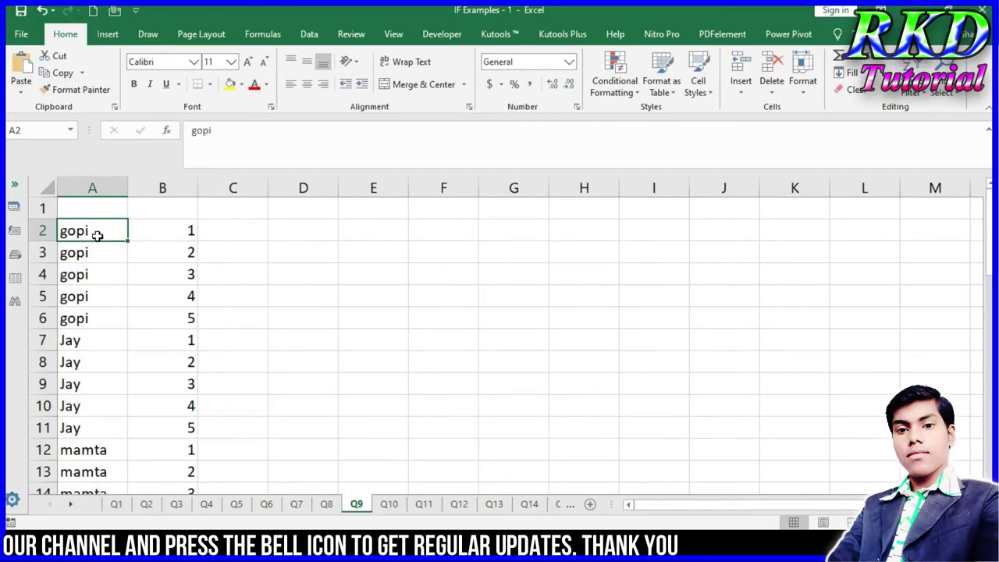
Step: Inspect B2's =IF(A2=A1,B1+1,1) running counts, then select columns A and B
{"action": "left_click", "coordinate": [180, 226]}
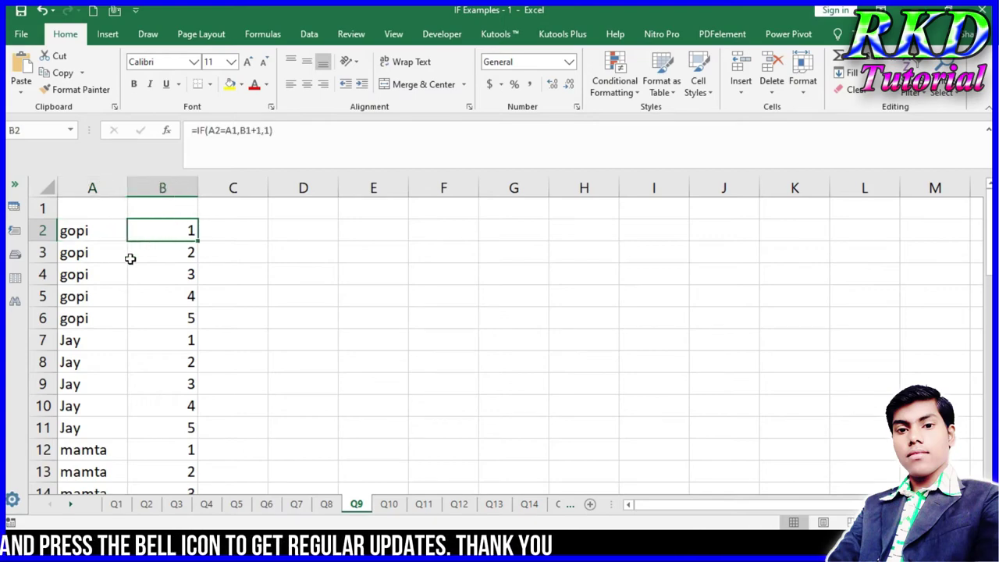
{"action": "left_click", "coordinate": [96, 342]}
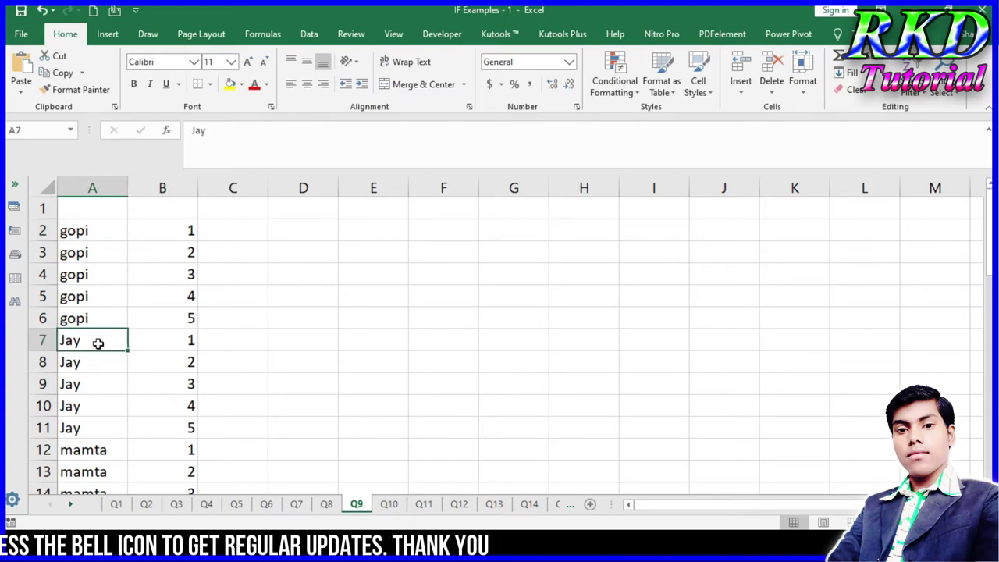
{"action": "left_click", "coordinate": [191, 338]}
{"action": "left_click_drag", "start_coordinate": [178, 250], "coordinate": [177, 309]}
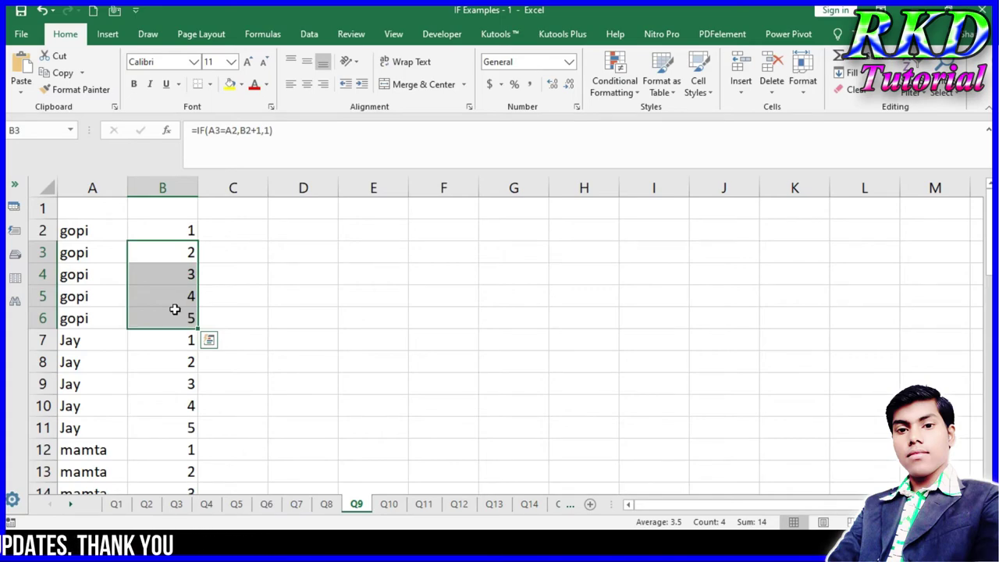
{"action": "left_click_drag", "start_coordinate": [73, 230], "coordinate": [154, 369]}
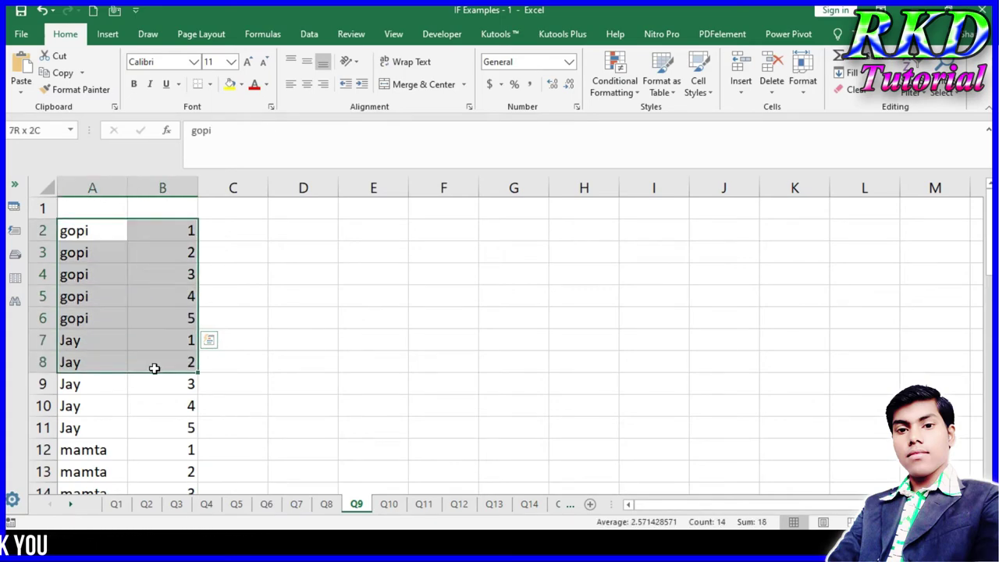
{"action": "left_click_drag", "start_coordinate": [81, 178], "coordinate": [154, 180]}
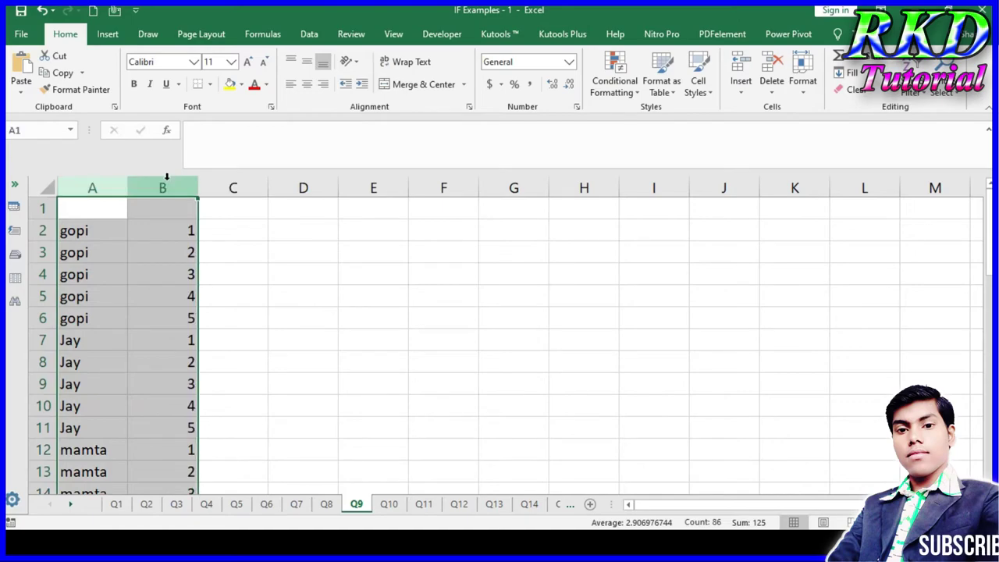
Step: Clear columns A and B, enter ramesh in C3 and extend the name list to row 43
{"action": "key", "text": "Delete"}
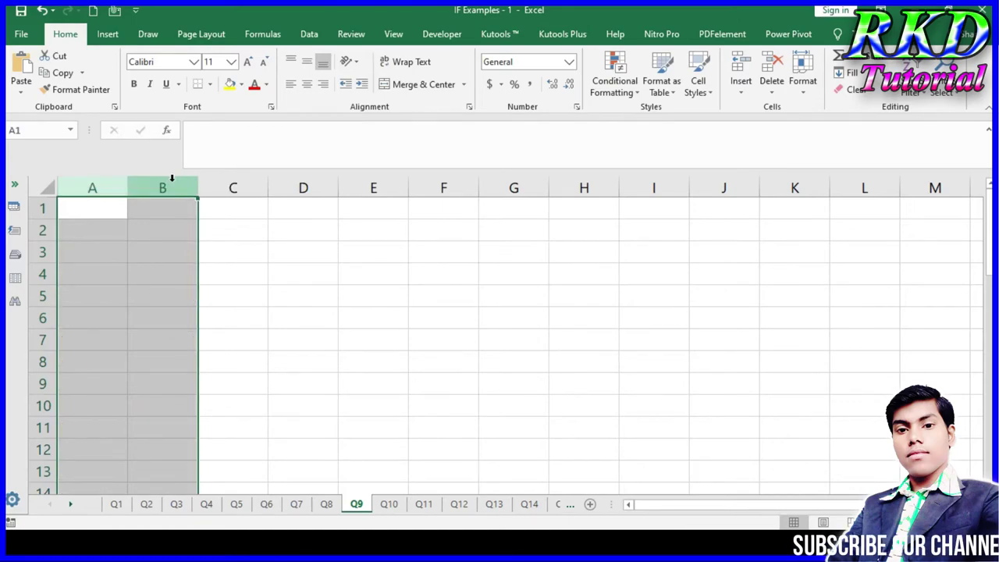
{"action": "left_click", "coordinate": [231, 245]}
{"action": "type", "text": "ra"}
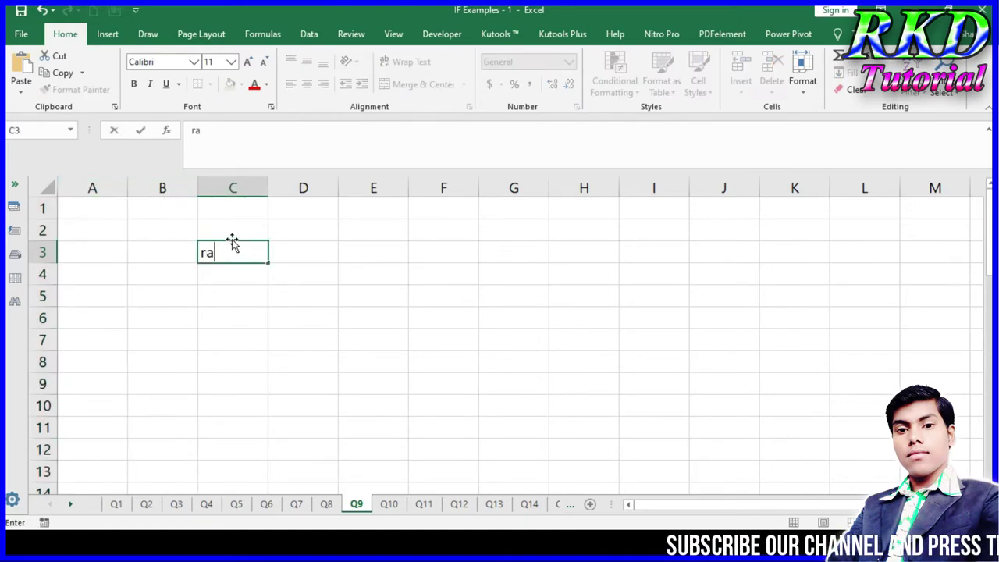
{"action": "type", "text": "mesh"}
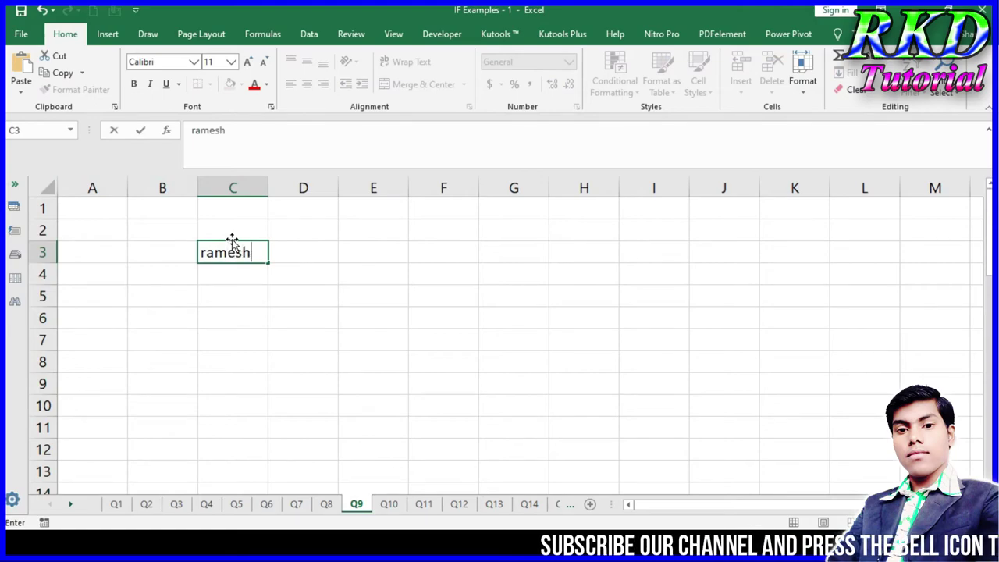
{"action": "key", "text": "Return"}
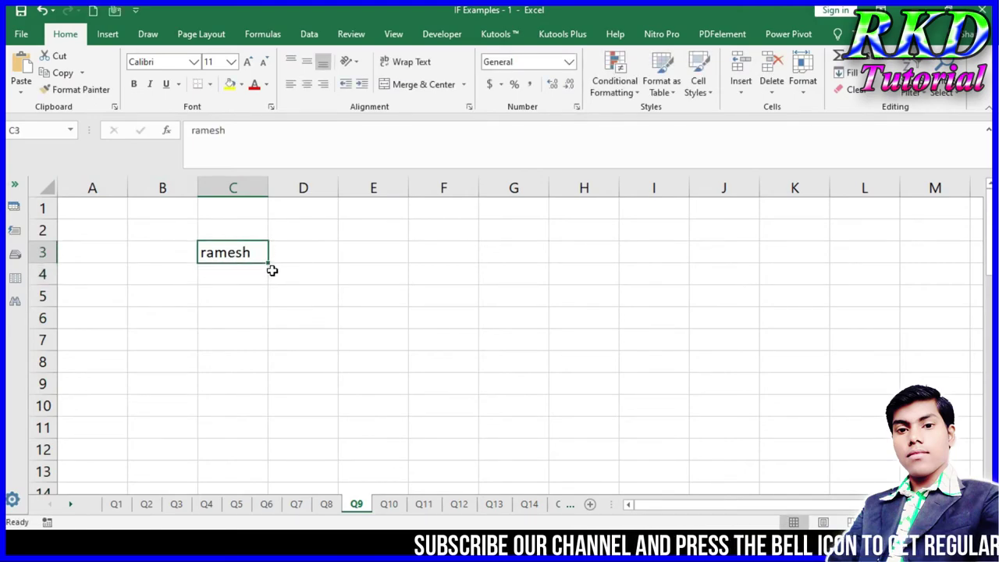
{"action": "mouse_move", "coordinate": [269, 352]}
{"action": "left_mouse_down"}
{"action": "mouse_move", "coordinate": [273, 472]}
{"action": "mouse_move", "coordinate": [275, 451]}
{"action": "left_mouse_up"}
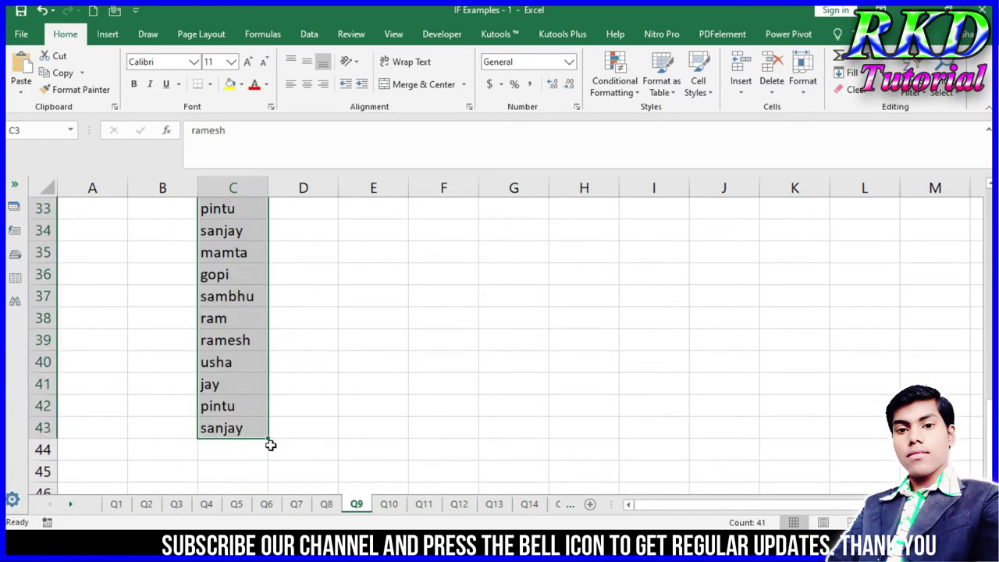
Step: Sort the column C names A to Z so identical names group together
{"action": "scroll", "coordinate": [271, 444], "scroll_direction": "up", "scroll_amount": 5}
{"action": "left_click", "coordinate": [915, 82]}
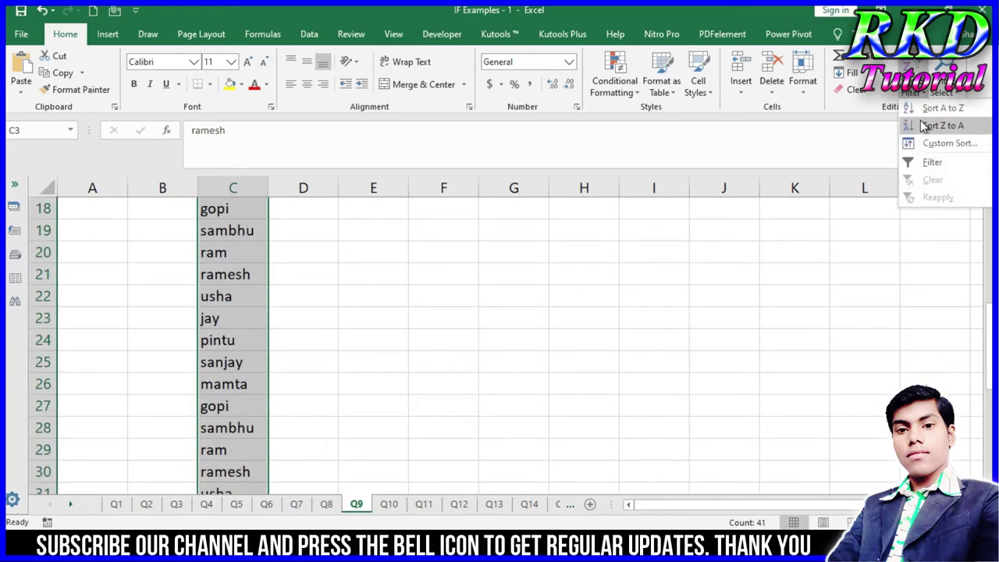
{"action": "left_click", "coordinate": [940, 112]}
{"action": "left_click", "coordinate": [304, 251]}
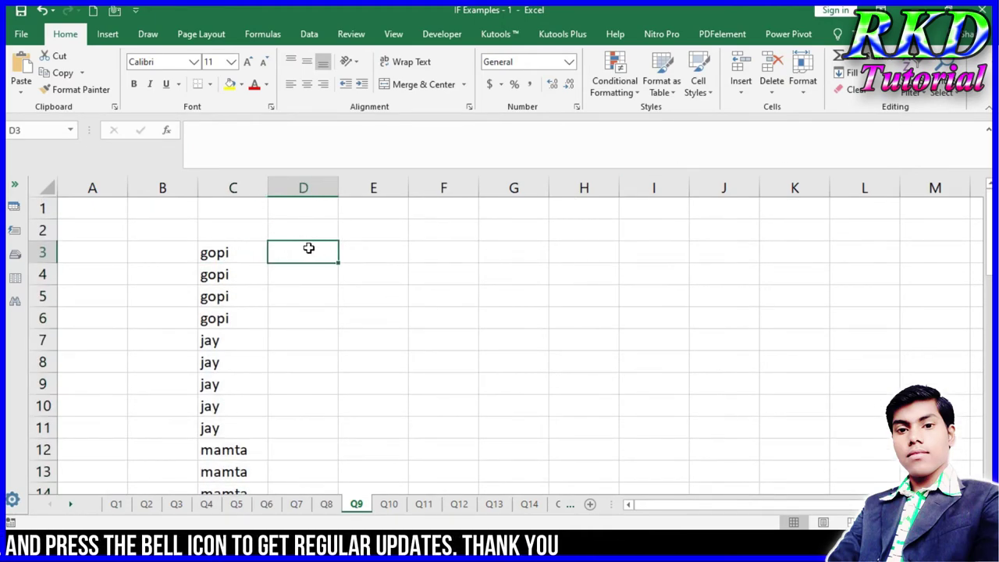
Step: Enter =IF(C3=C2,D2+1,1) in D3 as the running-count formula
{"action": "type", "text": "=IF("}
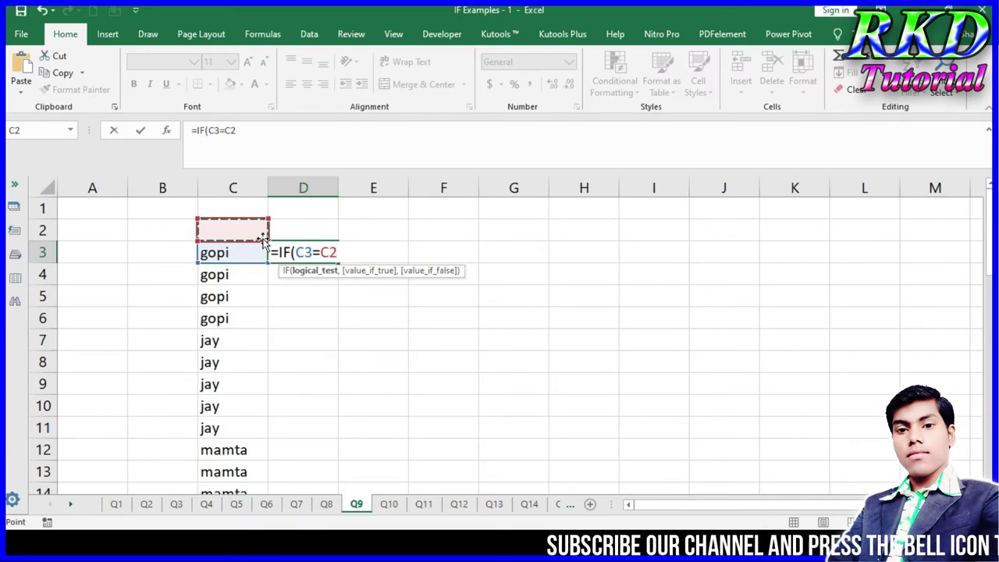
{"action": "type", "text": ","}
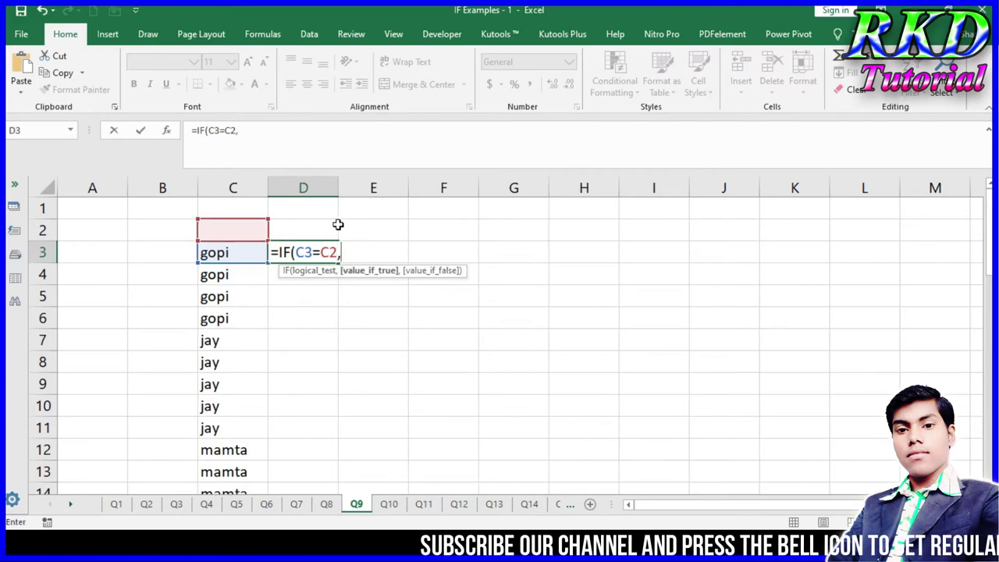
{"action": "left_click", "coordinate": [328, 228]}
{"action": "type", "text": "+"}
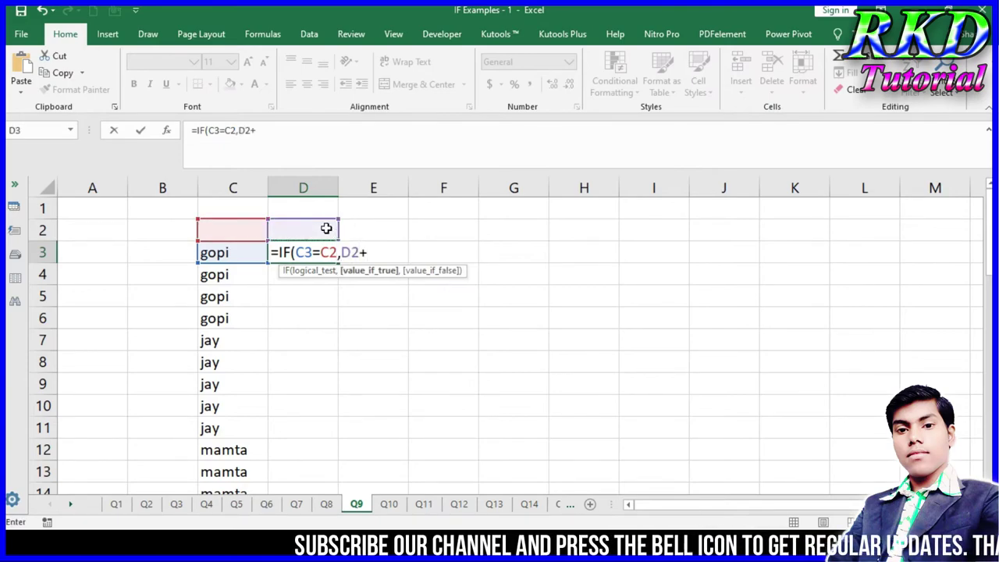
{"action": "type", "text": "1,"}
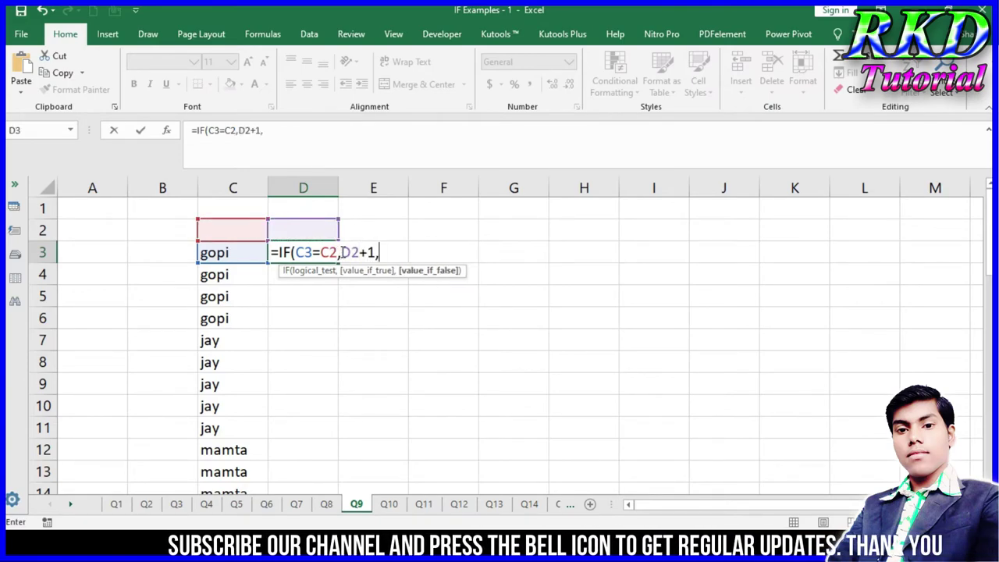
{"action": "type", "text": "1"}
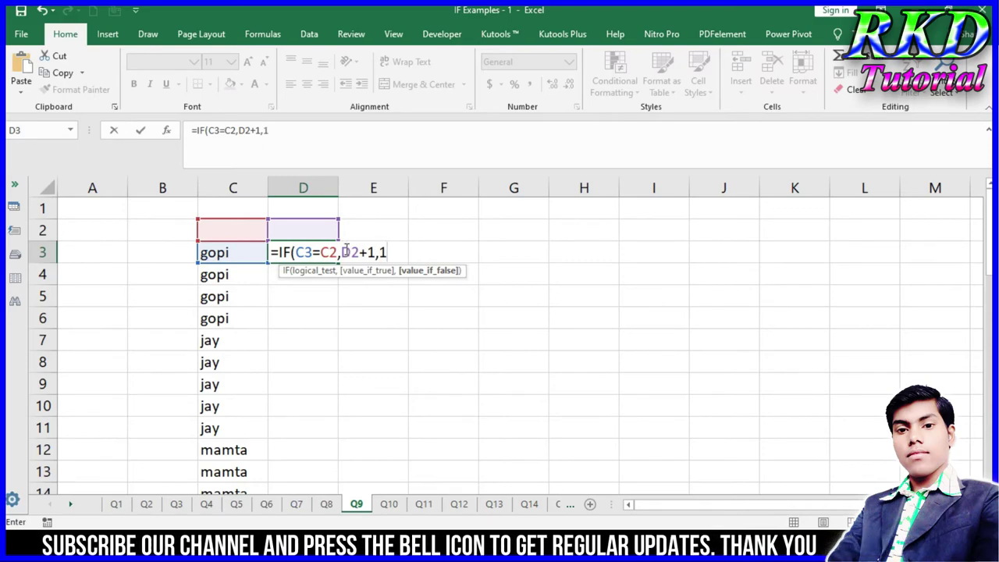
{"action": "key", "text": "Return"}
Step: Copy the D3 count formula down the list and confirm D7 restarts at 1 for jay
{"action": "left_click", "coordinate": [331, 253]}
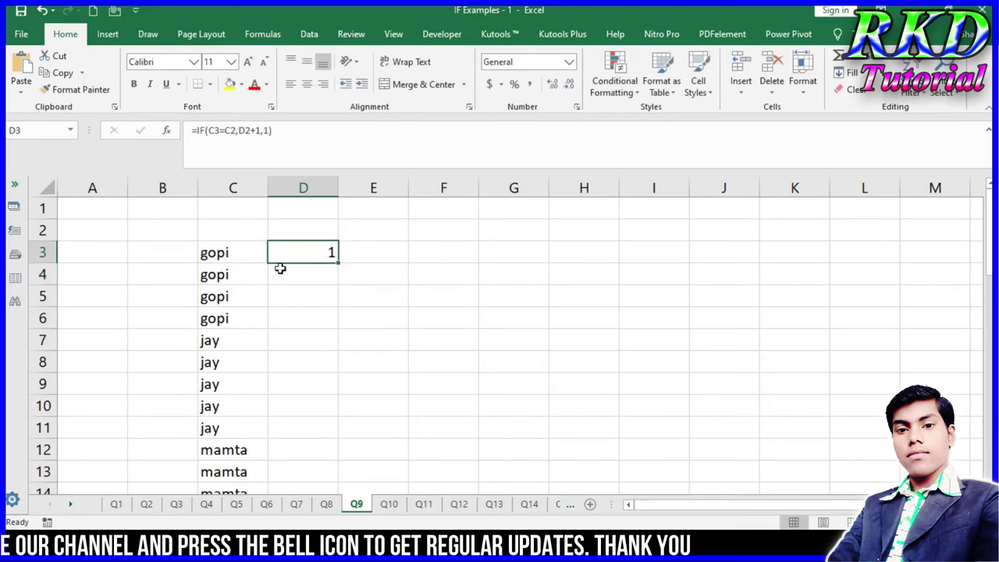
{"action": "left_click", "coordinate": [233, 275]}
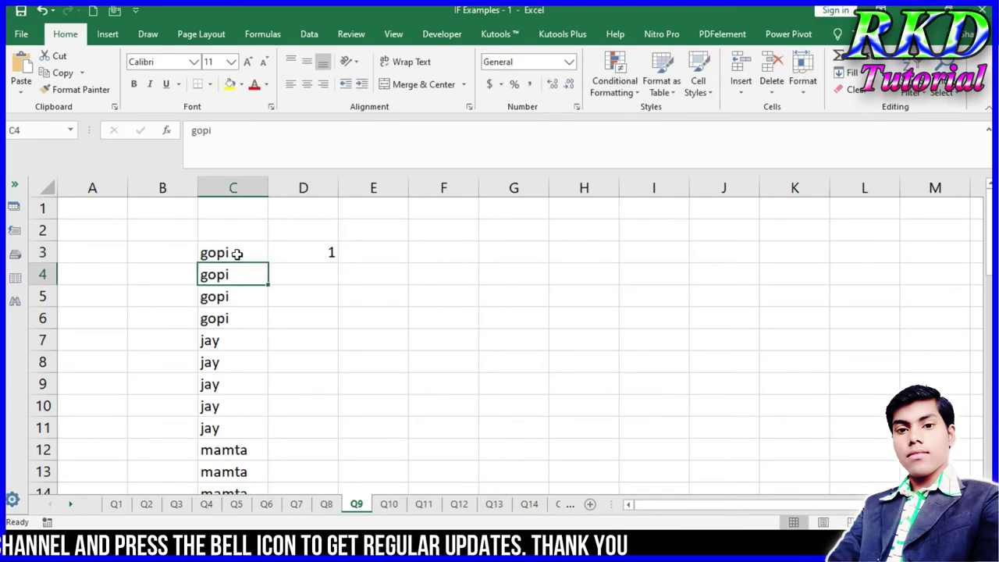
{"action": "left_click", "coordinate": [326, 258]}
{"action": "double_click", "coordinate": [342, 265]}
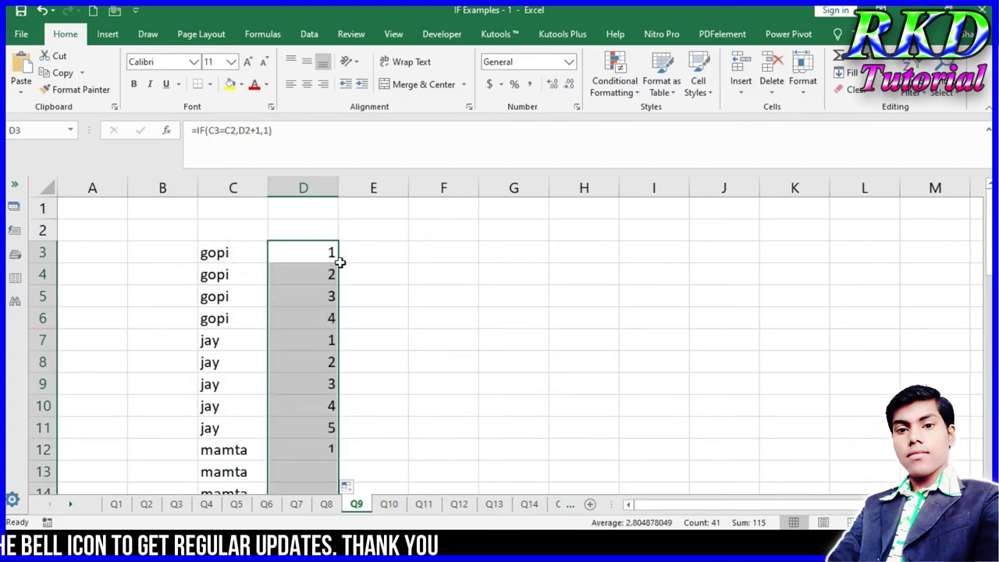
{"action": "left_click", "coordinate": [325, 275]}
{"action": "left_click", "coordinate": [323, 297]}
{"action": "left_click", "coordinate": [321, 316]}
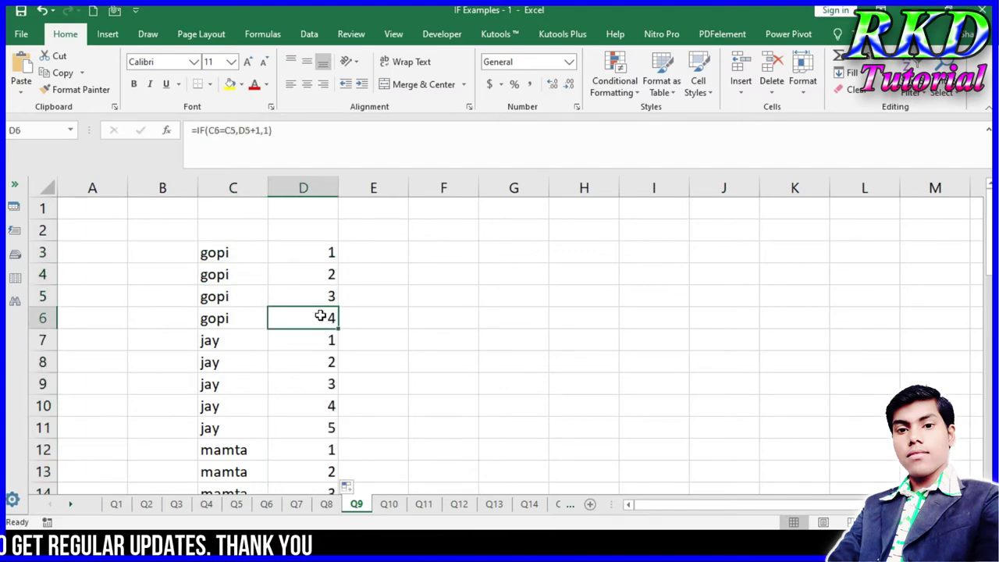
{"action": "left_click", "coordinate": [240, 344]}
{"action": "left_click", "coordinate": [312, 339]}
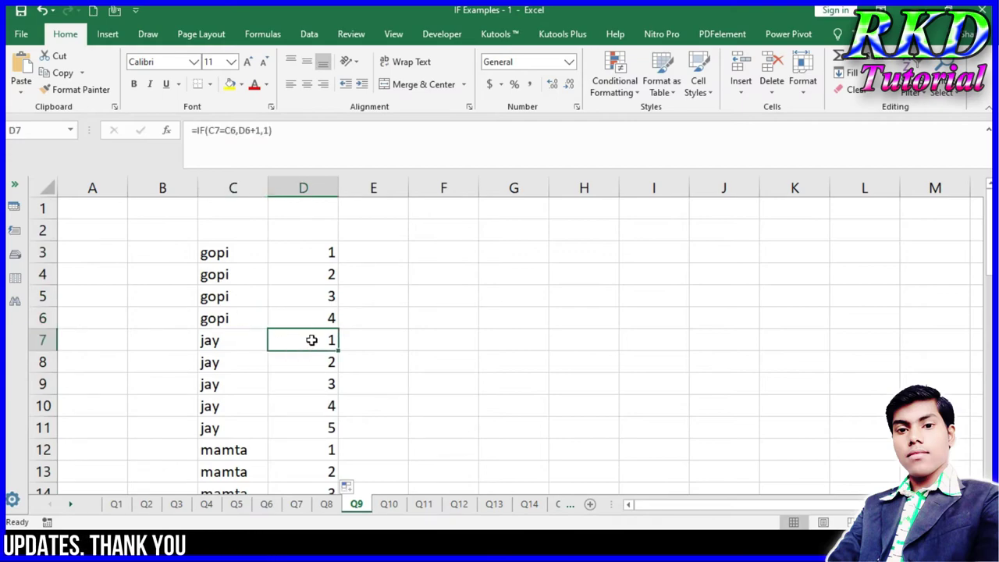
Step: Walk through the D3 formula, comparing each name with the one above it, through D5
{"action": "double_click", "coordinate": [317, 250]}
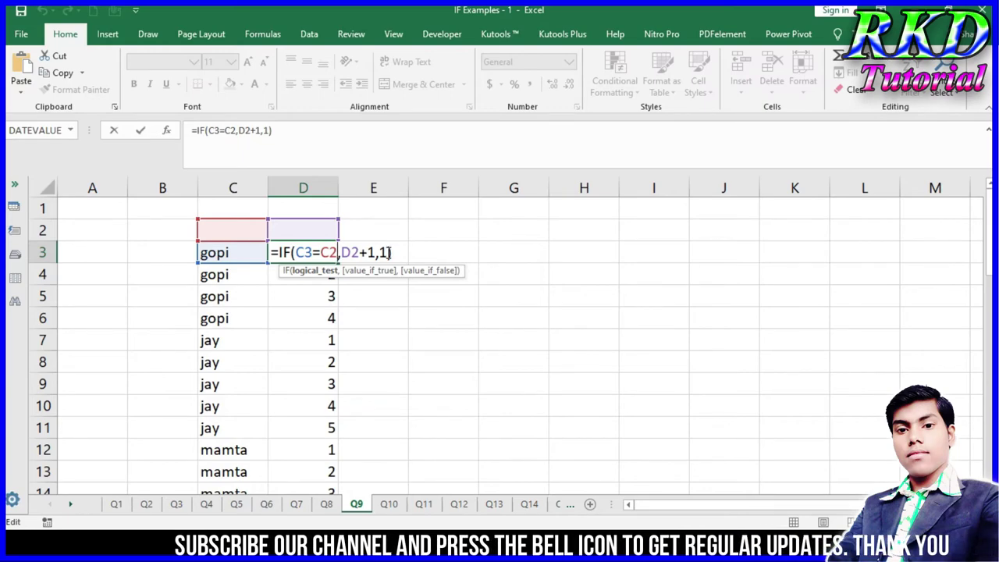
{"action": "key", "text": "Return"}
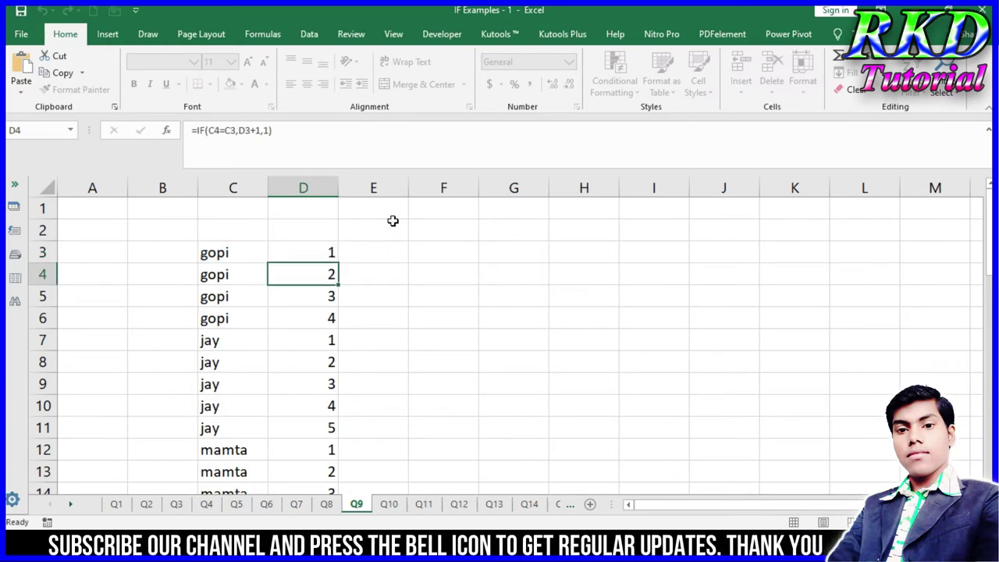
{"action": "left_click", "coordinate": [245, 253]}
{"action": "left_click", "coordinate": [241, 228]}
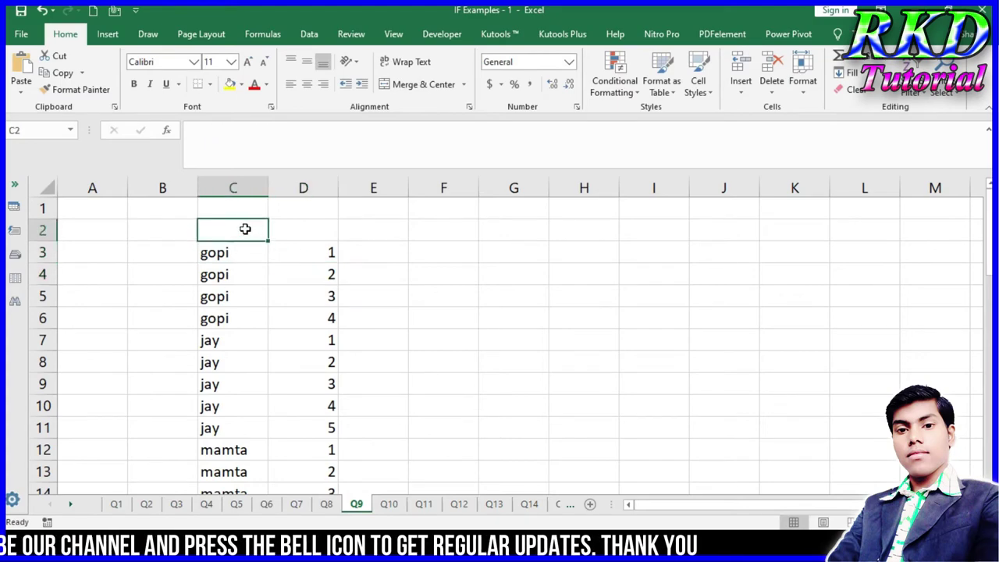
{"action": "left_click", "coordinate": [238, 252]}
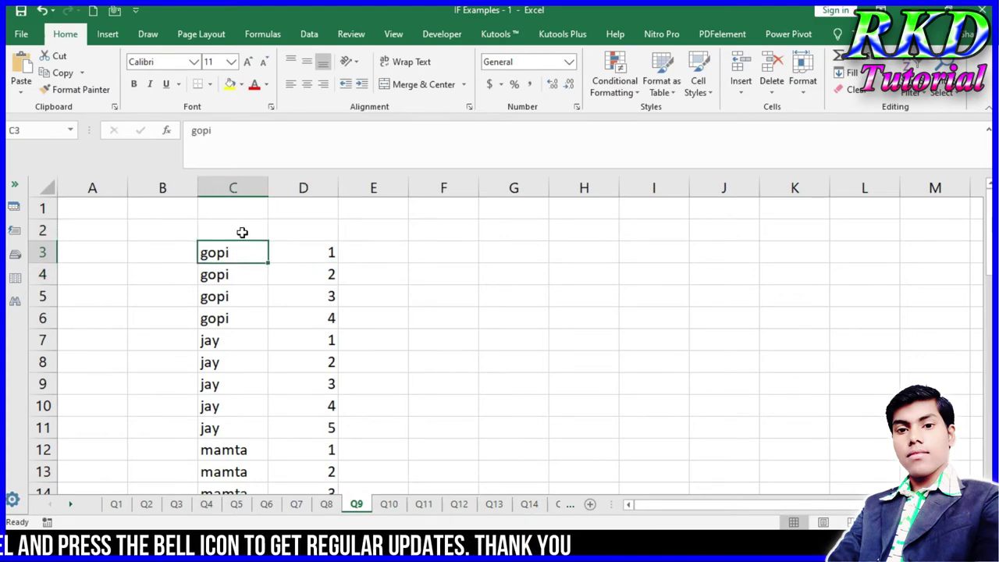
{"action": "left_click", "coordinate": [241, 230]}
{"action": "left_click", "coordinate": [252, 257]}
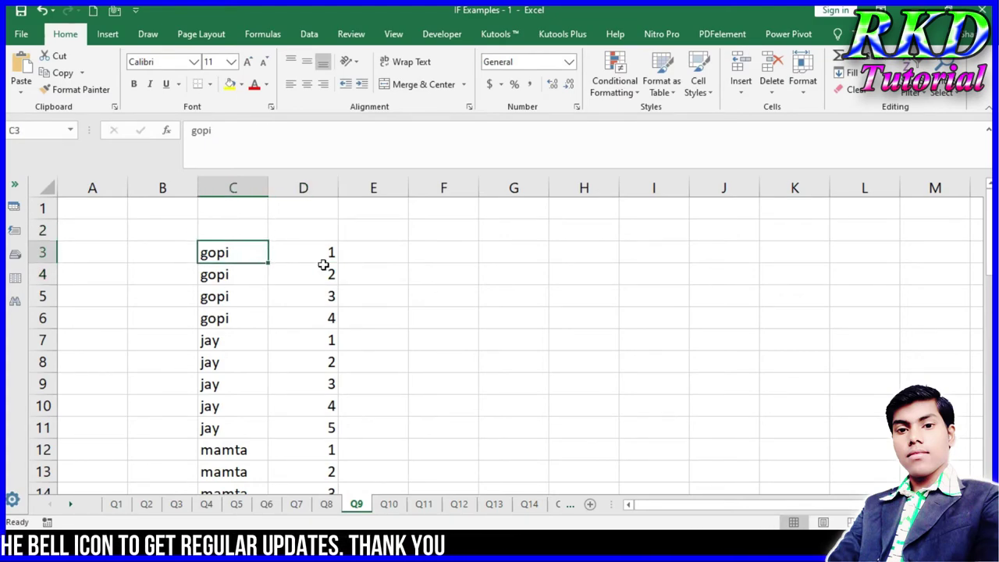
{"action": "left_click", "coordinate": [324, 253]}
{"action": "left_click", "coordinate": [247, 274]}
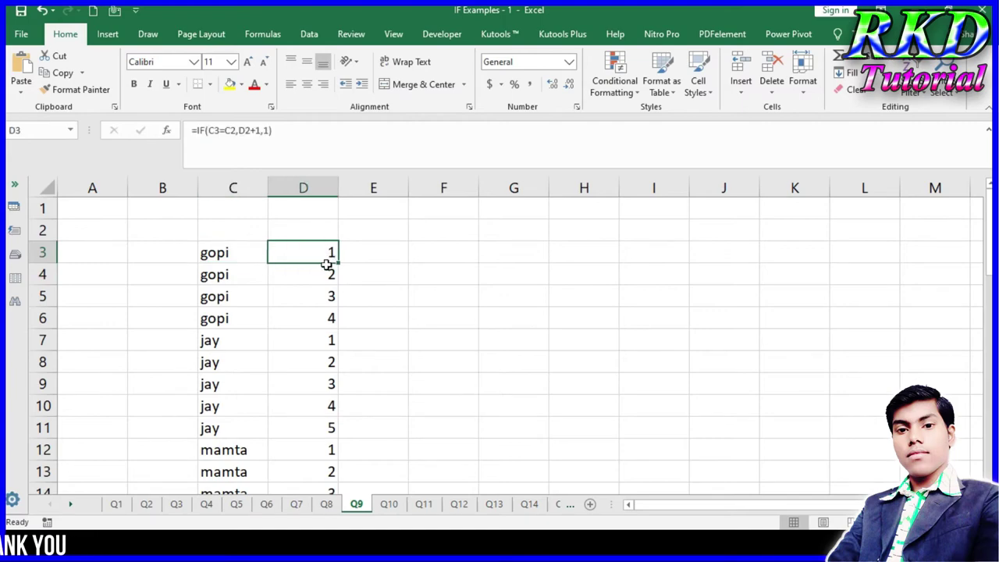
{"action": "left_click", "coordinate": [235, 298]}
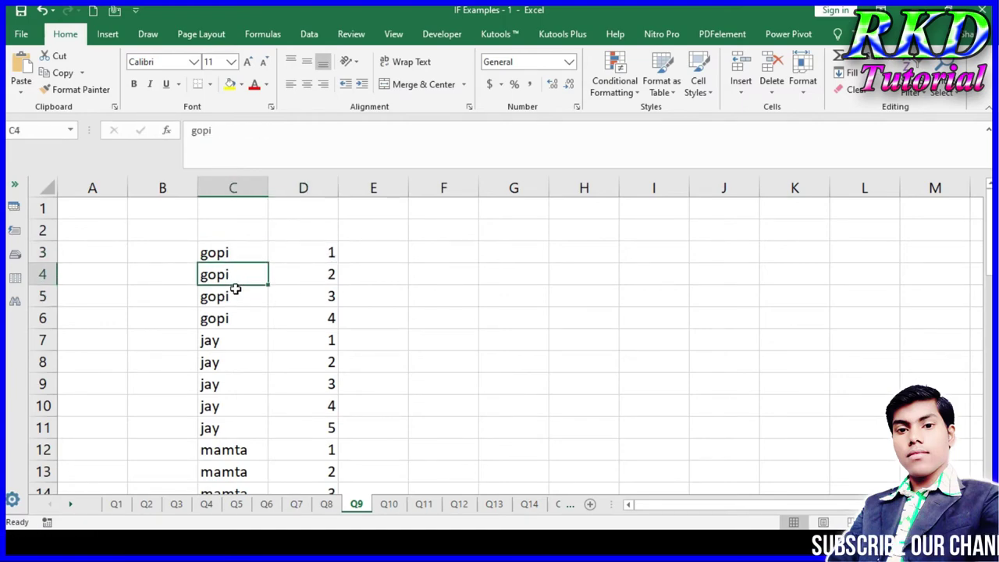
{"action": "left_click", "coordinate": [328, 274]}
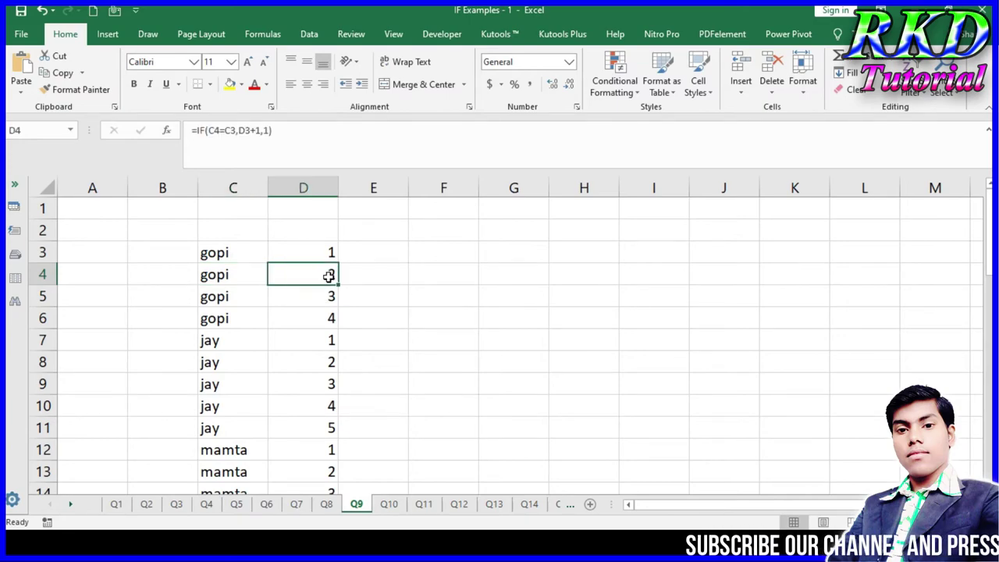
{"action": "left_click", "coordinate": [327, 296]}
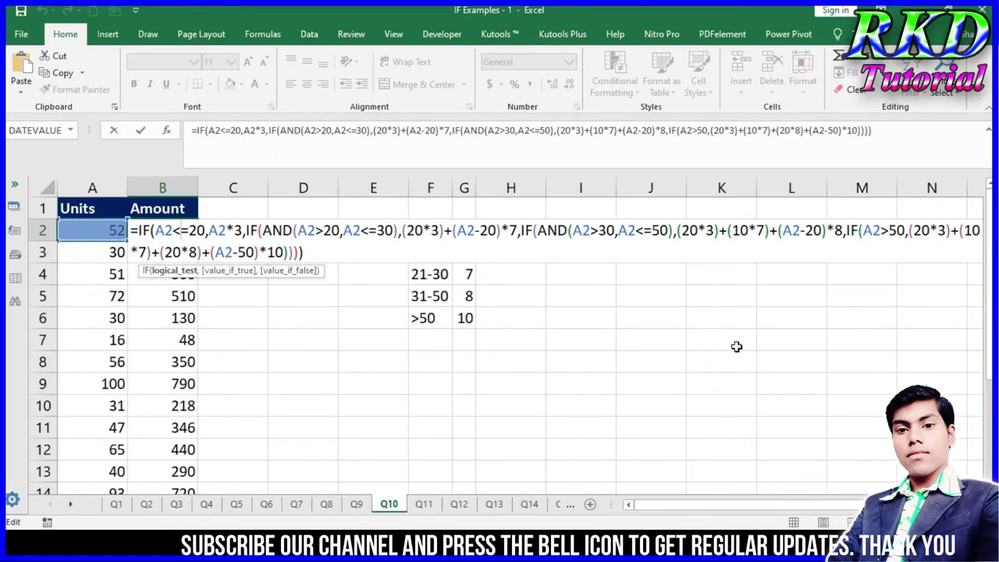
Step: Commit the Amount formula, then clear the Amount values through B14 and return to B2
{"action": "key", "text": "ctrl+Return"}
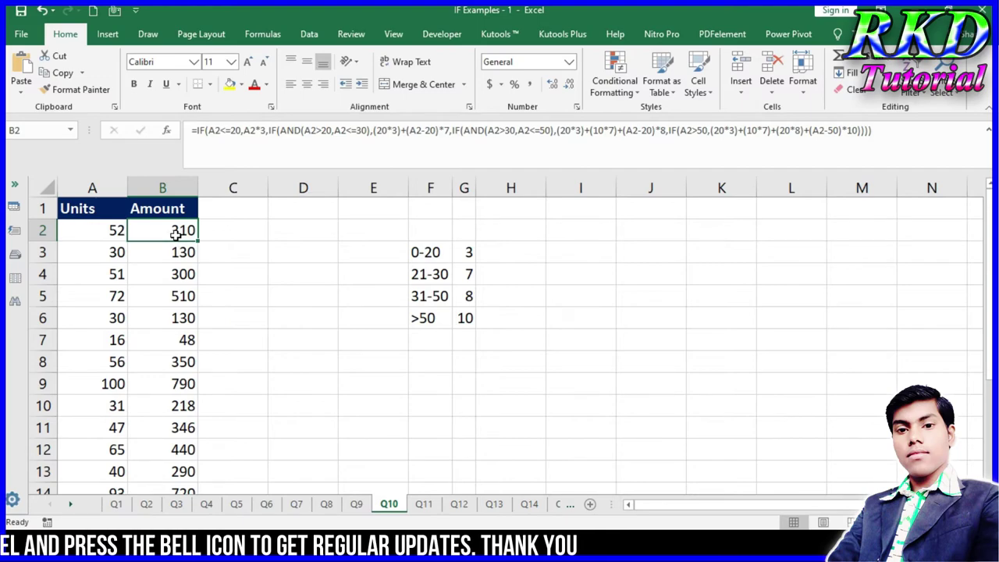
{"action": "left_click_drag", "start_coordinate": [168, 232], "coordinate": [171, 341]}
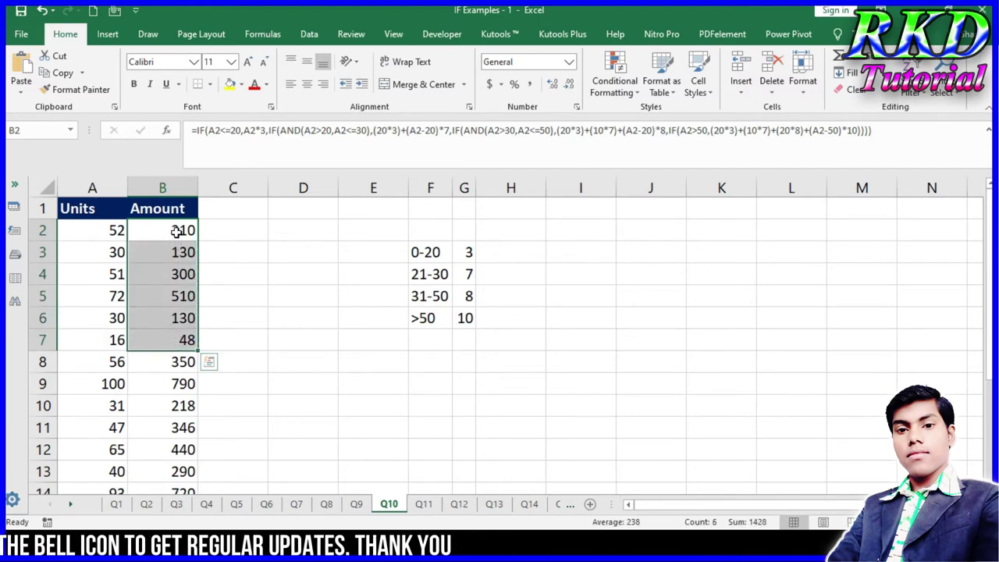
{"action": "key", "text": "ctrl+shift+Down"}
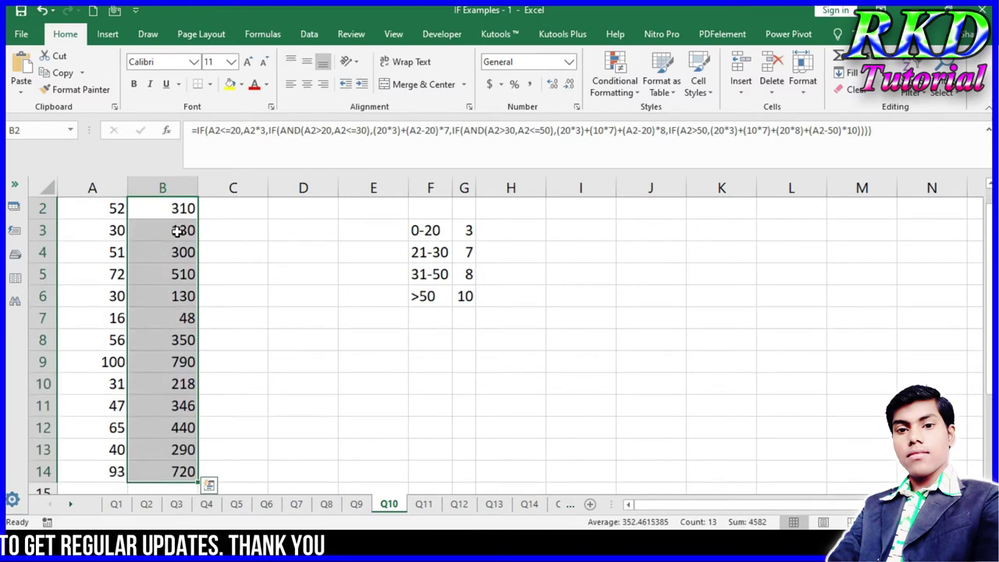
{"action": "key", "text": "Delete"}
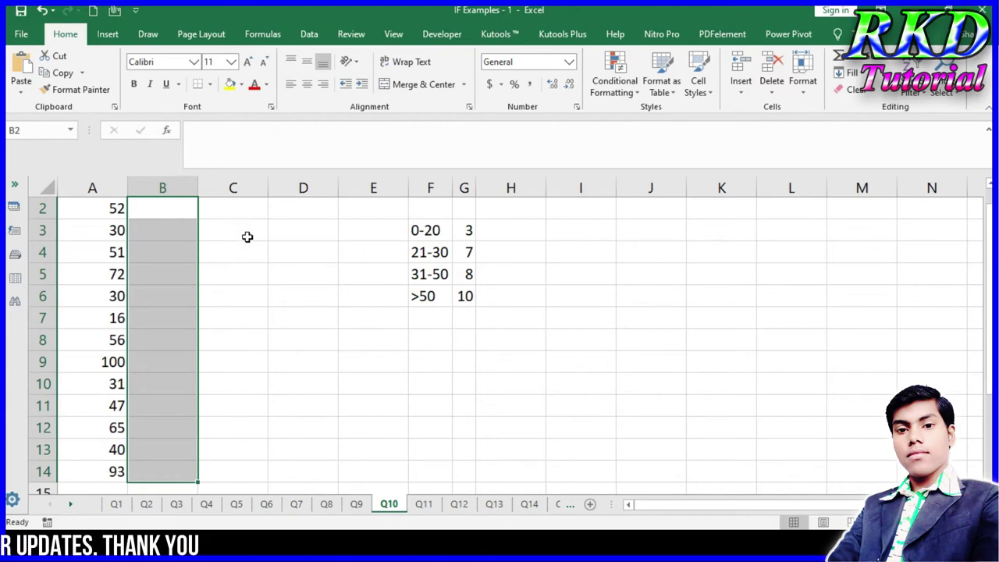
{"action": "scroll", "coordinate": [247, 237], "scroll_direction": "up", "scroll_amount": 1}
{"action": "left_click", "coordinate": [165, 235]}
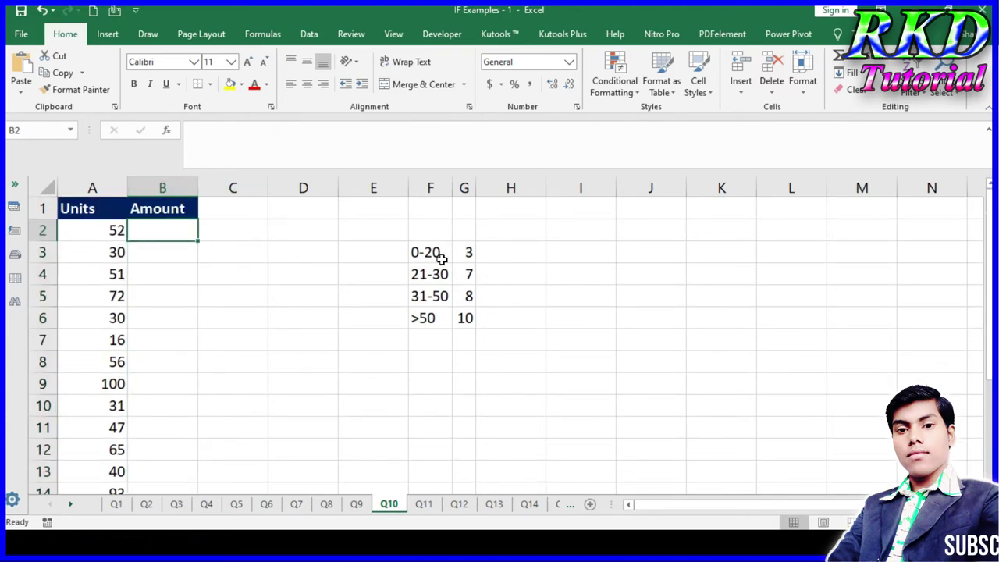
Step: Review the rate tiers: 0-20 at 3, 21-30 at 7, 31-50 at 8, >50 at 10
{"action": "left_click_drag", "start_coordinate": [433, 251], "coordinate": [457, 298]}
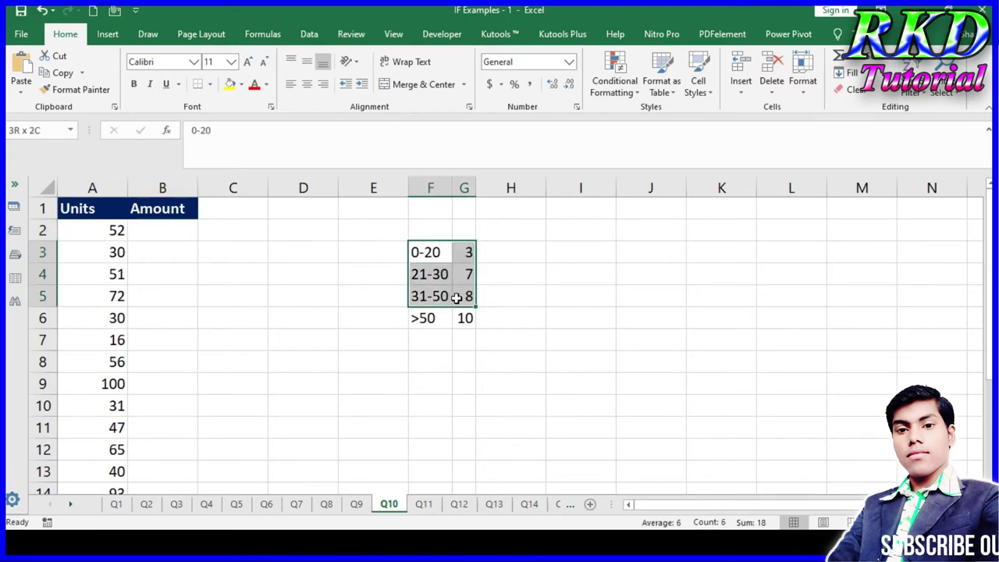
{"action": "left_click", "coordinate": [440, 254]}
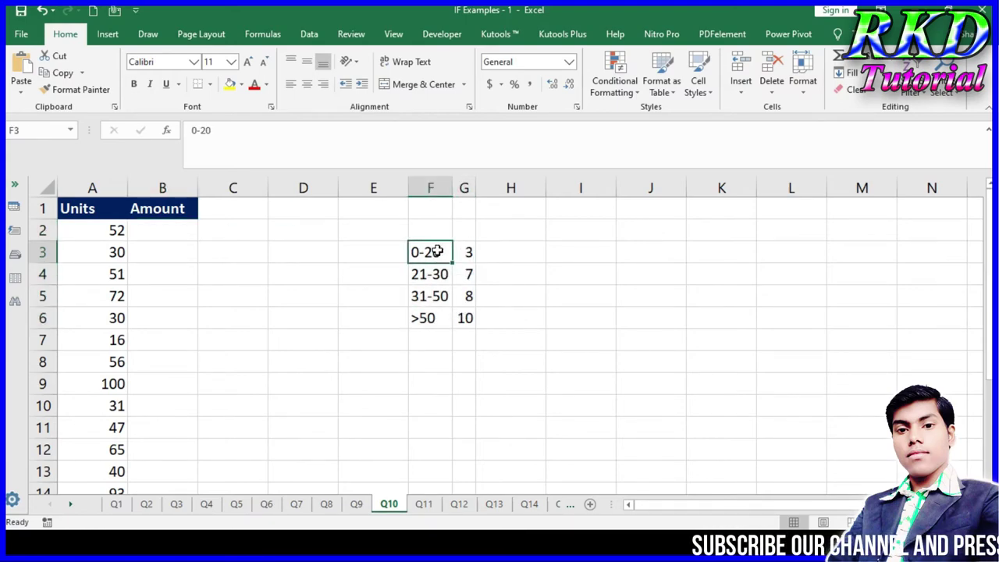
{"action": "left_click", "coordinate": [465, 252]}
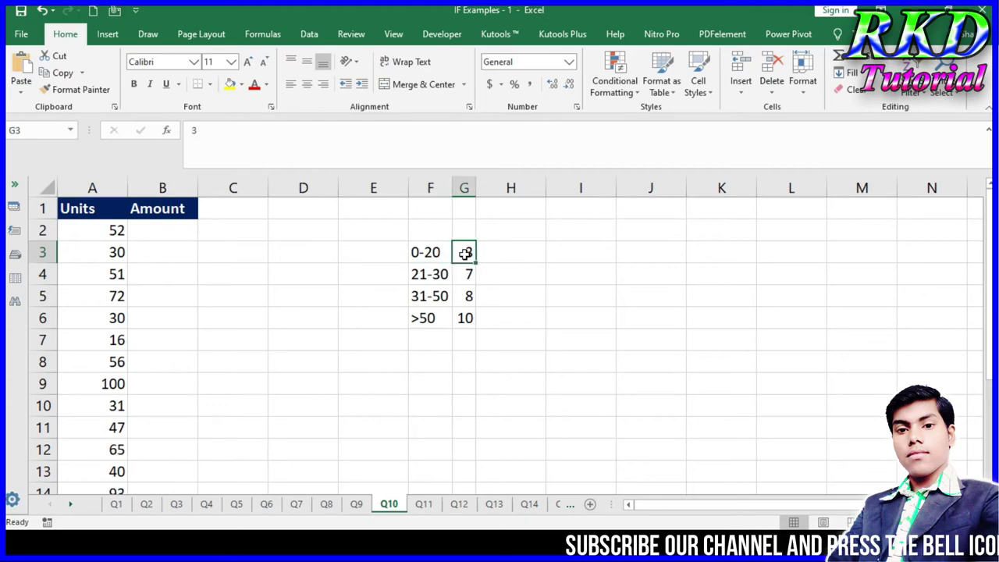
{"action": "left_click", "coordinate": [430, 271]}
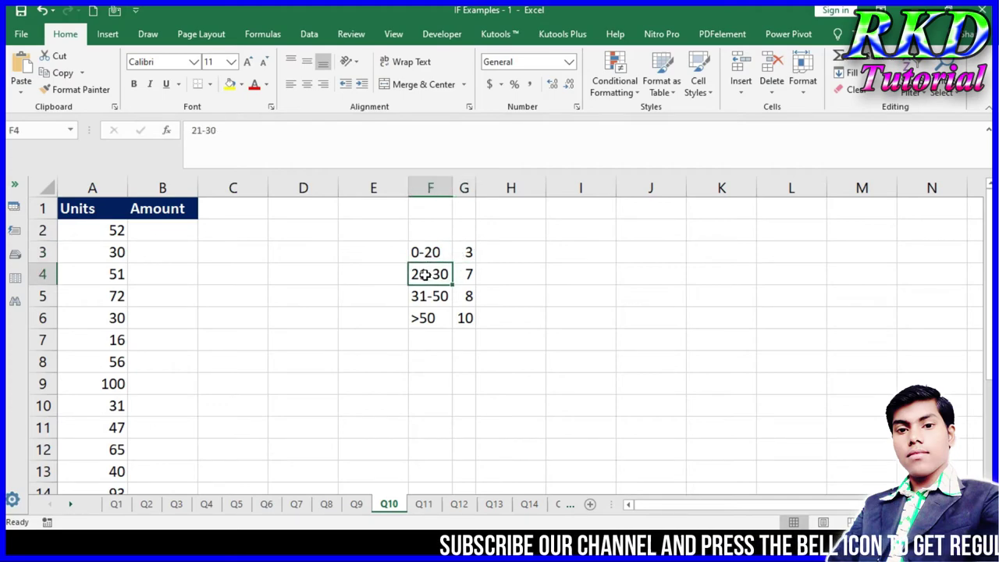
{"action": "left_click", "coordinate": [467, 274]}
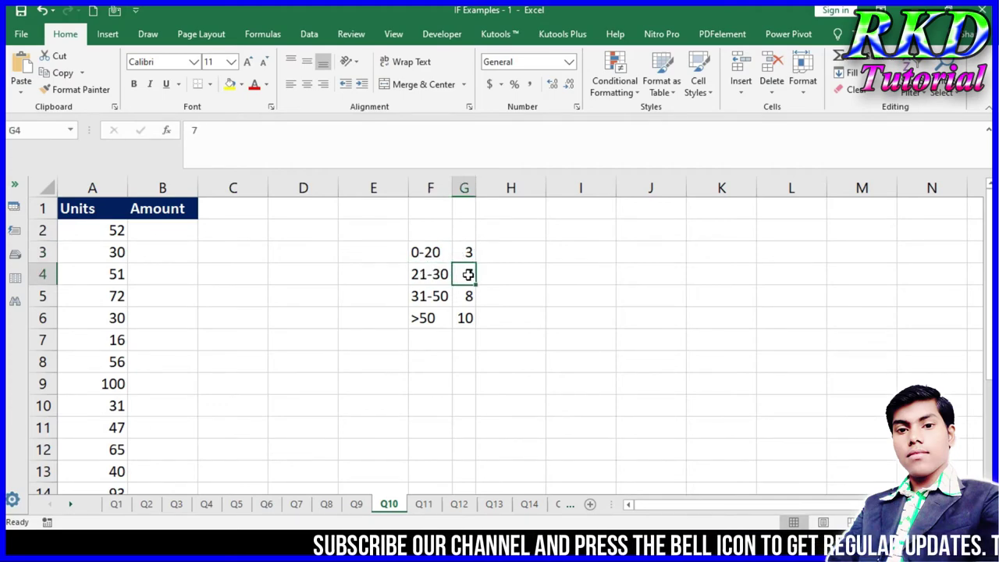
{"action": "left_click", "coordinate": [427, 295]}
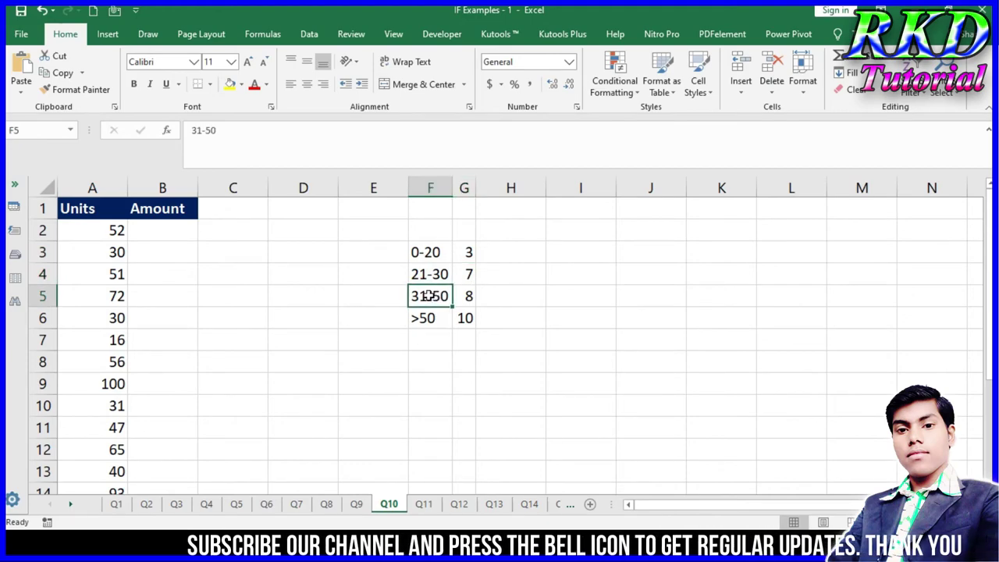
{"action": "left_click", "coordinate": [471, 298]}
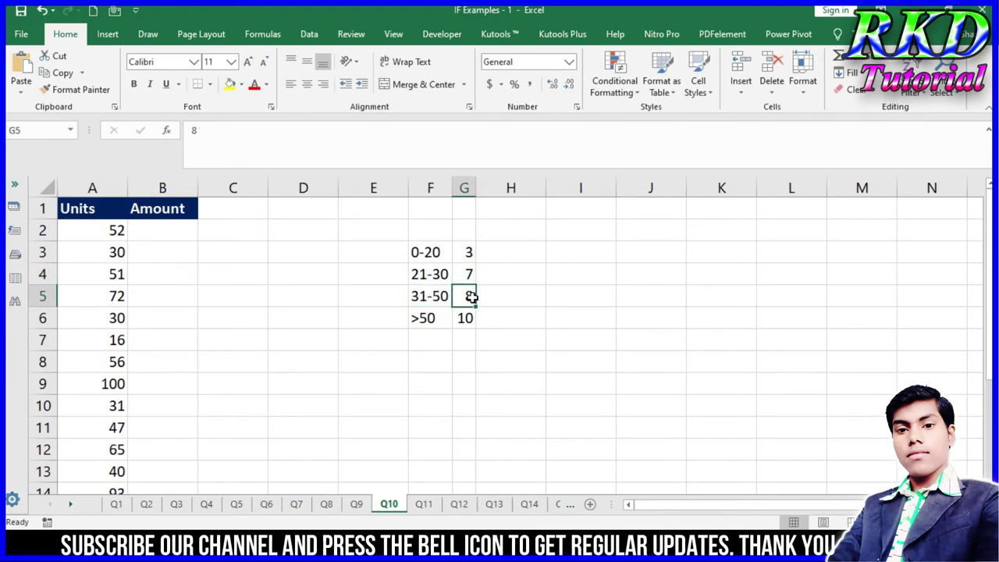
{"action": "left_click", "coordinate": [434, 318]}
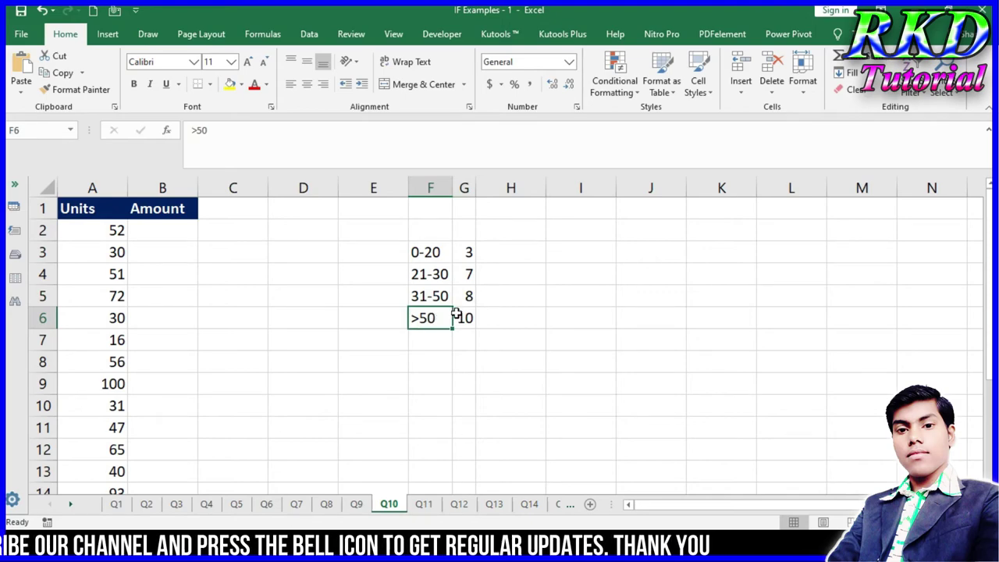
{"action": "left_click", "coordinate": [466, 317]}
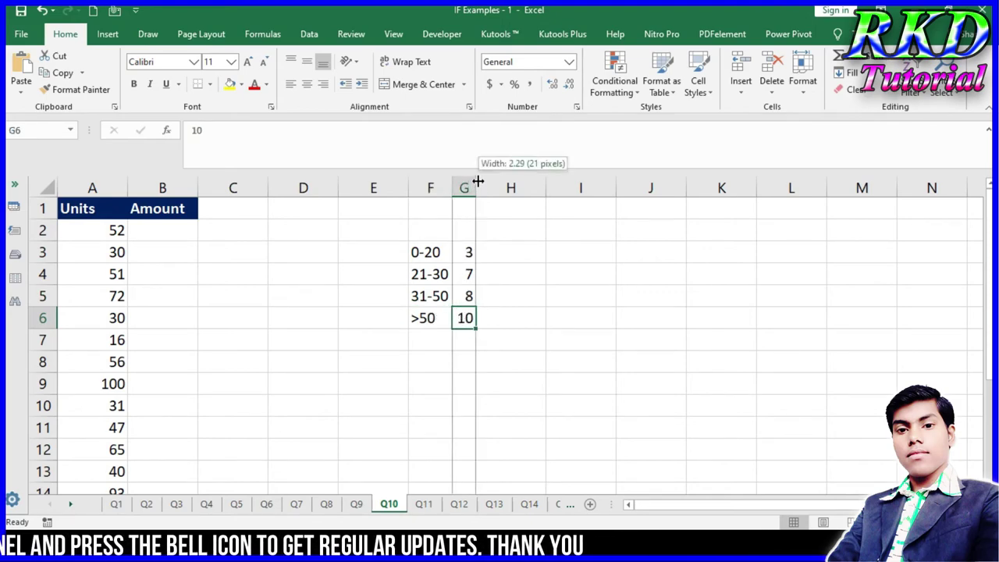
Step: In B2, start =IF(A2<=20,A2*3, so Units up to 20 are priced at 3
{"action": "left_click", "coordinate": [178, 231]}
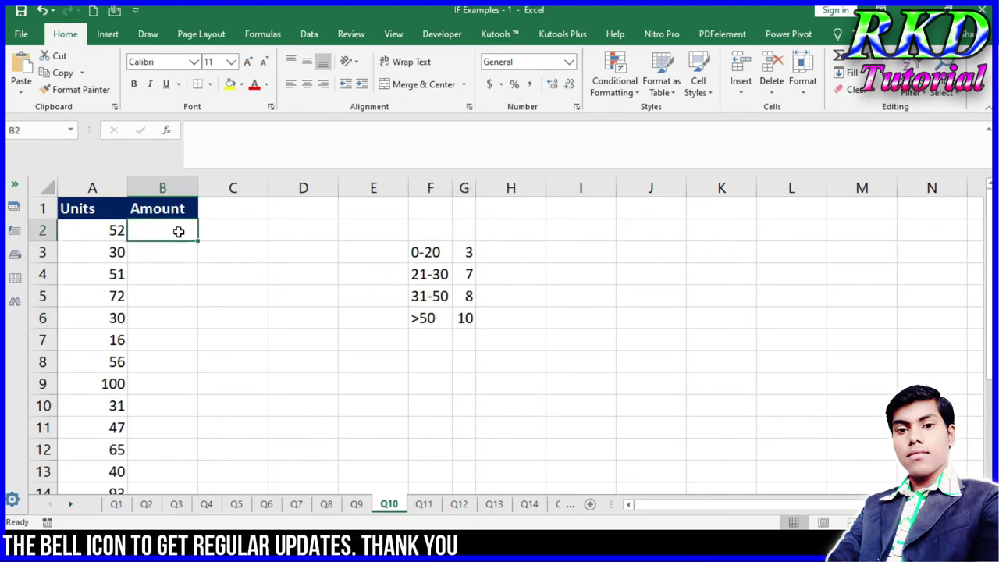
{"action": "type", "text": "=if"}
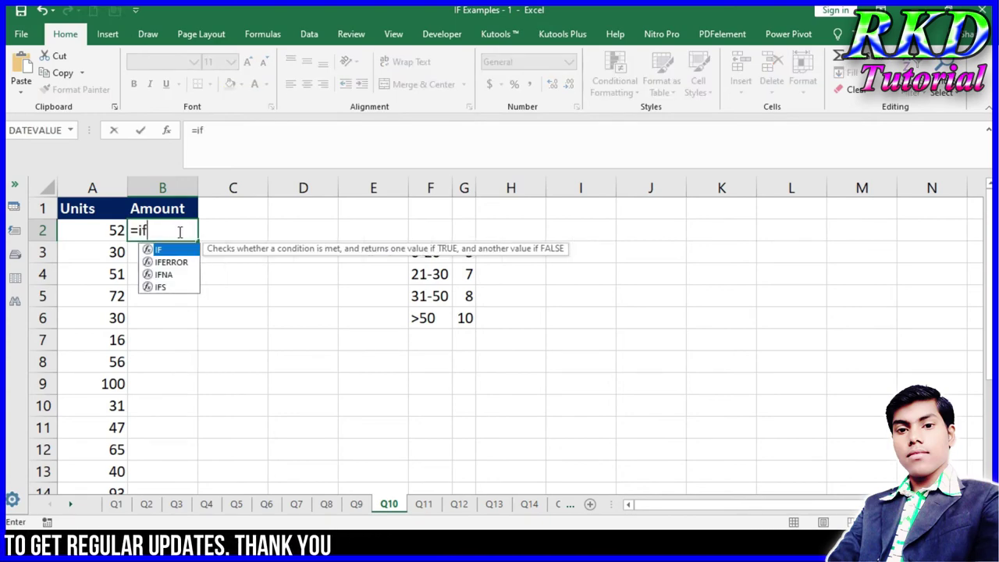
{"action": "key", "text": "Tab"}
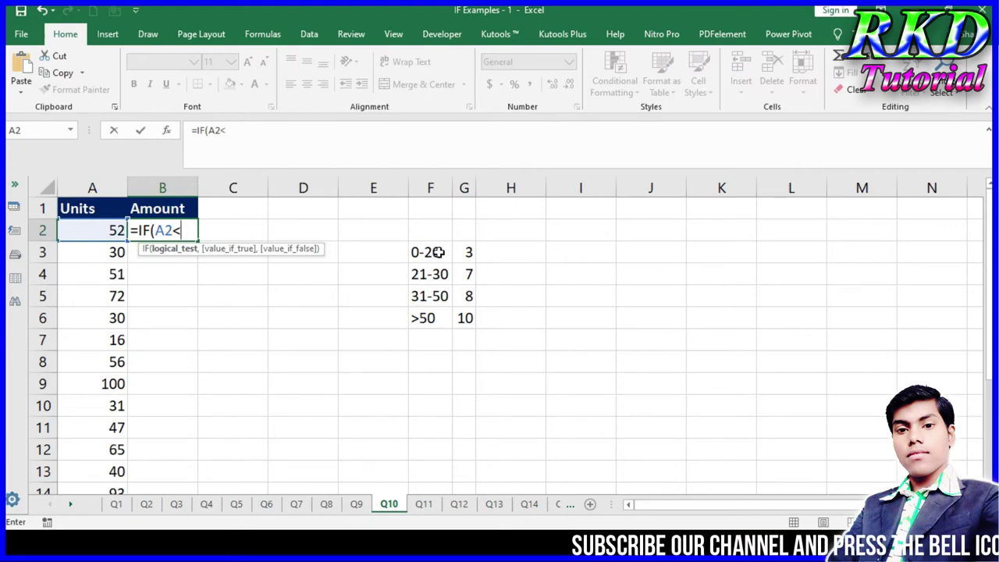
{"action": "type", "text": "="}
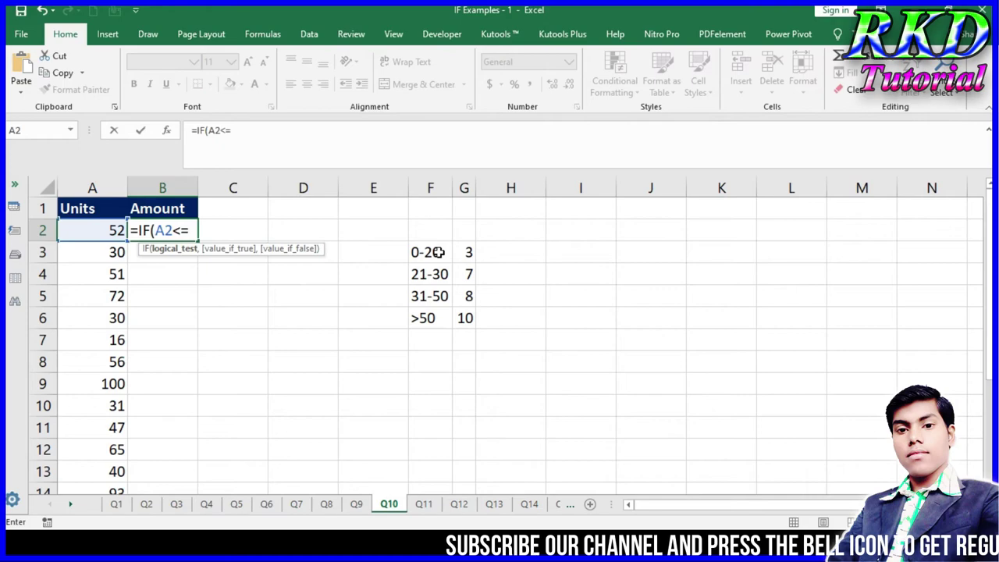
{"action": "type", "text": "20"}
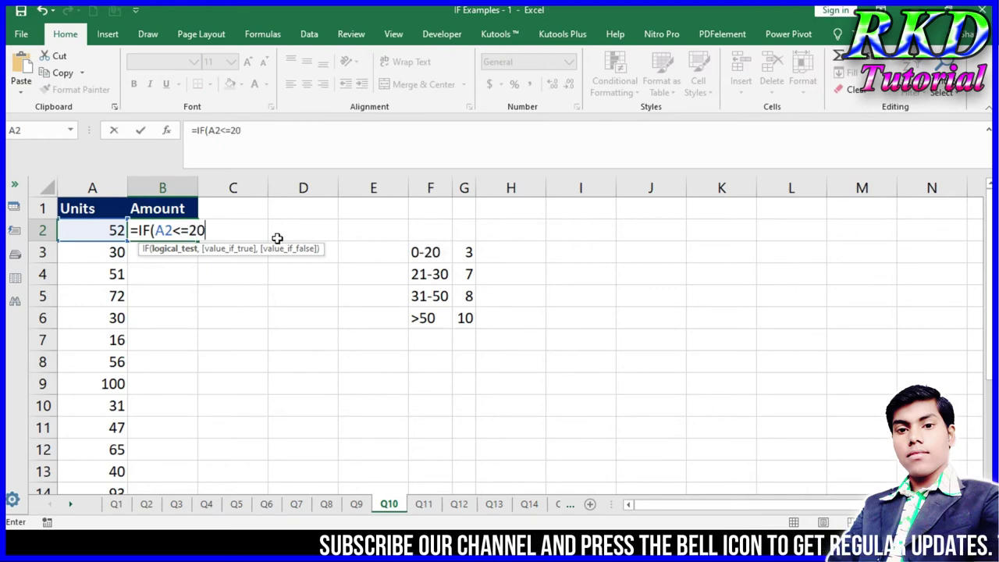
{"action": "type", "text": ","}
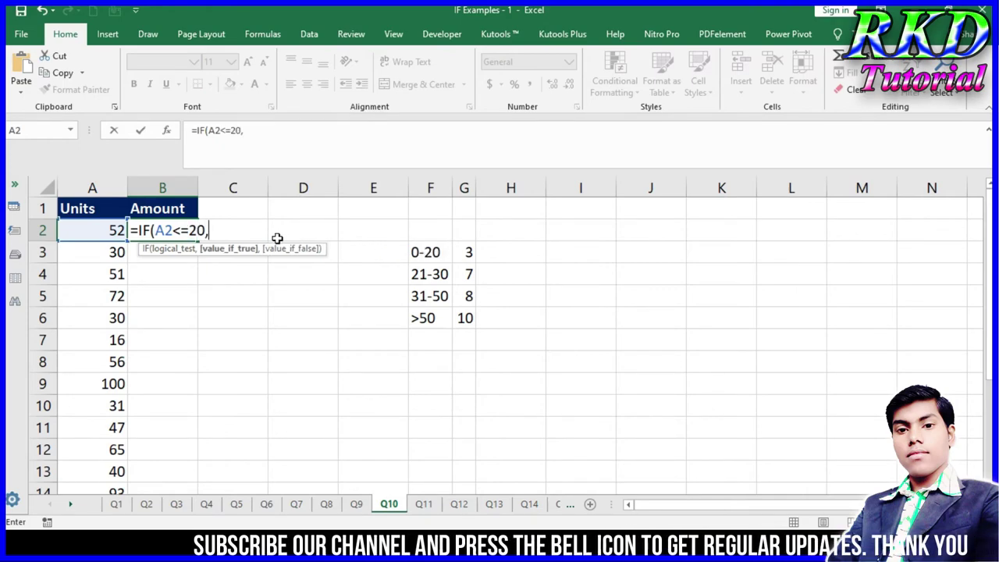
{"action": "left_click", "coordinate": [94, 229]}
{"action": "type", "text": "*"}
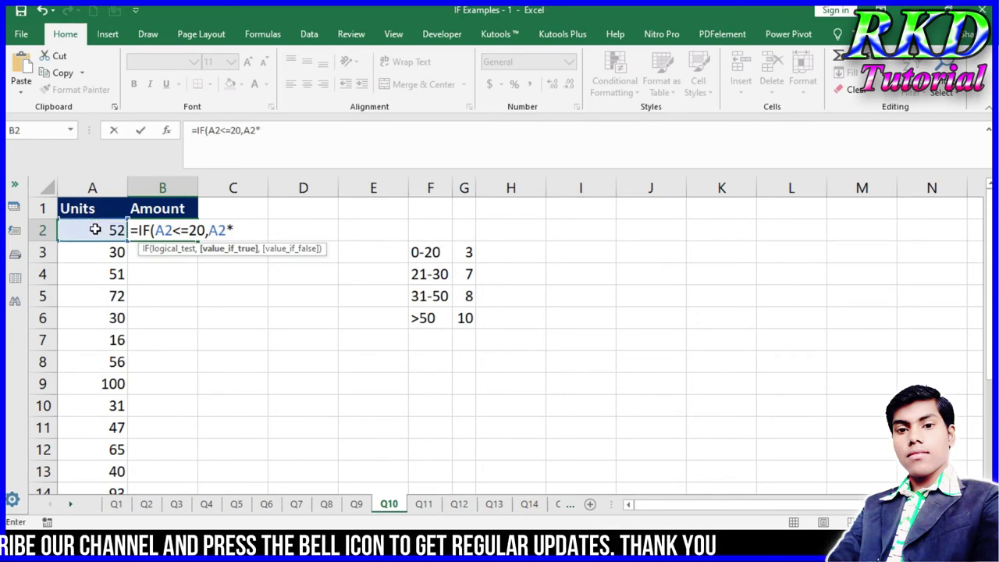
{"action": "type", "text": "3,"}
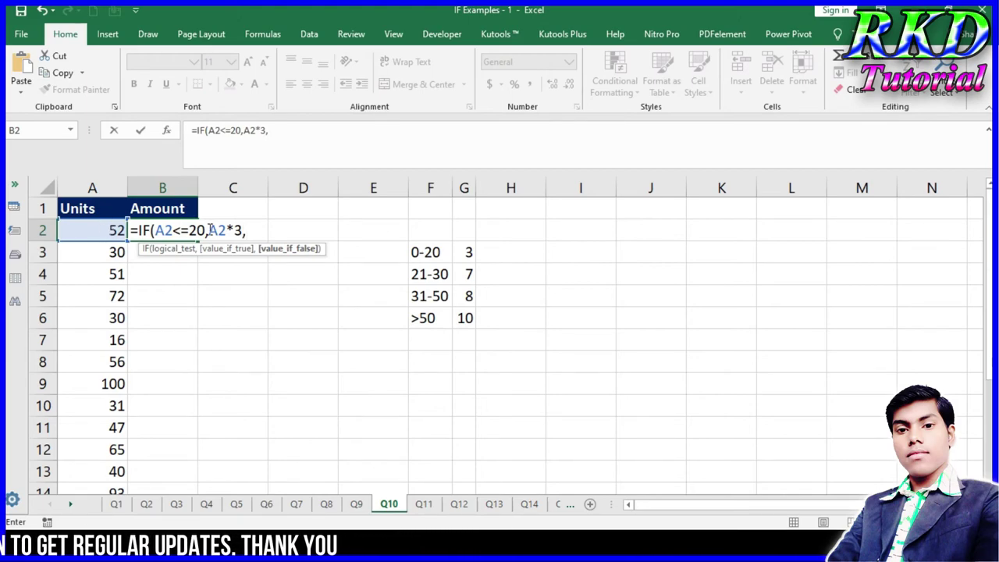
{"action": "type", "text": "if"}
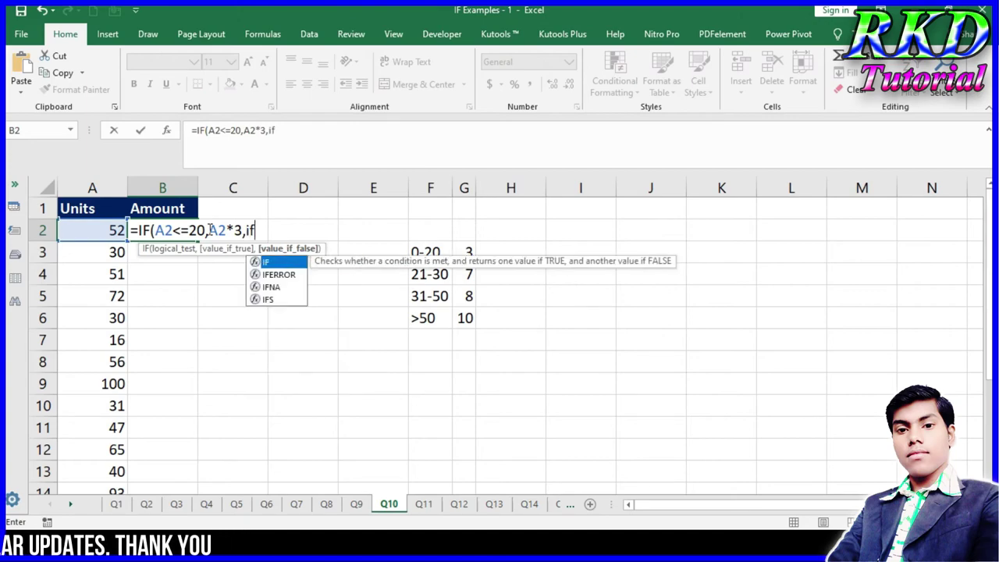
Step: Add the nested IF(AND(A2>20,A2<=30 test for the 21-30 Units tier
{"action": "key", "text": "Tab"}
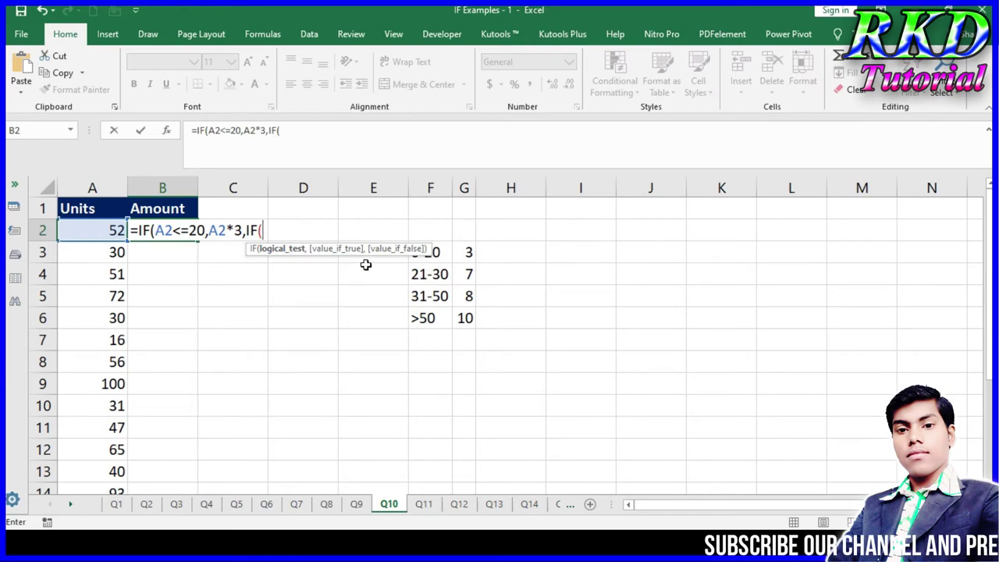
{"action": "type", "text": "and"}
{"action": "key", "text": "Tab"}
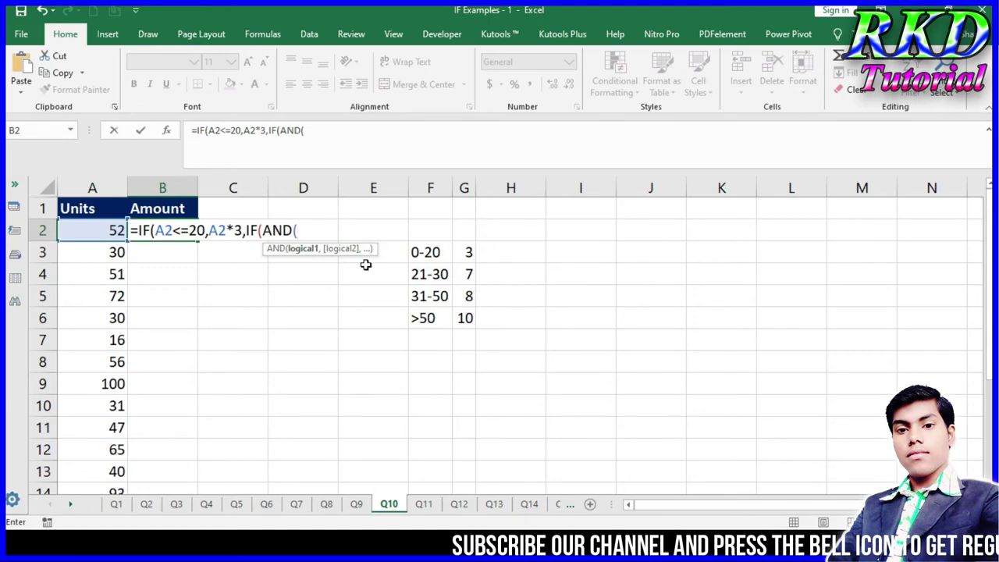
{"action": "left_click", "coordinate": [112, 231]}
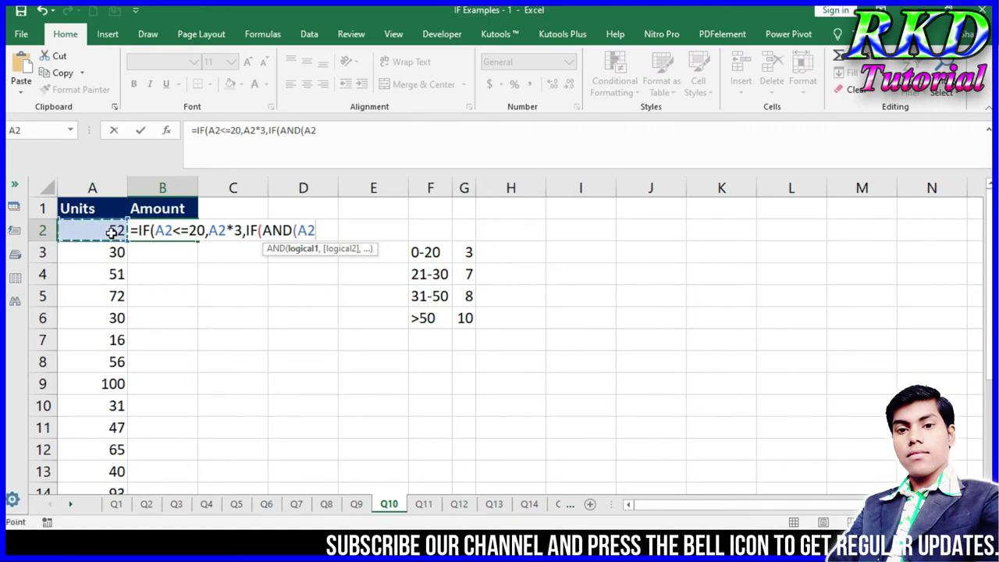
{"action": "type", "text": ">2"}
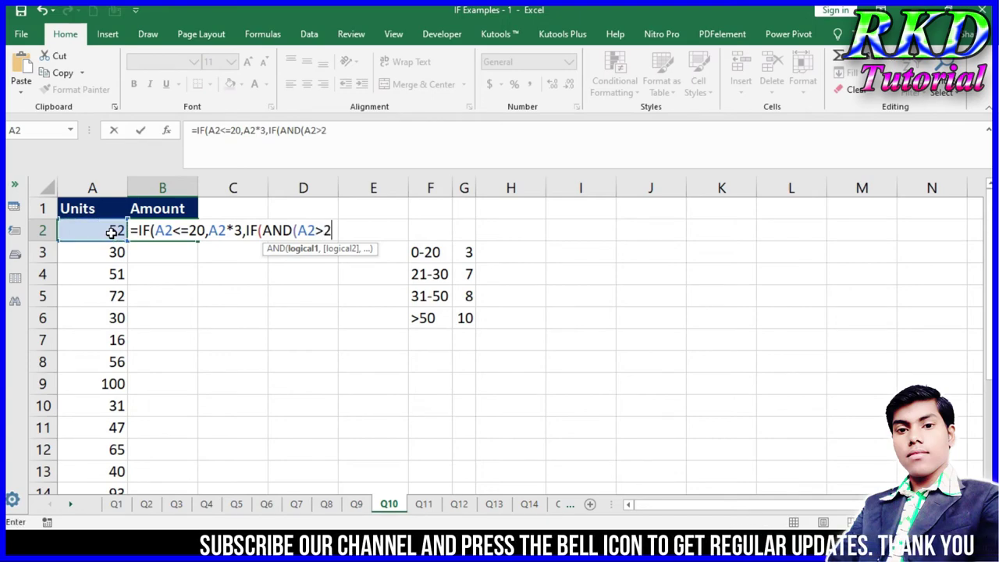
{"action": "type", "text": "0"}
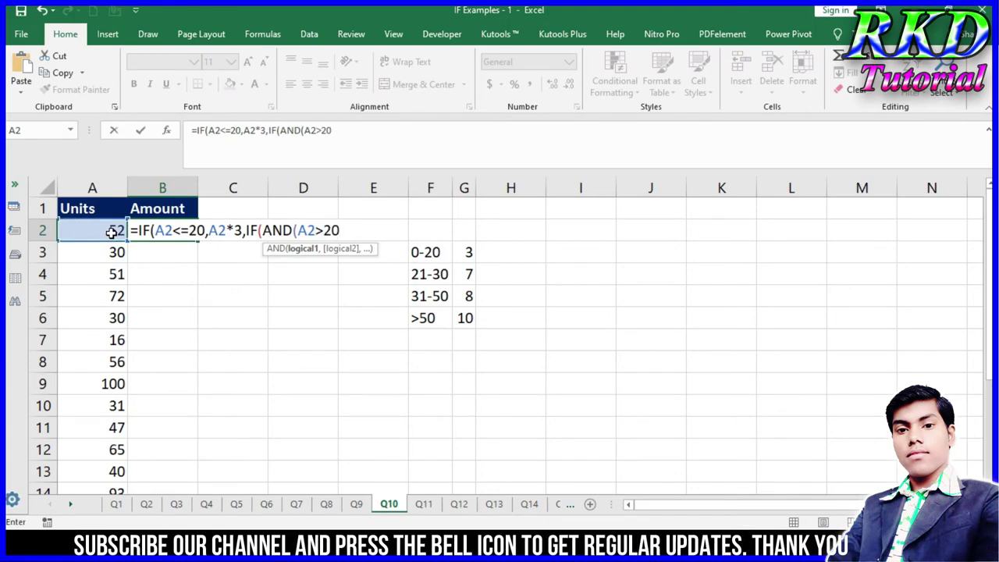
{"action": "type", "text": ","}
{"action": "left_click", "coordinate": [111, 231]}
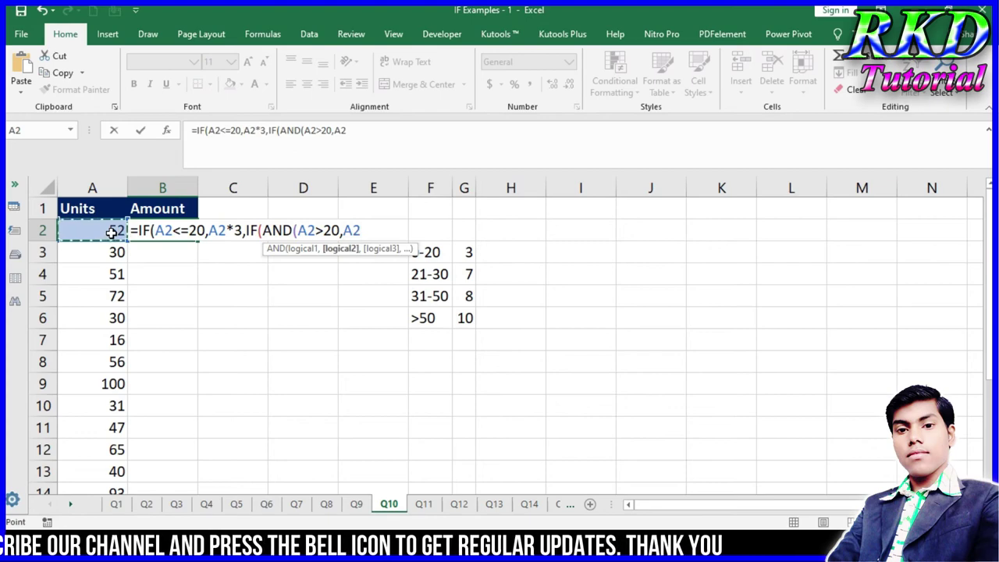
{"action": "type", "text": "<="}
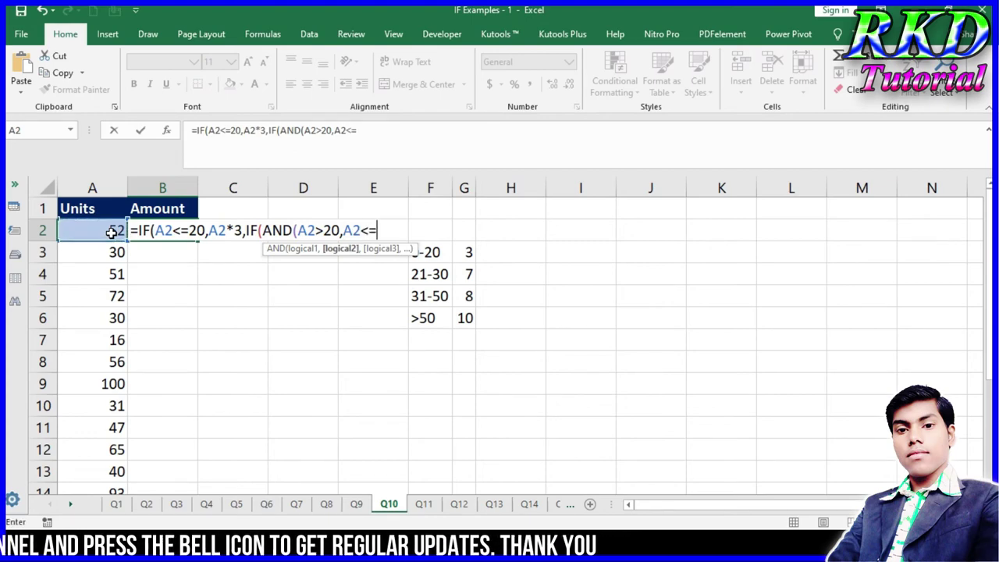
{"action": "type", "text": "30),(20*3)+("}
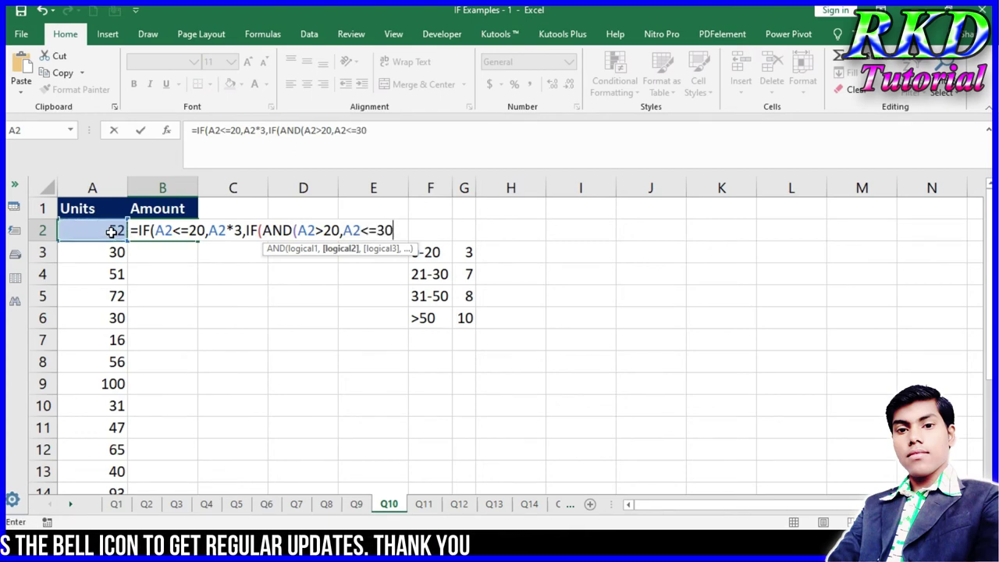
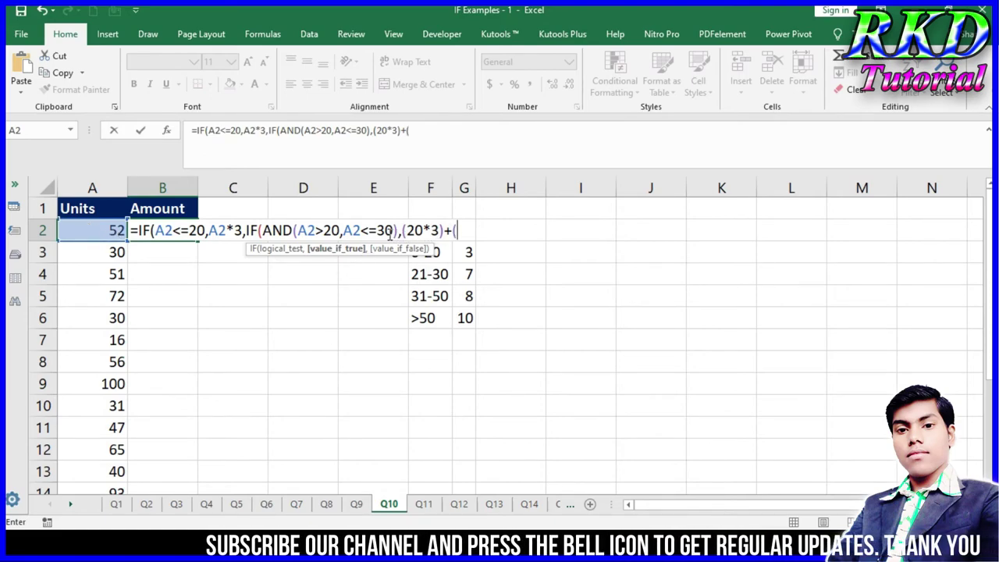
Step: Complete the (A2-30)*7 term and start a new IF branch with an AND test
{"action": "left_click", "coordinate": [116, 229]}
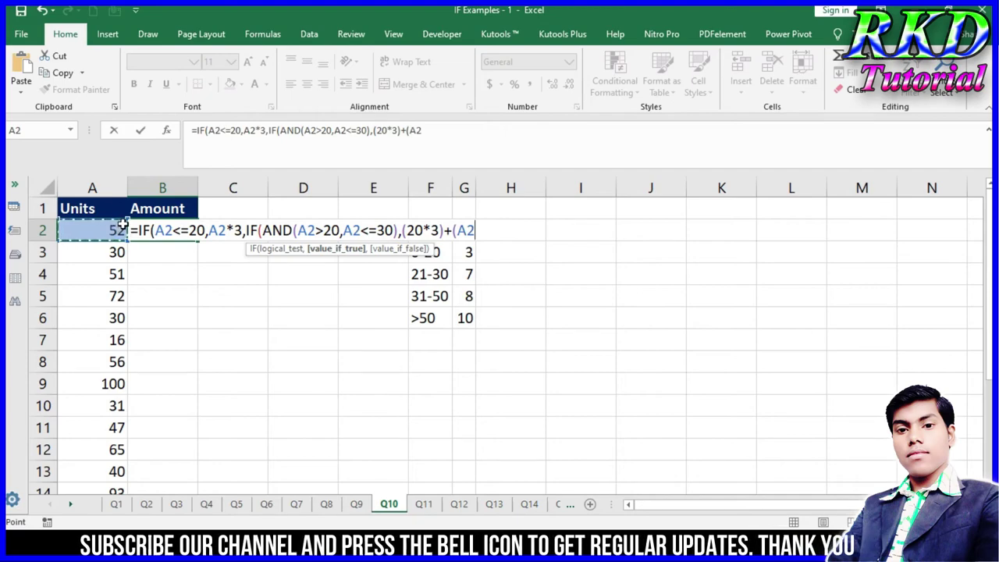
{"action": "type", "text": "-30)*7"}
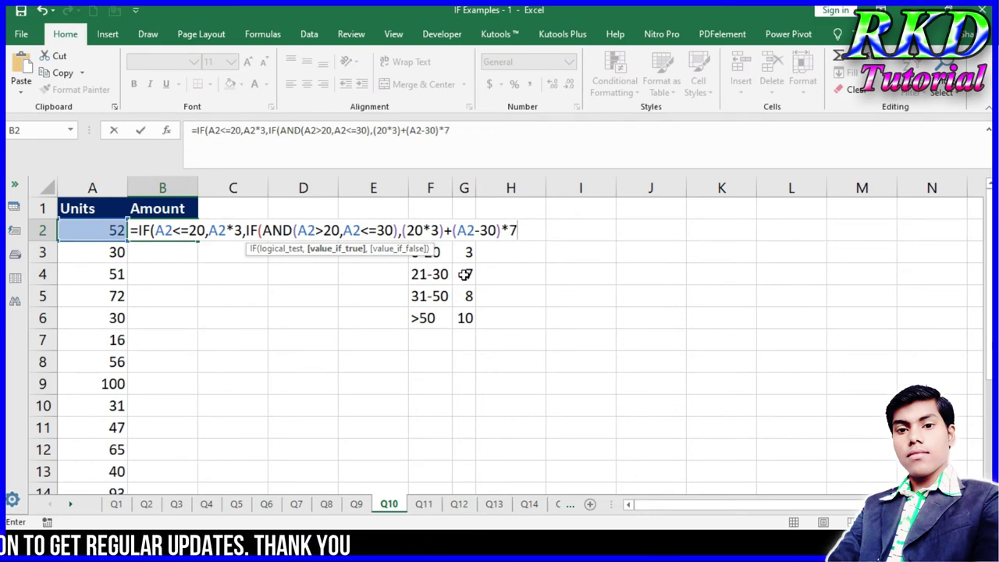
{"action": "type", "text": "I"}
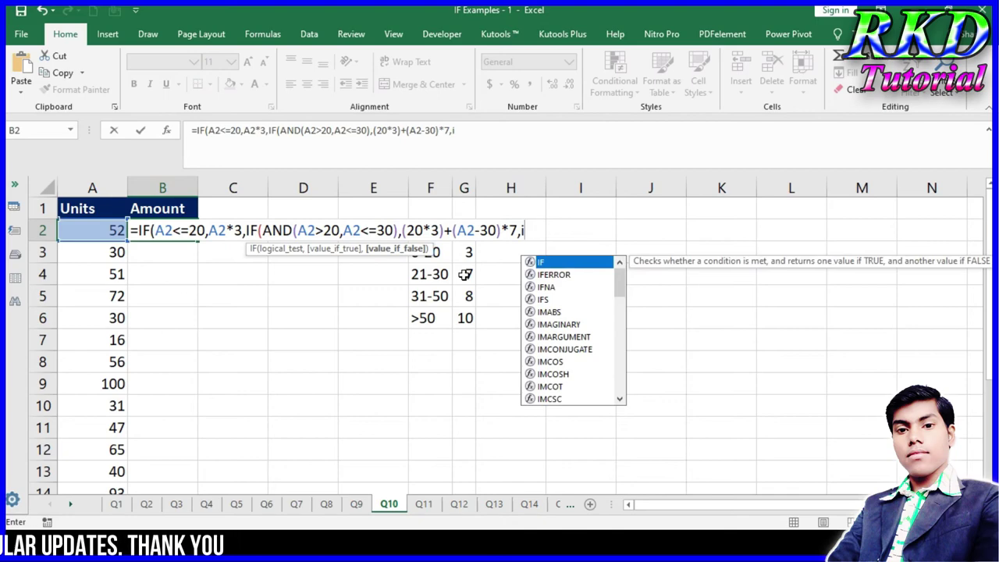
{"action": "type", "text": "F("}
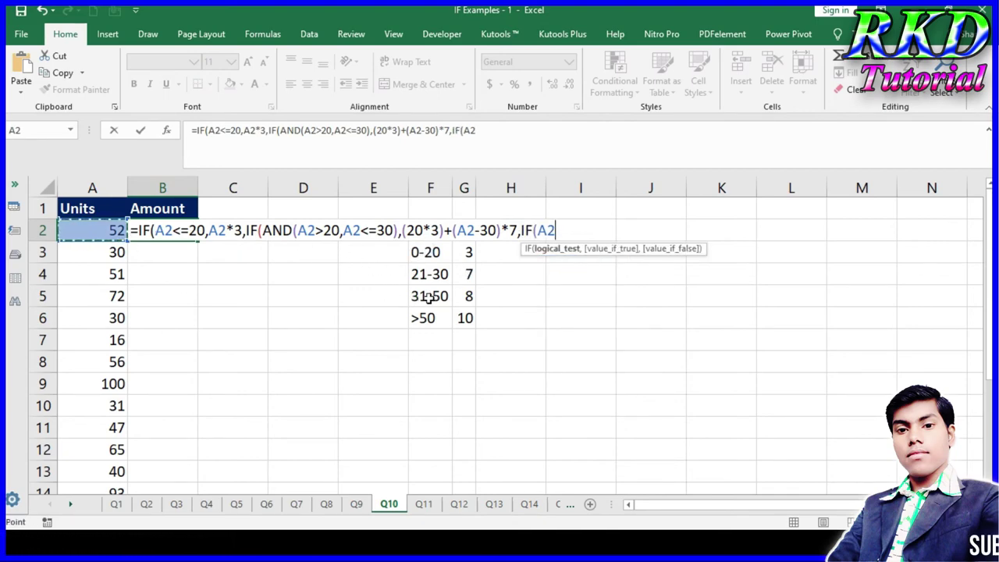
{"action": "key", "text": "BackSpace"}
{"action": "type", "text": "and"}
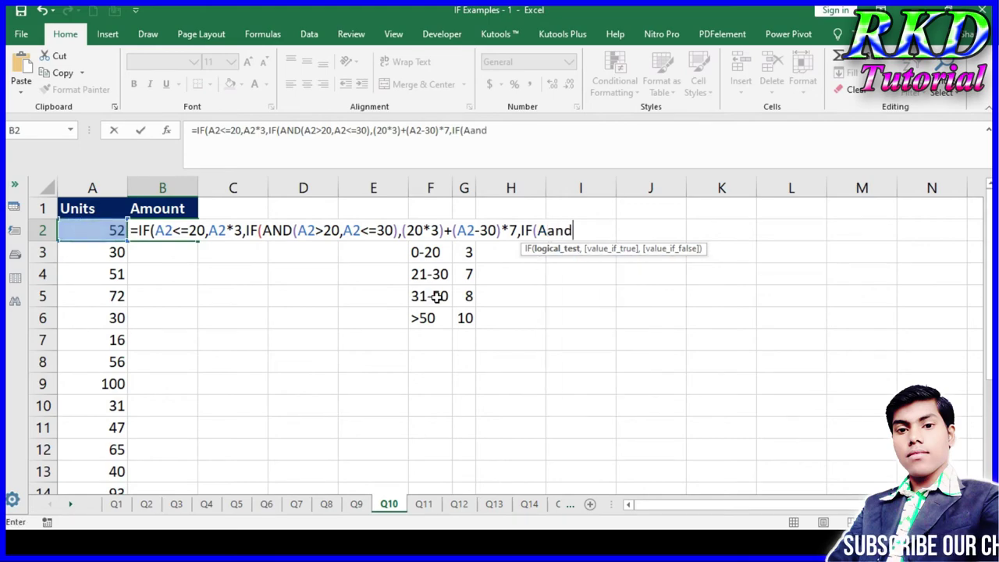
{"action": "key", "text": "Return"}
{"action": "left_click", "coordinate": [523, 323]}
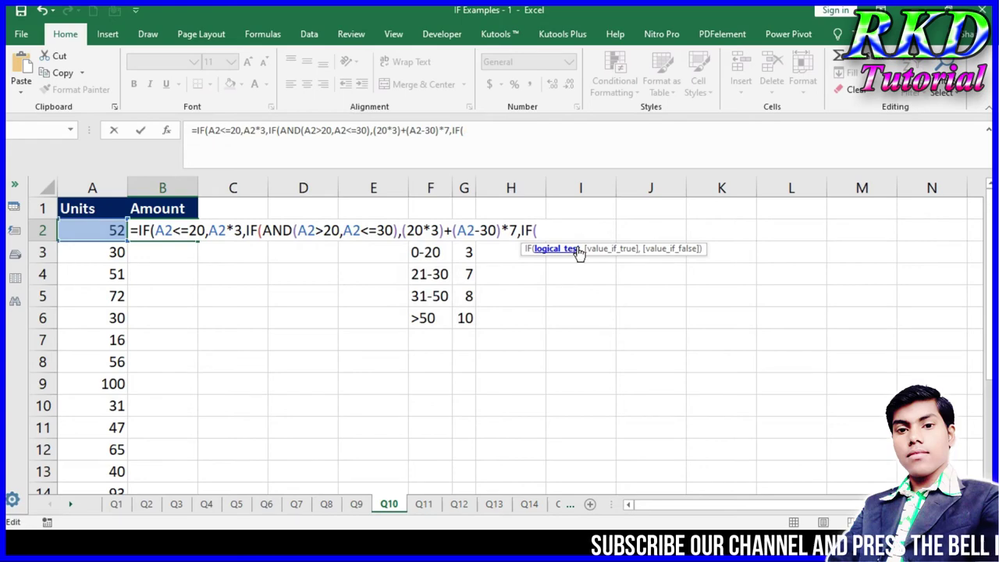
{"action": "type", "text": "and"}
{"action": "key", "text": "Tab"}
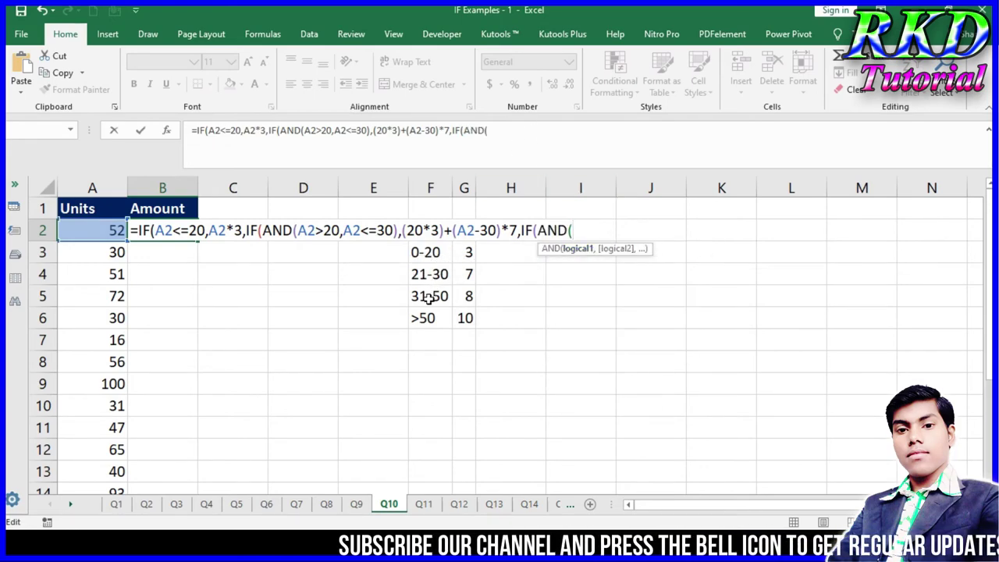
Step: Add the 31-50 branch: AND(A2>30,A2<=50) with (20*3)+(10*7)+(A2-50) in B2
{"action": "left_click", "coordinate": [107, 226]}
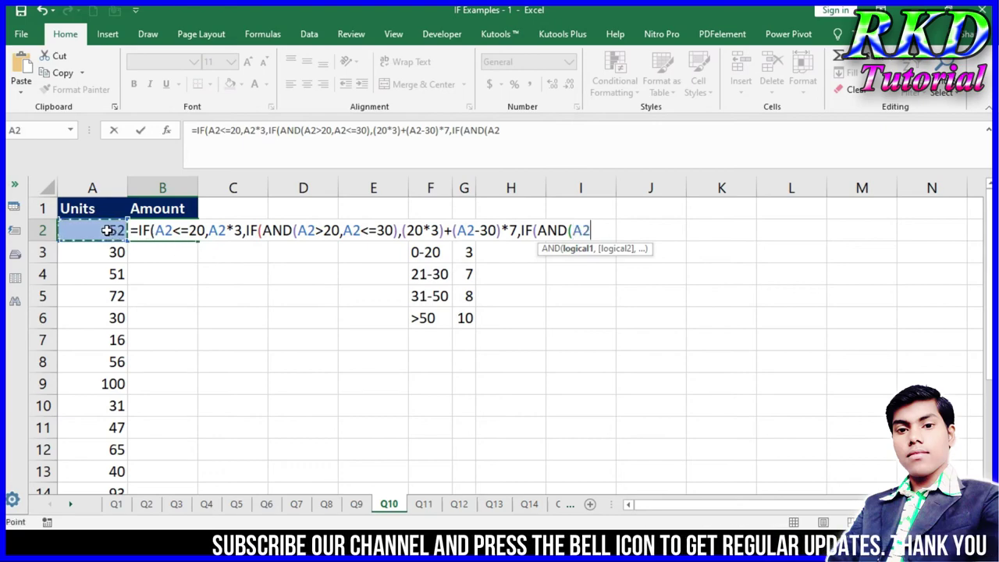
{"action": "type", "text": ">30"}
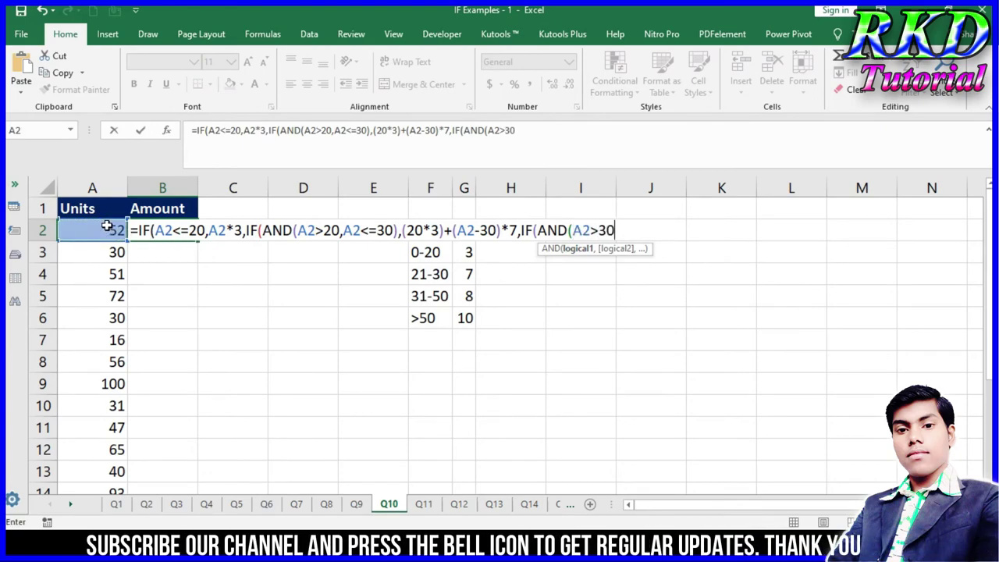
{"action": "type", "text": ","}
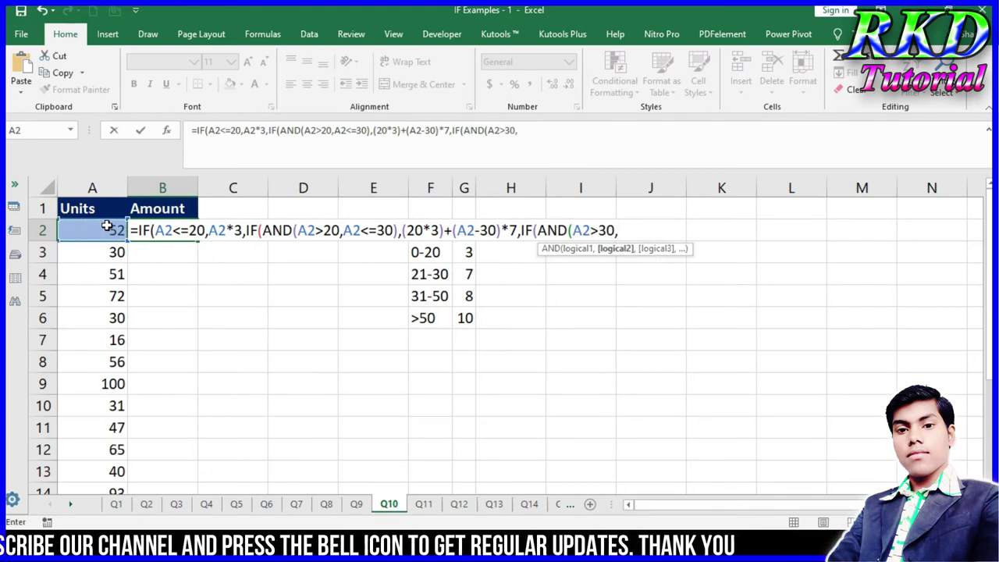
{"action": "left_click", "coordinate": [107, 226]}
{"action": "type", "text": "<"}
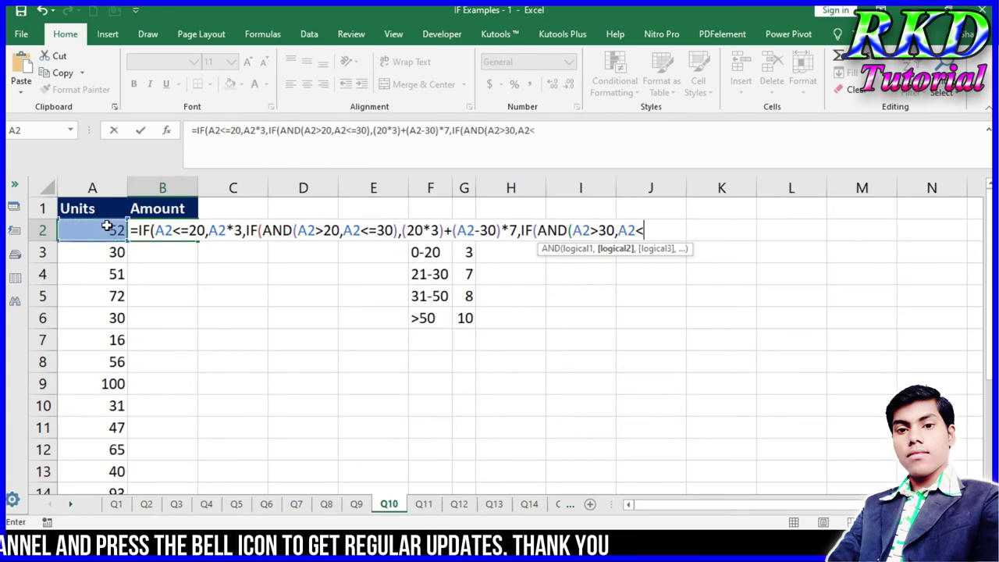
{"action": "type", "text": "=50"}
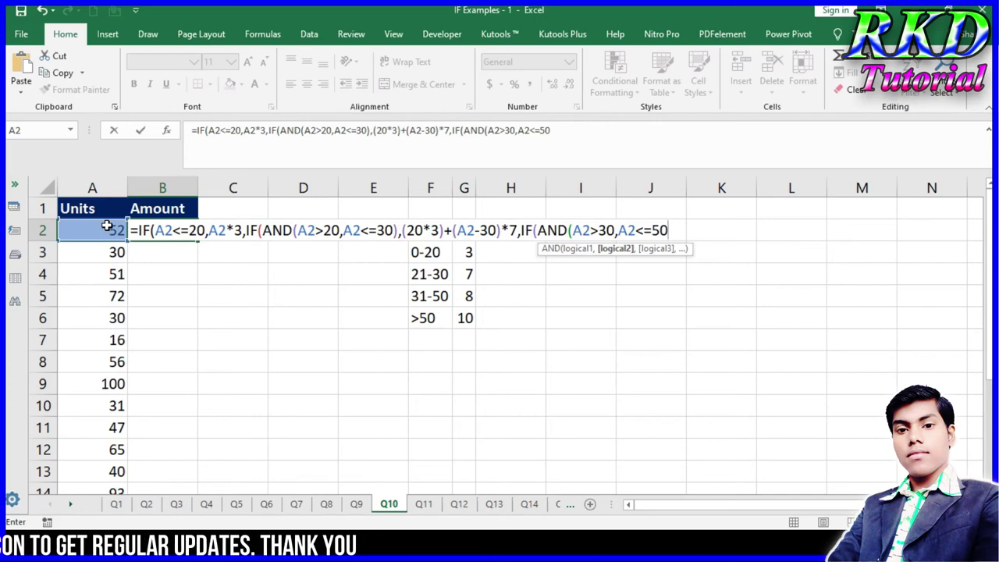
{"action": "type", "text": "),(20*3)+("}
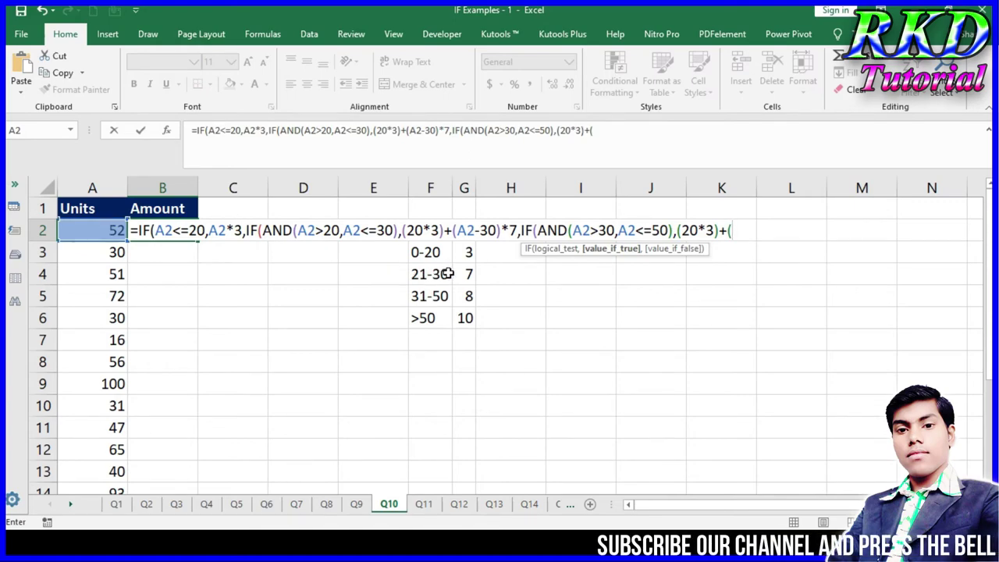
{"action": "type", "text": "10"}
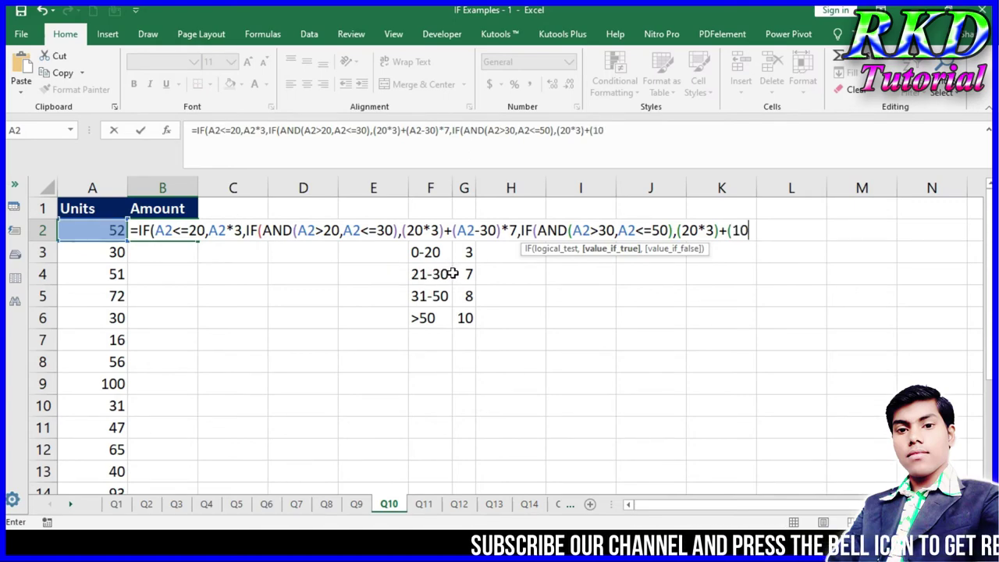
{"action": "type", "text": "*"}
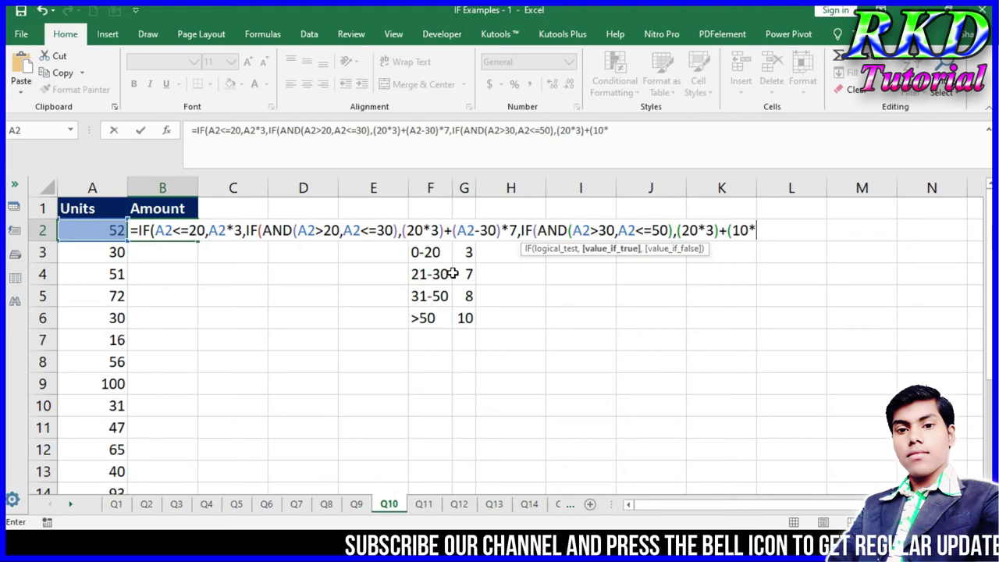
{"action": "type", "text": "7)"}
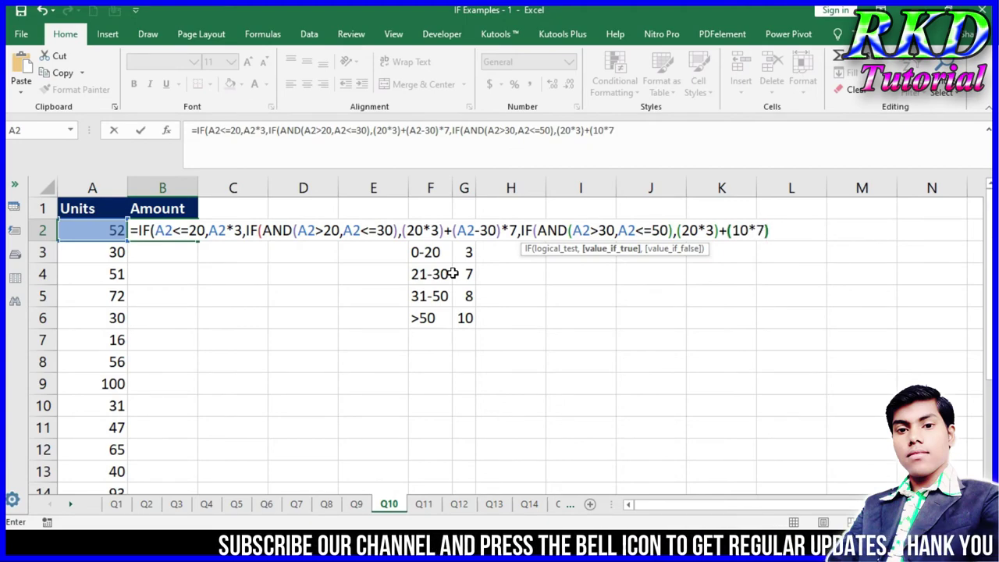
{"action": "type", "text": "+"}
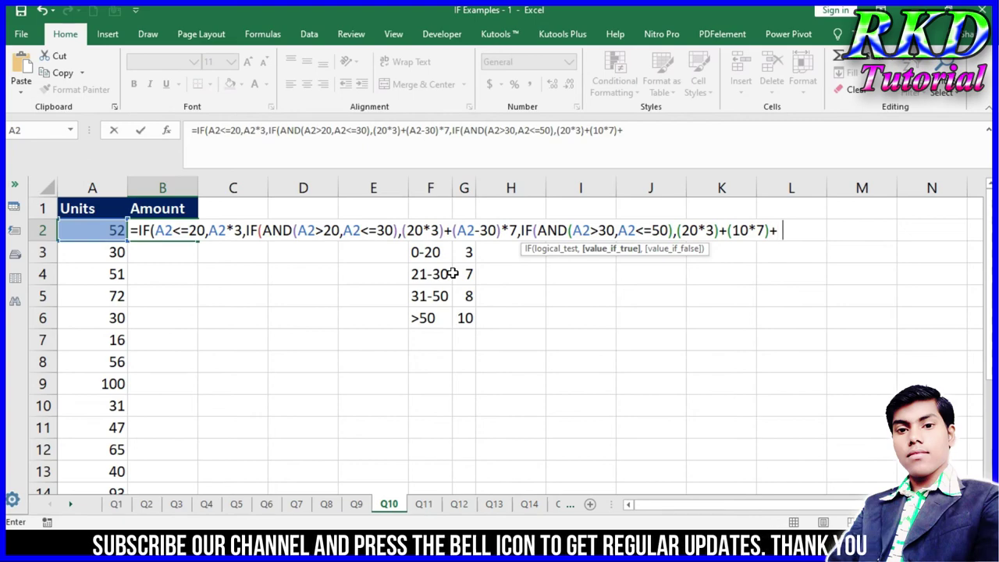
{"action": "type", "text": "("}
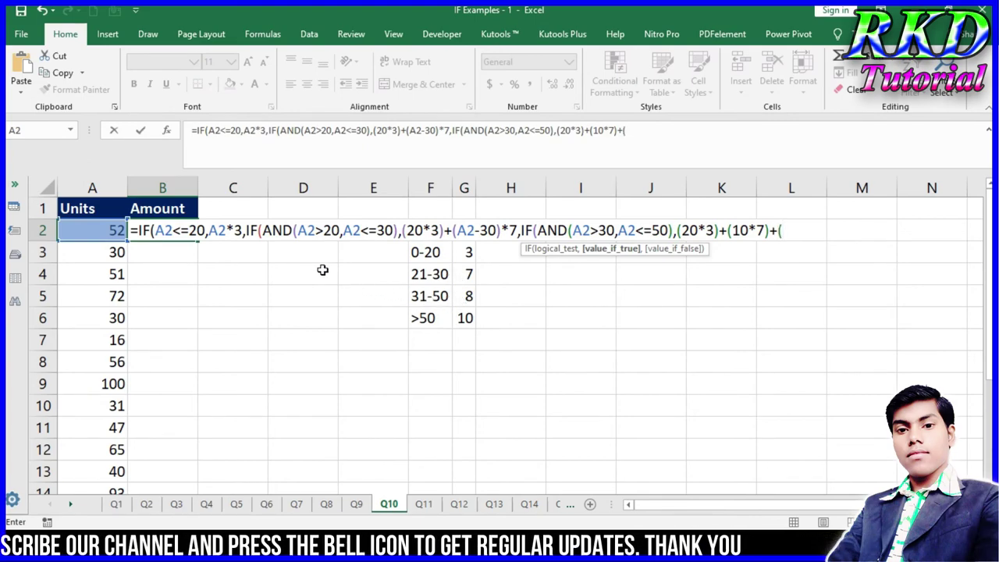
{"action": "left_click", "coordinate": [113, 231]}
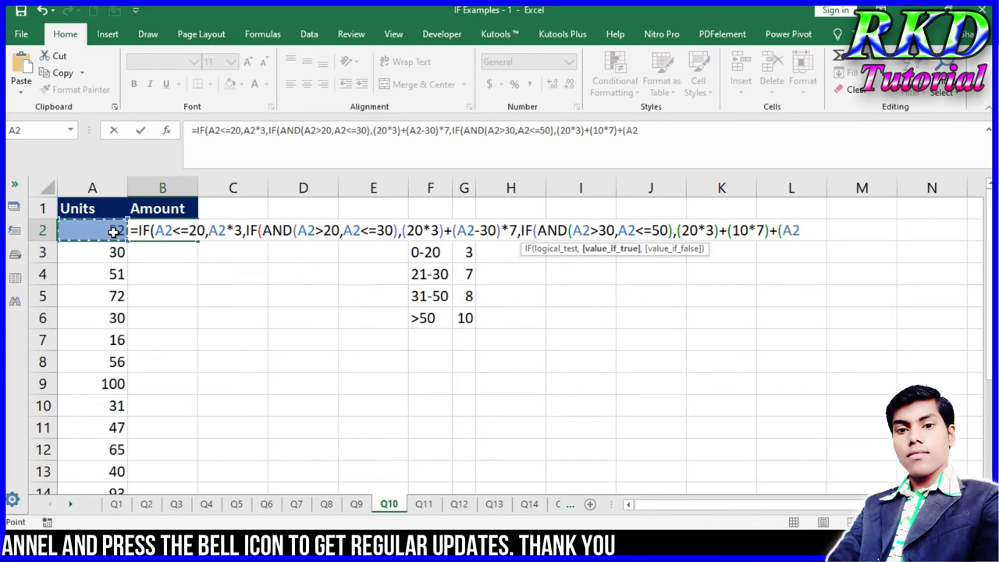
{"action": "type", "text": "-50"}
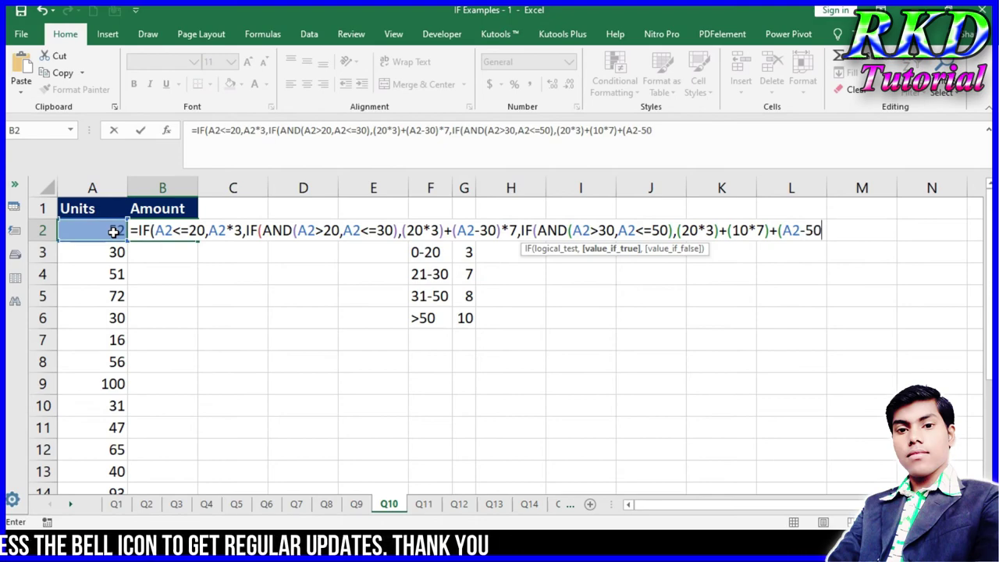
{"action": "type", "text": ")*8,"}
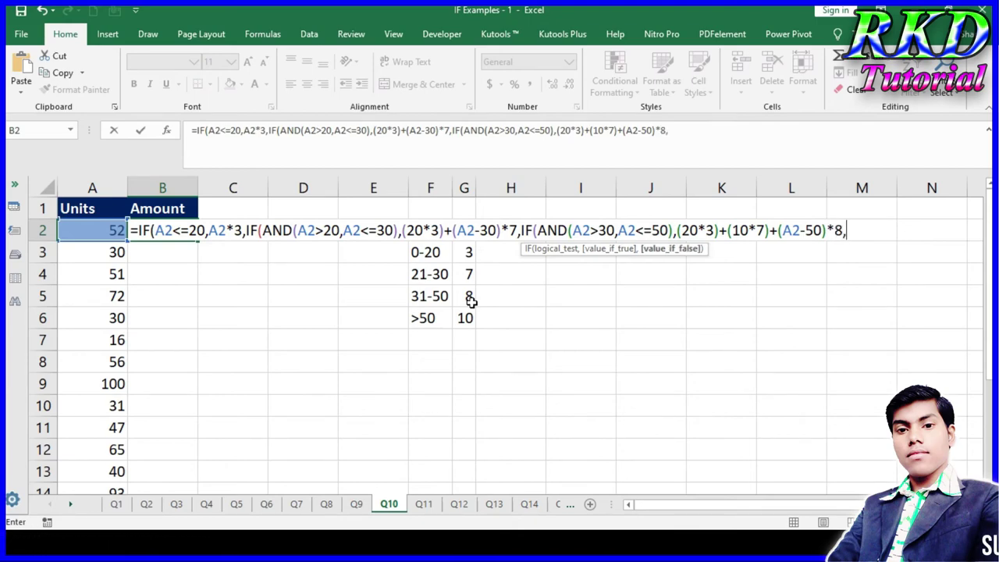
Step: Add the over-50 branch IF(>50,(20*3)+(10*7)+(20*8)+(A2-50)*10) to the B2 formula
{"action": "type", "text": "if"}
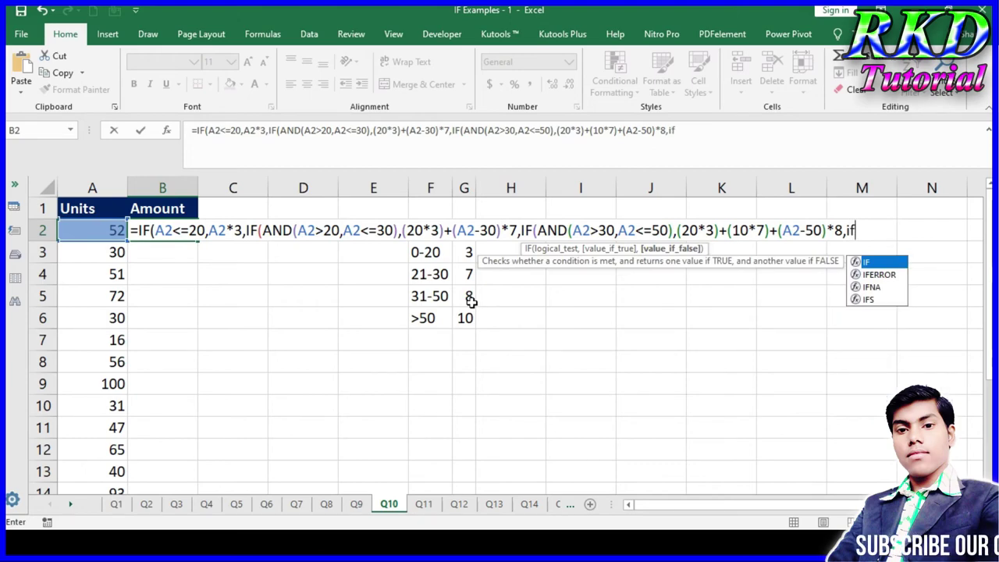
{"action": "type", "text": "("}
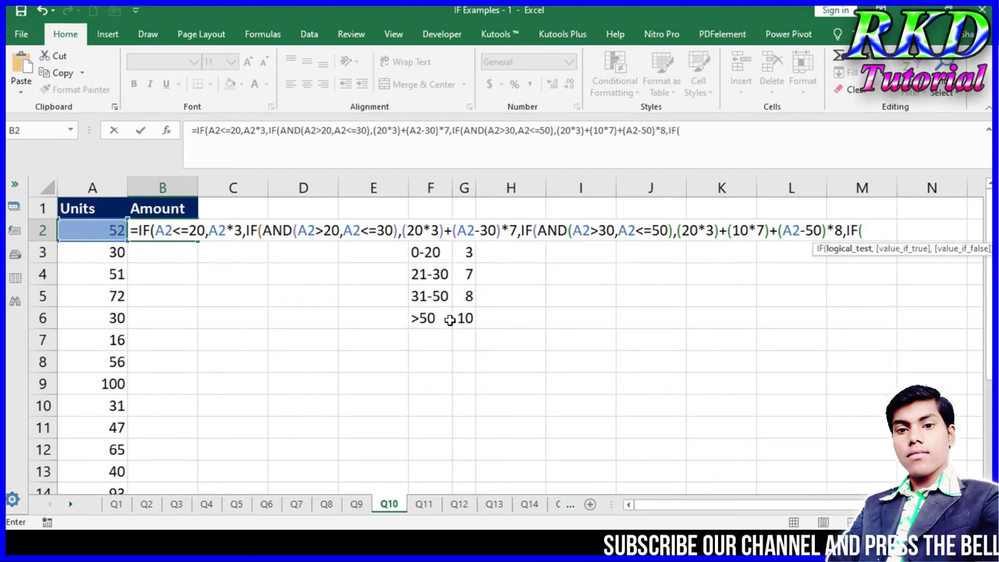
{"action": "type", "text": ">5"}
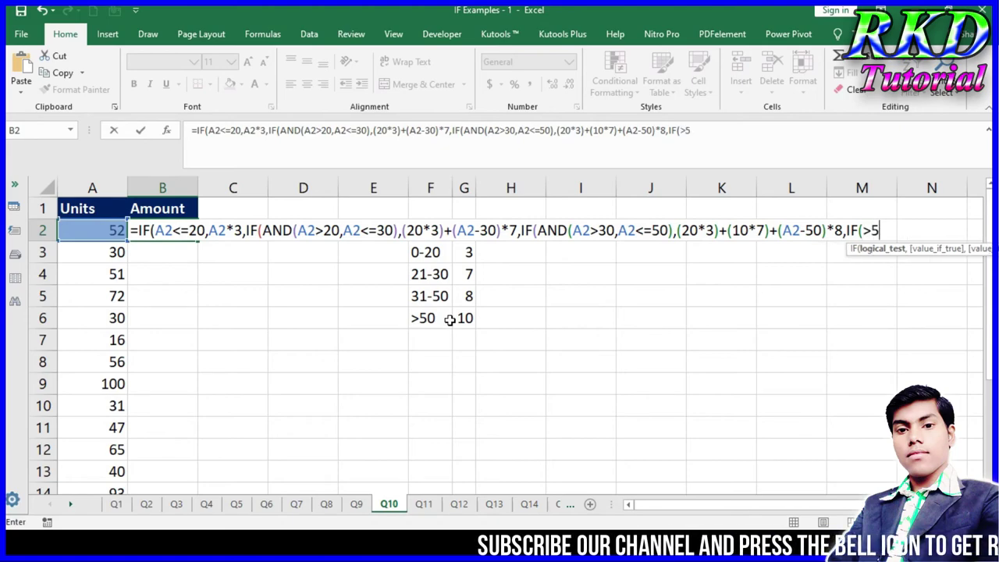
{"action": "type", "text": "0"}
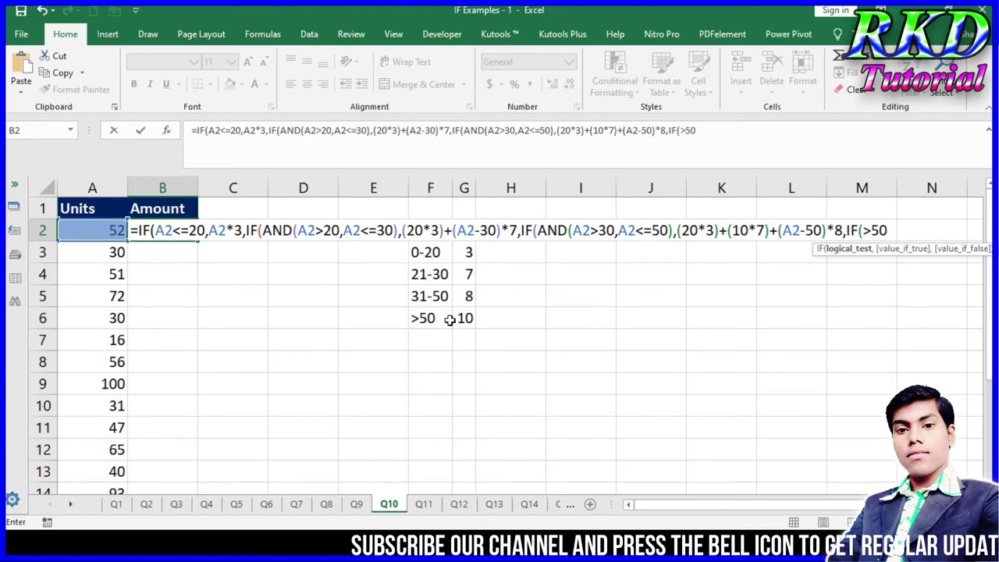
{"action": "type", "text": ","}
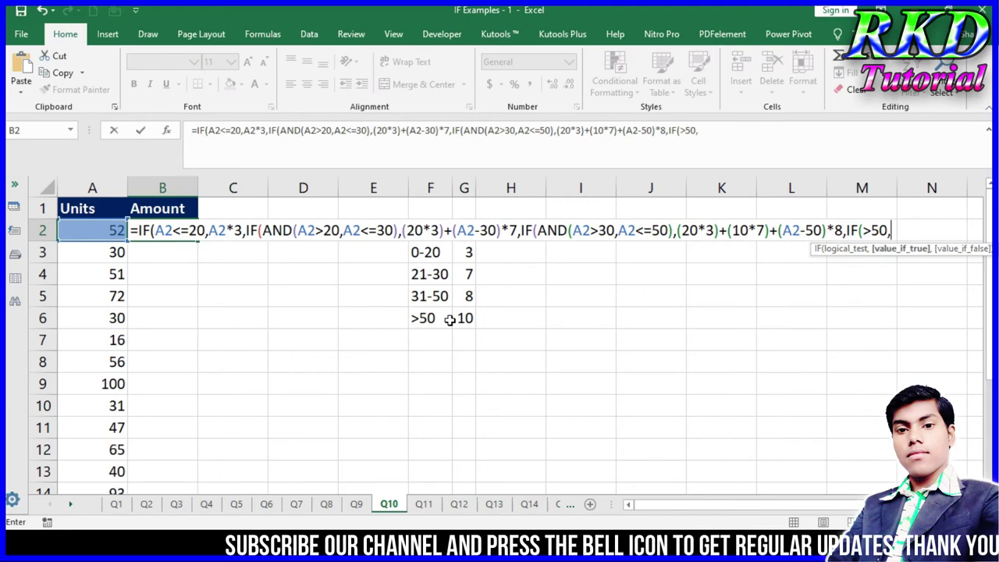
{"action": "type", "text": "("}
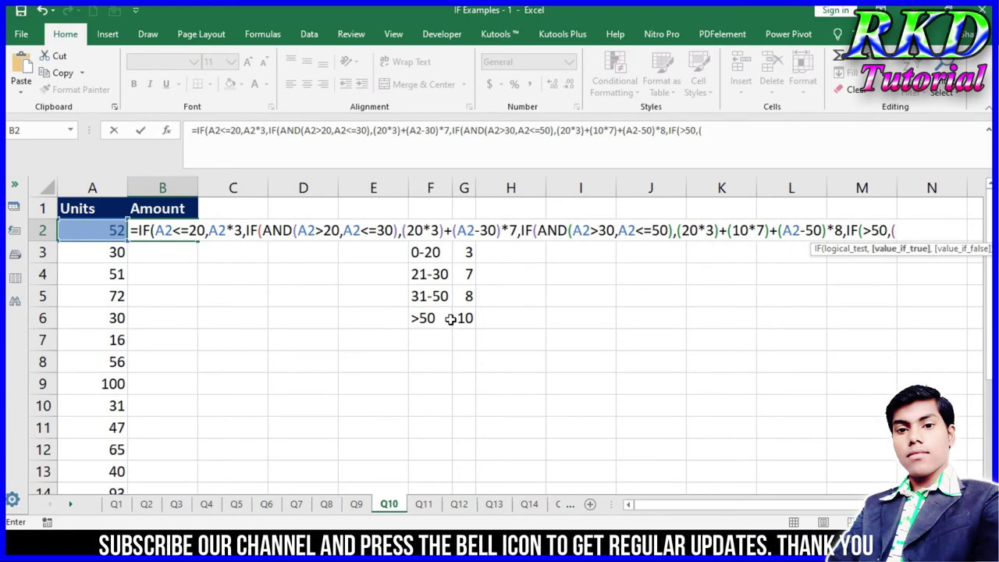
{"action": "type", "text": "20*3"}
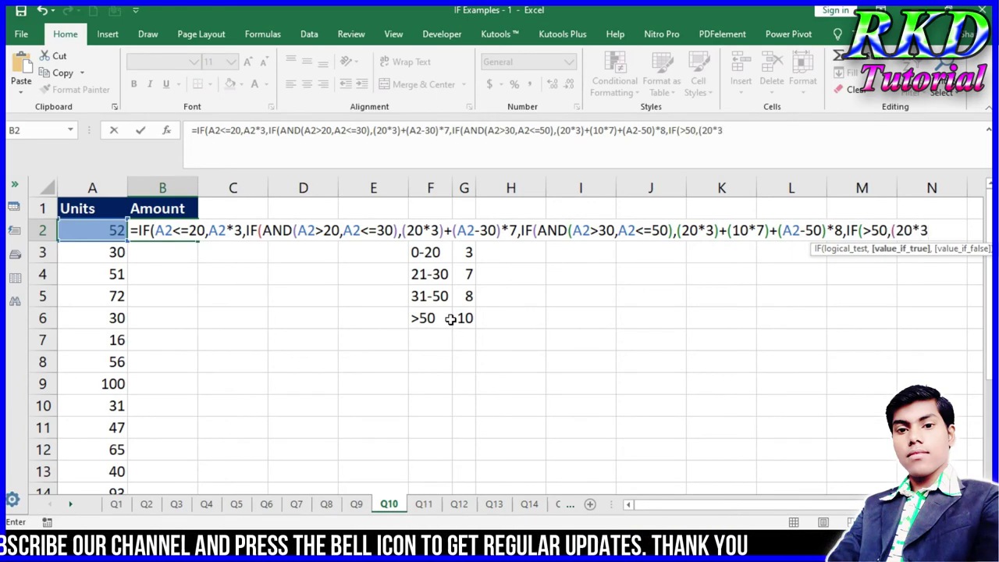
{"action": "type", "text": ")+"}
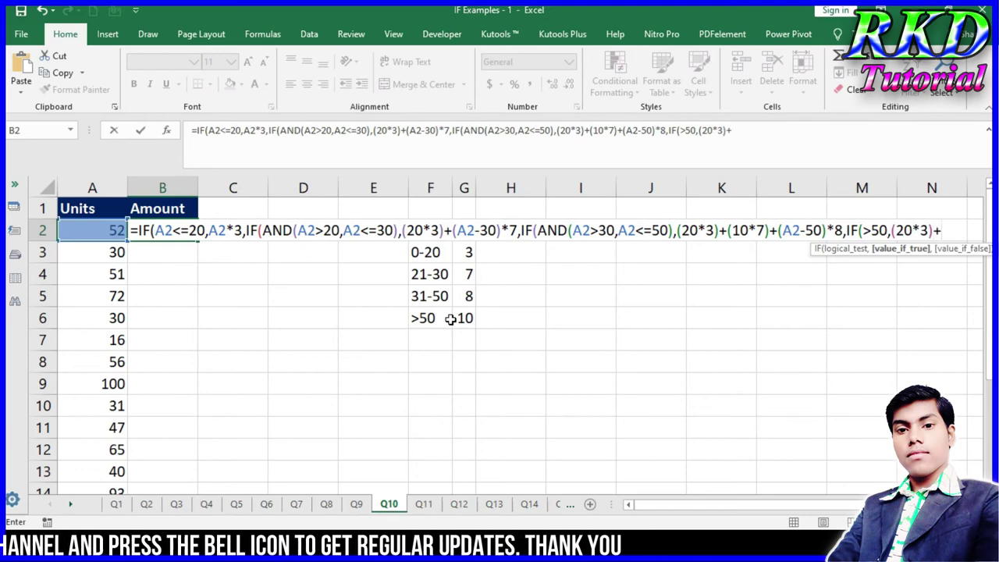
{"action": "type", "text": "(10"}
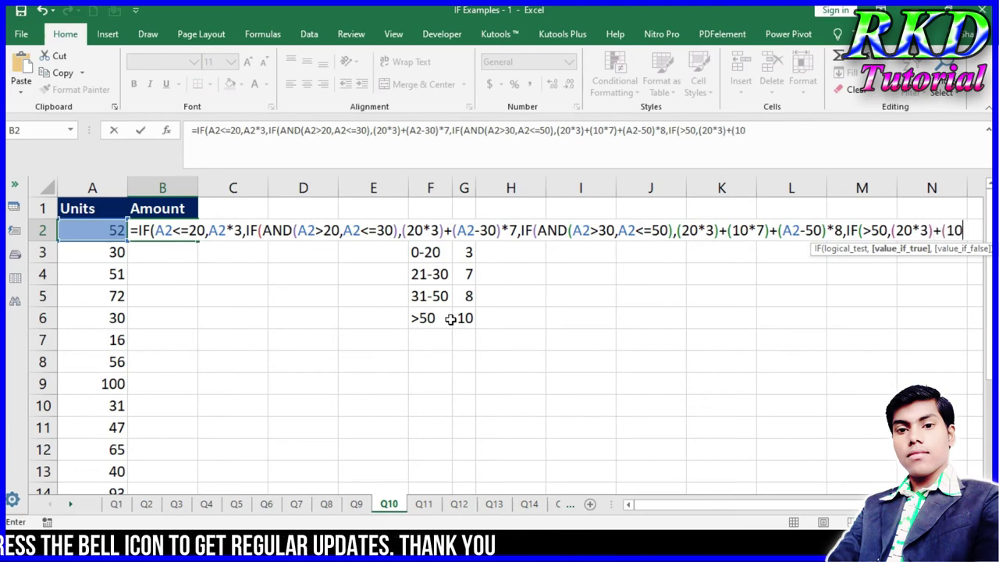
{"action": "type", "text": "*7"}
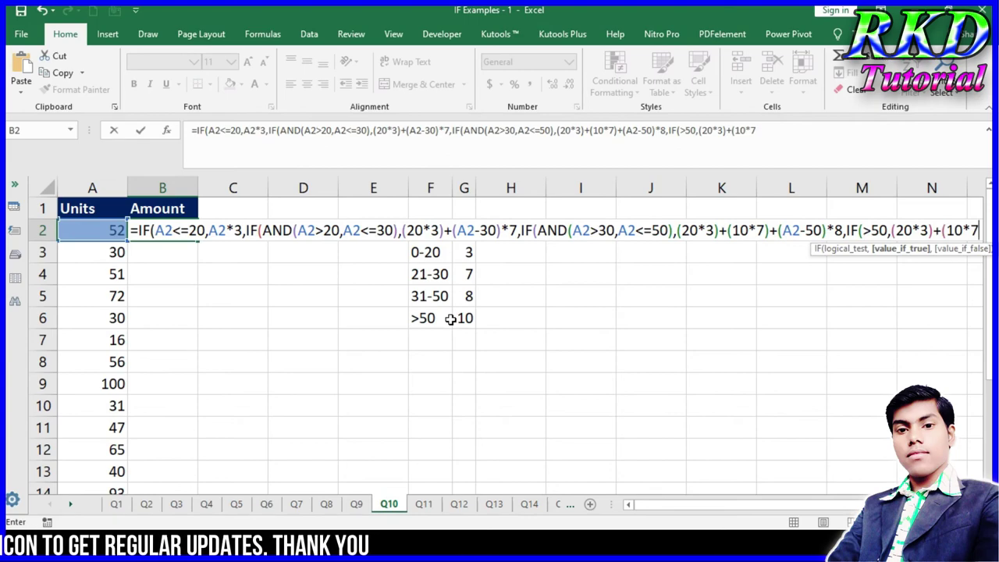
{"action": "type", "text": ")+(20*8)+("}
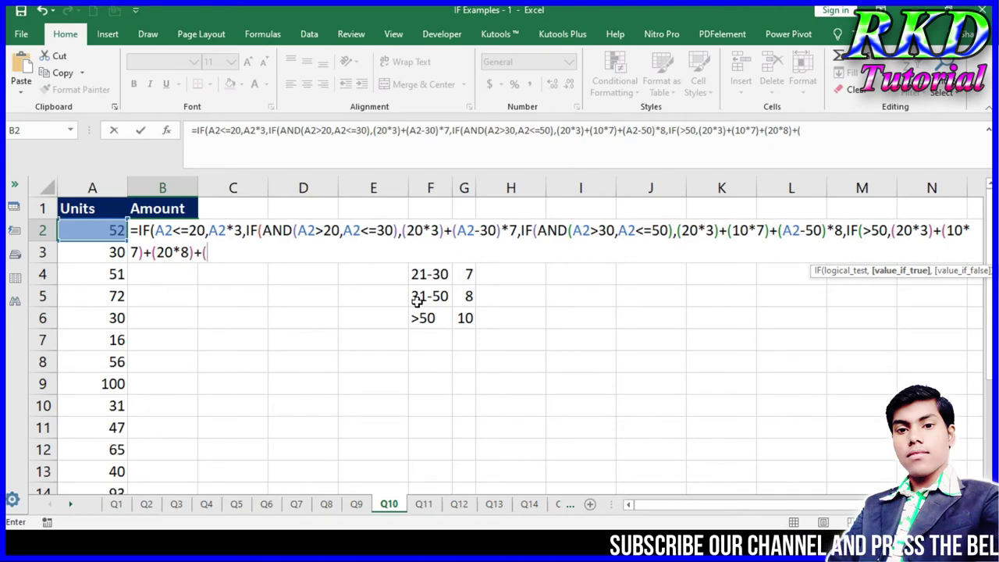
{"action": "left_click", "coordinate": [104, 228]}
{"action": "type", "text": "-"}
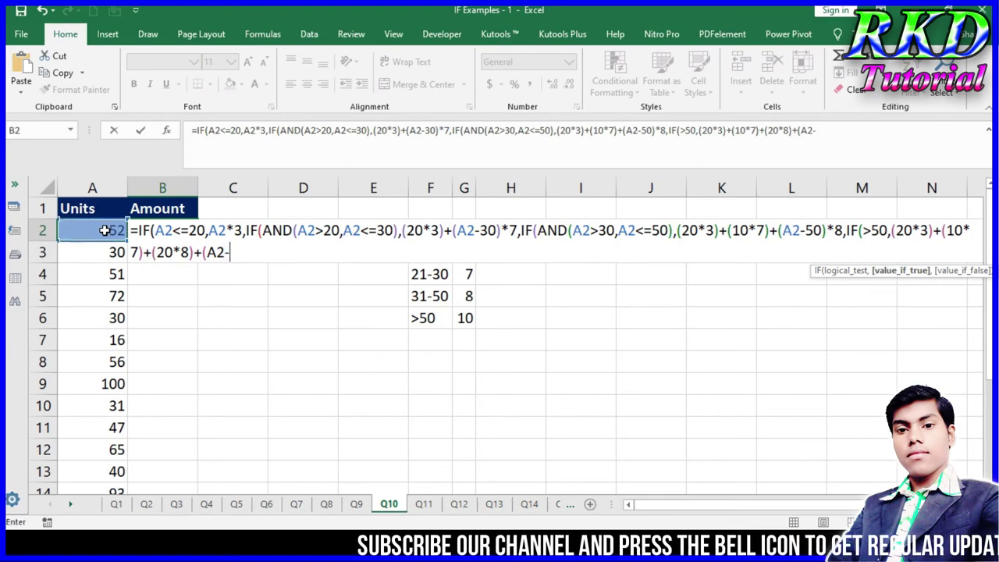
{"action": "type", "text": "50)"}
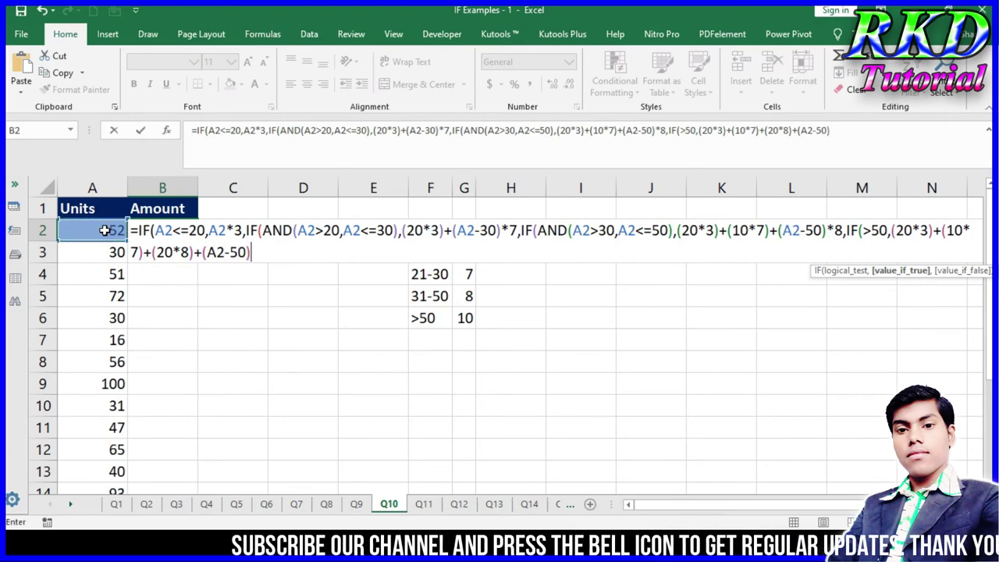
{"action": "type", "text": "*"}
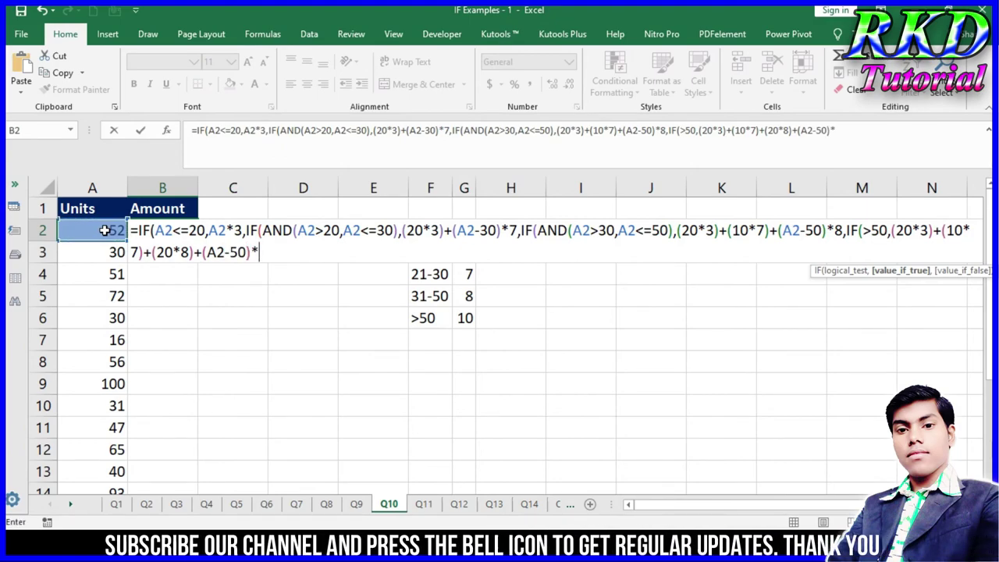
{"action": "type", "text": "10"}
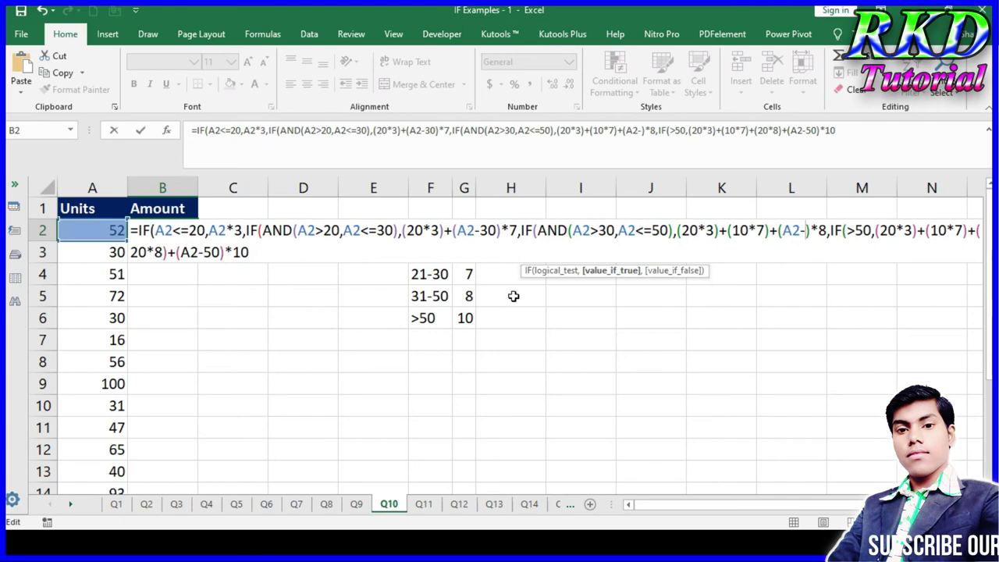
Step: Change the 31-50 remainder to (A2-20)*8 and make the over-50 test IF(A2>50
{"action": "type", "text": "20"}
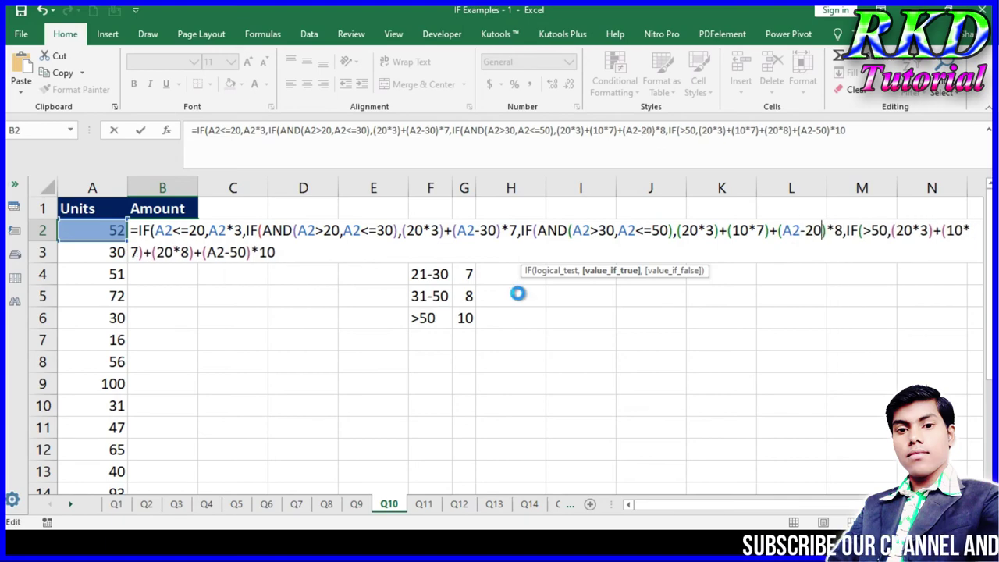
{"action": "left_click", "coordinate": [489, 351]}
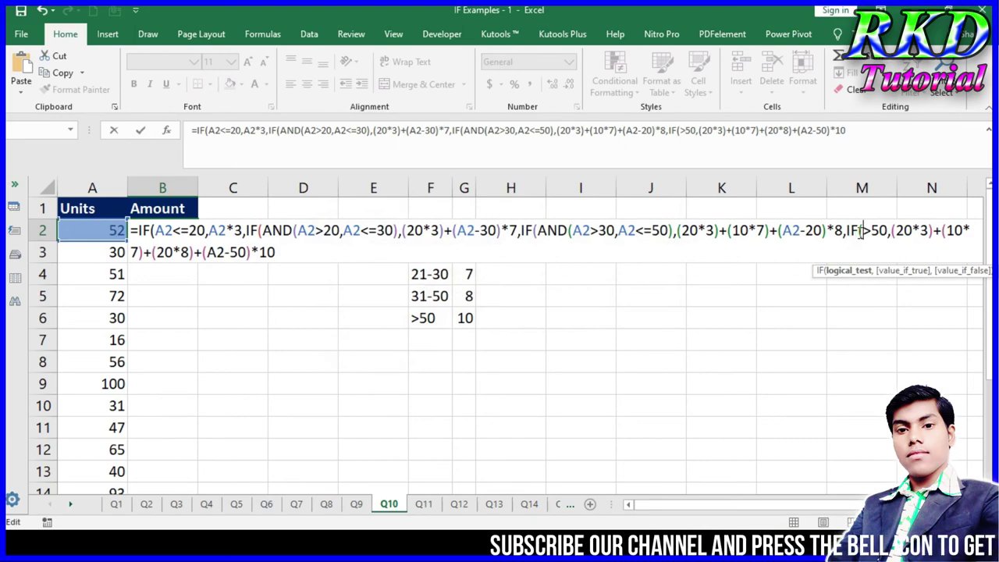
{"action": "left_click", "coordinate": [92, 231]}
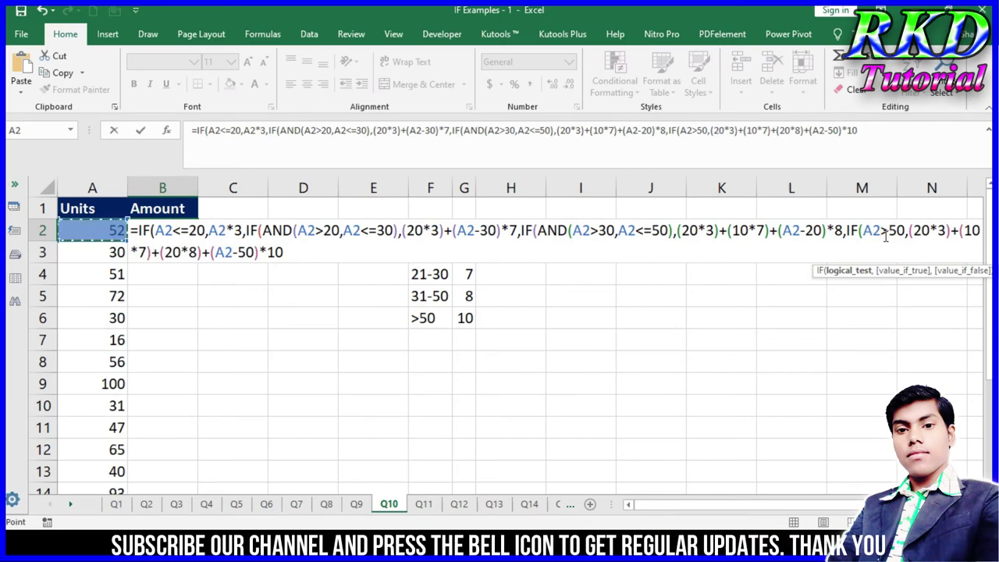
Step: Accept the bracket correction so B2 returns 310, then fill the formula down column B
{"action": "key", "text": "Return"}
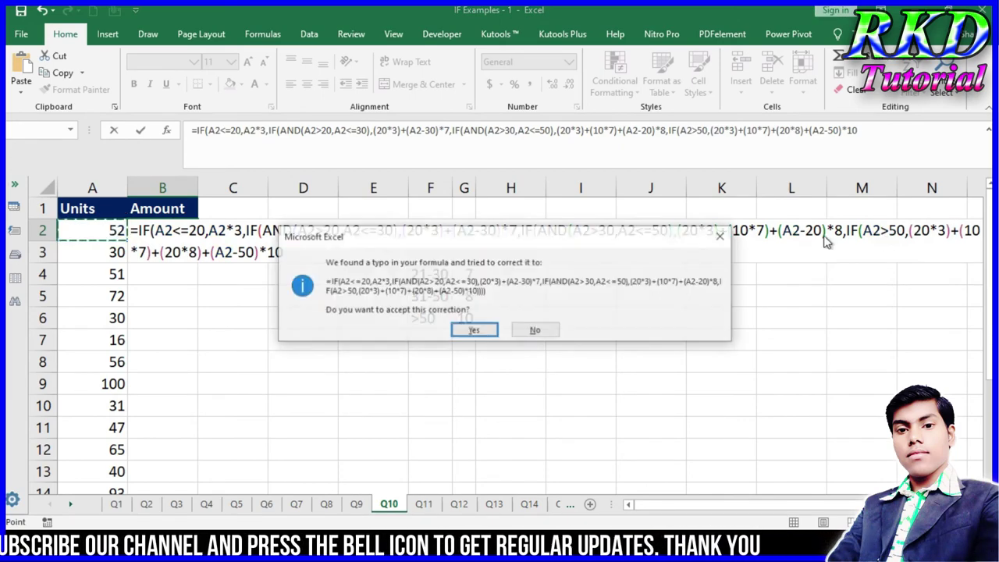
{"action": "left_click", "coordinate": [485, 331]}
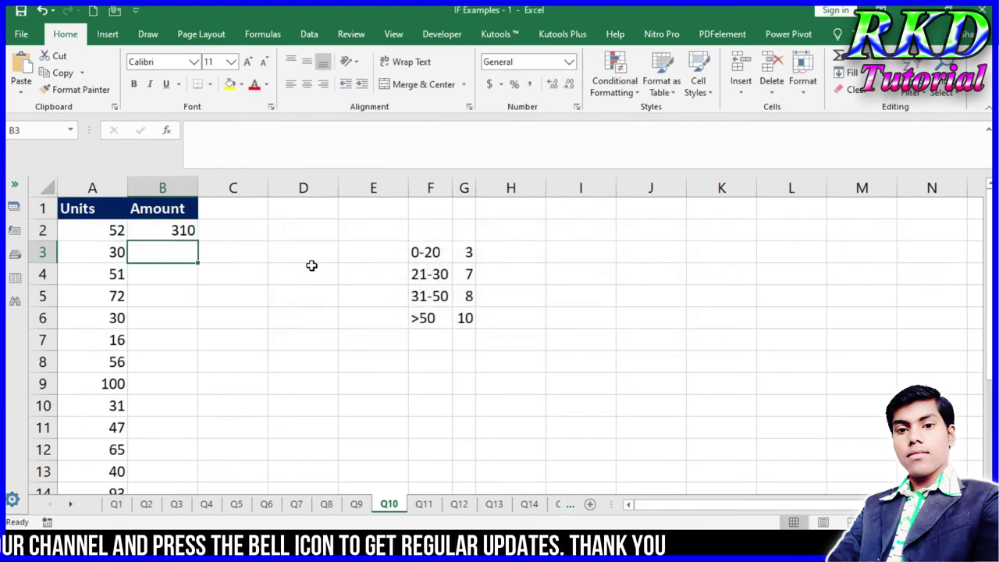
{"action": "left_click", "coordinate": [190, 230]}
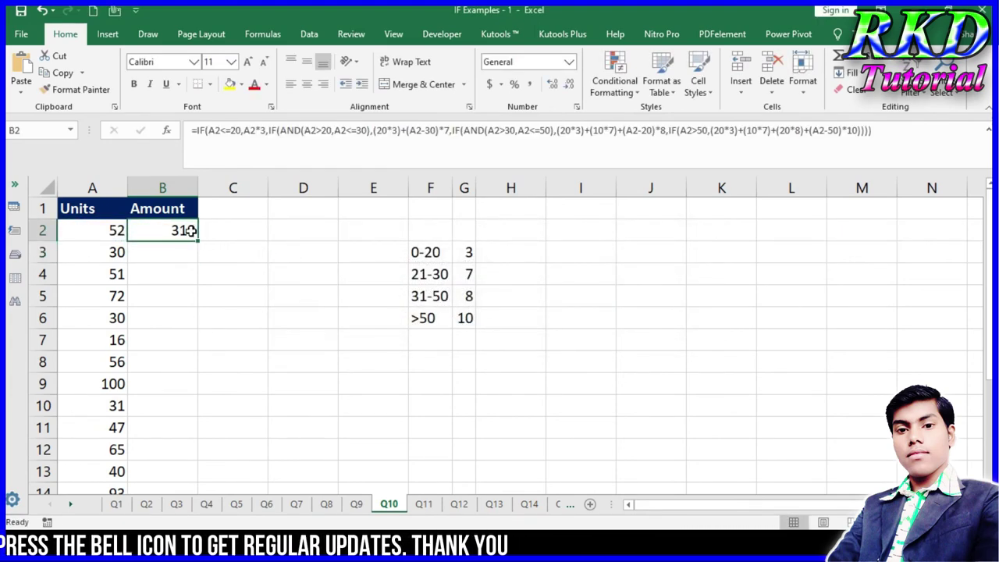
{"action": "double_click", "coordinate": [199, 240]}
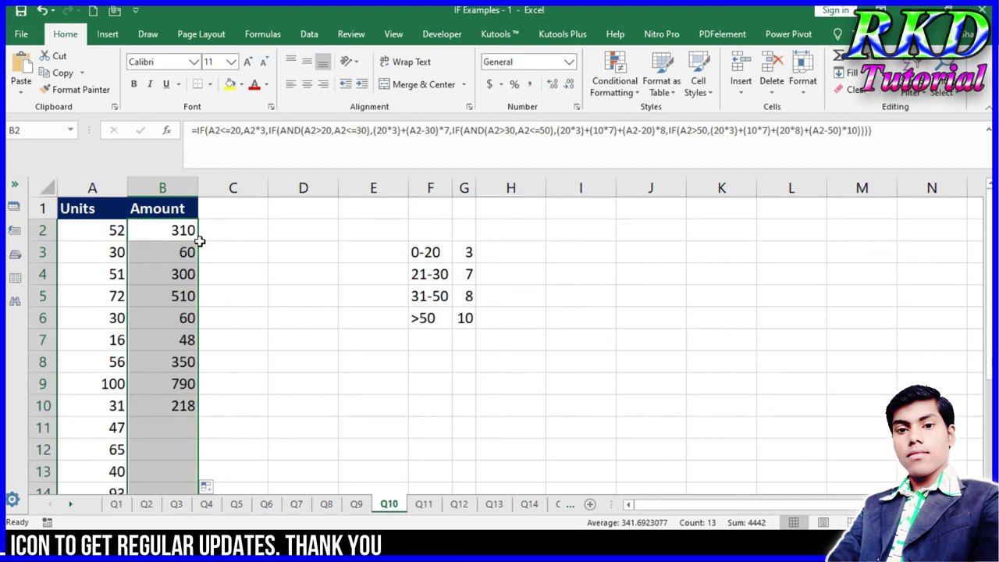
{"action": "left_click", "coordinate": [116, 252]}
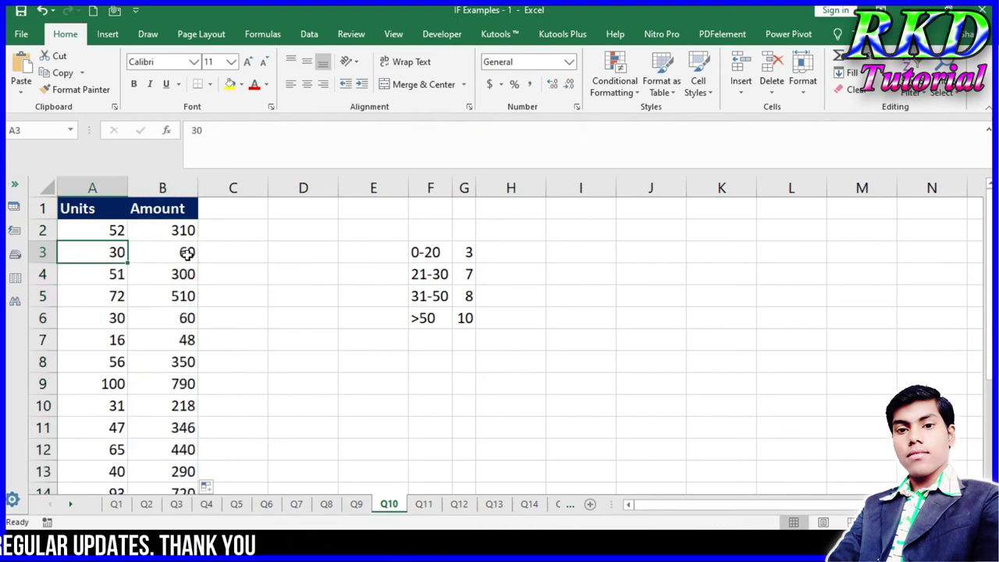
{"action": "left_click", "coordinate": [188, 253]}
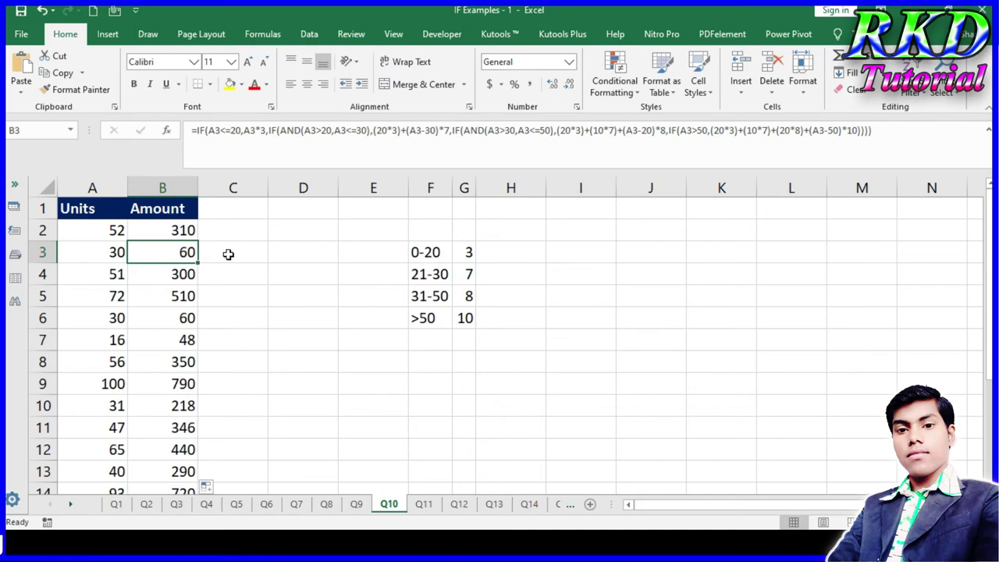
{"action": "left_click", "coordinate": [225, 255]}
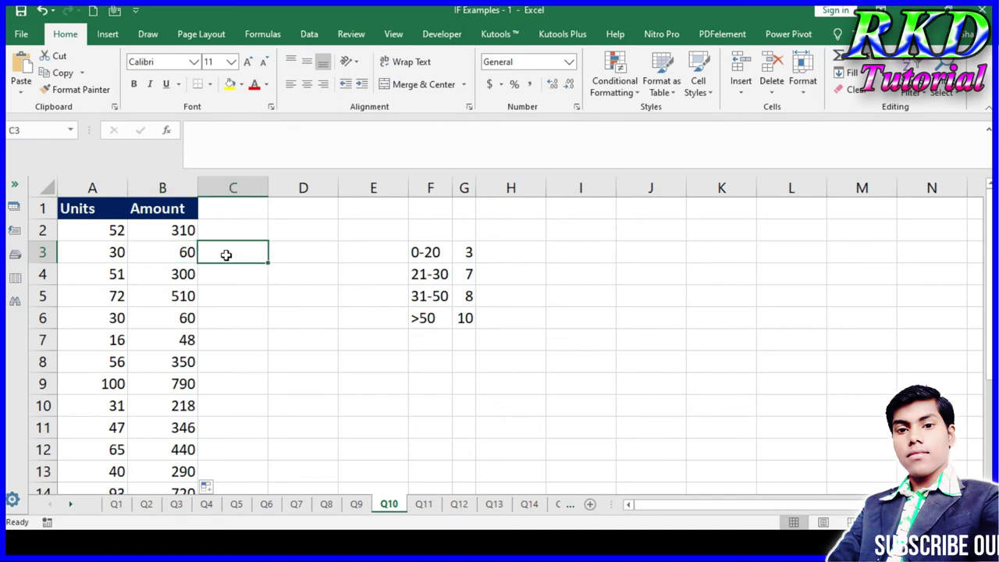
Step: Change the B2 formula's 21-30 slab term from (A2-30)*7 to (A2-10)*7
{"action": "double_click", "coordinate": [187, 252]}
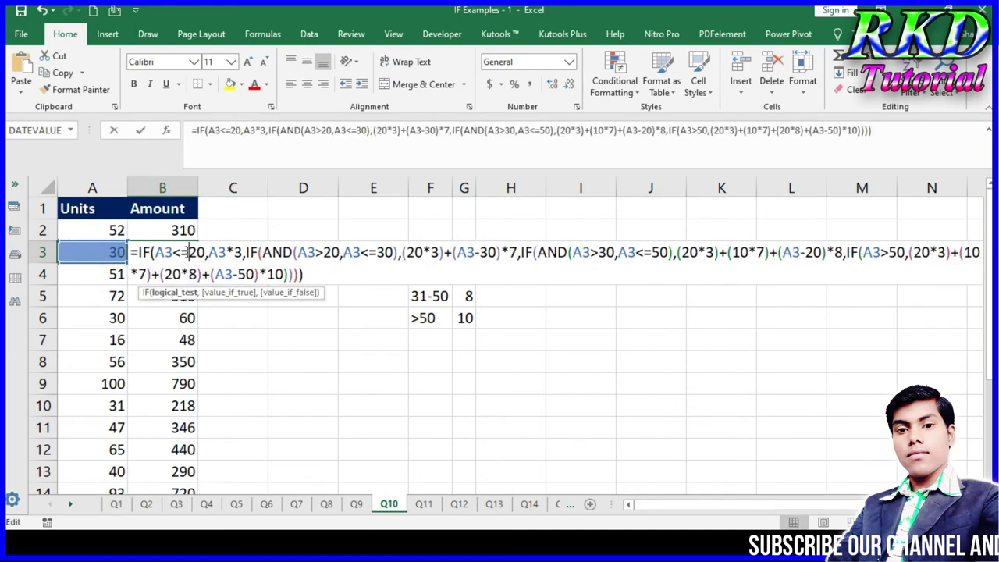
{"action": "left_click", "coordinate": [187, 231]}
{"action": "key", "text": "Escape"}
{"action": "left_click", "coordinate": [186, 231]}
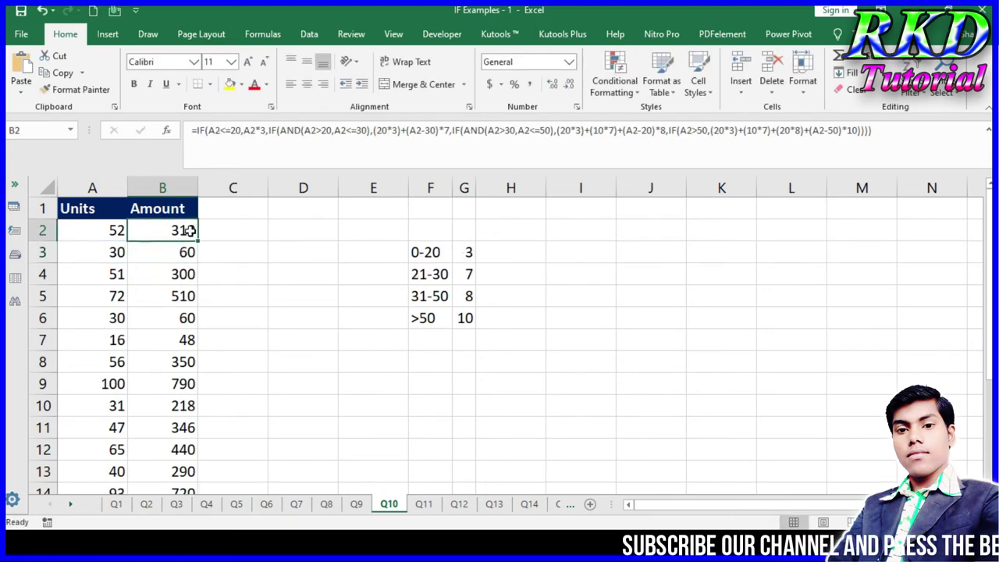
{"action": "double_click", "coordinate": [180, 229]}
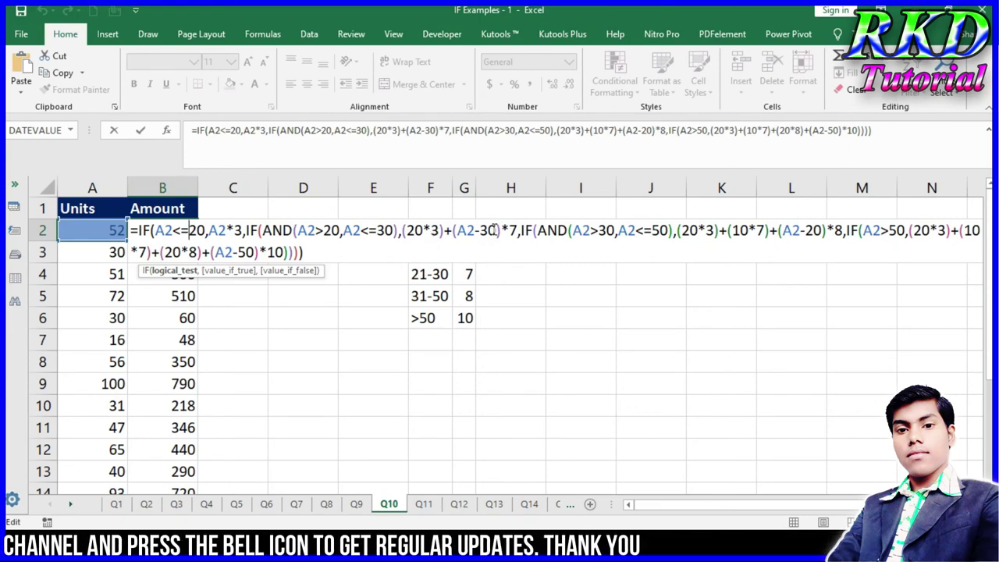
{"action": "left_click", "coordinate": [496, 229]}
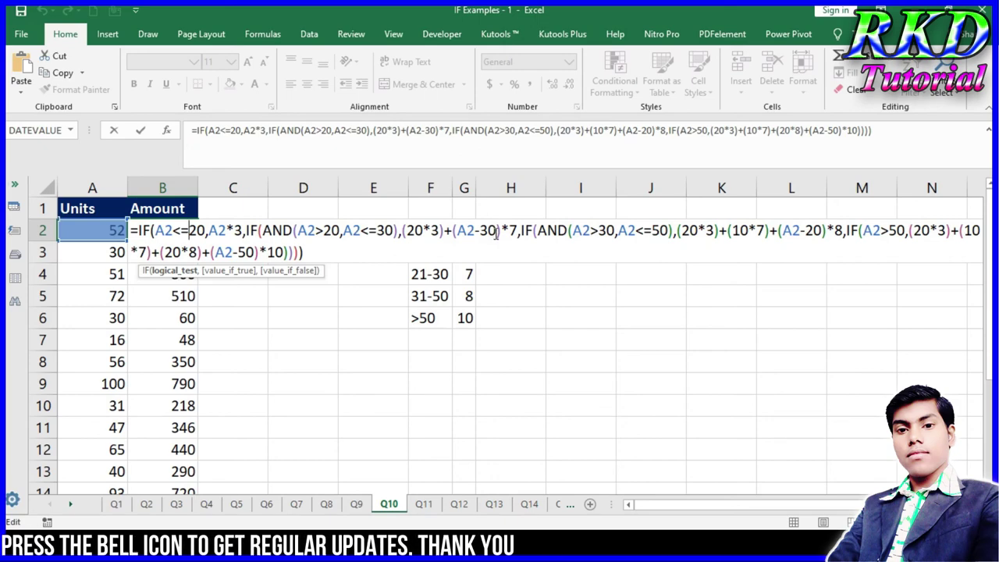
{"action": "key", "text": "BackSpace"}
{"action": "key", "text": "BackSpace"}
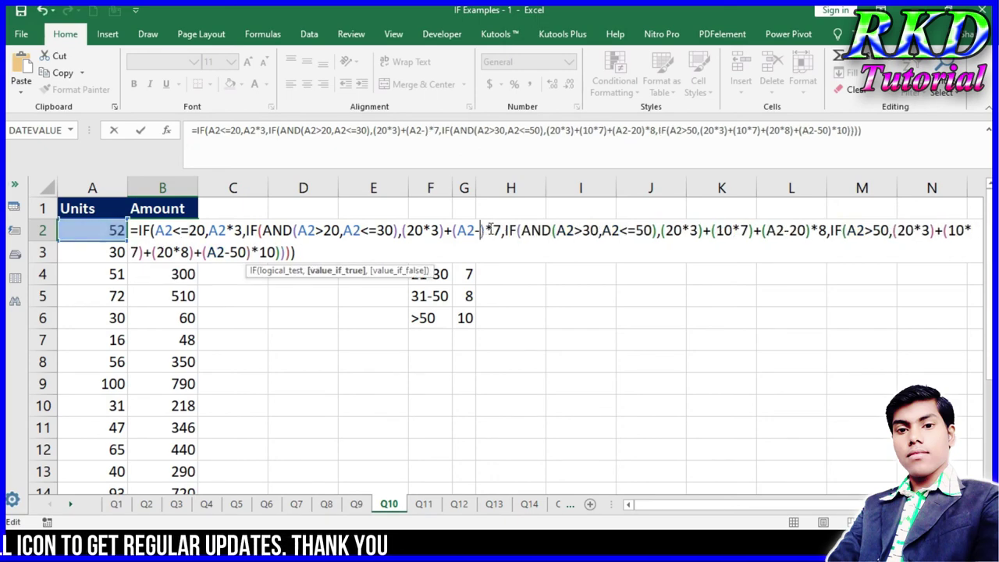
{"action": "type", "text": "10"}
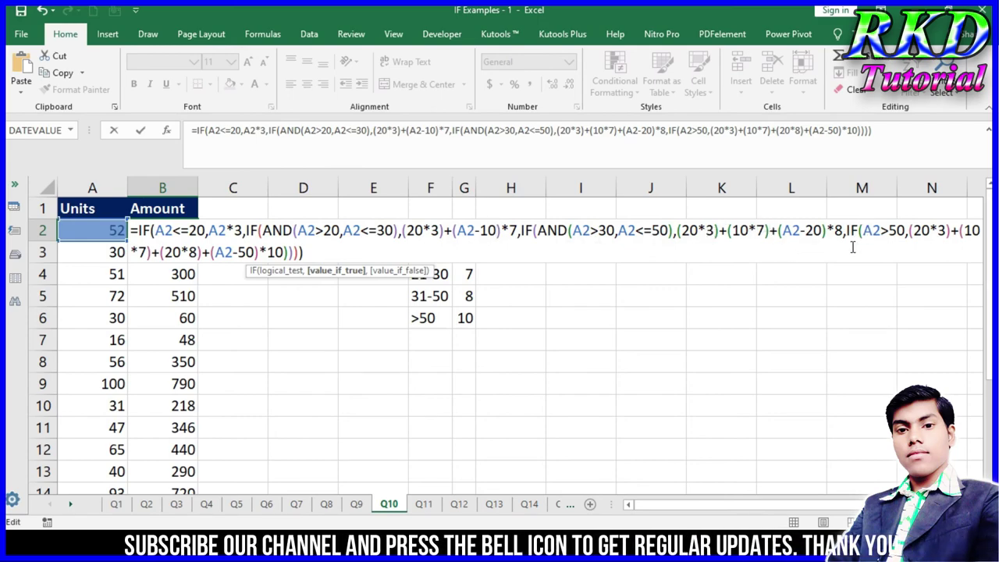
{"action": "key", "text": "Return"}
Step: Refill column B with the corrected formula so 30 units gives 200
{"action": "left_click", "coordinate": [191, 231]}
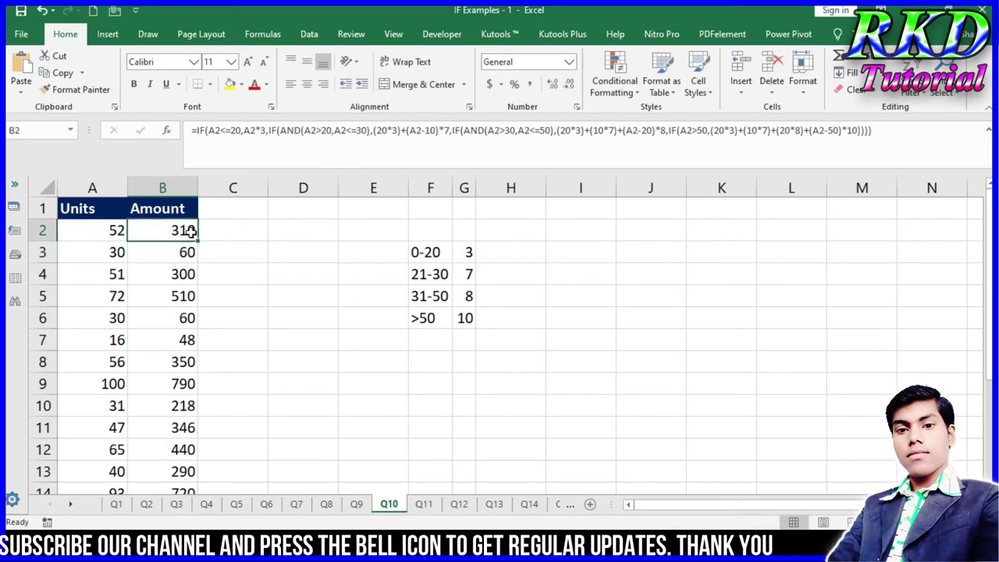
{"action": "double_click", "coordinate": [200, 241]}
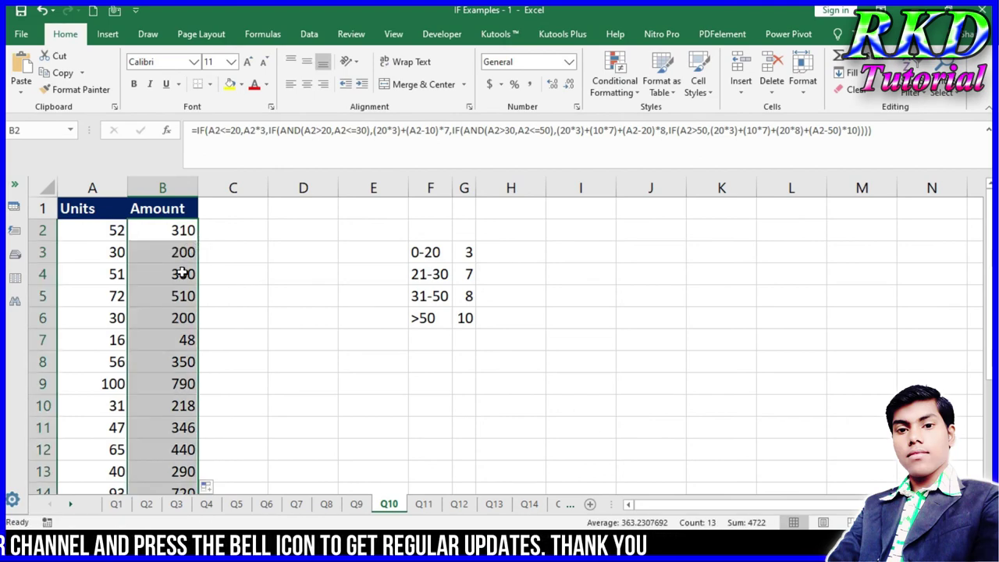
{"action": "left_click", "coordinate": [179, 253]}
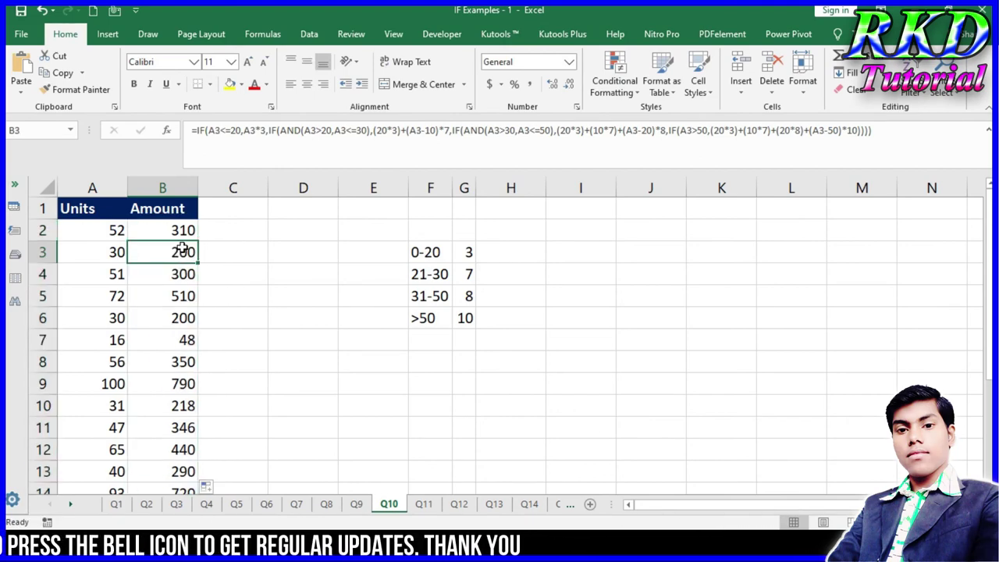
{"action": "left_click", "coordinate": [240, 250]}
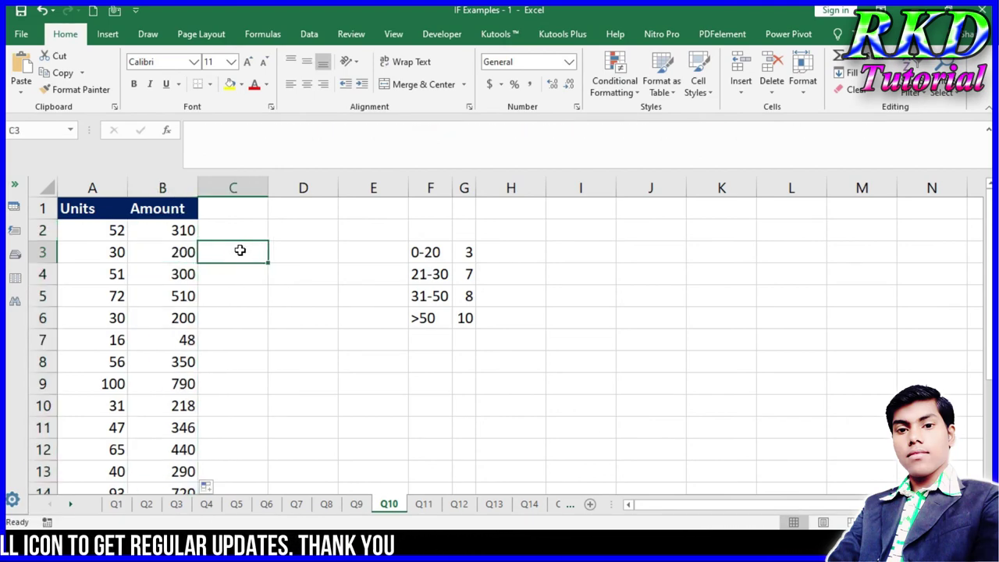
{"action": "type", "text": "=20*3"}
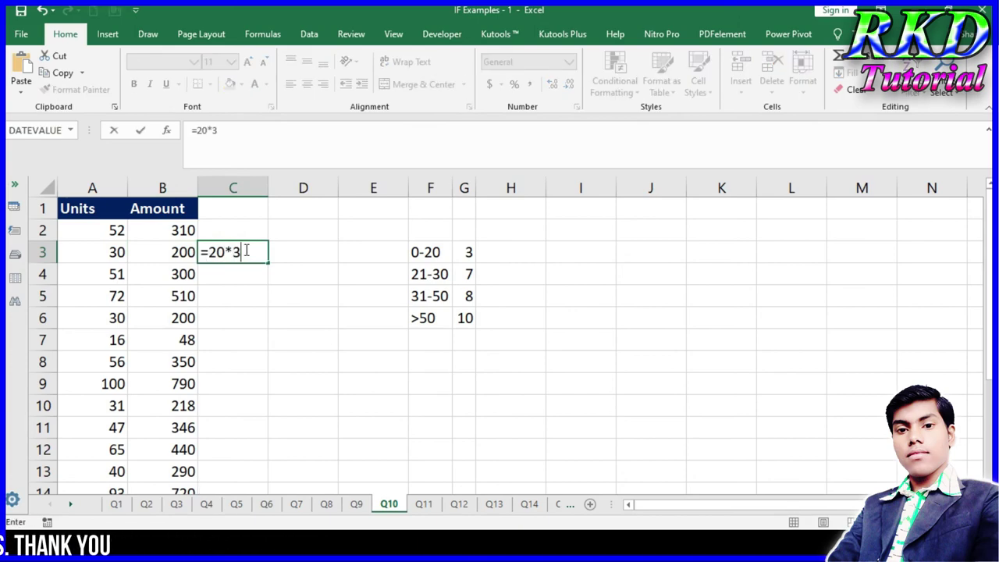
{"action": "key", "text": "Return"}
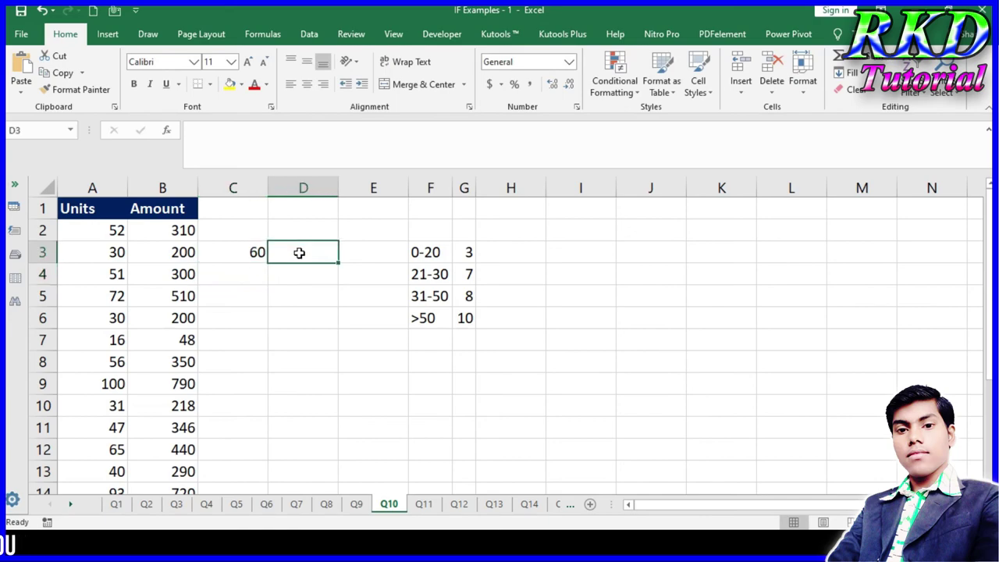
{"action": "type", "text": "=10*7"}
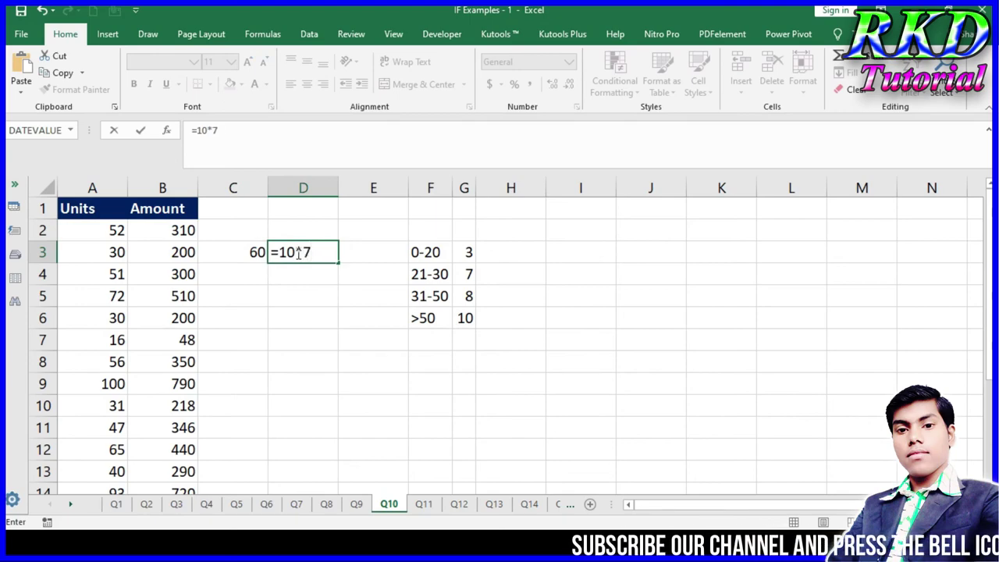
{"action": "key", "text": "Return"}
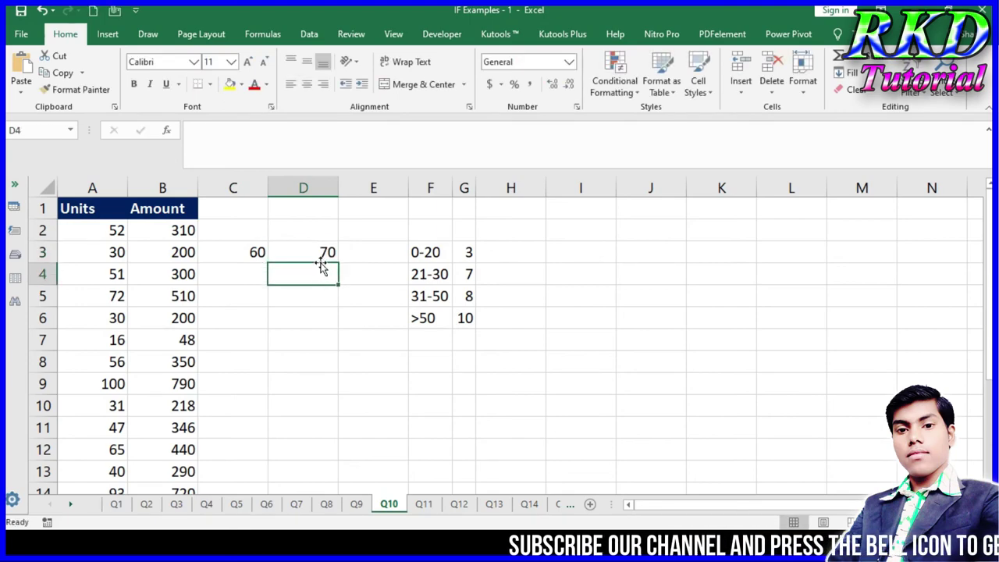
{"action": "left_click", "coordinate": [317, 255]}
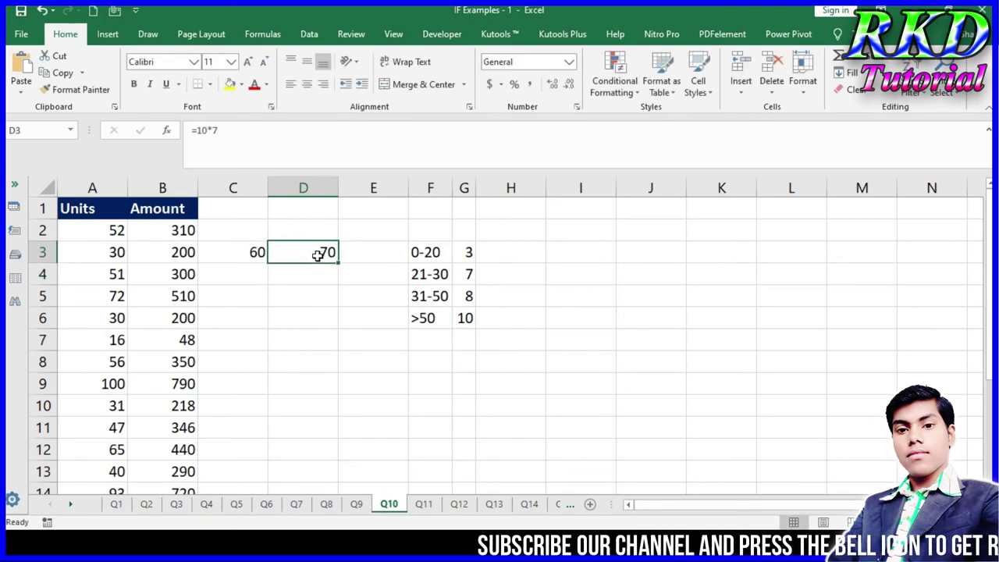
{"action": "left_click", "coordinate": [244, 253]}
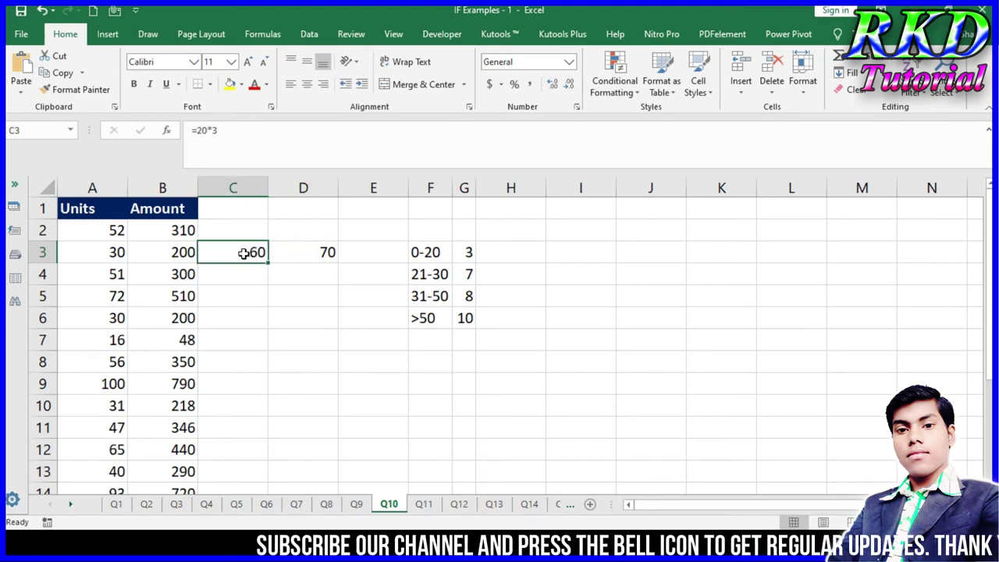
Step: Change B3's 21-30 slab term from (A3-10)*7 to (A3-20)*7, giving 130
{"action": "double_click", "coordinate": [186, 253]}
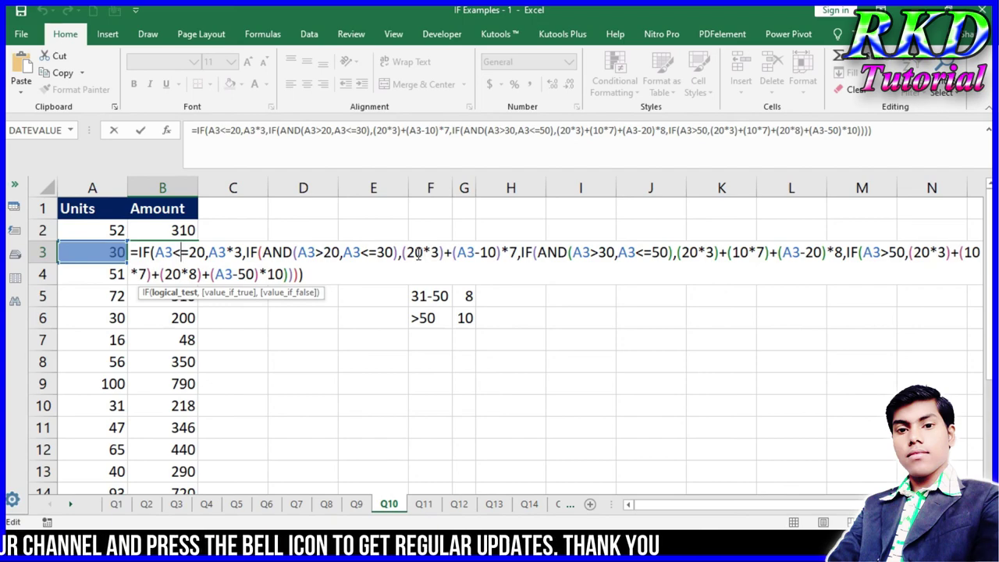
{"action": "left_click", "coordinate": [497, 252]}
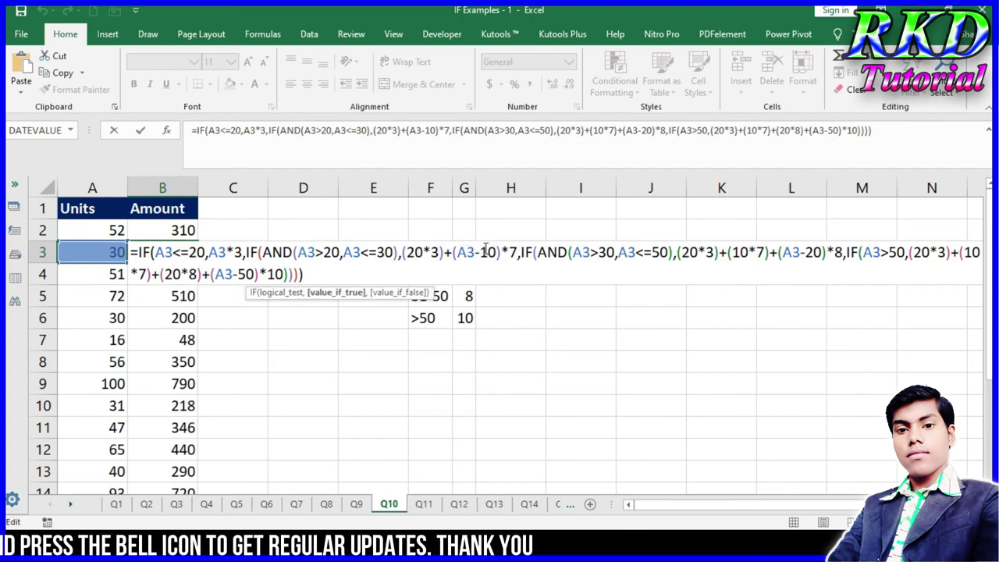
{"action": "key", "text": "BackSpace"}
{"action": "key", "text": "BackSpace"}
{"action": "type", "text": "20"}
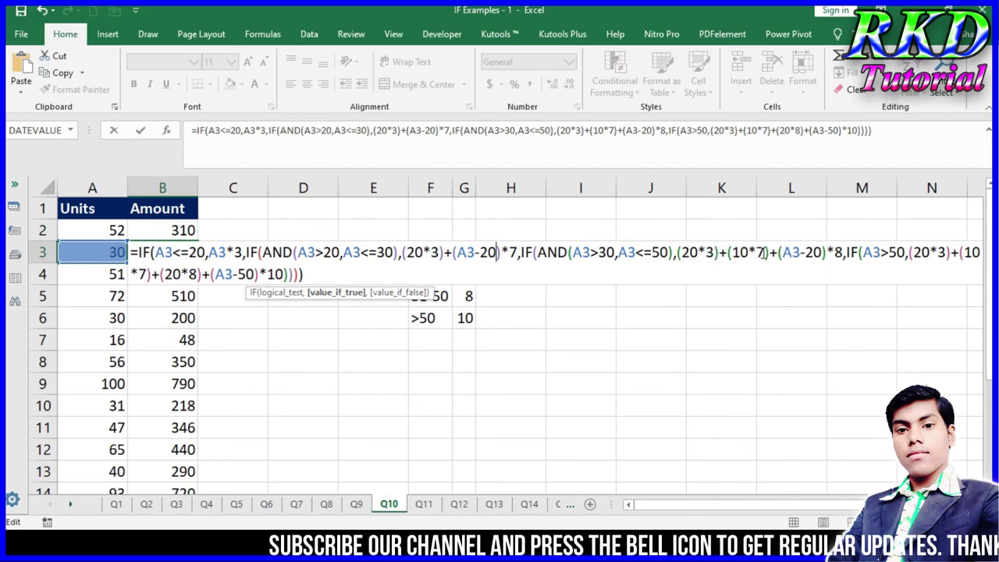
{"action": "left_click", "coordinate": [691, 252]}
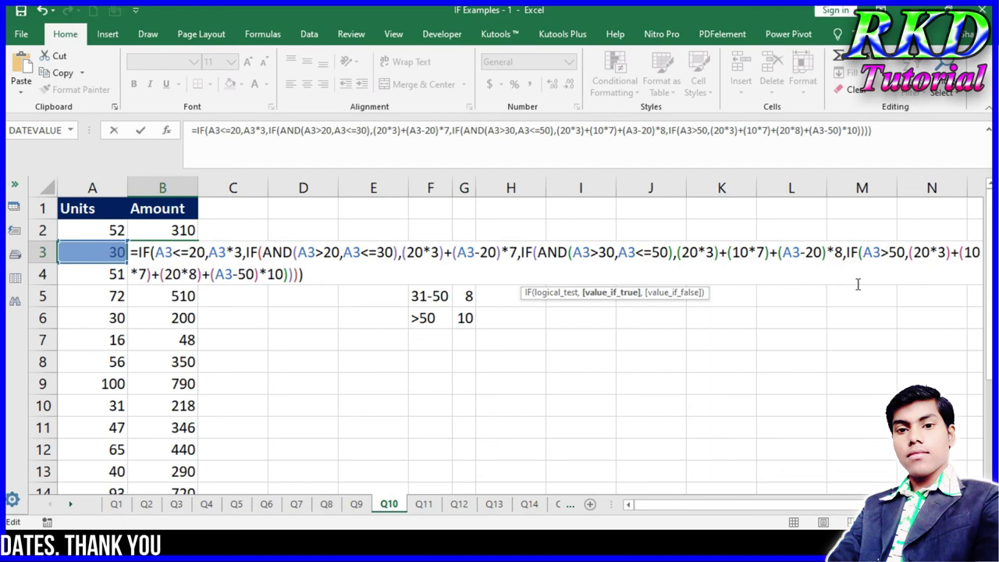
{"action": "key", "text": "Return"}
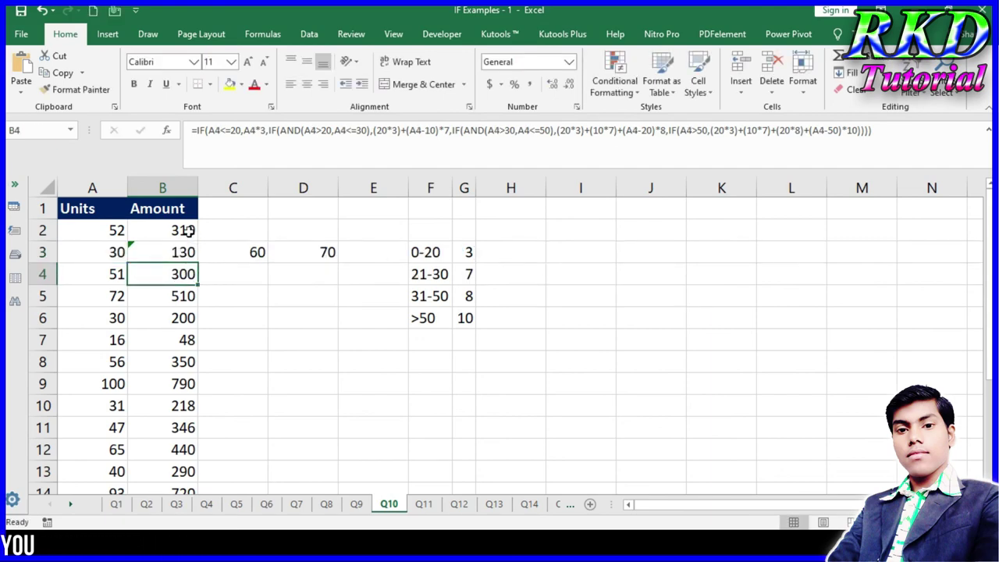
Step: Copy B3's corrected slab formula up into B2
{"action": "double_click", "coordinate": [197, 243]}
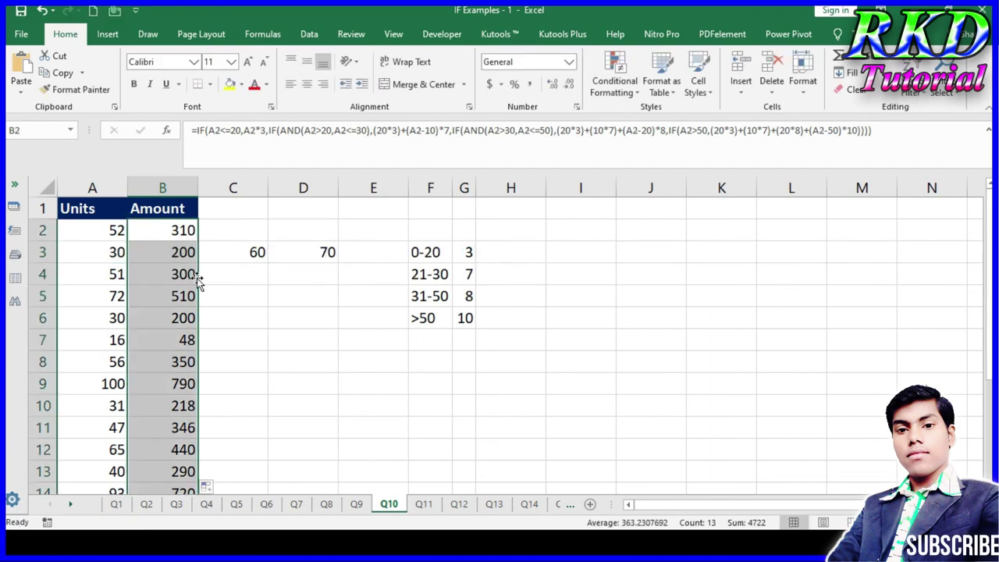
{"action": "double_click", "coordinate": [179, 249]}
{"action": "key", "text": "Escape"}
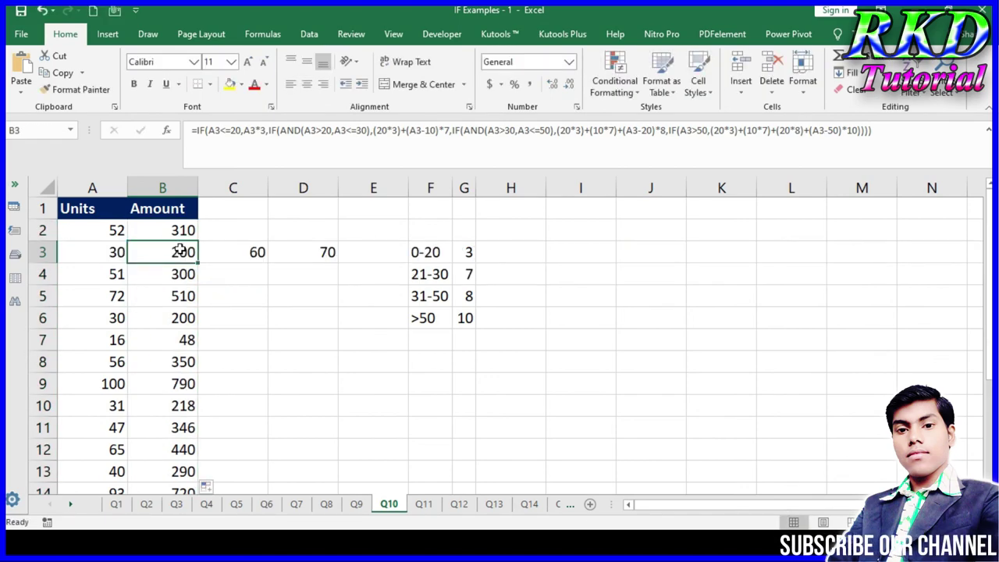
{"action": "left_click", "coordinate": [188, 251]}
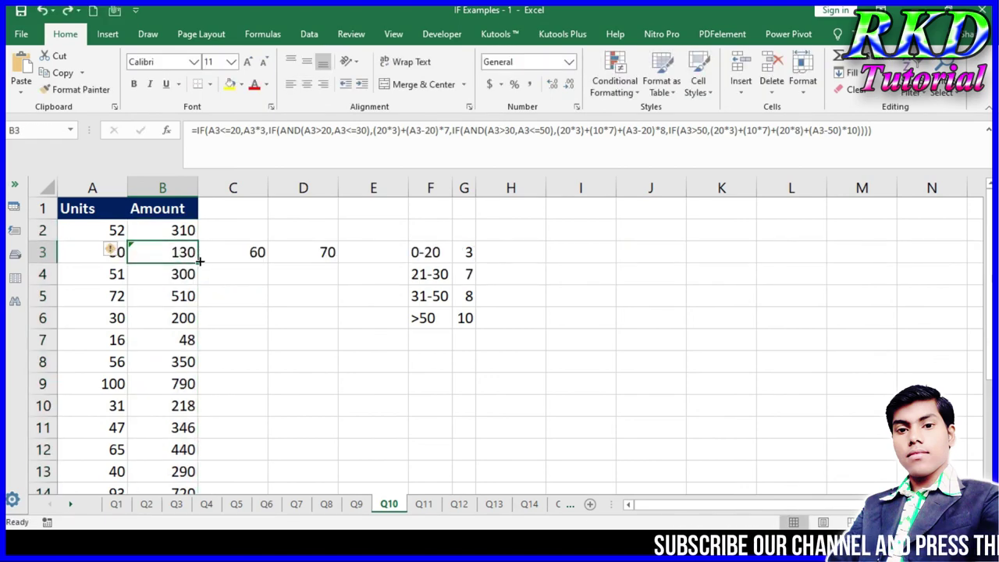
{"action": "left_click_drag", "start_coordinate": [200, 262], "coordinate": [195, 234]}
{"action": "left_click", "coordinate": [182, 232]}
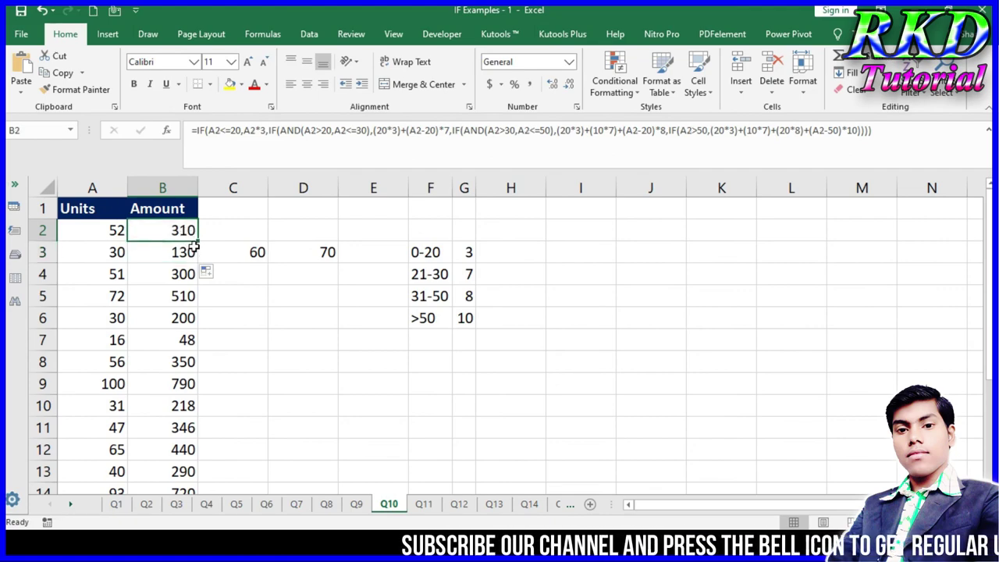
{"action": "left_click", "coordinate": [197, 263]}
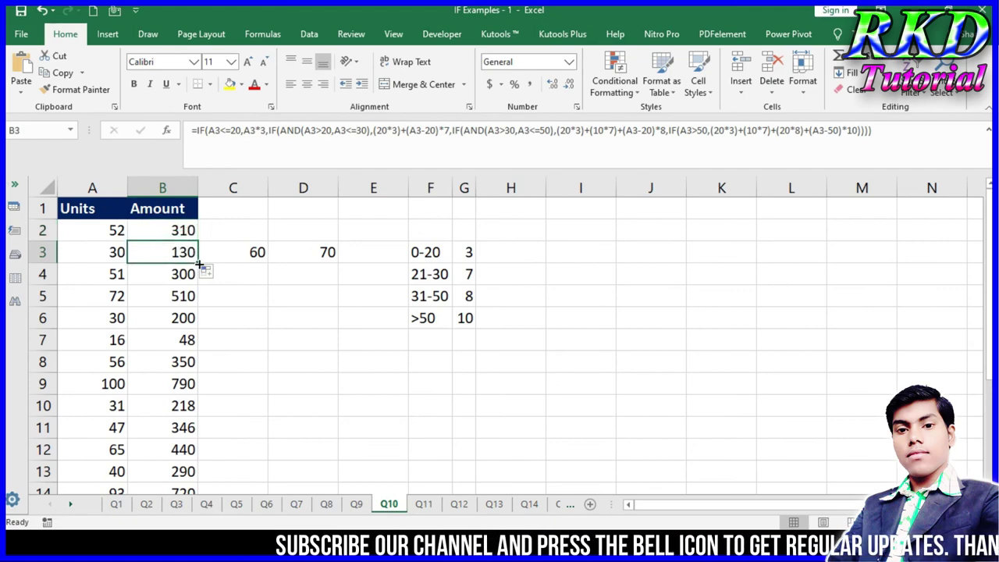
{"action": "left_click_drag", "start_coordinate": [199, 264], "coordinate": [196, 234]}
{"action": "left_click", "coordinate": [190, 237]}
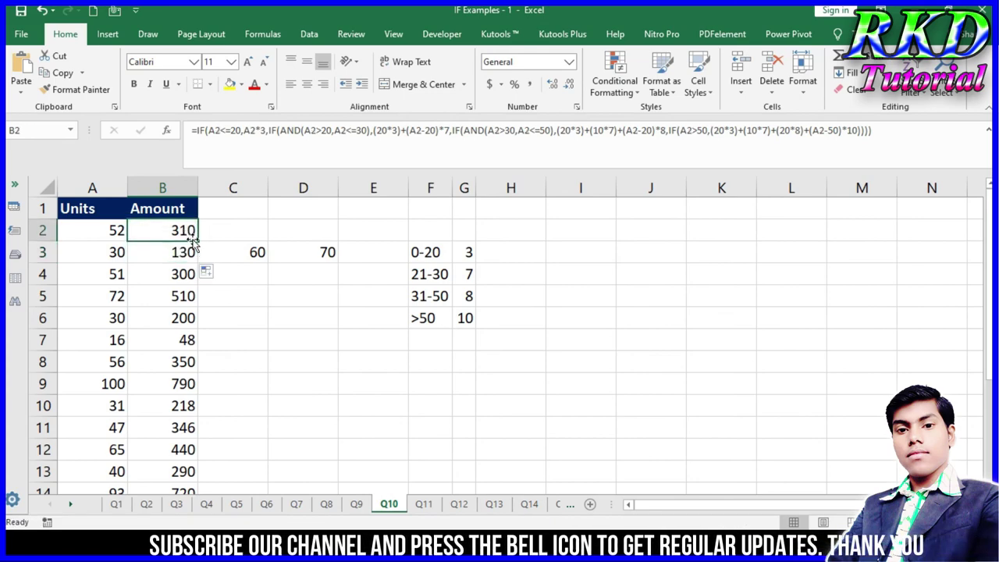
Step: Fill the corrected formula down column B and check the C3:D3 total
{"action": "double_click", "coordinate": [199, 242]}
{"action": "left_click", "coordinate": [191, 317]}
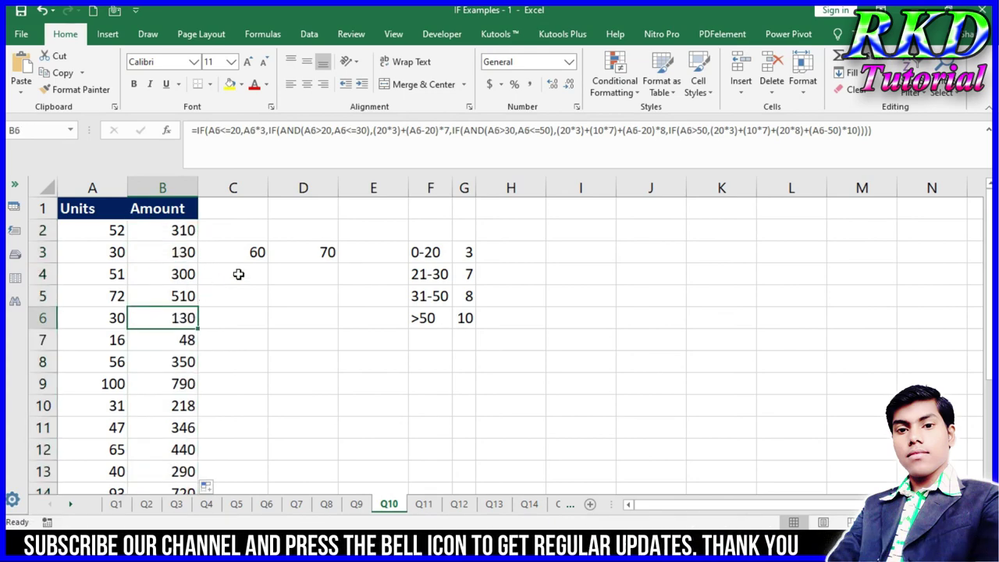
{"action": "left_click", "coordinate": [182, 253]}
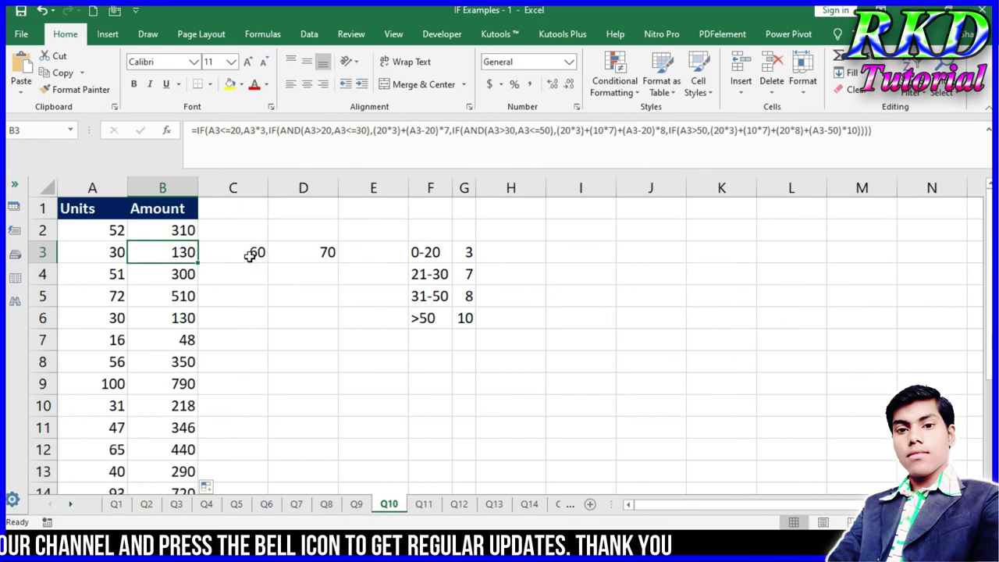
{"action": "left_click_drag", "start_coordinate": [250, 256], "coordinate": [284, 252]}
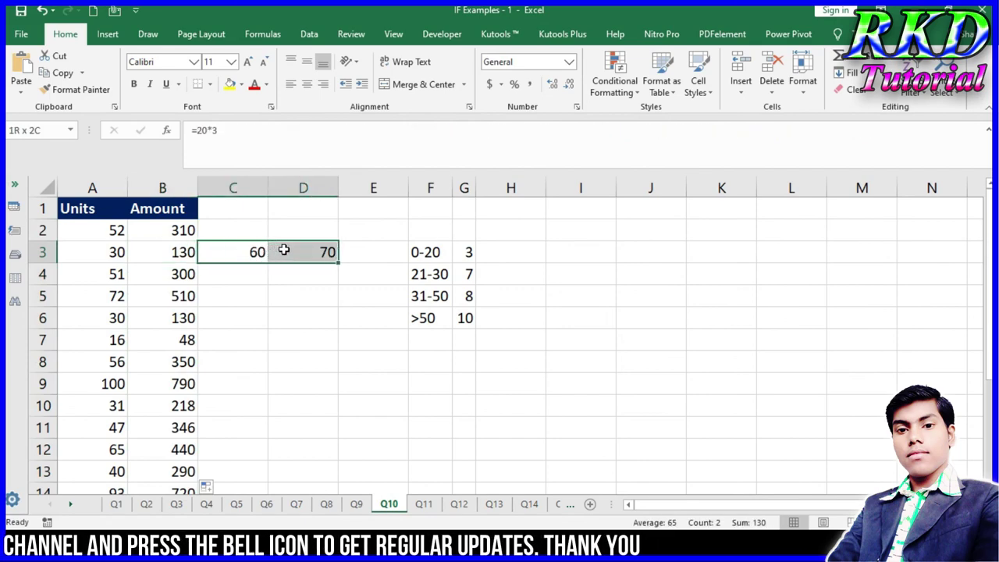
Step: Enter =C3+D3 in E3 to total the manual checks as 130
{"action": "left_click", "coordinate": [352, 252]}
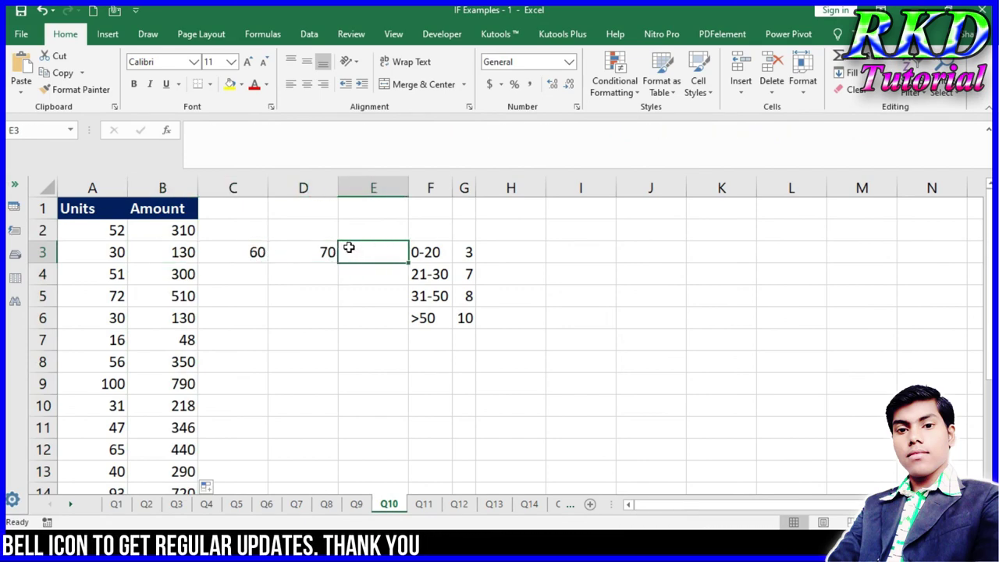
{"action": "type", "text": "="}
{"action": "left_click", "coordinate": [259, 252]}
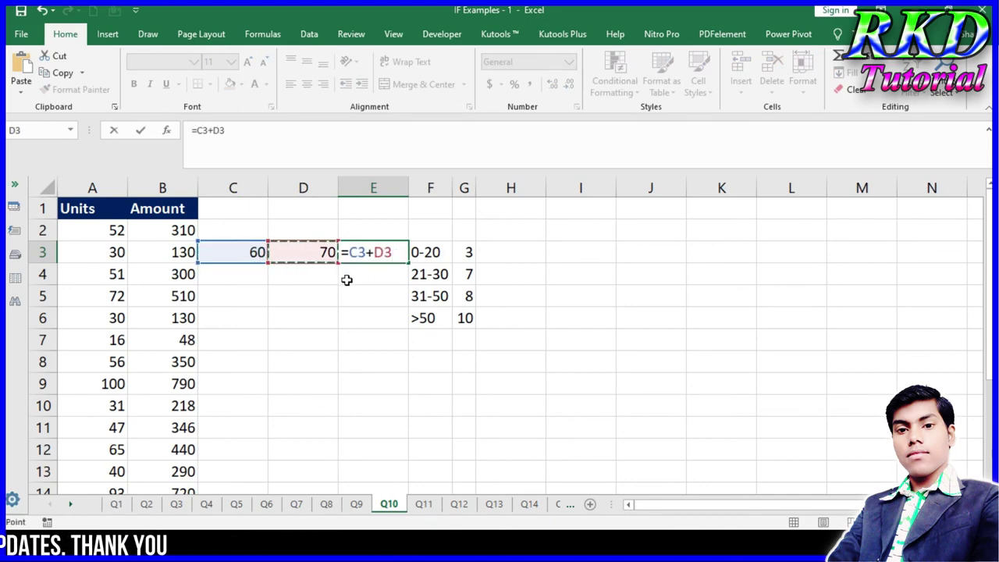
{"action": "key", "text": "Return"}
{"action": "type", "text": "=20*3"}
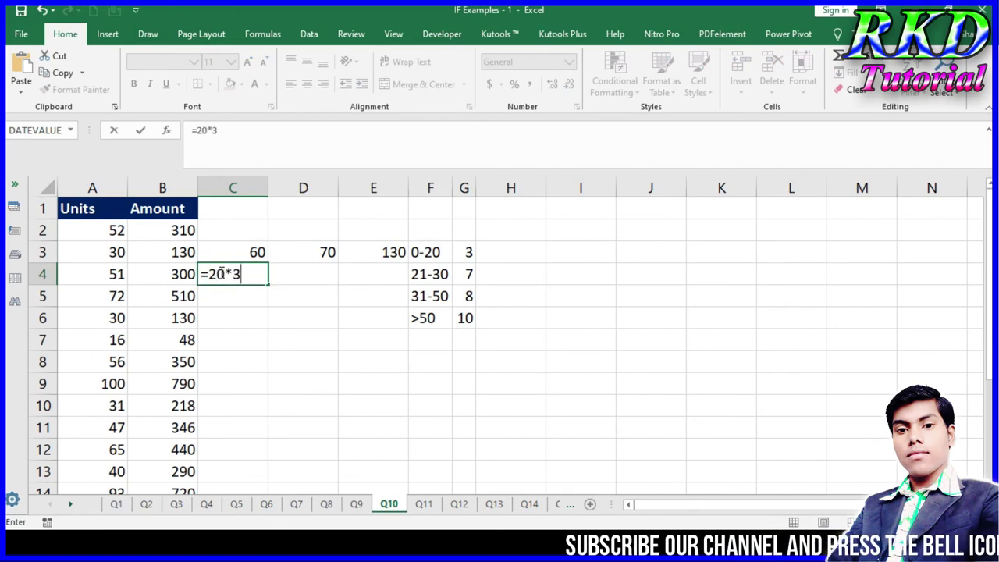
Step: Enter =20*3+(10*7)+20*8+(1*10) in C4, giving 300 to compare with B4
{"action": "type", "text": "+"}
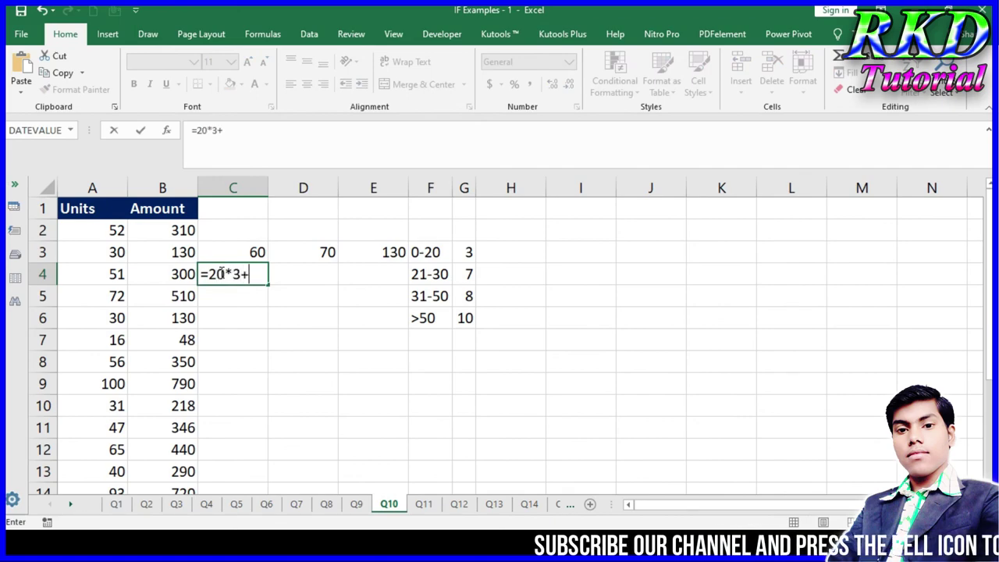
{"action": "type", "text": "("}
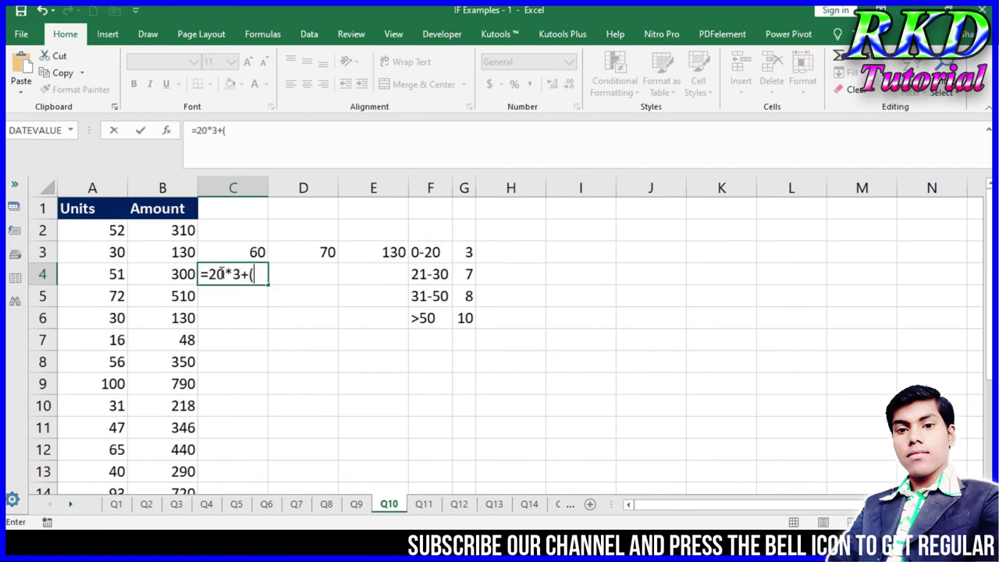
{"action": "type", "text": "10*"}
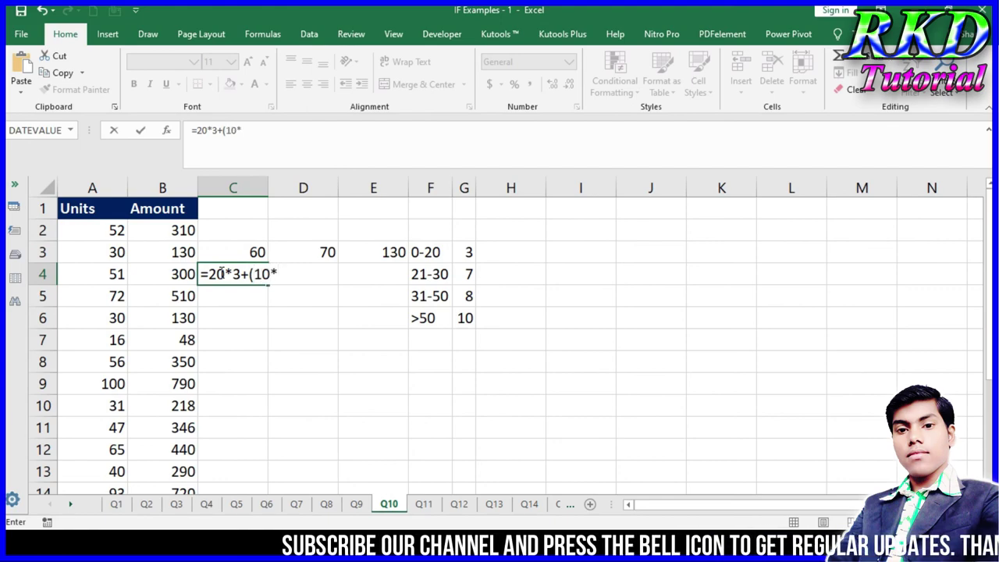
{"action": "type", "text": "7)"}
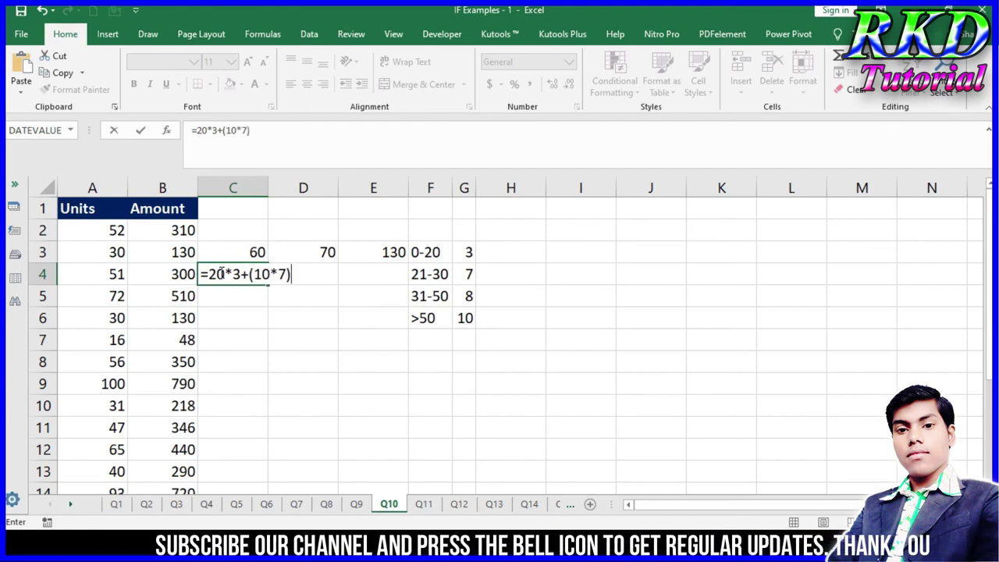
{"action": "type", "text": "+"}
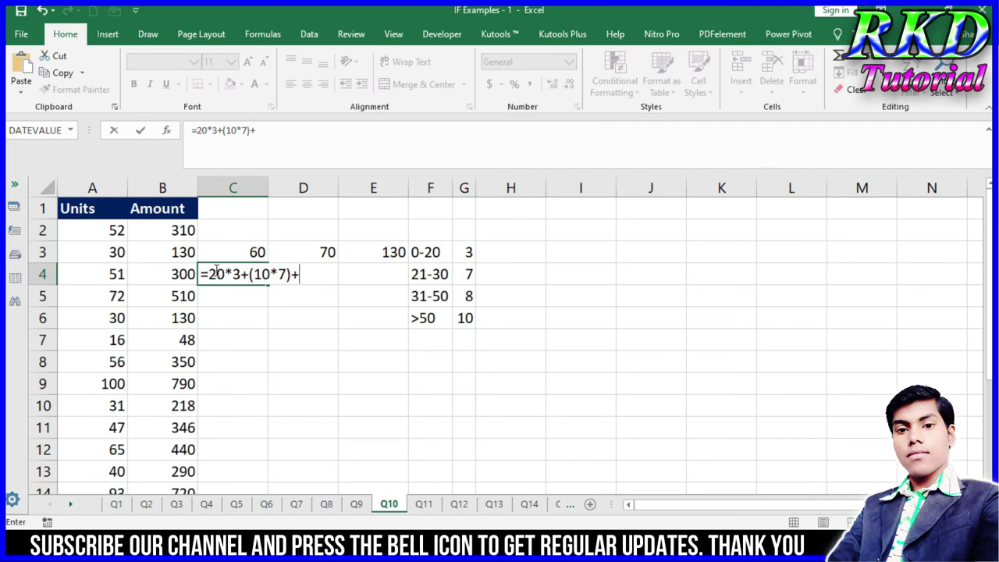
{"action": "type", "text": "20"}
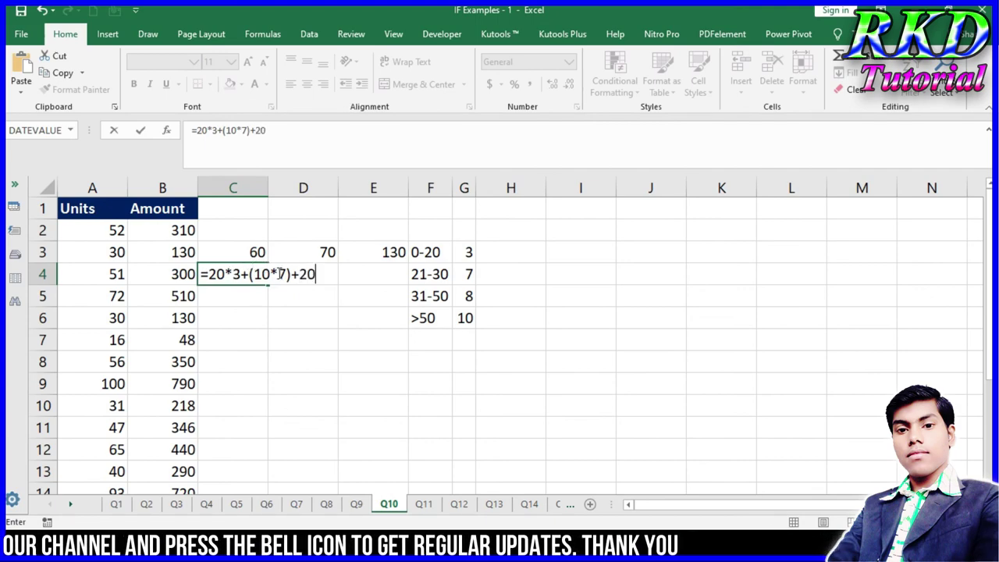
{"action": "type", "text": "*"}
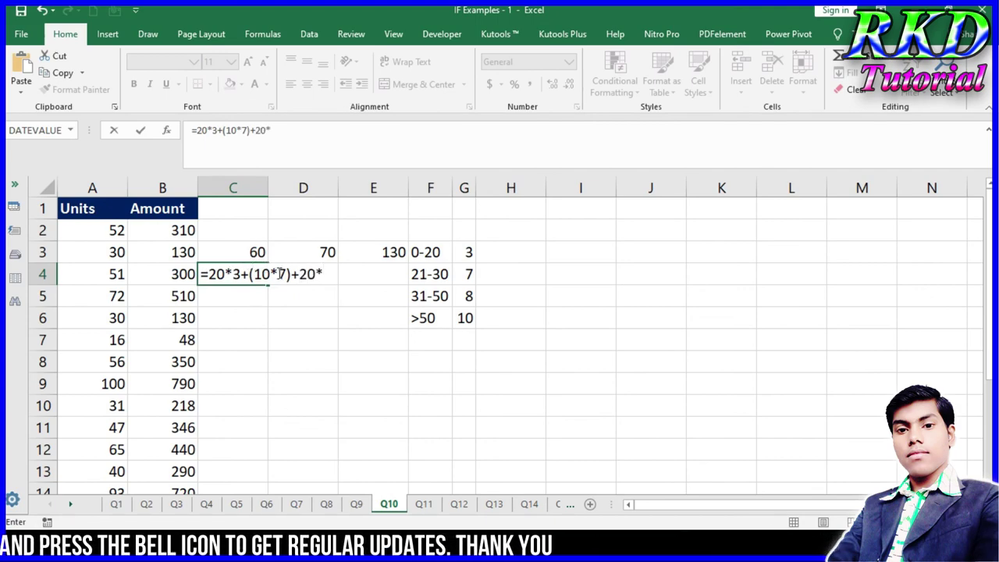
{"action": "type", "text": "8+(1*10"}
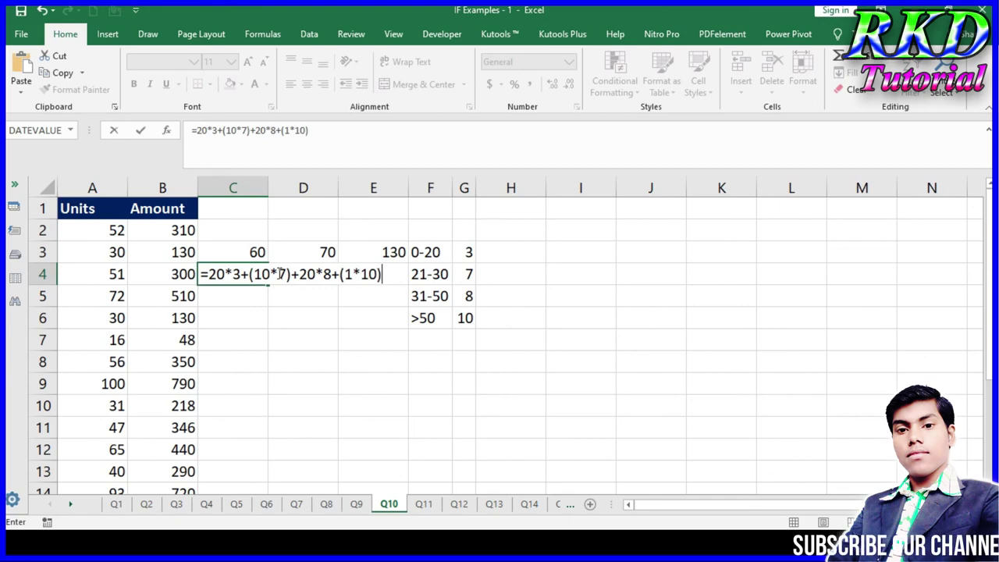
{"action": "key", "text": "Return"}
{"action": "left_click", "coordinate": [258, 275]}
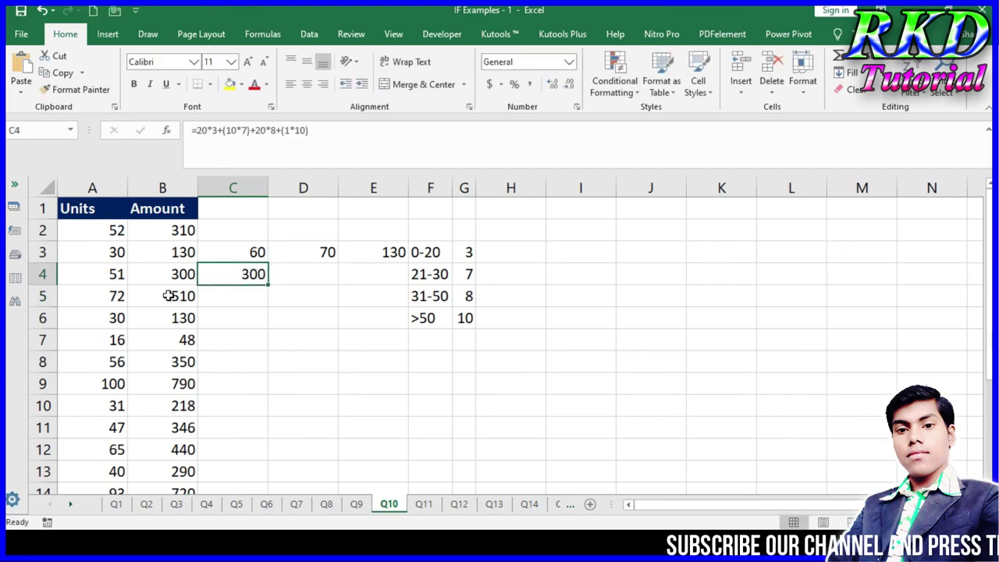
{"action": "left_click", "coordinate": [157, 269]}
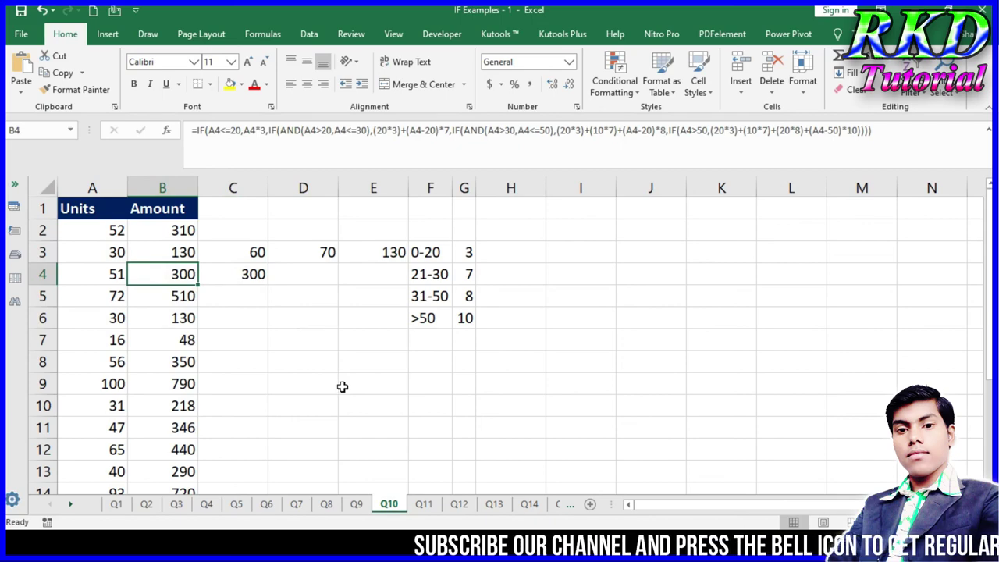
{"action": "left_click", "coordinate": [117, 230]}
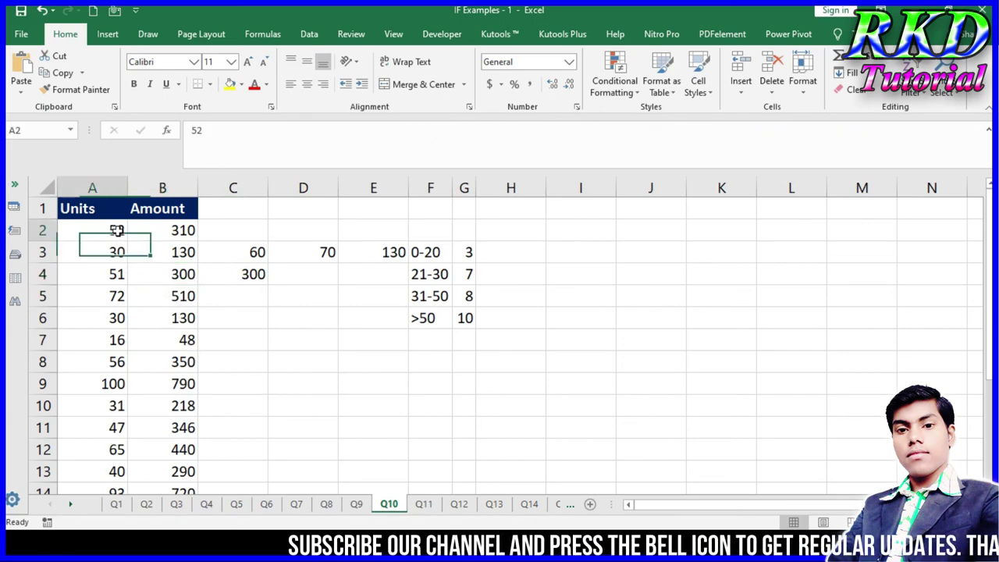
{"action": "left_click", "coordinate": [167, 228]}
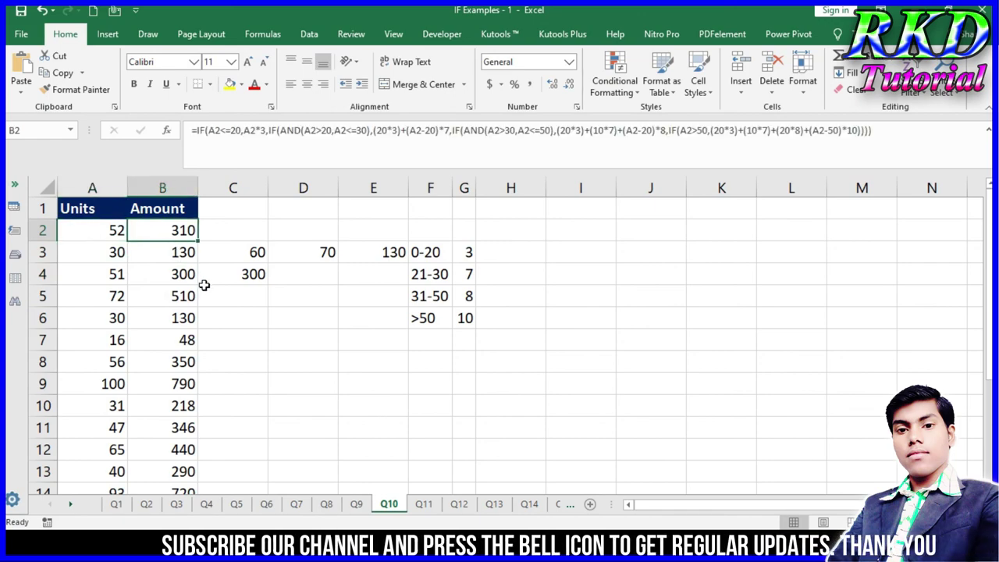